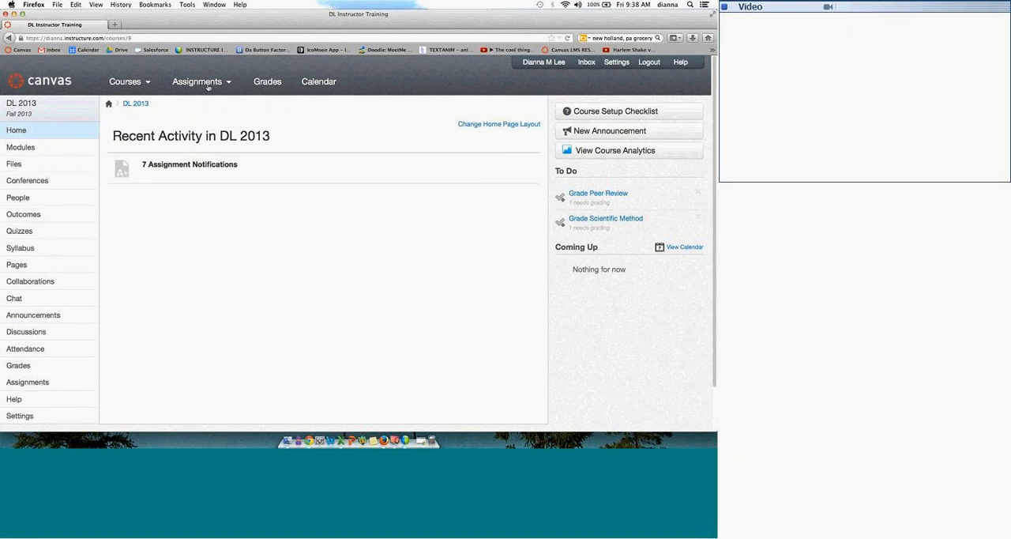
Step: Open the dashboard, expand the DL 2013 assignment notifications and dismiss the three newest ones
click(38, 84)
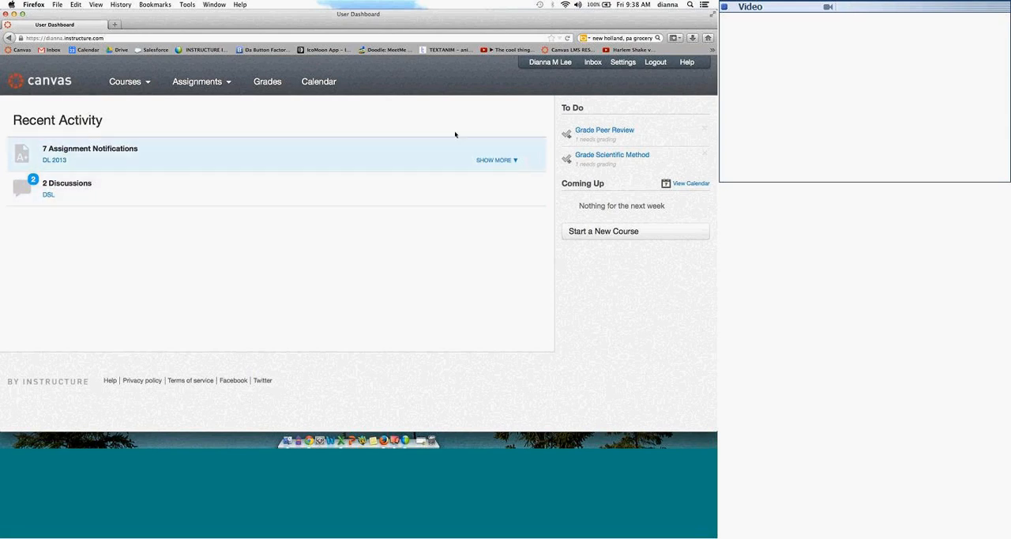
click(512, 161)
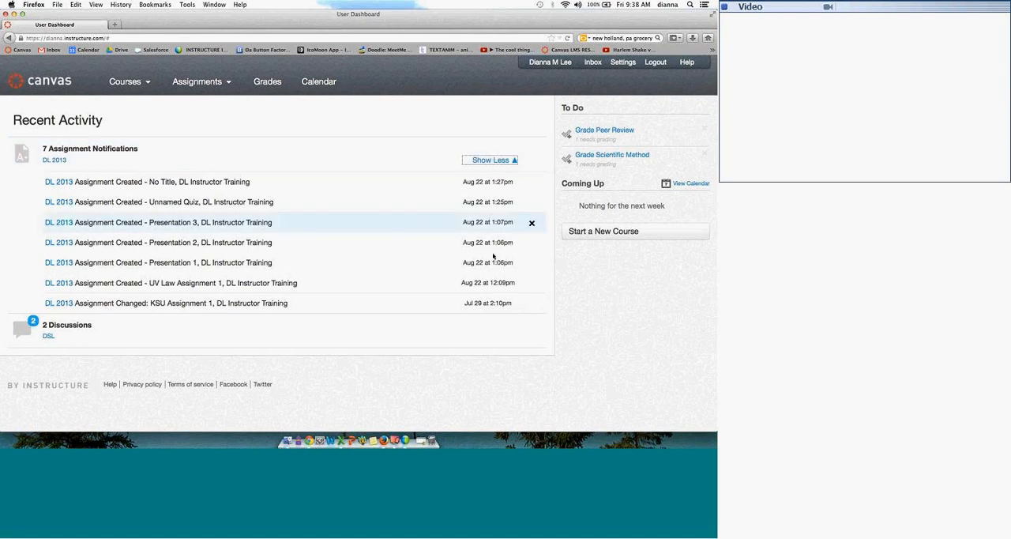
click(533, 183)
click(533, 183)
click(534, 183)
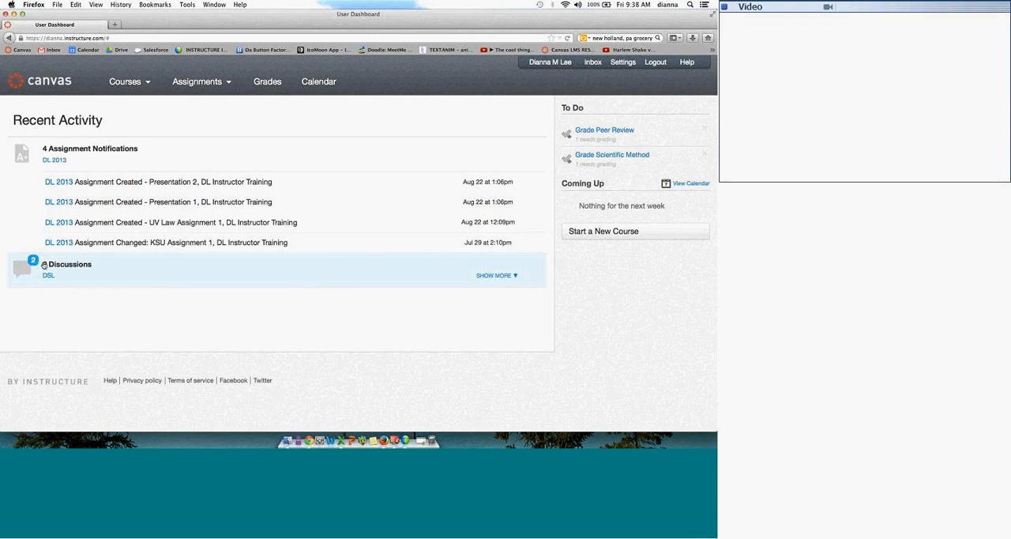
Step: Expand the DSL discussions under recent activity, and view the grades overview before returning to the dashboard
click(496, 282)
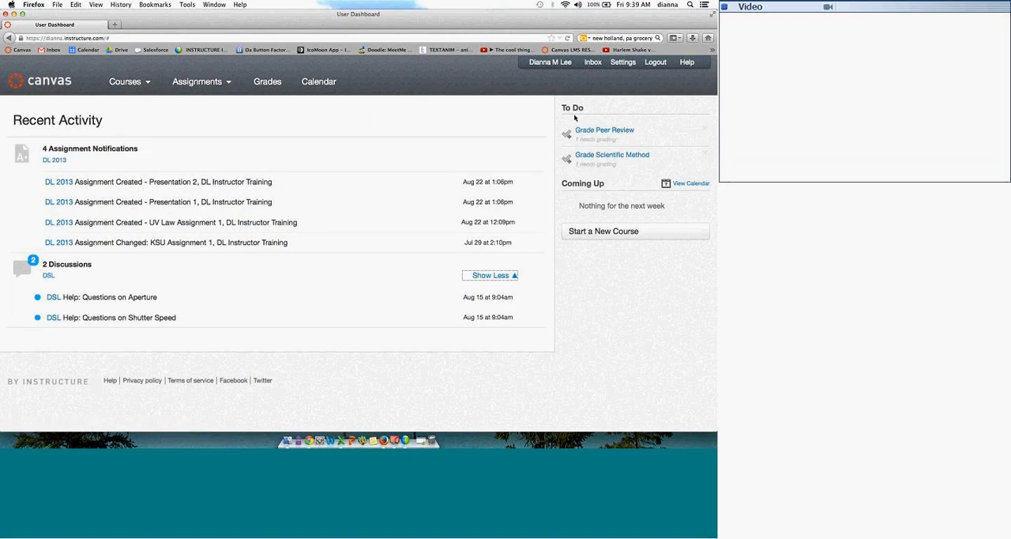
mouse_move(576, 130)
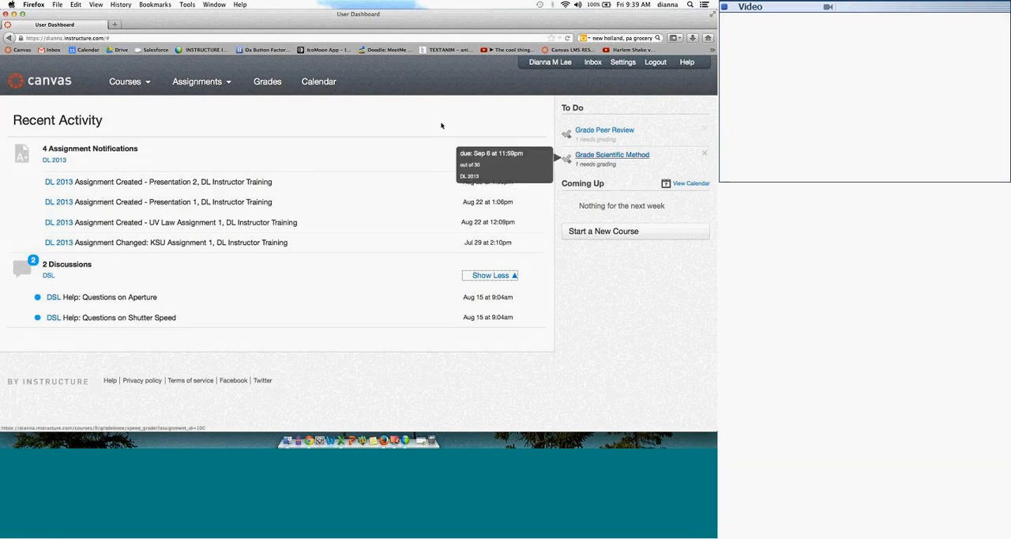
click(261, 82)
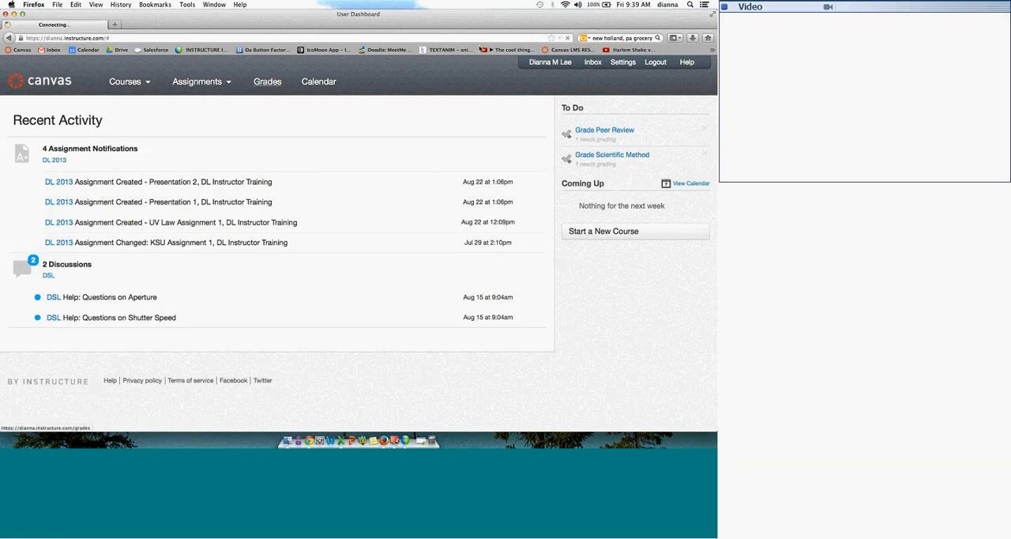
click(68, 80)
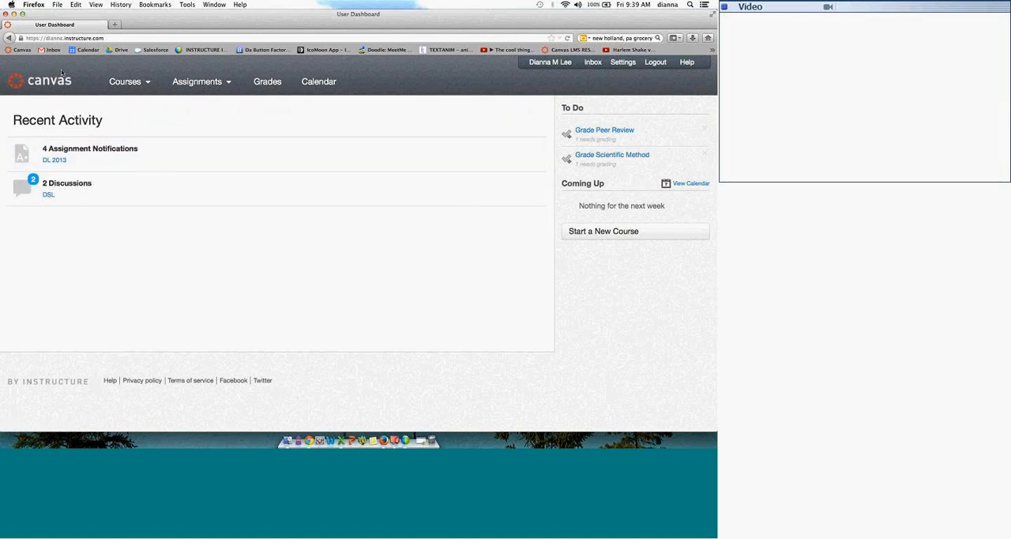
Step: View the full list of courses and open the Peer Review assignment that needs grading
mouse_move(126, 82)
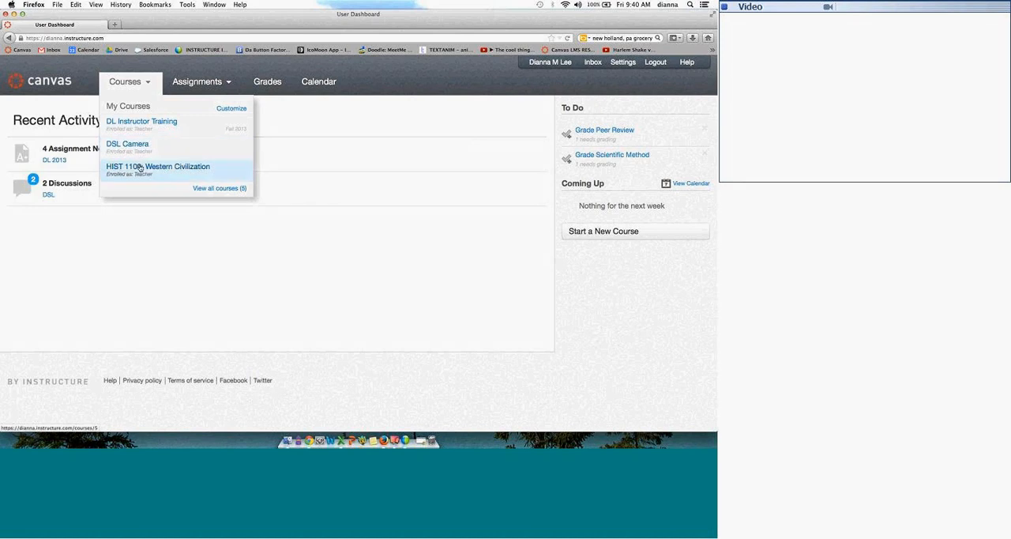
click(215, 189)
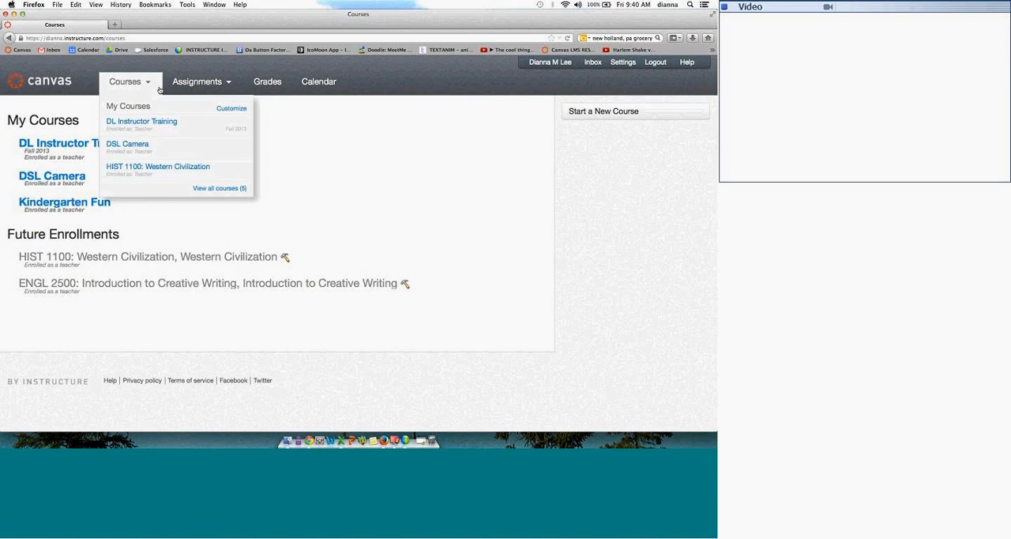
mouse_move(180, 86)
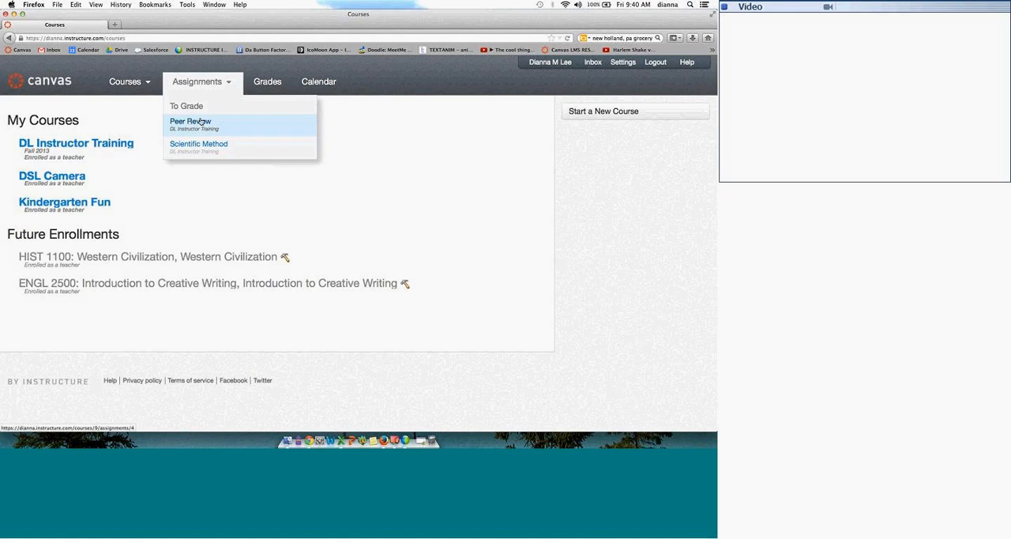
click(203, 123)
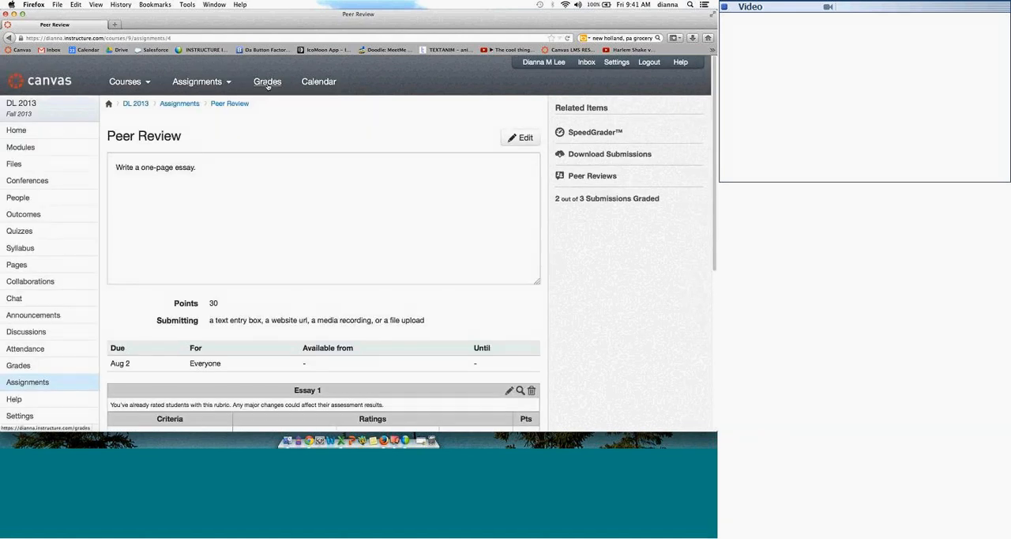
Step: View the Student Interactions Report for DL Instructor Training from the grades overview and return to that overview
click(267, 83)
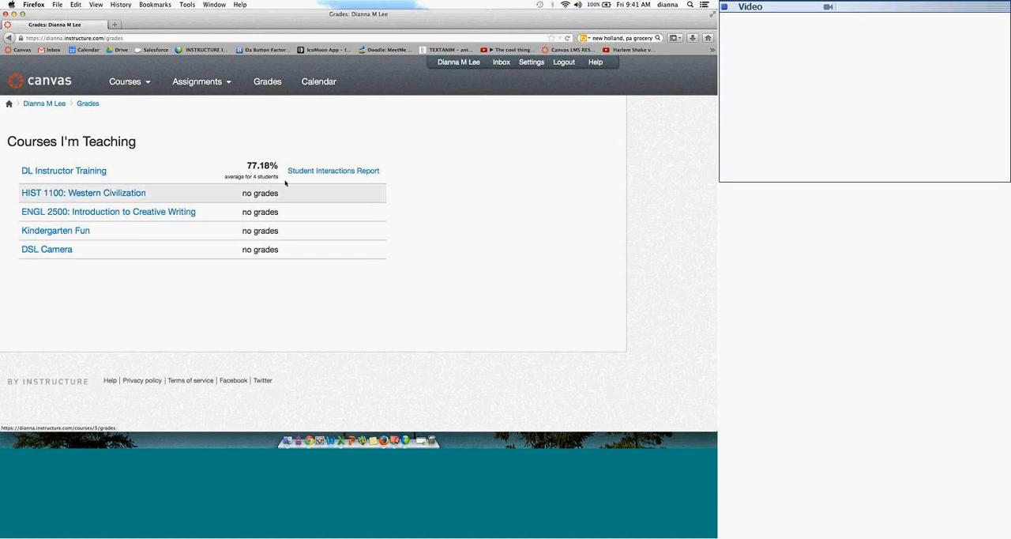
click(317, 171)
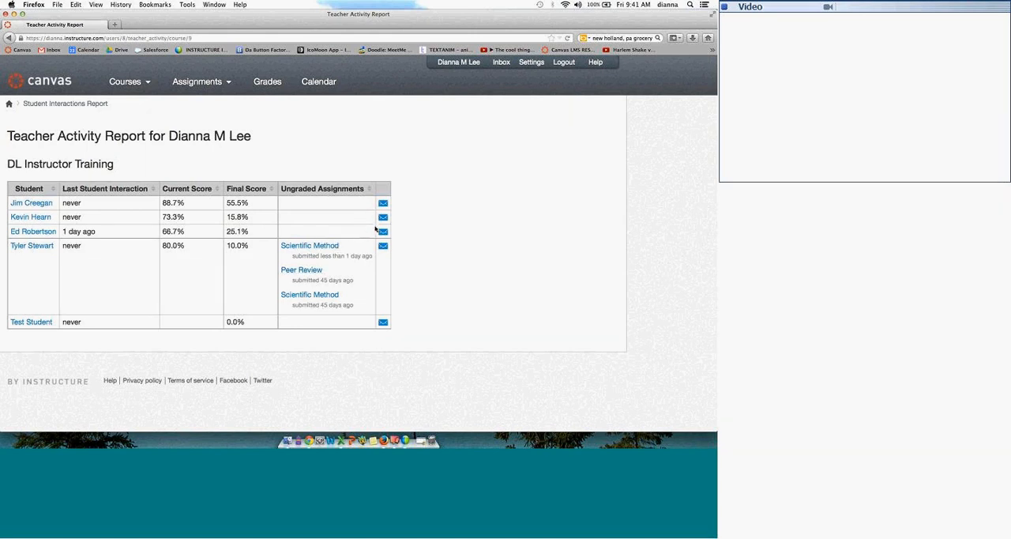
click(267, 81)
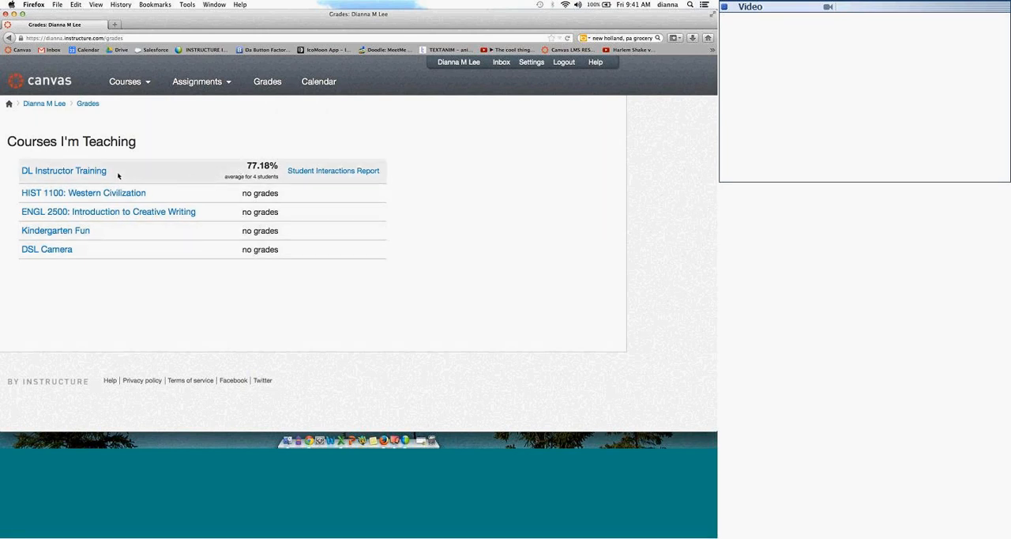
Step: Open the calendar and also show the HIST 1100: Western Civilization and ENGL 2500: Introduction to Creative Writing calendars
click(318, 84)
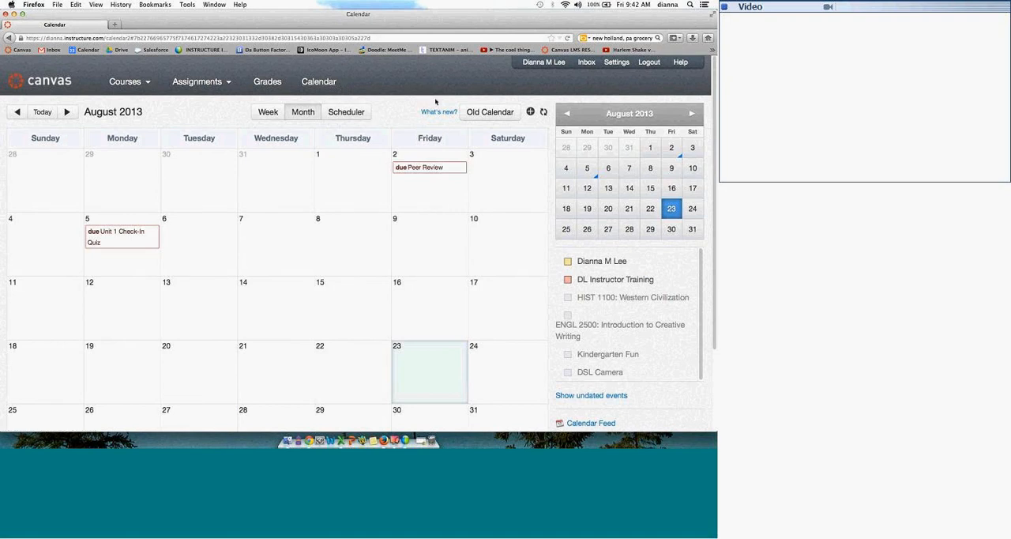
click(570, 279)
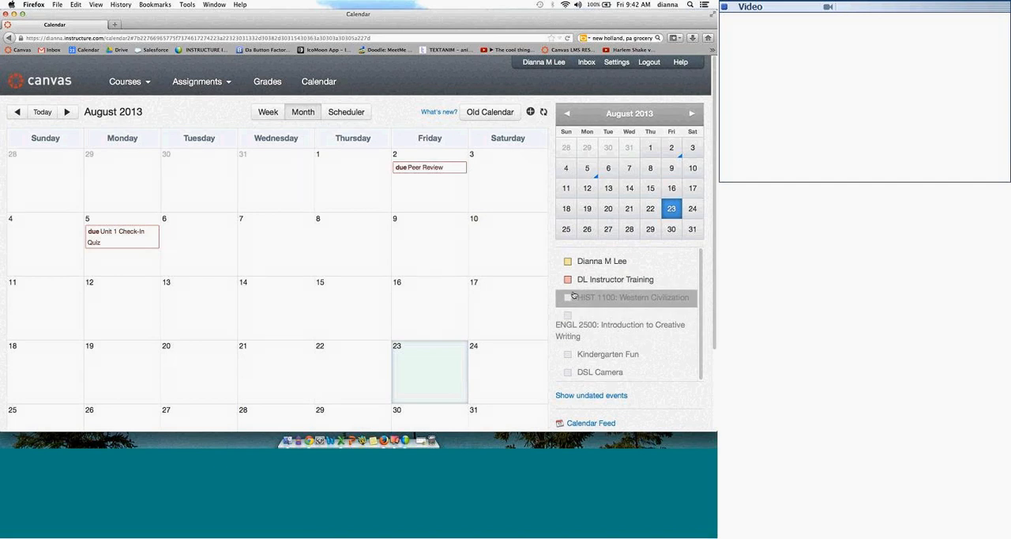
click(569, 282)
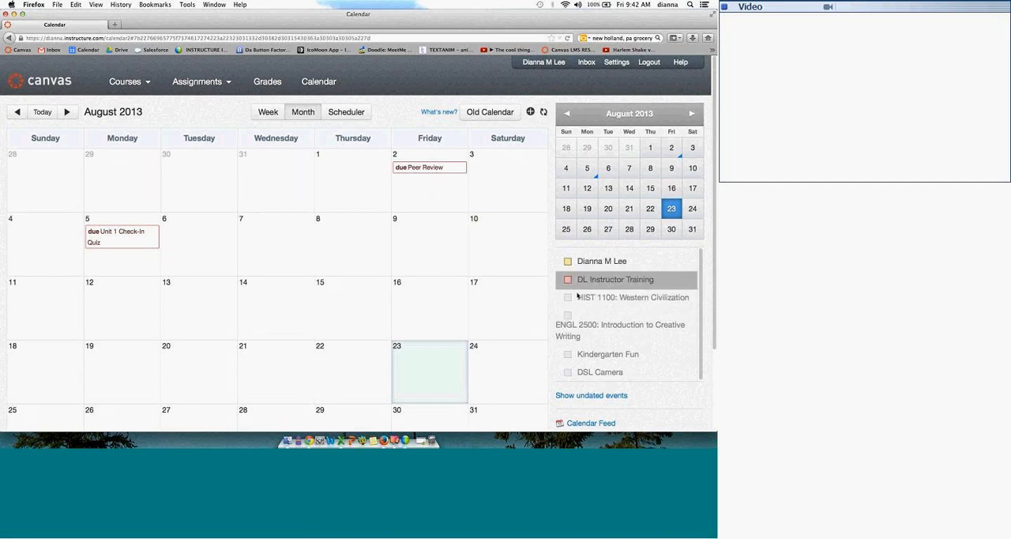
click(569, 298)
click(567, 316)
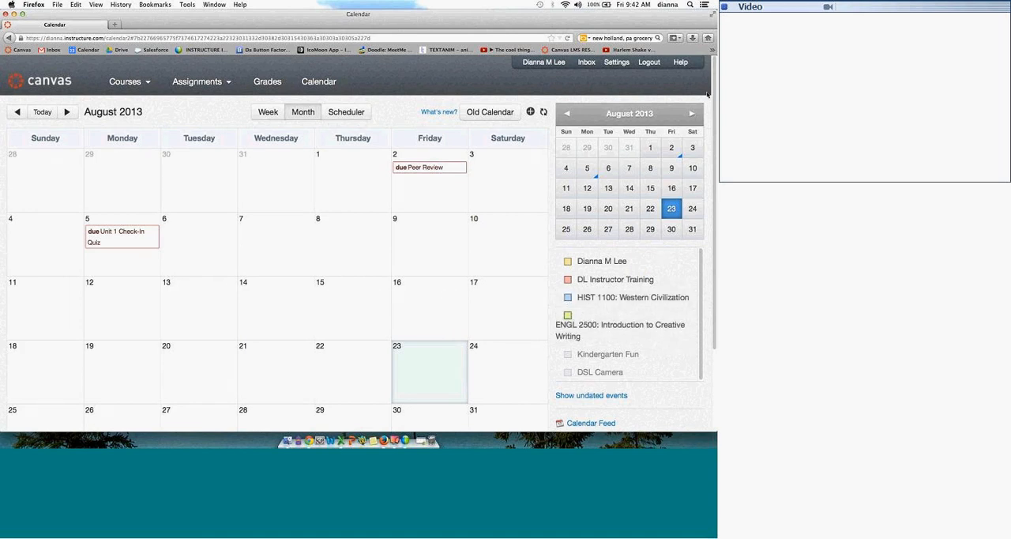
Step: Start a new calendar event on August 24, 2013 and title it UW Party
drag(714, 88, 495, 345)
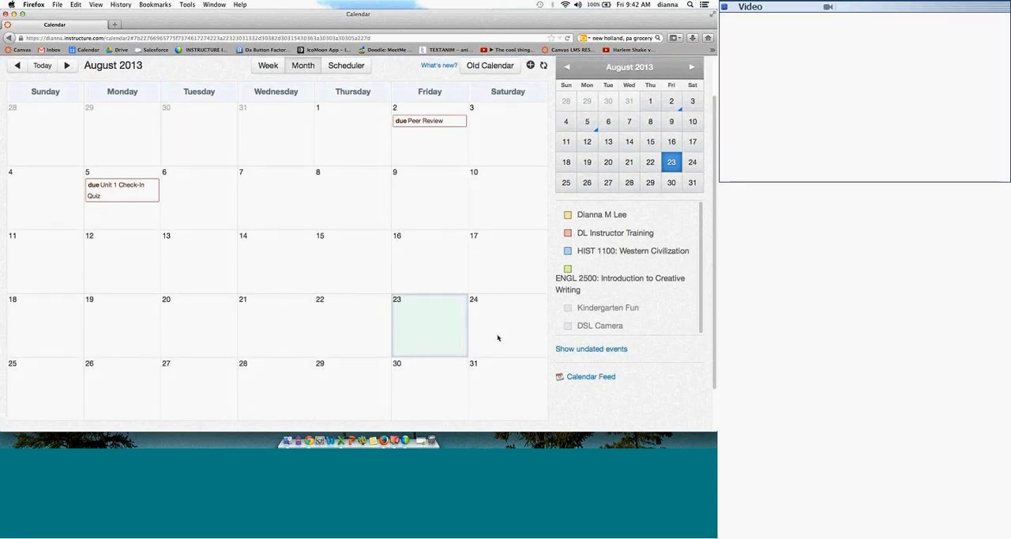
click(498, 338)
click(336, 198)
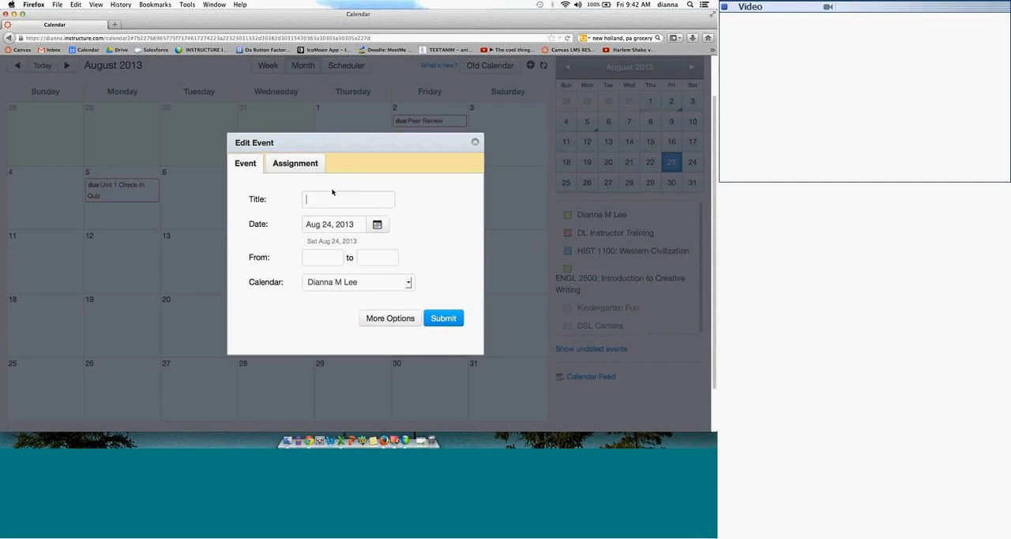
text(UW P)
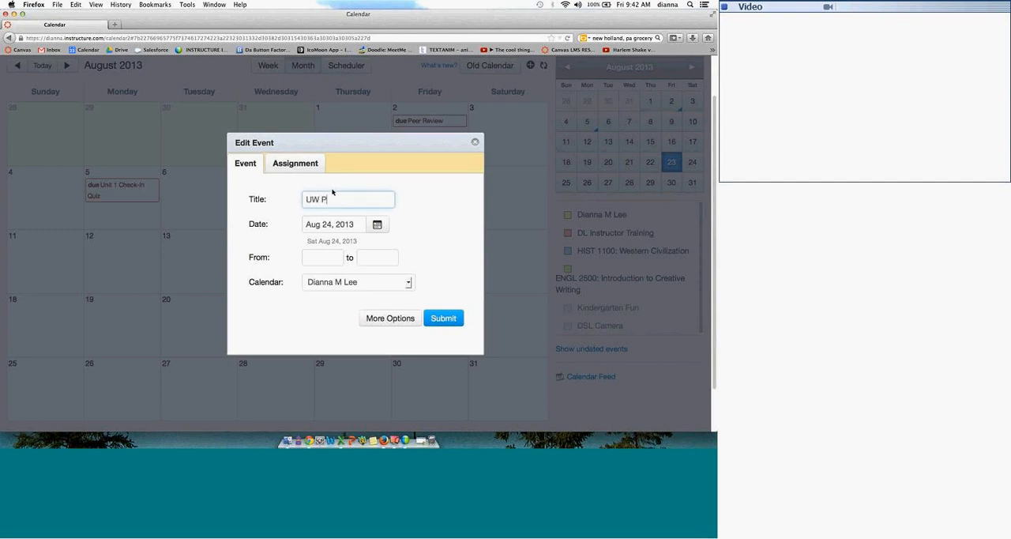
text(arty)
Step: Set the event's time from 7:00pm to 11:00pm
click(310, 257)
text(7)
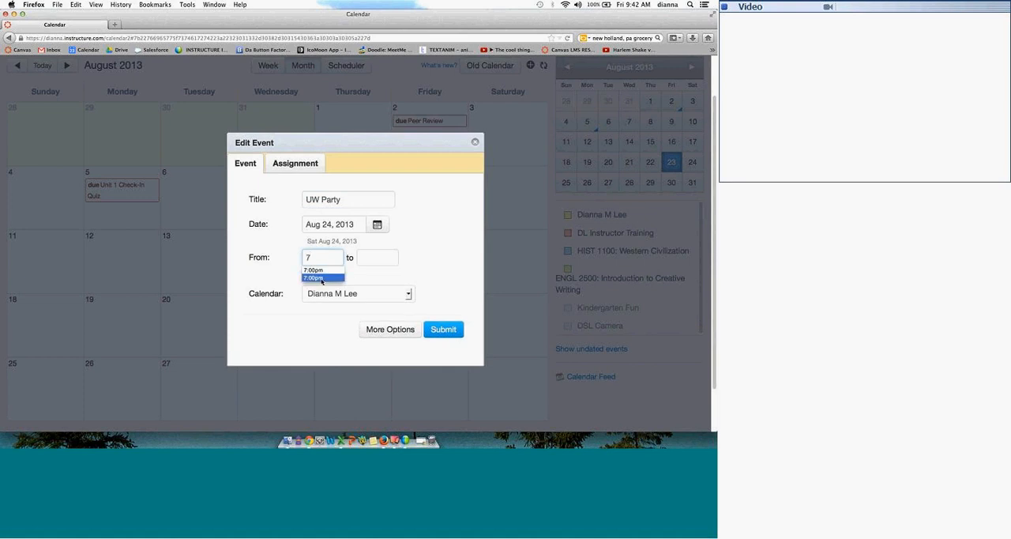
click(322, 278)
click(374, 257)
text(11)
key(BackSpace)
key(BackSpace)
key(BackSpace)
key(BackSpace)
key(BackSpace)
key(BackSpace)
key(BackSpace)
key(BackSpace)
text(110)
text(:00pm)
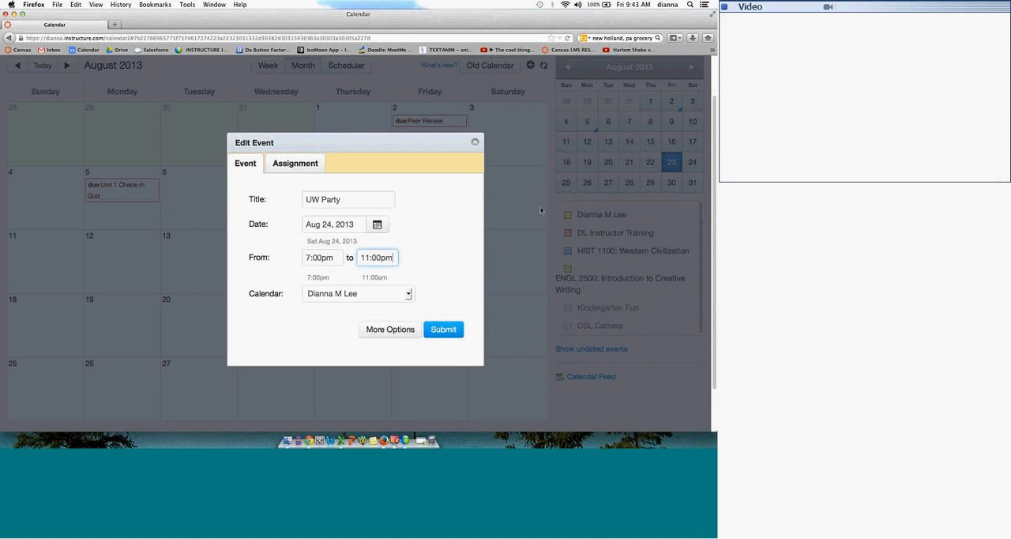
Step: Assign the UW Party event to the DL Instructor Training calendar and submit it
click(410, 293)
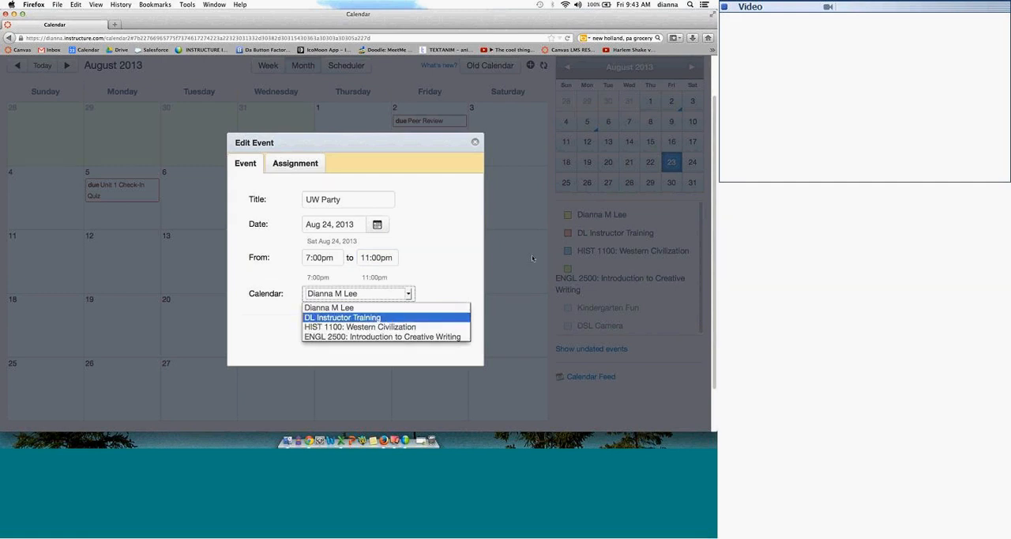
click(396, 317)
click(445, 330)
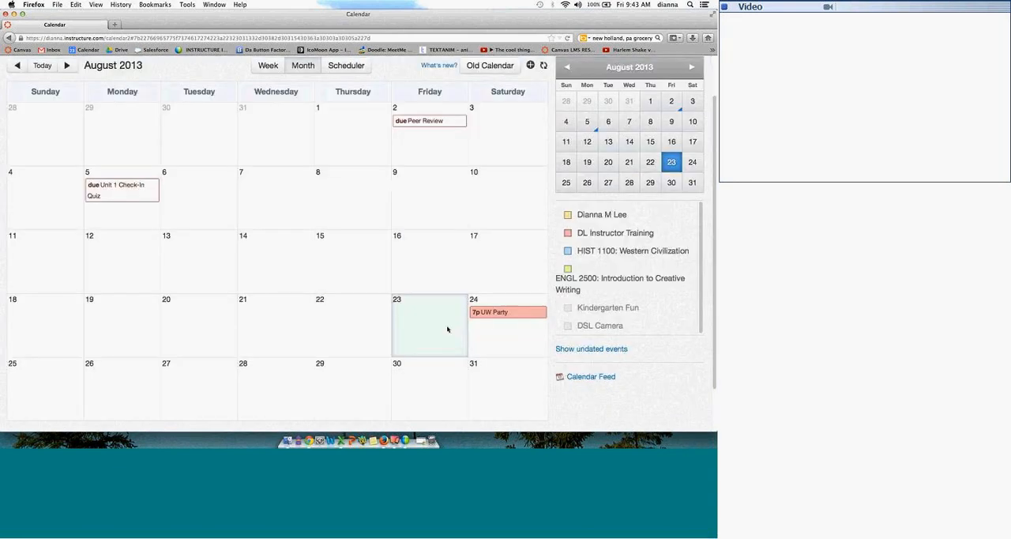
Step: Open the UW Party event's editing form to review its details and resubmit it without changes
click(504, 316)
click(559, 288)
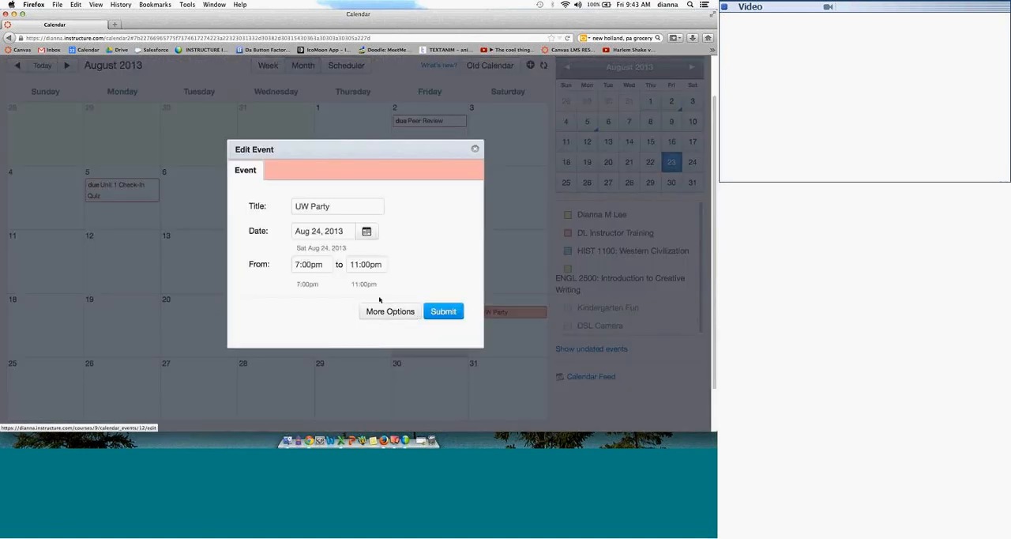
click(435, 313)
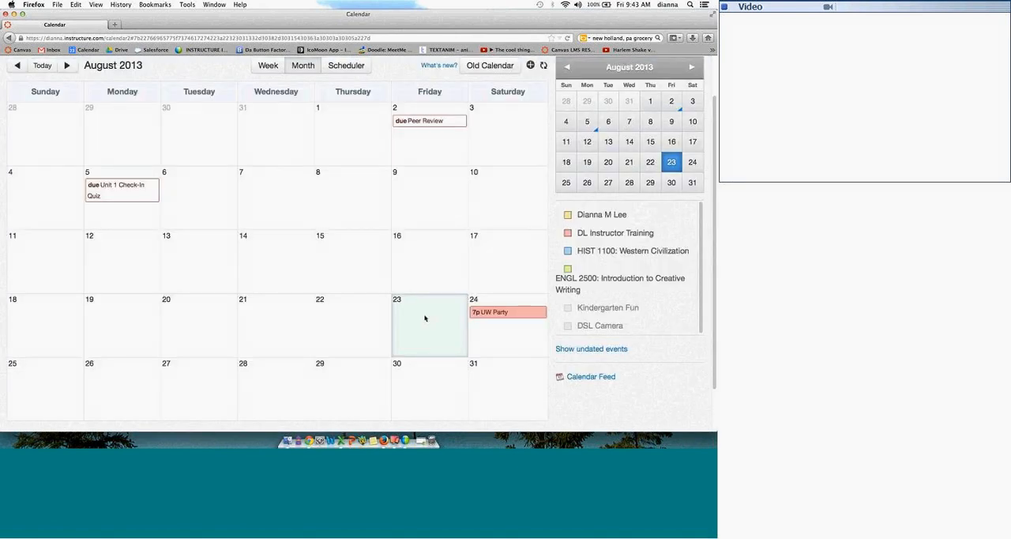
Step: Create an assignment titled UW Assignment 1 due August 28, 2013 in the DL Instructor Training calendar, using the Assignments group
click(265, 381)
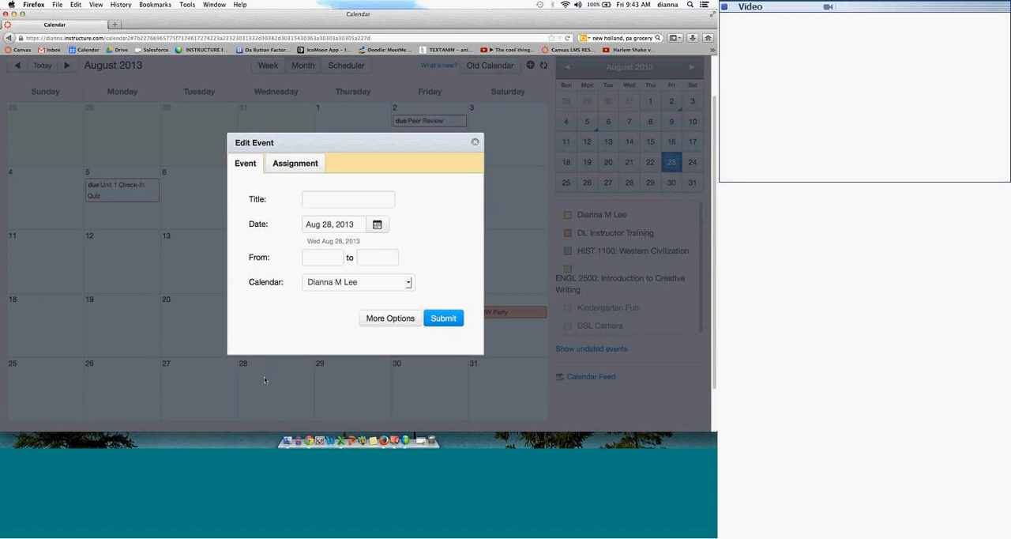
click(303, 164)
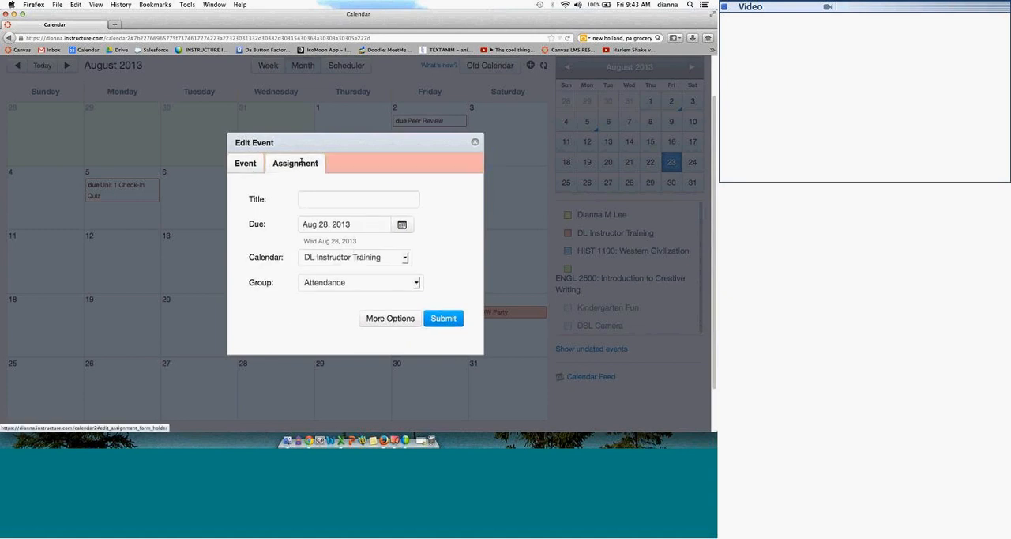
click(307, 198)
text(UW)
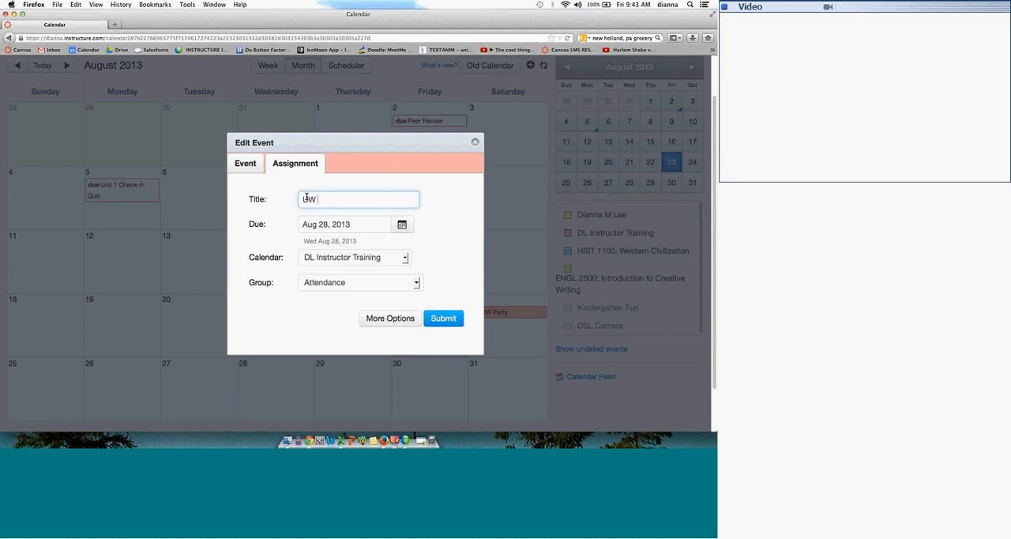
text( Assignment 1)
click(363, 286)
click(393, 308)
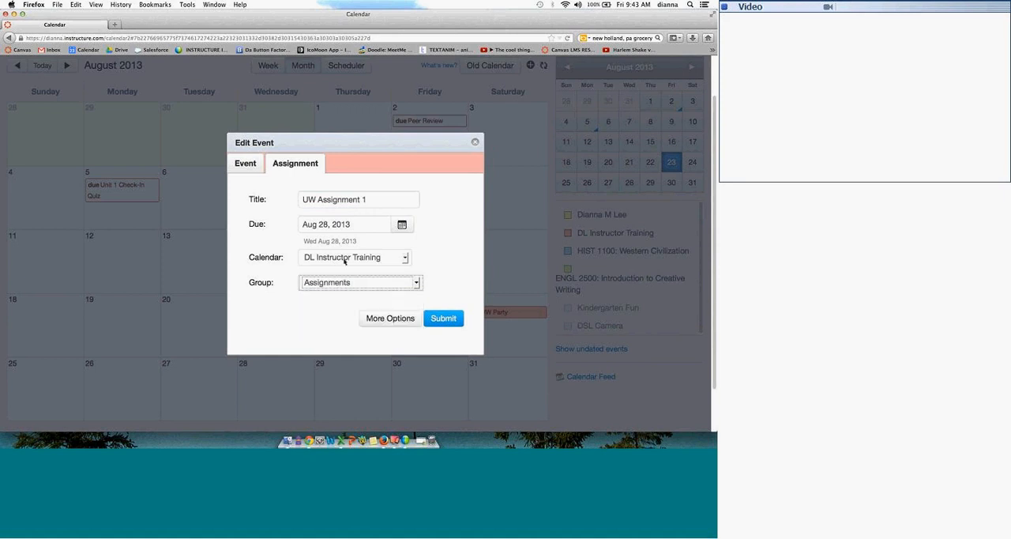
click(442, 320)
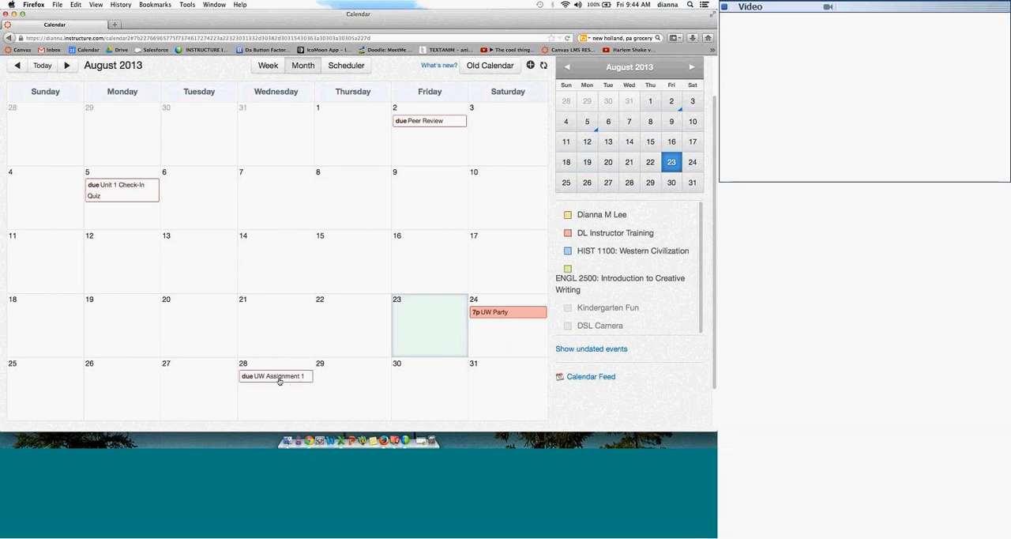
Step: Move UW Assignment 1 to August 21 directly on the month calendar and check its details
mouse_move(278, 381)
drag(276, 376, 343, 379)
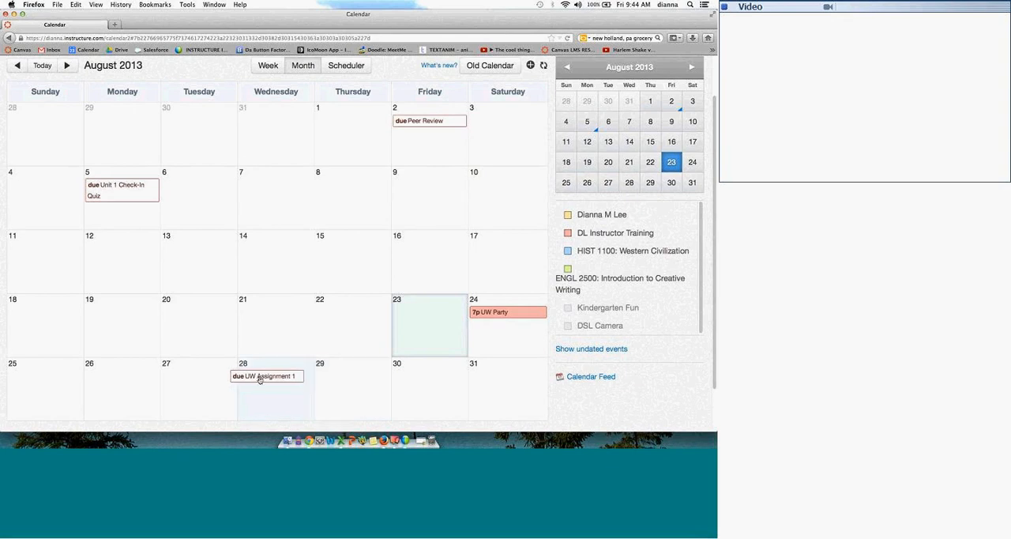
drag(261, 379, 266, 319)
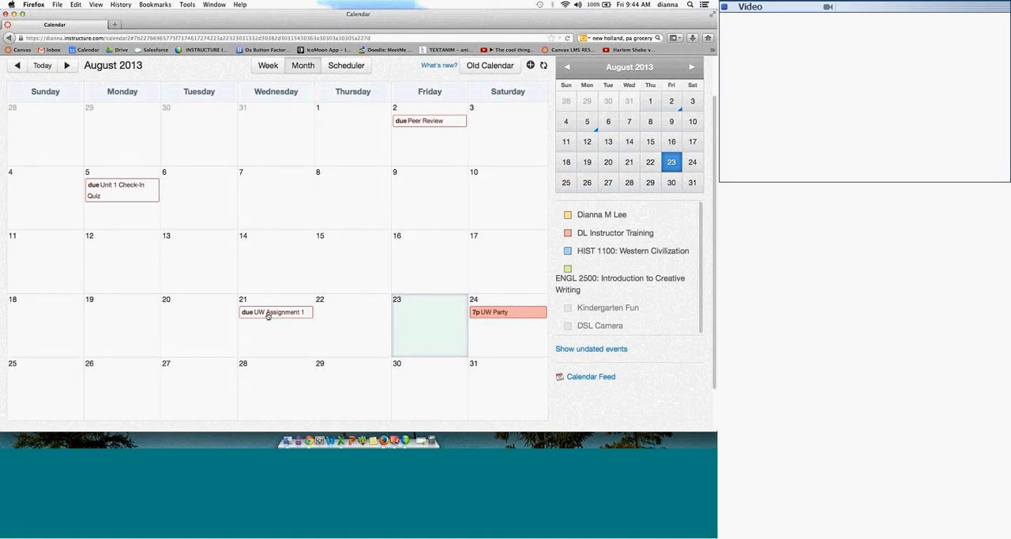
mouse_move(268, 315)
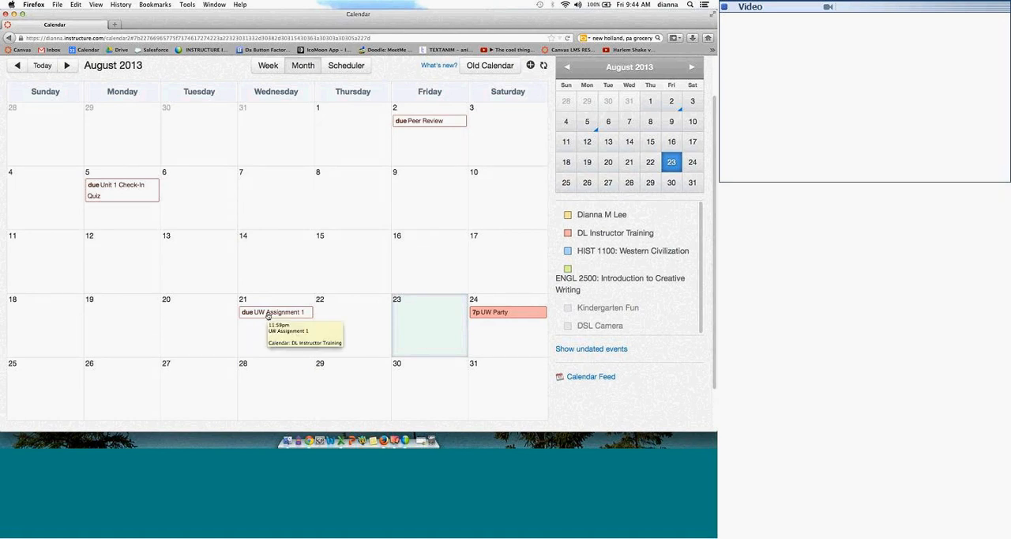
Step: Reschedule UW Assignment 1 on the month calendar to August 28, trying August 29 before returning it to August 28
drag(268, 314, 268, 388)
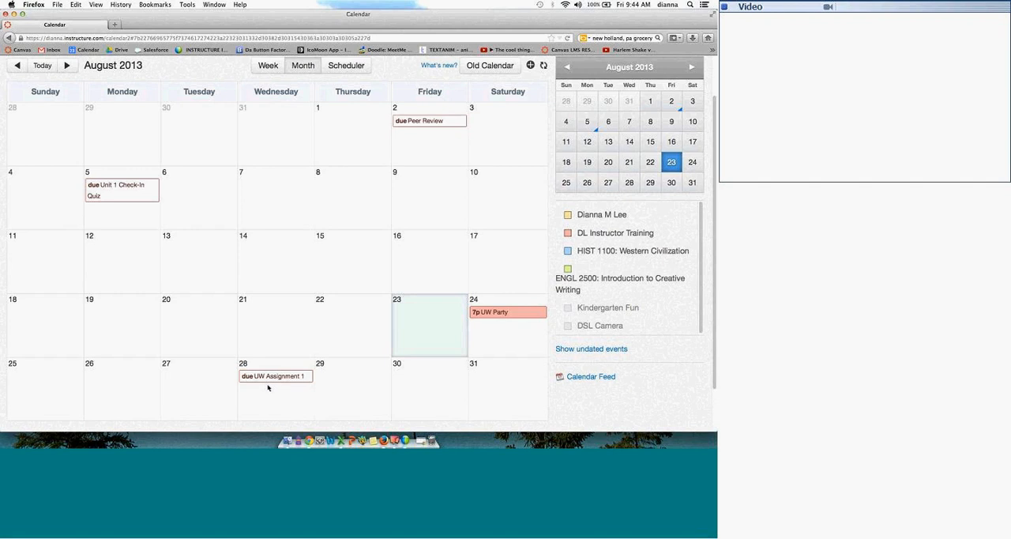
drag(268, 384, 332, 380)
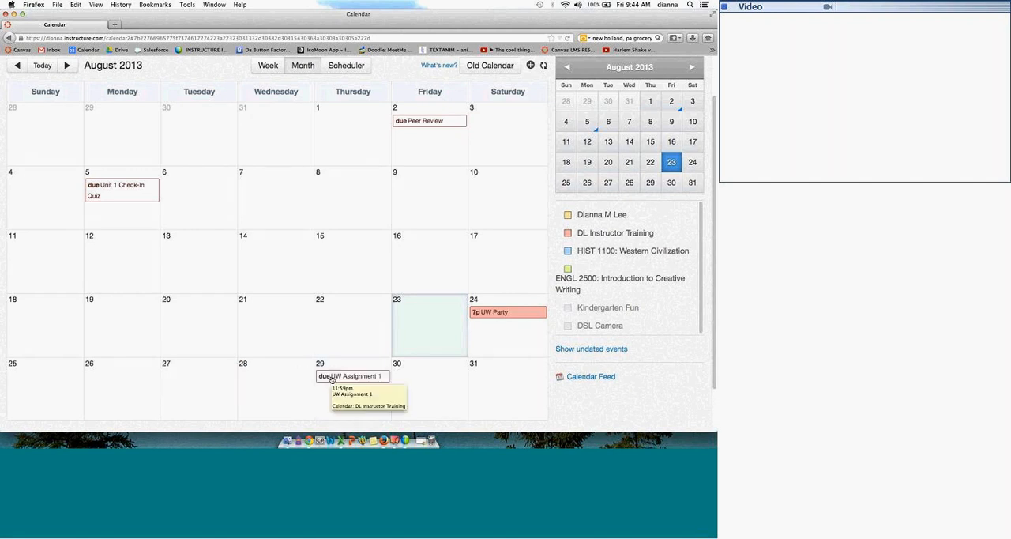
drag(324, 377, 290, 377)
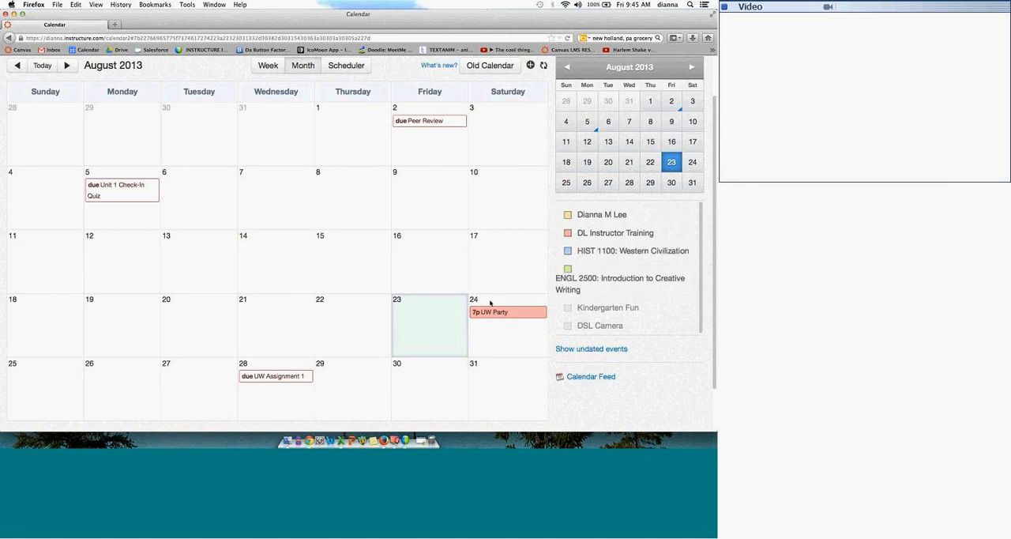
Step: Start a new assignment on August 22, 2013, and title it Assignments 5
click(354, 328)
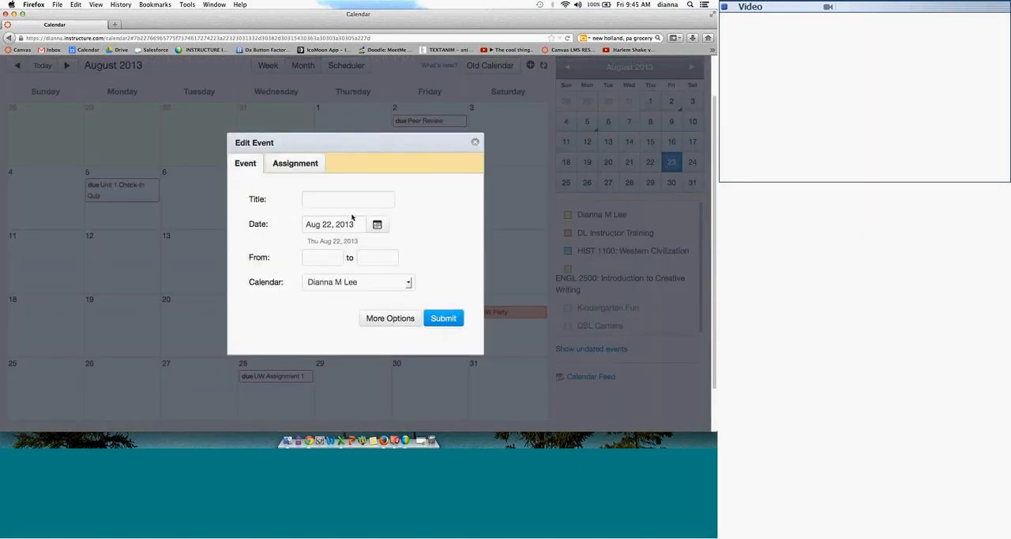
click(300, 164)
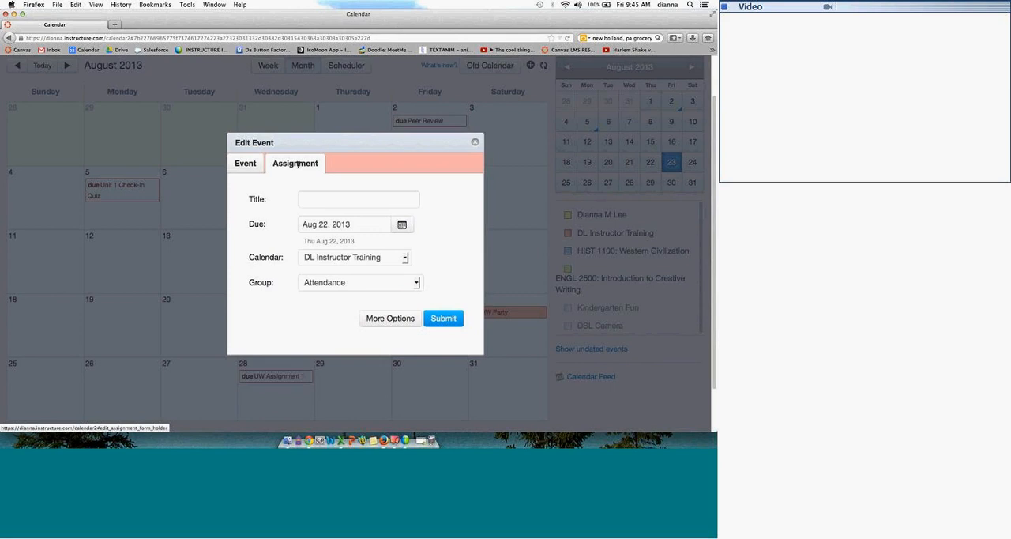
click(323, 200)
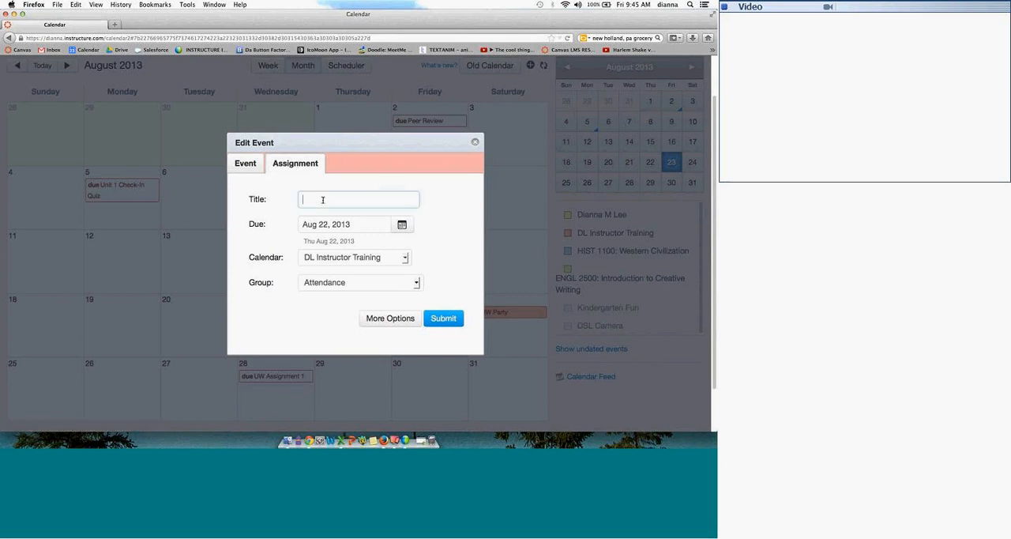
text(Assi)
key(Down)
key(Down)
key(Down)
key(Return)
Step: Set the assignment's calendar to ENGL 2500: Introduction to Creative Writing with the Assignments group and submit it
click(411, 282)
click(403, 258)
click(404, 257)
click(373, 291)
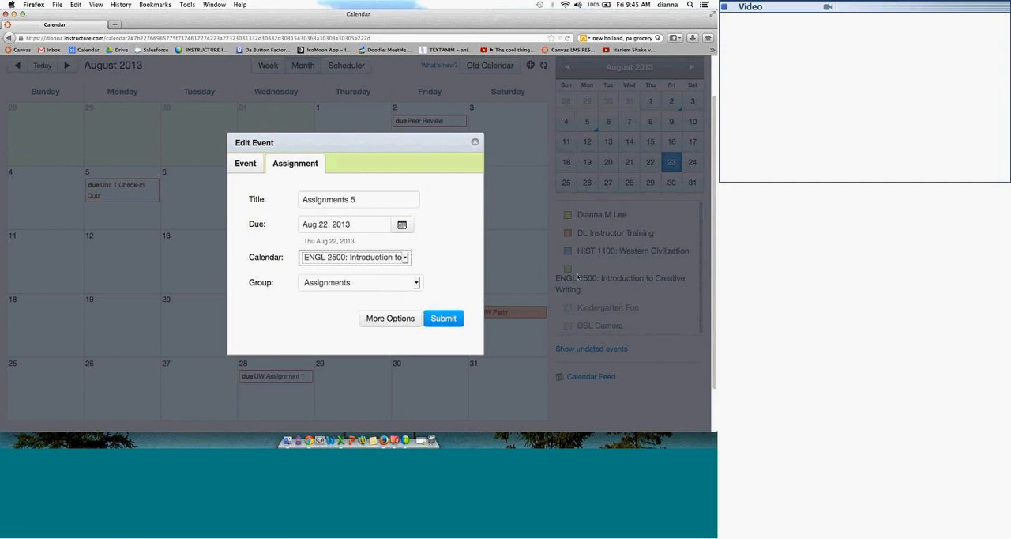
click(443, 318)
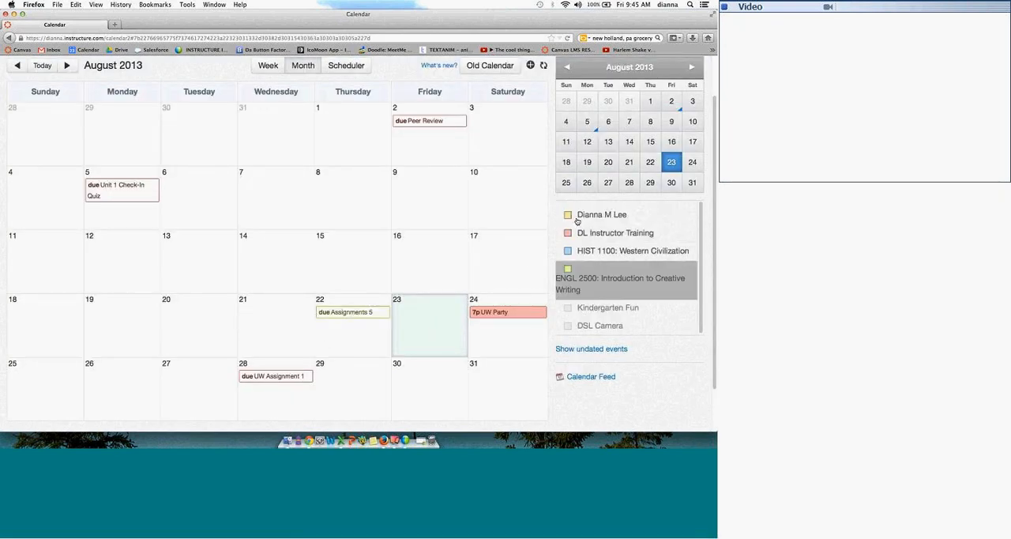
Step: Move Assignments 5 to August 28 on the month calendar and check the details of UW Assignment 1 and UW Party
drag(359, 316, 312, 395)
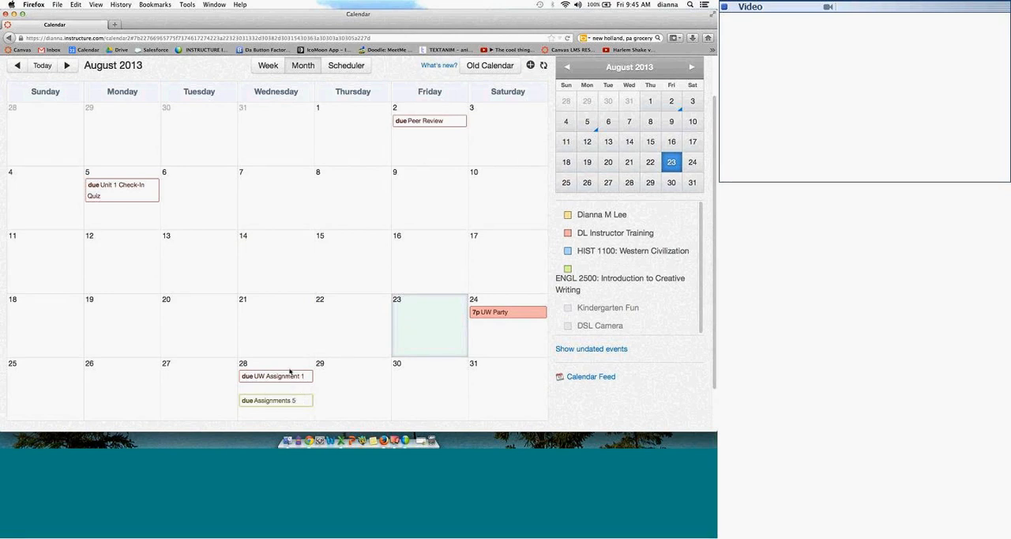
mouse_move(289, 378)
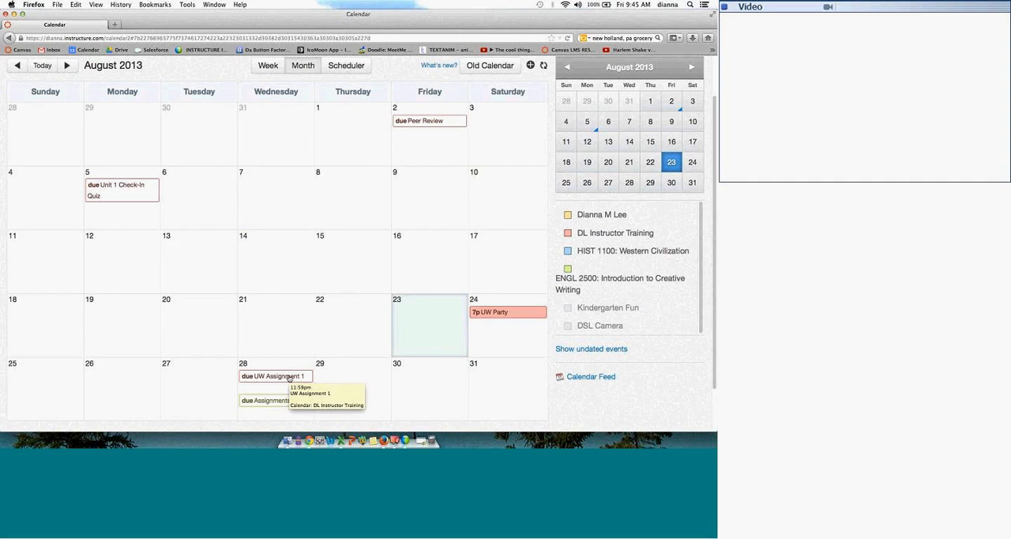
mouse_move(506, 316)
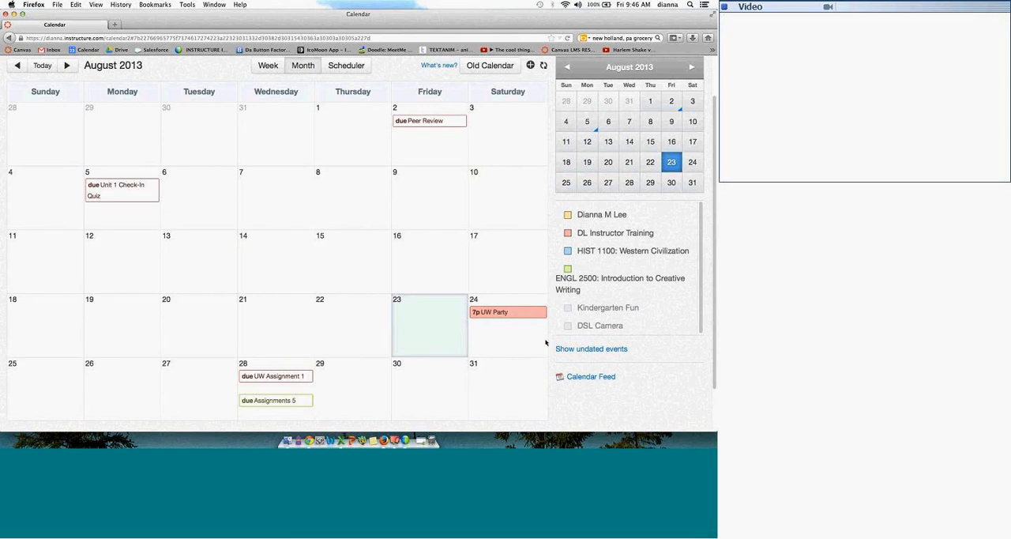
Step: View the calendar feed link for external calendar apps, select the end of its address, and close the window
click(588, 377)
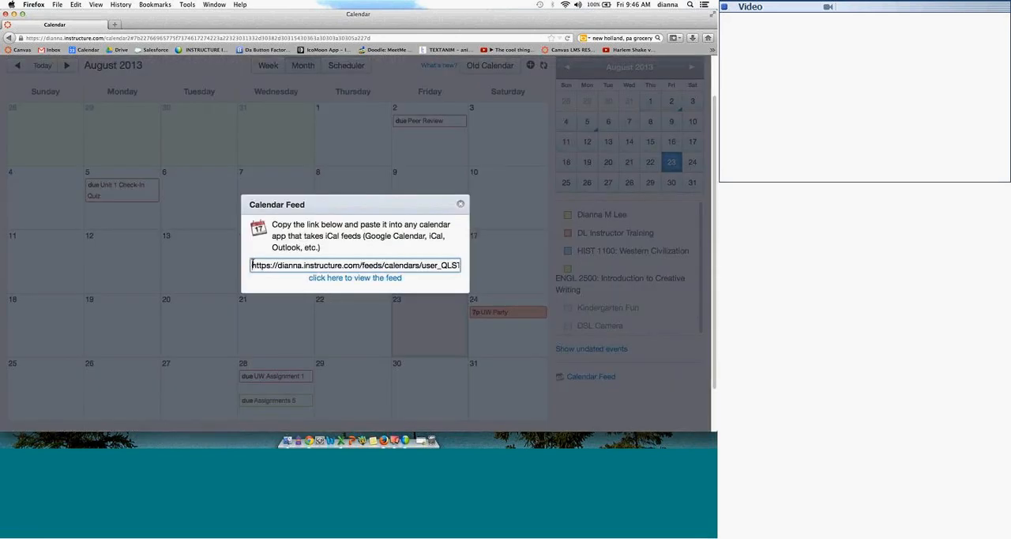
click(463, 265)
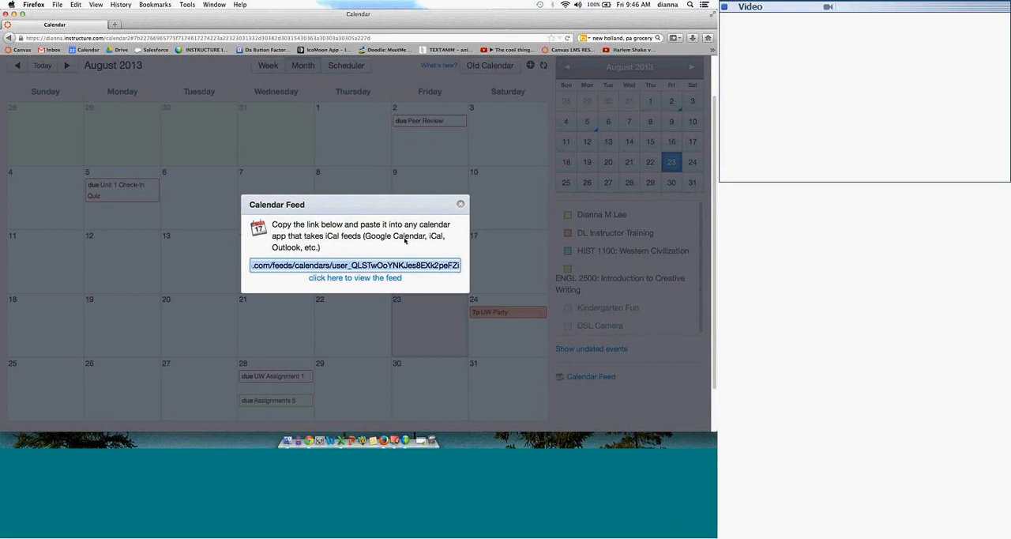
click(461, 204)
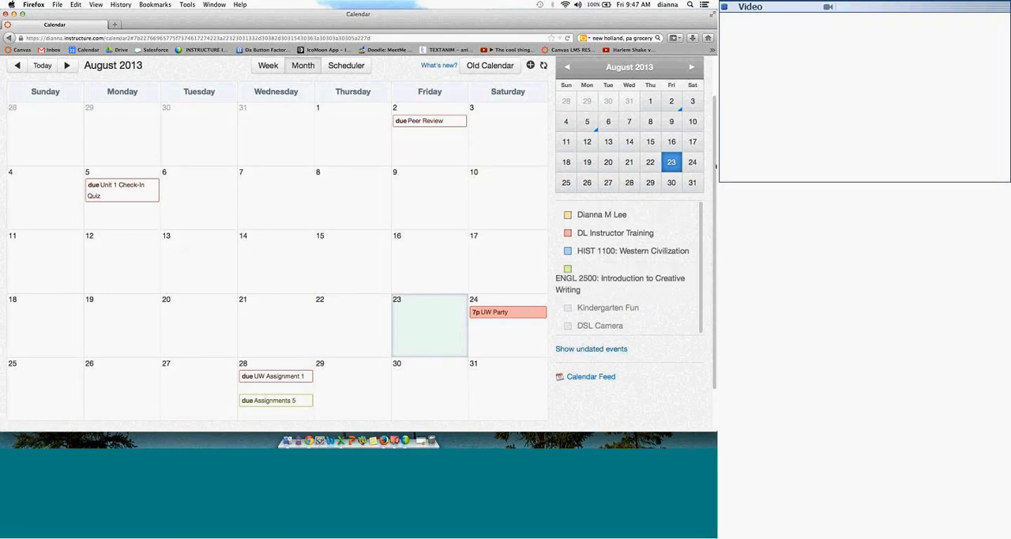
Step: Open the account's user settings and highlight the time zone and the Ways to Contact heading
scroll(717, 166, up, 2)
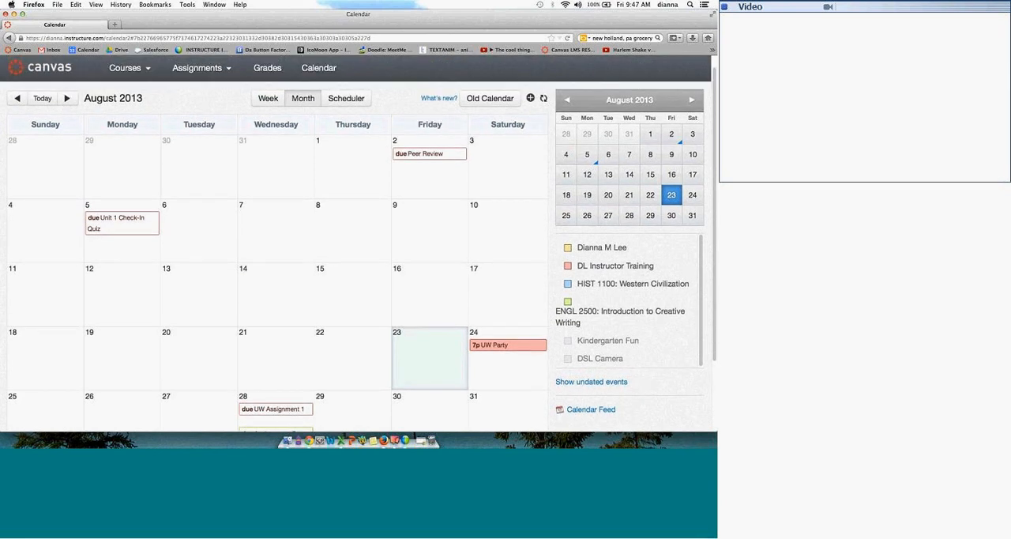
scroll(716, 165, up, 1)
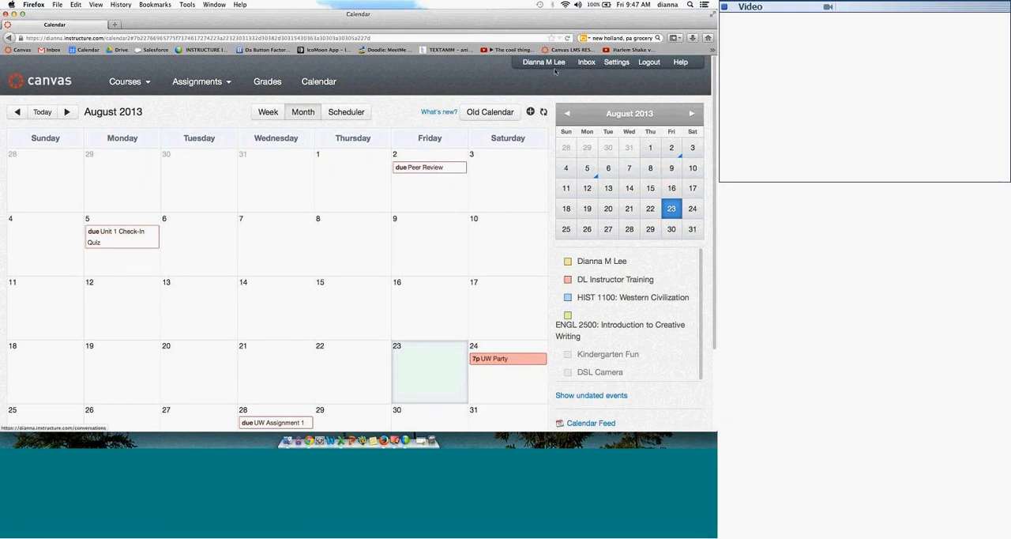
click(617, 63)
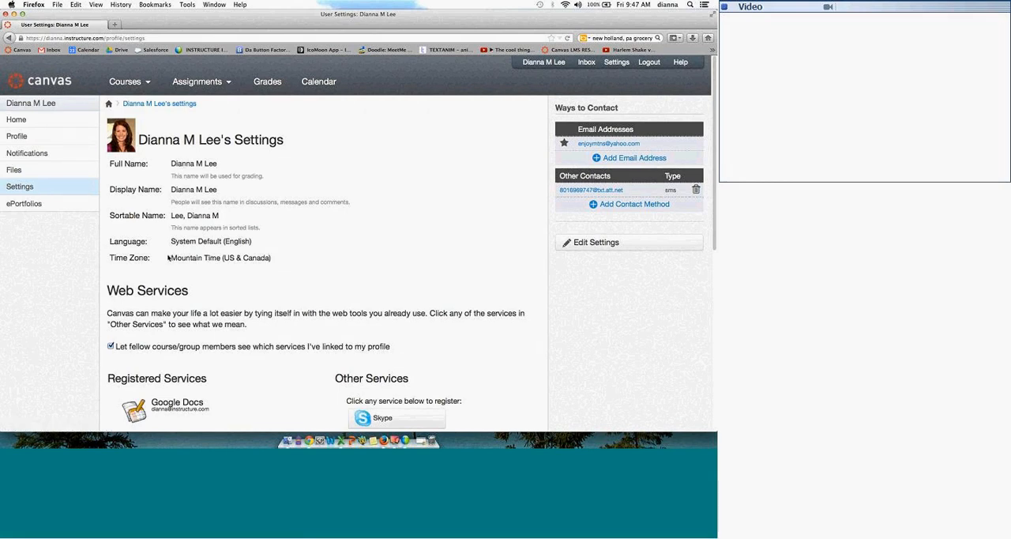
drag(176, 257, 276, 259)
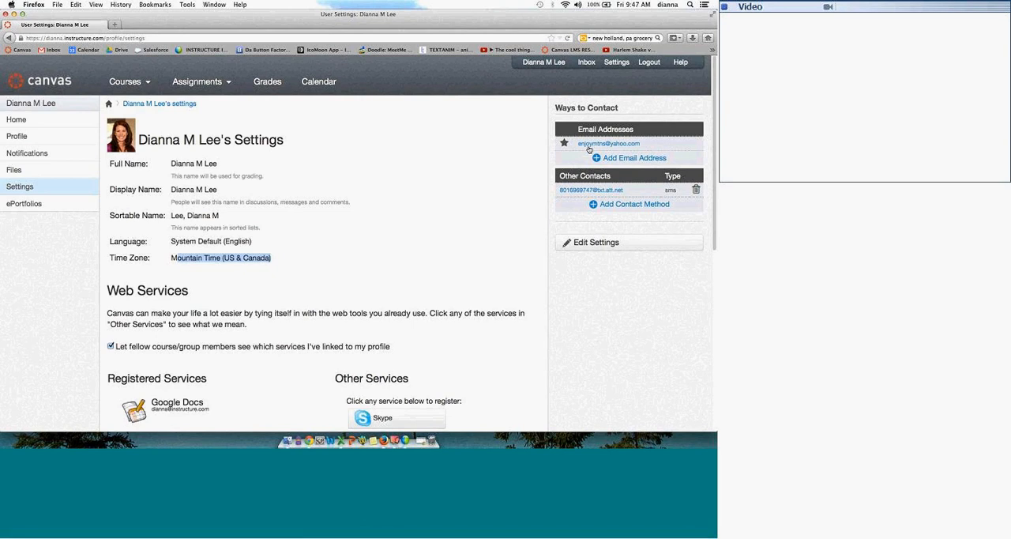
drag(554, 108, 621, 113)
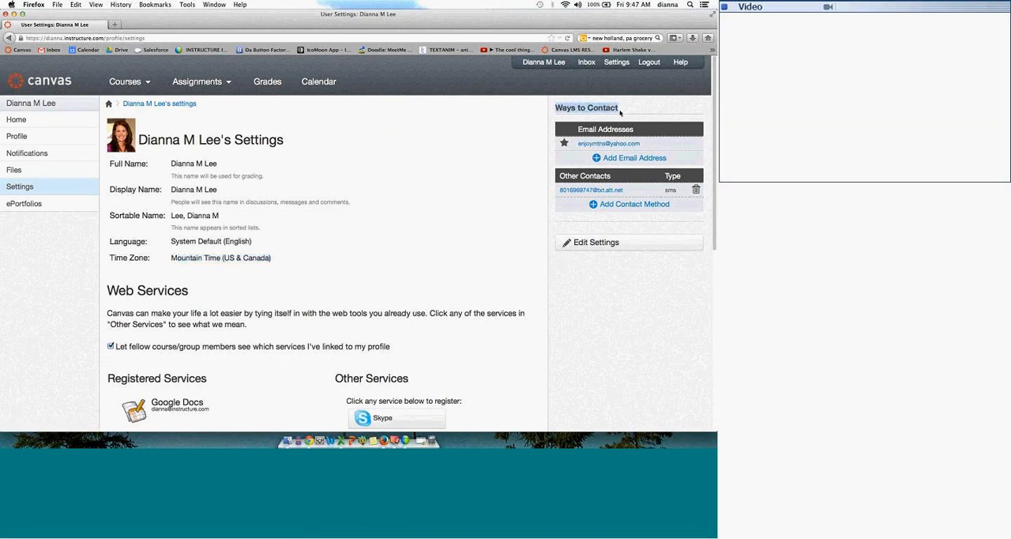
Step: Review the email and text message (SMS) registration options, including the carrier choices, and close the form without registering anything
click(626, 159)
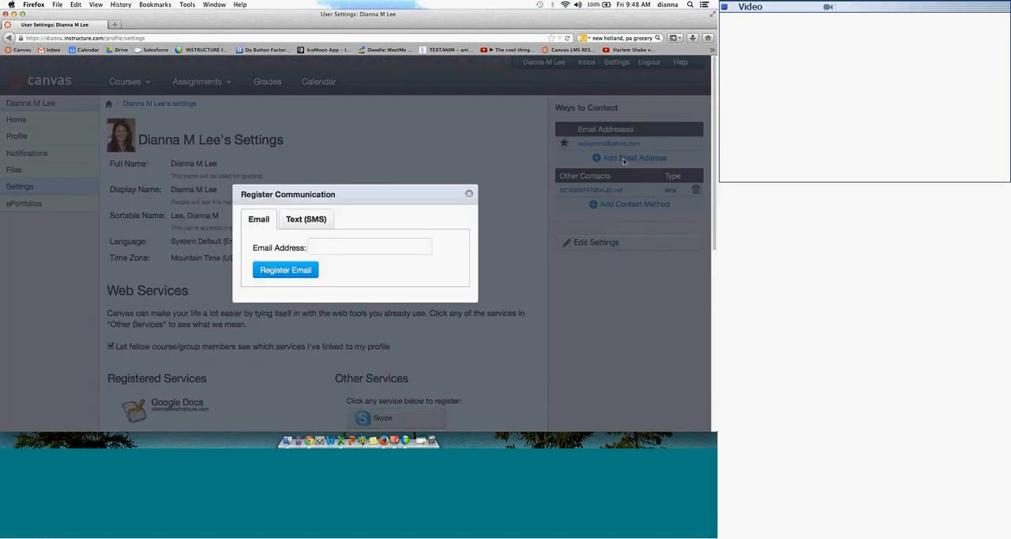
drag(305, 189, 156, 86)
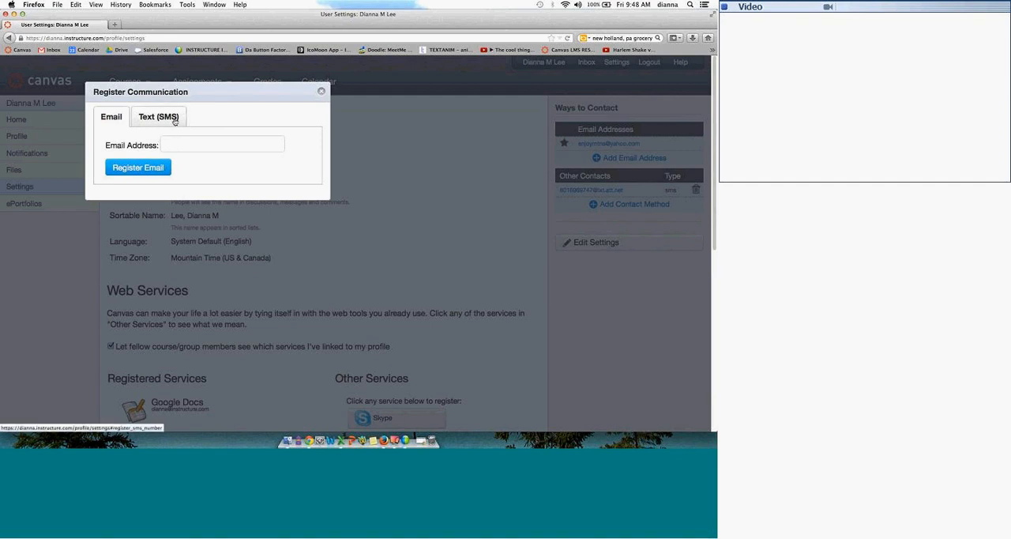
click(175, 118)
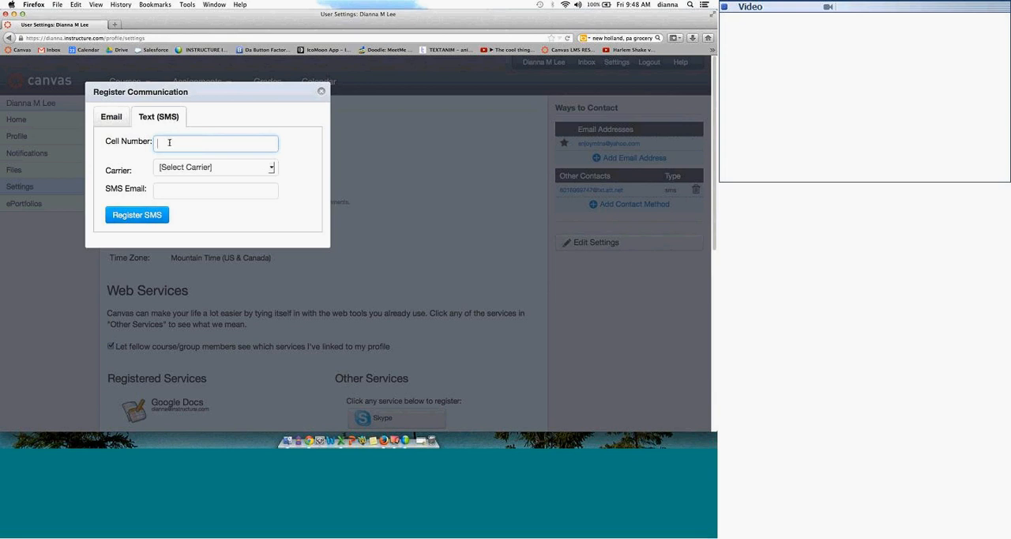
click(268, 168)
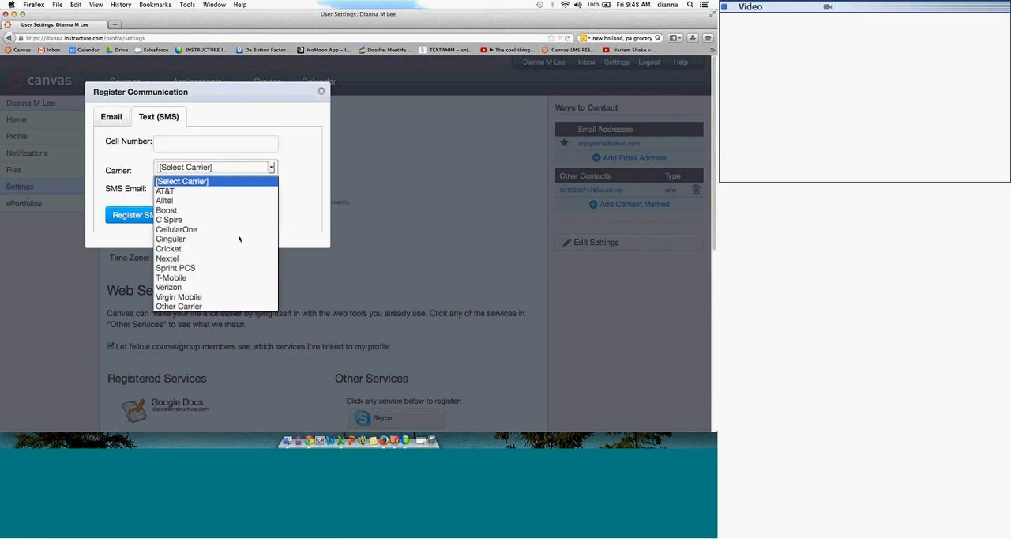
click(322, 92)
click(321, 92)
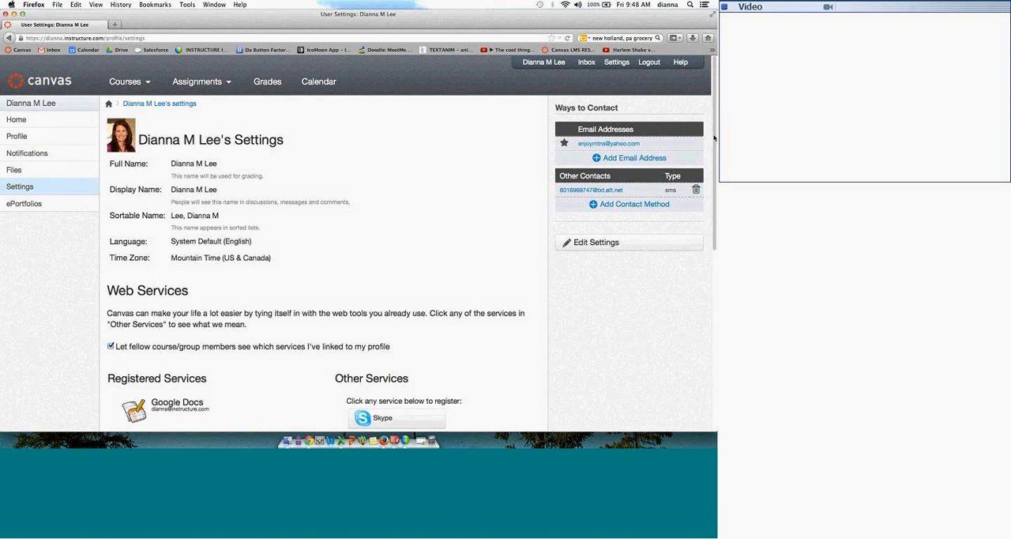
Step: Review the web services in the user settings, open LinkedIn's account authorization, and return to the settings page
scroll(511, 123, down, 5)
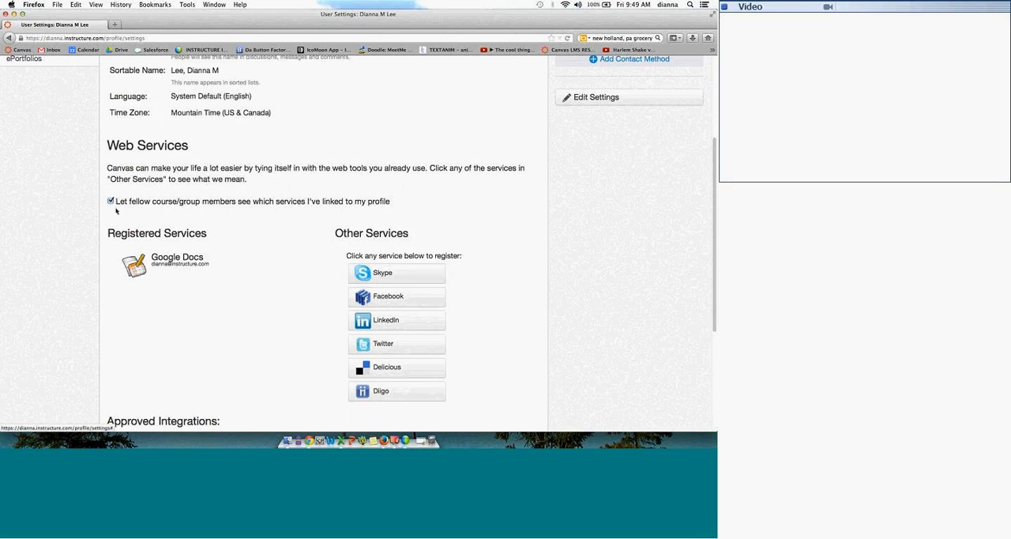
mouse_move(169, 265)
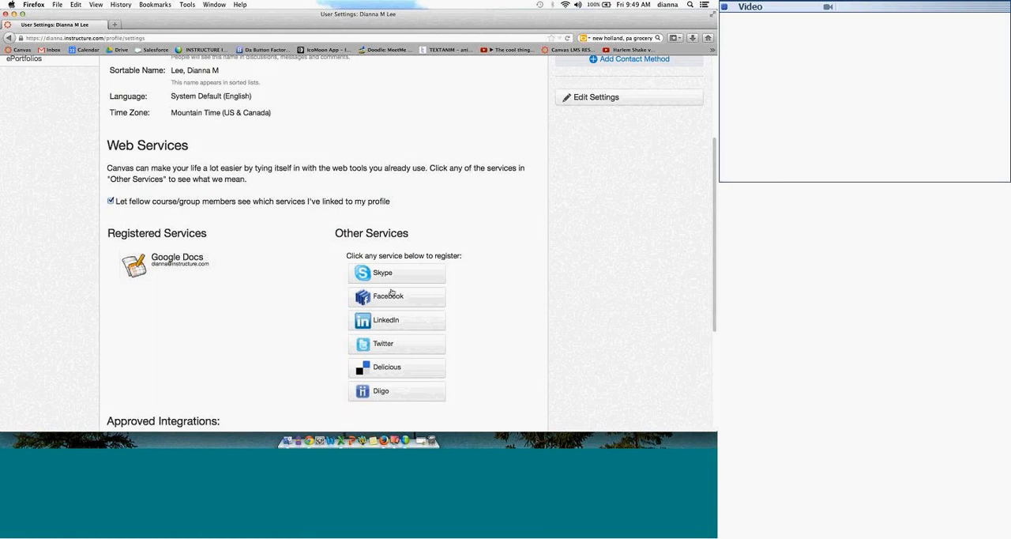
click(386, 322)
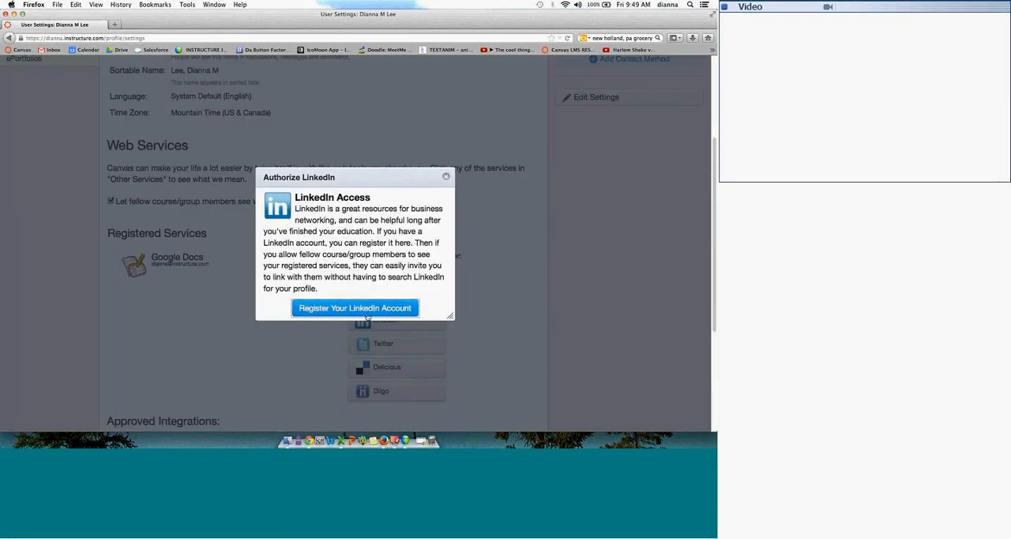
click(357, 306)
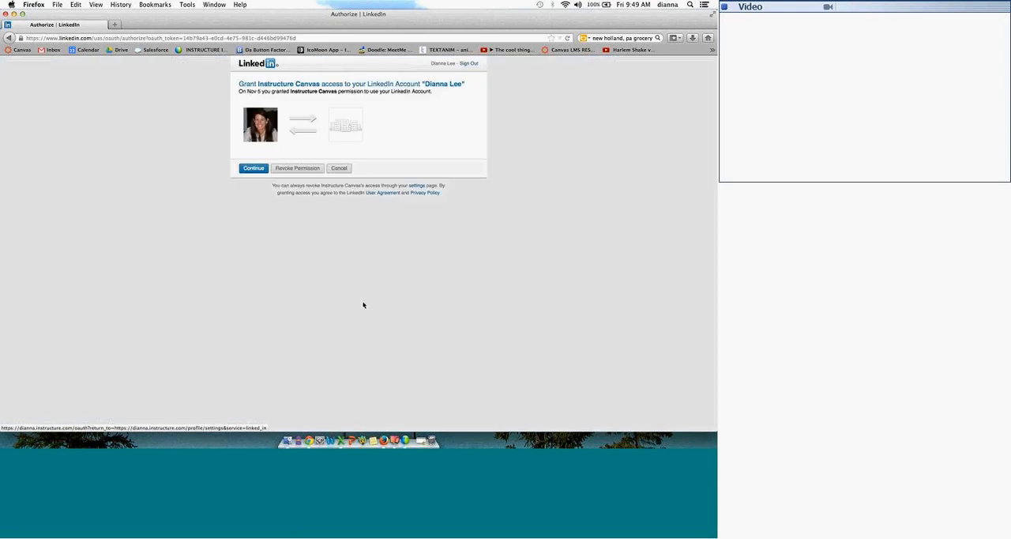
click(251, 167)
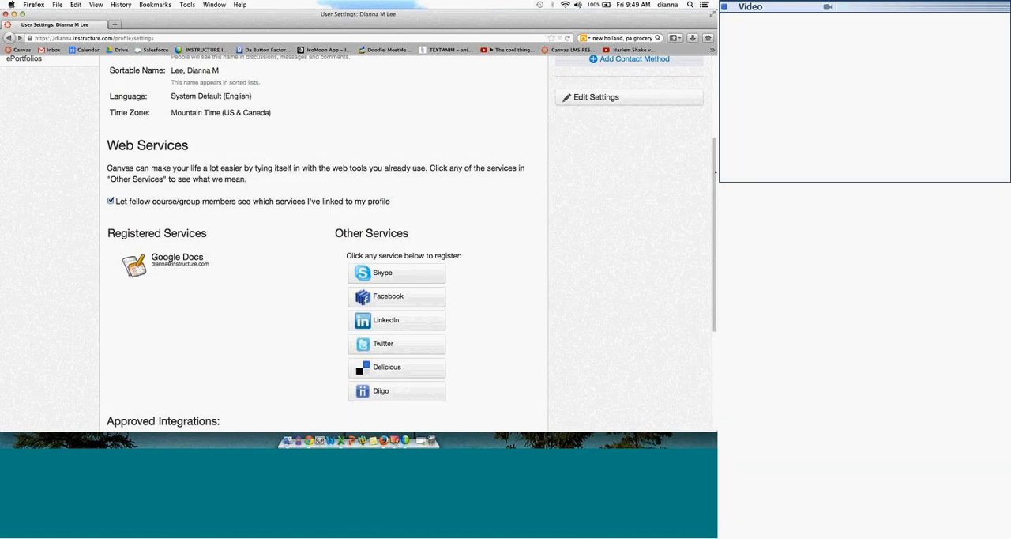
Step: Open the notification preferences and examine the course activity, discussion, conversation and scheduling notifications, including the Added To Conversation description
scroll(708, 89, up, 2)
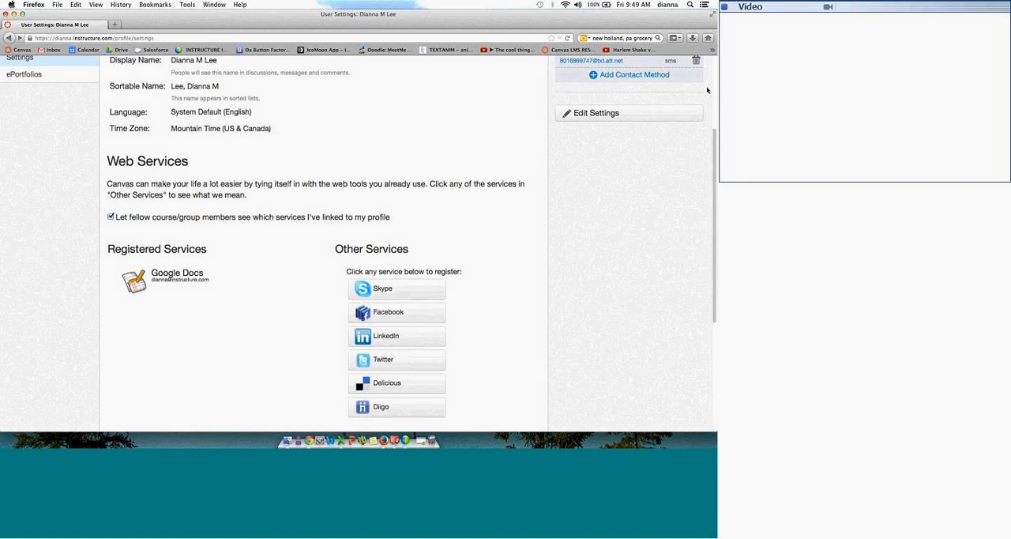
scroll(420, 94, up, 3)
scroll(419, 94, up, 1)
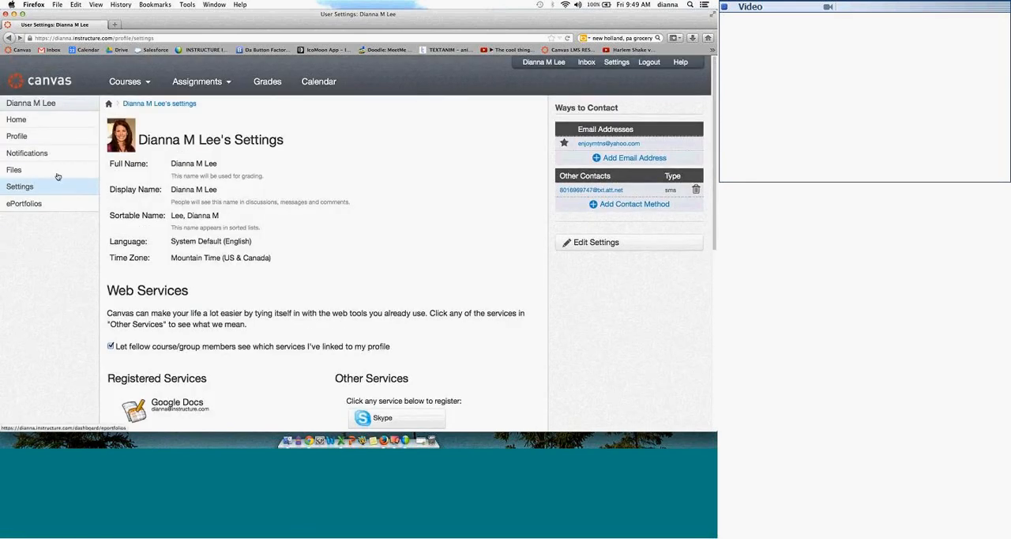
click(52, 159)
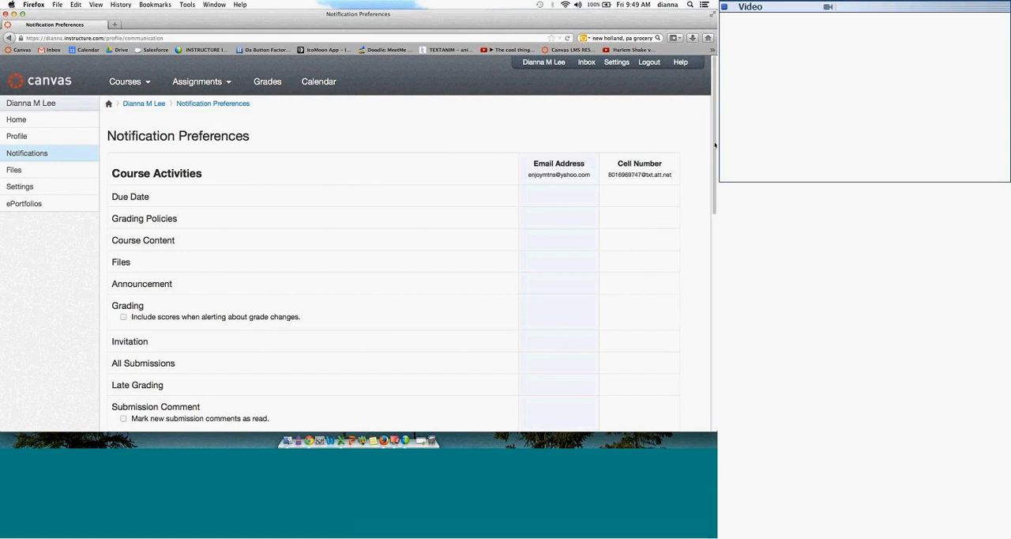
scroll(186, 147, down, 3)
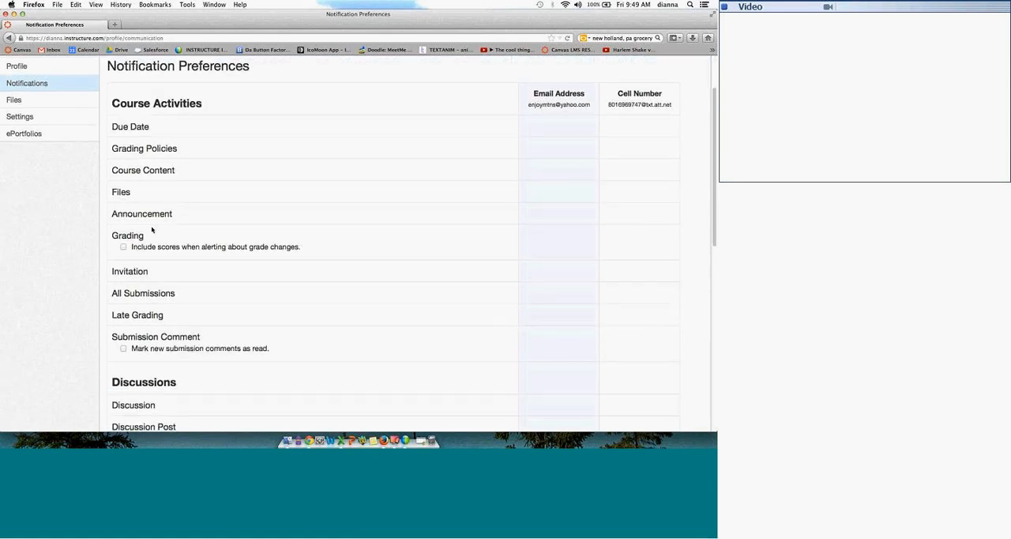
mouse_move(135, 237)
scroll(695, 189, down, 3)
scroll(709, 201, down, 5)
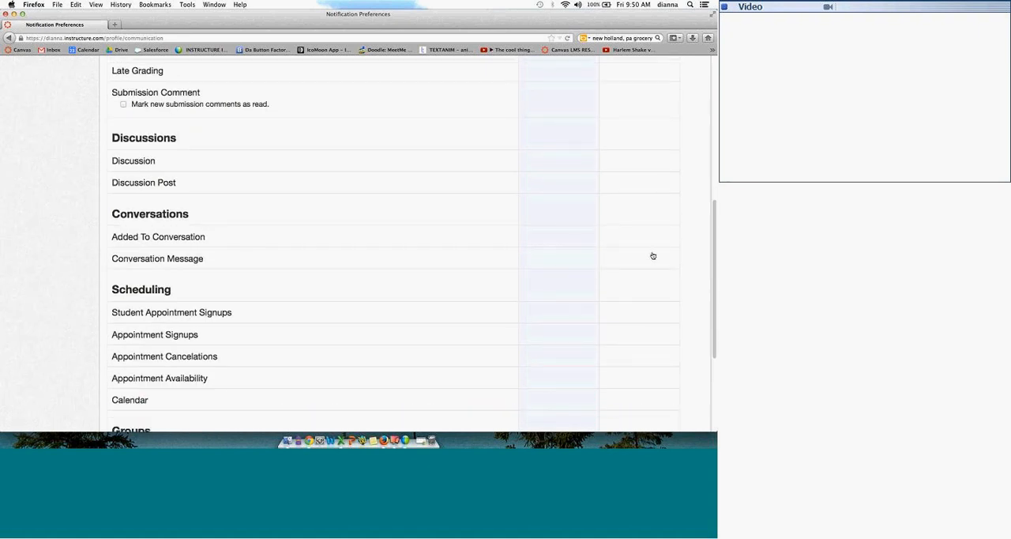
mouse_move(168, 237)
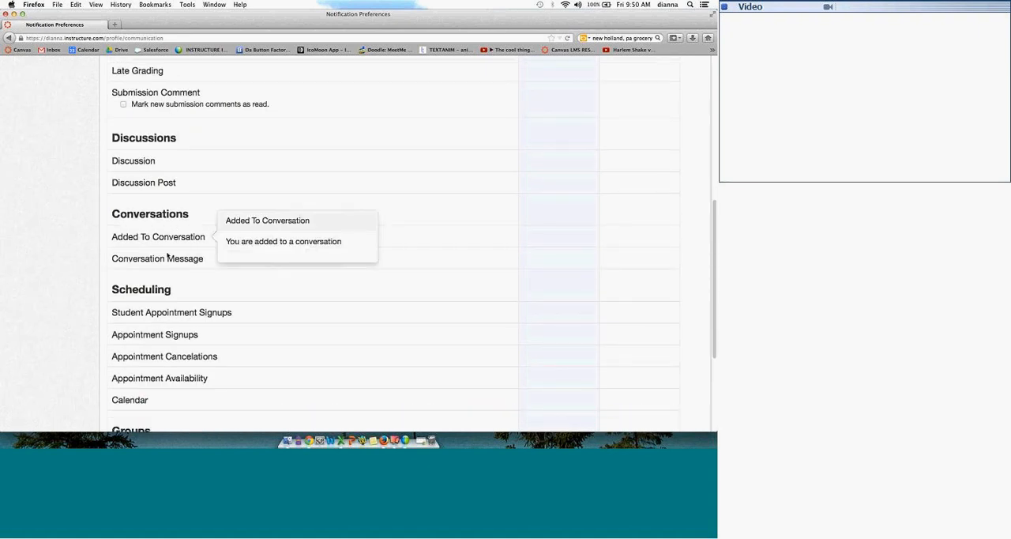
Step: Highlight the Conversations heading and set Grading notifications to the cell number to be sent right away
drag(199, 215, 111, 213)
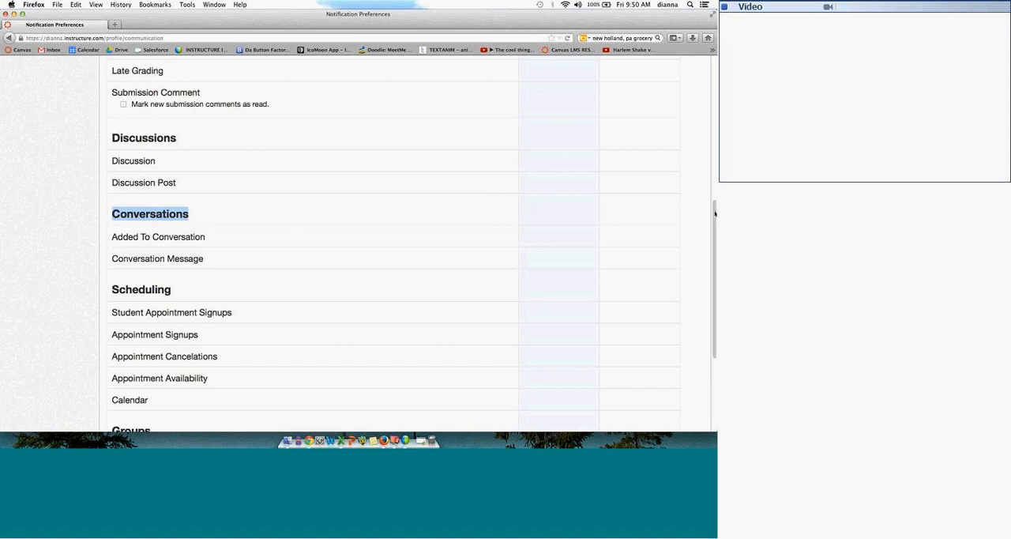
drag(714, 212, 705, 119)
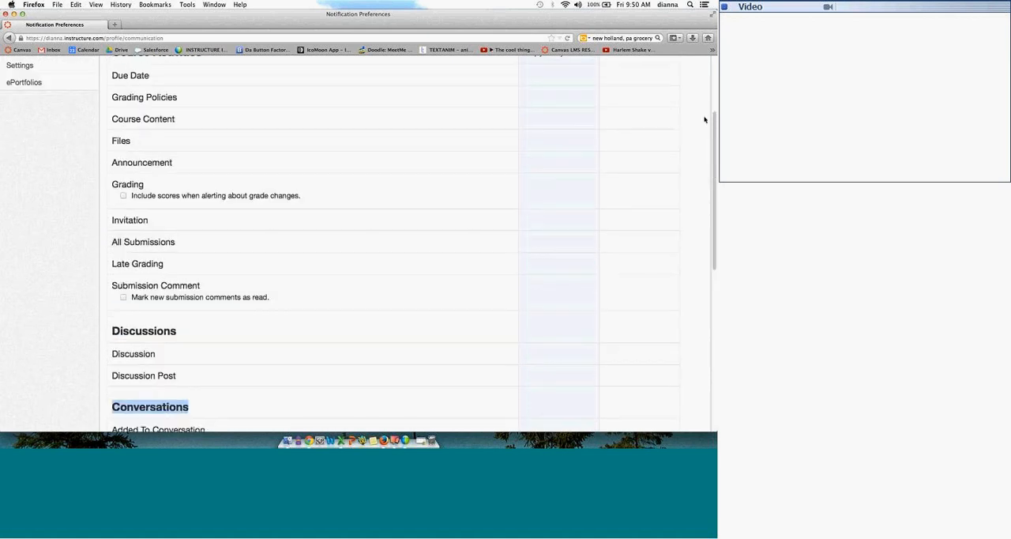
scroll(705, 119, up, 2)
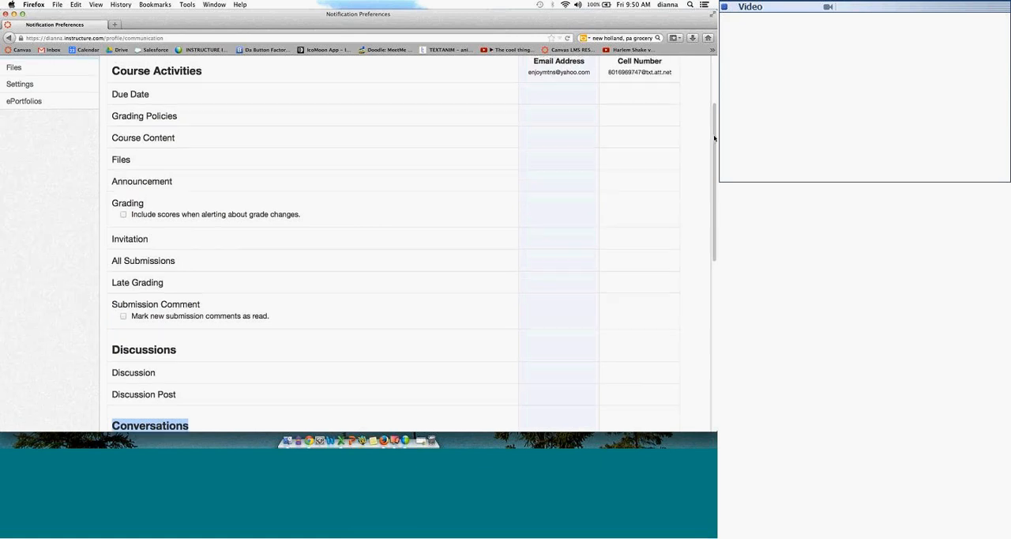
scroll(390, 140, up, 1)
mouse_move(138, 213)
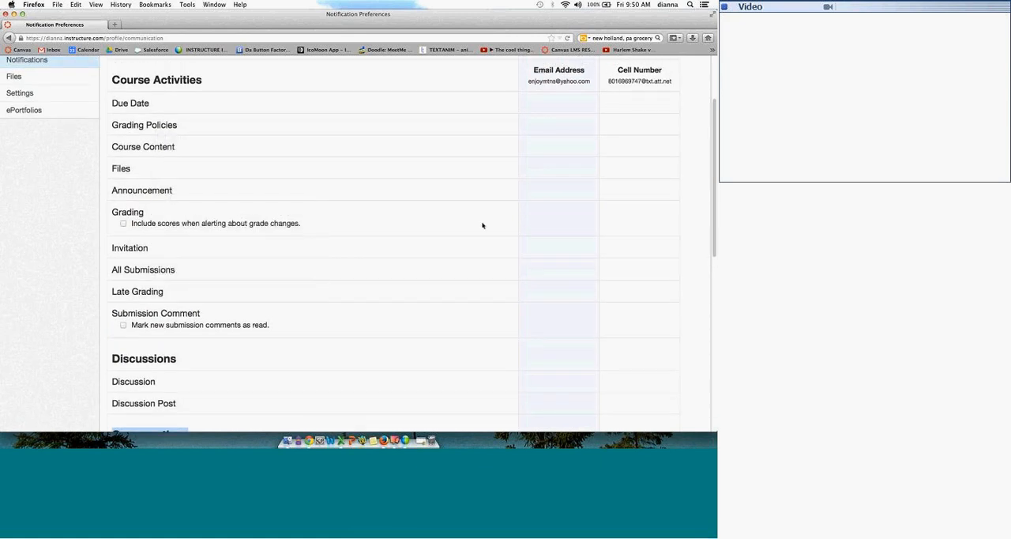
mouse_move(660, 219)
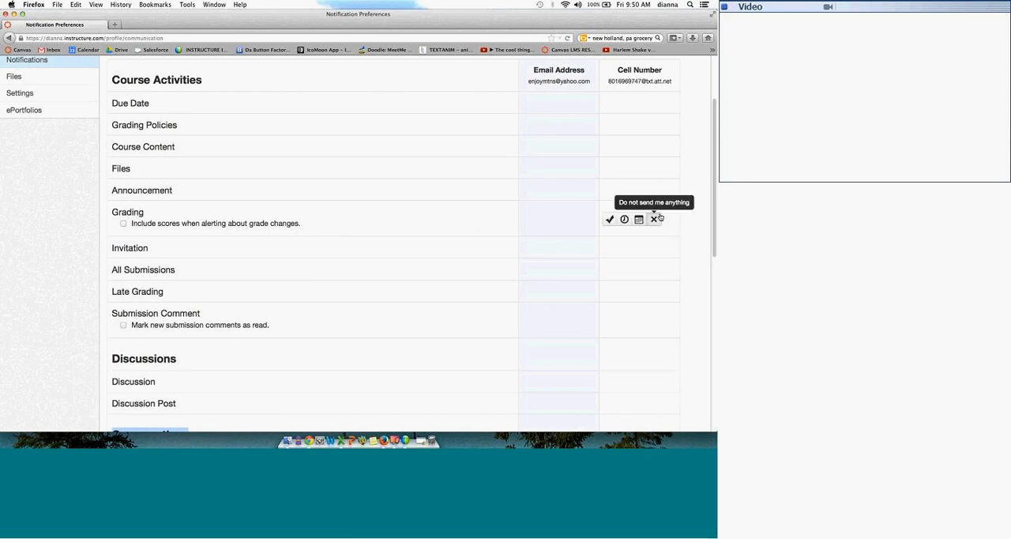
click(610, 219)
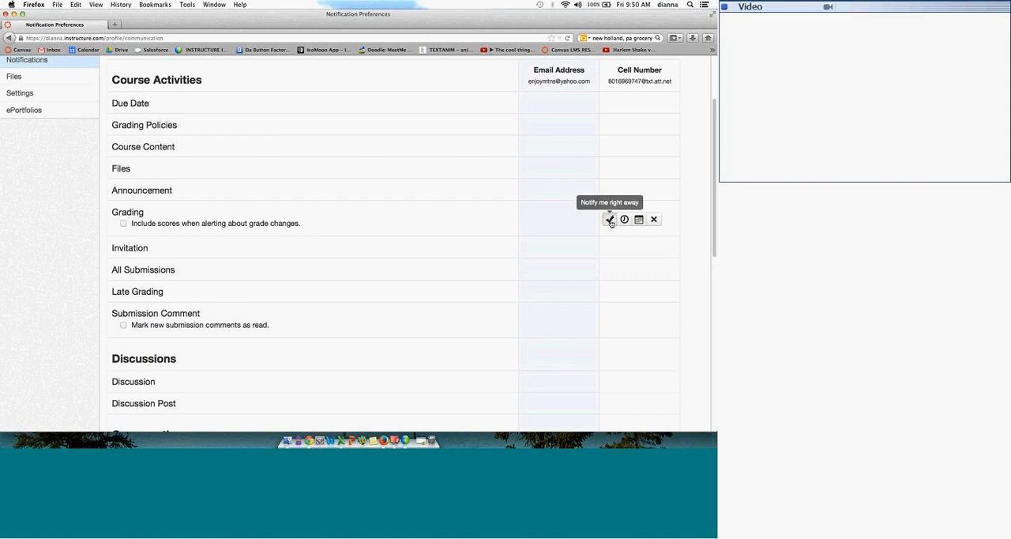
Step: Try right-away email notification for Invitation, and return both Grading and Invitation to sending nothing
mouse_move(592, 250)
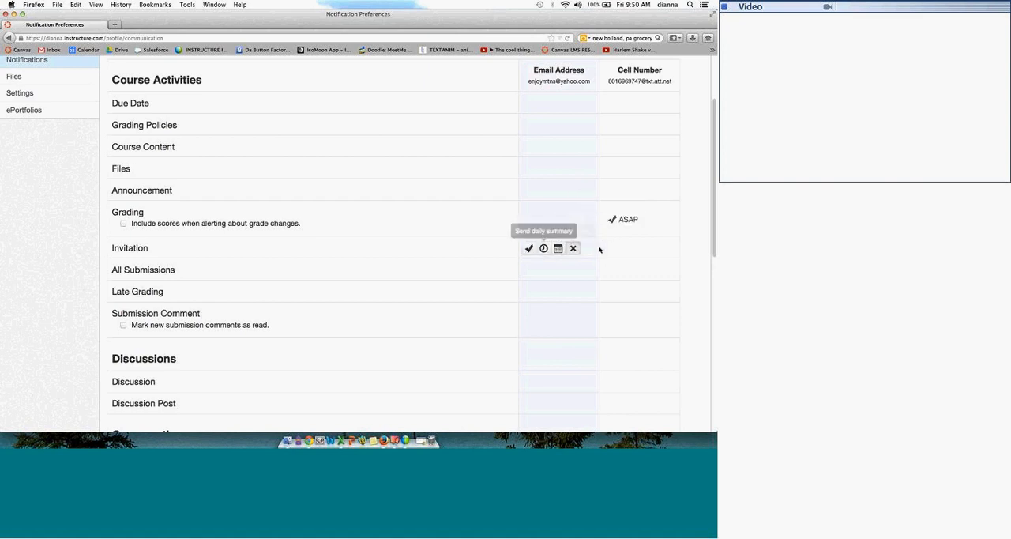
mouse_move(533, 249)
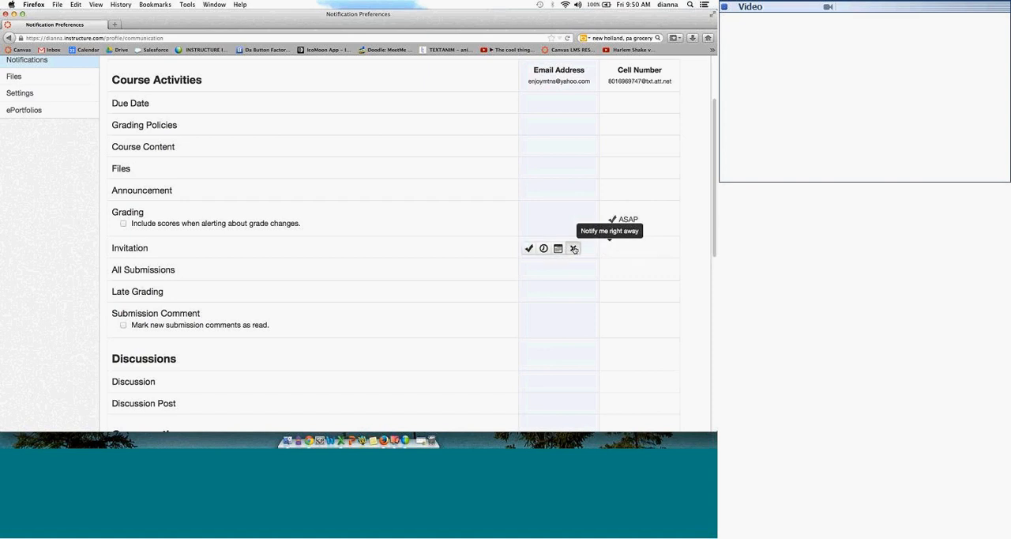
click(531, 248)
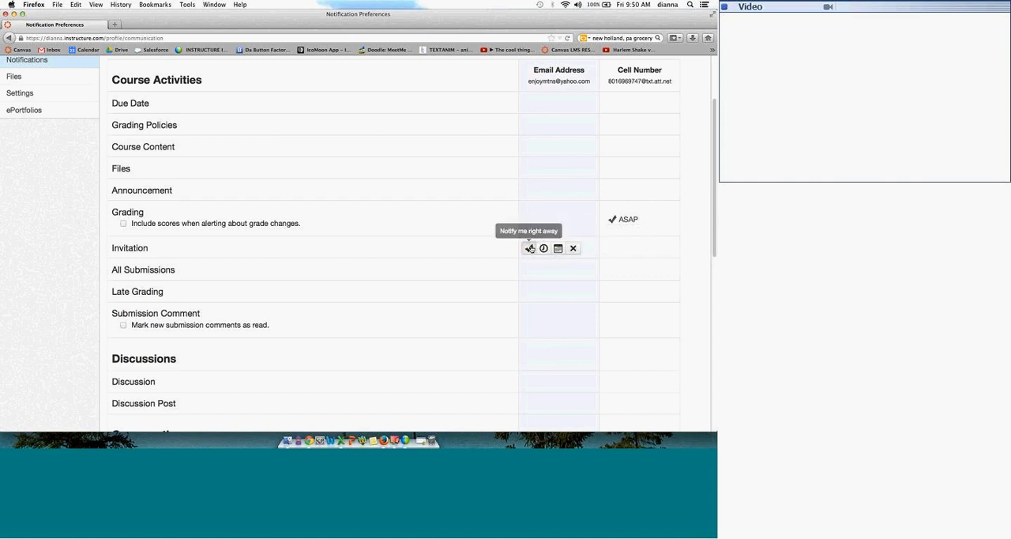
mouse_move(538, 275)
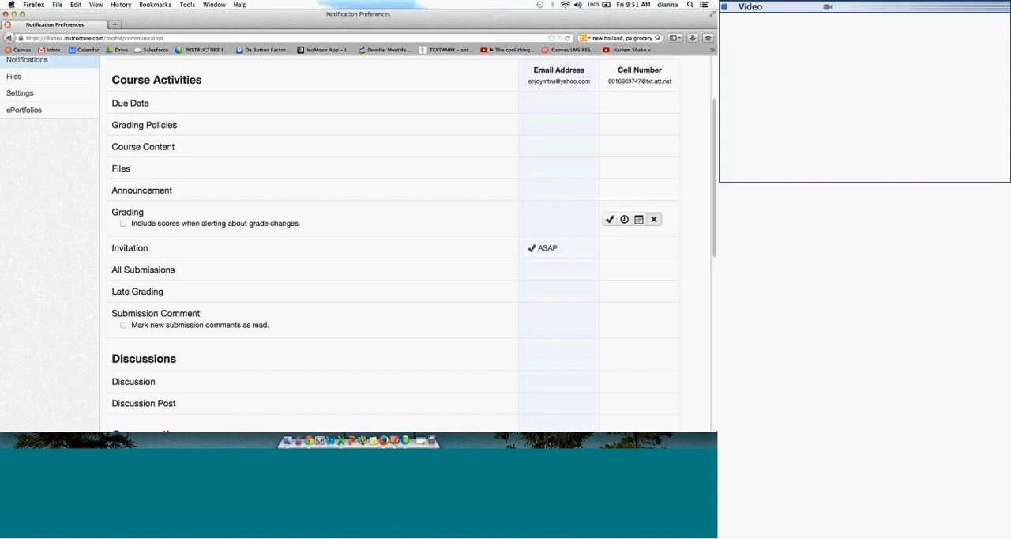
click(573, 249)
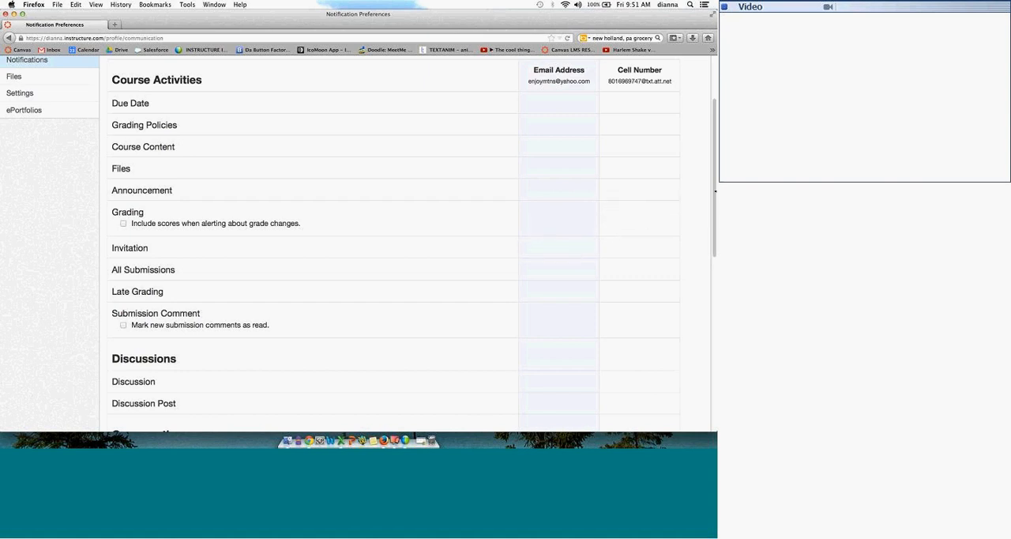
Step: Open the Inbox, review its message view choices, and open the conversation dated Aug 13, 2013
drag(716, 190, 715, 121)
scroll(271, 162, up, 3)
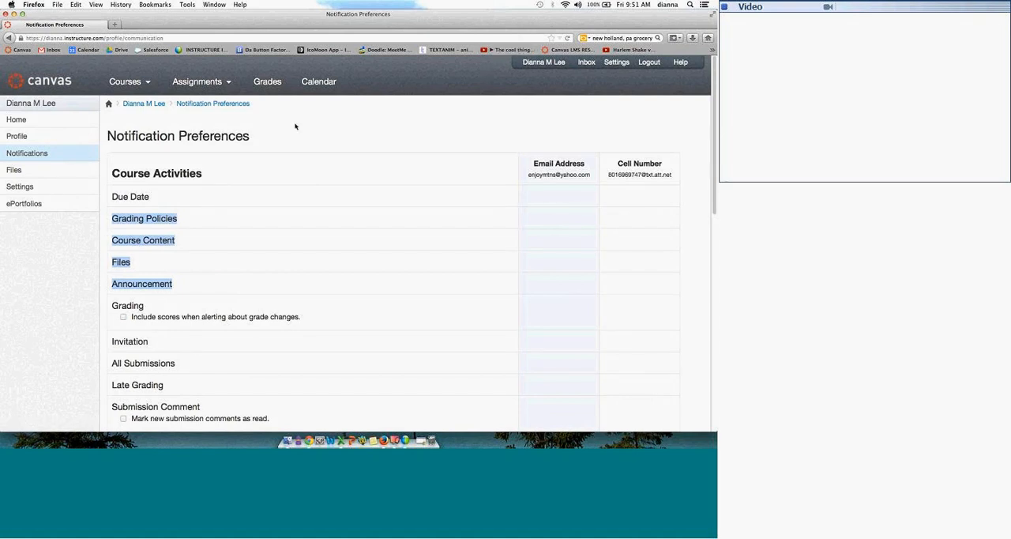
click(584, 63)
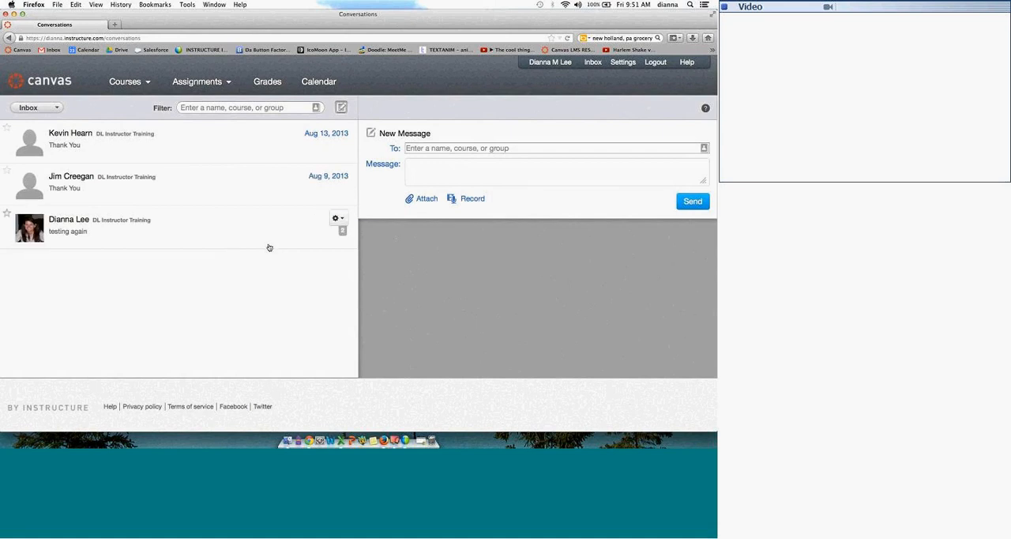
click(57, 108)
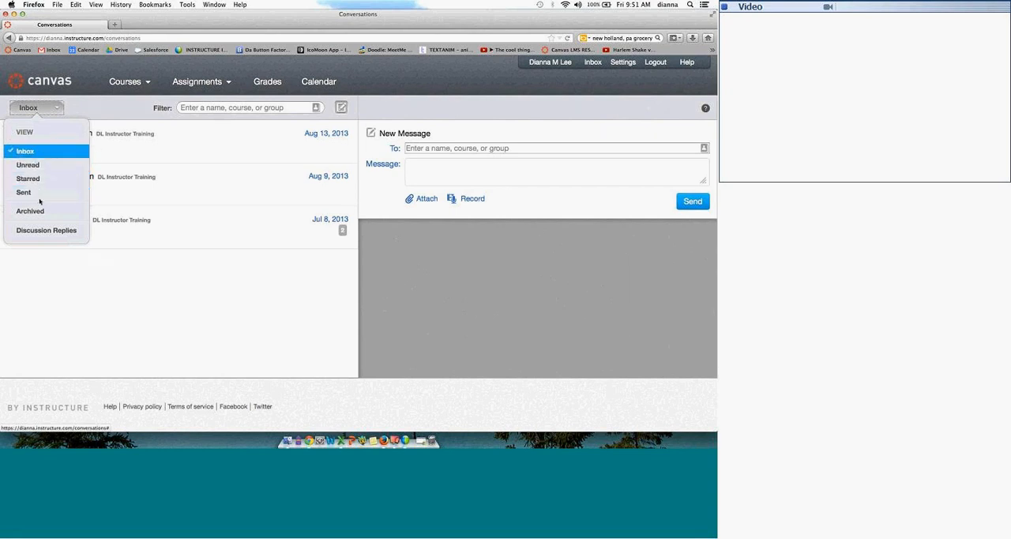
click(163, 151)
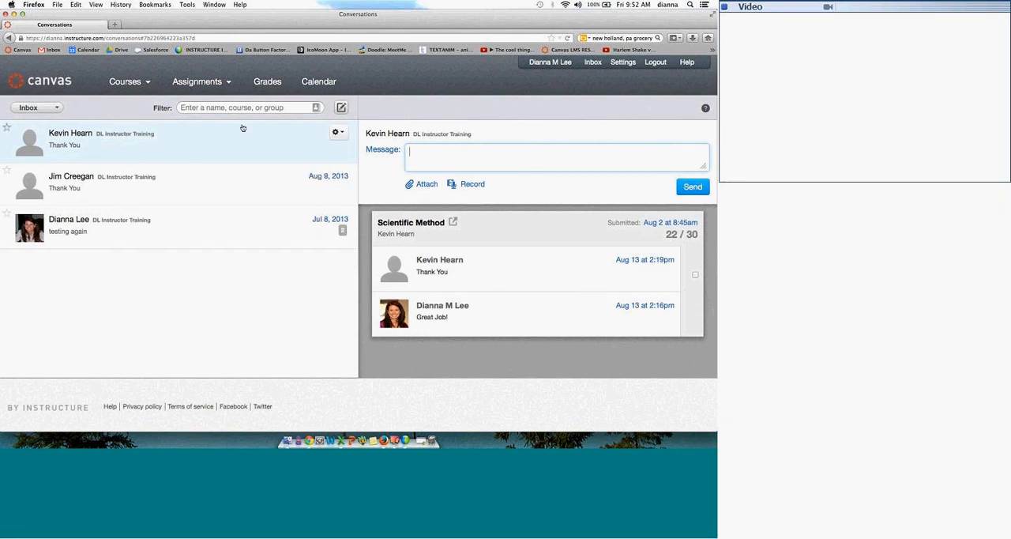
Step: Filter the inbox conversations by the DL Instructor Training course
click(316, 109)
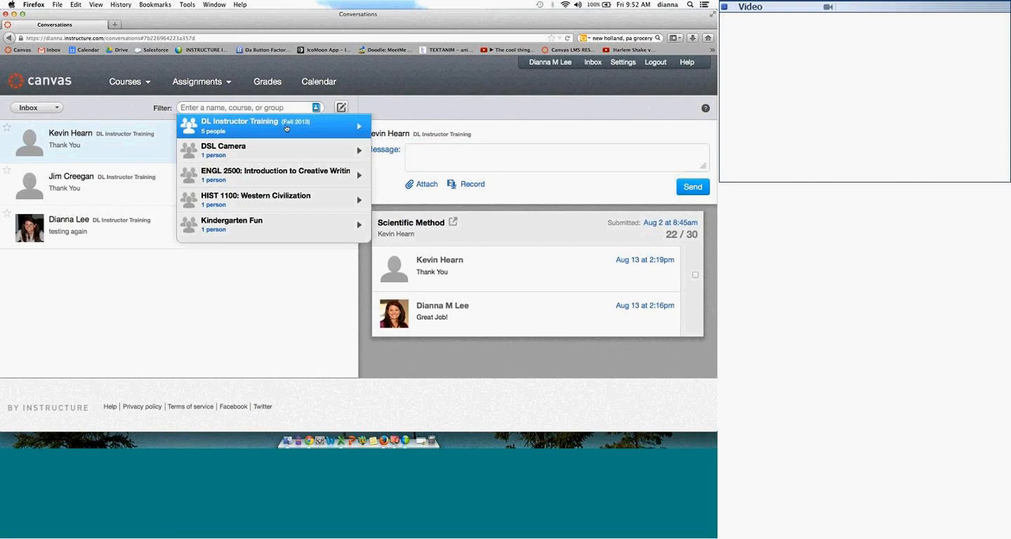
click(281, 122)
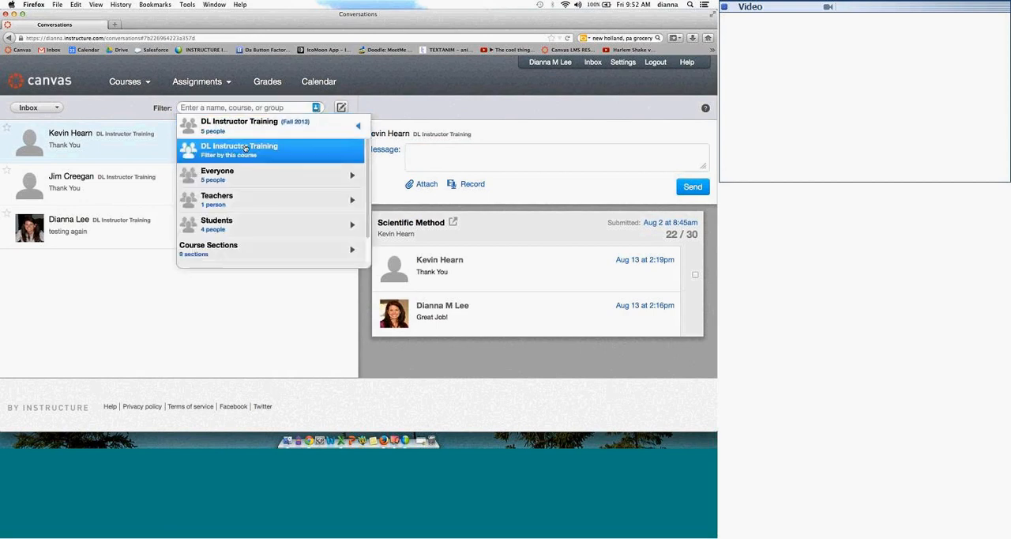
click(245, 149)
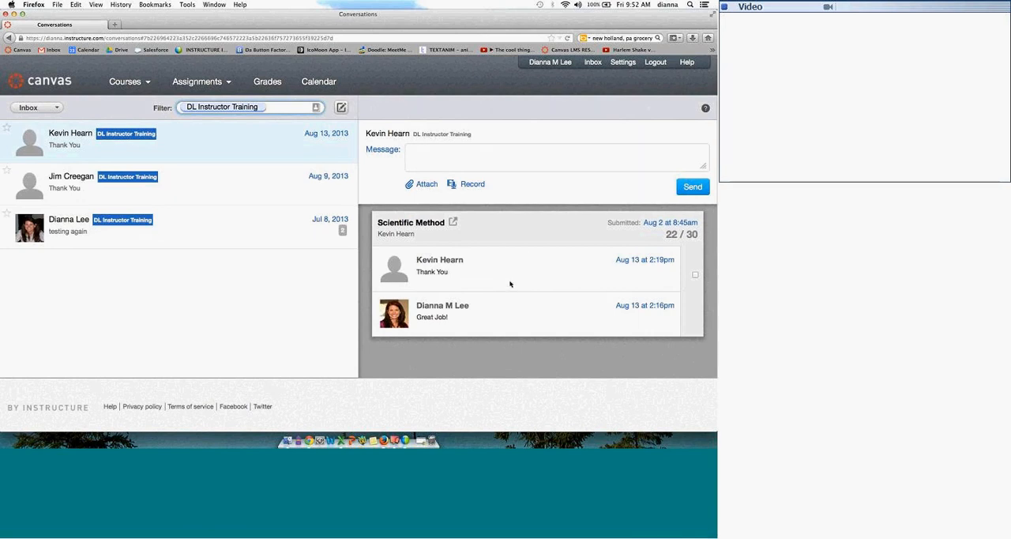
Step: Check the forward and delete options for messages in the Aug 13 and Jul 8, 2013 conversations, and return to the Aug 13 one
click(695, 275)
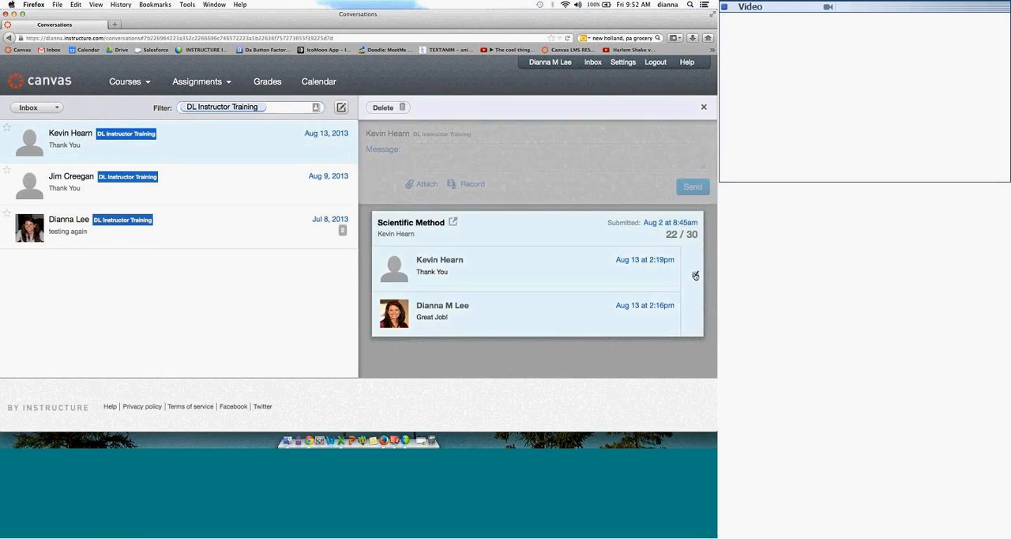
click(695, 275)
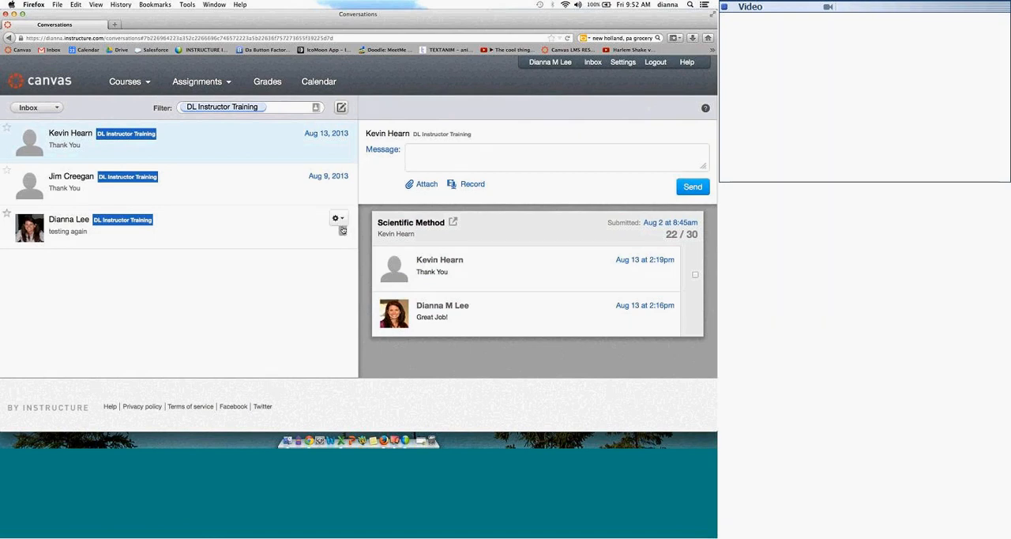
click(344, 230)
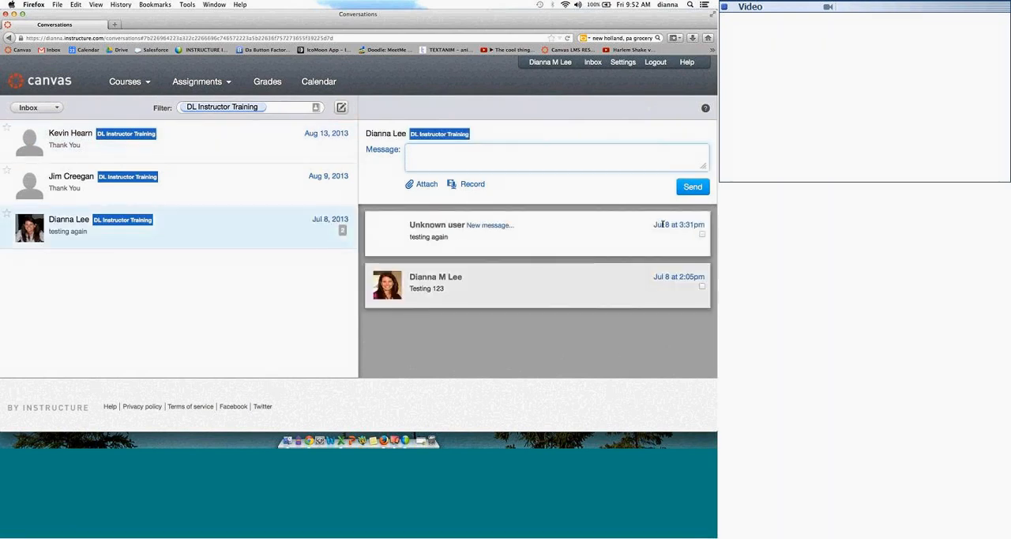
drag(654, 225, 684, 228)
click(703, 235)
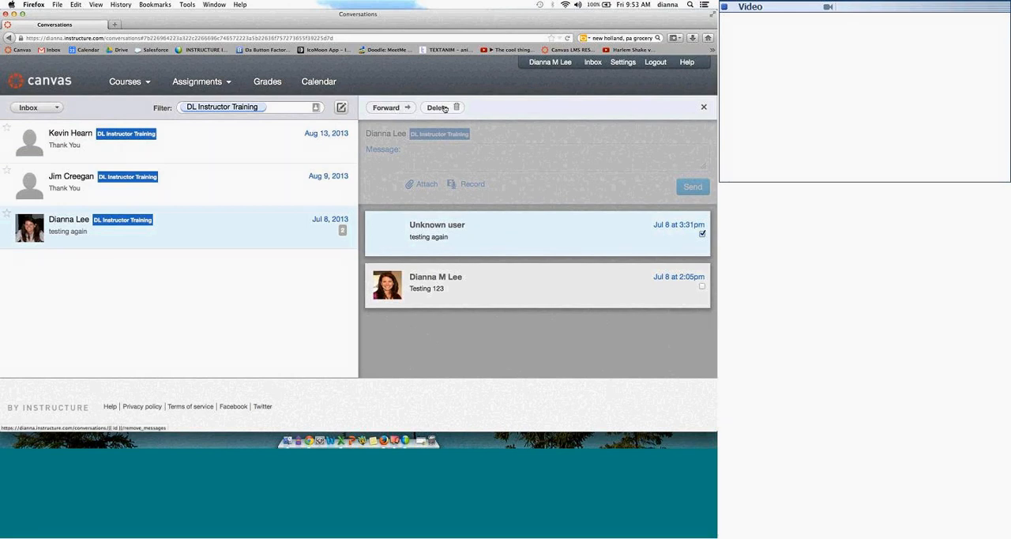
mouse_move(435, 234)
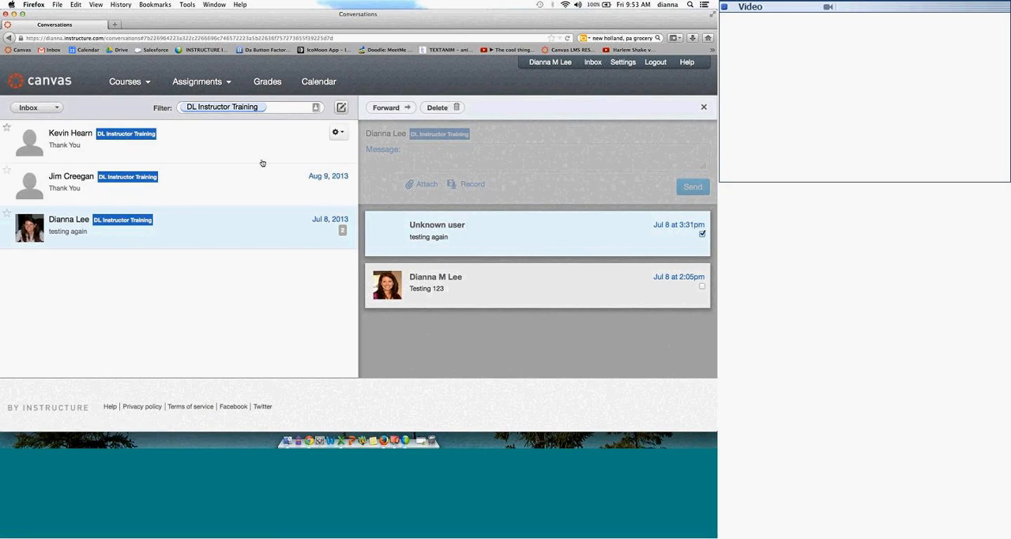
click(347, 136)
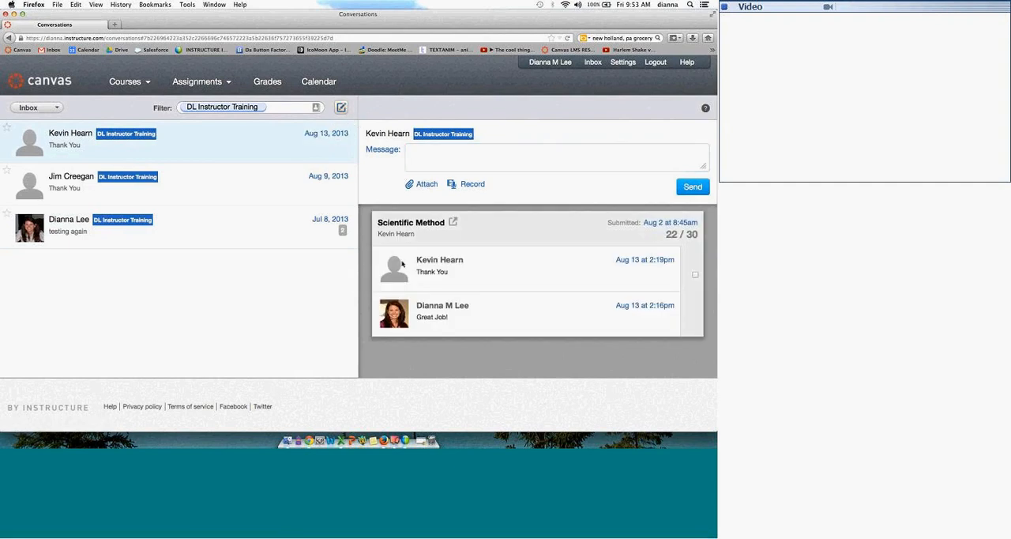
Step: Start a new message addressed to everyone in the DL Instructor Training course
click(343, 109)
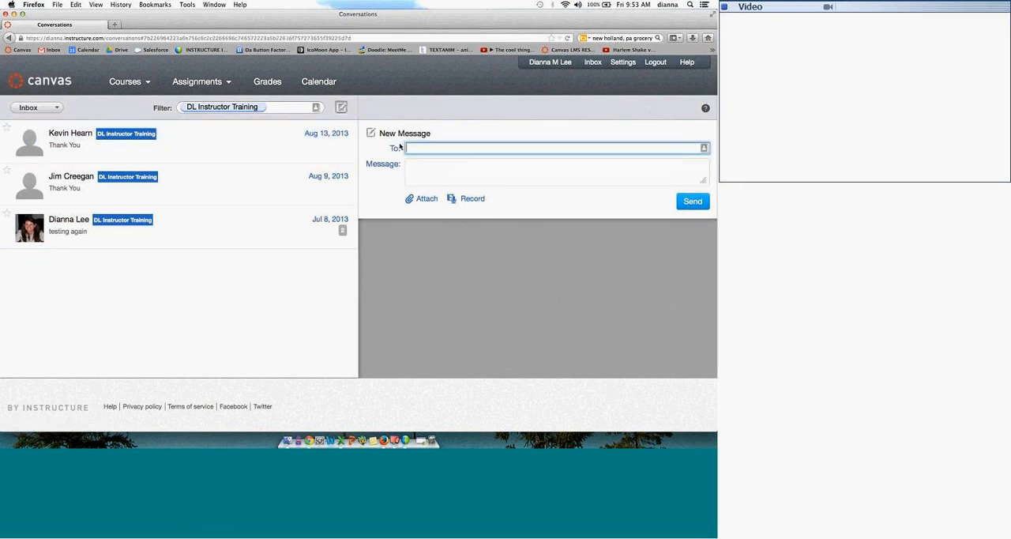
click(704, 149)
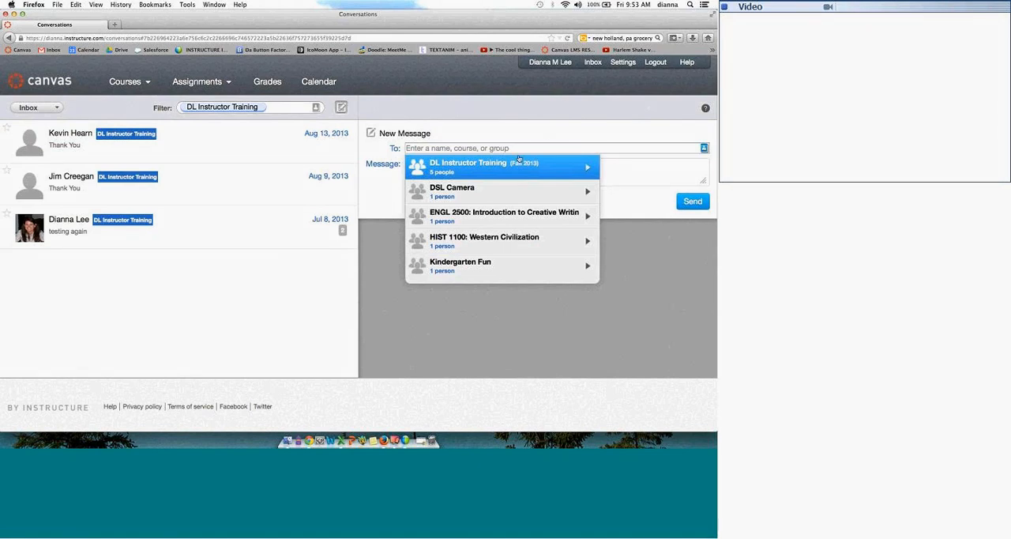
key(Down)
key(Down)
key(Down)
click(472, 173)
click(434, 190)
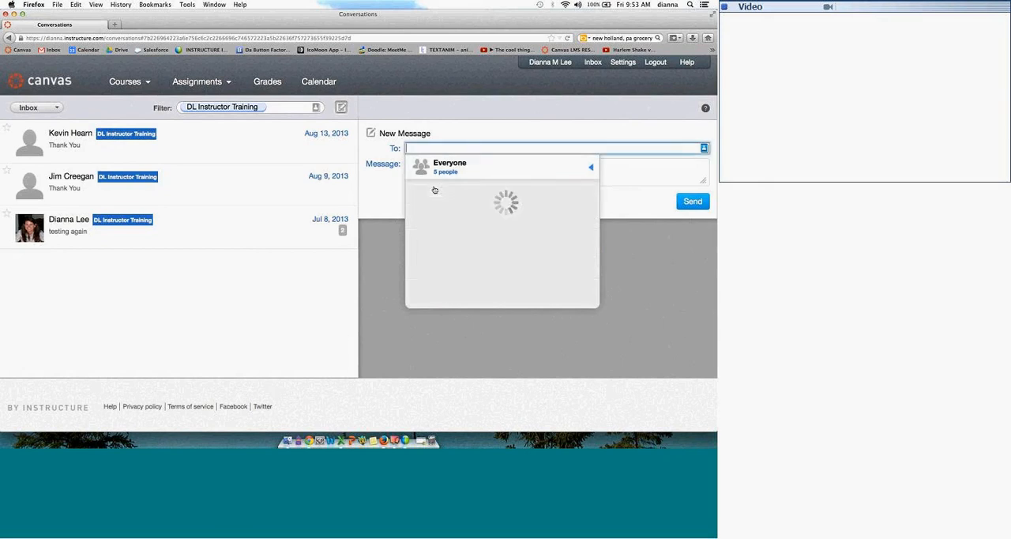
click(459, 190)
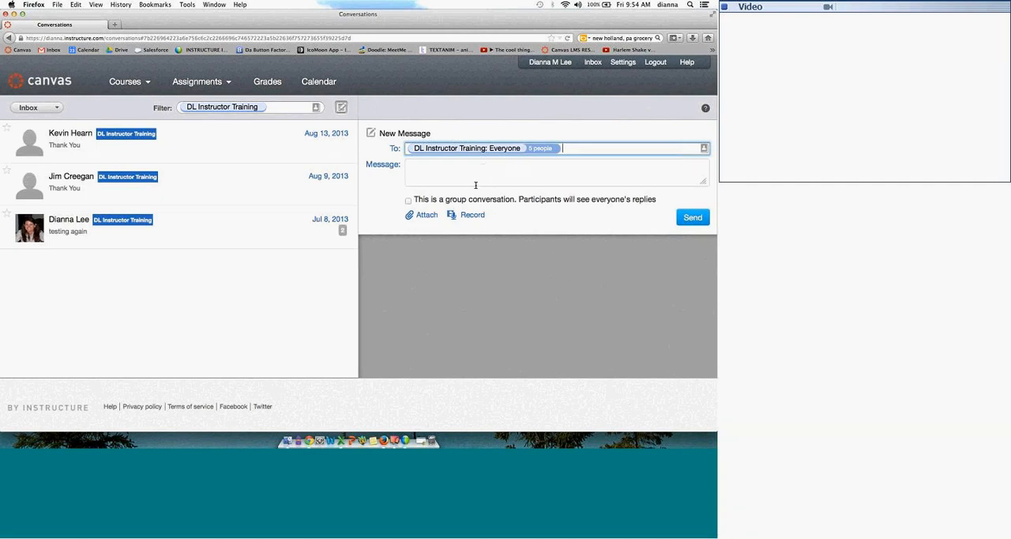
Step: Turn the group conversation option on and off again, and add an empty file attachment to the message
click(409, 201)
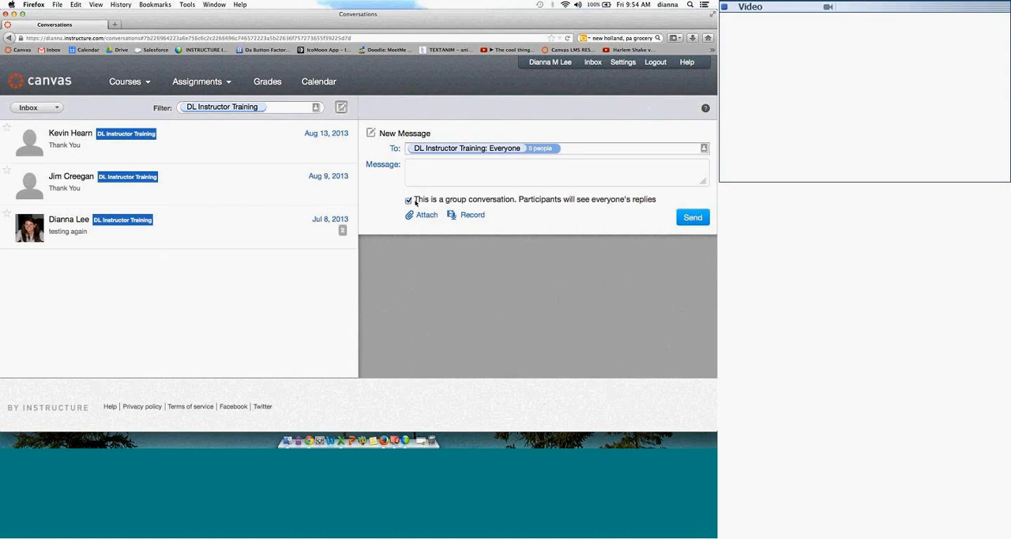
click(410, 202)
click(423, 217)
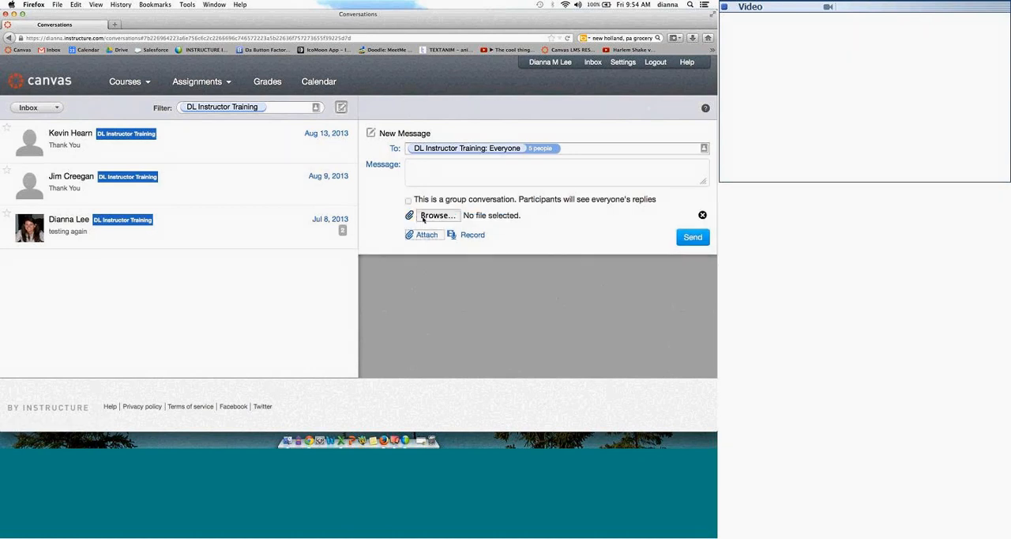
Step: Review the microphone-only recording and the audio and video upload choices for a media comment, and close the dialog without adding media
click(472, 235)
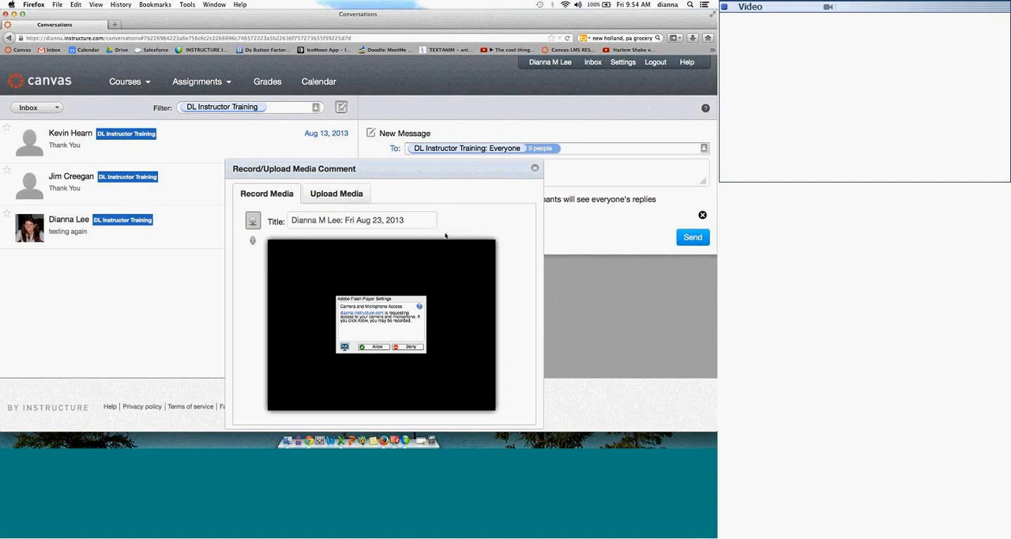
click(252, 241)
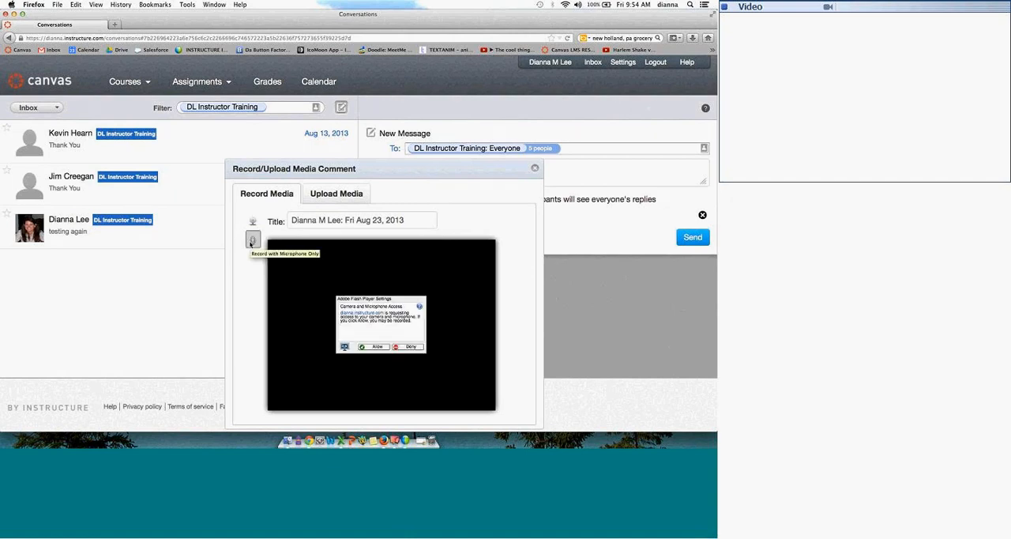
click(349, 202)
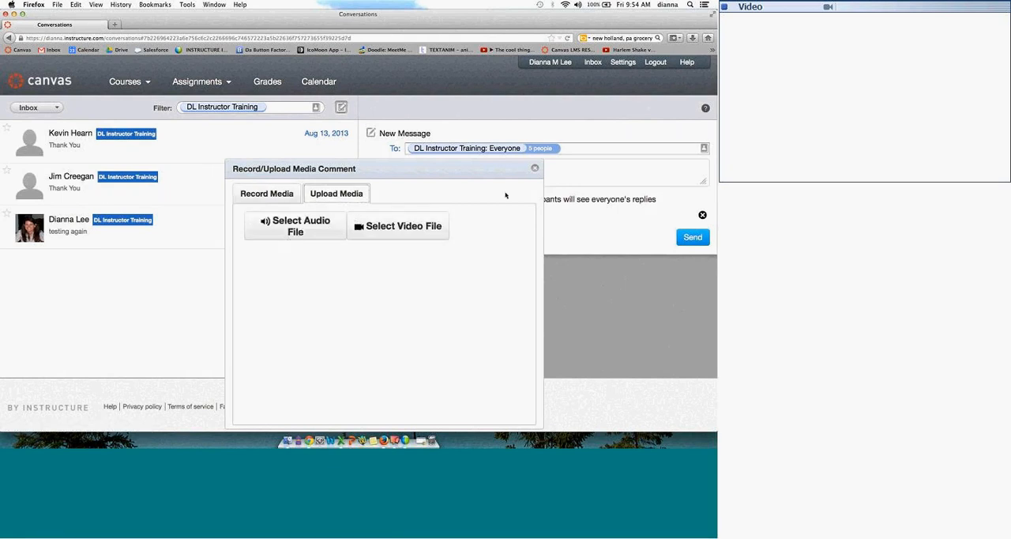
click(535, 168)
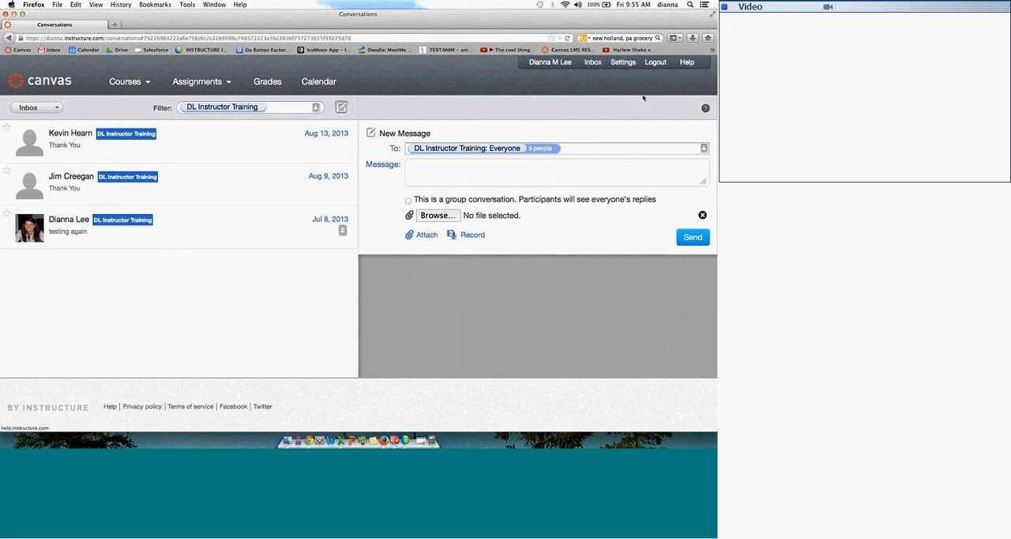
Step: Show the Canvas help options and open the Canvas Guides from them
click(686, 62)
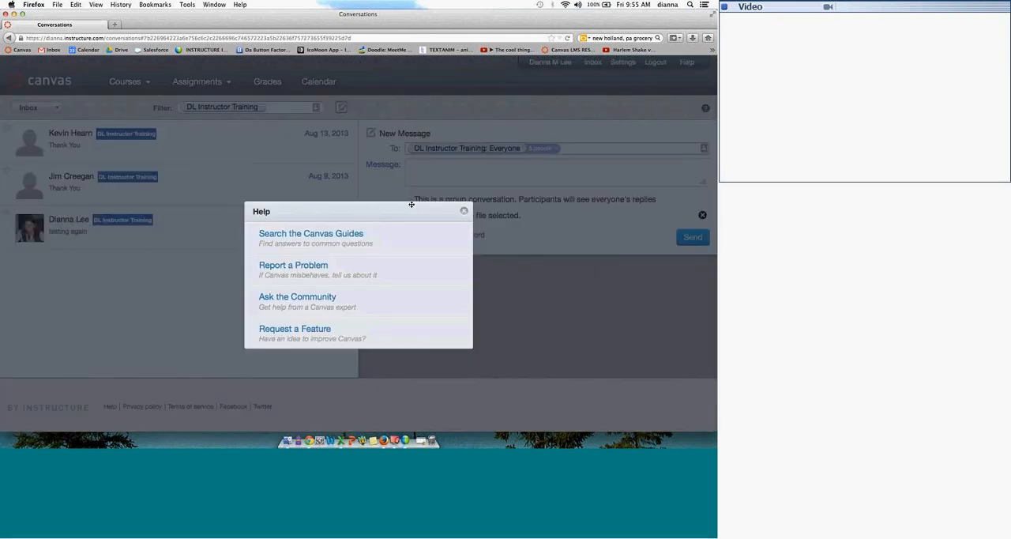
drag(411, 204, 465, 173)
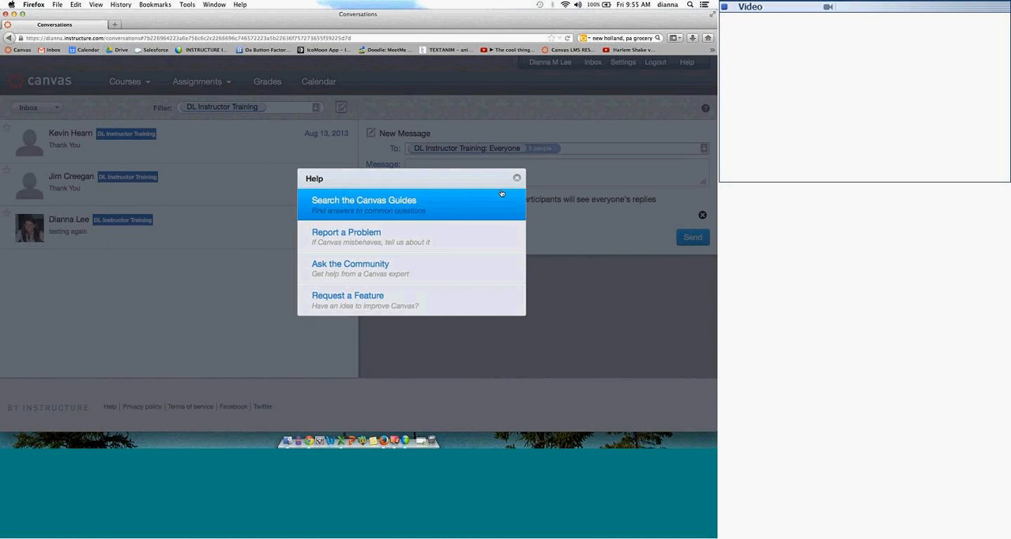
click(380, 204)
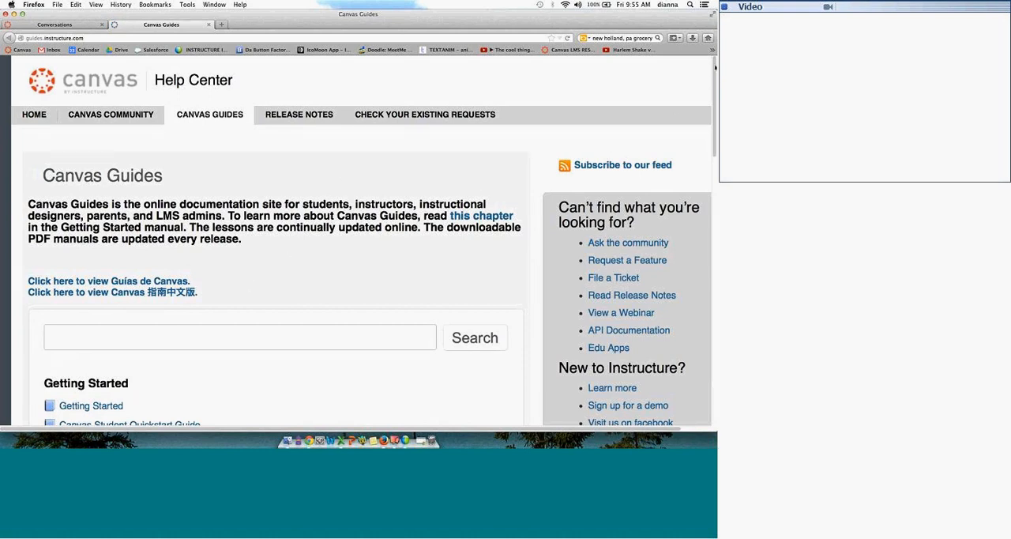
Step: Look through the available Canvas guides and open the Canvas Instructor Guide
scroll(713, 72, down, 1)
drag(714, 77, 699, 177)
scroll(699, 177, down, 3)
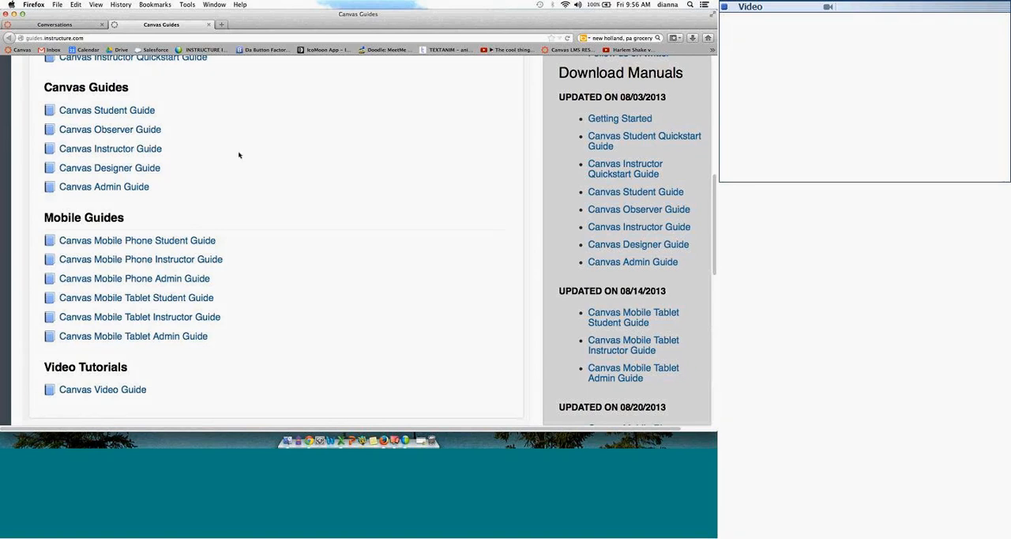
click(121, 149)
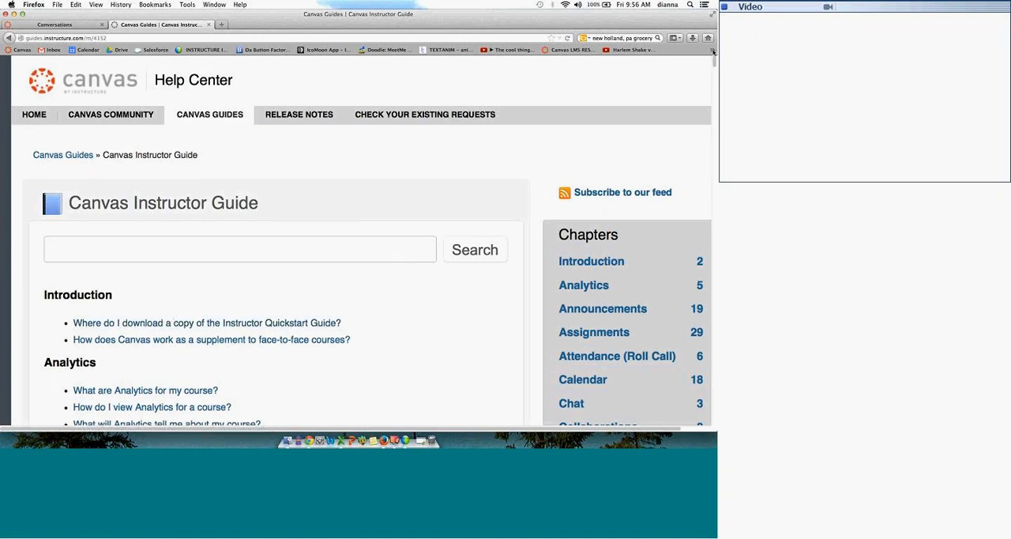
Step: Open the Calendar chapter of the Canvas Instructor Guide and select the page's web address
scroll(714, 63, down, 2)
scroll(714, 68, down, 10)
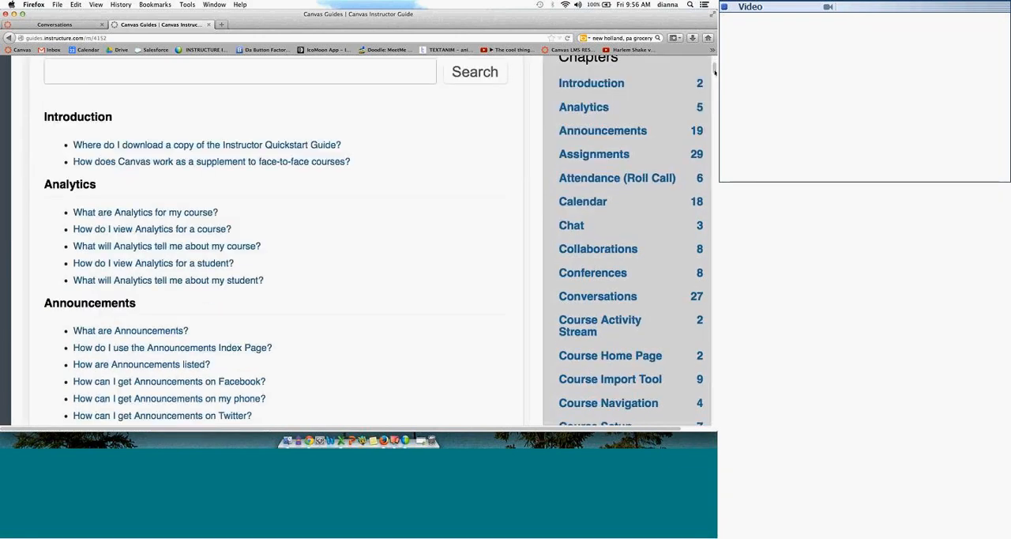
drag(715, 79, 712, 109)
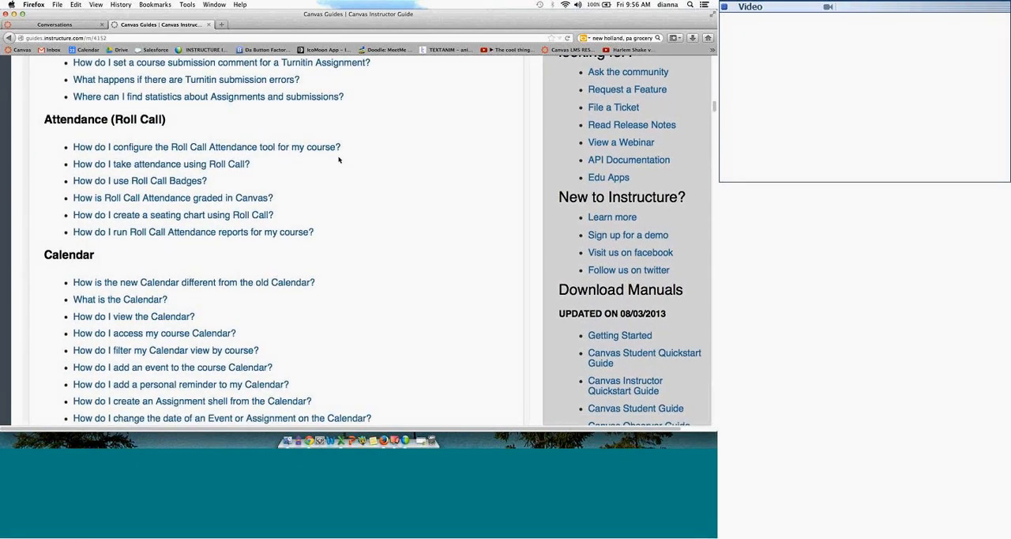
click(140, 200)
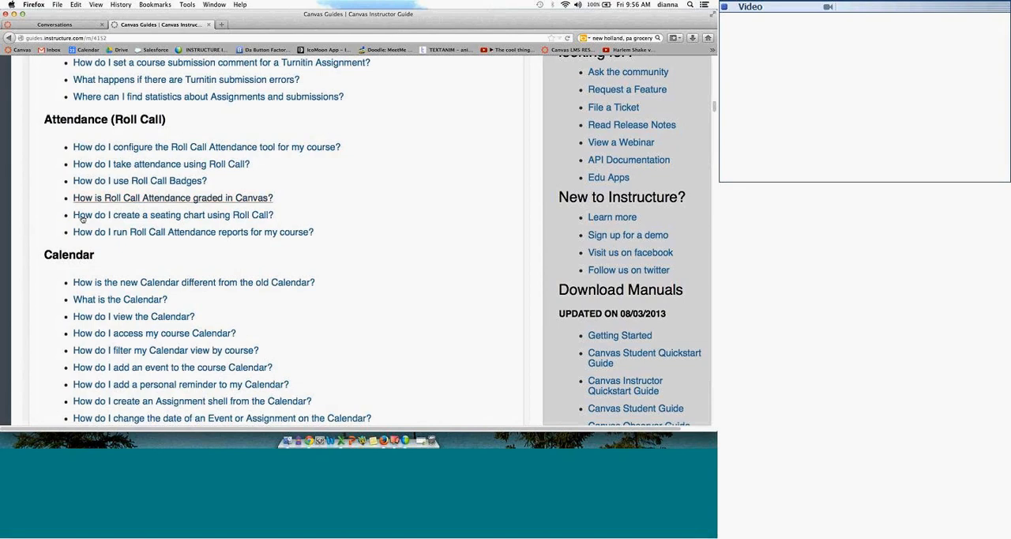
click(77, 257)
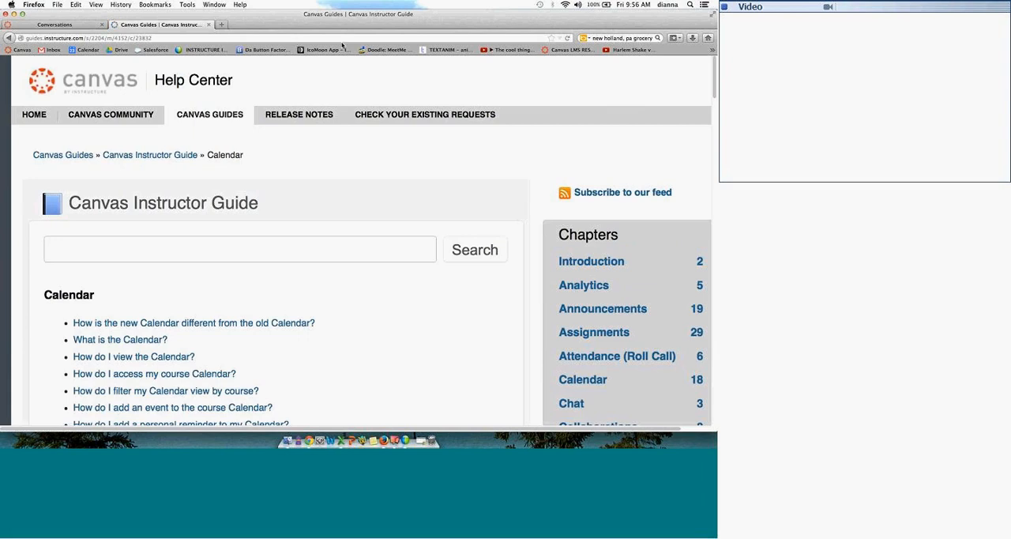
click(158, 37)
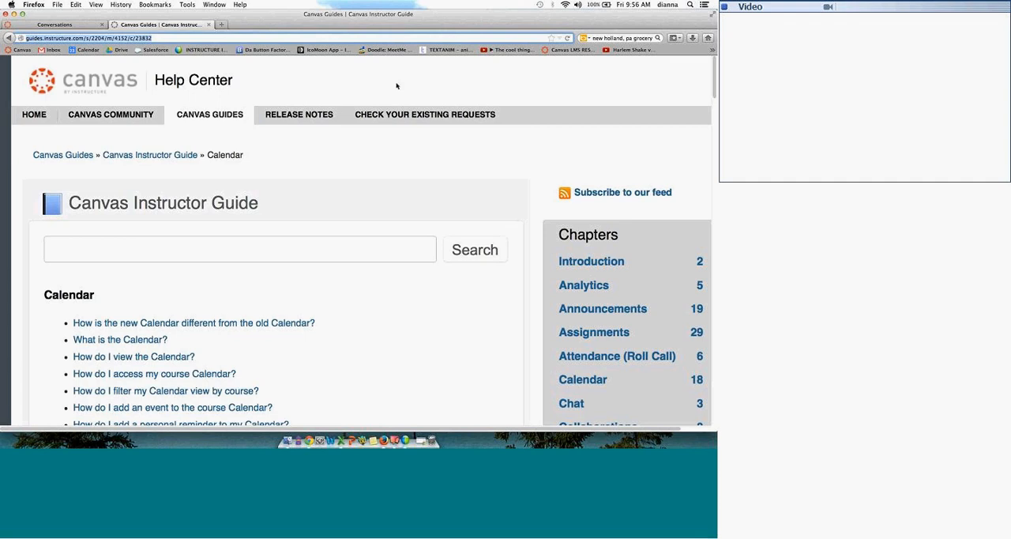
Step: Open the lesson on creating an Assignment shell from the Calendar and read its opening sections
drag(714, 77, 714, 99)
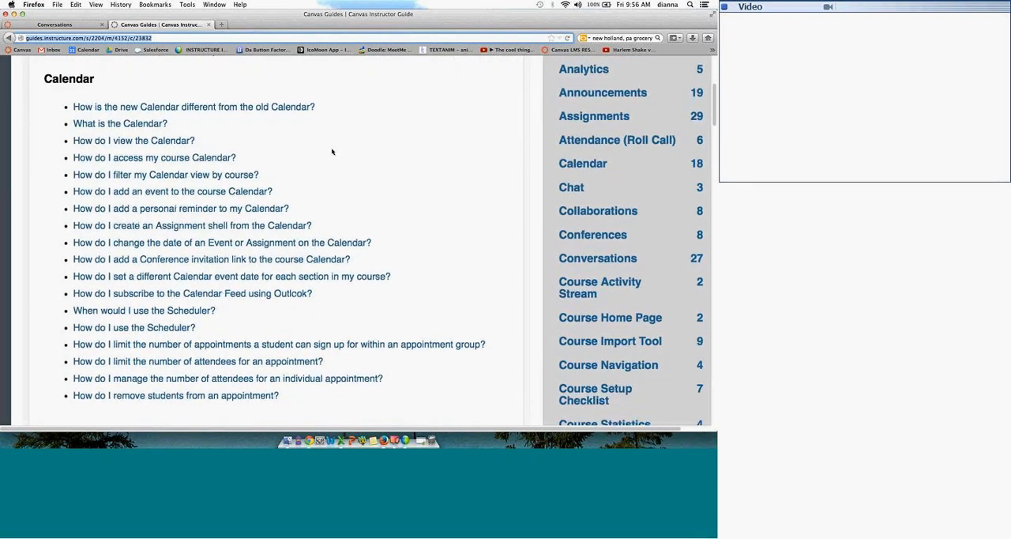
click(132, 226)
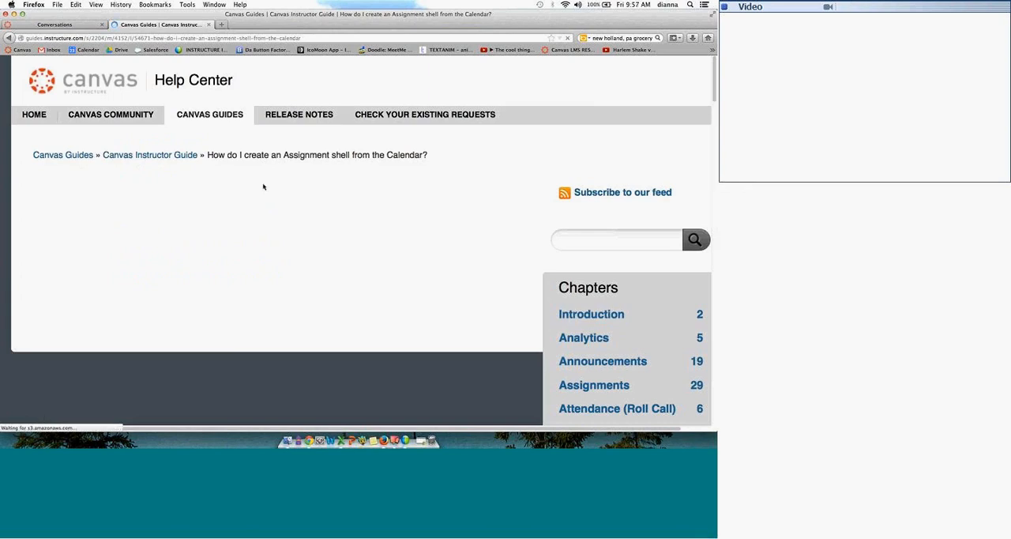
drag(714, 80, 714, 84)
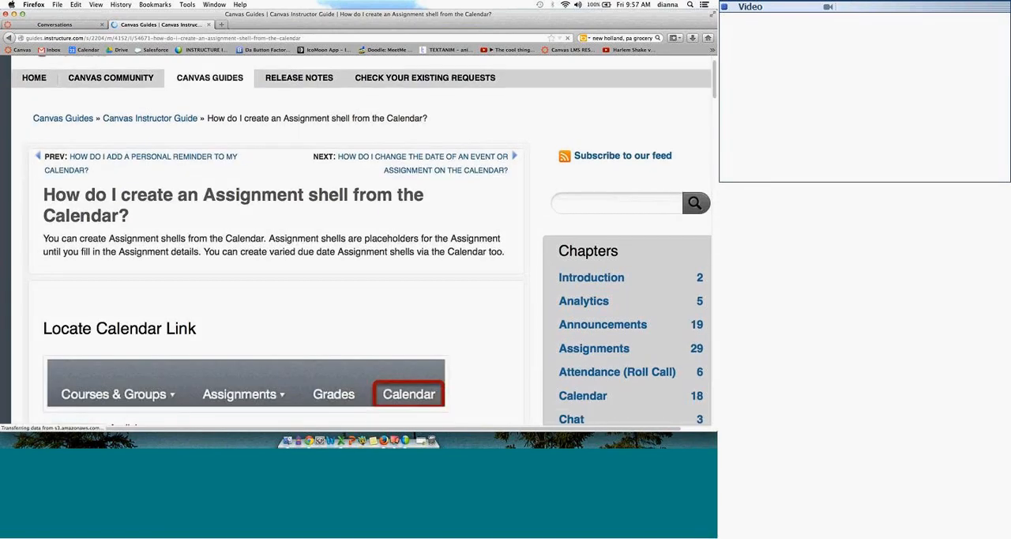
scroll(532, 110, down, 3)
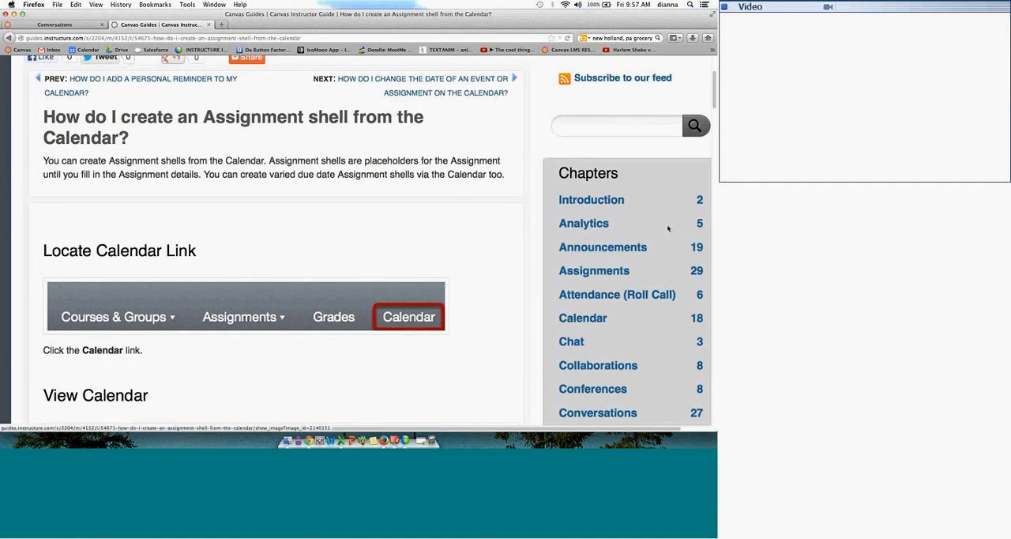
drag(712, 111, 712, 114)
scroll(712, 115, down, 5)
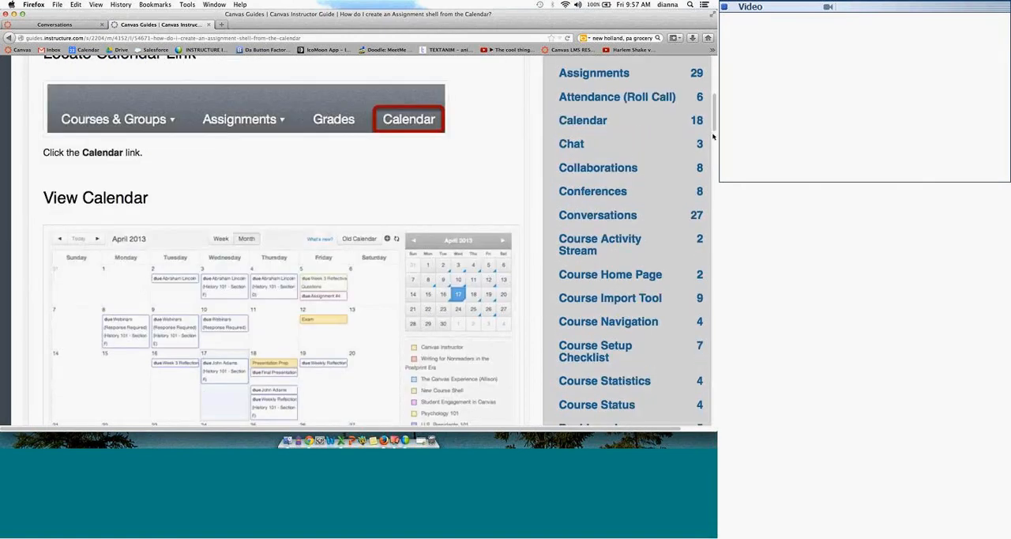
Step: Enlarge and close the lesson's View Calendar picture, and read the remaining sections as far as the last-updated date and PDF downloads
click(447, 200)
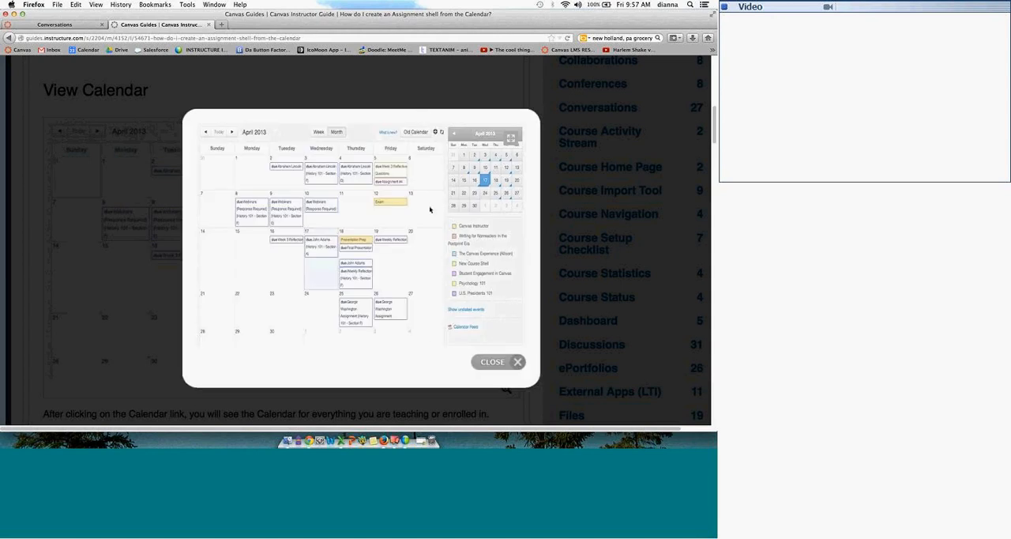
click(490, 364)
scroll(285, 237, down, 7)
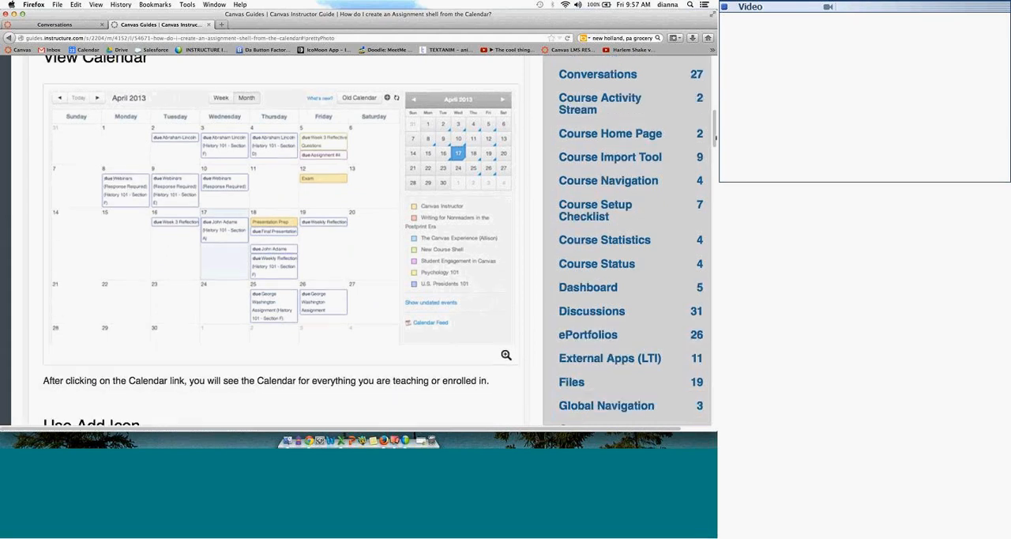
scroll(285, 237, down, 2)
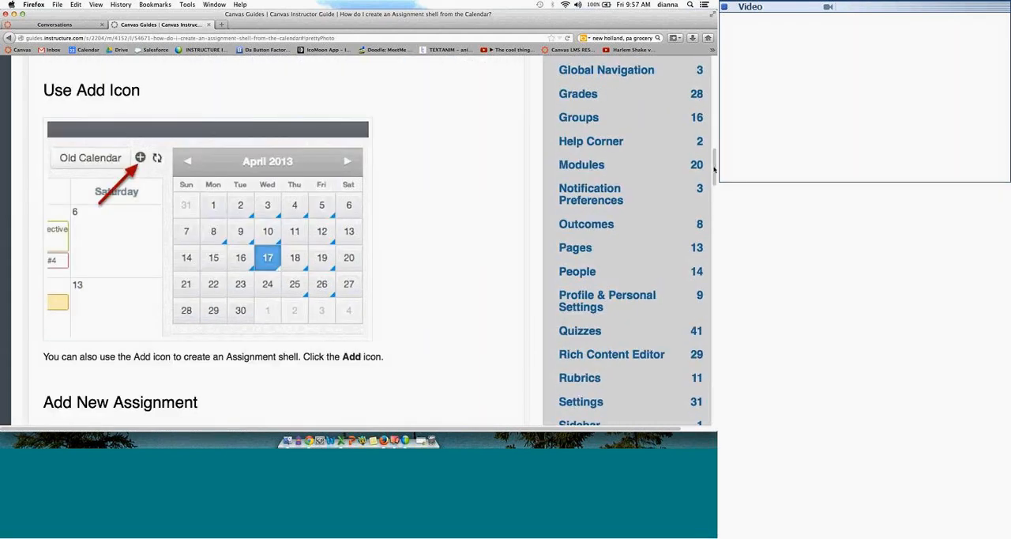
scroll(285, 237, down, 5)
scroll(705, 225, down, 7)
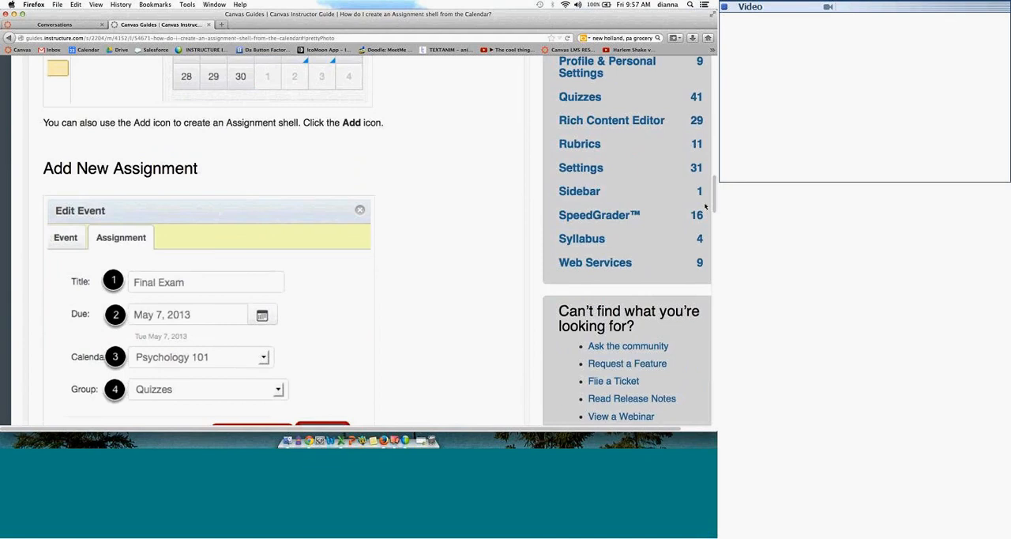
scroll(706, 225, down, 4)
scroll(701, 244, down, 6)
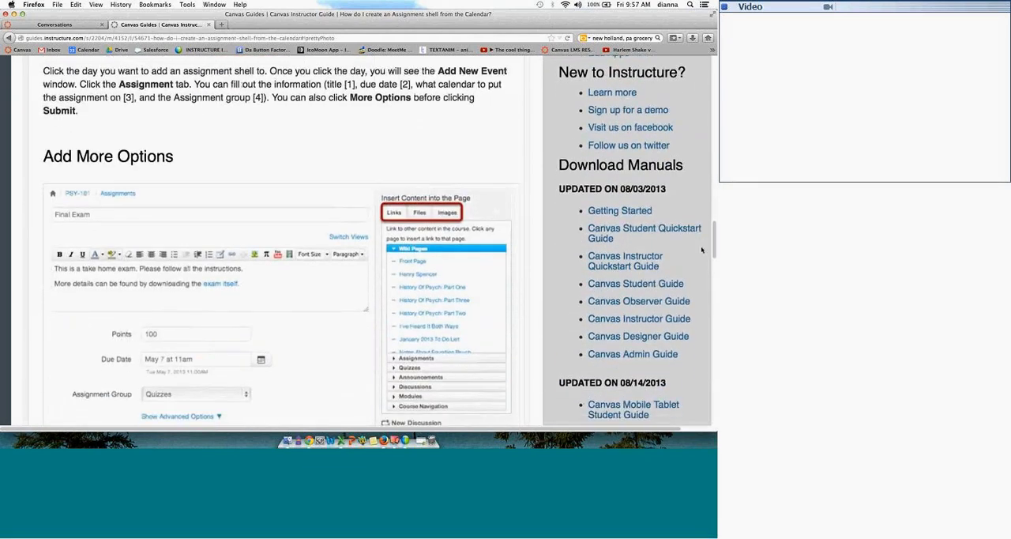
scroll(699, 274, down, 3)
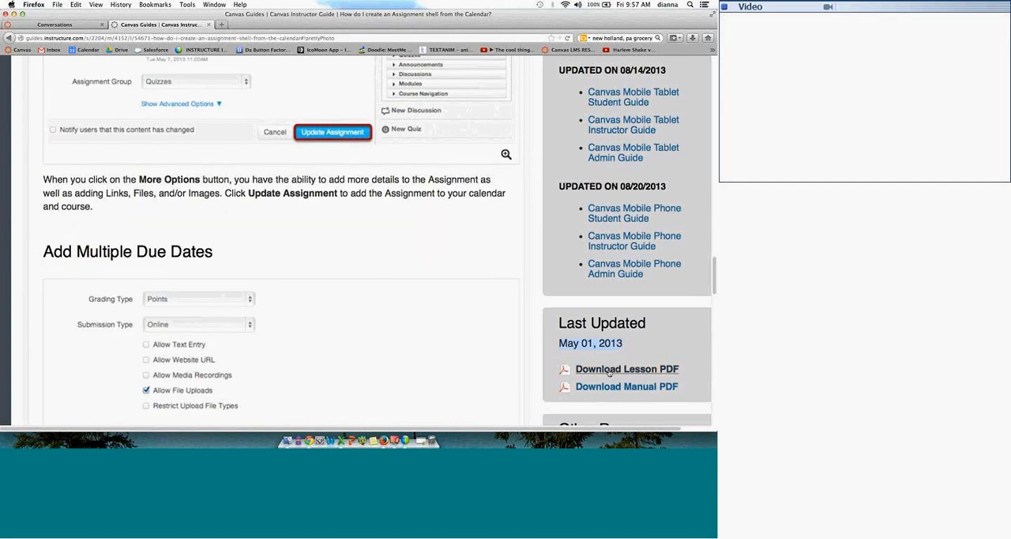
Step: Download the lesson as a PDF and look through it in Preview as far as the Add More Options section before closing it
click(608, 371)
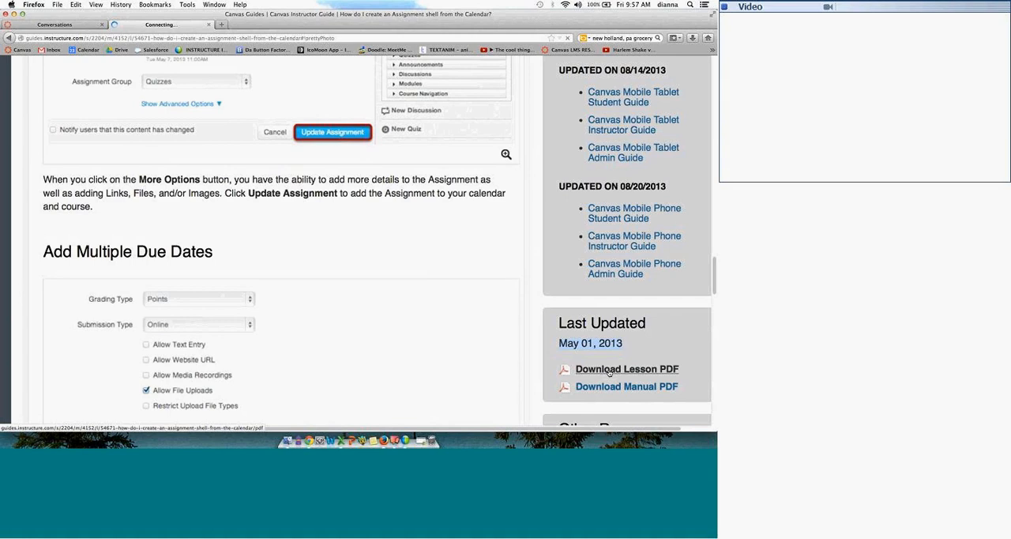
click(368, 161)
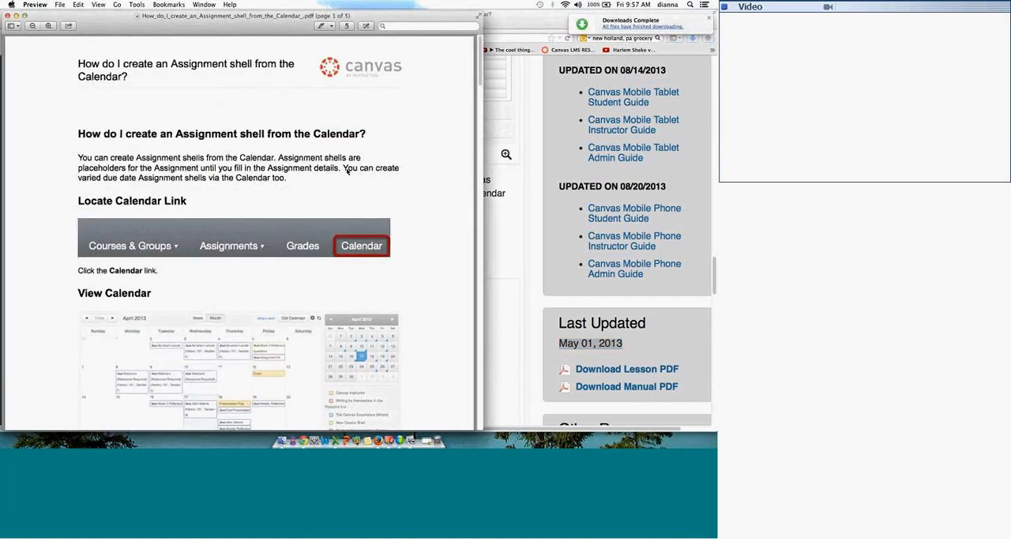
drag(481, 66, 481, 140)
scroll(475, 140, down, 5)
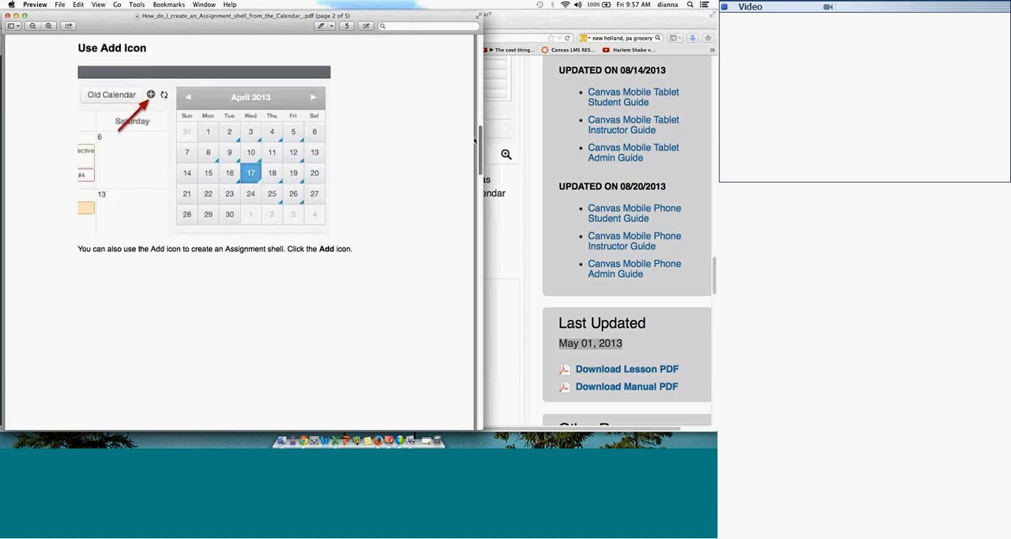
scroll(475, 139, down, 10)
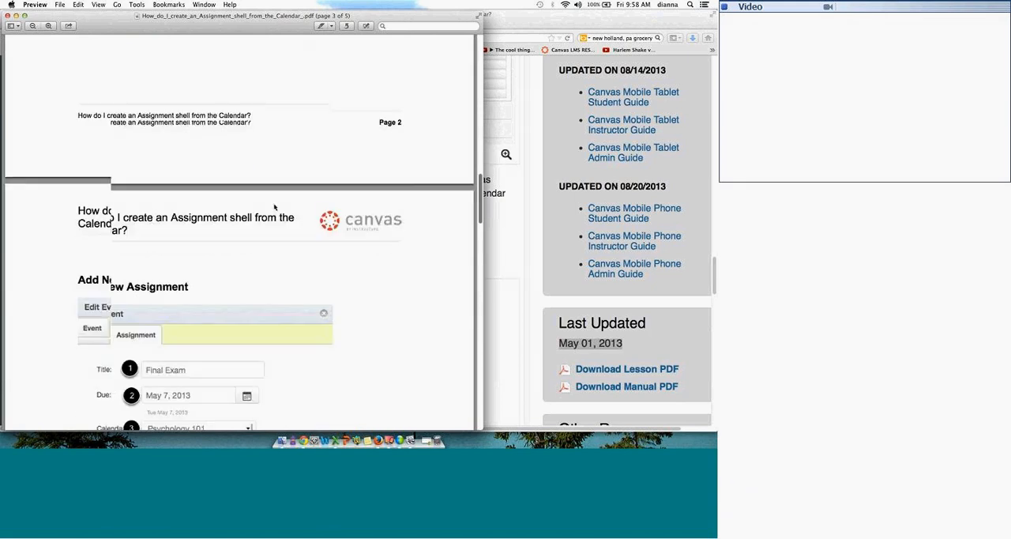
drag(81, 229, 159, 302)
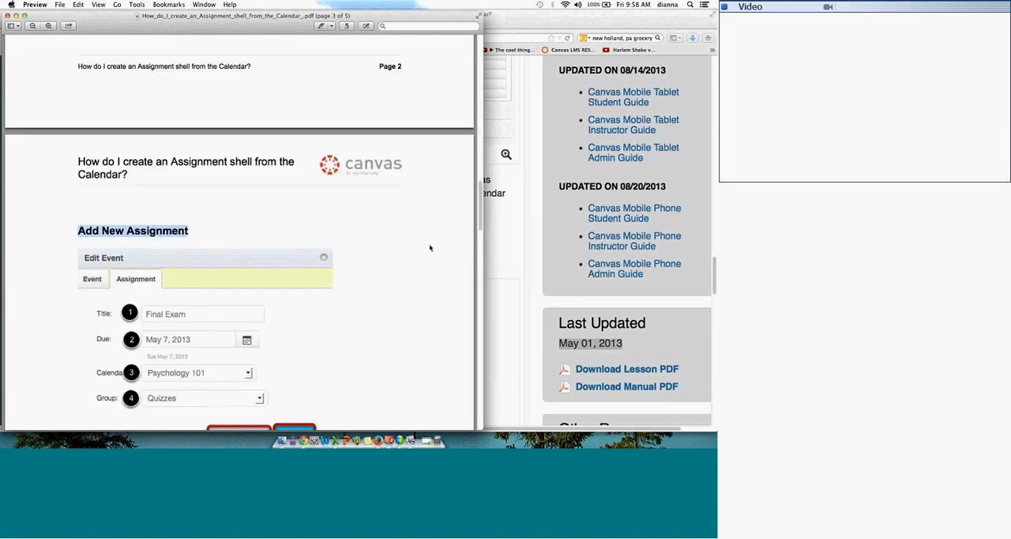
scroll(478, 243, down, 3)
drag(478, 242, 476, 273)
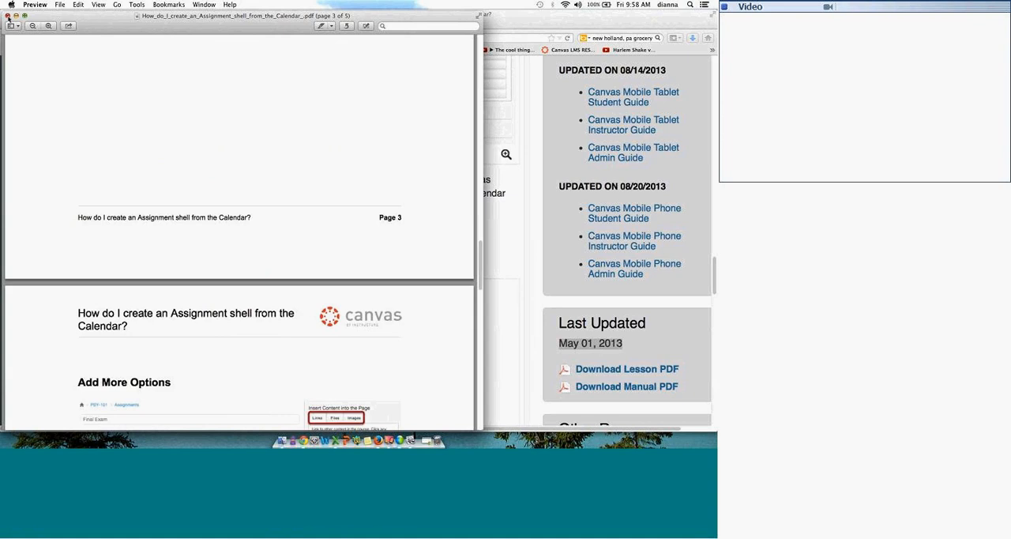
click(8, 15)
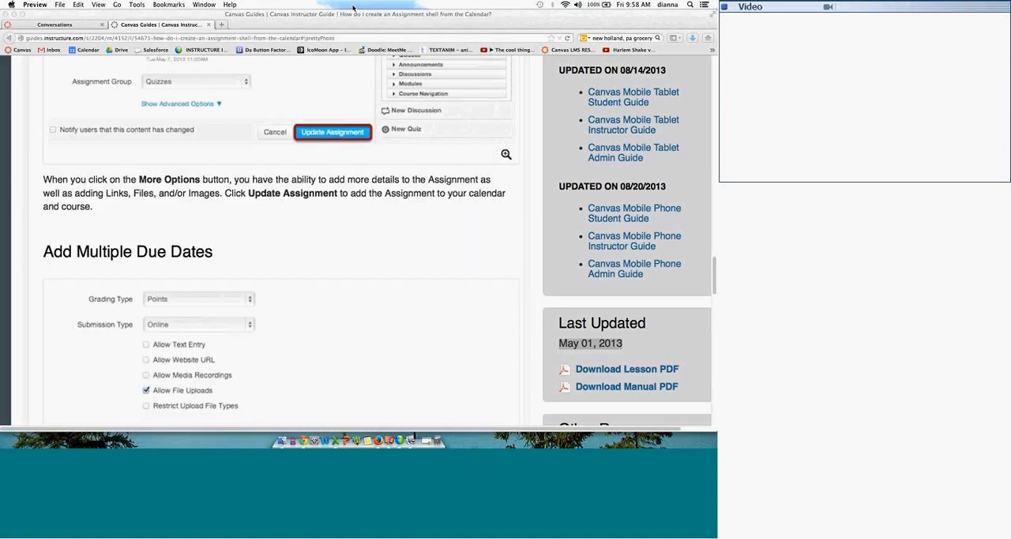
Step: Uncover the desktop to view the 1100 Pgs Instructor Guide.JPG picture, and return the browser window to its place
drag(476, 15, 295, 15)
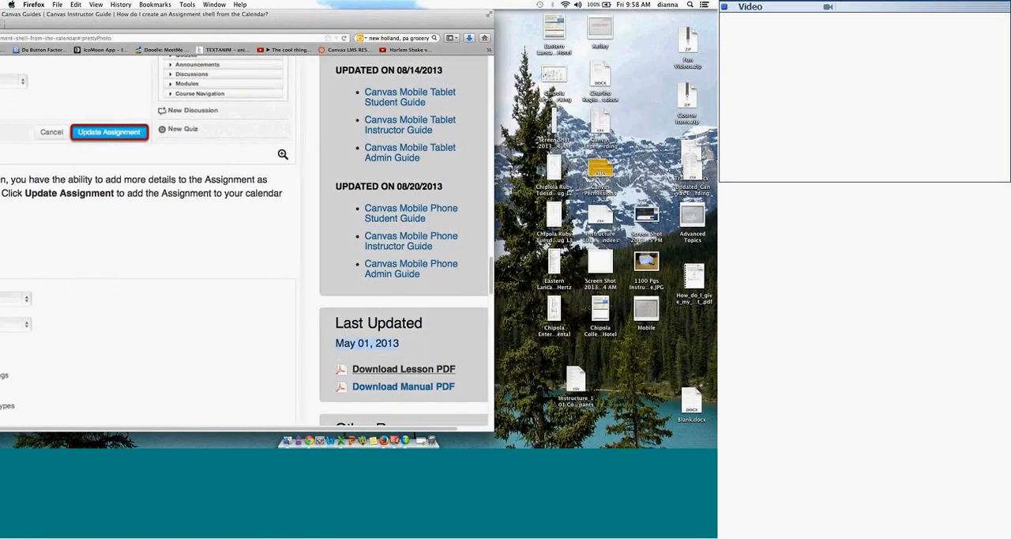
double_click(647, 261)
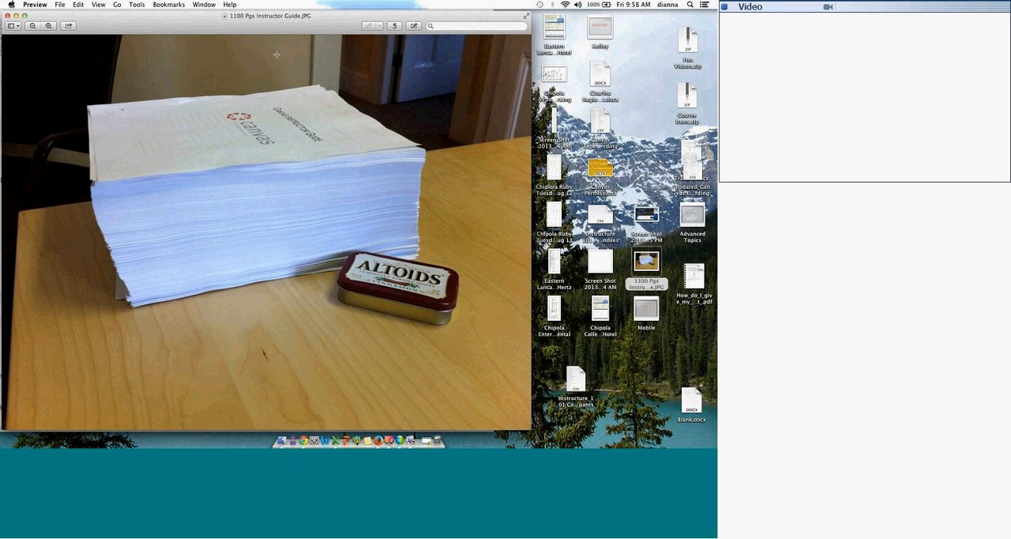
click(7, 15)
drag(67, 20, 295, 3)
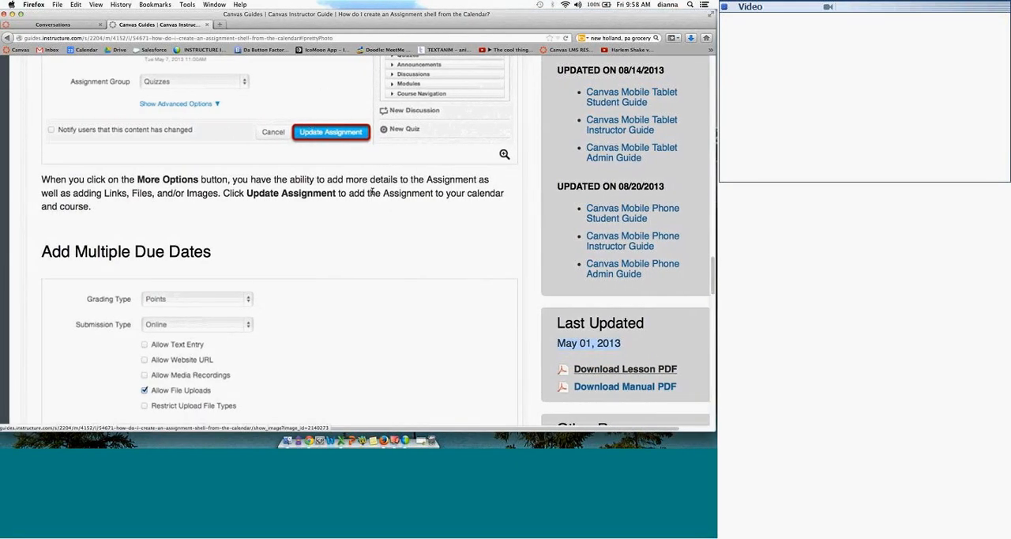
Step: Return to the Conversations page and review the Report a Problem ticket form and its impact choices without selecting one
click(59, 26)
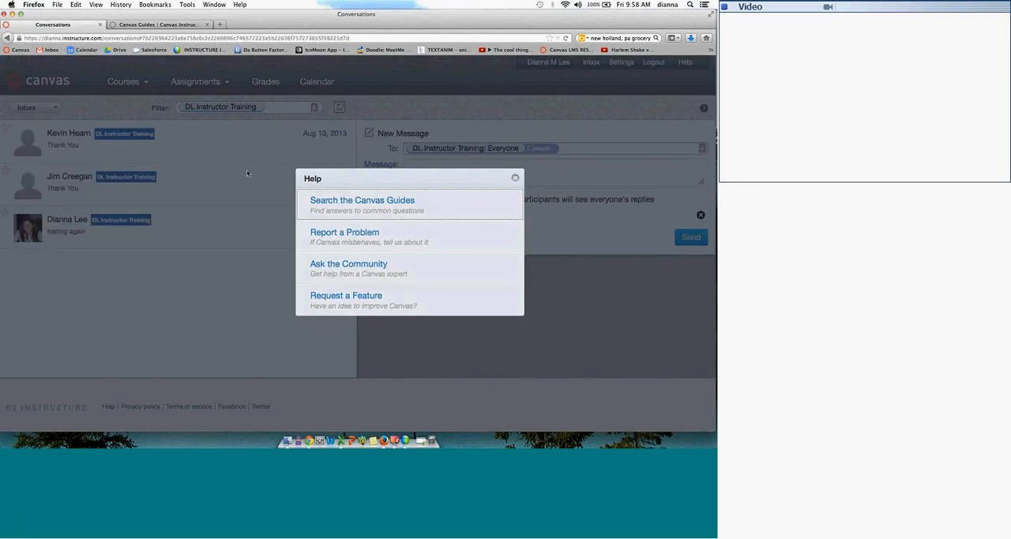
click(345, 235)
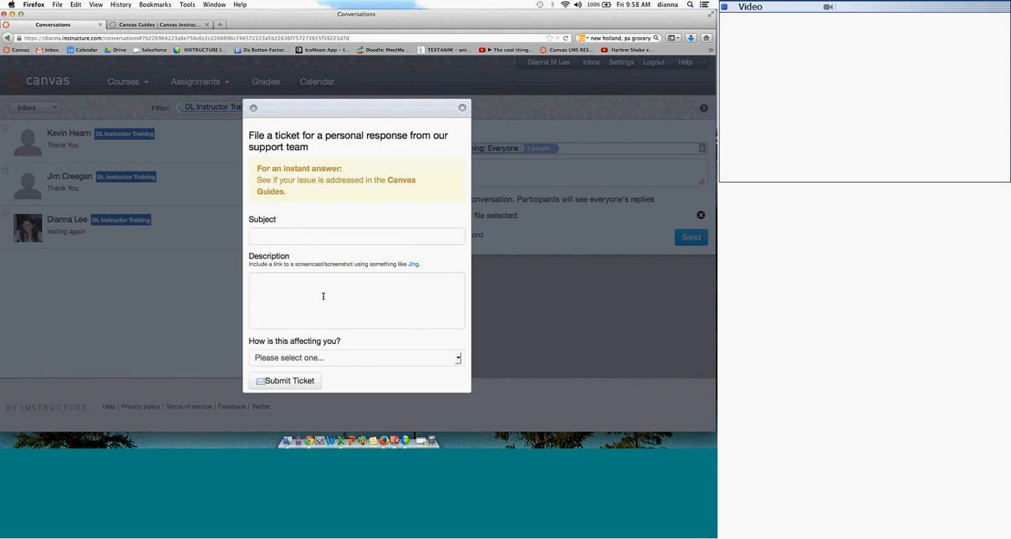
click(293, 361)
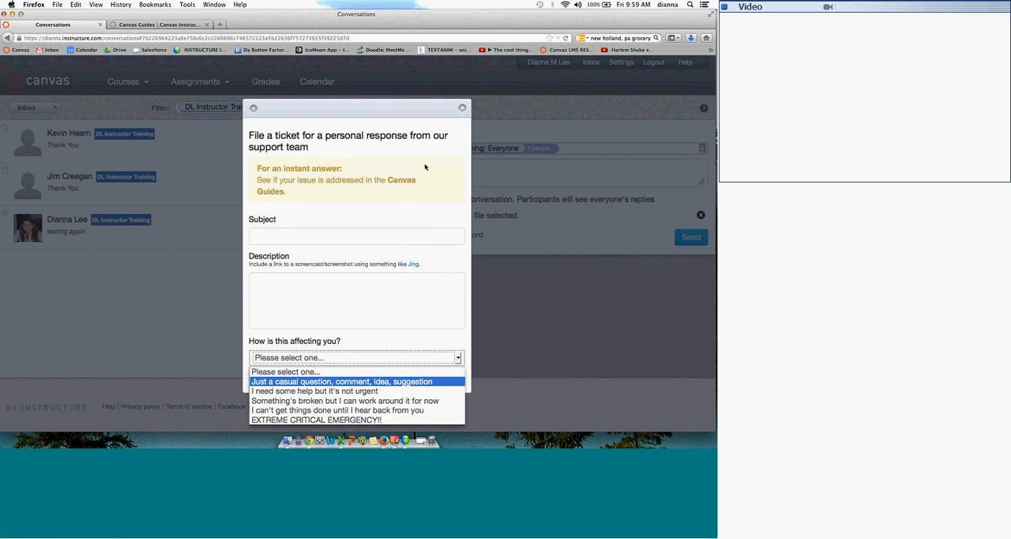
key(Escape)
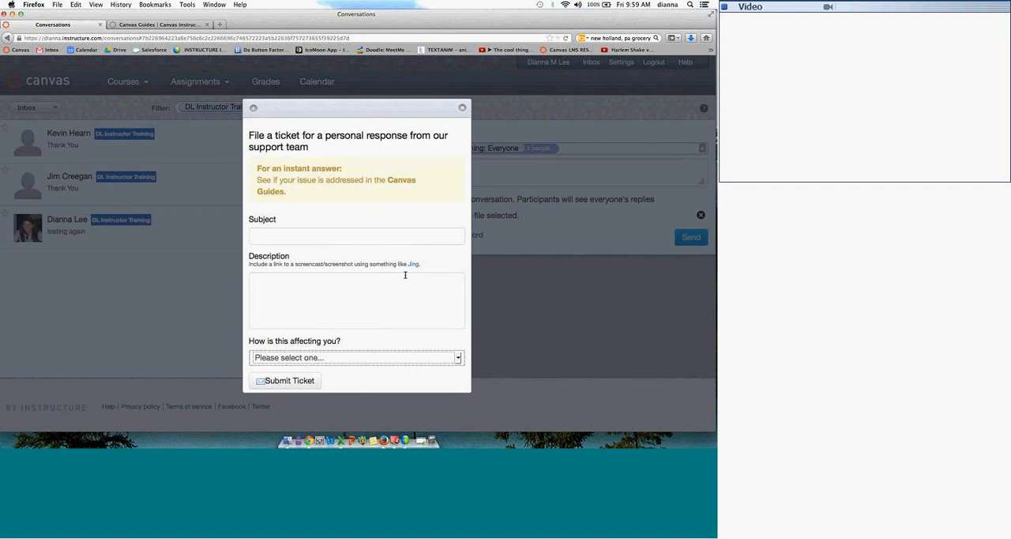
Step: Close the ticket form, try the Ask the Community help option, and dismiss the page and the help choices
click(464, 109)
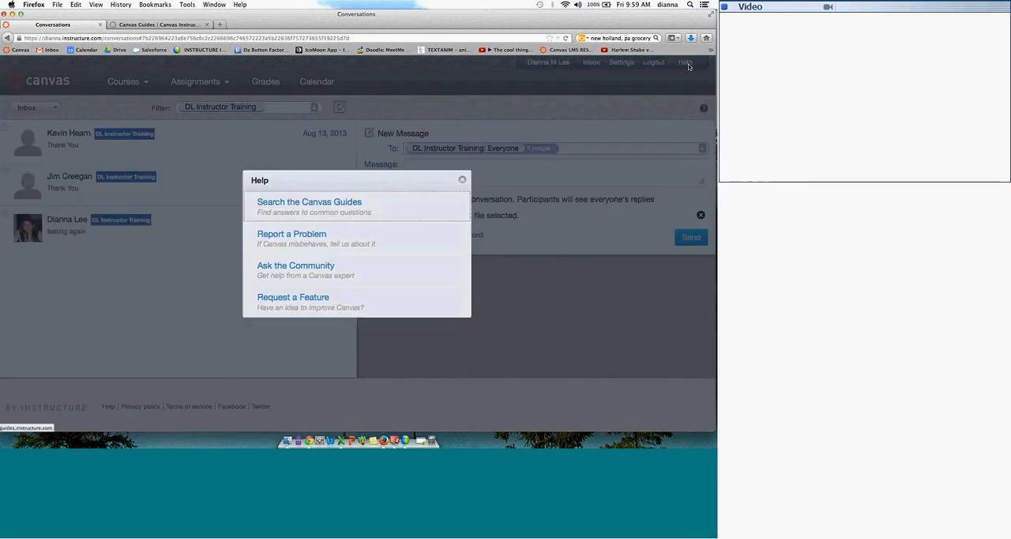
click(686, 63)
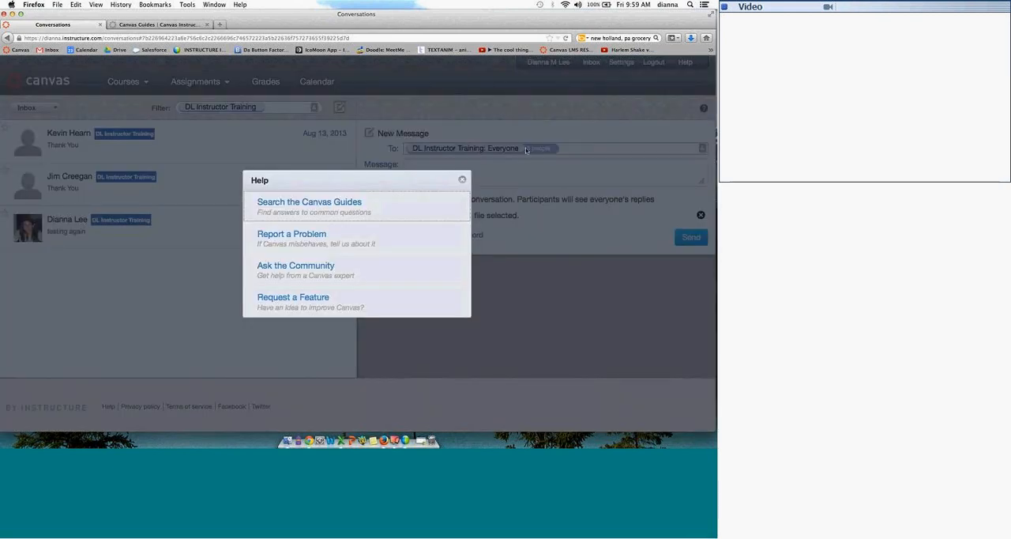
click(317, 266)
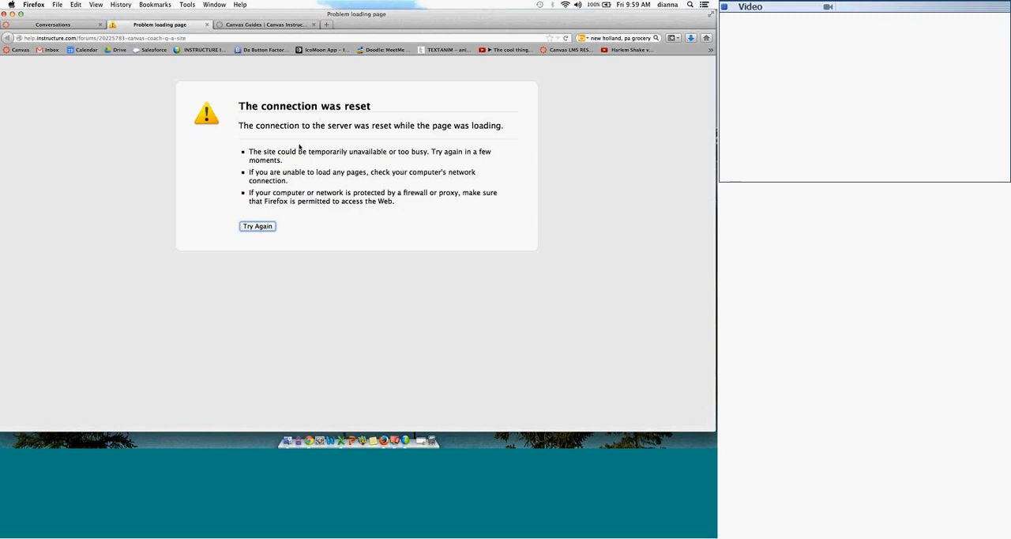
click(207, 24)
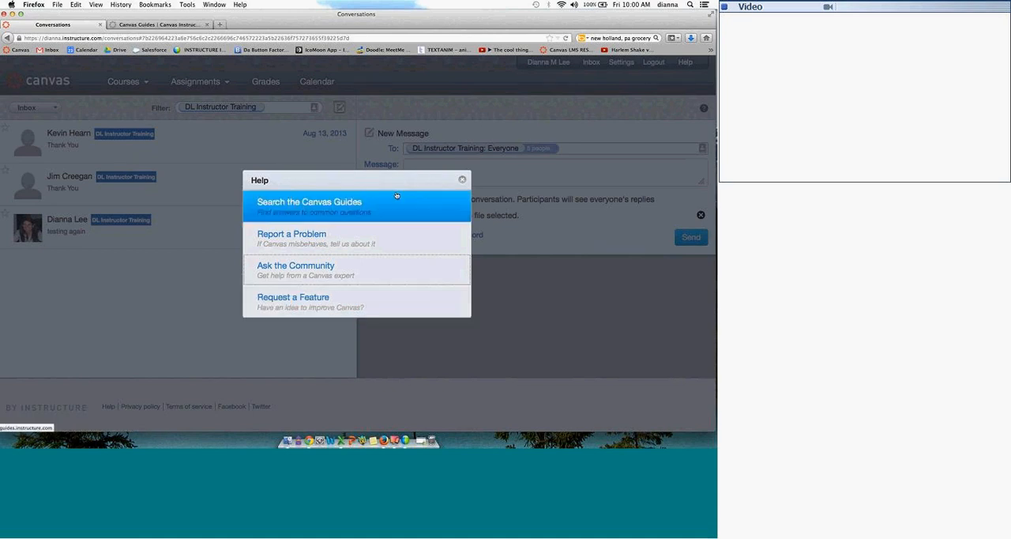
click(462, 180)
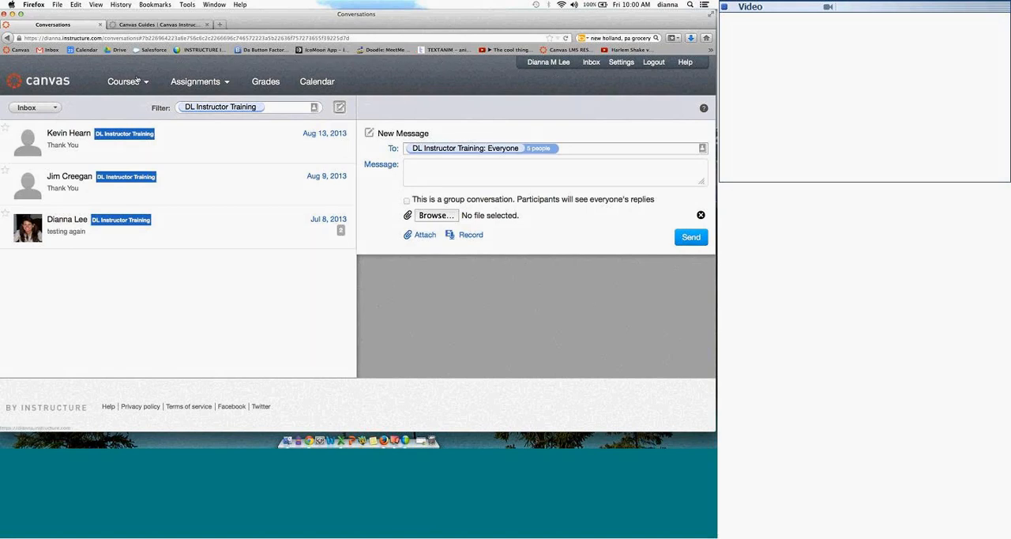
Step: Open the DL Instructor Training course home page and examine the due-date details of its To Do and Coming Up items
mouse_move(137, 80)
click(155, 124)
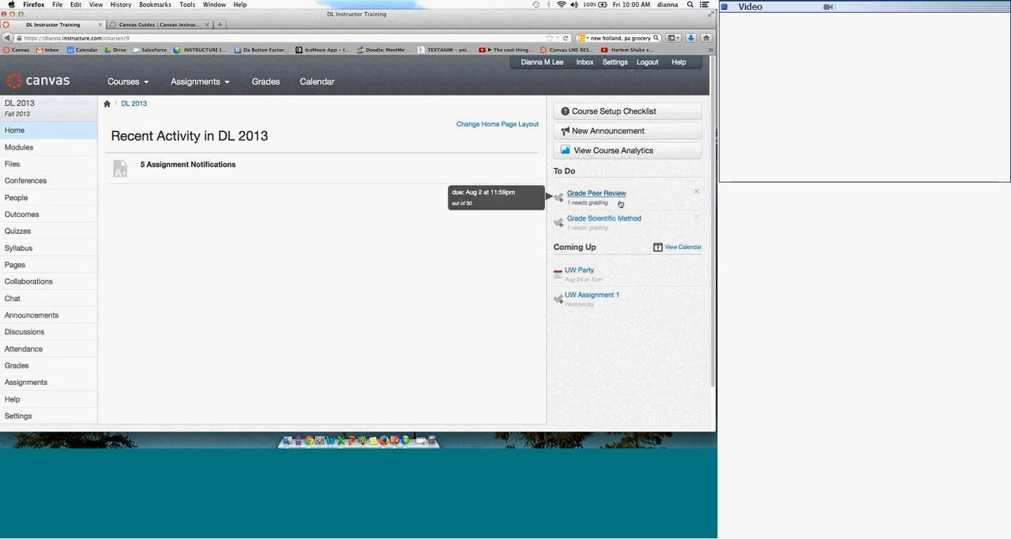
mouse_move(614, 292)
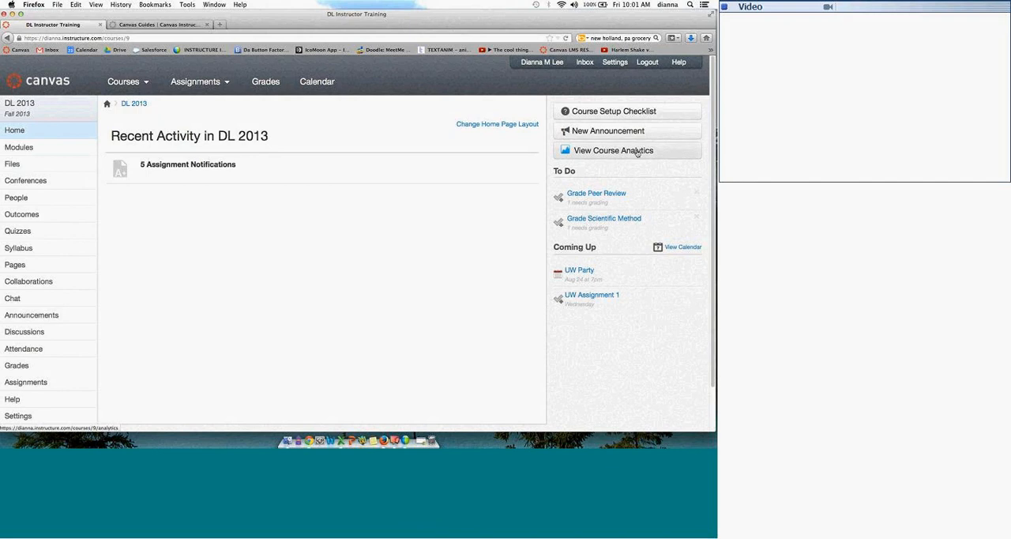
mouse_move(617, 198)
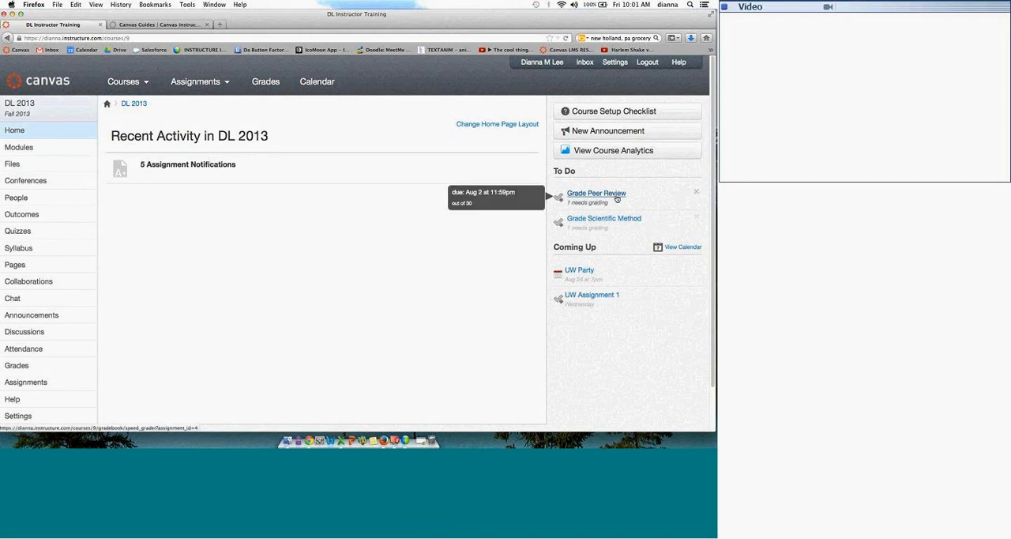
mouse_move(615, 223)
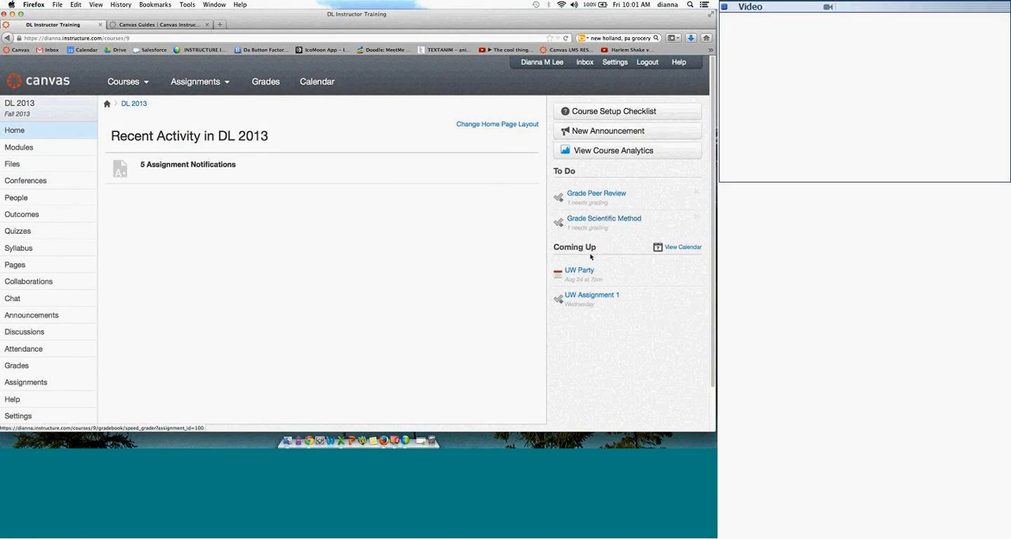
mouse_move(597, 307)
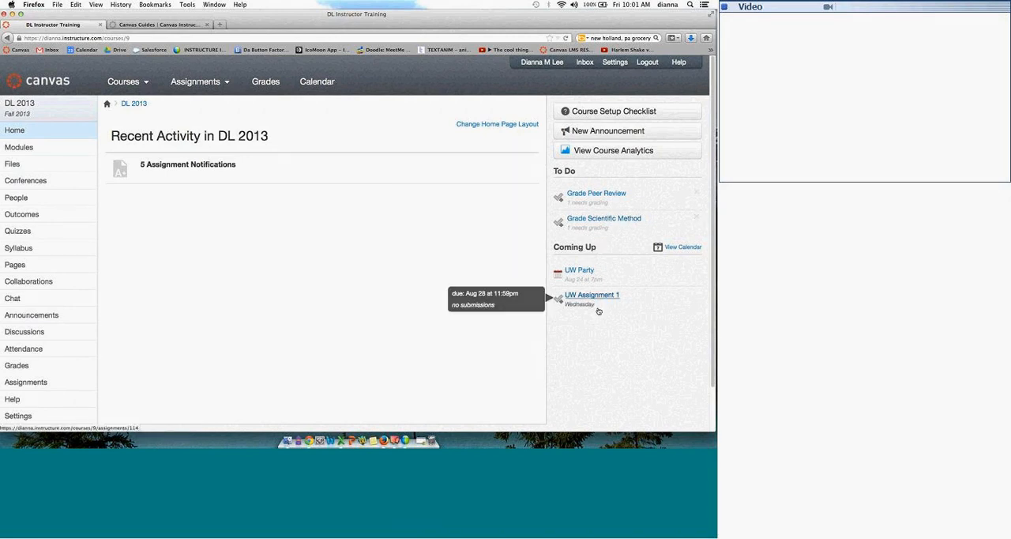
mouse_move(592, 279)
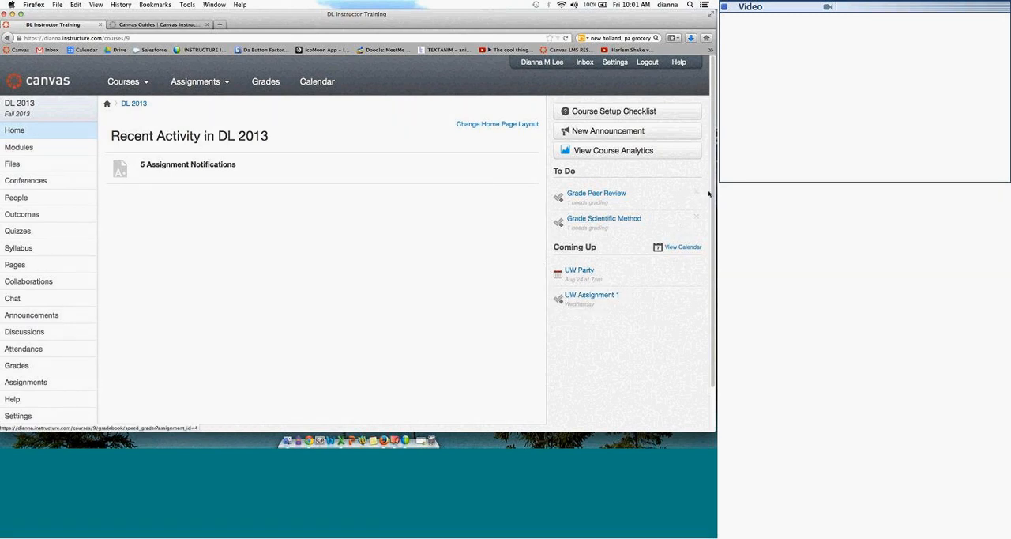
Step: Go to the DL Instructor Training course settings and open the course details for editing
scroll(714, 237, down, 2)
click(25, 371)
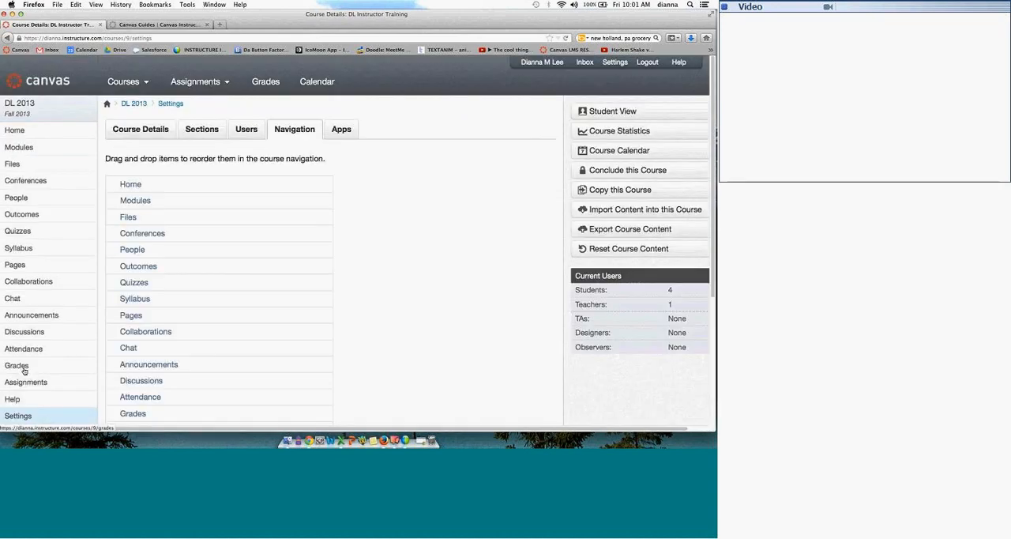
click(142, 129)
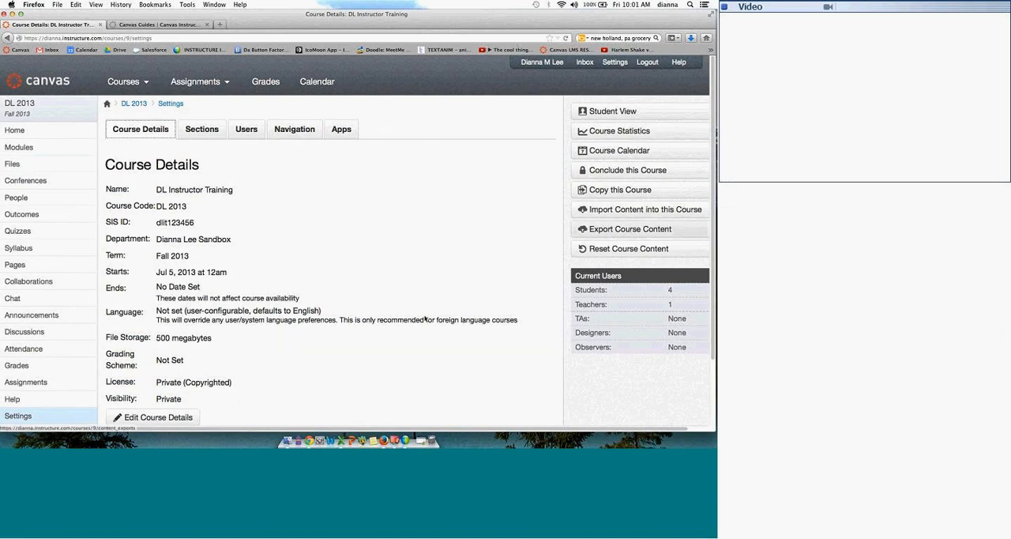
click(158, 417)
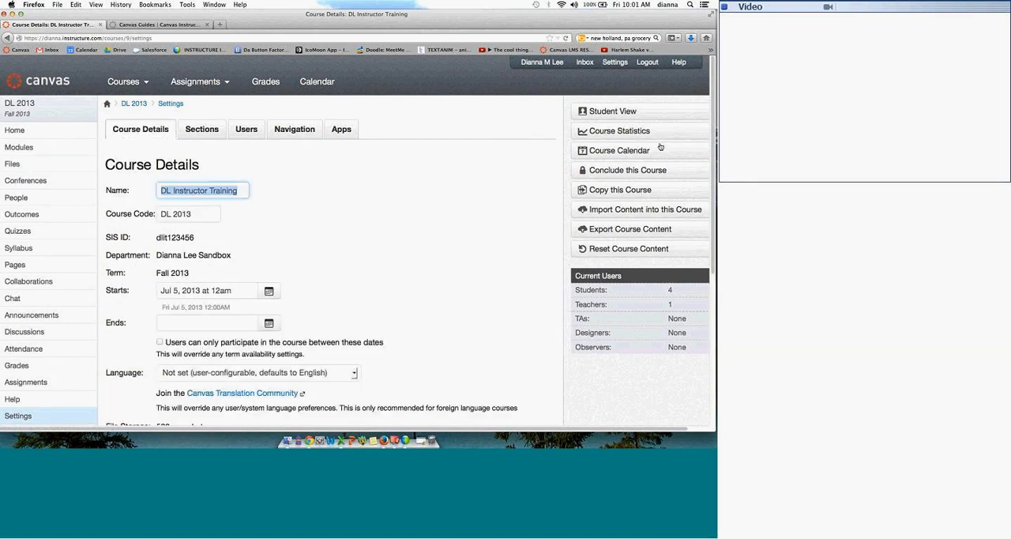
Step: Restrict user participation to the course start and end dates, and remove that restriction again
drag(715, 137, 715, 158)
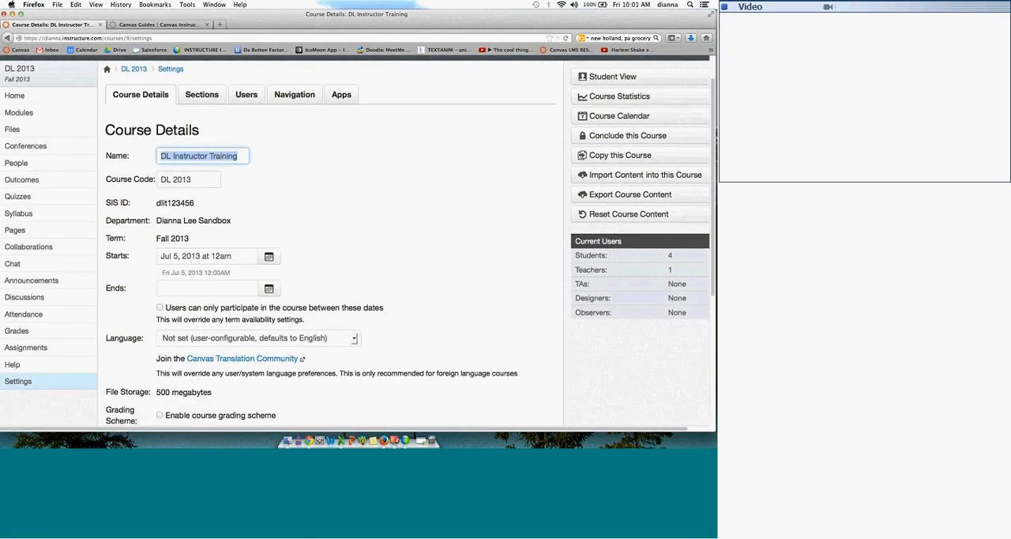
scroll(173, 228, down, 3)
click(160, 226)
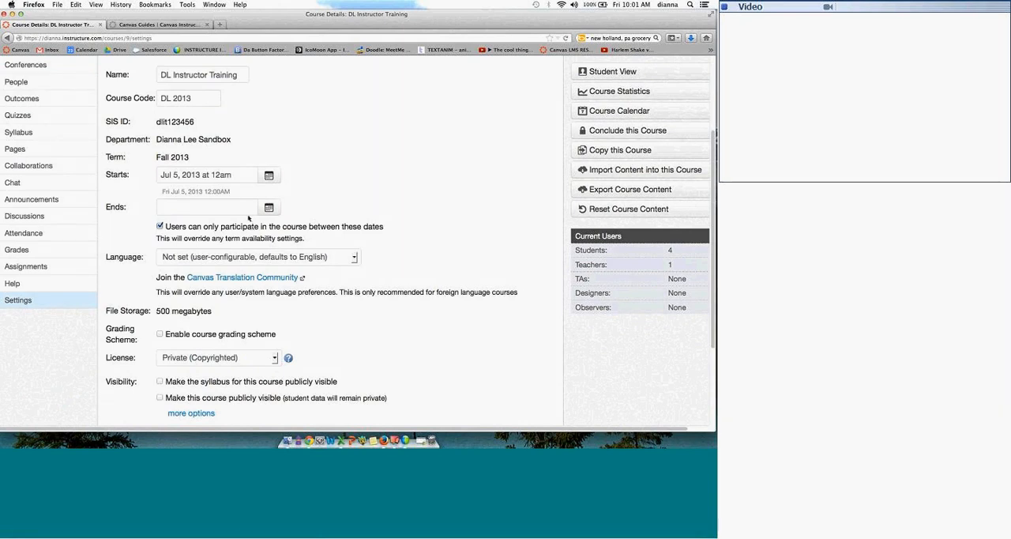
click(160, 226)
Step: Enable the course grading scheme, display its grade ranges, and reposition the grading scheme dialog
click(161, 334)
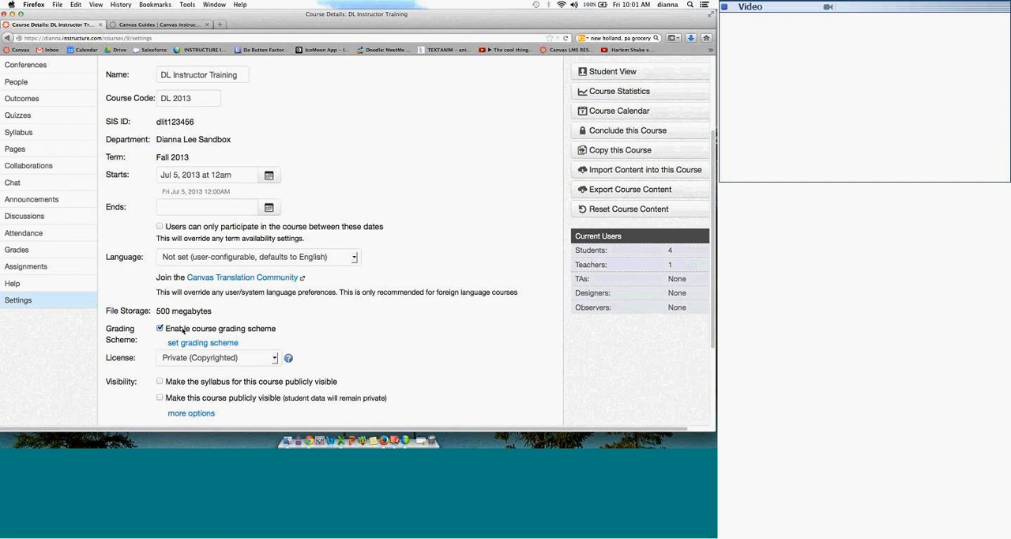
click(204, 343)
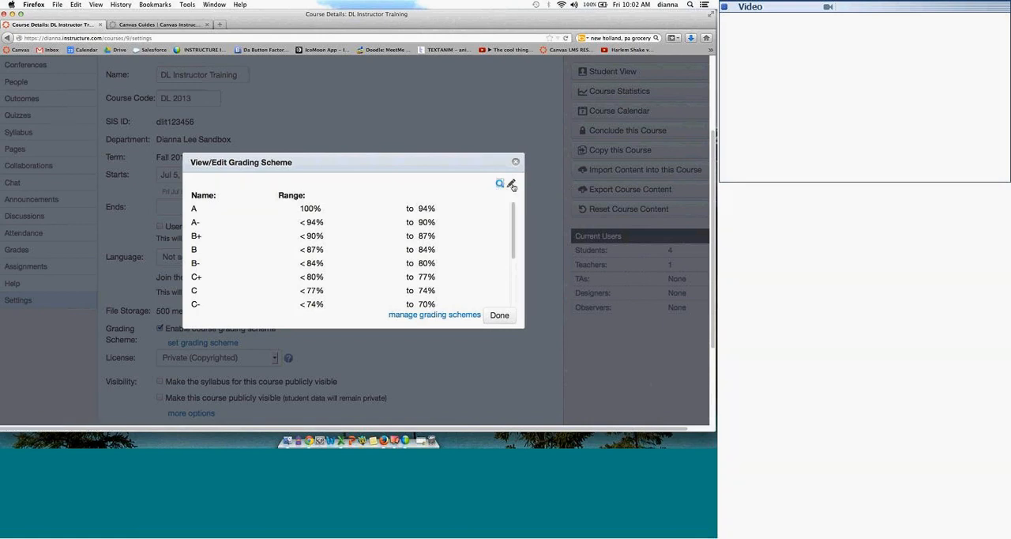
drag(407, 164, 434, 194)
Step: Look through the existing grading standards, including Pass/Fail and both Scheme 1 entries, and close the dialog without applying one
click(528, 210)
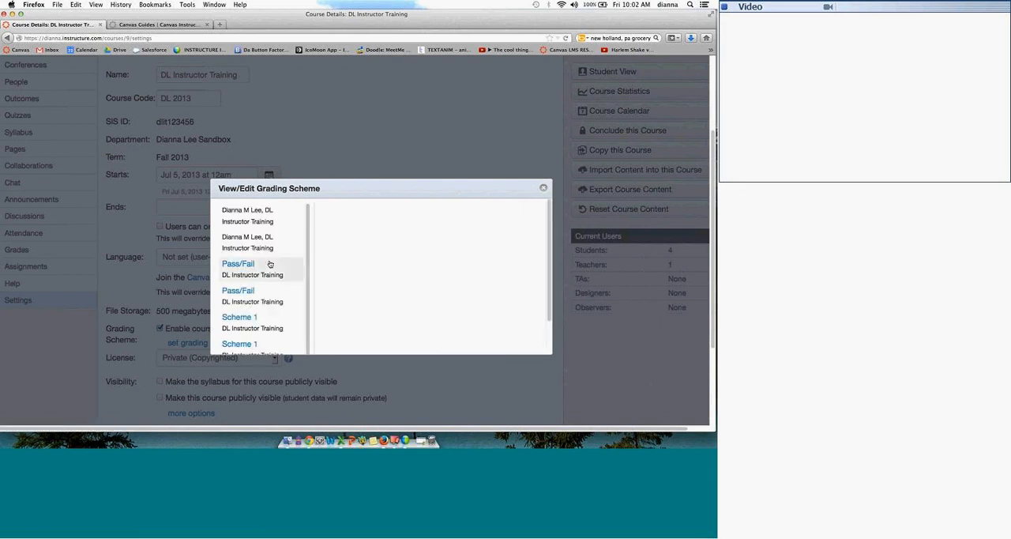
click(269, 263)
click(259, 321)
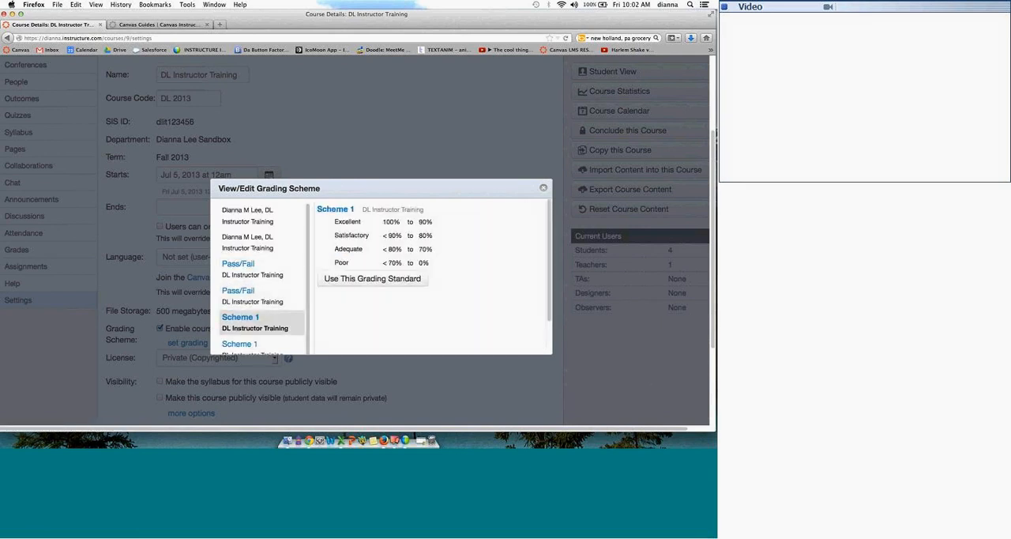
scroll(272, 326, down, 1)
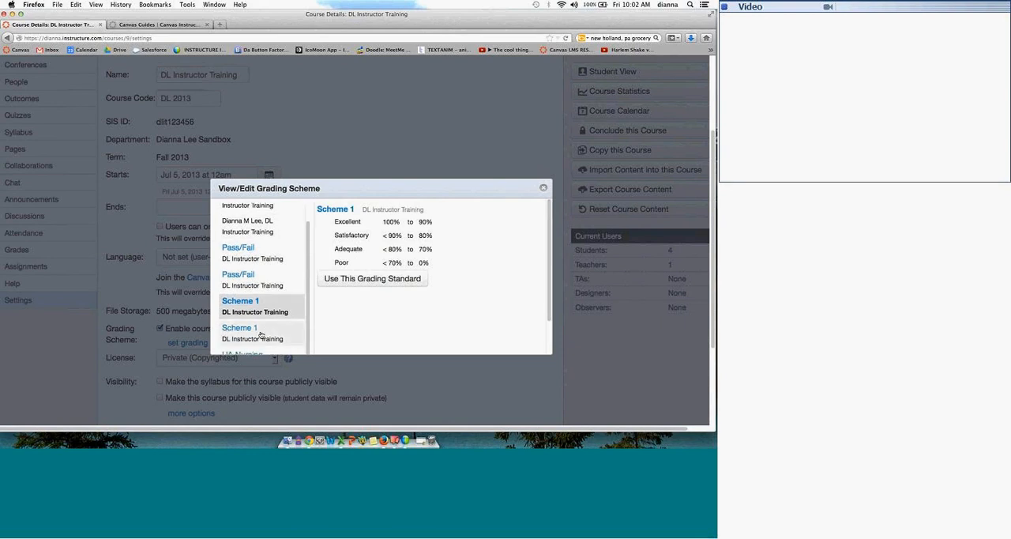
click(261, 333)
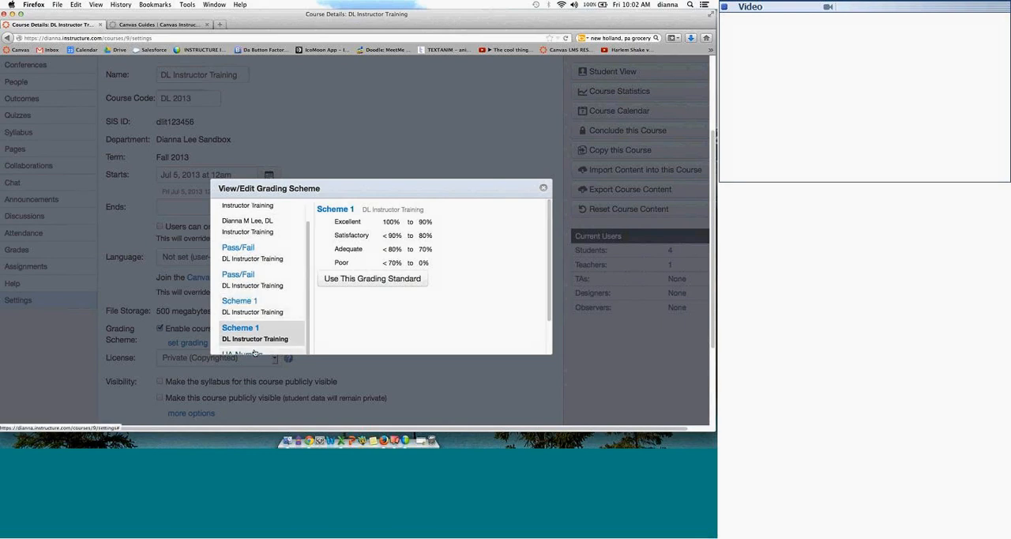
click(255, 353)
click(543, 188)
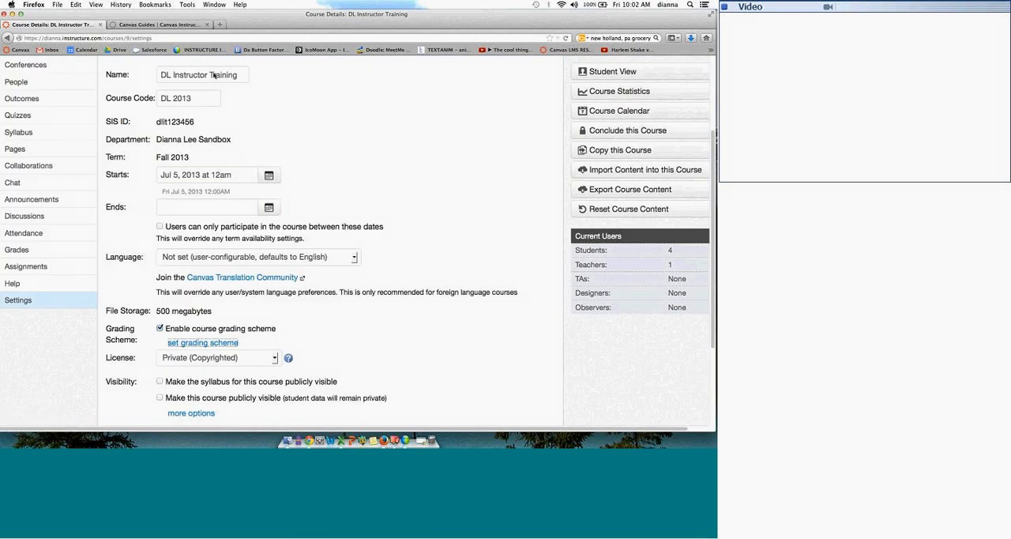
Step: Expand the additional visibility options and review the student permissions down to the default for editing course wiki pages
click(194, 414)
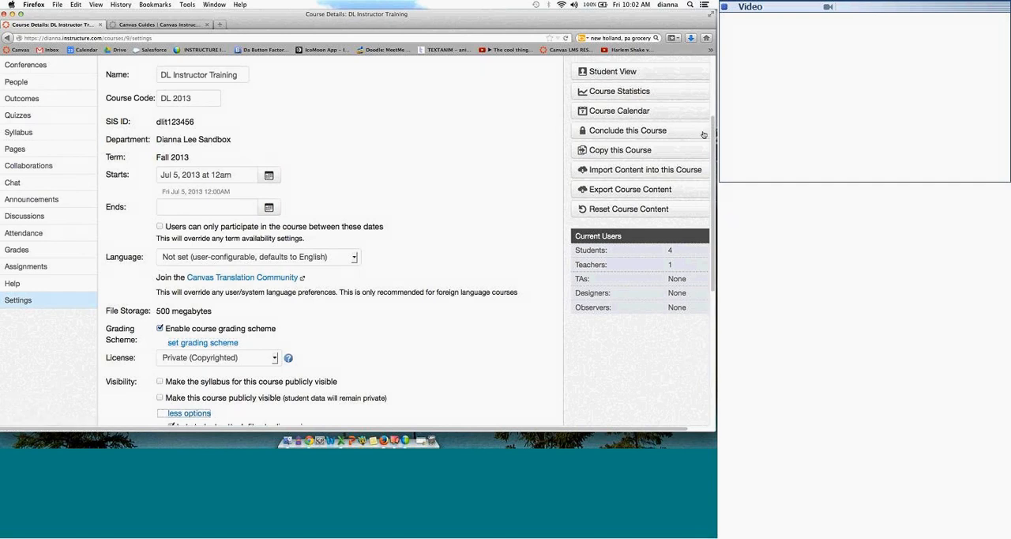
scroll(711, 142, down, 1)
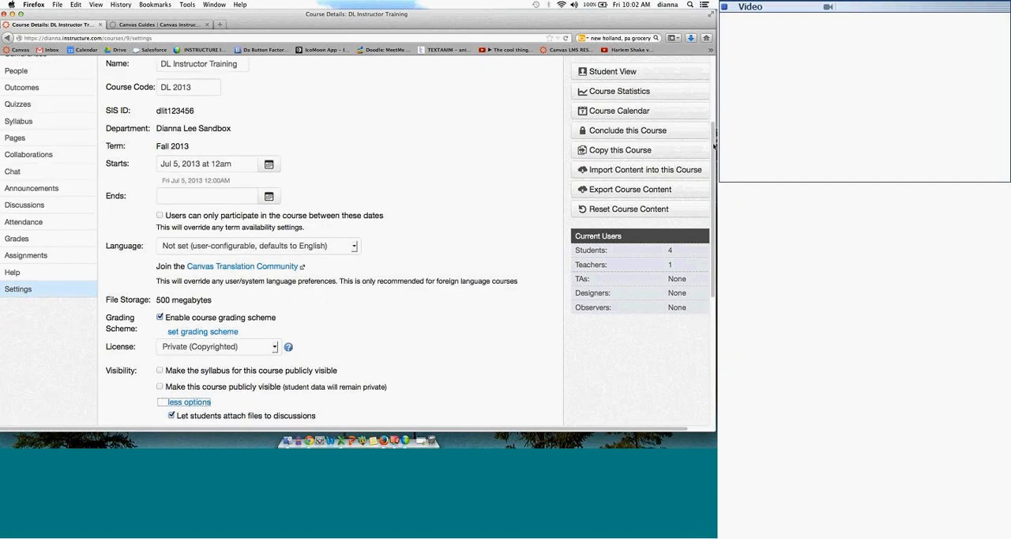
scroll(714, 145, down, 6)
scroll(503, 256, down, 2)
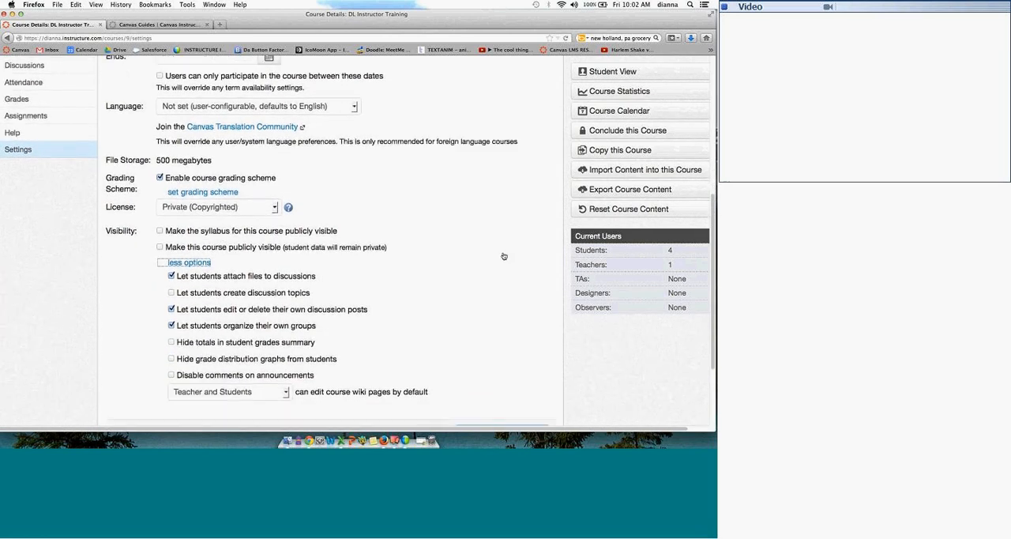
scroll(504, 256, down, 1)
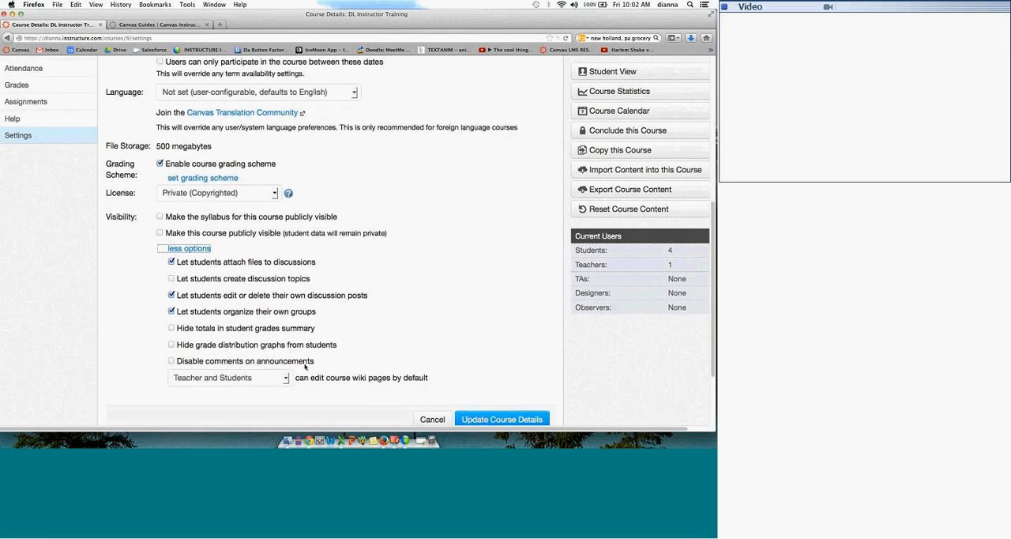
Step: Disable comments on announcements, re-allow them, and save the updated course details
click(172, 361)
click(172, 361)
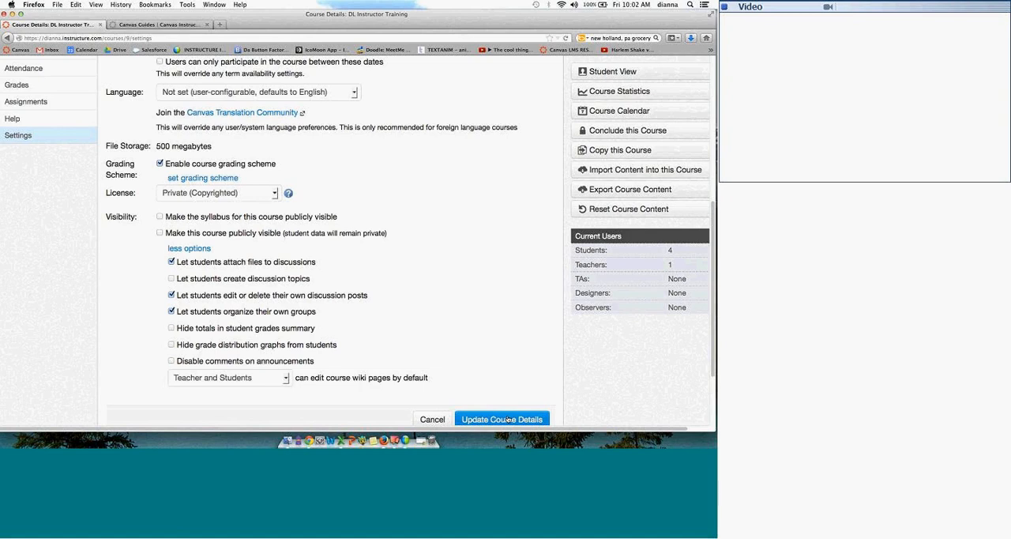
click(508, 419)
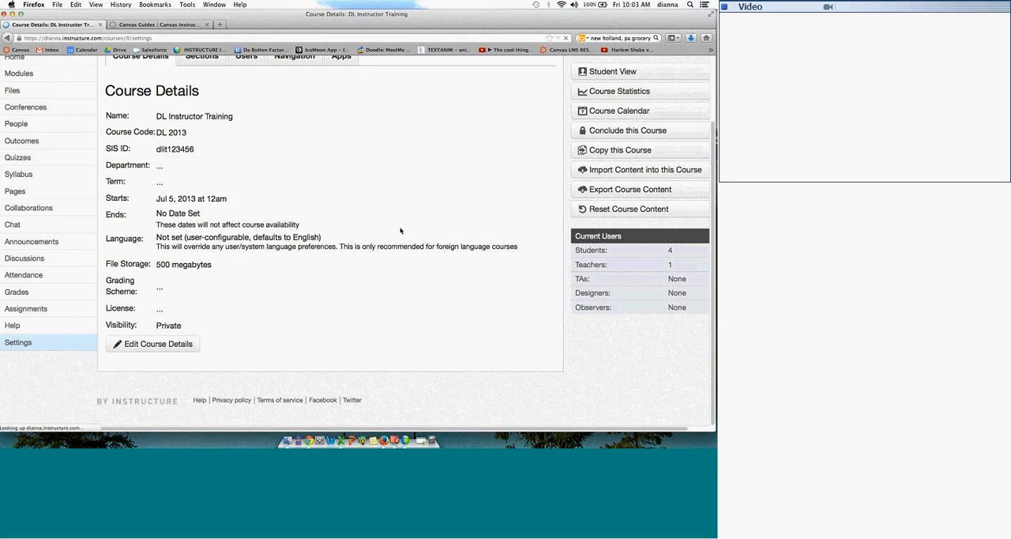
click(689, 167)
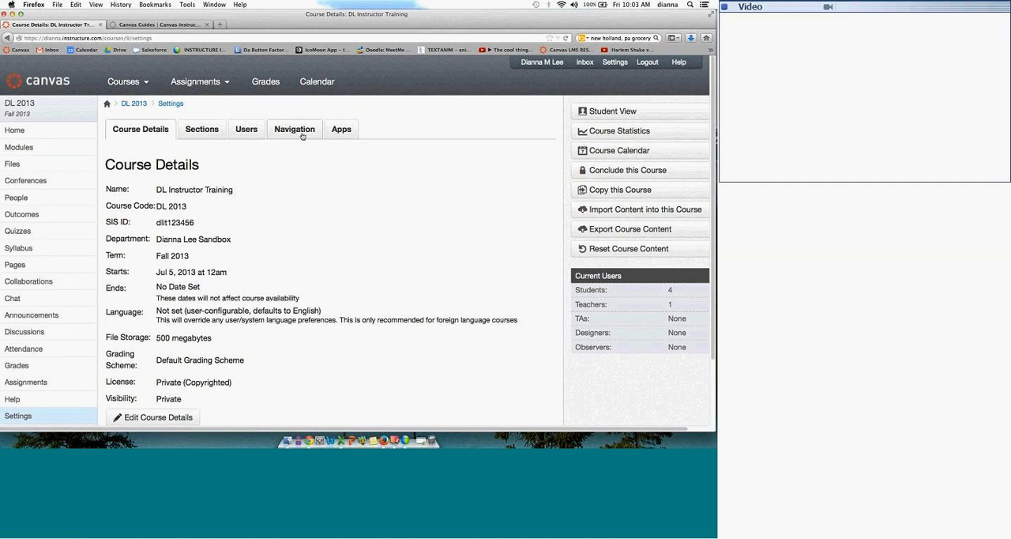
Step: Check the course's Users settings, and hide Quizzes, Discussions, Assignments, Help and Announcements from students in the course navigation settings
click(258, 134)
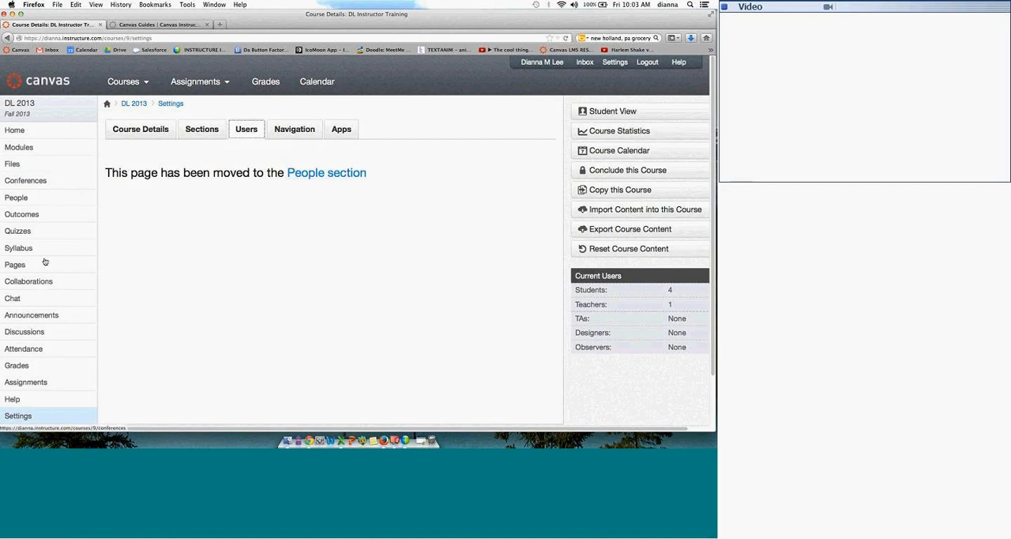
click(286, 129)
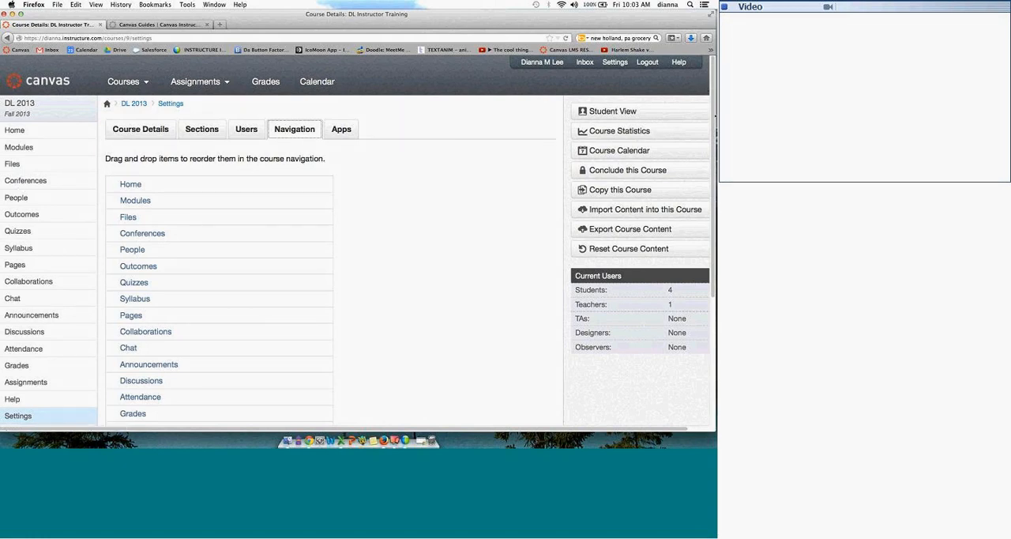
drag(714, 93, 713, 119)
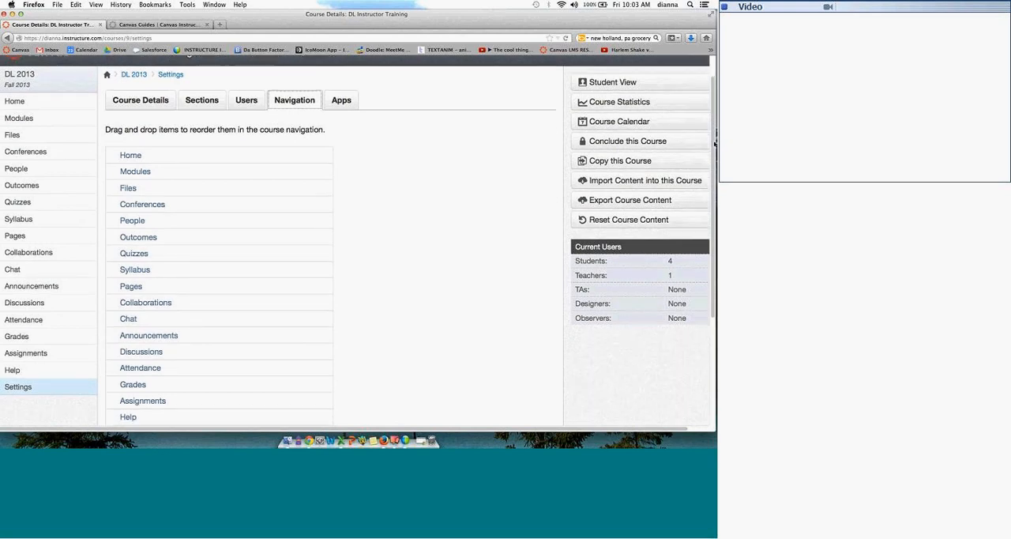
scroll(169, 86, down, 6)
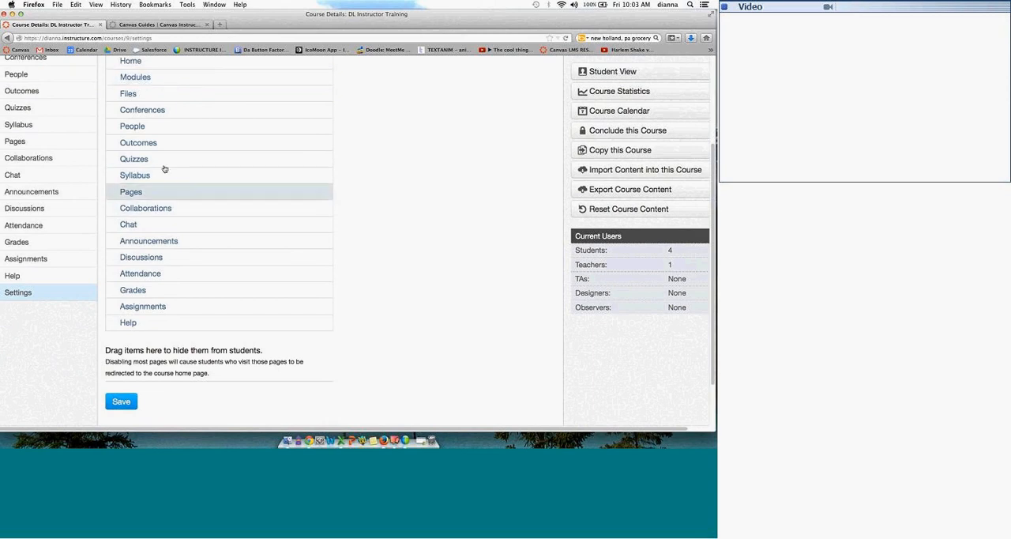
drag(163, 168, 160, 369)
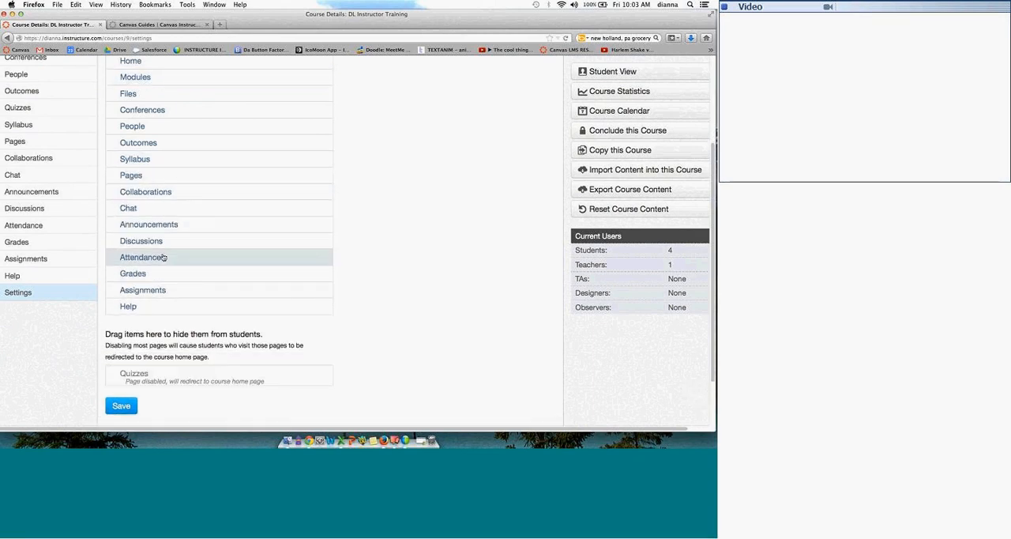
drag(165, 244, 165, 349)
drag(159, 276, 159, 363)
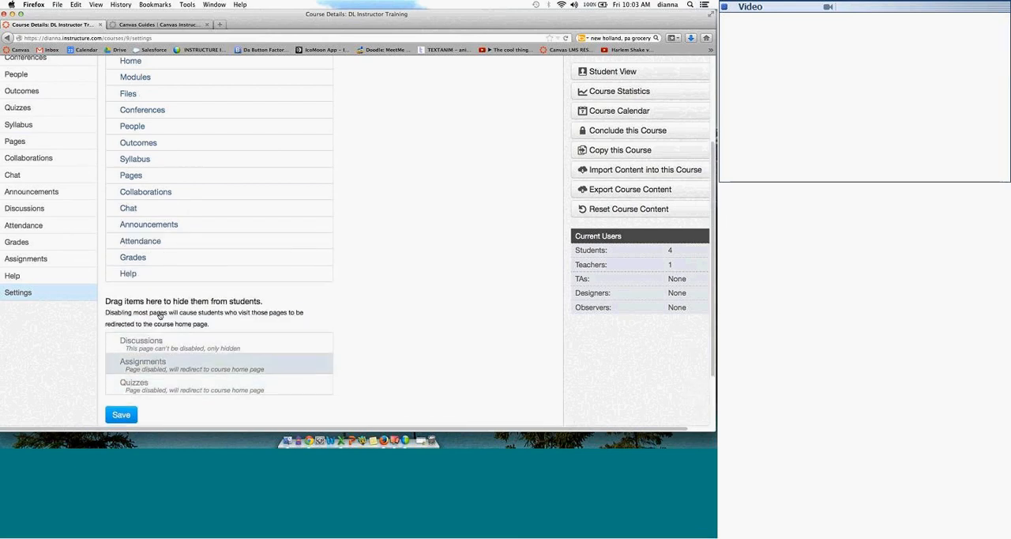
drag(158, 277, 158, 348)
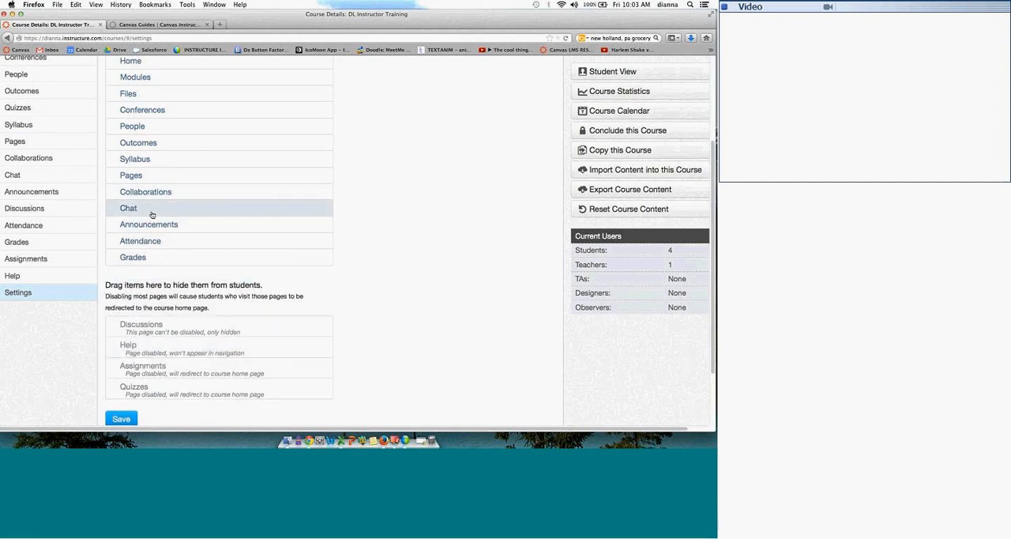
drag(150, 225, 157, 348)
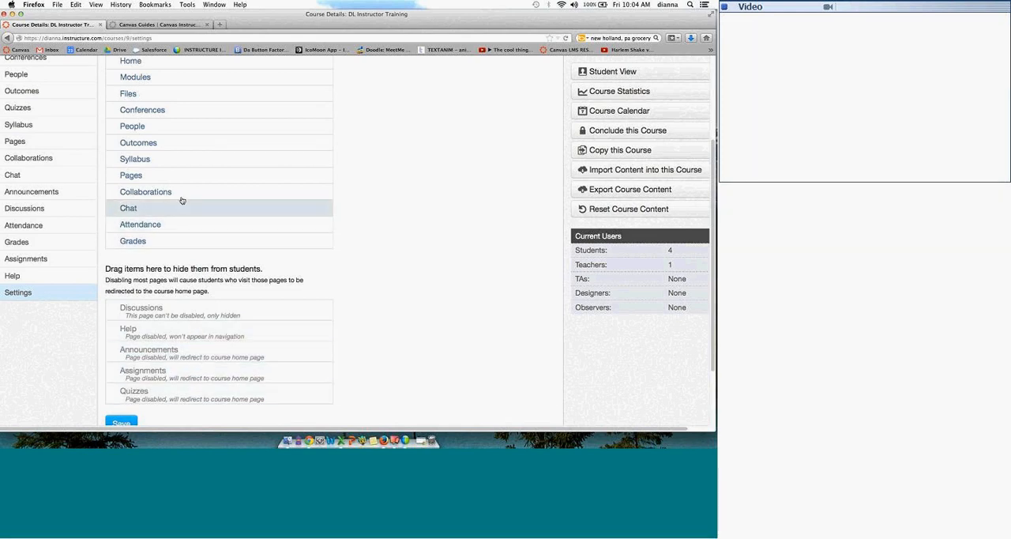
Step: Hide Syllabus, Pages, Conferences, Collaborations, Files and Outcomes from students as well, and save the course navigation
drag(167, 248, 169, 355)
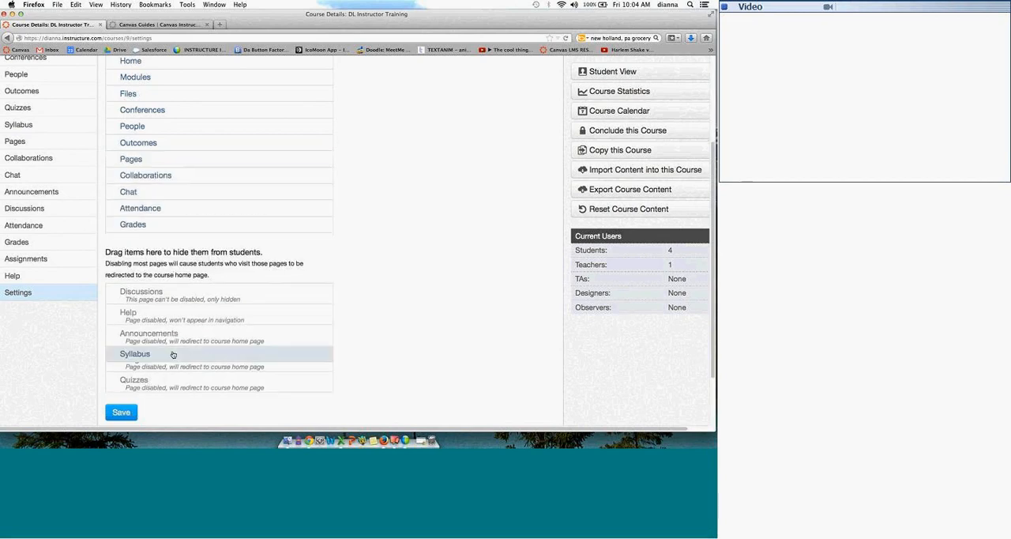
drag(181, 143, 184, 332)
drag(177, 108, 175, 342)
drag(178, 93, 181, 326)
drag(192, 114, 189, 351)
drag(182, 110, 181, 309)
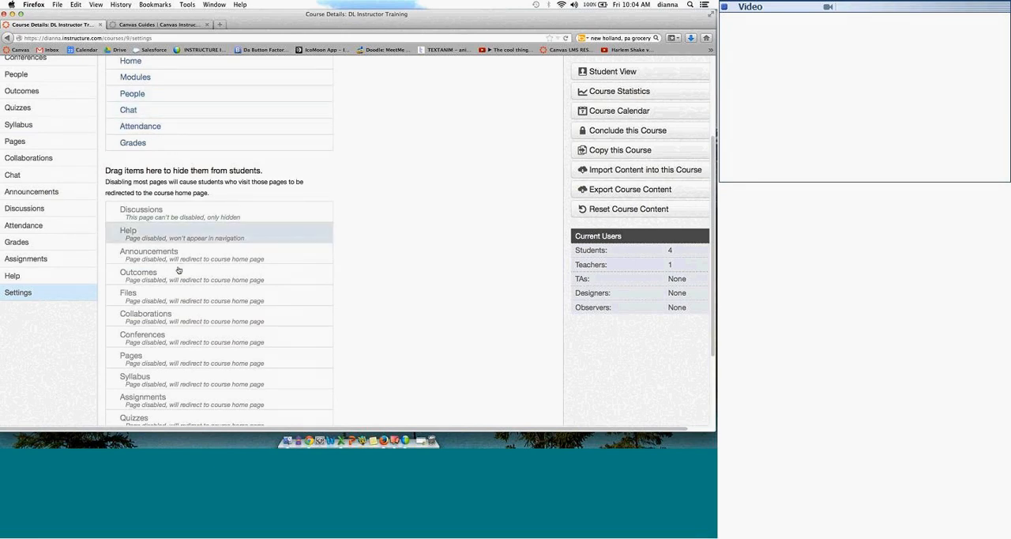
scroll(714, 262, down, 3)
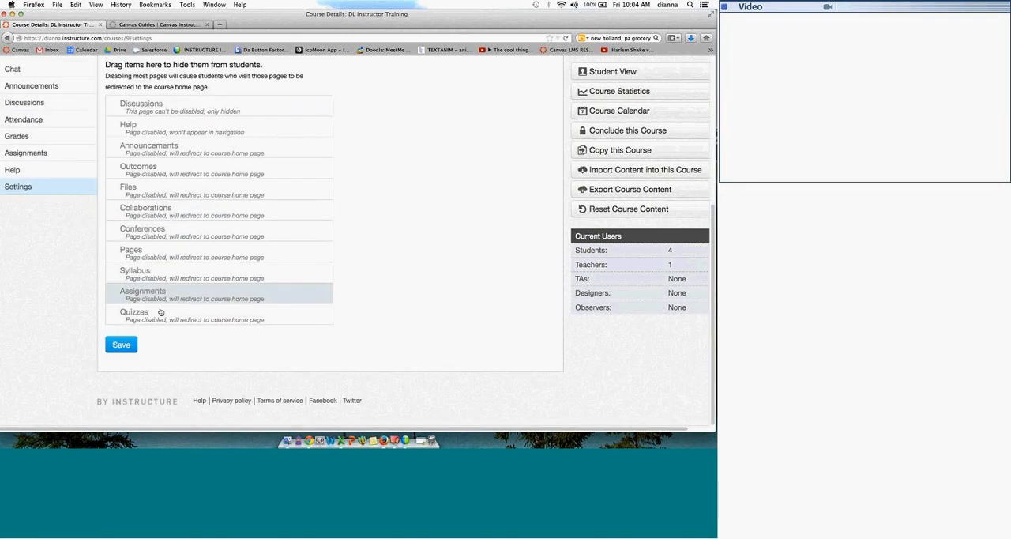
click(130, 341)
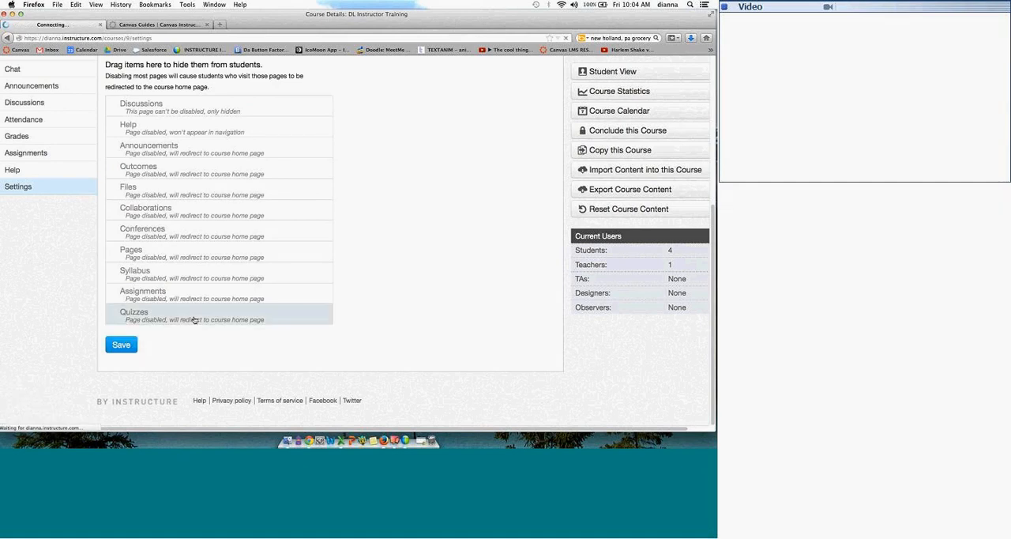
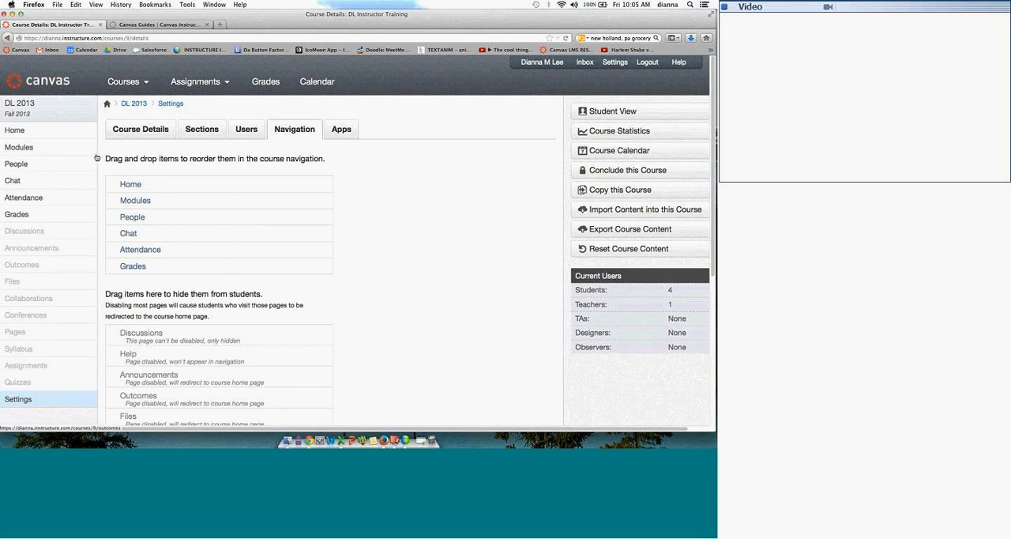
Step: Reopen the course details for editing and expand the additional visibility options down to the wiki page permission
click(134, 138)
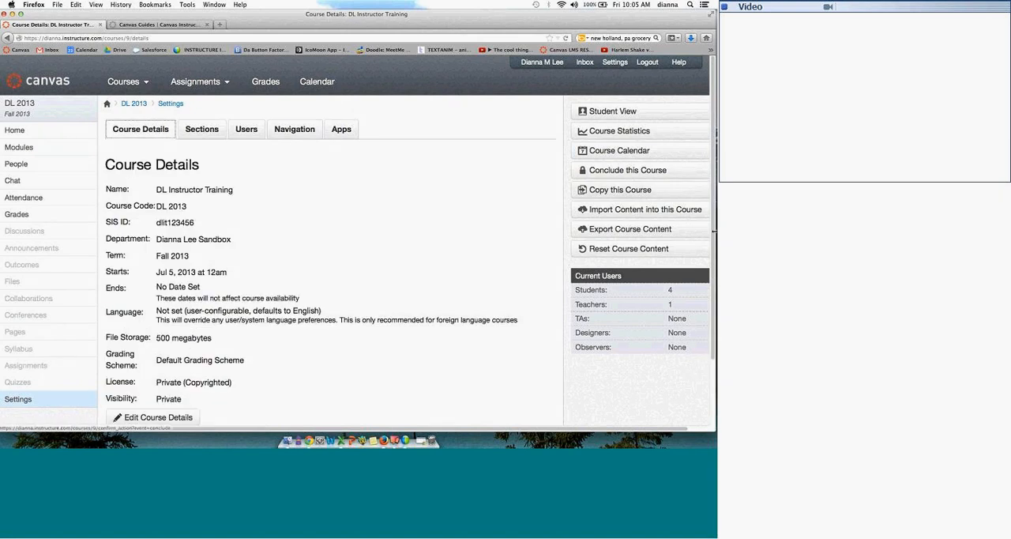
scroll(713, 266, down, 2)
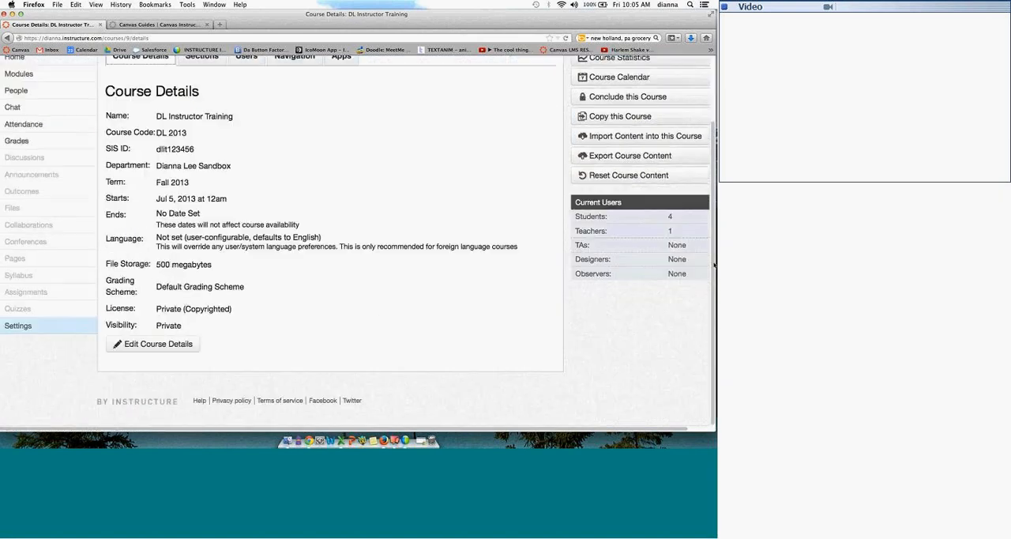
click(151, 343)
scroll(208, 293, down, 5)
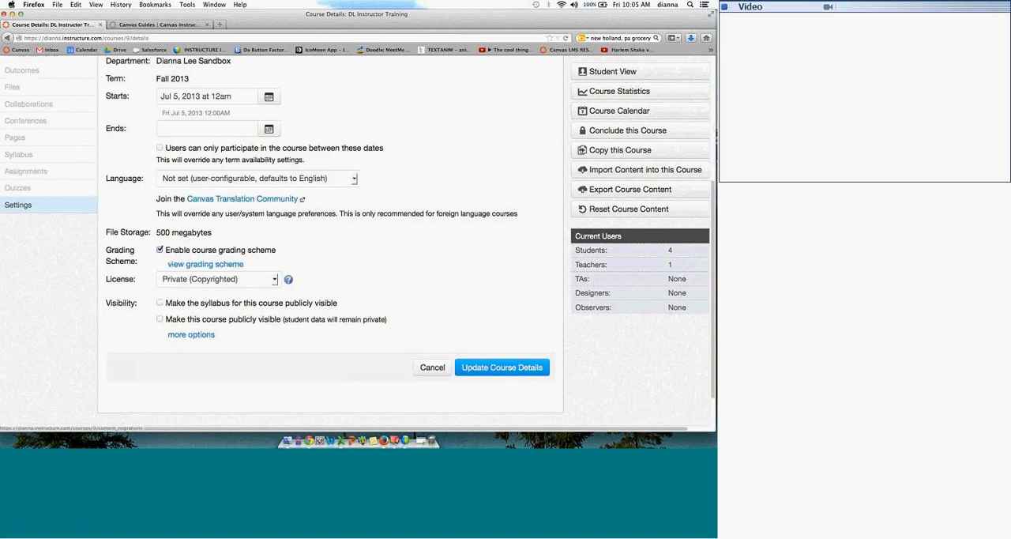
click(208, 294)
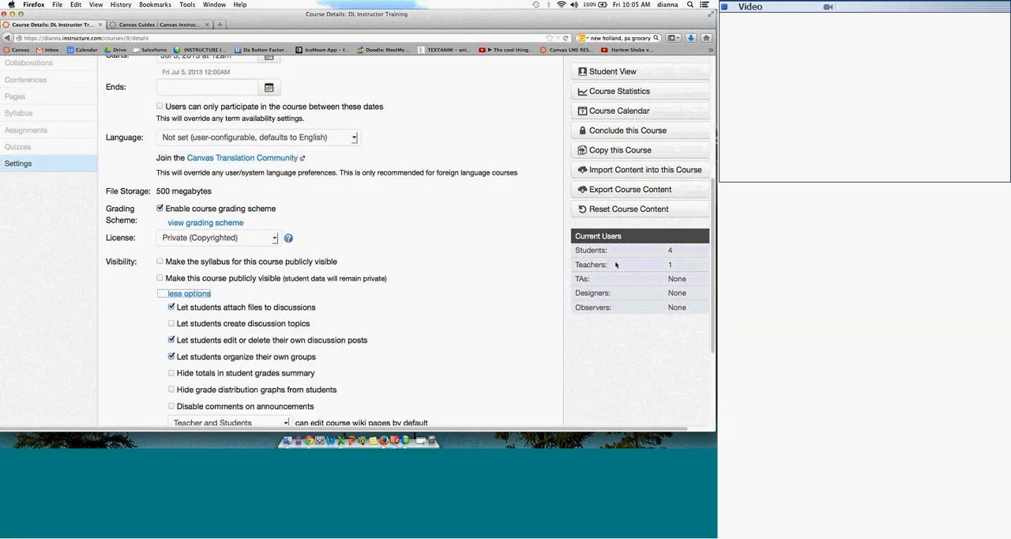
drag(714, 225, 714, 294)
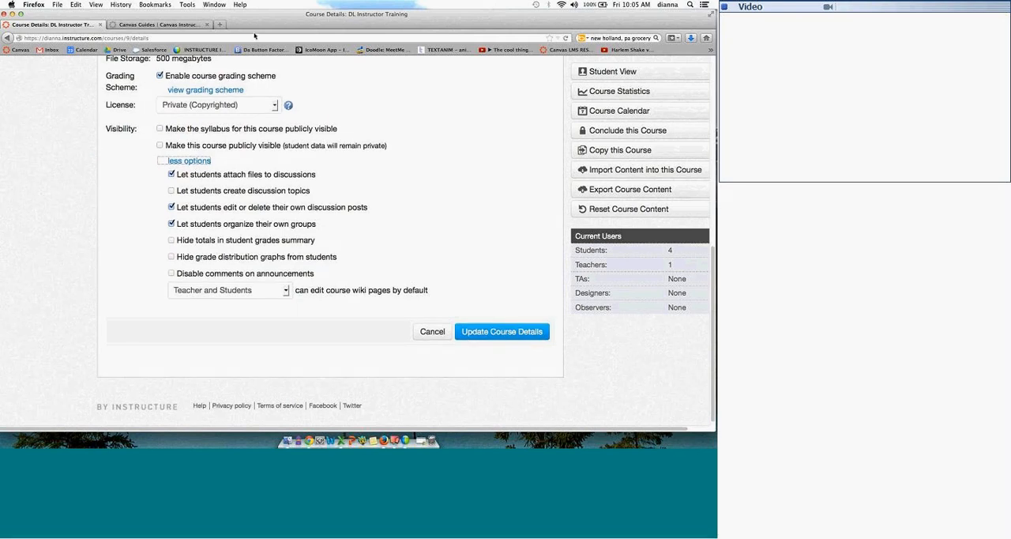
Step: Keep Teacher and Students as the default editors of course wiki pages and update the course details
click(288, 292)
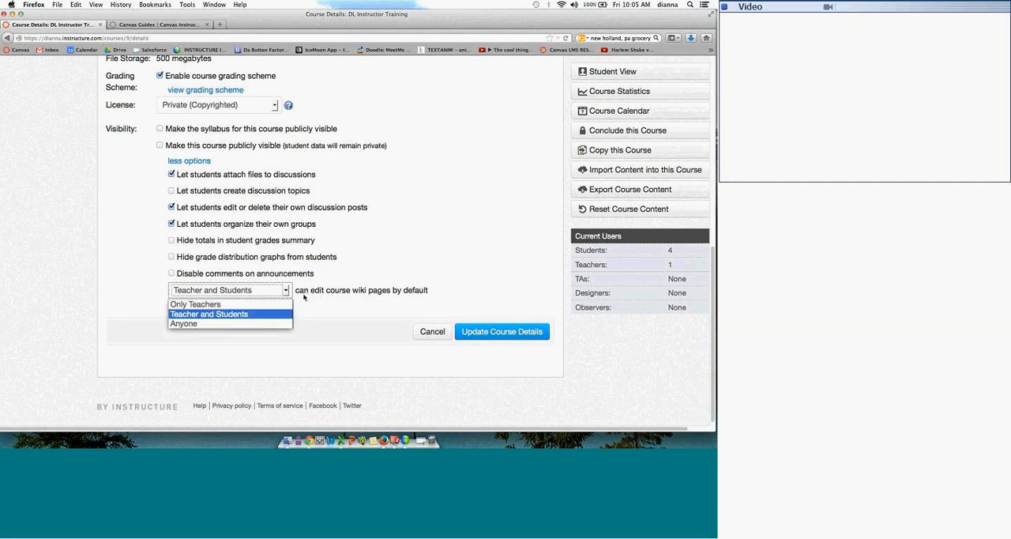
click(271, 314)
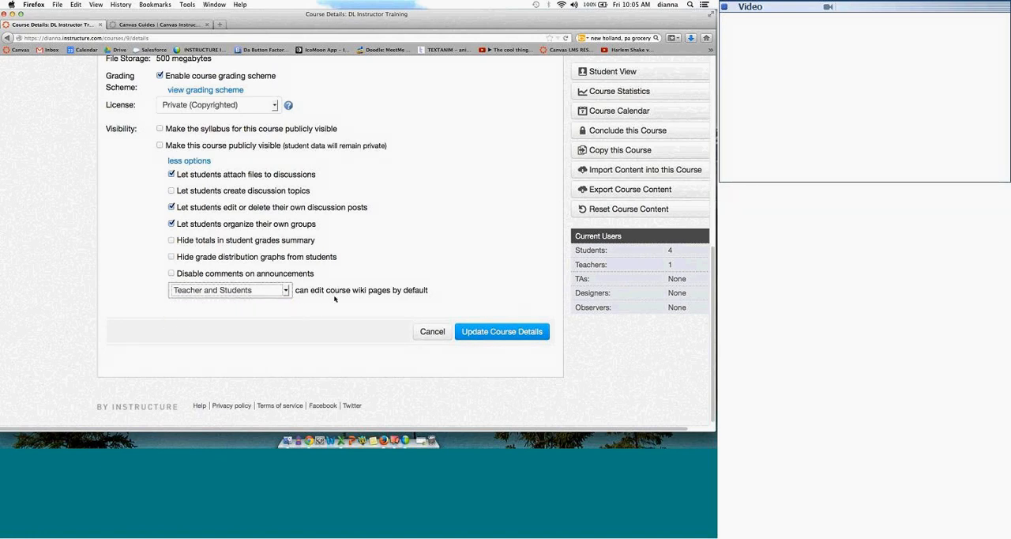
click(502, 331)
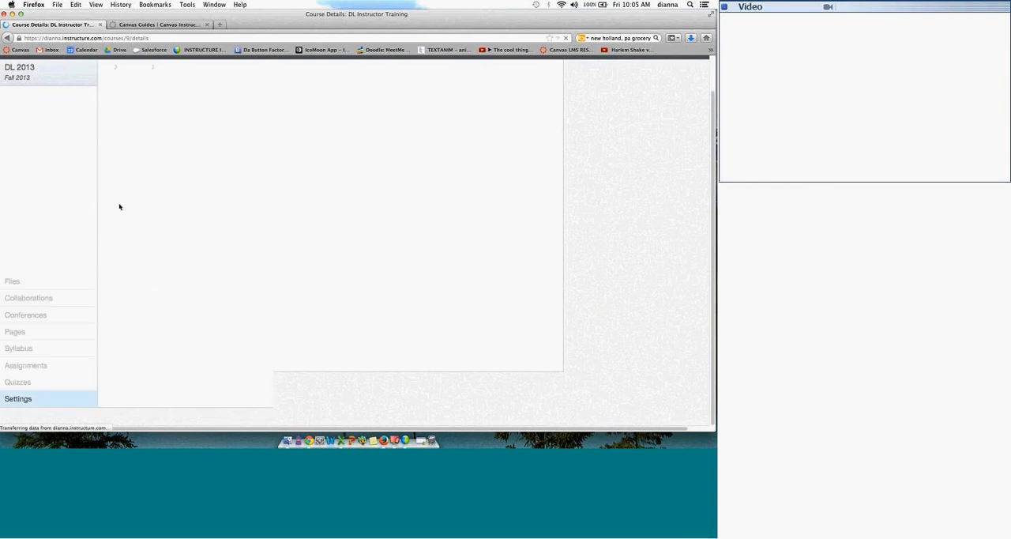
Step: Open the course's front page for editing, look over the available page options, and cancel the edit
click(45, 133)
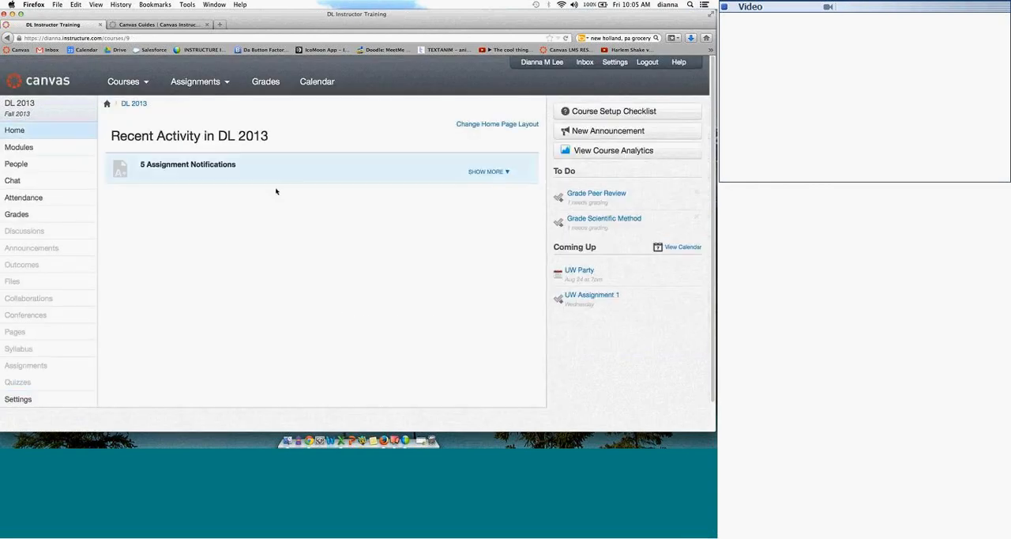
click(15, 332)
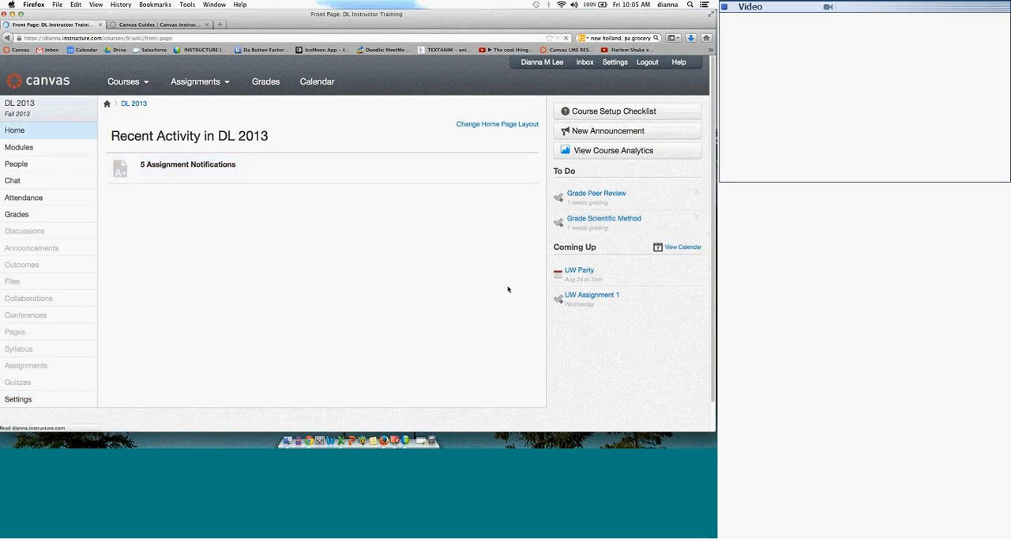
click(591, 237)
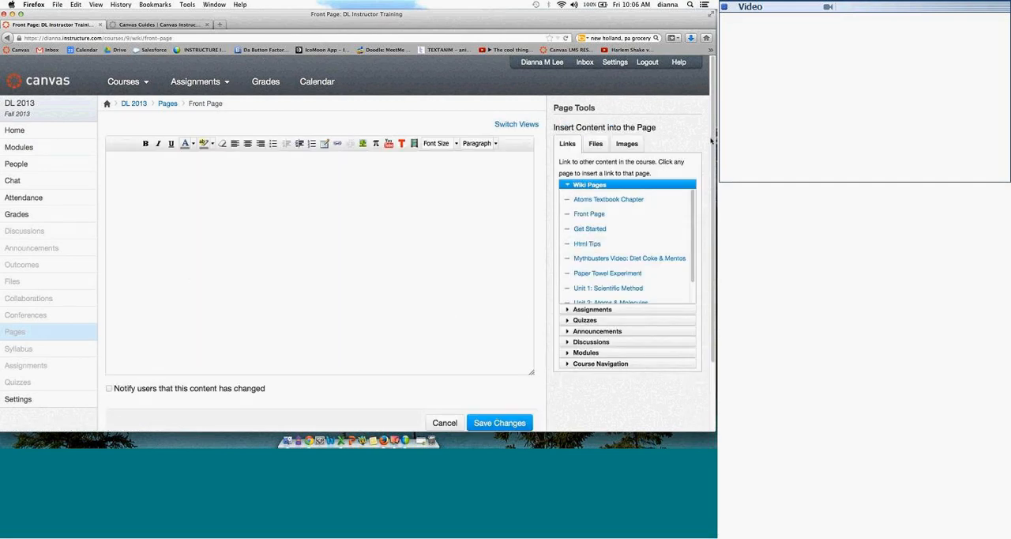
scroll(714, 199, down, 3)
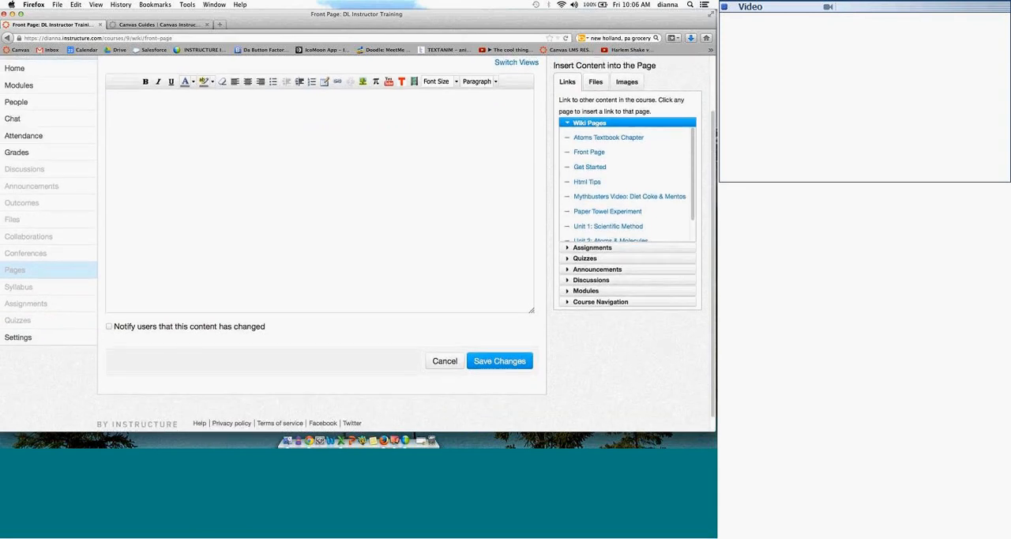
scroll(398, 185, up, 3)
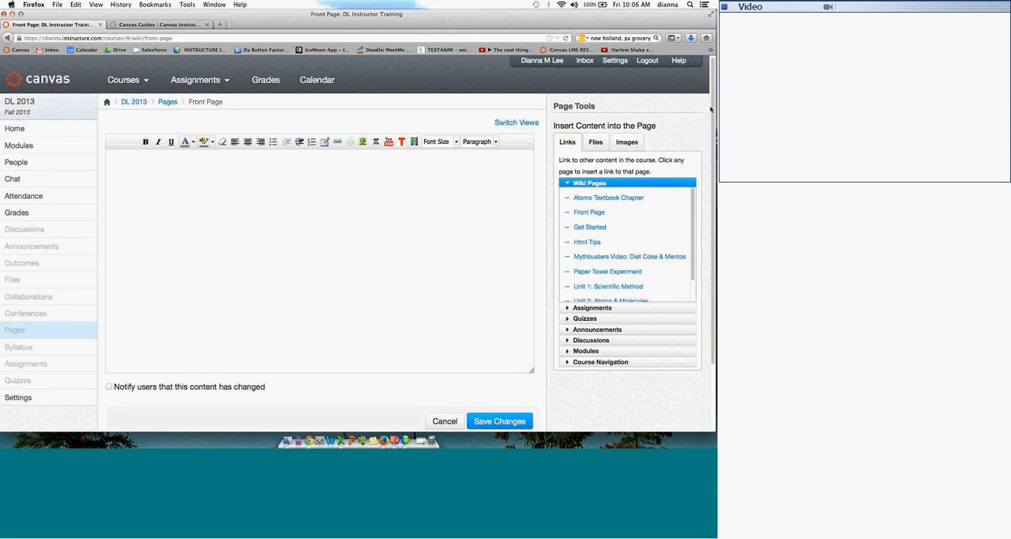
scroll(711, 167, down, 1)
drag(712, 167, 712, 133)
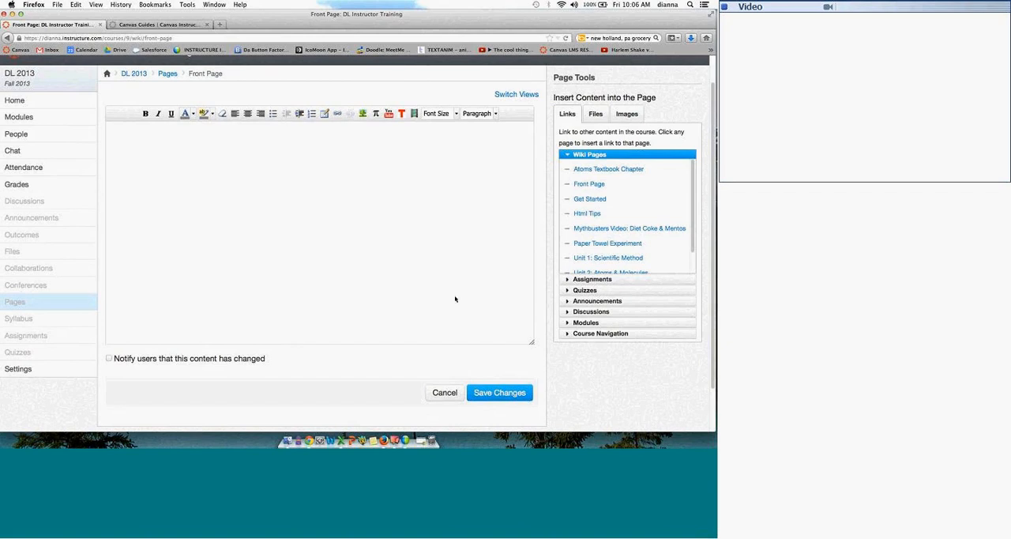
click(443, 393)
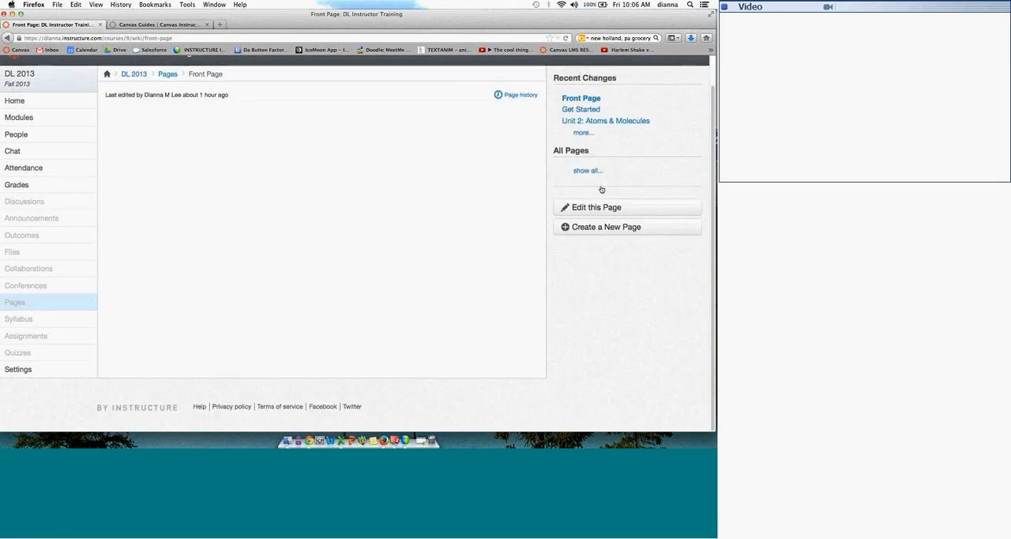
Step: Create a new course page named UW
click(598, 227)
click(605, 246)
text(U)
key(BackSpace)
text(UW)
click(677, 249)
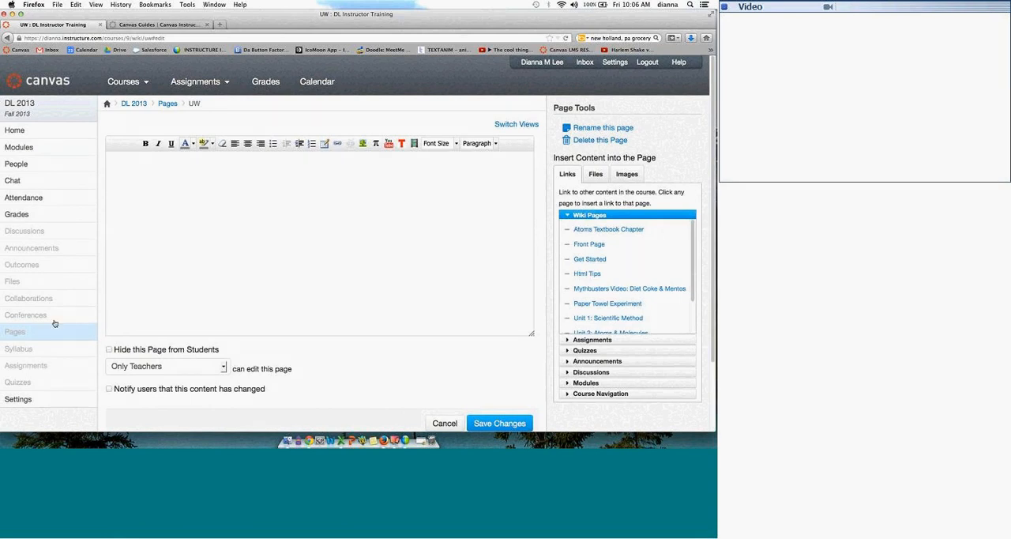
Step: Choose Teacher and Students as the editors of the UW page, and cancel the page edit
click(218, 363)
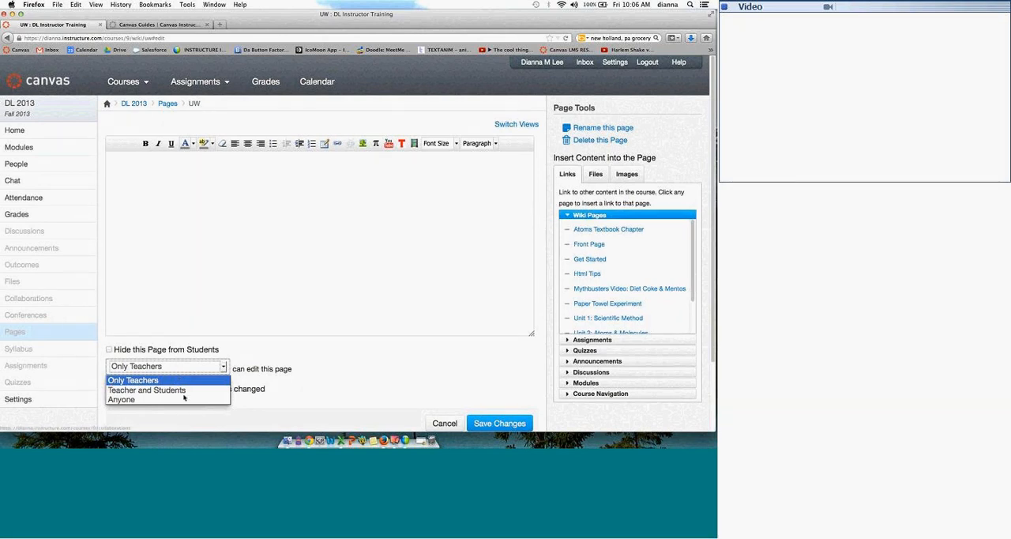
click(185, 390)
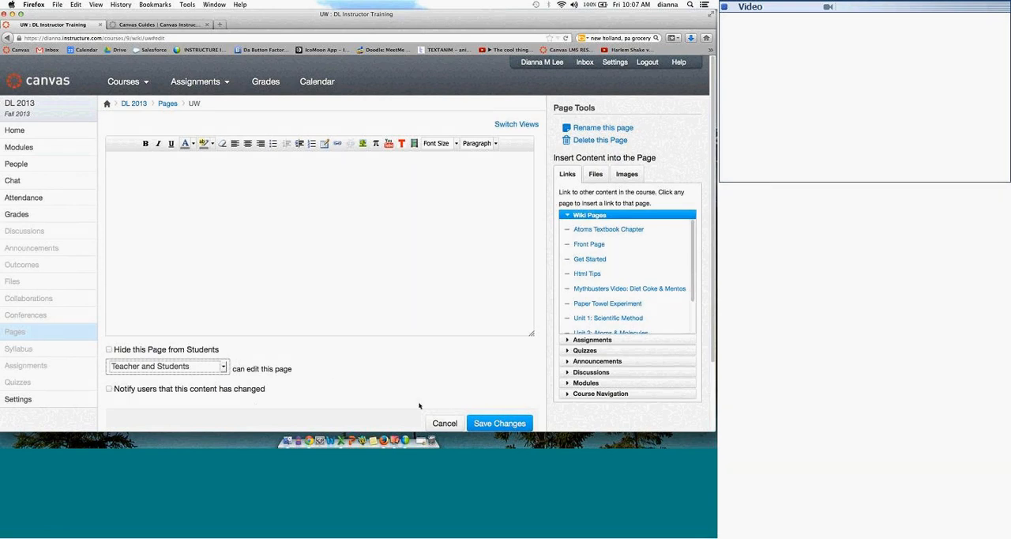
click(439, 423)
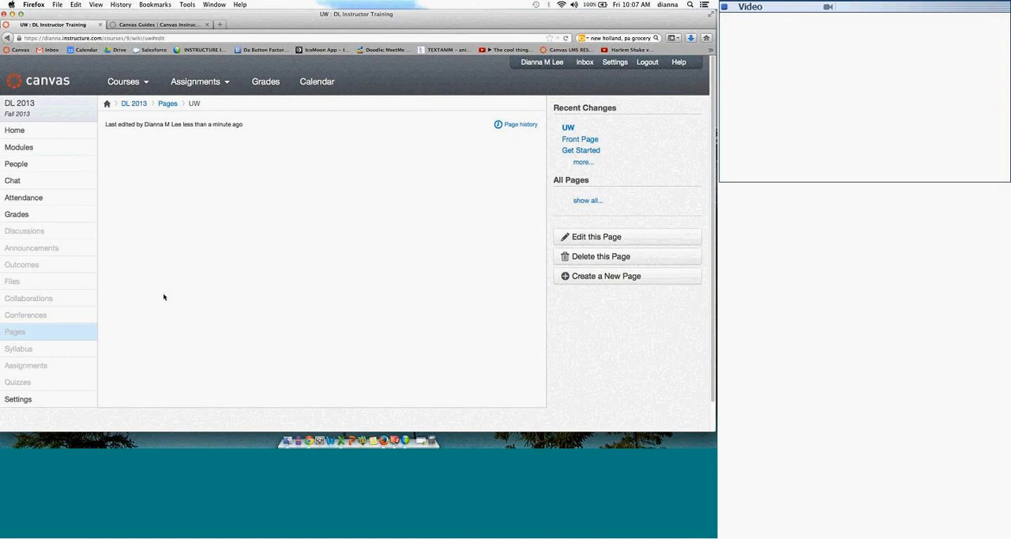
Step: Open the course's Apps settings and view the details of the Cranium Cafe app
click(39, 398)
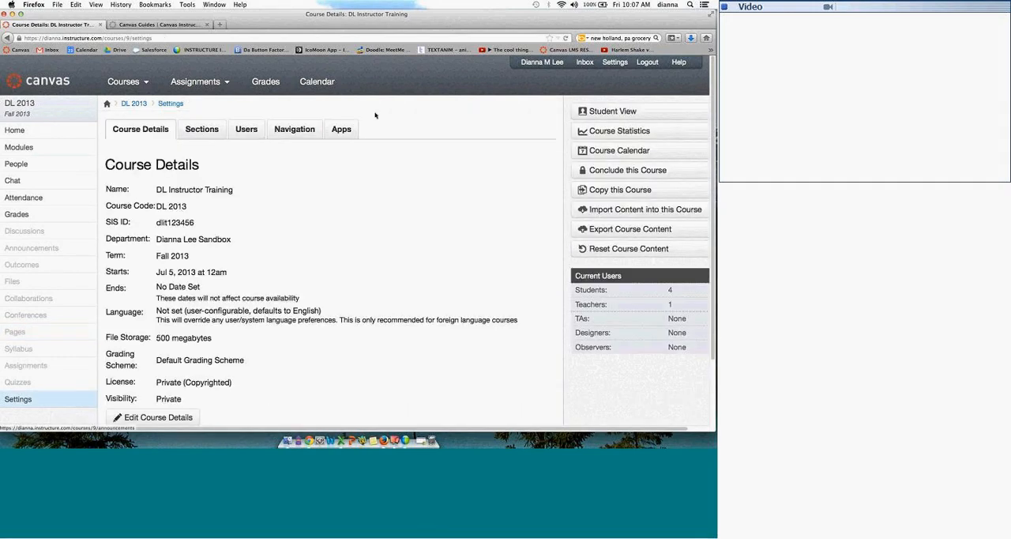
click(344, 131)
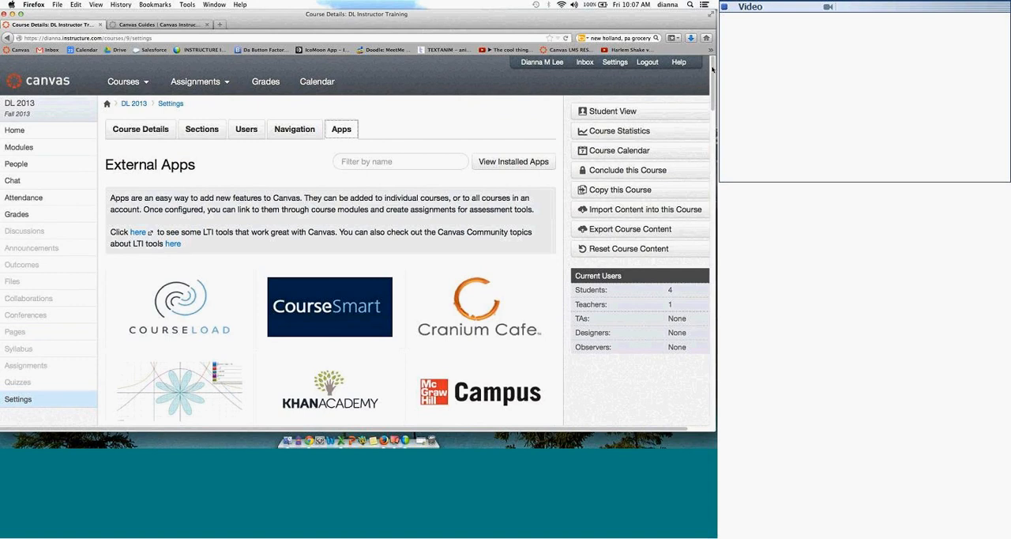
scroll(432, 209, down, 3)
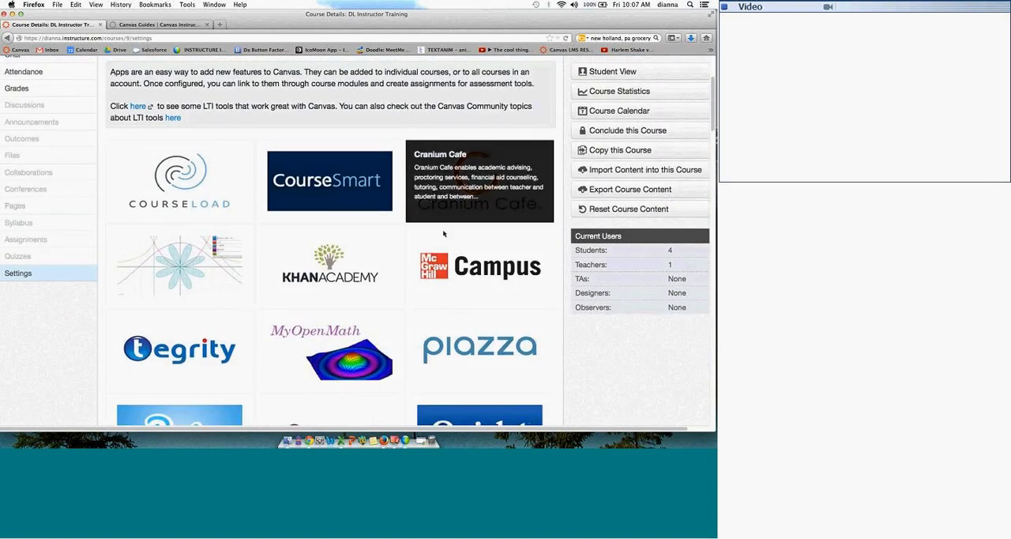
click(438, 219)
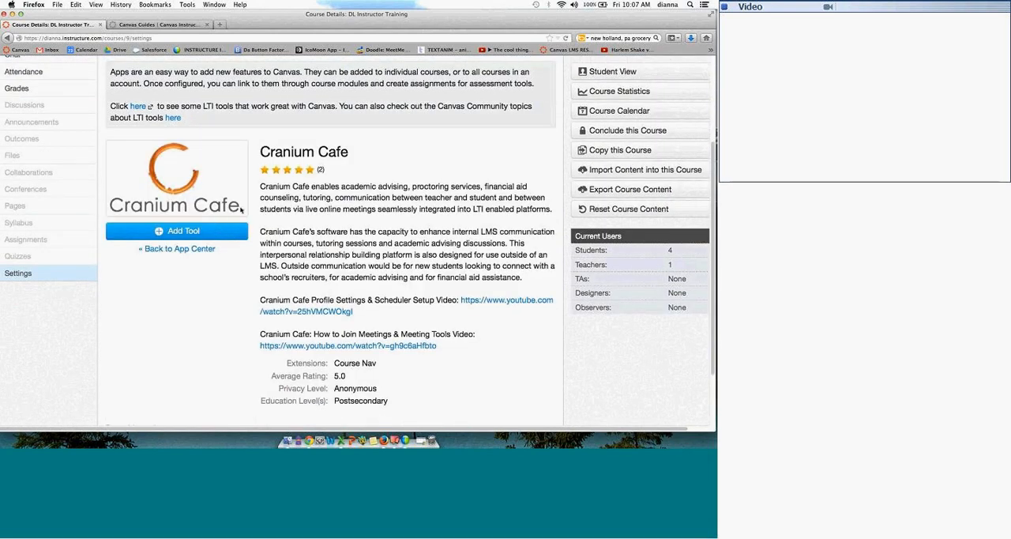
Step: Check the consumer key field required for adding Cranium Cafe, close the form, and return to the App Center
click(176, 231)
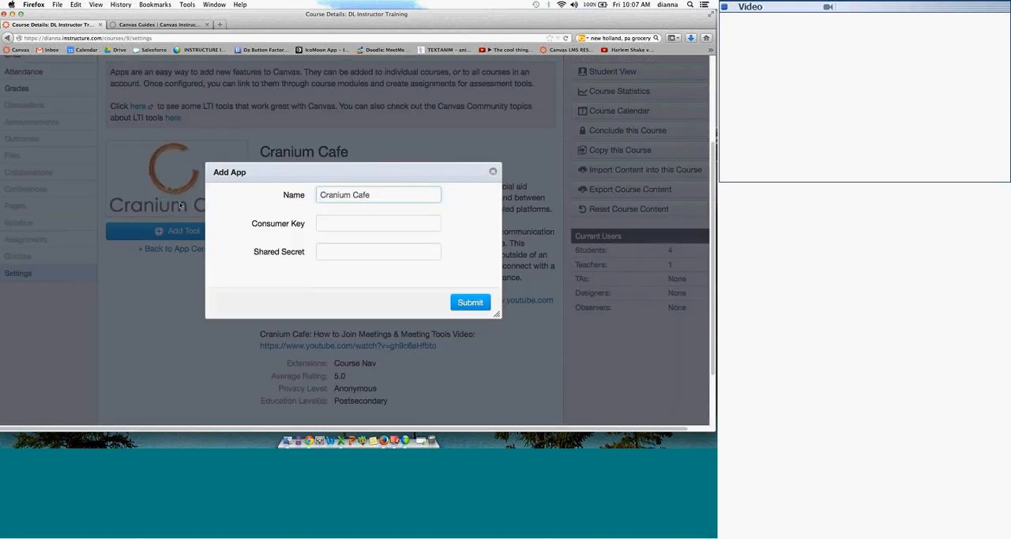
drag(248, 226, 327, 223)
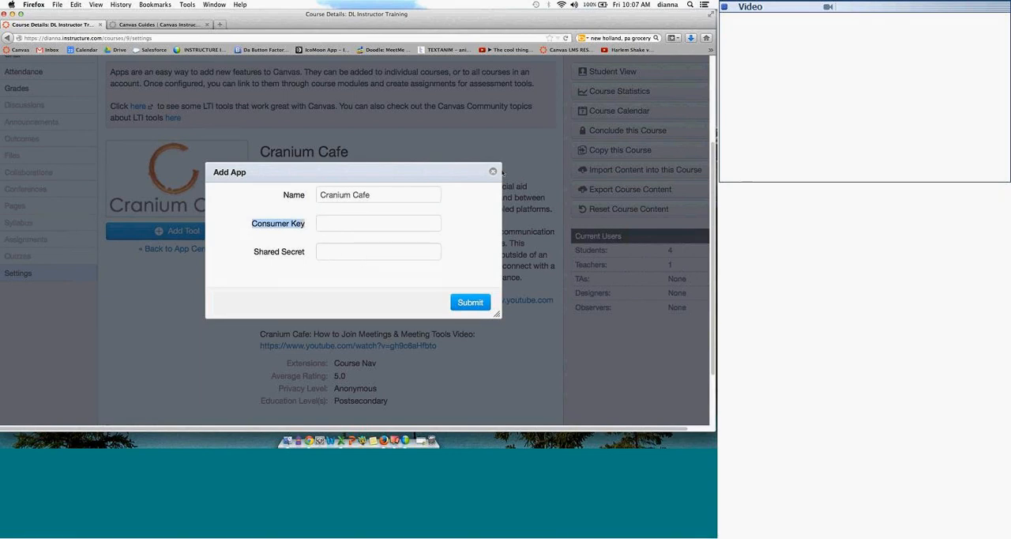
click(493, 172)
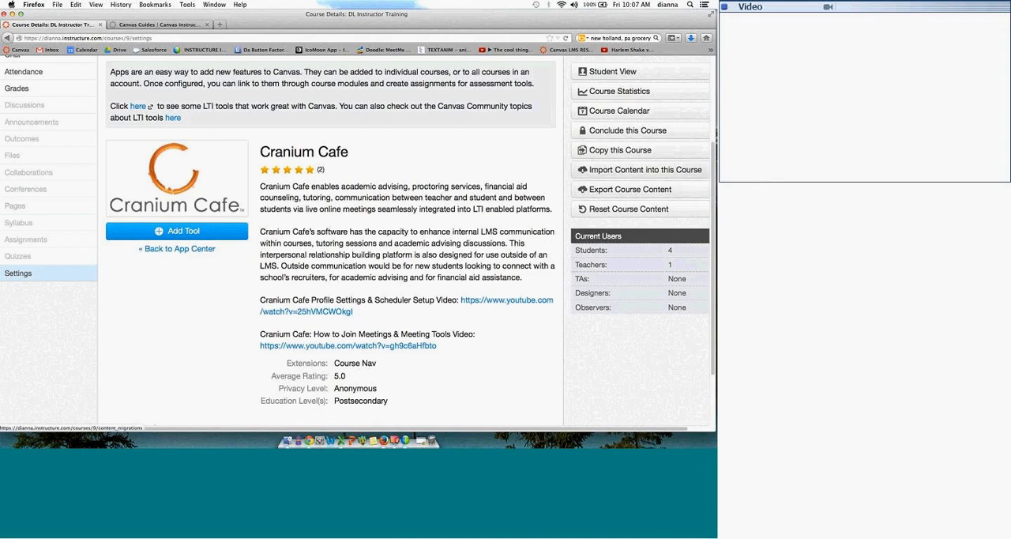
scroll(713, 111, up, 3)
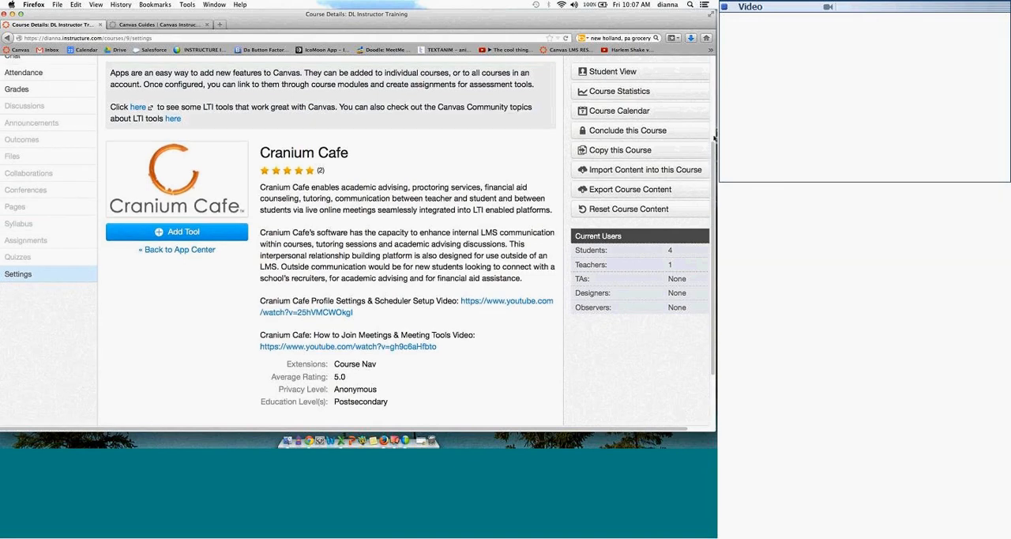
click(427, 120)
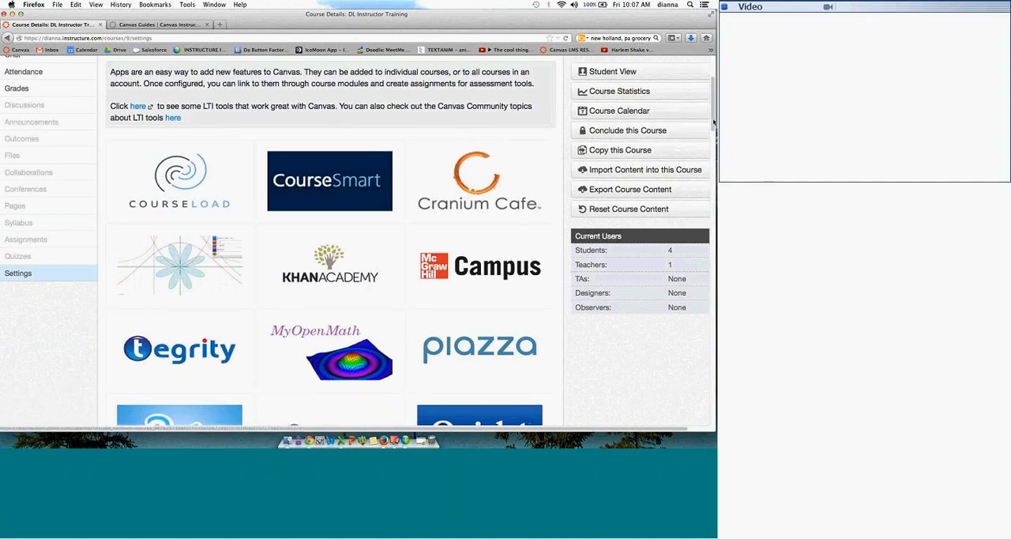
Step: Find the TED Ed app in the App Center and add it to the course
scroll(713, 136, down, 2)
scroll(713, 136, down, 10)
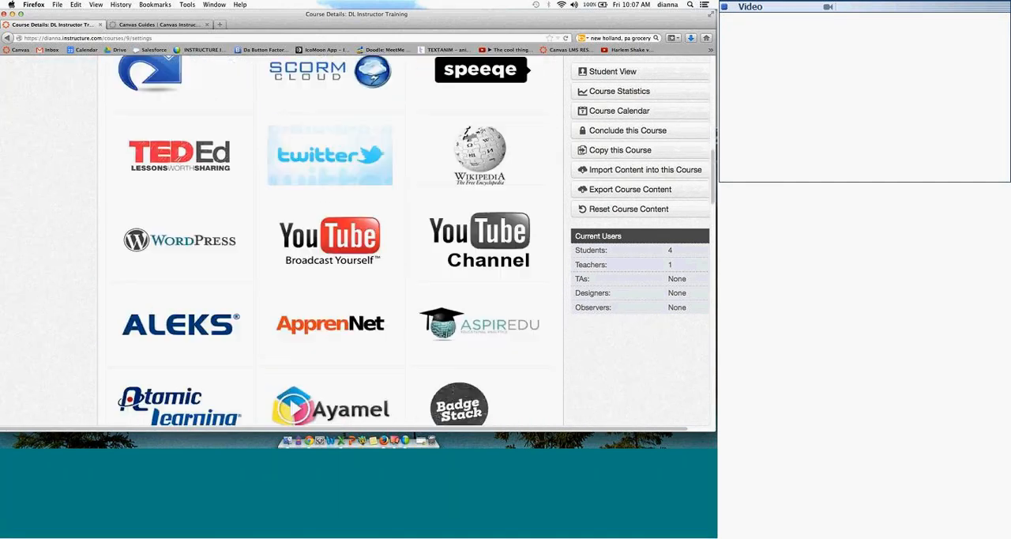
click(221, 168)
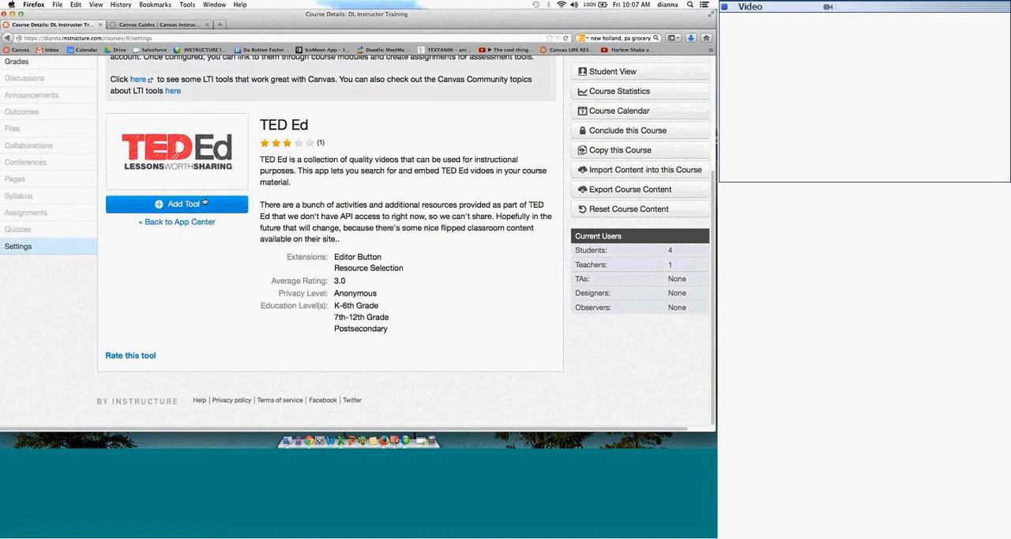
click(181, 204)
click(458, 268)
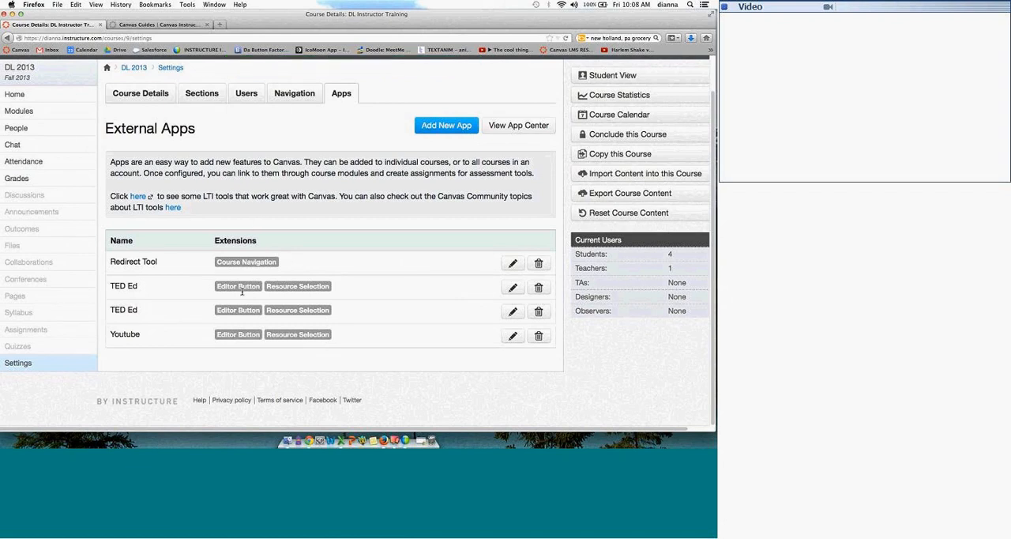
Step: Delete the duplicate TED Ed entry and the Redirect Tool from the course's installed external apps
click(543, 290)
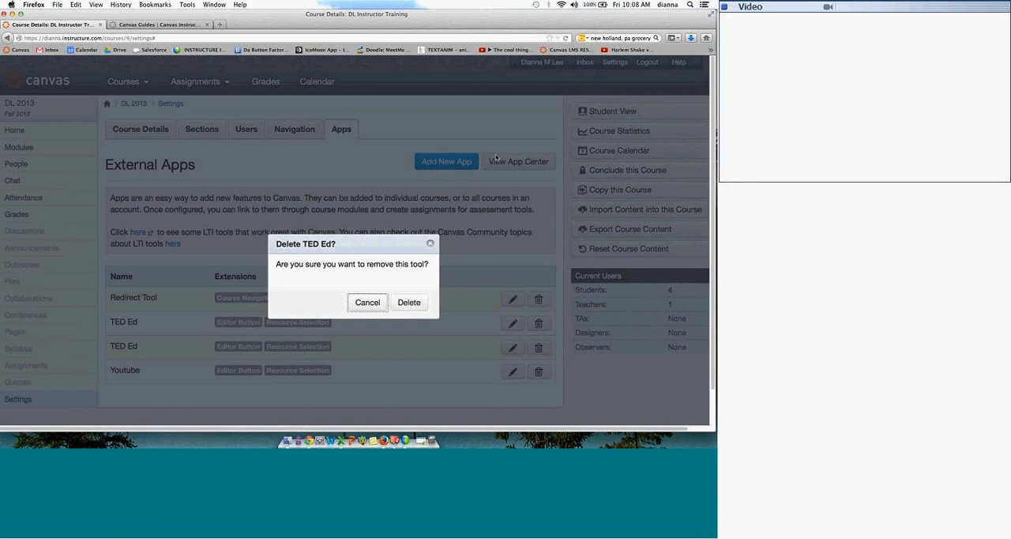
click(410, 303)
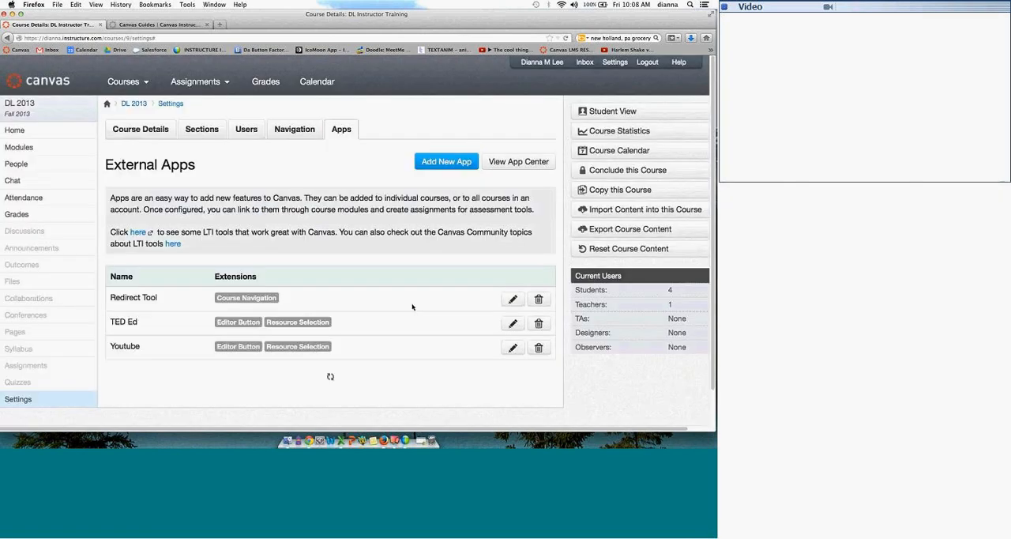
click(544, 301)
click(409, 267)
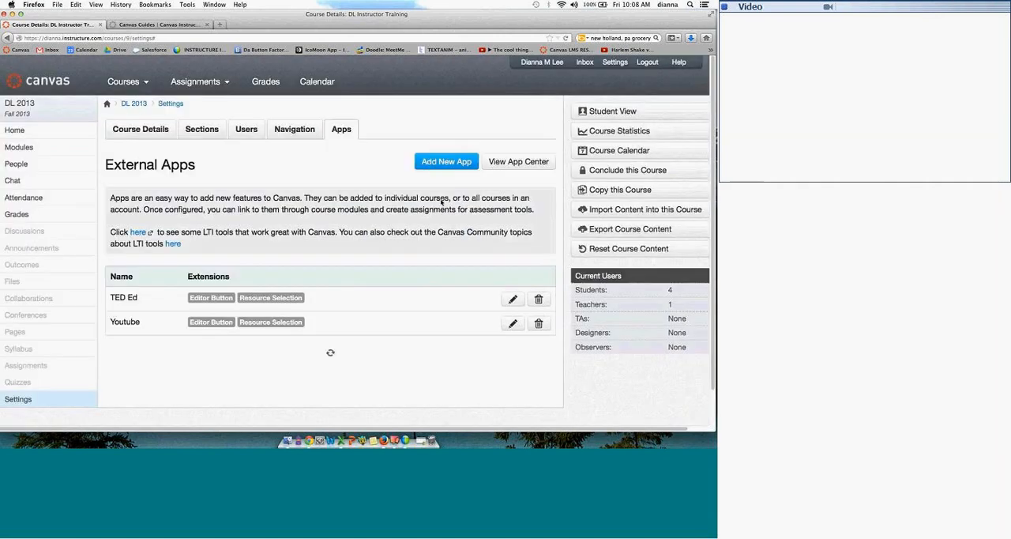
Step: Review the blank manual configuration form for adding a new external app and close it without submitting
click(456, 164)
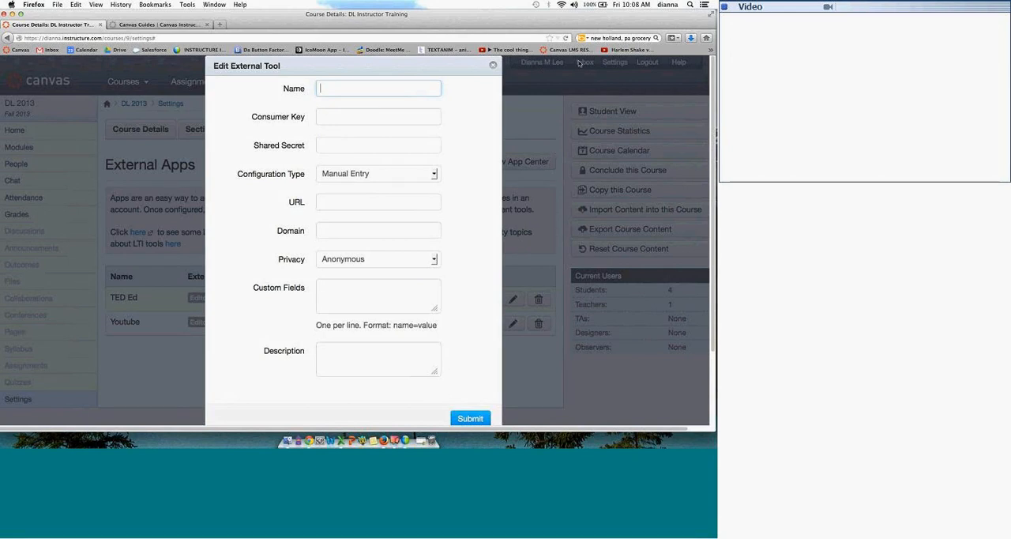
click(493, 65)
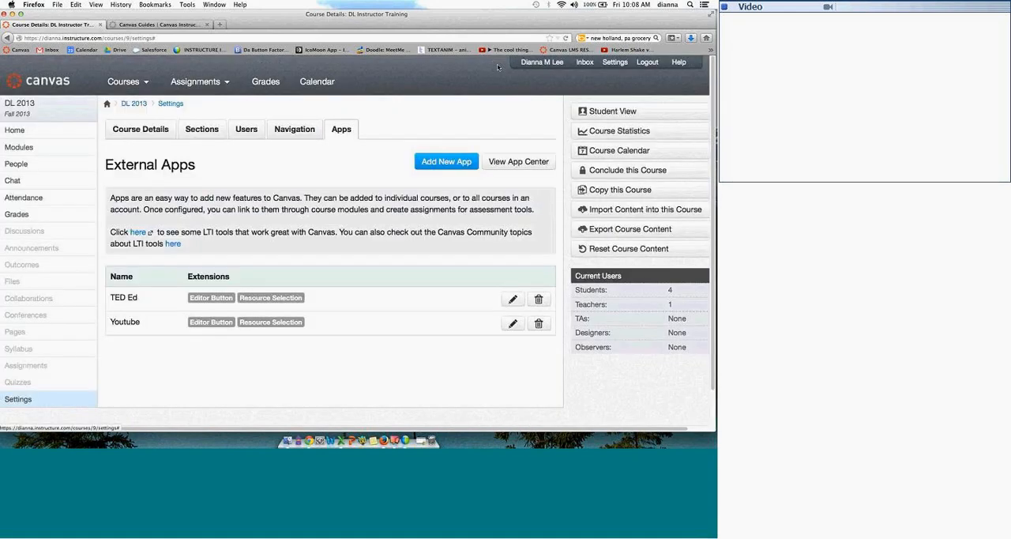
click(464, 162)
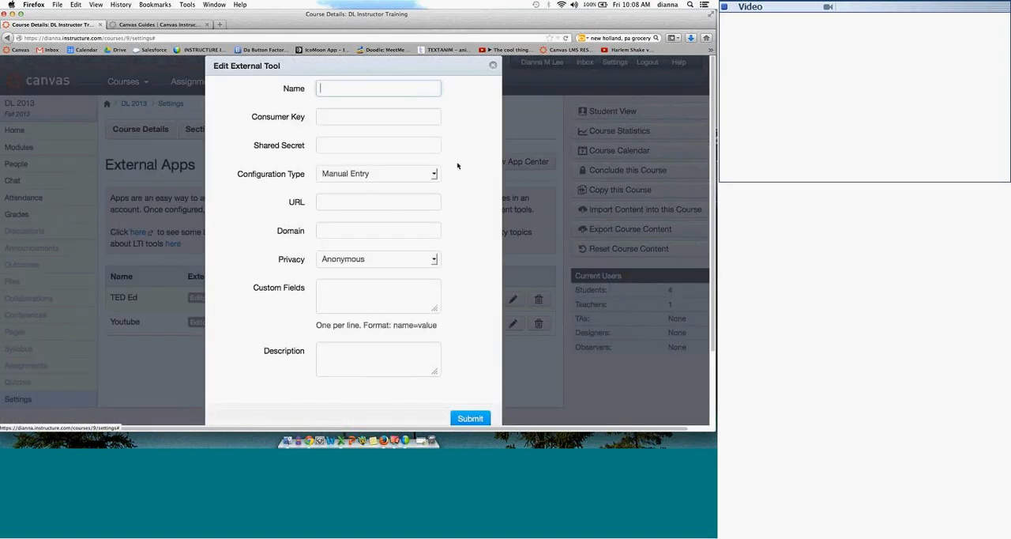
click(492, 66)
Step: Find the Redirect Tool in the App Center and open its details
click(505, 166)
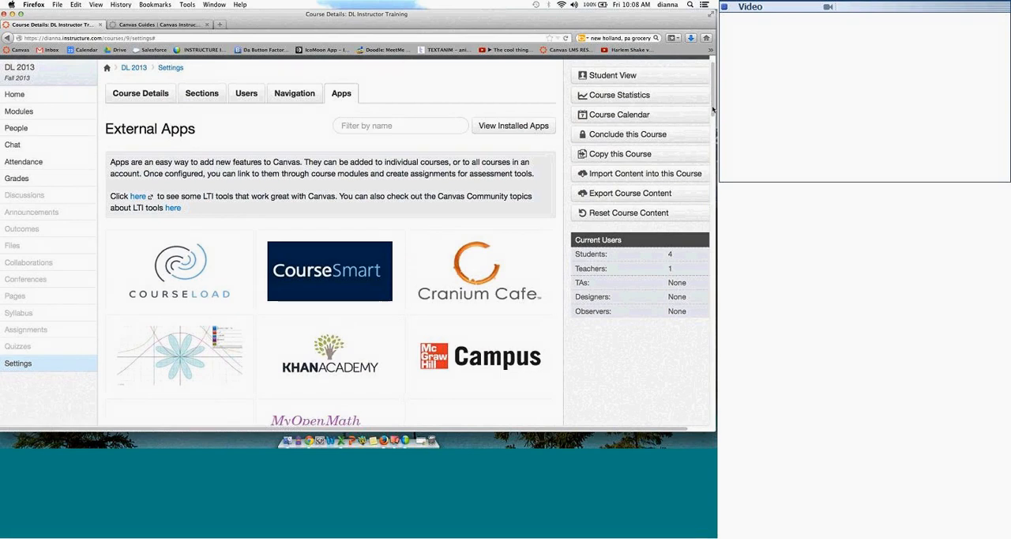
scroll(713, 109, down, 1)
scroll(713, 110, down, 5)
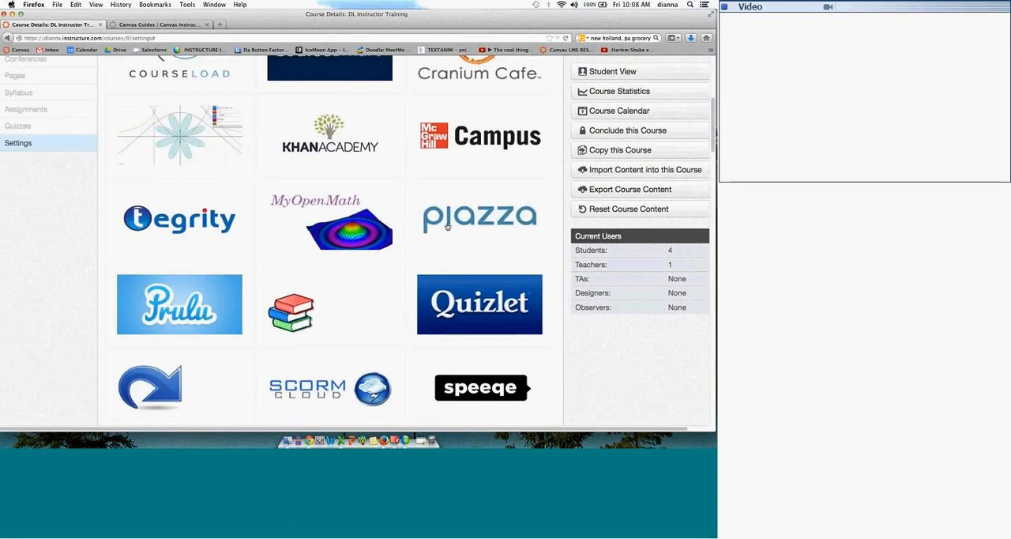
click(155, 318)
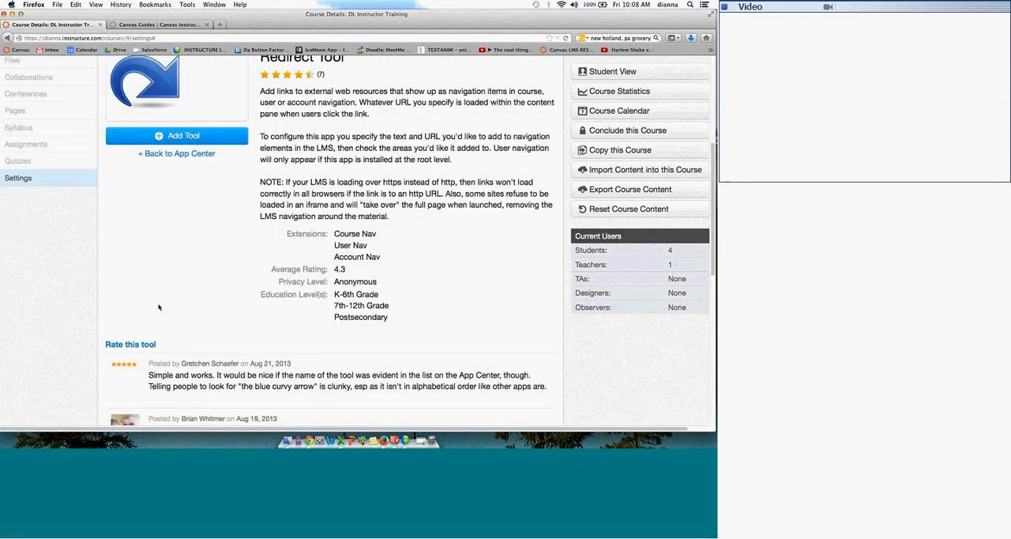
Step: Try the Redirect Tool's add form with Show in Course Navigation enabled, and close it without submitting
click(161, 138)
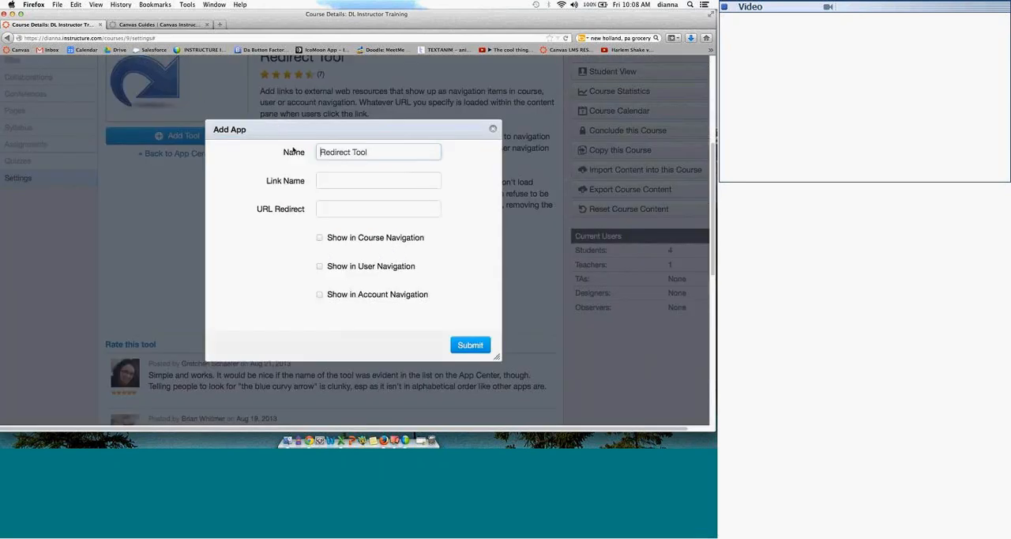
click(393, 175)
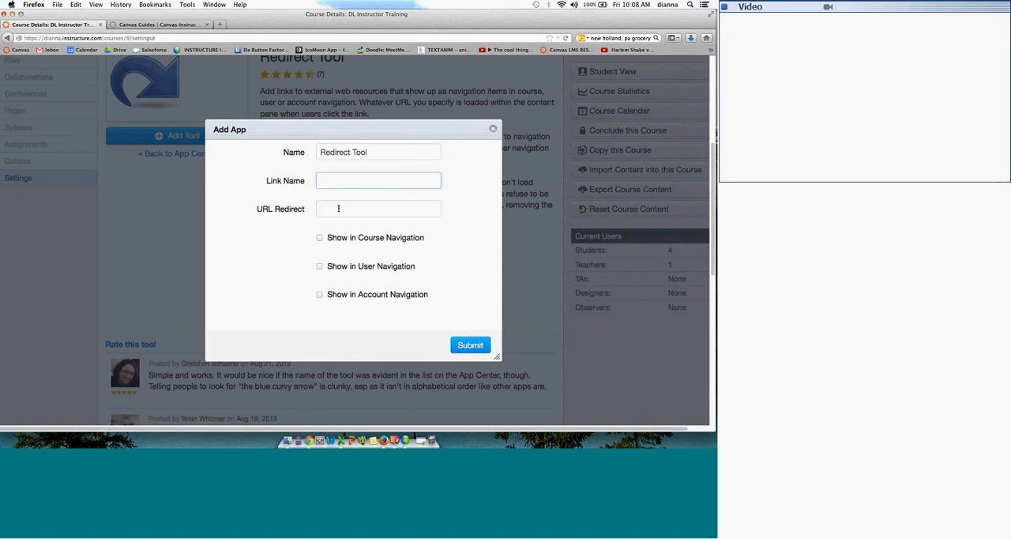
click(321, 237)
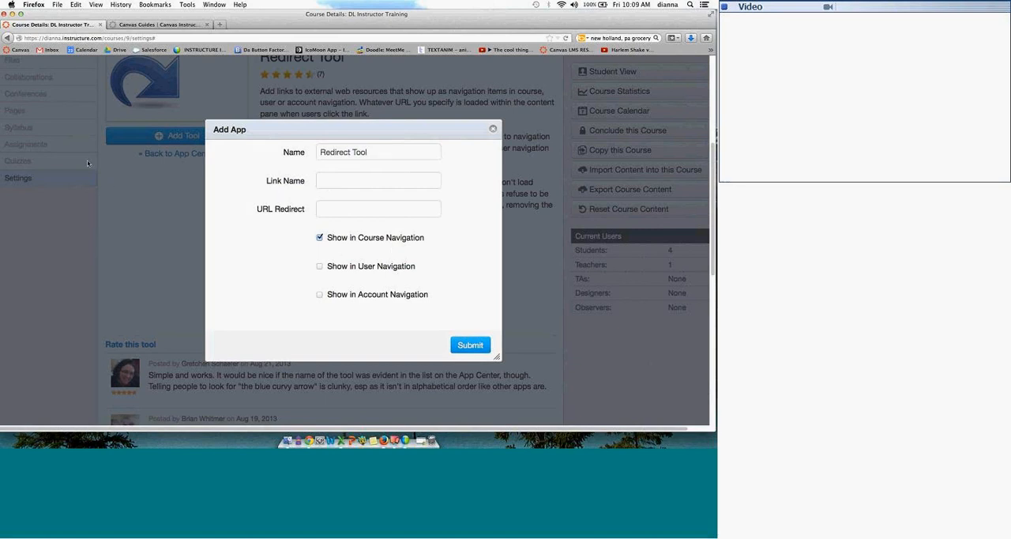
click(493, 128)
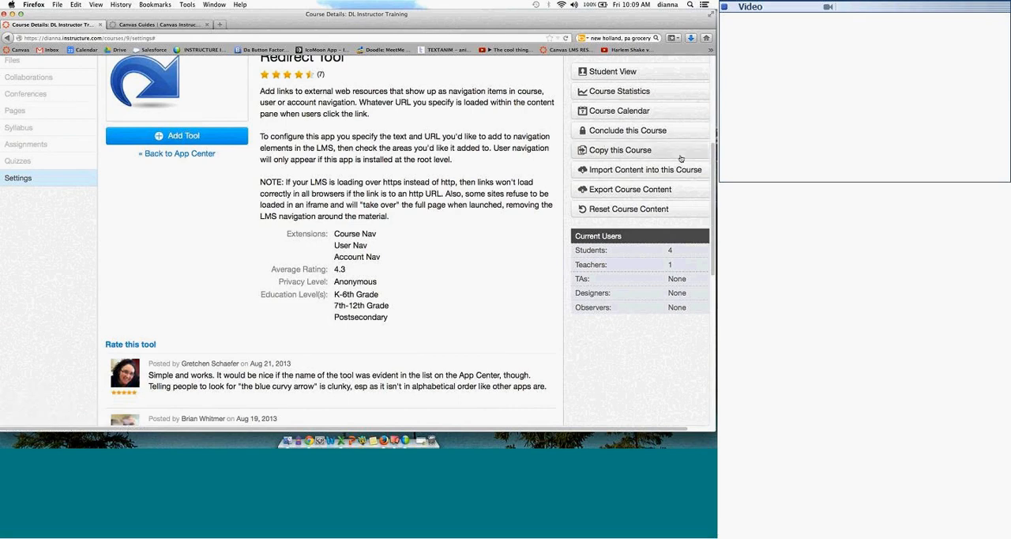
Step: Return to the course's installed external apps and examine the extensions of the TED Ed entry
scroll(711, 136, up, 1)
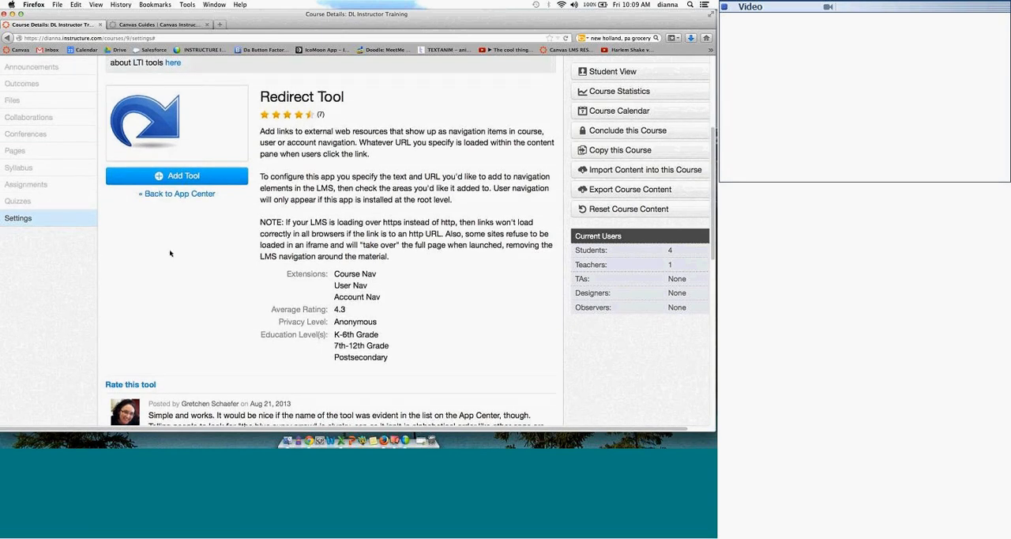
scroll(171, 253, up, 5)
click(519, 151)
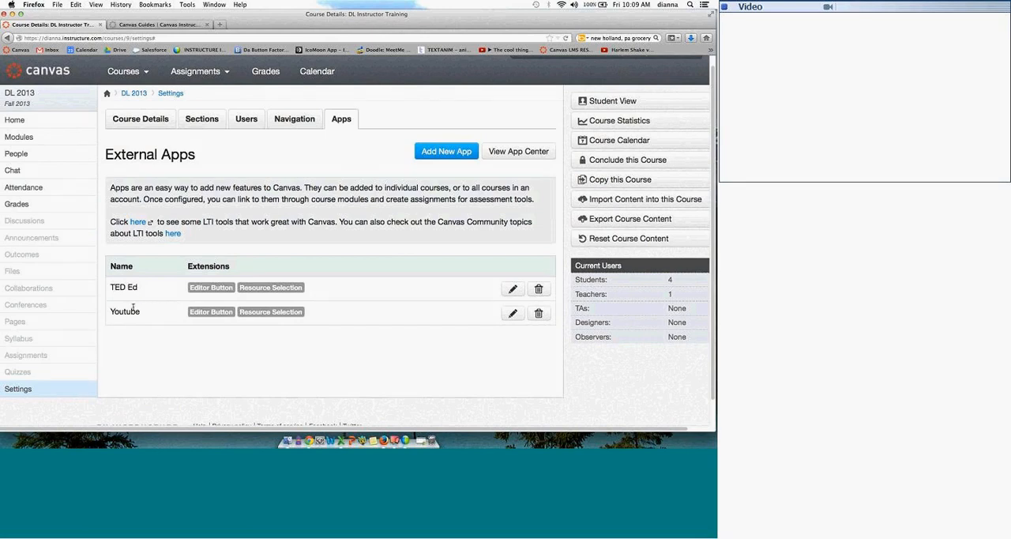
mouse_move(213, 289)
Step: Change the course home page layout to the Assignments with Syllabus
click(31, 121)
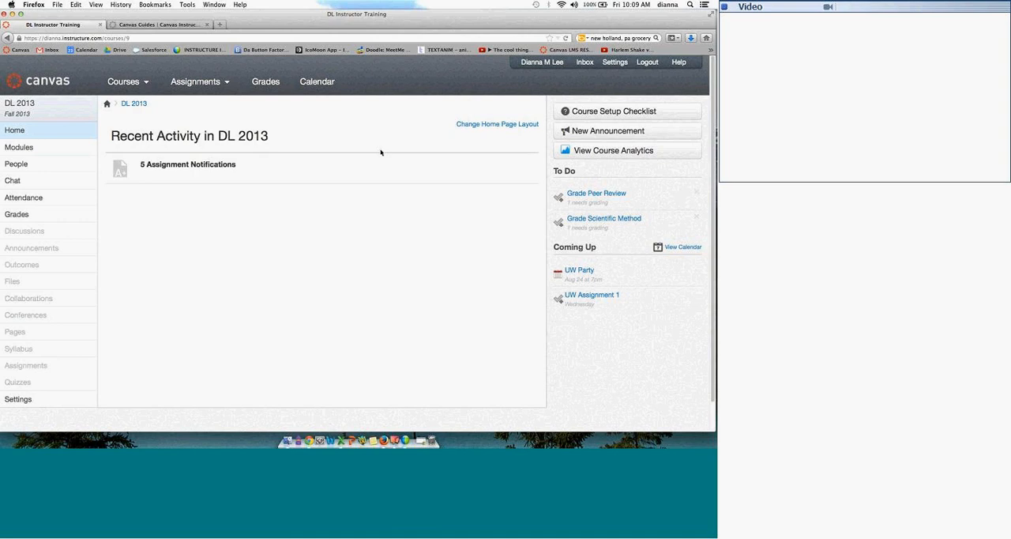
click(497, 125)
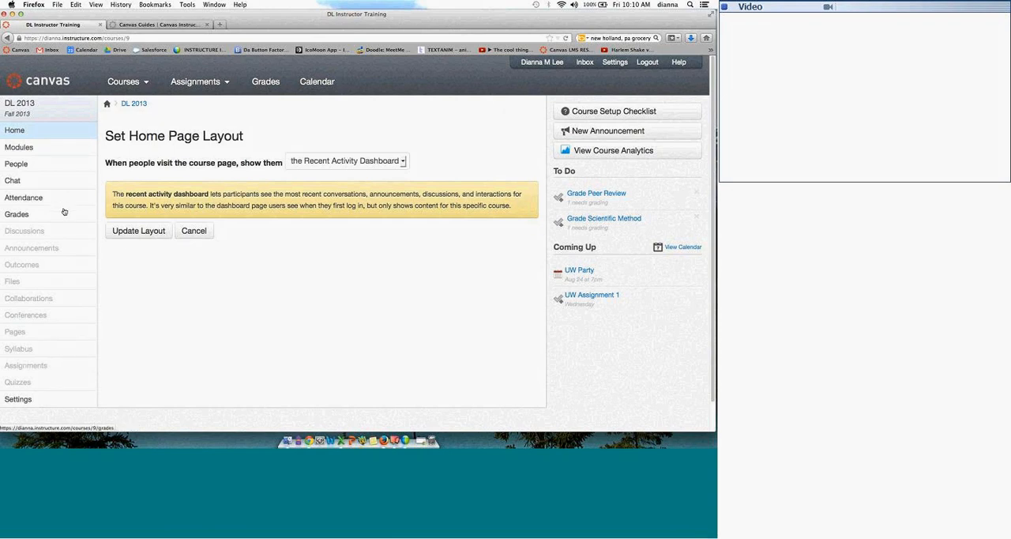
click(404, 162)
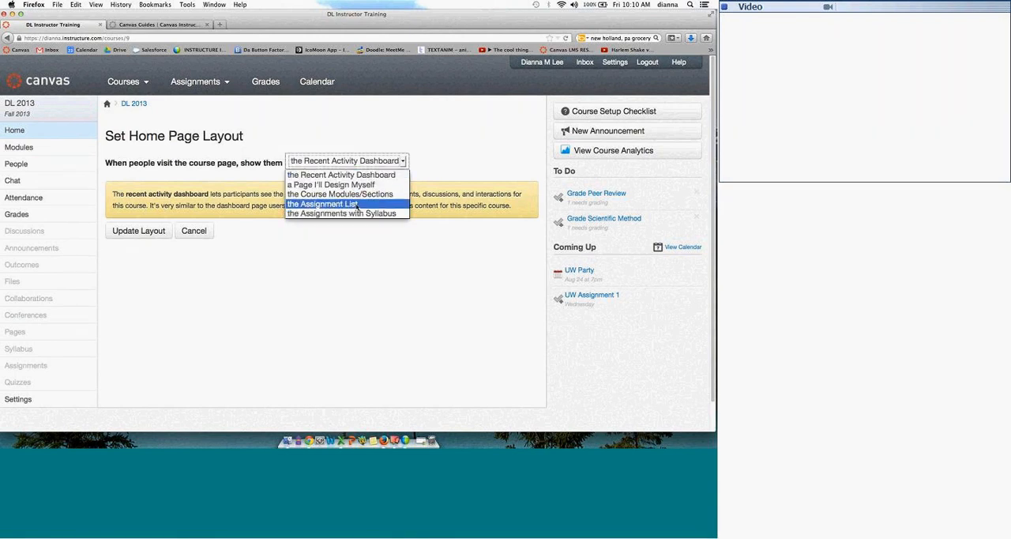
click(352, 214)
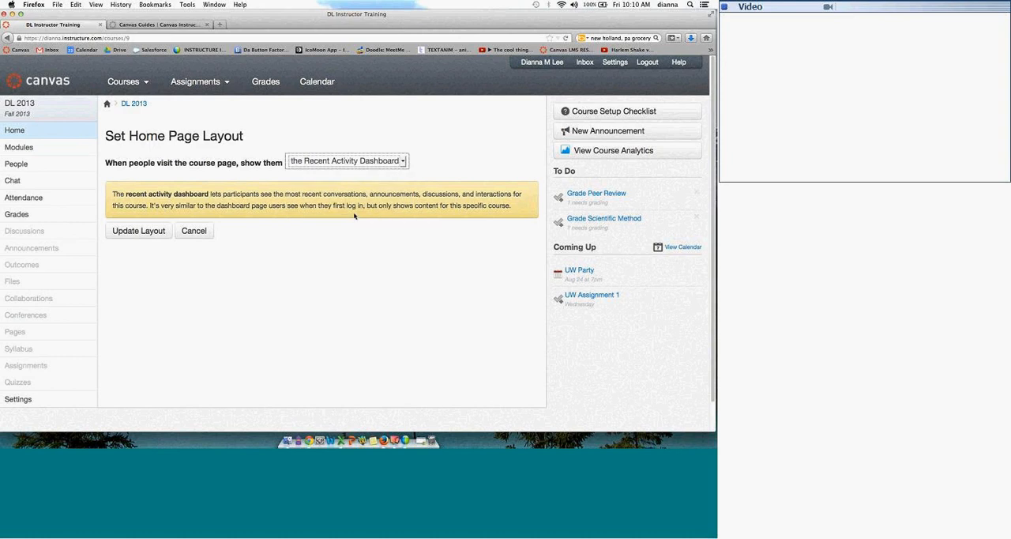
click(154, 230)
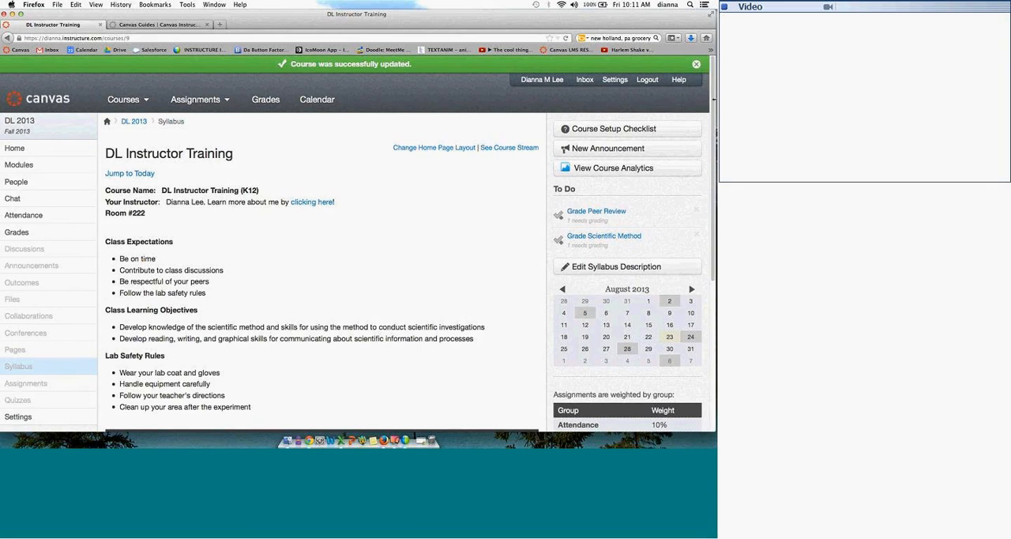
Step: Review the syllabus home page, including the course description, dated assignment list and assignment group weights
scroll(704, 173, down, 2)
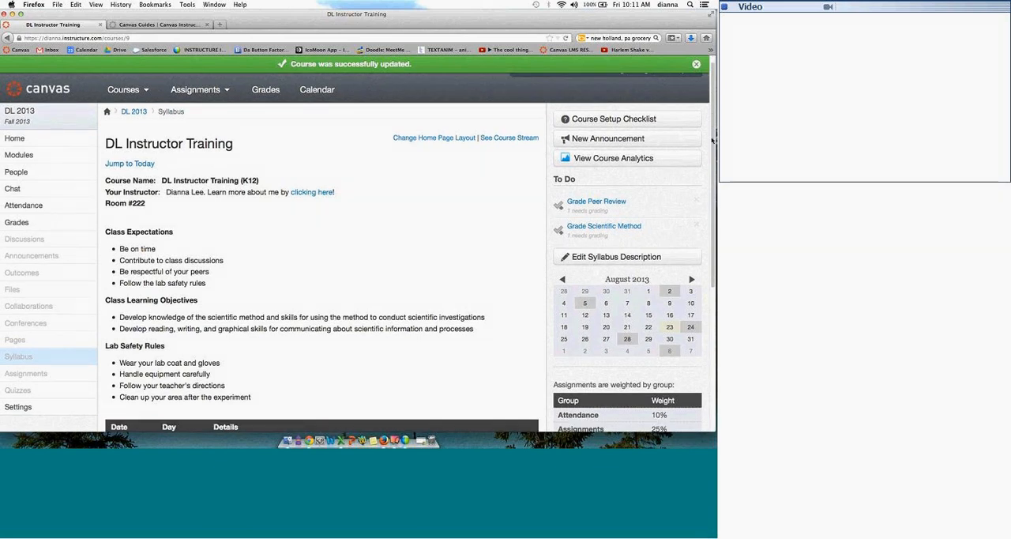
scroll(704, 174, down, 1)
scroll(704, 173, down, 3)
scroll(697, 209, down, 7)
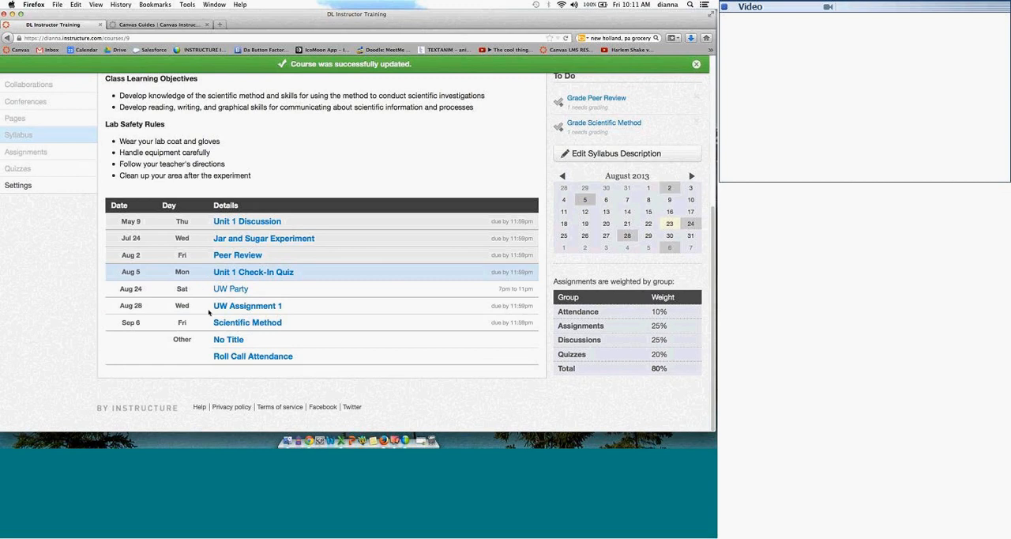
scroll(208, 312, up, 1)
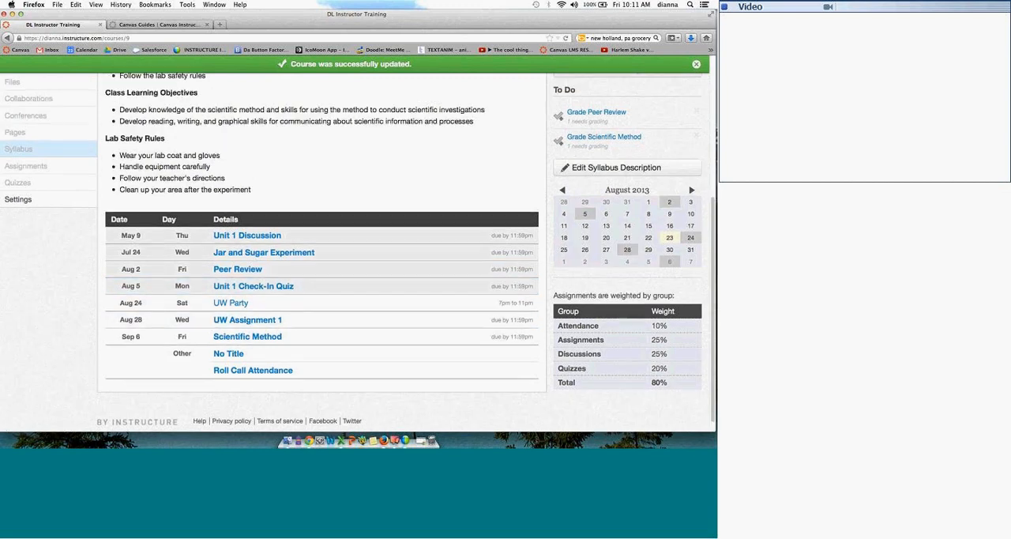
drag(713, 201, 712, 82)
scroll(24, 364, up, 1)
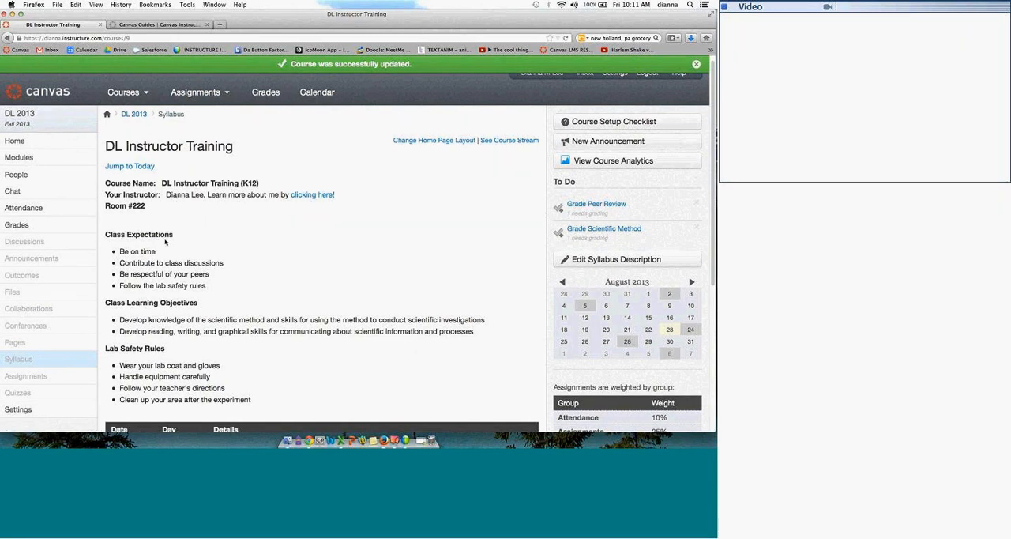
Step: Change the course home page layout to a Page I'll Design Myself
click(32, 142)
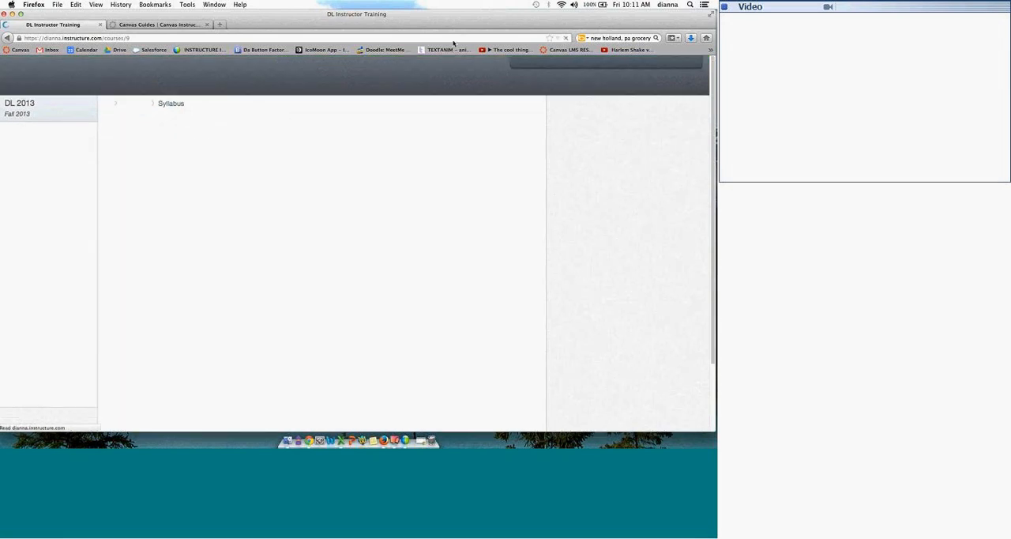
click(438, 130)
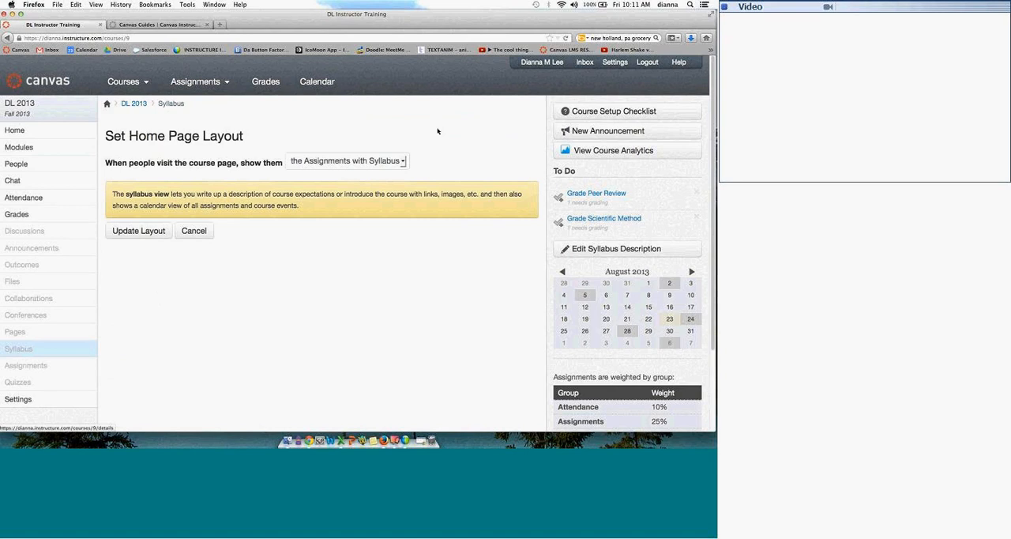
click(378, 157)
click(380, 185)
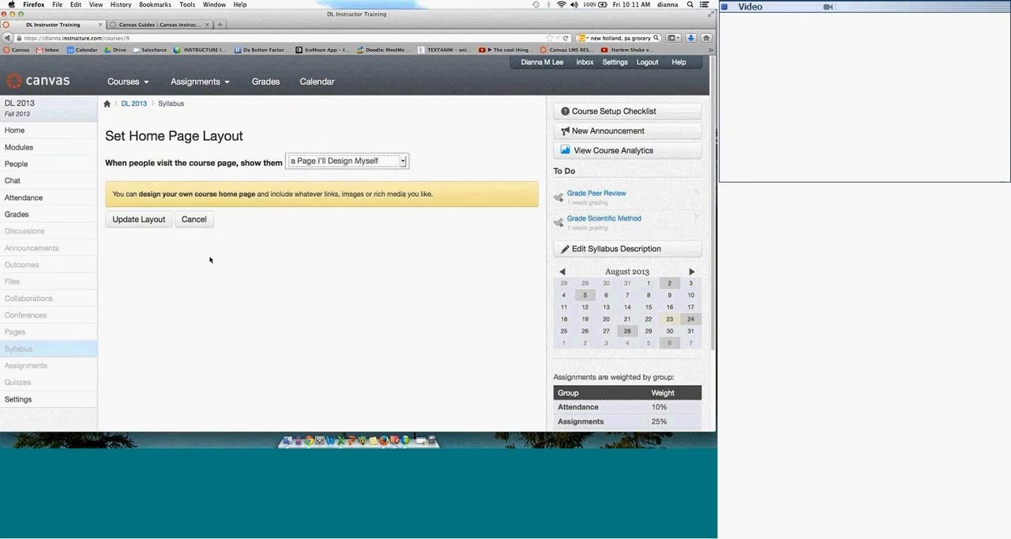
click(147, 220)
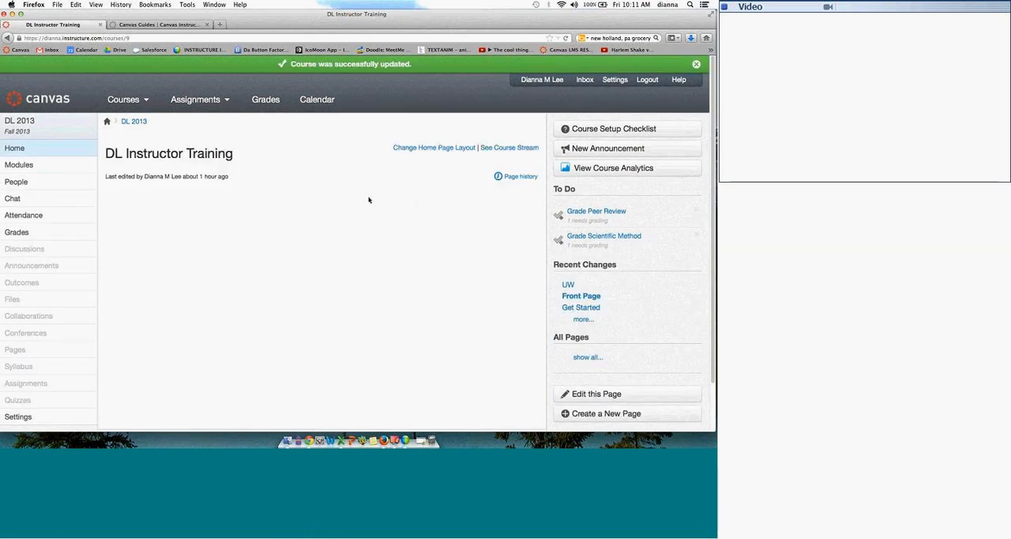
Step: View the course stream, then return to the home page by reapplying the self-designed page layout
click(509, 148)
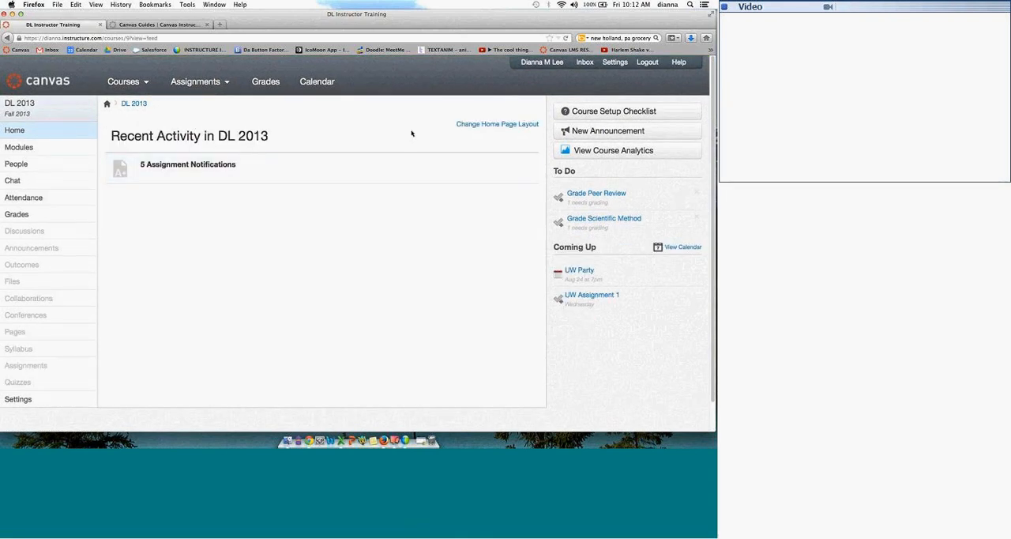
click(482, 125)
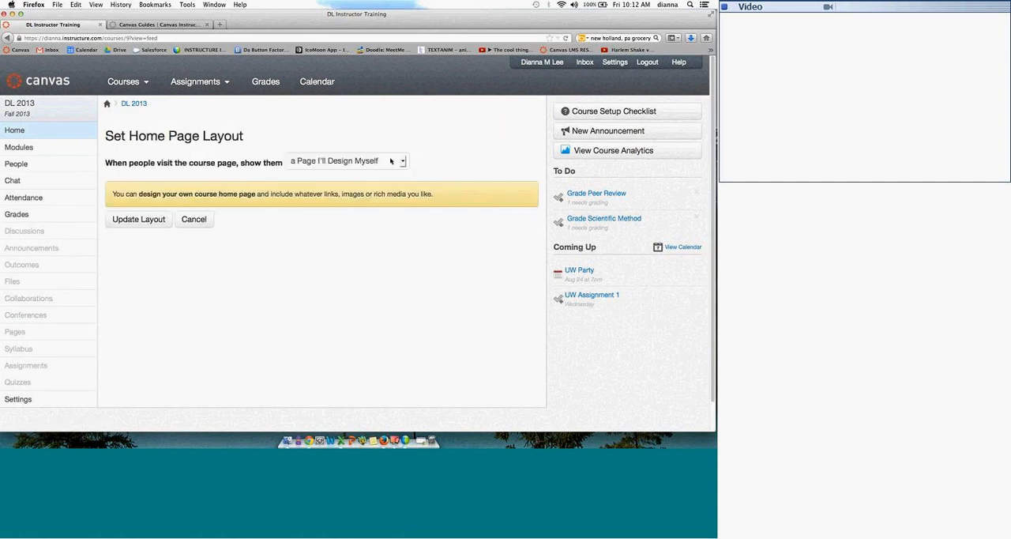
click(134, 223)
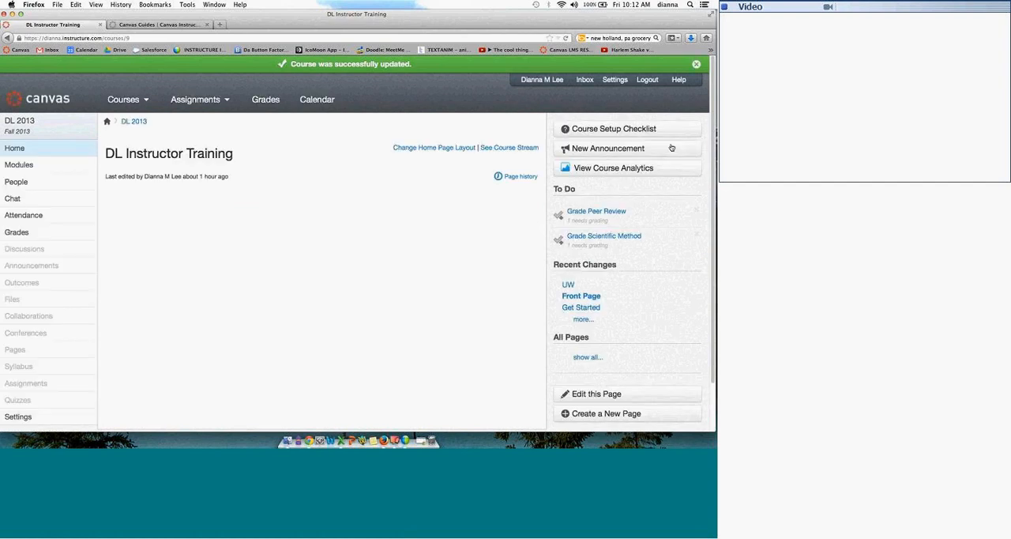
Step: Open the course home page for editing and enter the heading text "Announcements" followed by a new line
drag(505, 13, 505, 32)
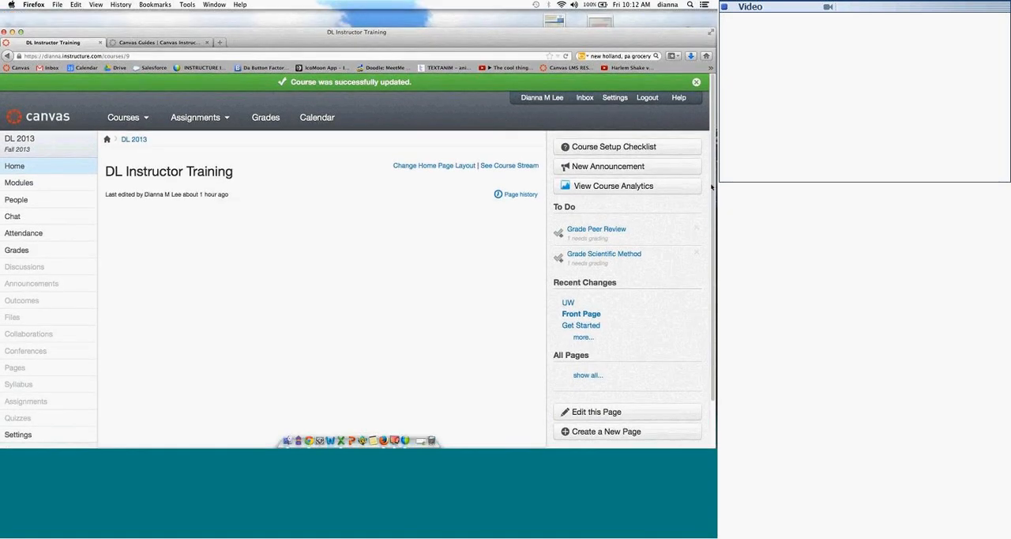
scroll(711, 187, down, 2)
click(593, 343)
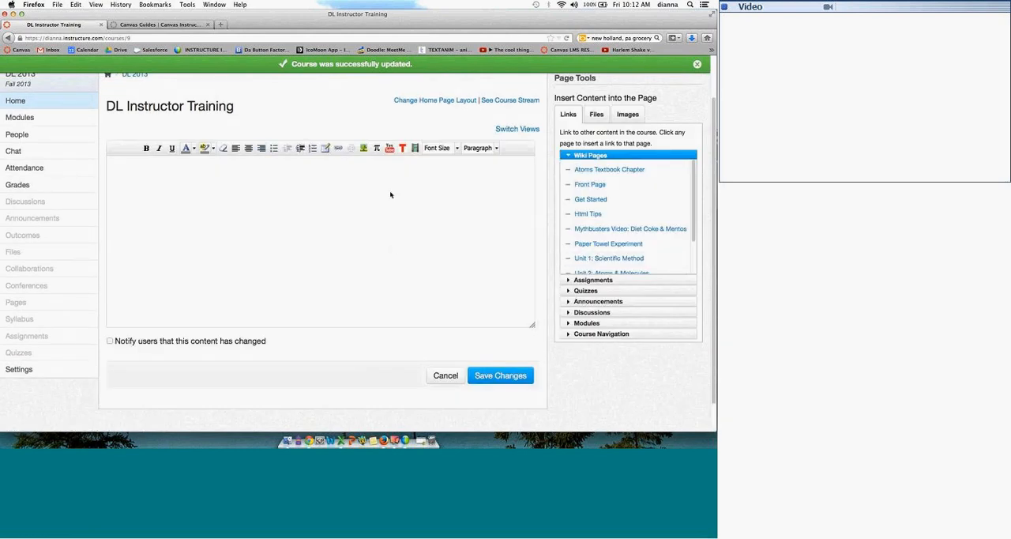
click(194, 151)
click(286, 198)
text(Announcements)
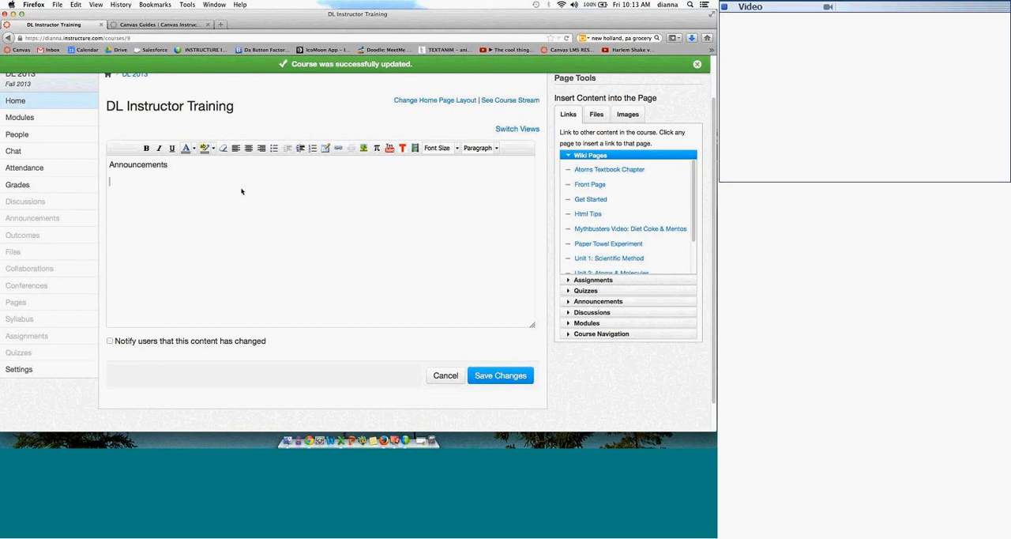
Step: Format the "Announcements" heading with red text, font size 5 (18pt) and centered alignment
drag(177, 164, 102, 166)
click(194, 148)
click(184, 176)
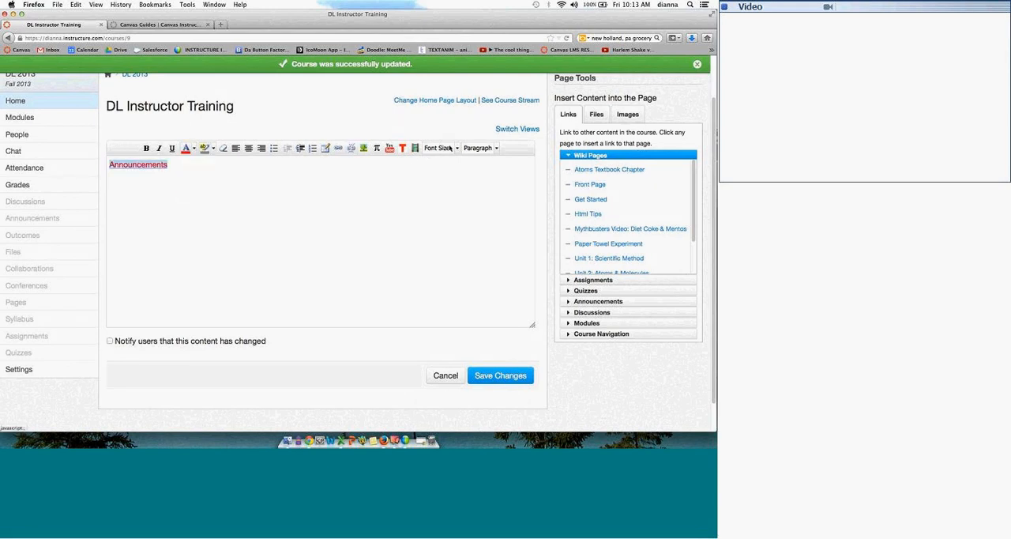
click(456, 151)
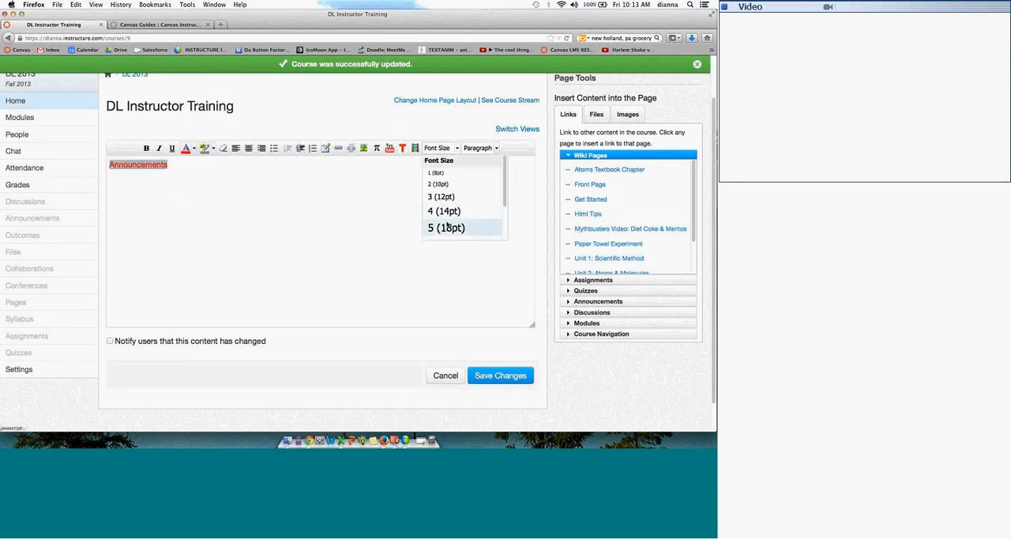
click(454, 228)
click(250, 149)
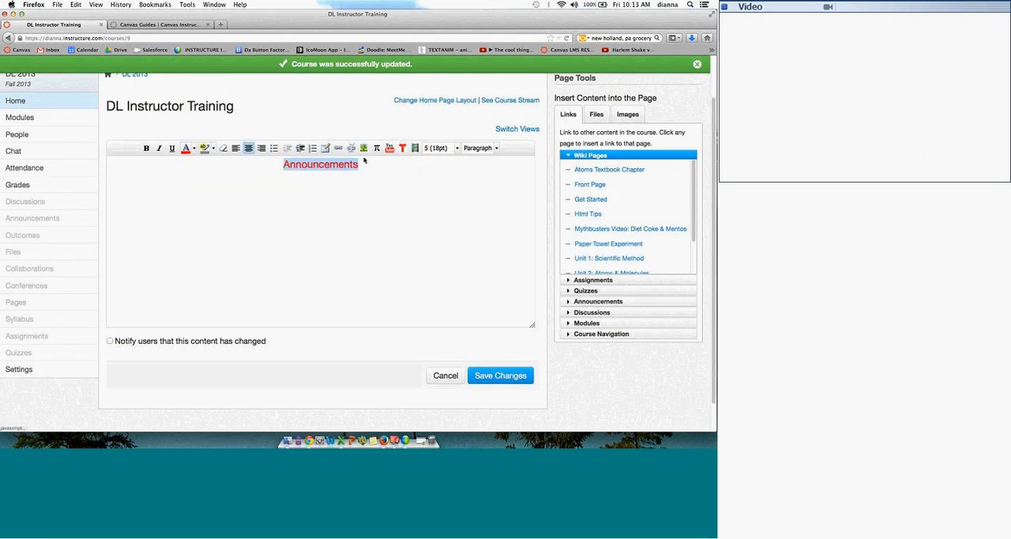
Step: Make the "Announcements" heading bold and link it to the course's Announcements List
click(146, 149)
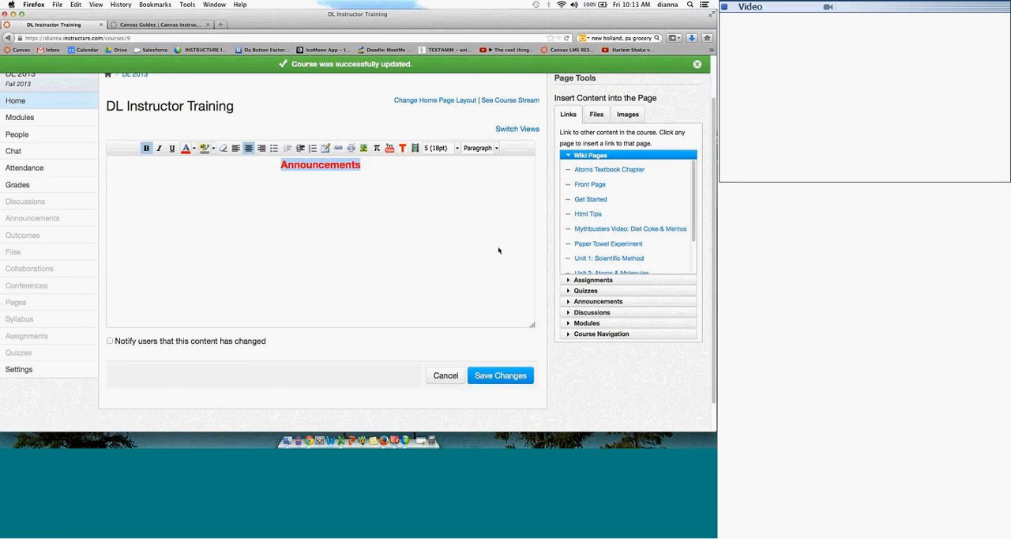
click(625, 302)
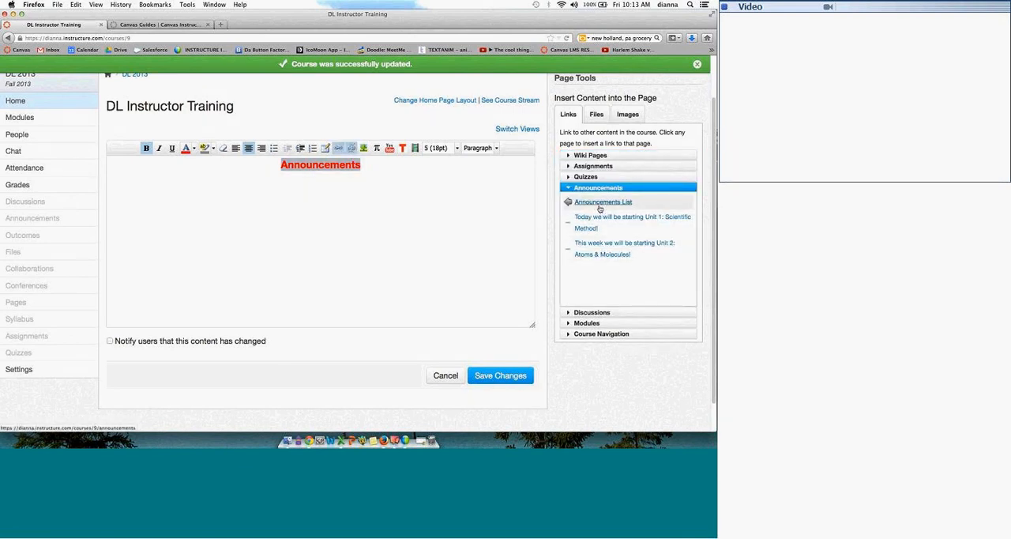
click(377, 200)
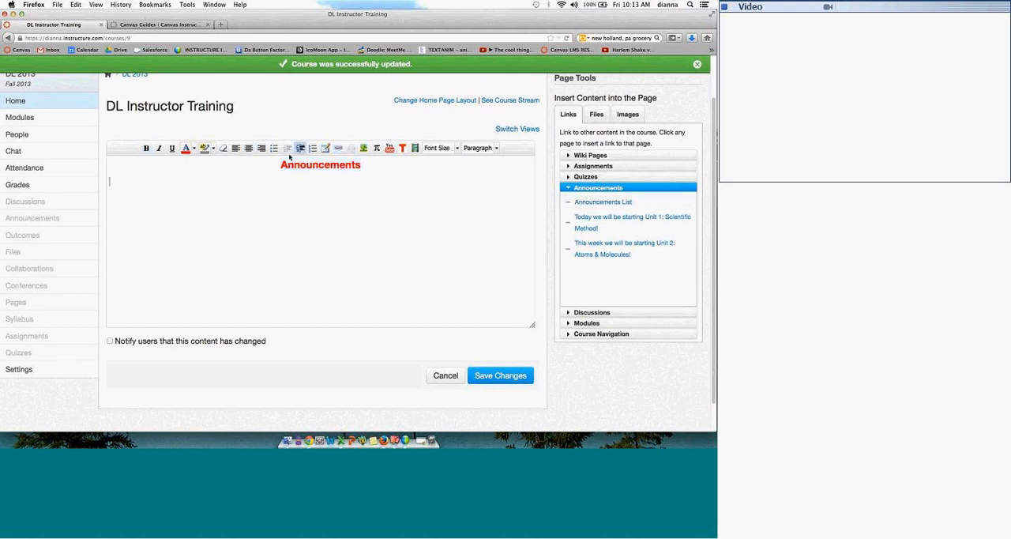
drag(280, 164, 373, 165)
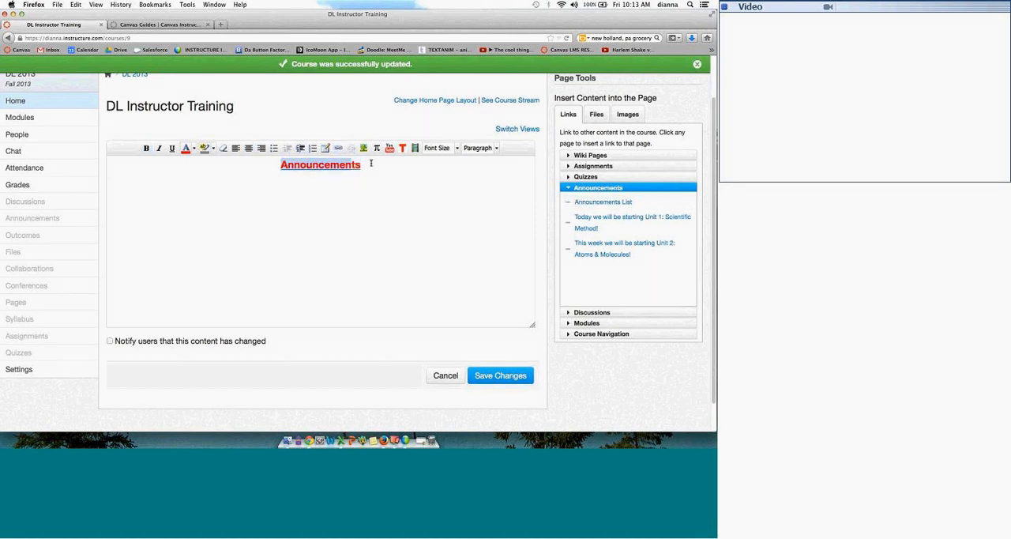
click(570, 202)
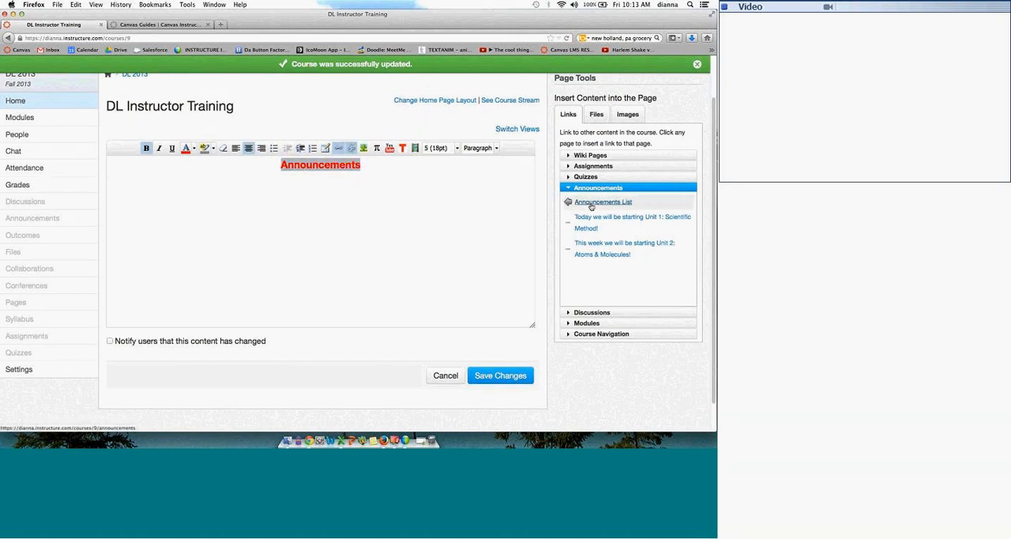
click(315, 194)
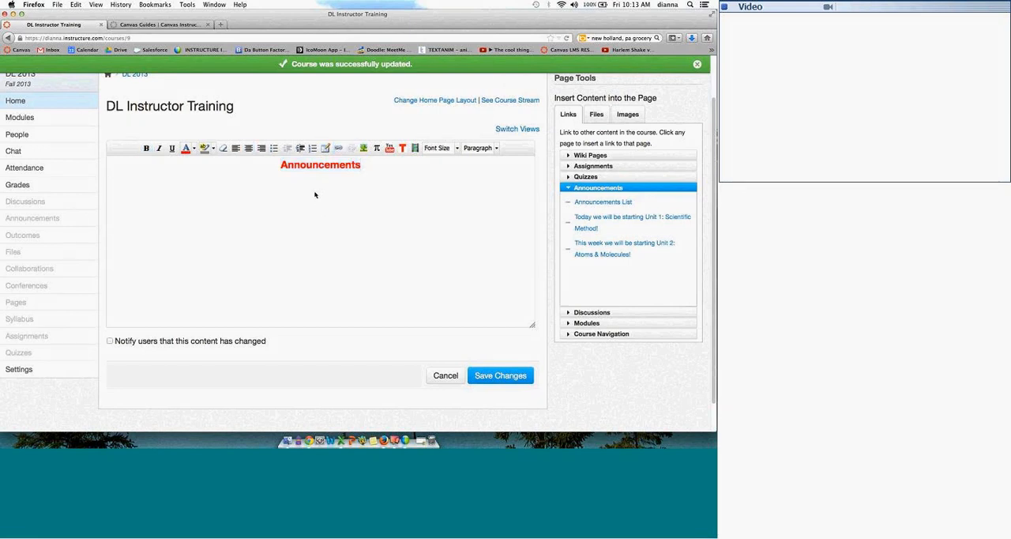
Step: Insert a table with 4 columns and 1 row below the "Announcements" heading and center it on the page
click(303, 167)
click(327, 149)
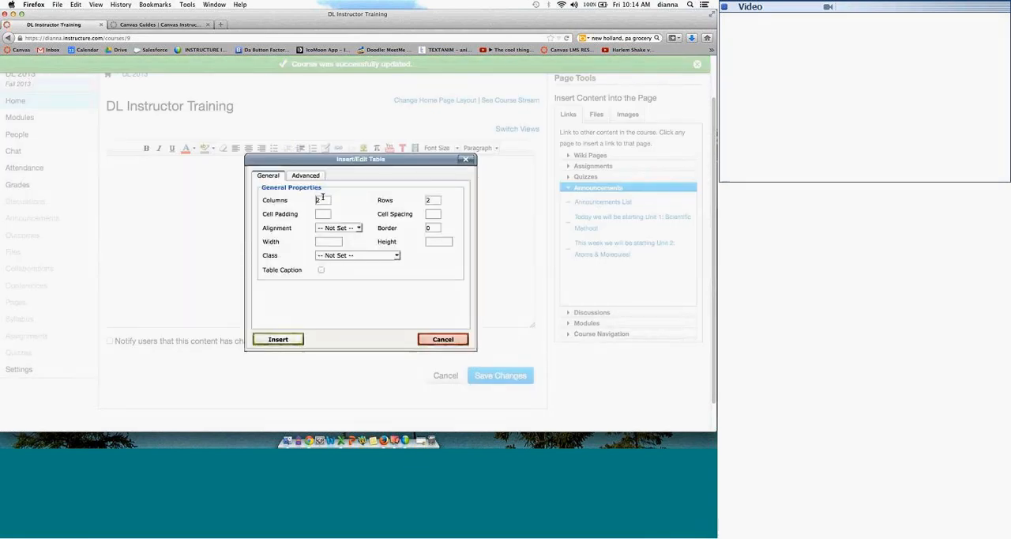
text(4)
drag(436, 200, 420, 200)
text(1)
click(396, 193)
click(278, 339)
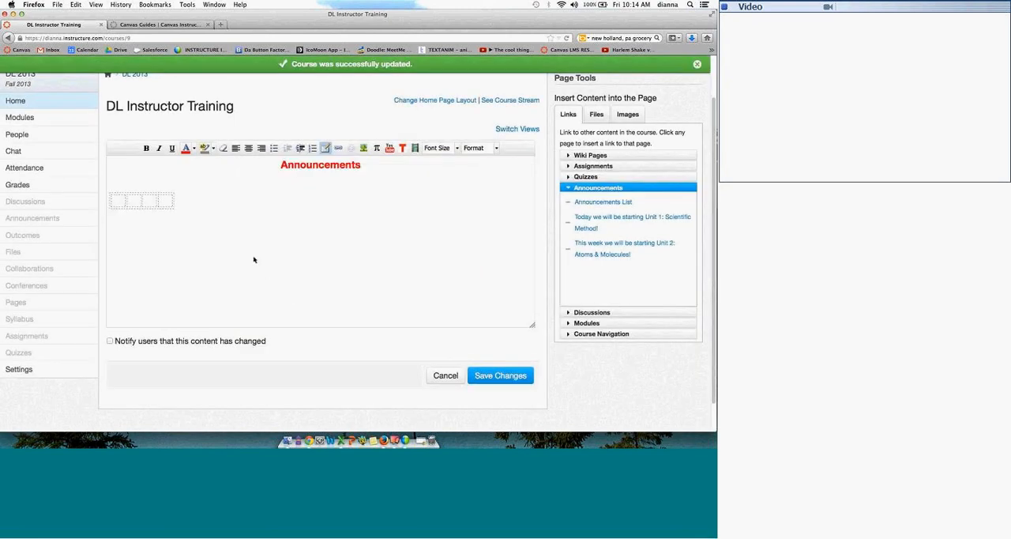
click(157, 196)
click(249, 148)
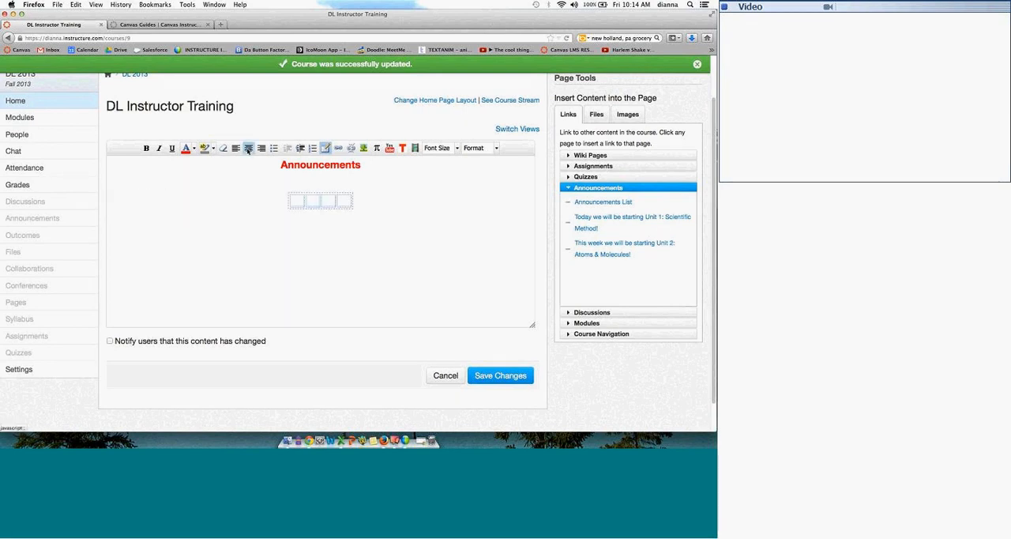
Step: Embed the course images discuss_icon.png and group_icon.png in the first and second cells of the table
click(294, 200)
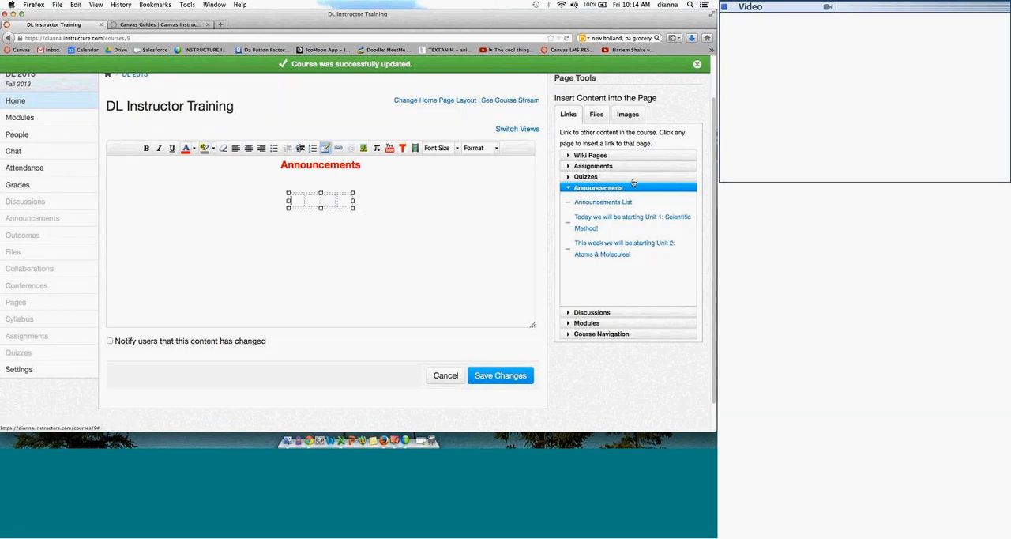
click(630, 113)
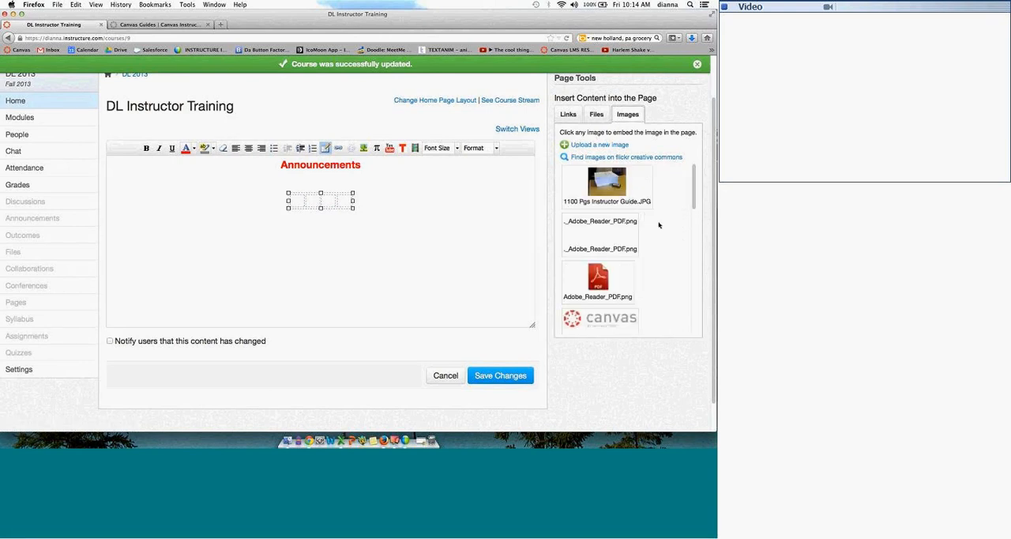
mouse_move(695, 180)
mouse_down()
mouse_move(675, 310)
mouse_move(693, 172)
mouse_up()
drag(695, 172, 656, 235)
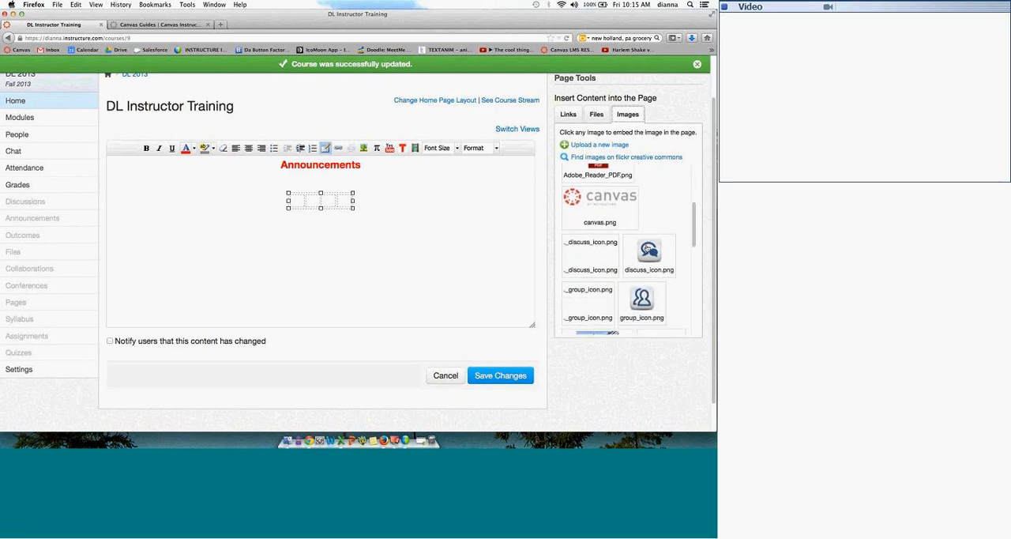
click(648, 250)
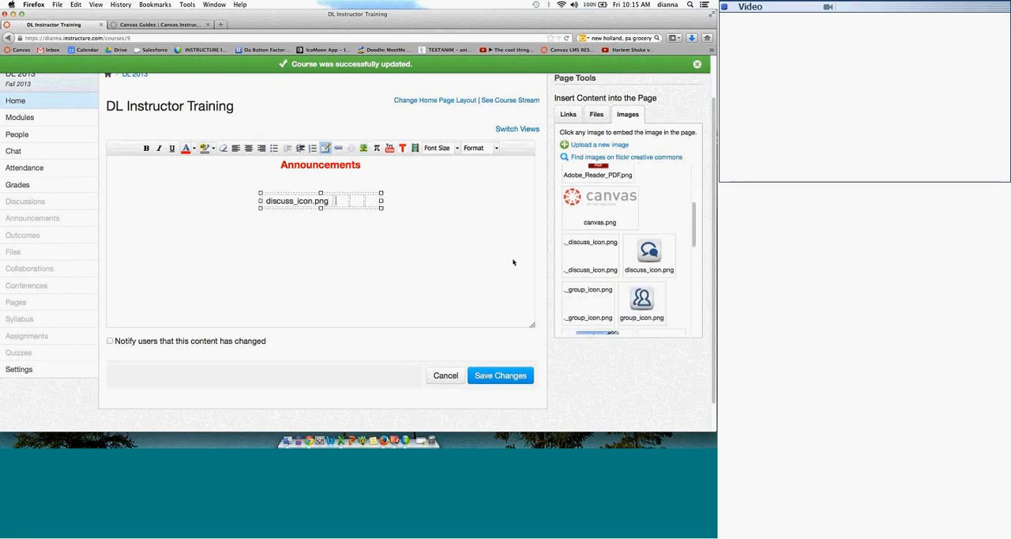
click(642, 300)
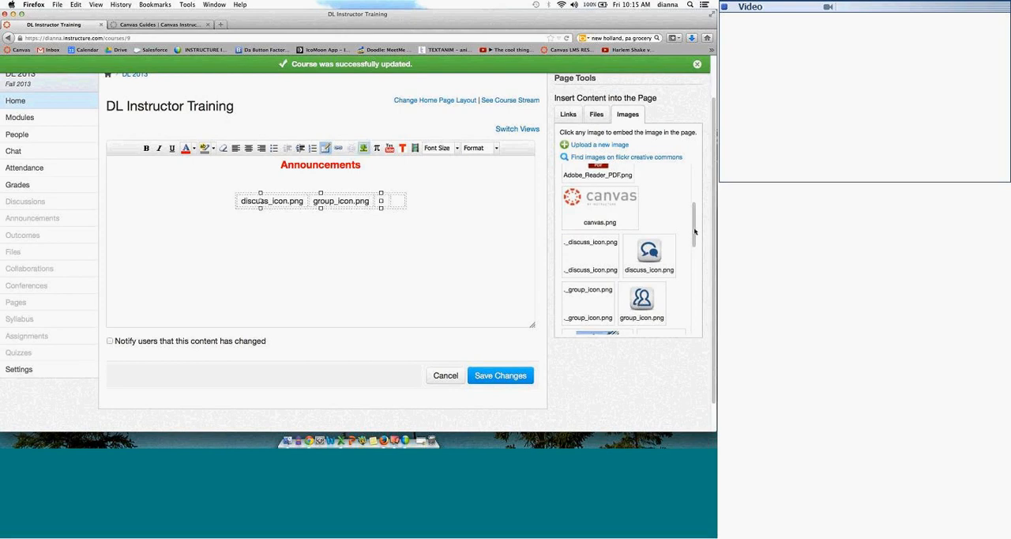
Step: Embed the course images read_icon.png and video_icon.png in the third and fourth cells of the table
scroll(694, 232, down, 4)
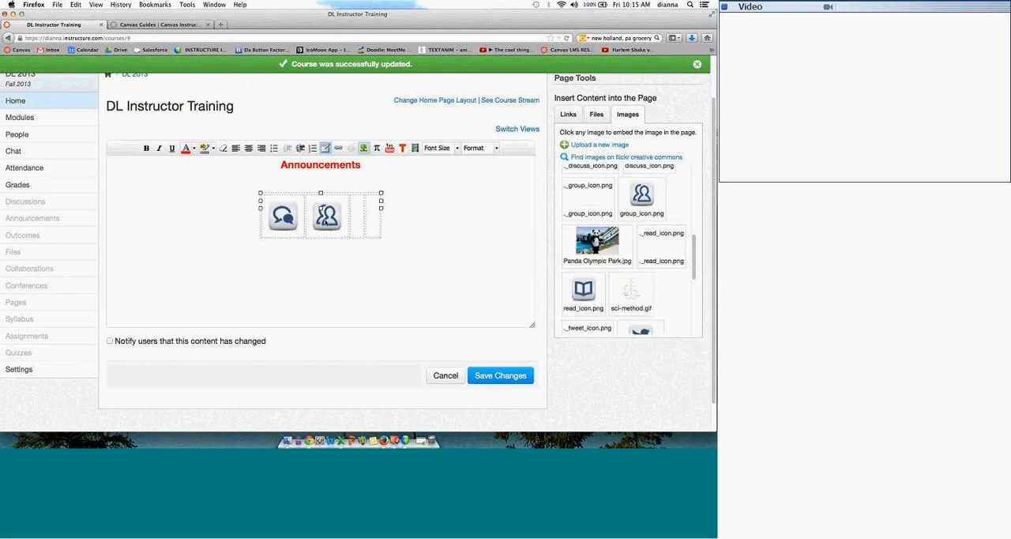
click(594, 289)
scroll(694, 259, down, 5)
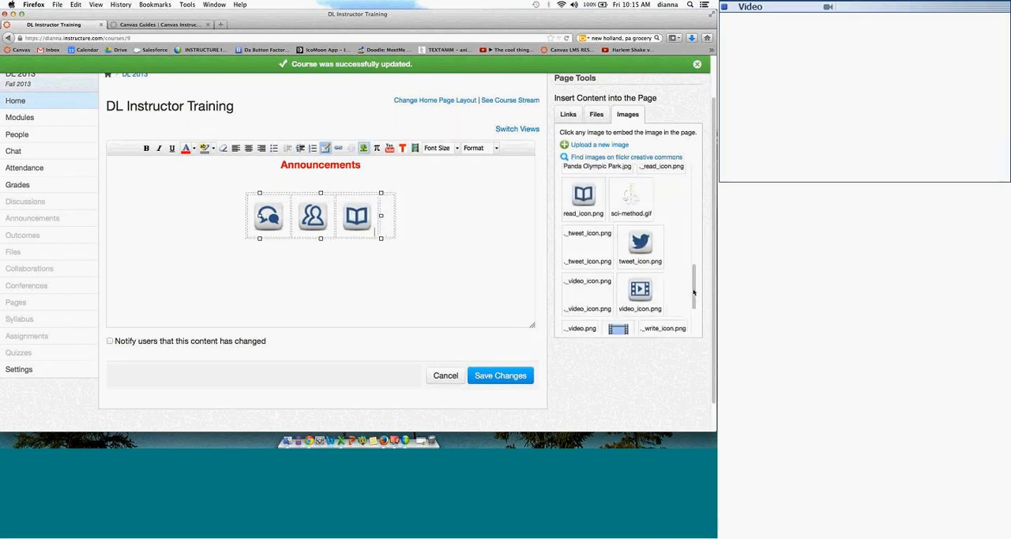
click(390, 216)
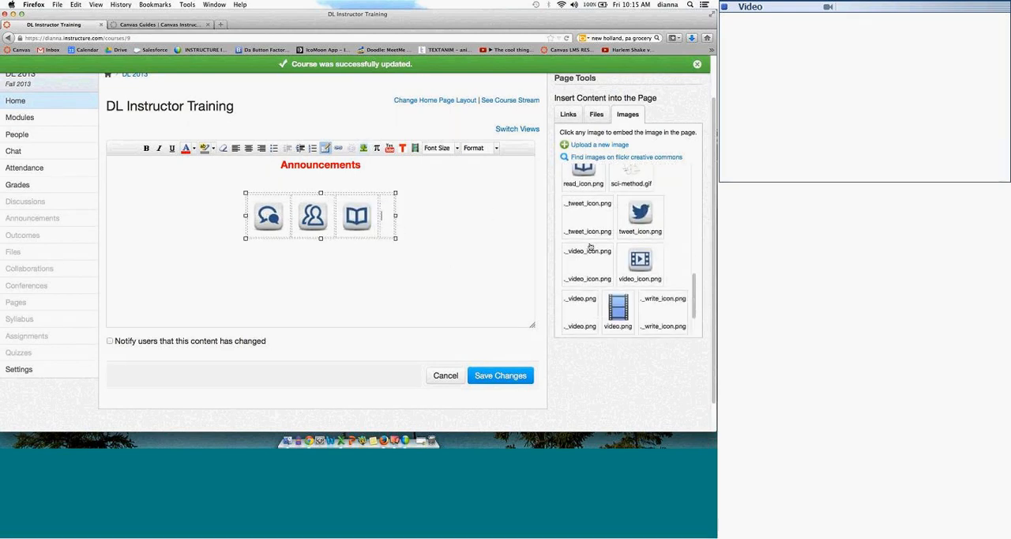
click(632, 256)
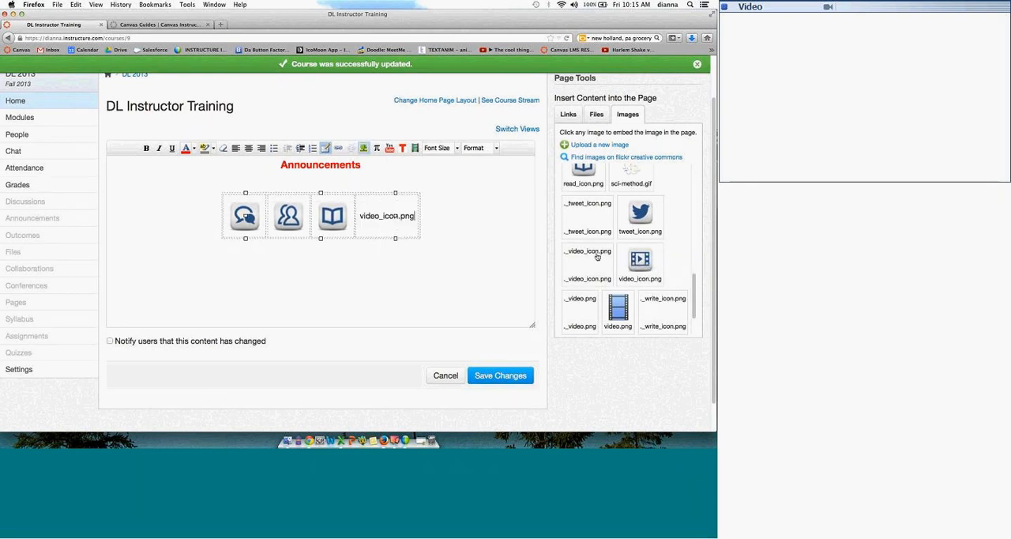
click(469, 262)
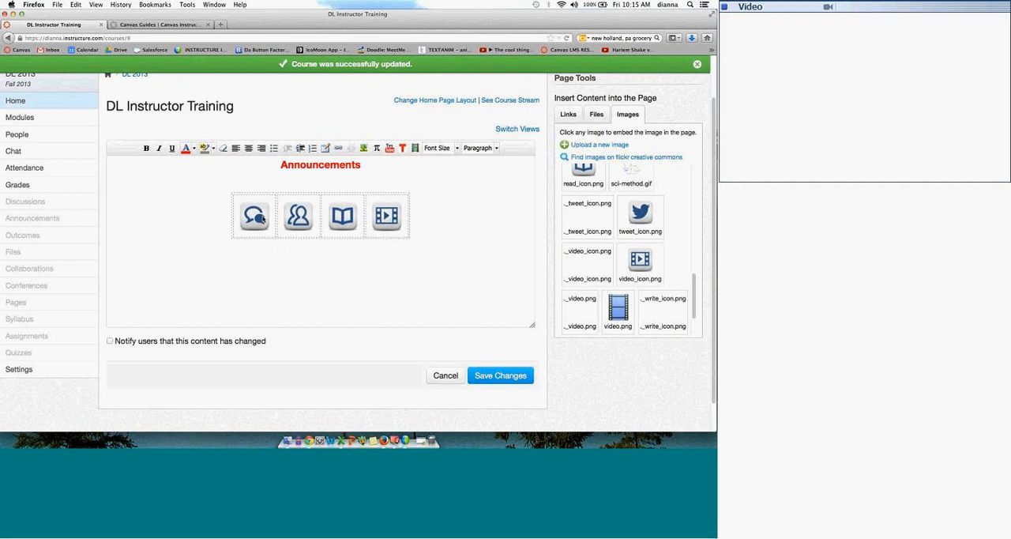
Step: Link the speech-bubble discussion icon in the table to the Discussion Index
click(259, 218)
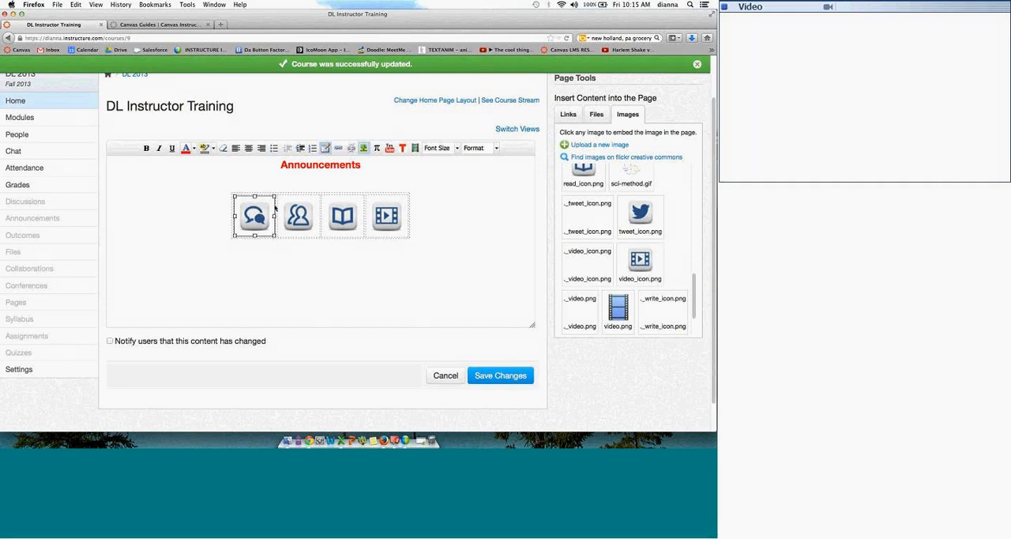
click(568, 115)
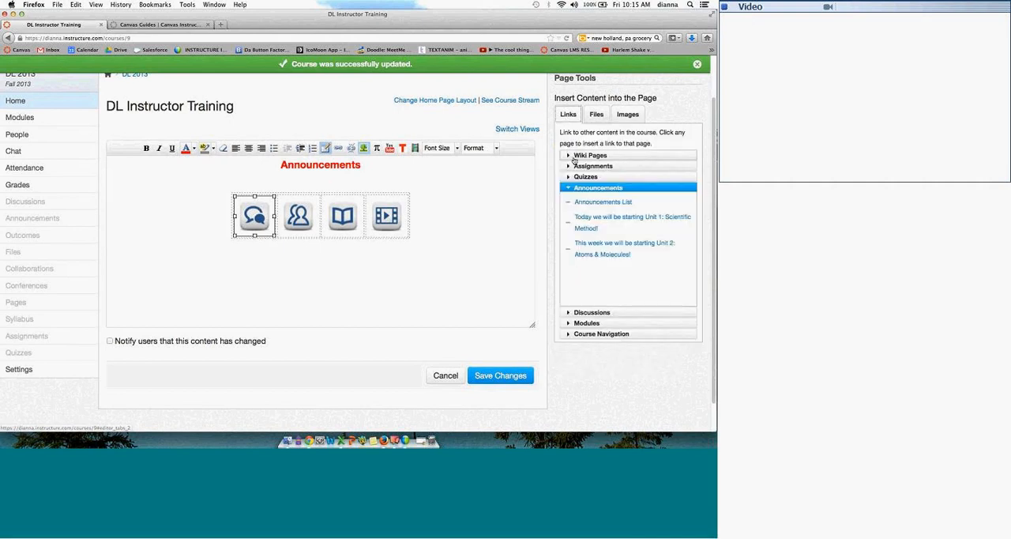
click(587, 313)
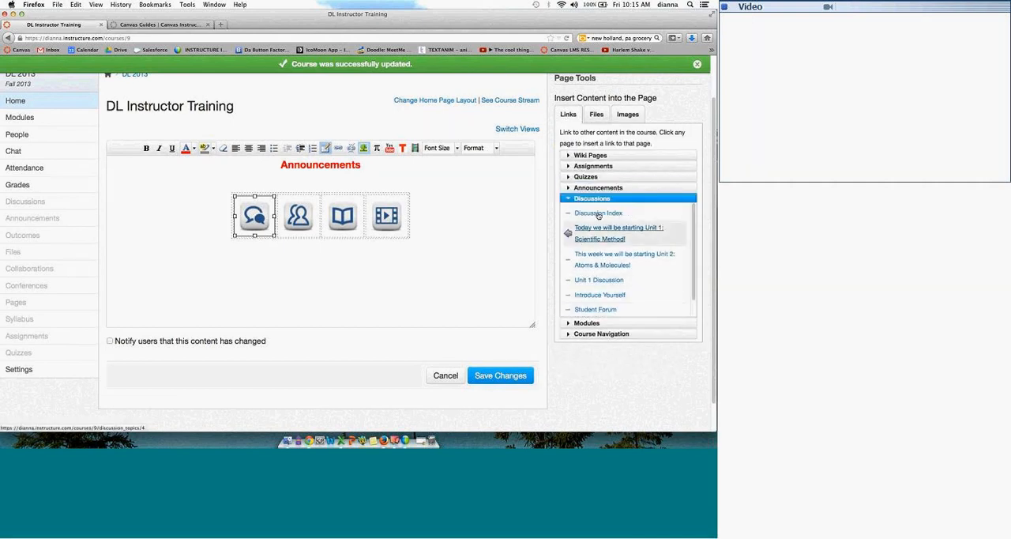
click(598, 214)
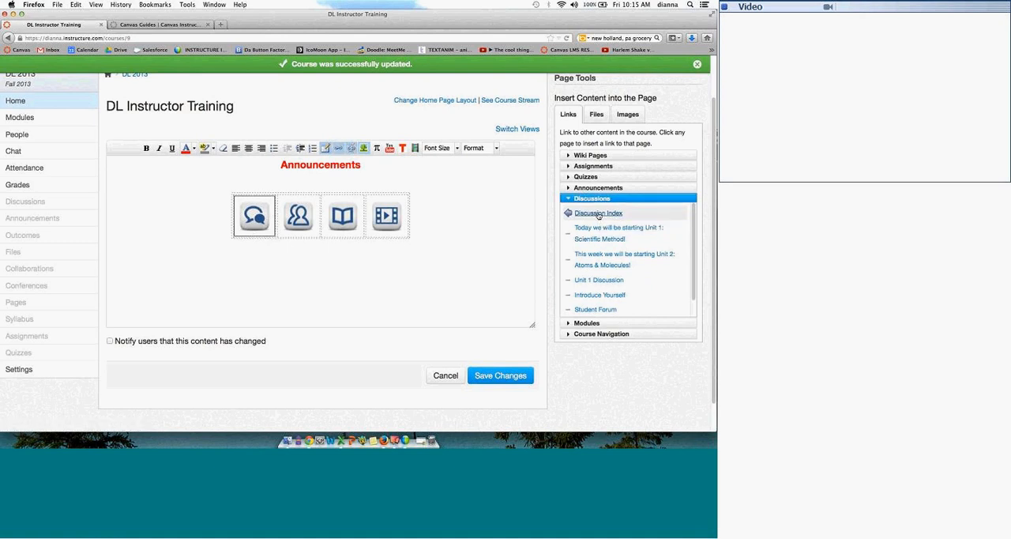
Step: Link the group icon in the table to the course's People page
click(305, 220)
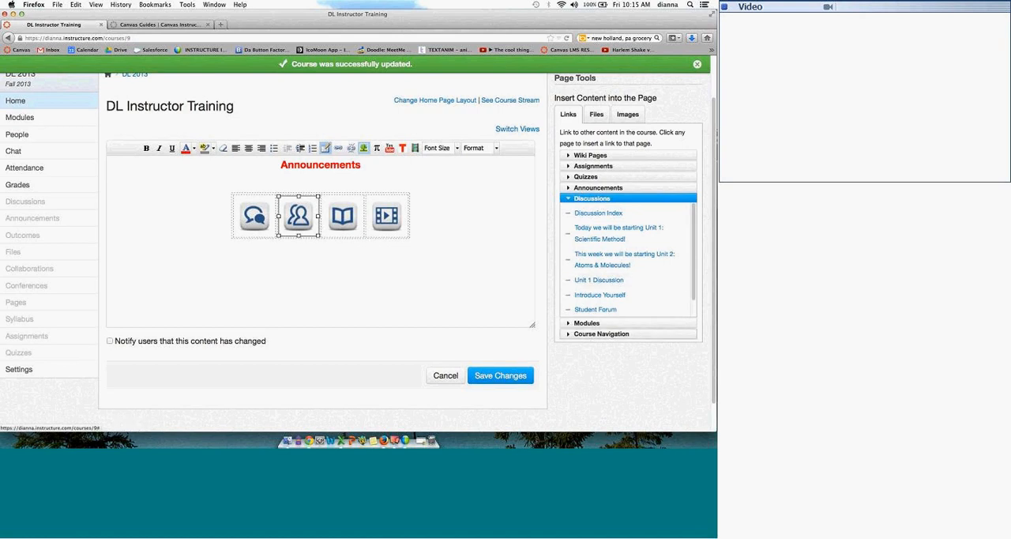
click(594, 333)
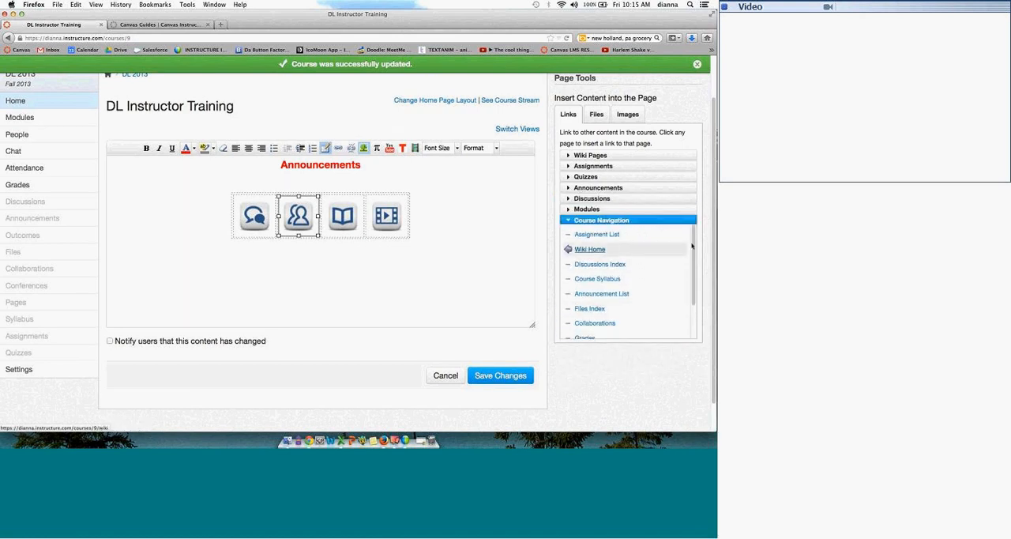
drag(693, 251, 693, 283)
click(585, 316)
click(343, 216)
click(302, 218)
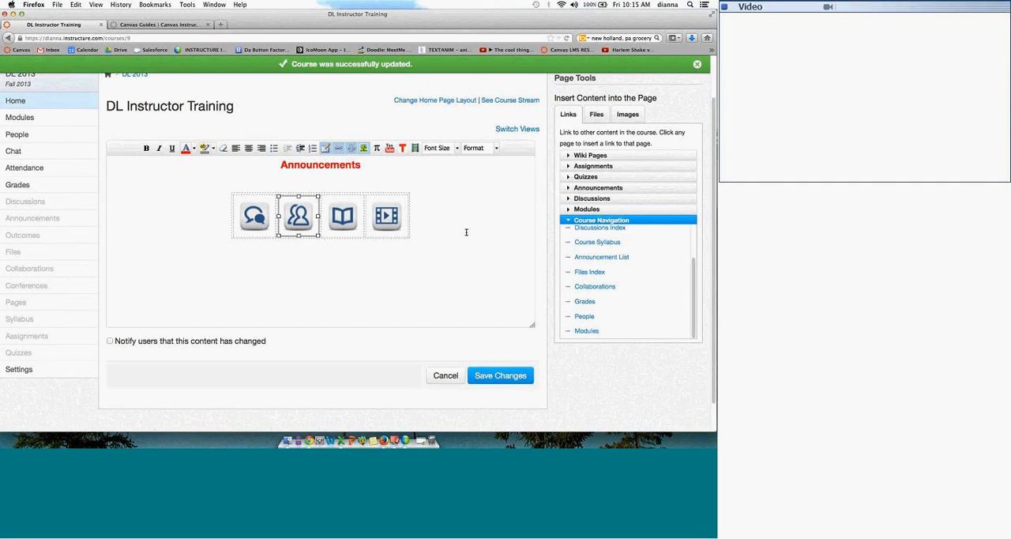
Step: Link the open-book icon to the file "HTML Tips .docx" from the Worksheets folder of the course files
click(341, 215)
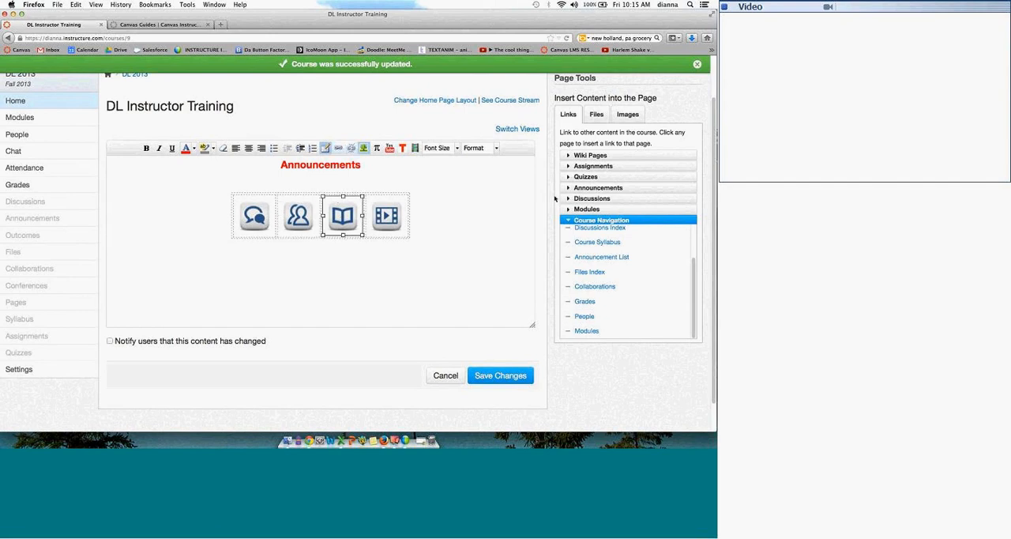
click(596, 113)
click(596, 156)
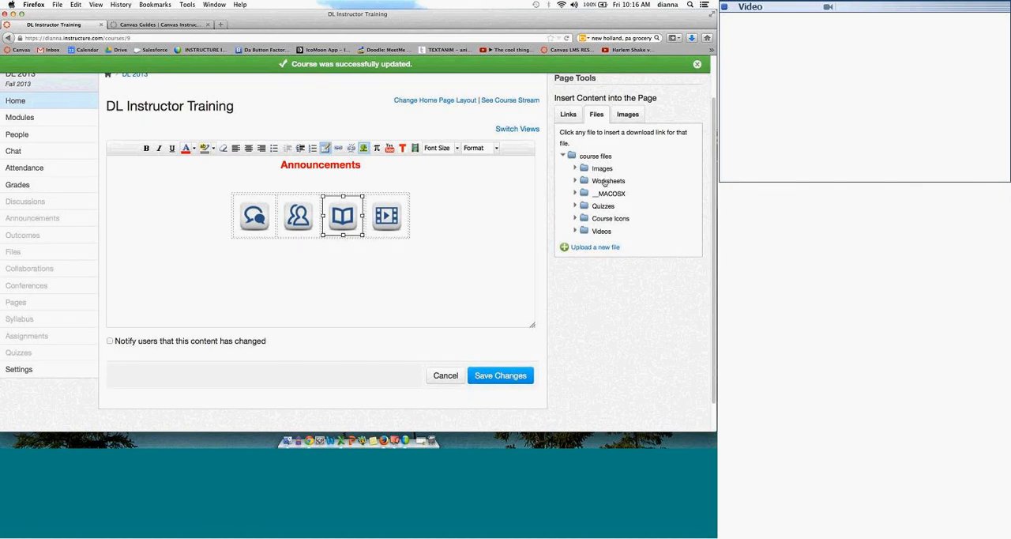
click(605, 181)
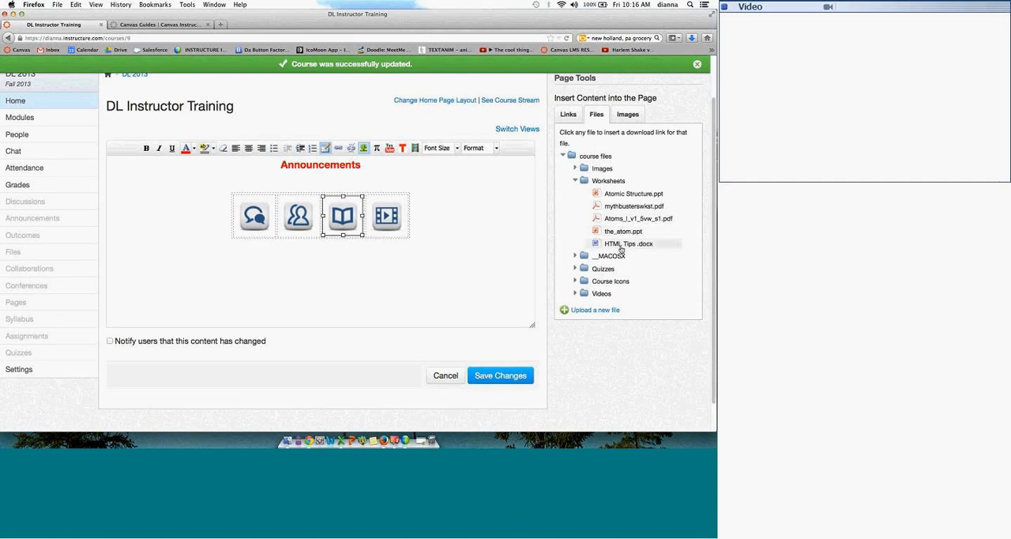
click(609, 244)
Step: Link the video icon to the file "You Aint Seen Nothing Yet.wmv" from the Videos folder of the course files
click(393, 219)
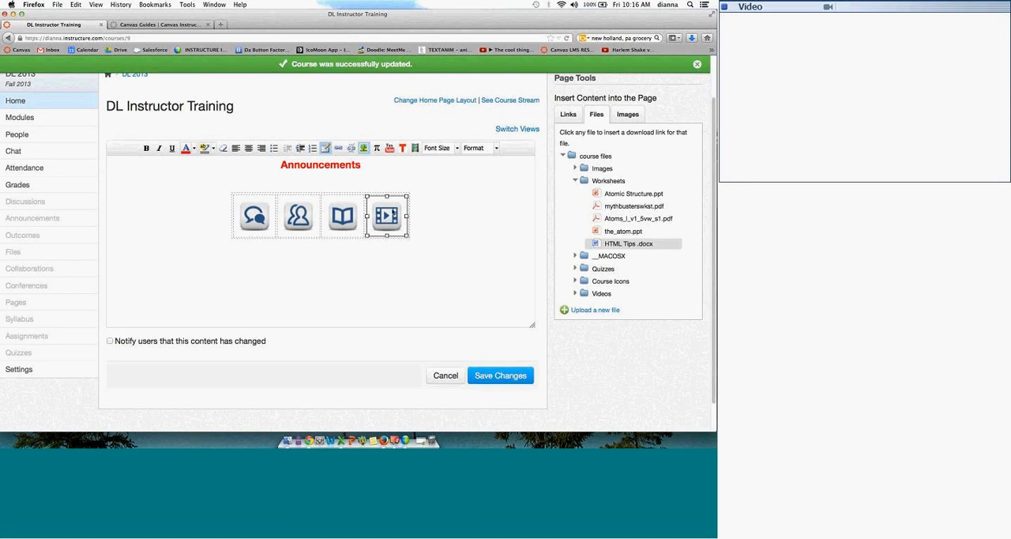
click(339, 149)
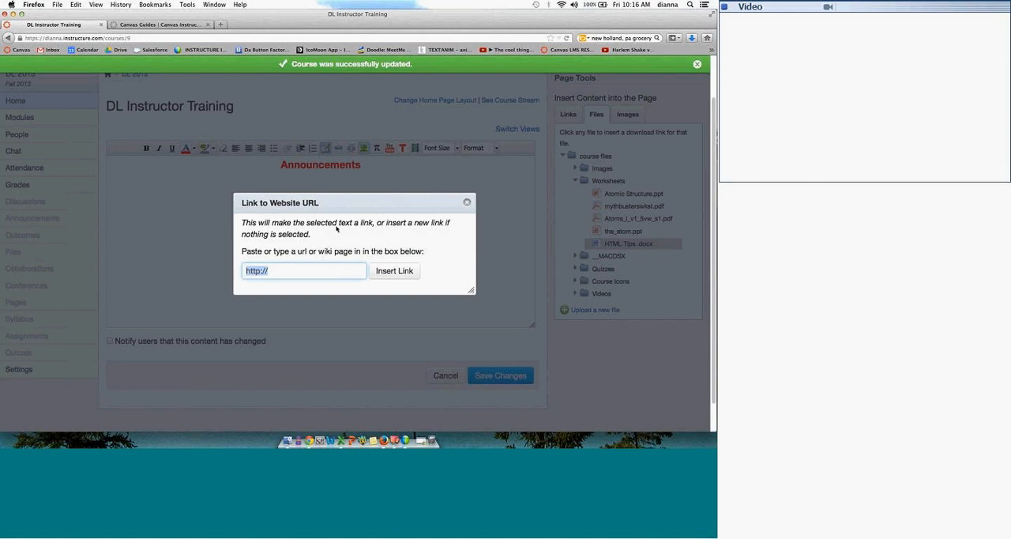
click(466, 201)
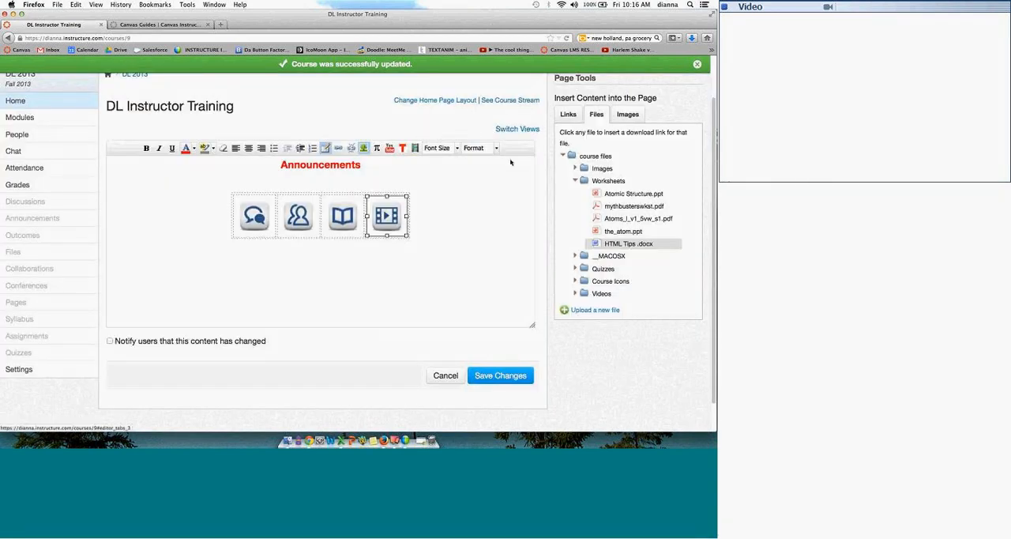
click(568, 114)
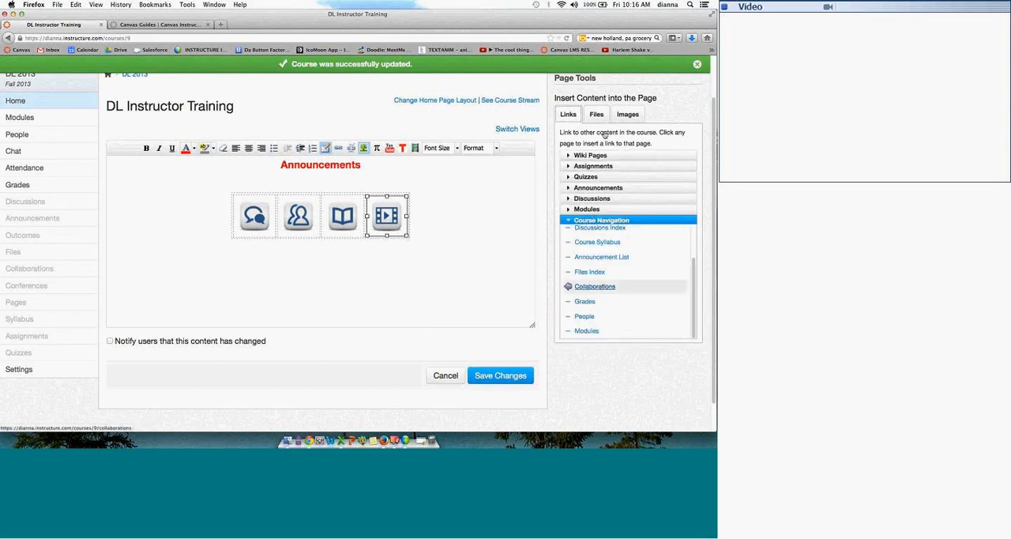
click(602, 117)
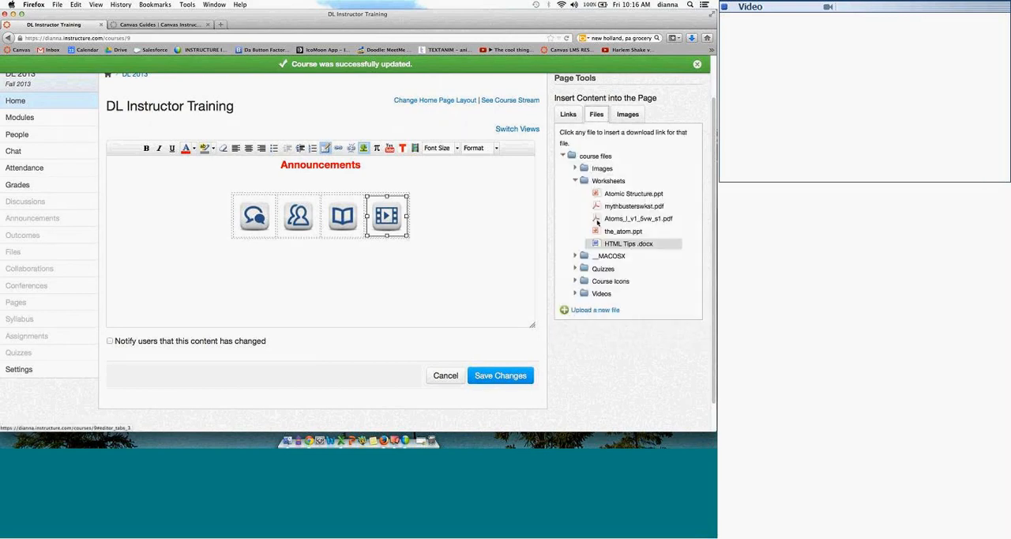
click(601, 296)
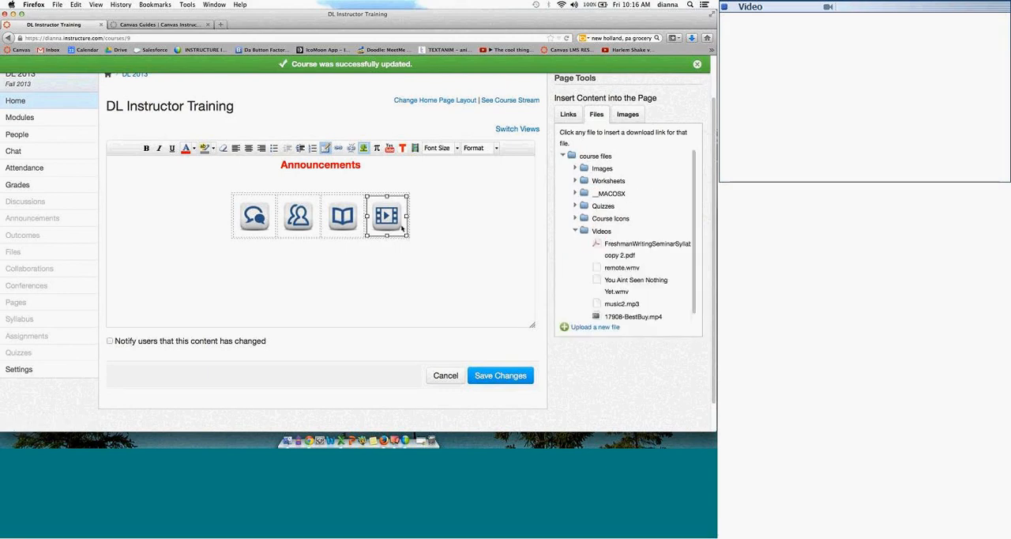
click(627, 283)
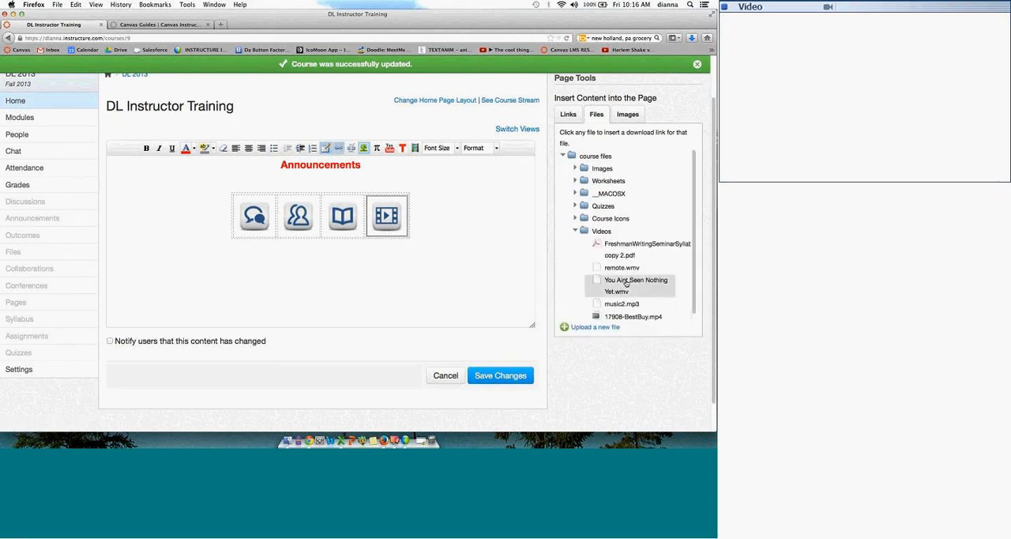
Step: View the insertable course images and links, and check the website link dialog without adding a link
click(624, 117)
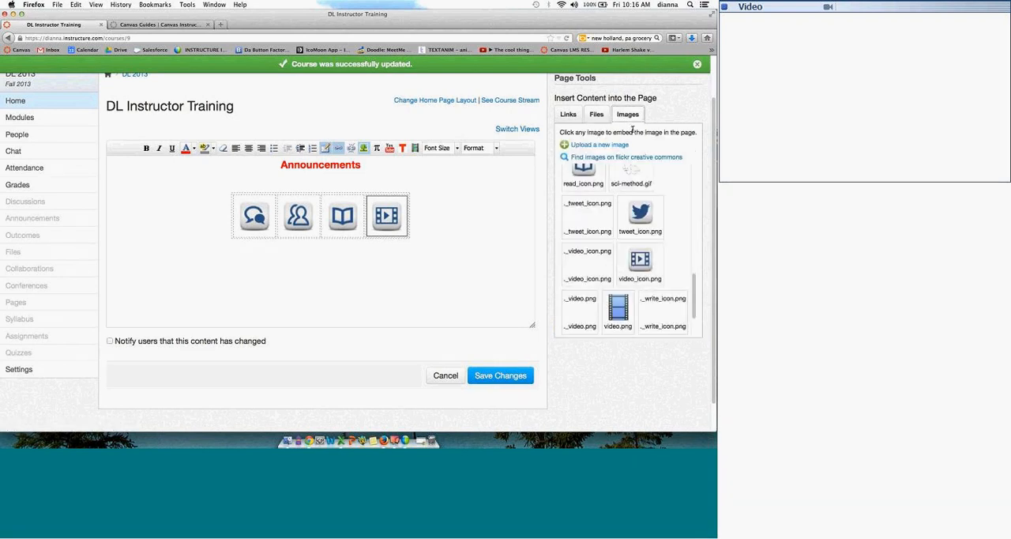
click(576, 115)
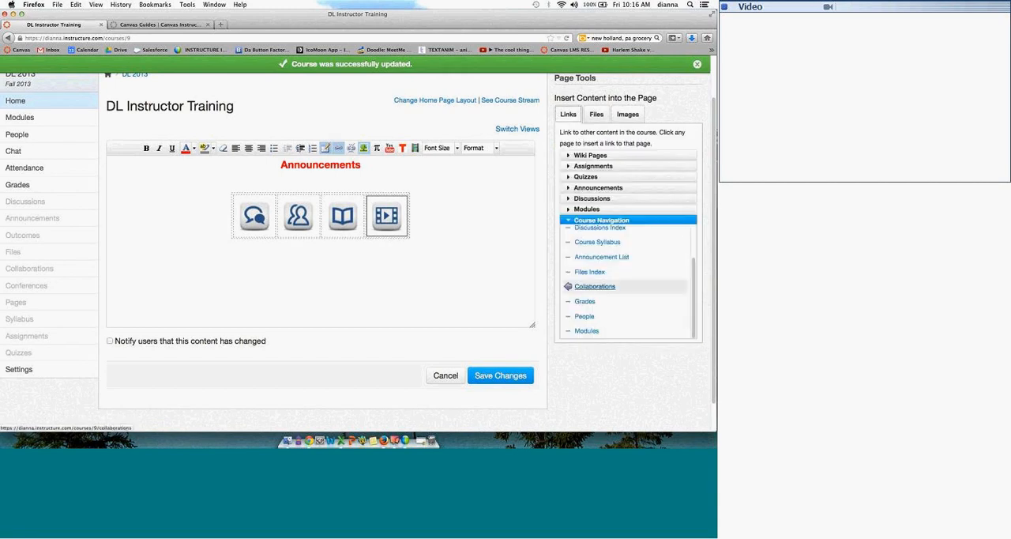
click(364, 238)
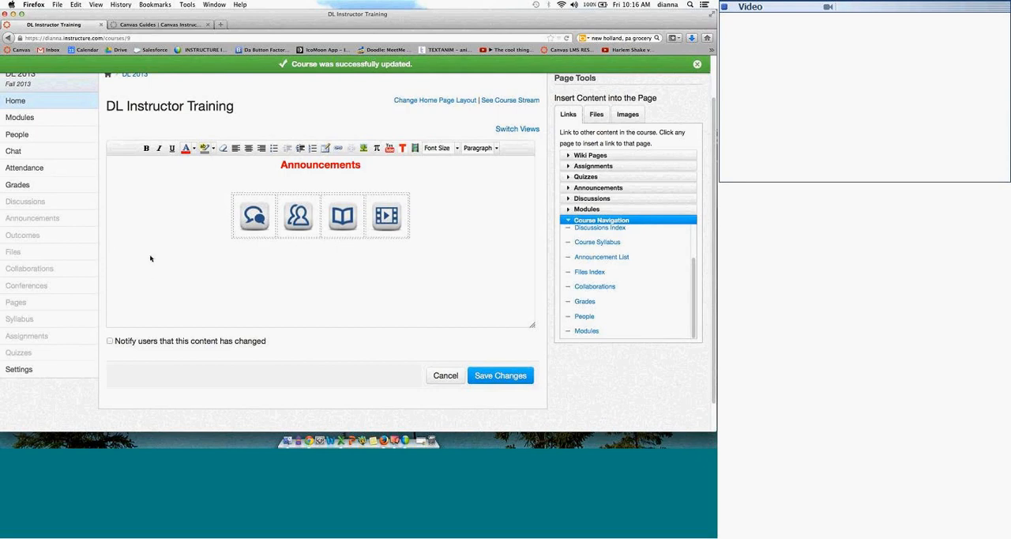
click(340, 150)
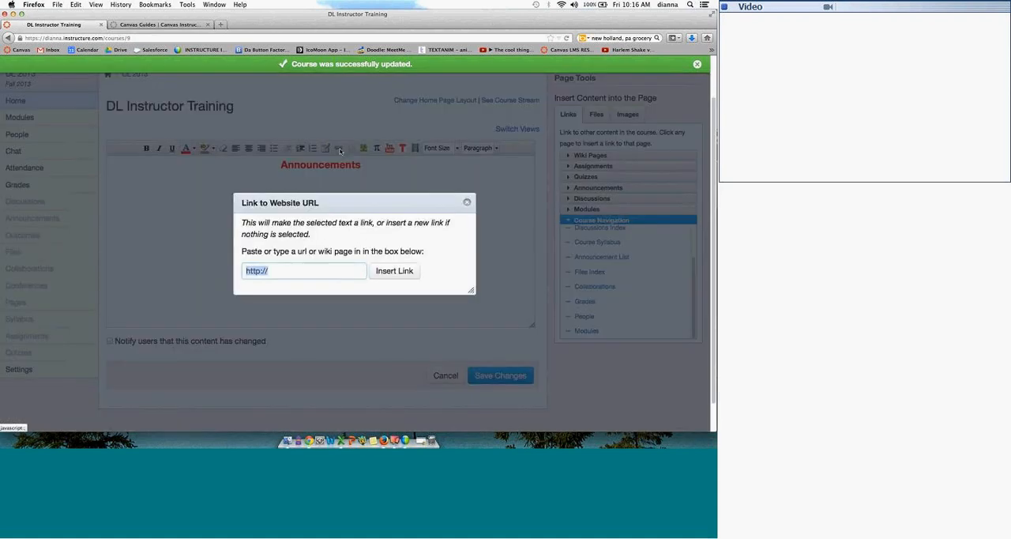
click(467, 202)
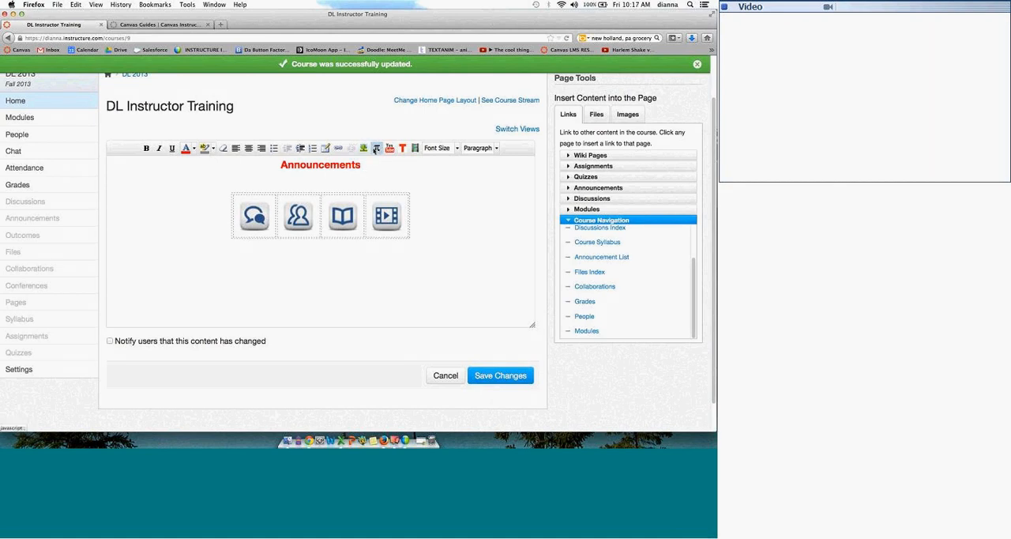
Step: View the equation editor's symbol sets and close it without inserting an equation
click(376, 148)
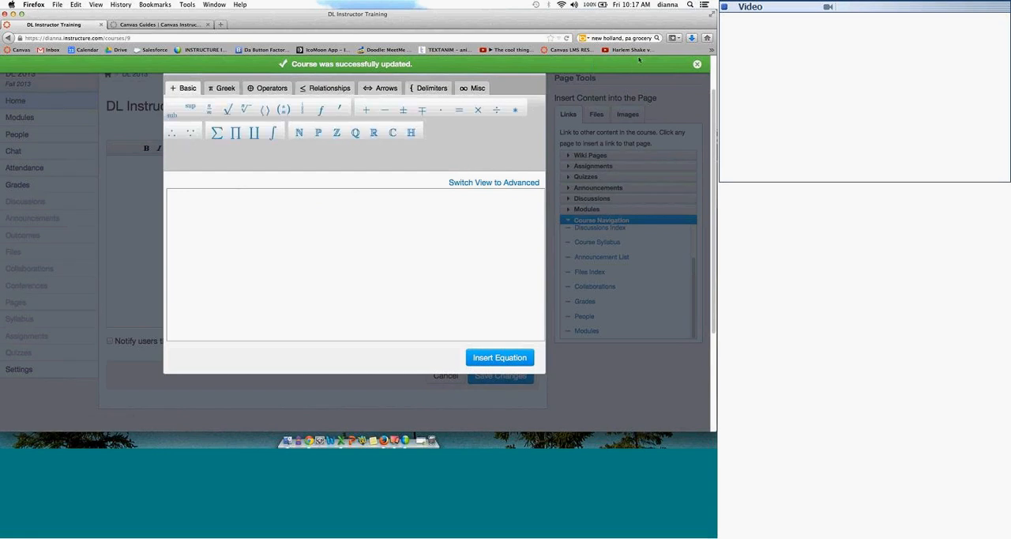
click(697, 64)
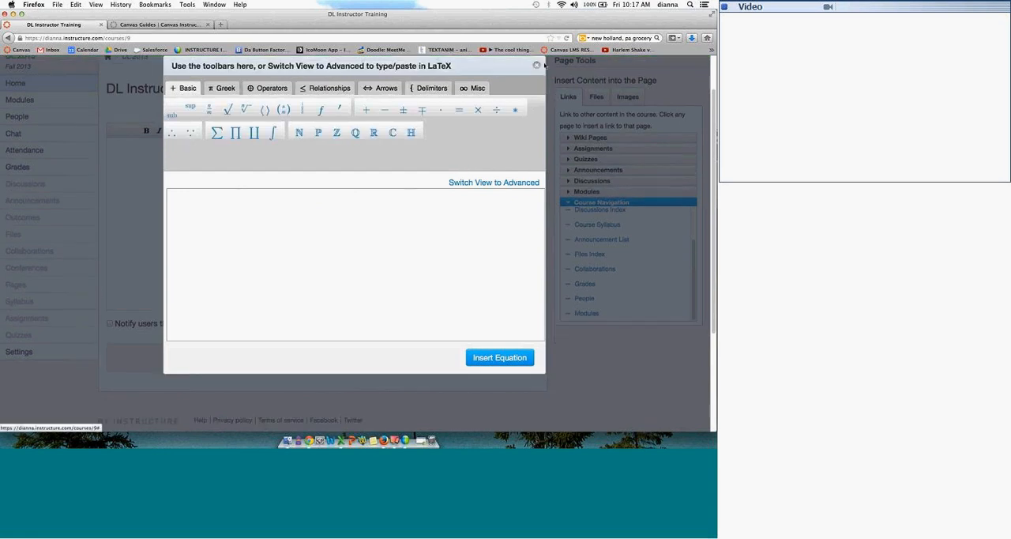
click(537, 65)
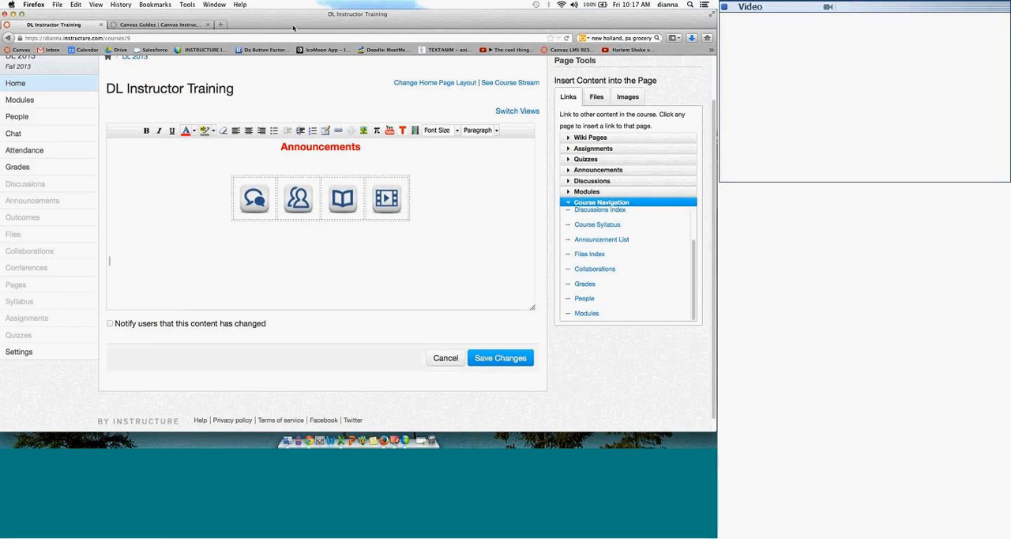
Step: Search Flickr Creative Commons for "dogs" as the source of a new image on the home page
click(364, 130)
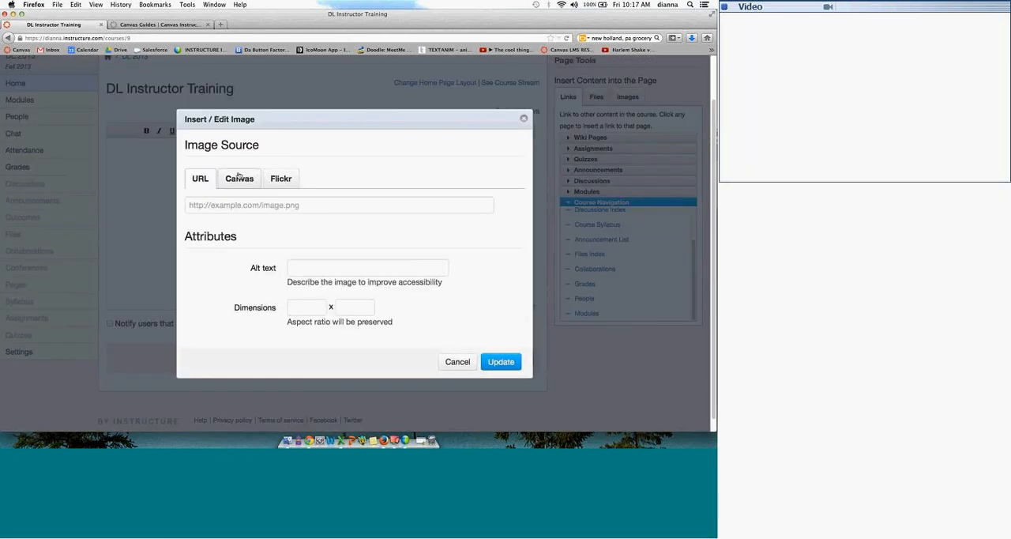
click(239, 178)
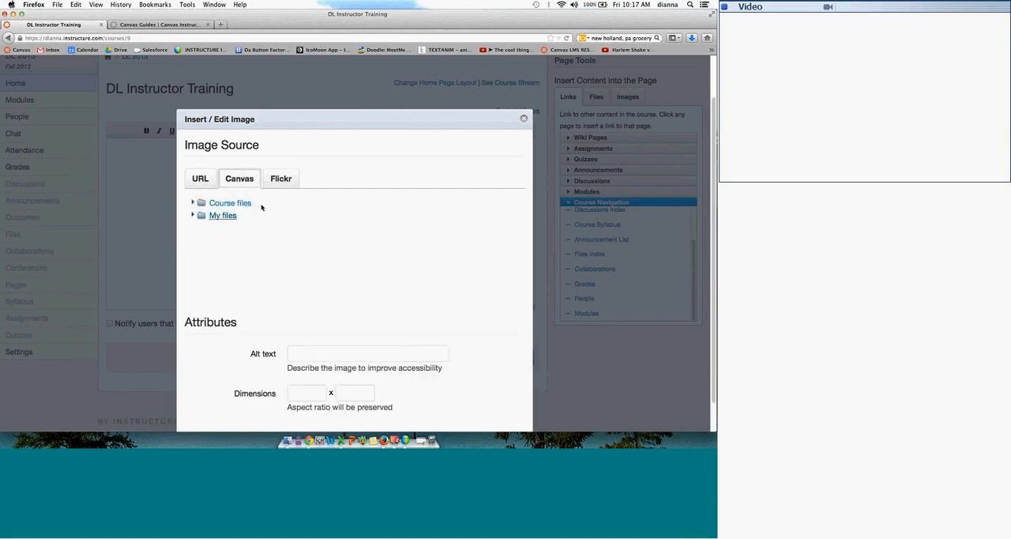
click(282, 178)
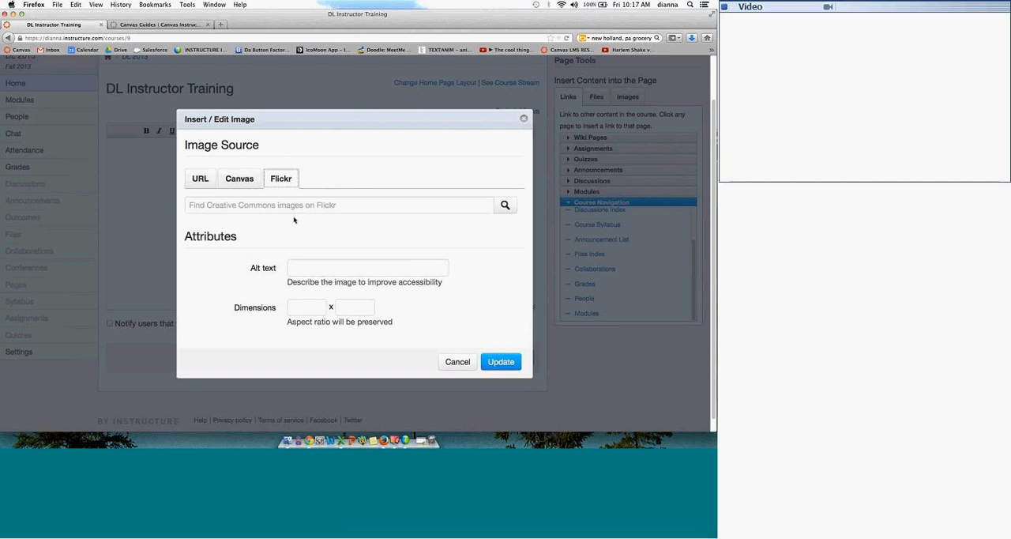
click(310, 204)
text(dogs)
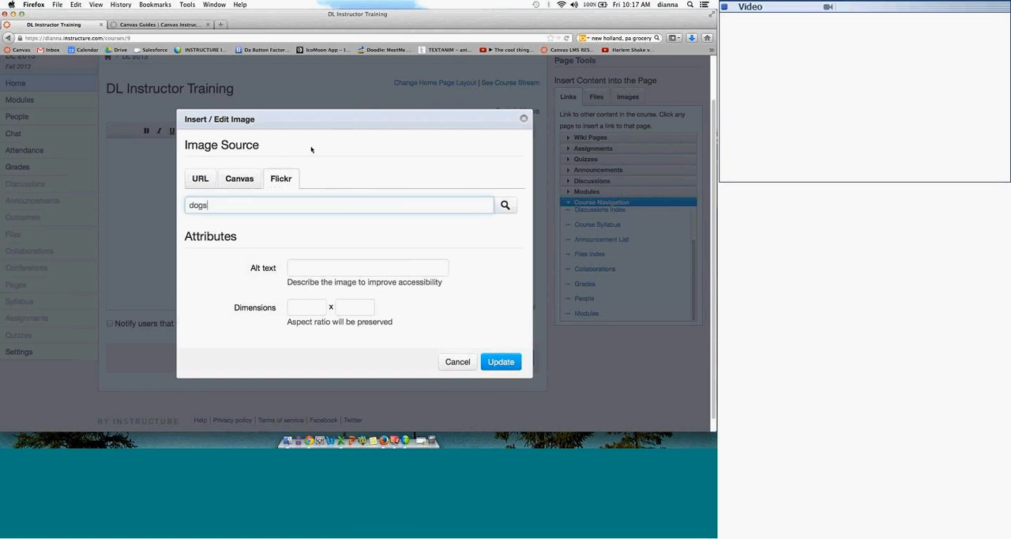
click(505, 205)
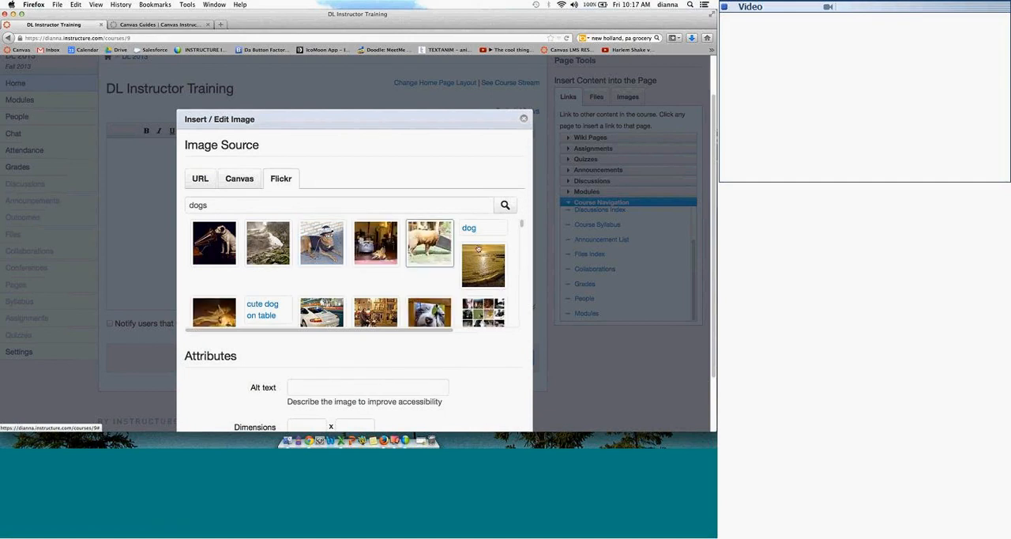
Step: Insert the "Cute Dog Puppy" picture from the Flickr results at a reduced width, keeping its aspect ratio
drag(521, 222, 522, 235)
click(321, 277)
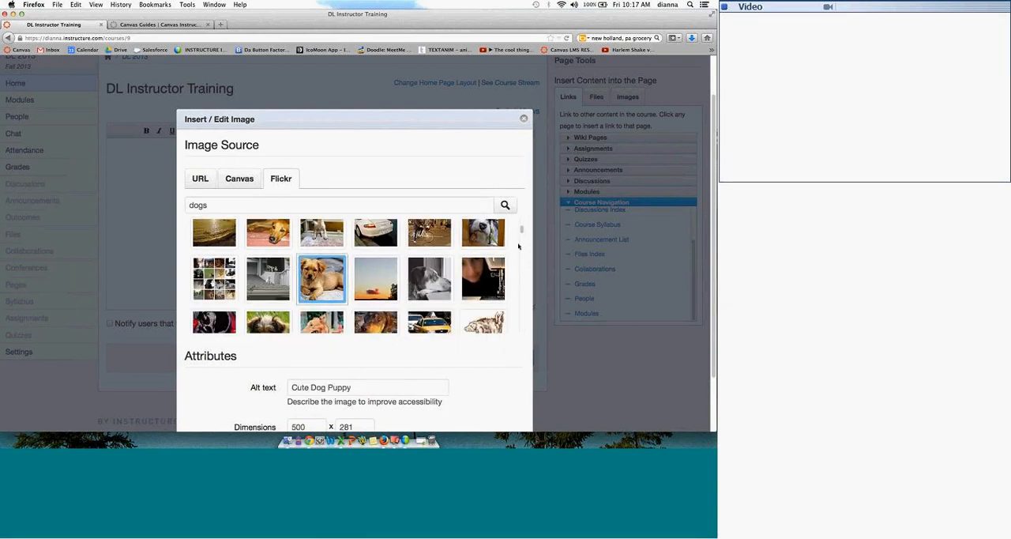
scroll(522, 237, down, 5)
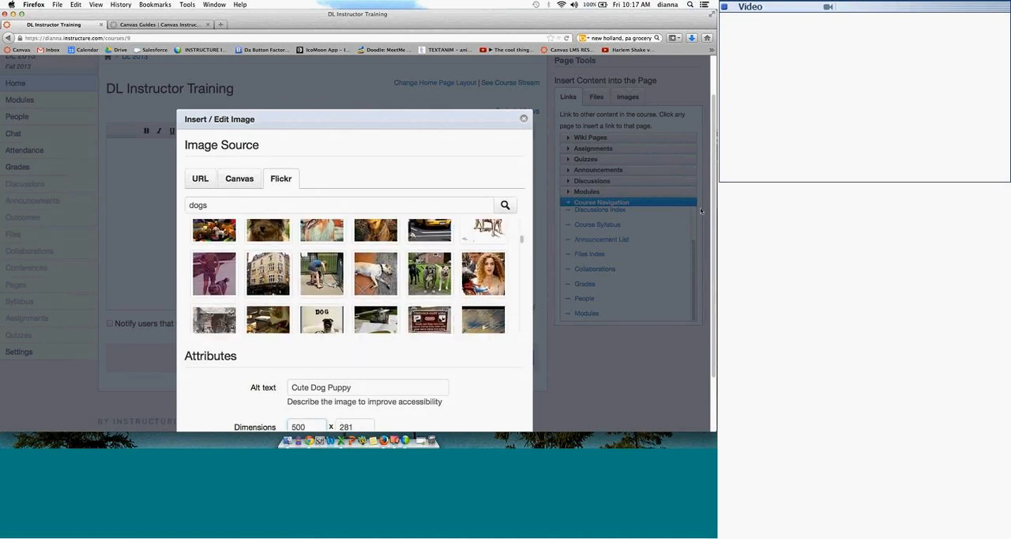
scroll(713, 217, down, 1)
drag(714, 225, 714, 267)
key(BackSpace)
key(BackSpace)
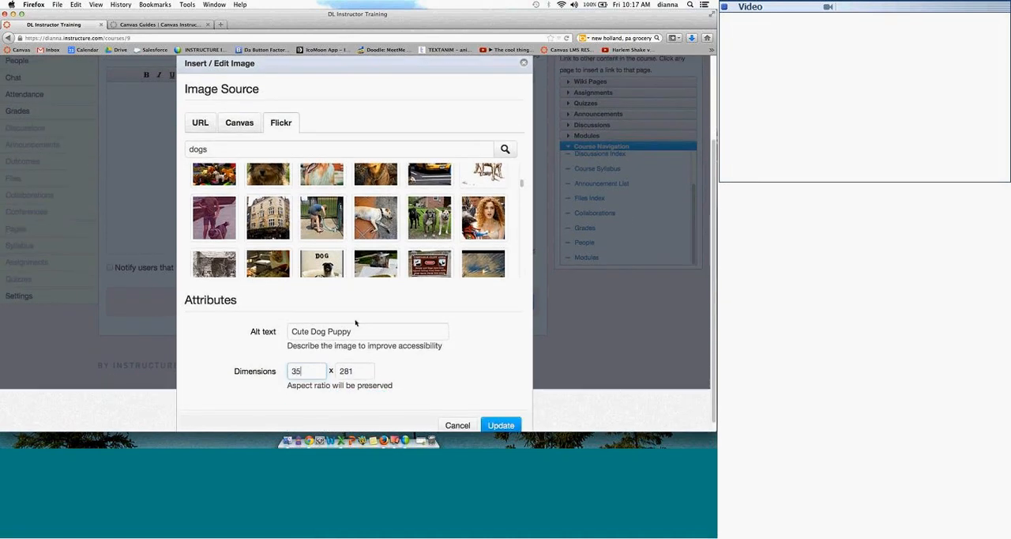
click(366, 371)
click(499, 425)
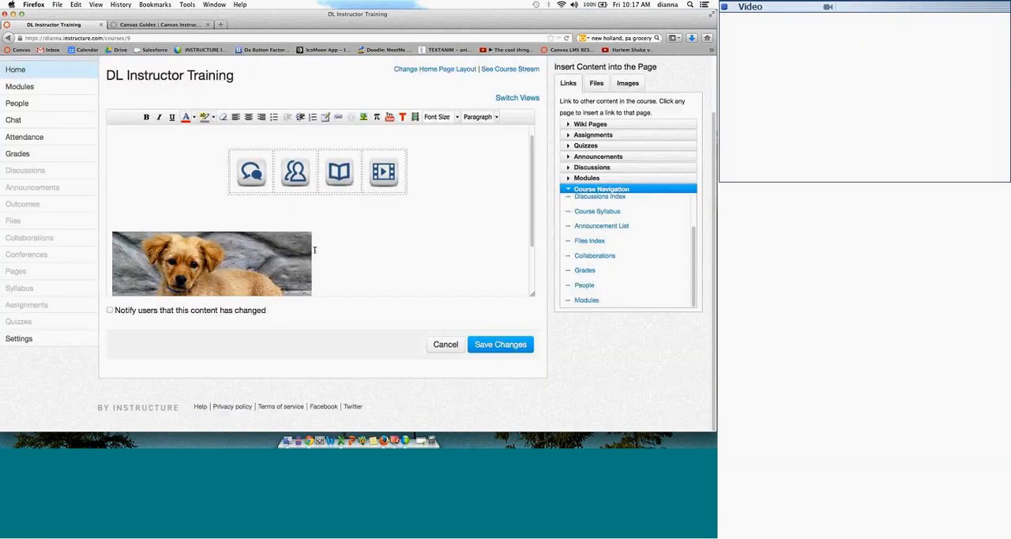
Step: Centre the puppy picture on the page and add two blank lines below it
click(289, 245)
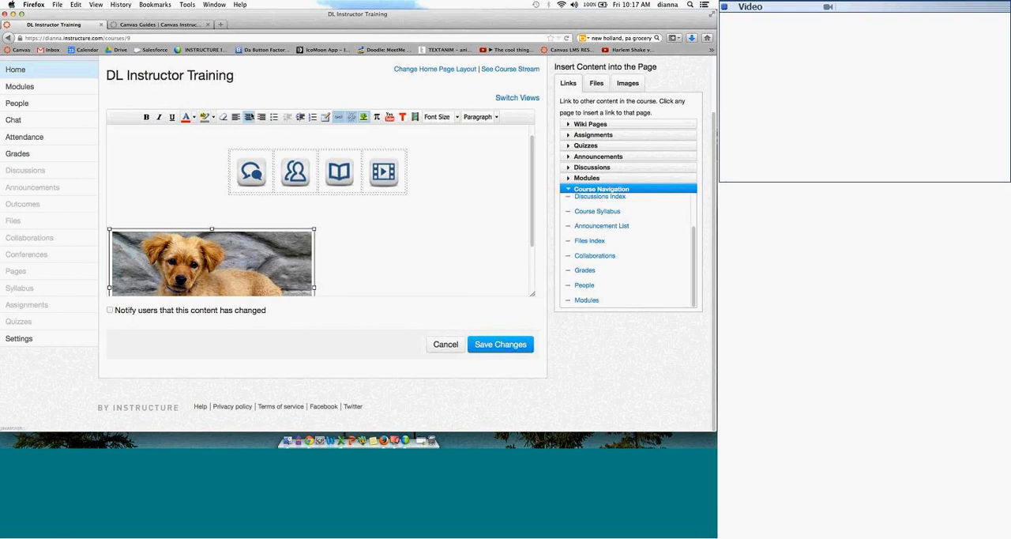
click(248, 116)
drag(533, 176, 386, 235)
click(359, 278)
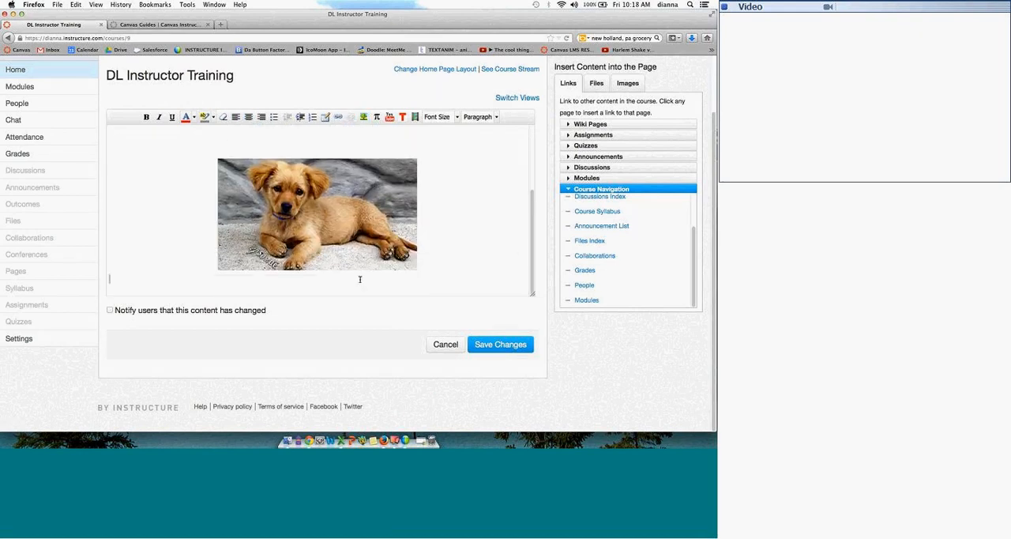
key(Return)
key(Return)
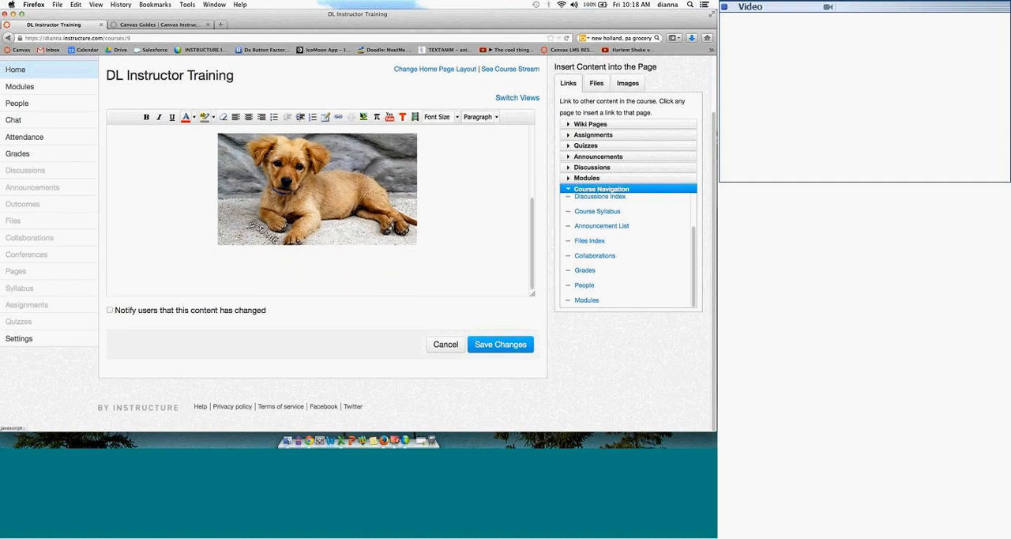
Step: Embed the first TED Ed video, "How simple ideas lead to scientific...", below the puppy picture and centre the current line
click(402, 116)
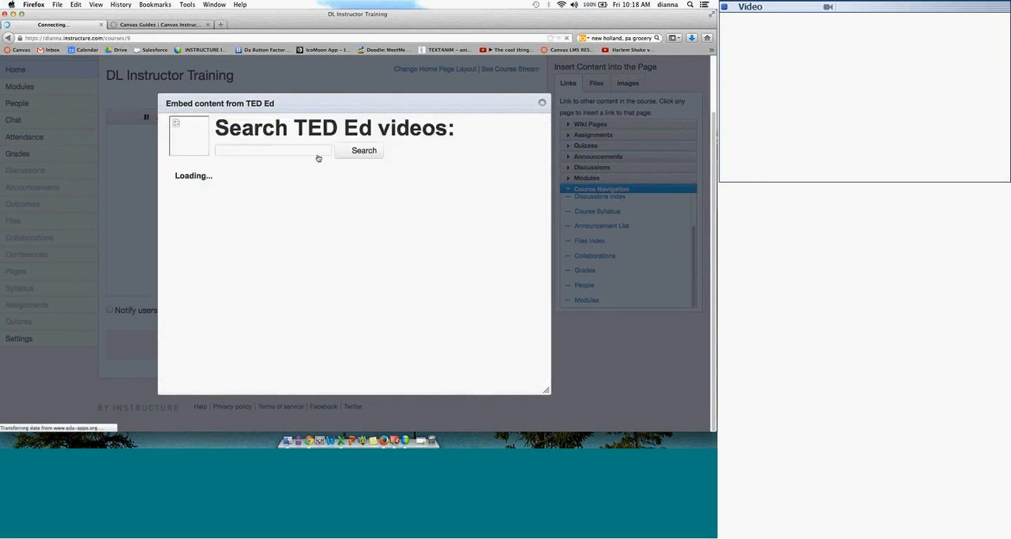
click(282, 151)
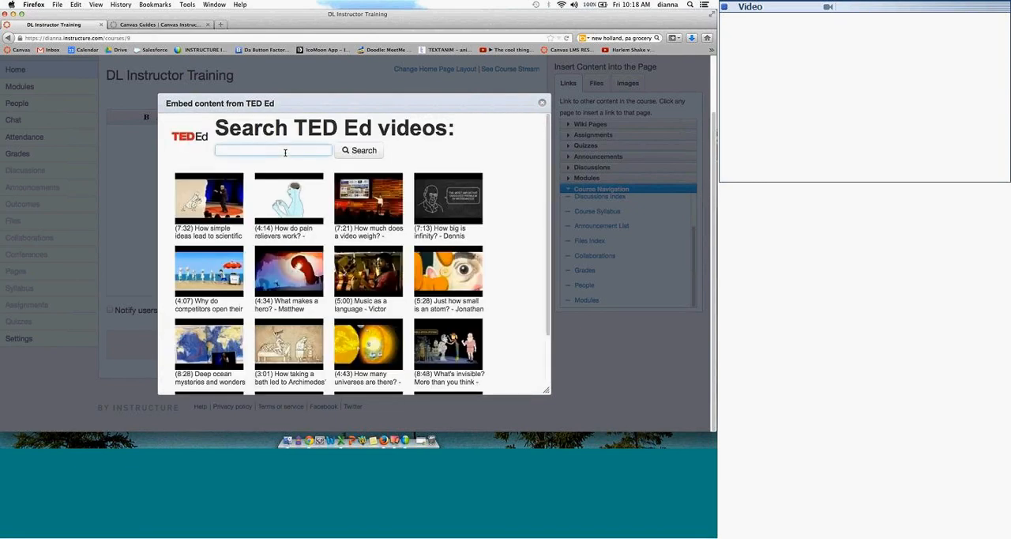
text(dool)
key(BackSpace)
key(BackSpace)
key(BackSpace)
key(BackSpace)
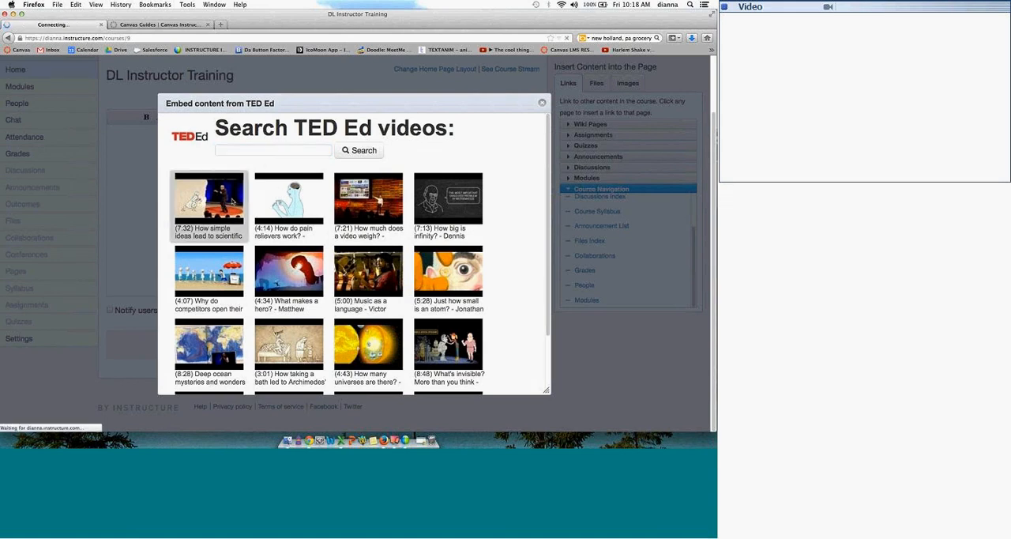
click(234, 202)
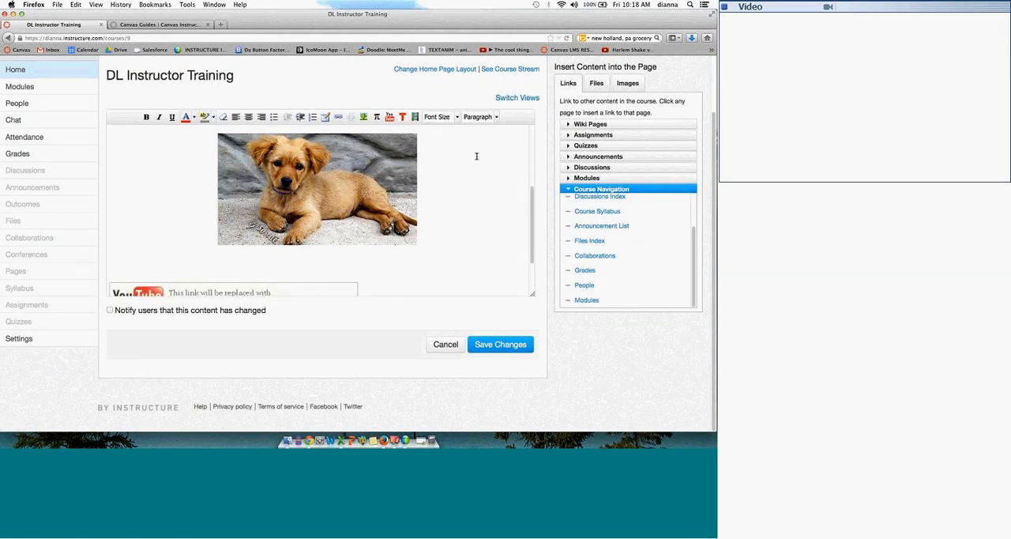
key(Return)
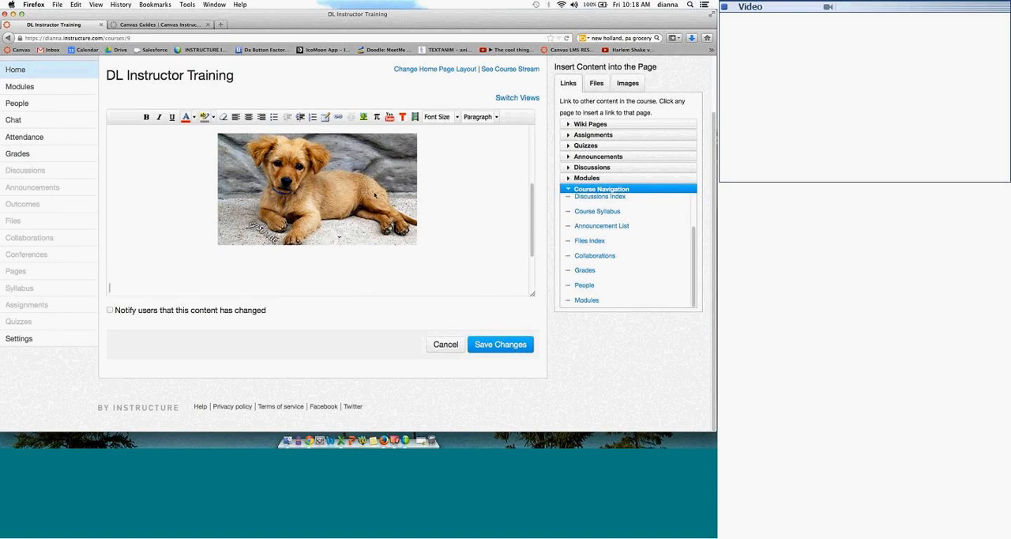
click(248, 117)
Step: View the recording and file upload options for media comments, leaving without adding any media
click(415, 117)
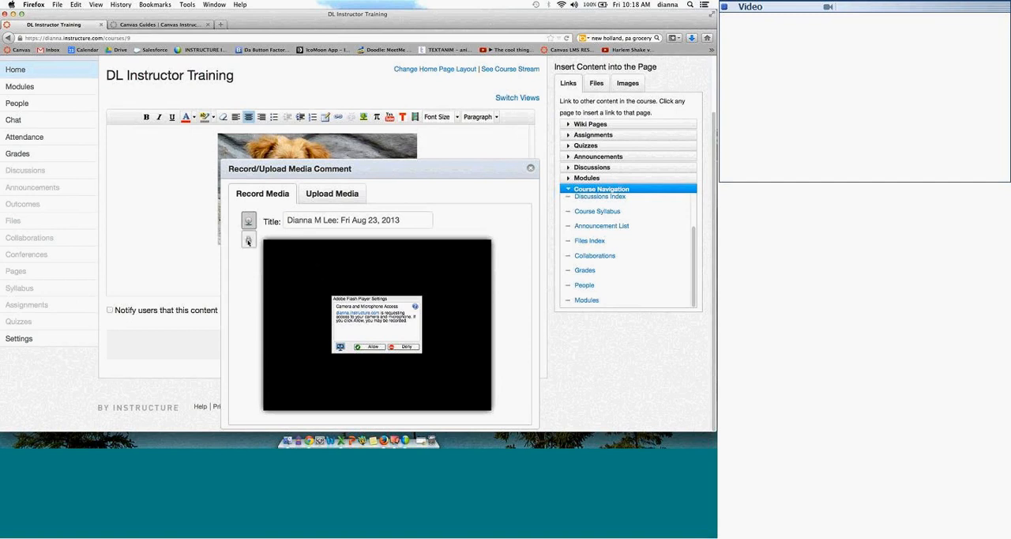
click(332, 197)
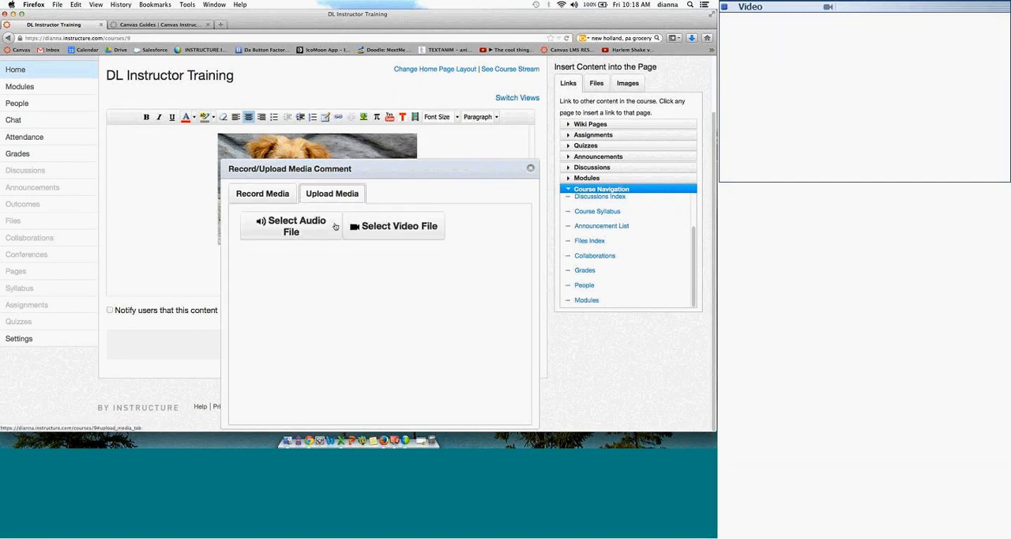
click(274, 194)
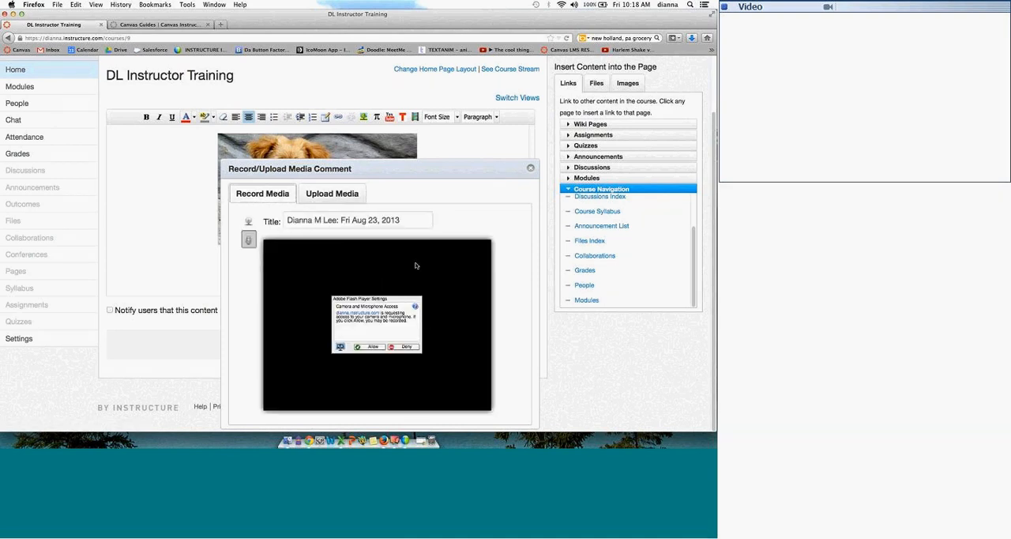
click(531, 168)
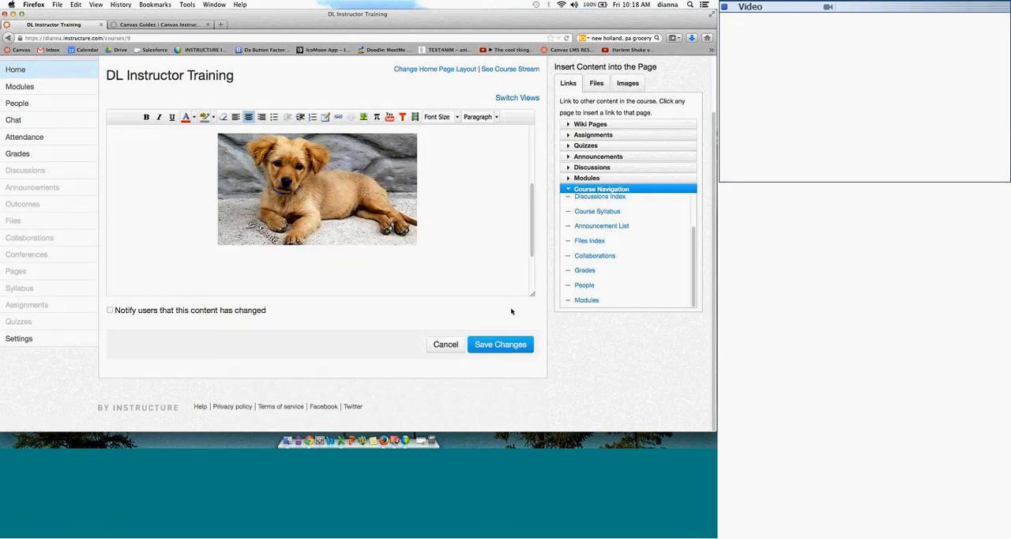
Step: Save the changes to the course home page
click(500, 344)
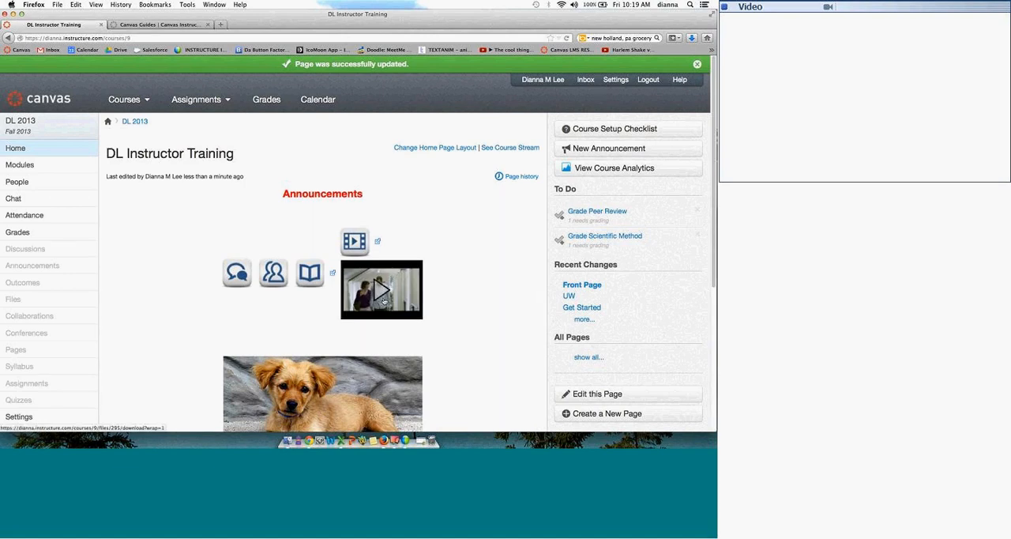
Step: Reopen the home page for editing, check the video icon's image settings, and save the page again
click(598, 393)
click(391, 266)
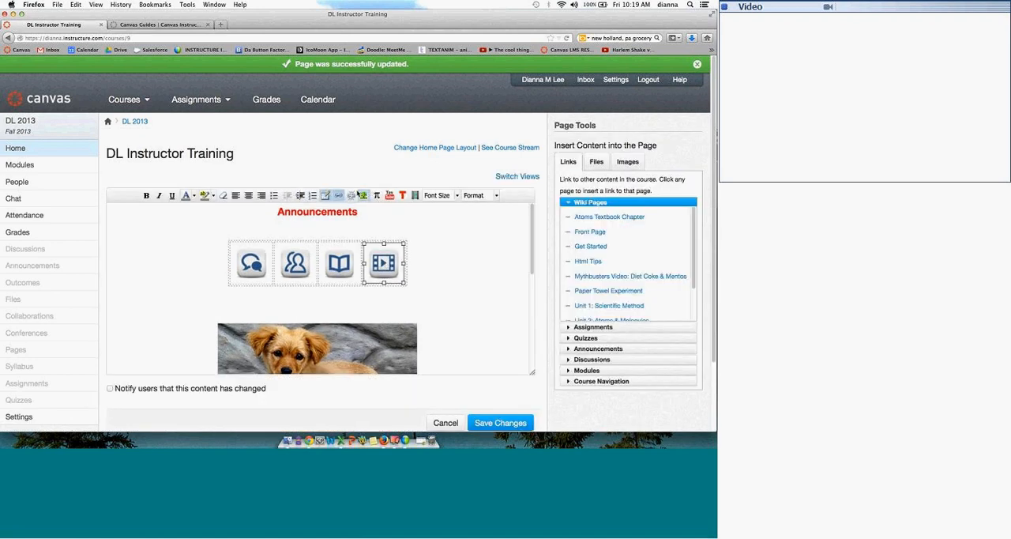
click(363, 195)
click(525, 117)
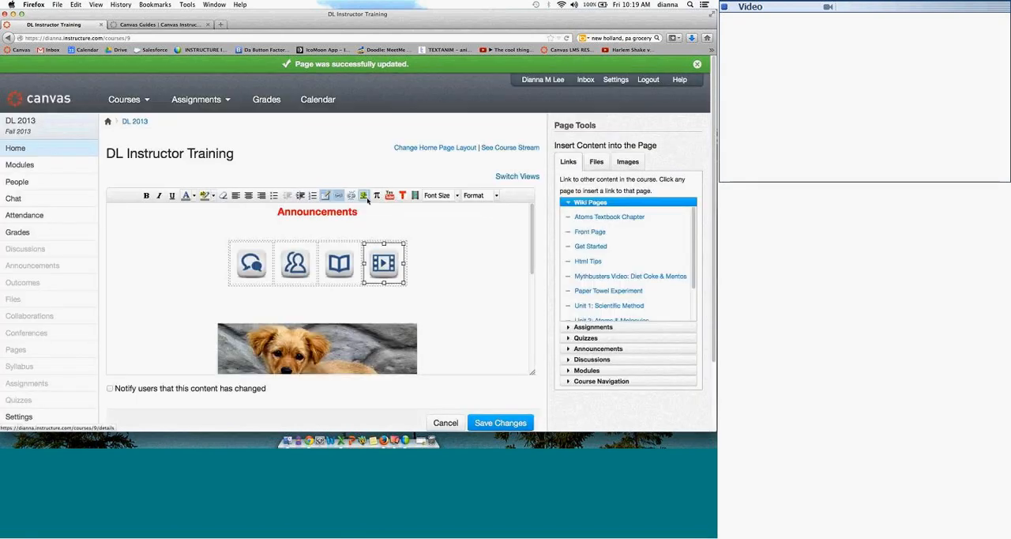
click(449, 262)
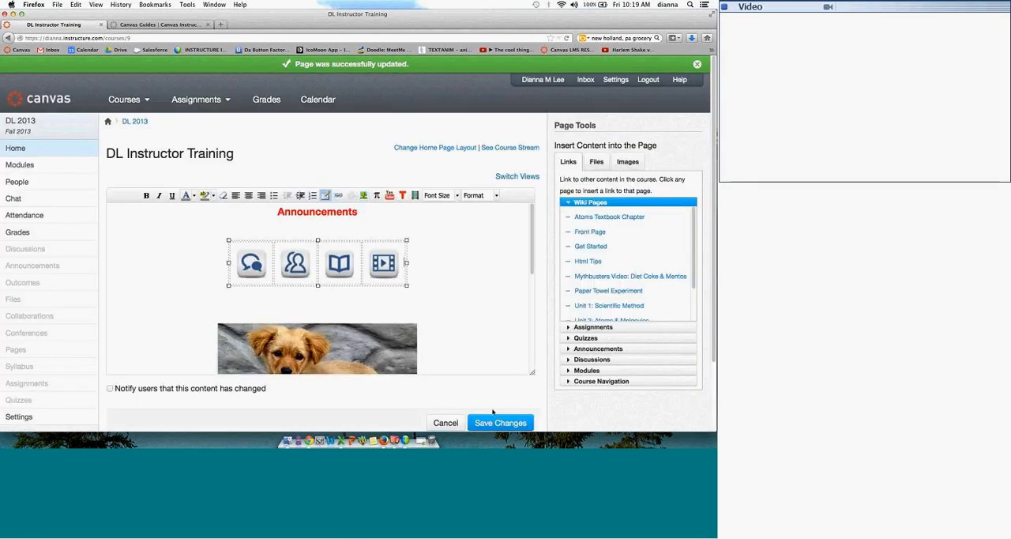
click(496, 423)
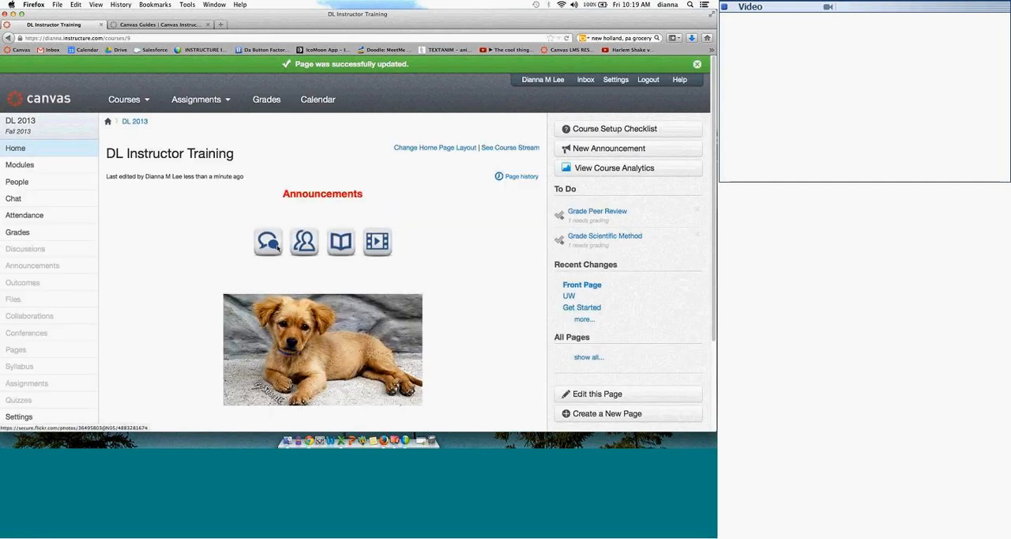
Step: Test the linked Announcements heading on the saved home page
click(320, 194)
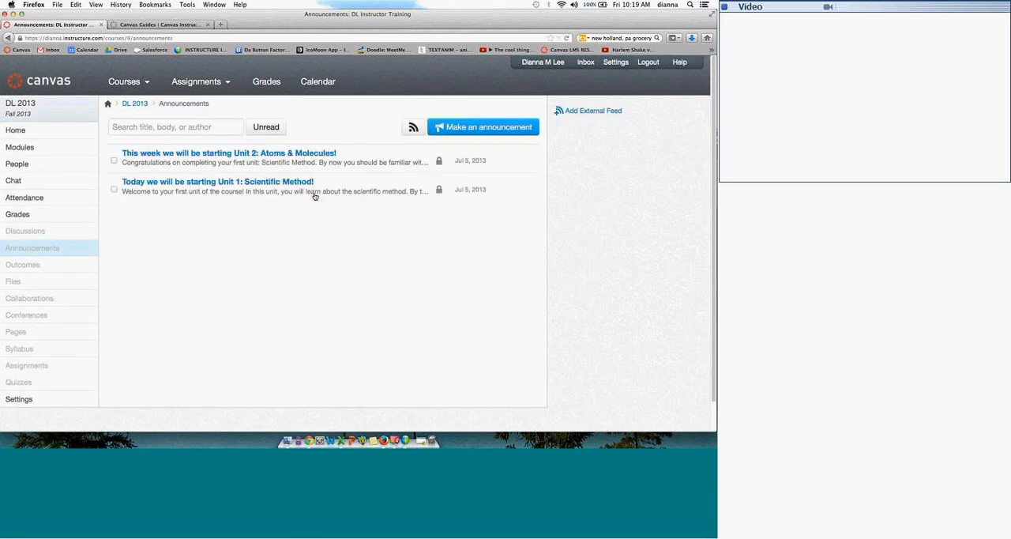
Step: Test the discussion and people icons on the course home page, returning to the home page after each one
click(62, 131)
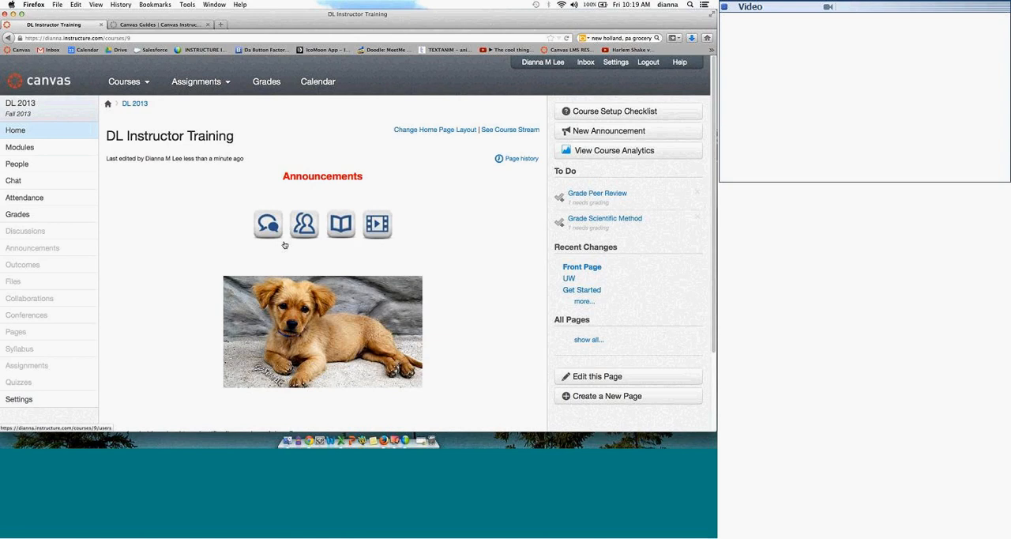
click(275, 225)
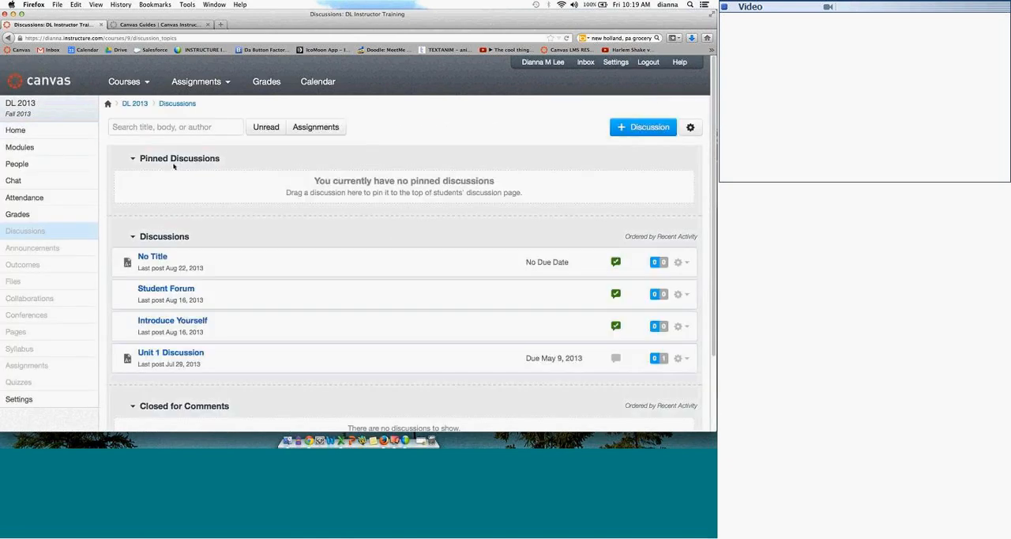
click(42, 136)
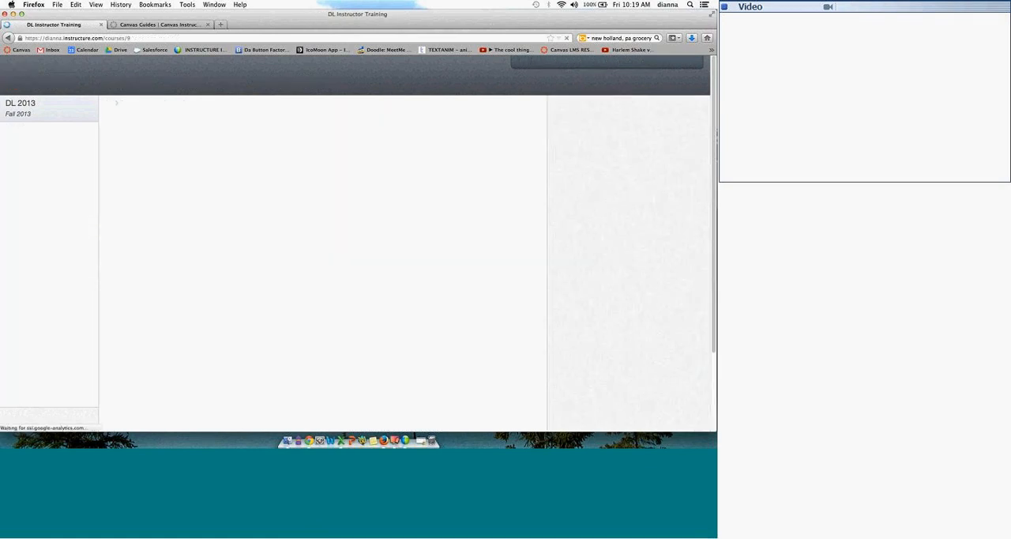
click(307, 229)
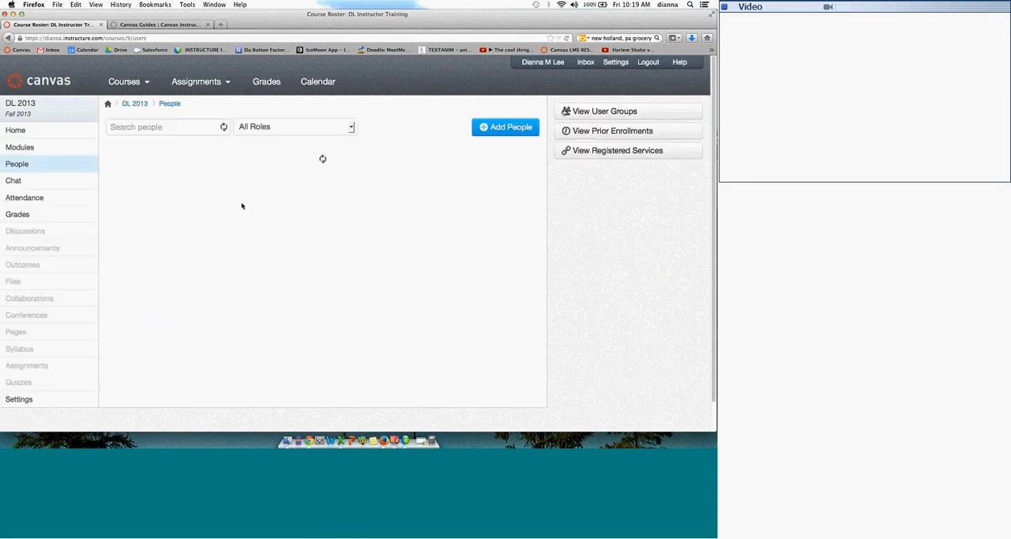
click(33, 134)
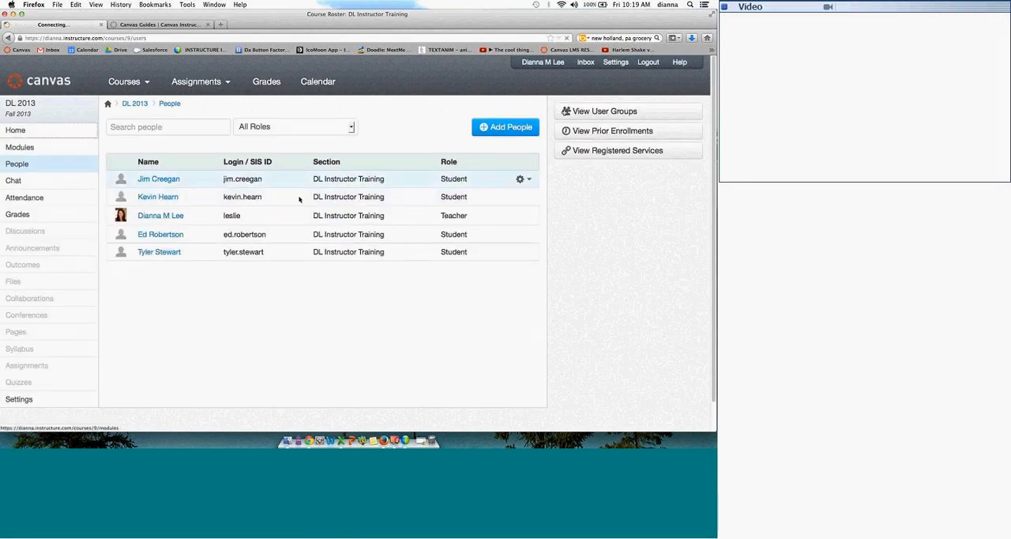
Step: Test the book icon's file link, cancel the HTML Tips .docx download, and review the home page down to the embedded video
click(344, 231)
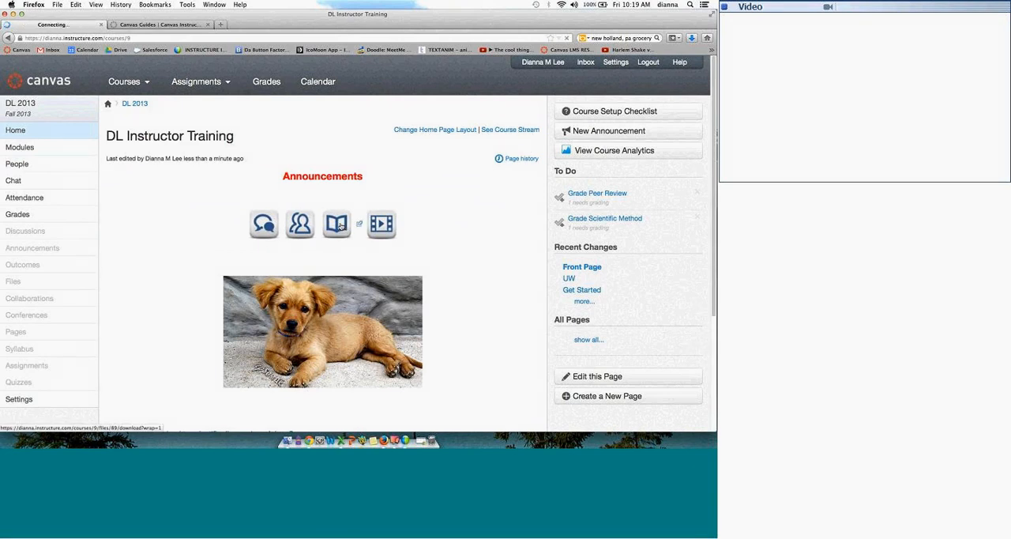
click(359, 226)
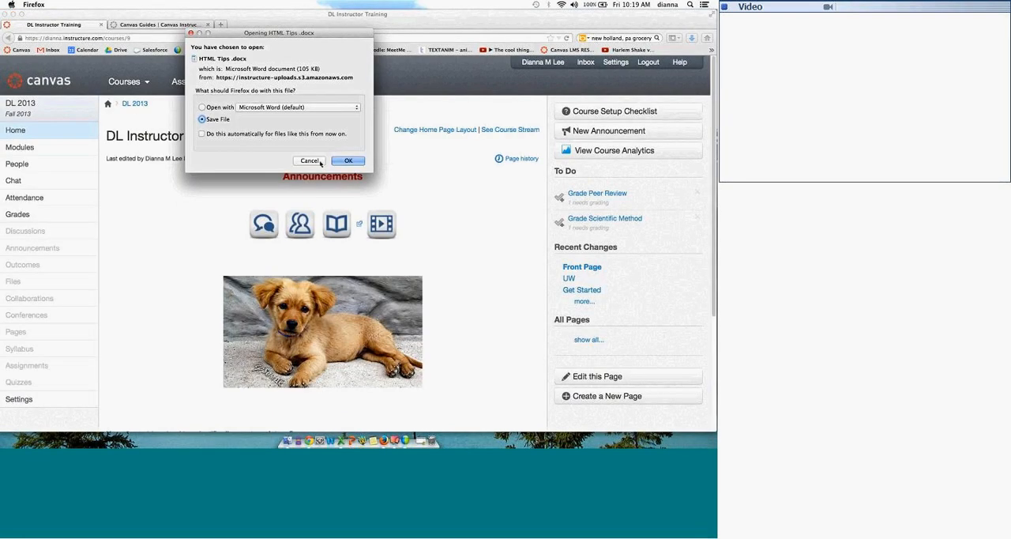
click(308, 161)
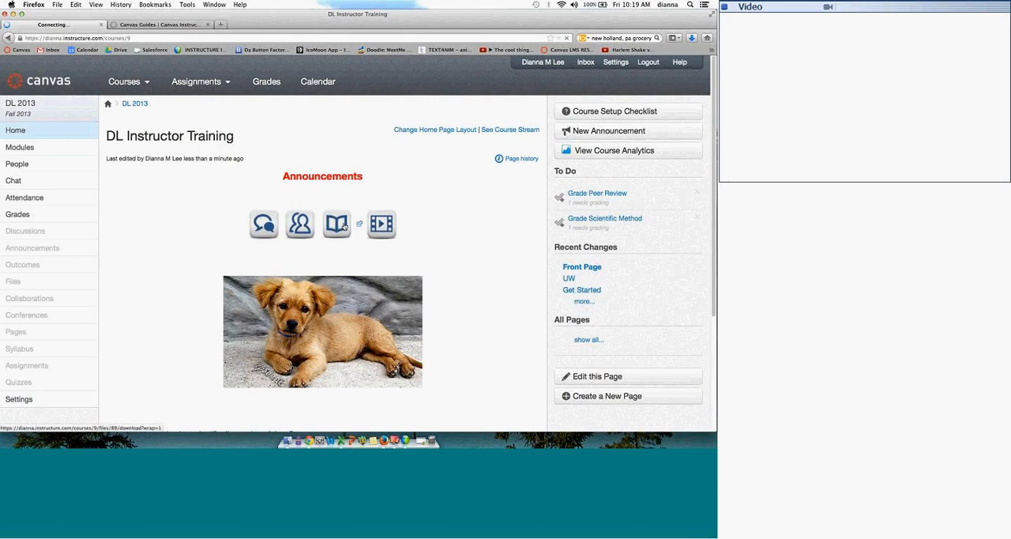
click(318, 161)
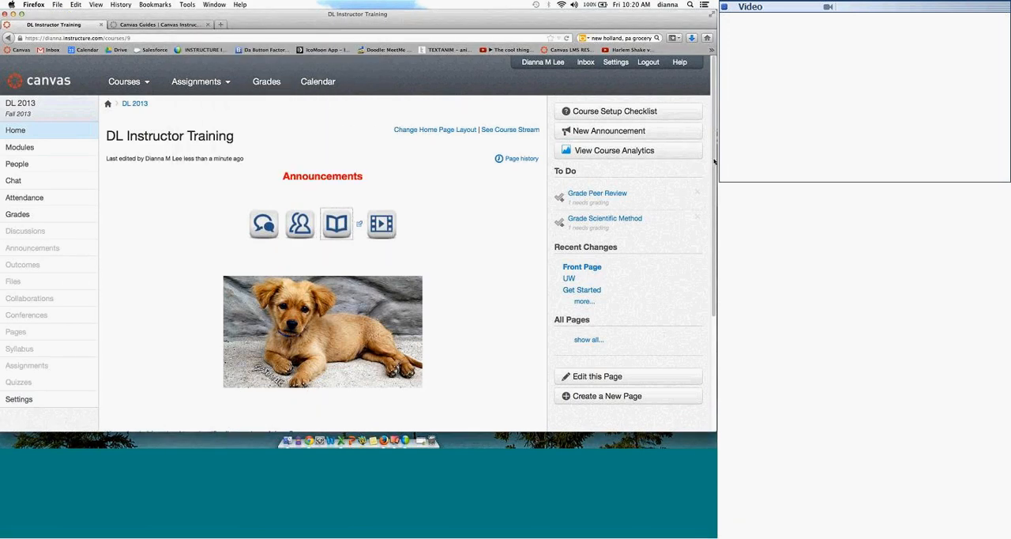
scroll(715, 182, down, 2)
scroll(715, 229, down, 1)
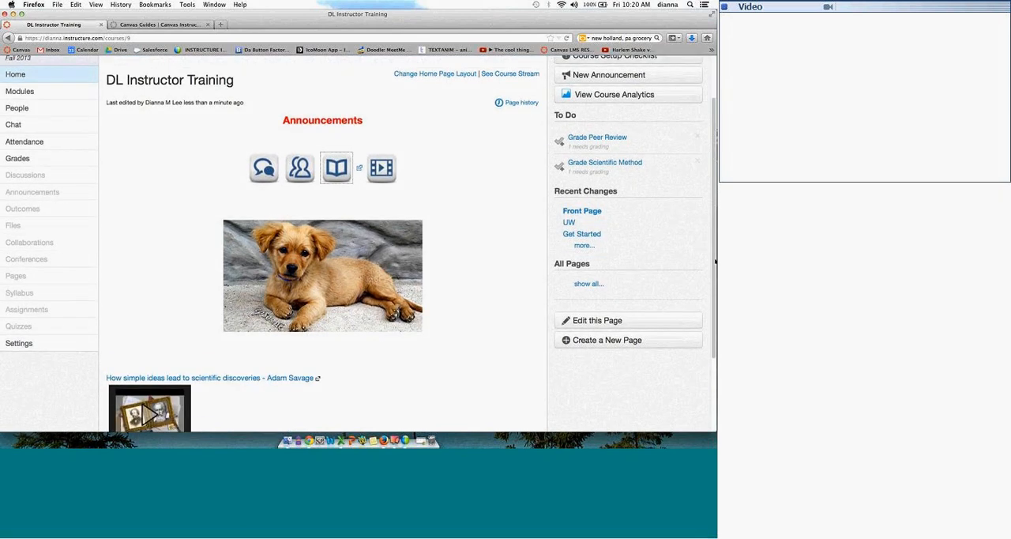
scroll(715, 261, down, 3)
scroll(596, 280, down, 1)
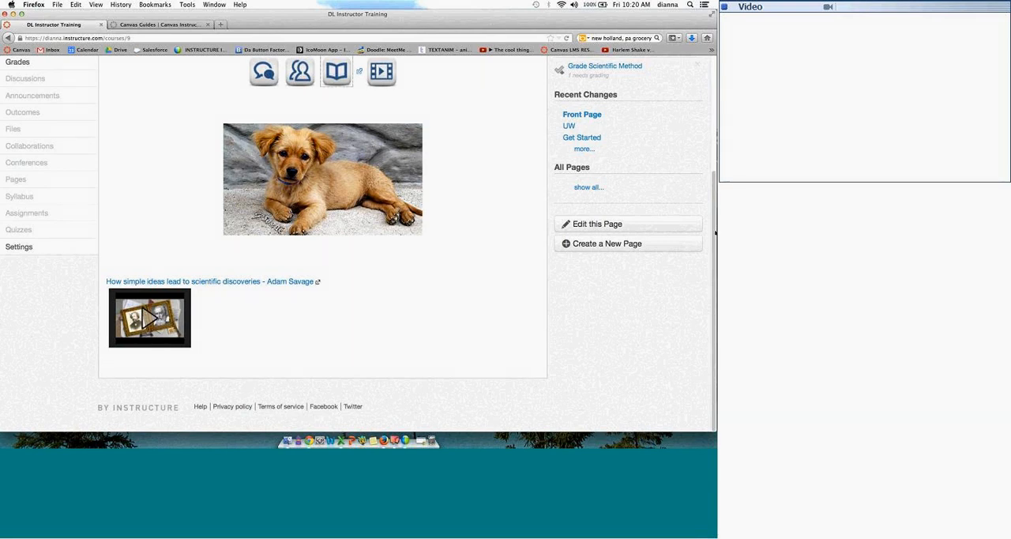
scroll(701, 126, up, 1)
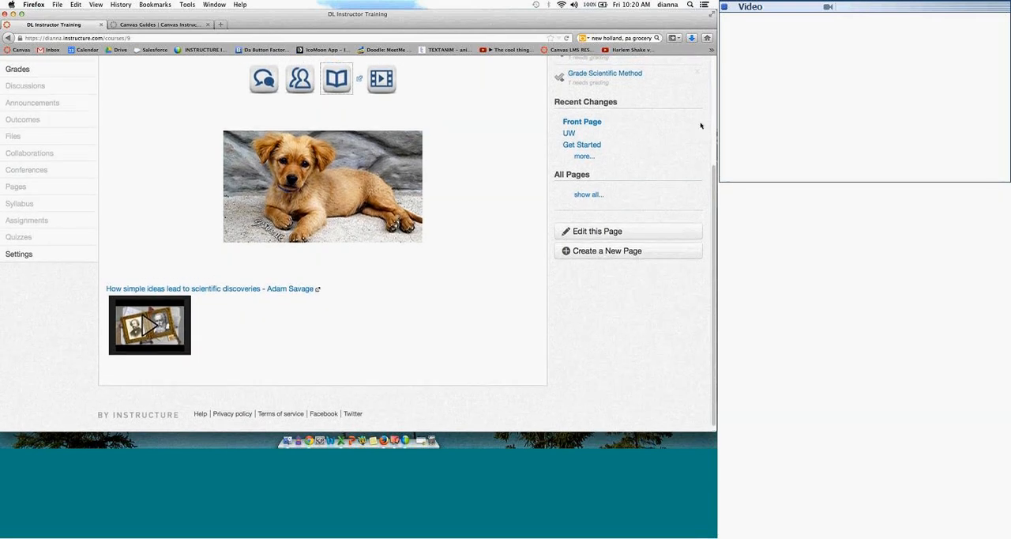
scroll(701, 126, up, 5)
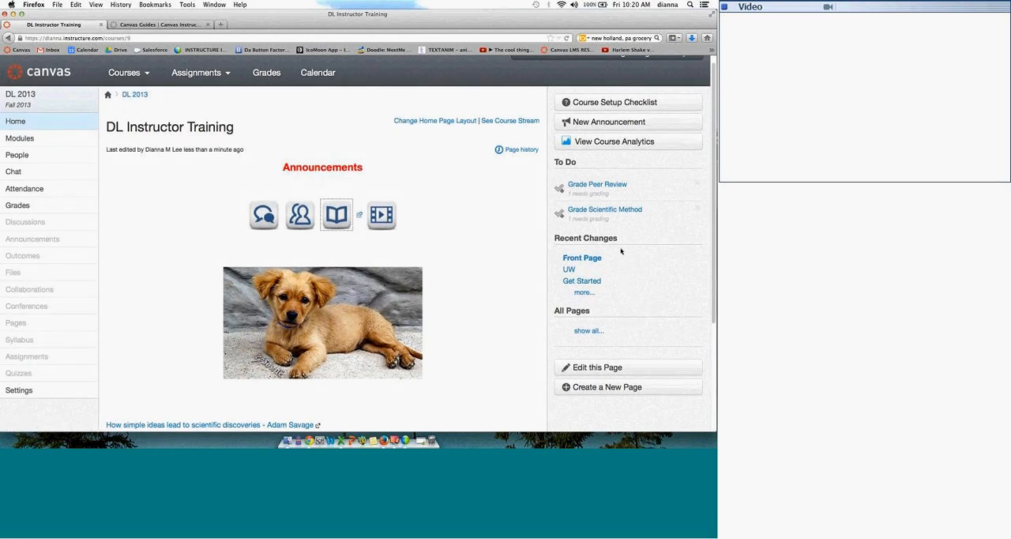
Step: Reopen the home page for editing, view the media comment recording and upload options without adding media, and save the page
click(615, 371)
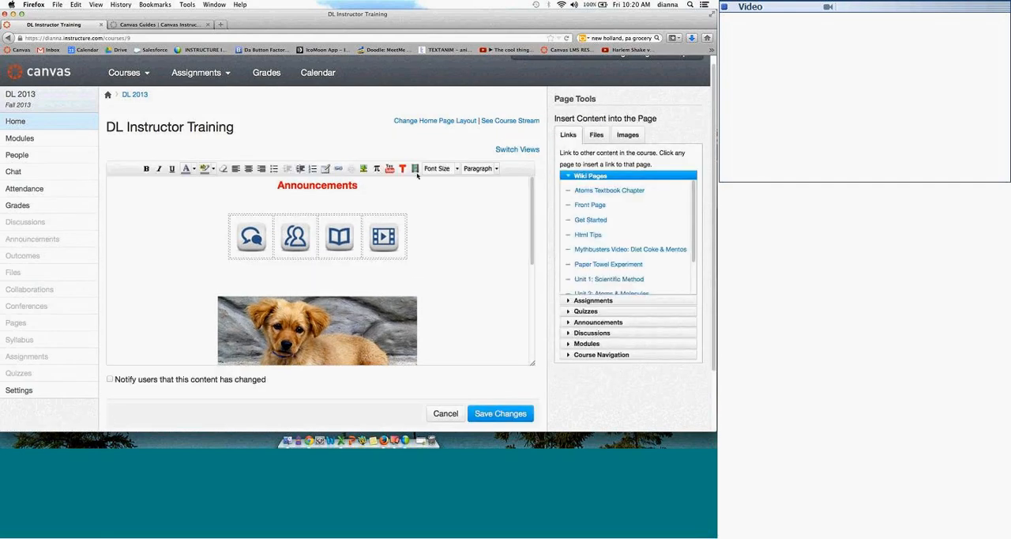
click(415, 168)
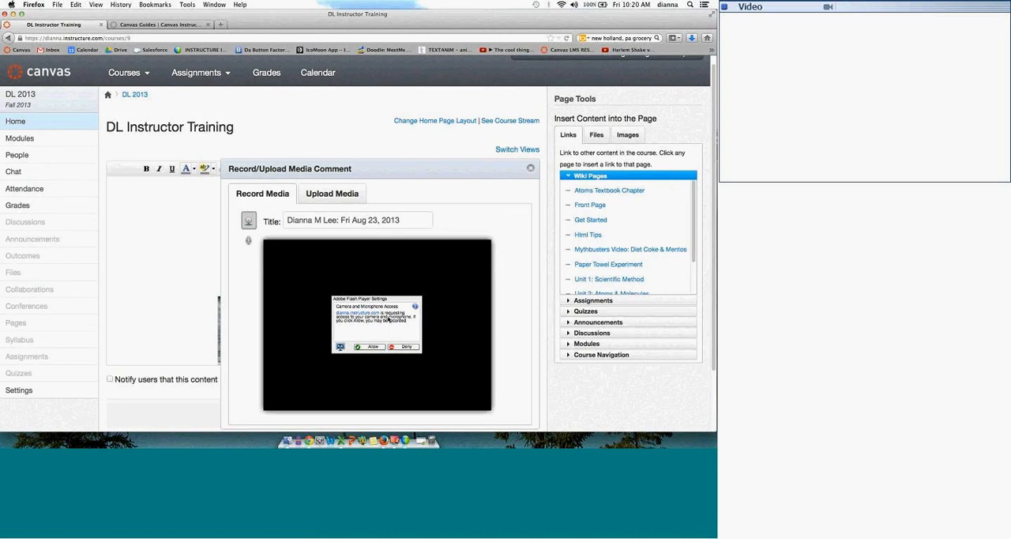
click(335, 195)
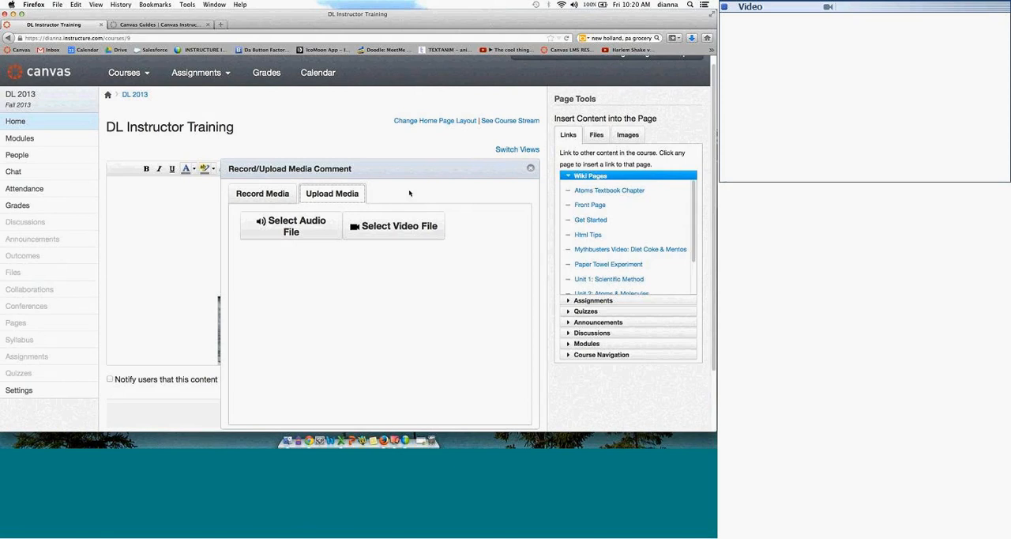
click(273, 197)
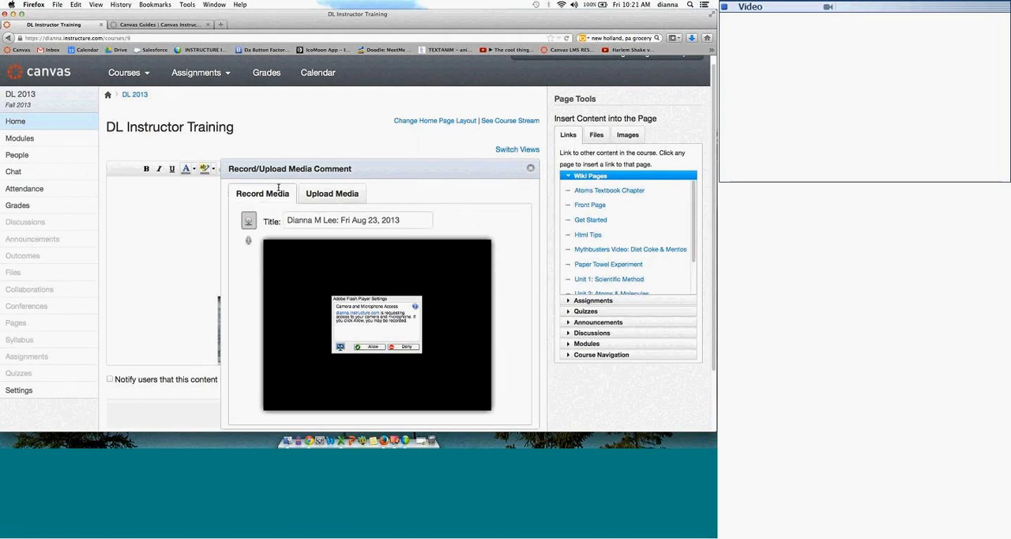
click(530, 167)
click(479, 415)
click(333, 248)
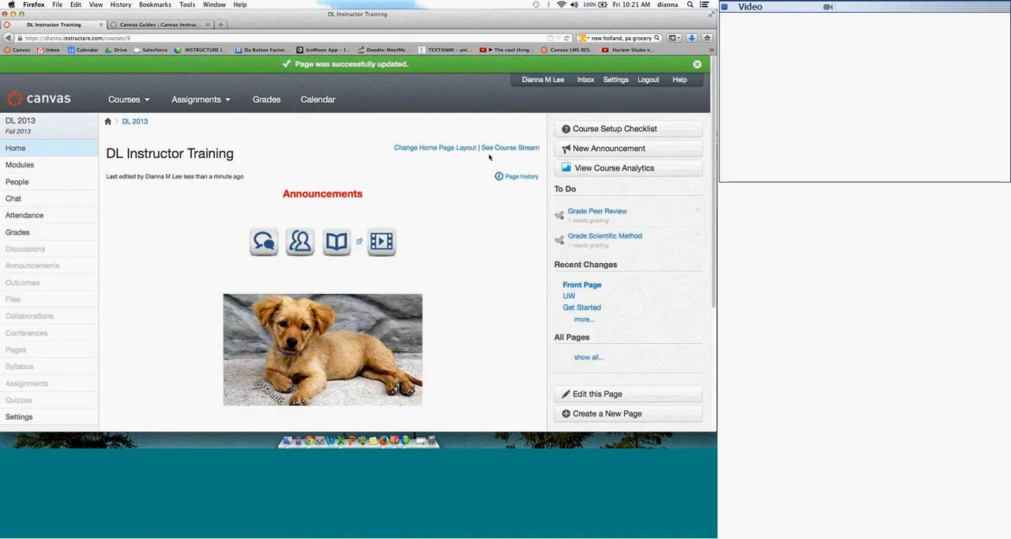
Step: View the home page's revision history and return to the course home page
click(519, 178)
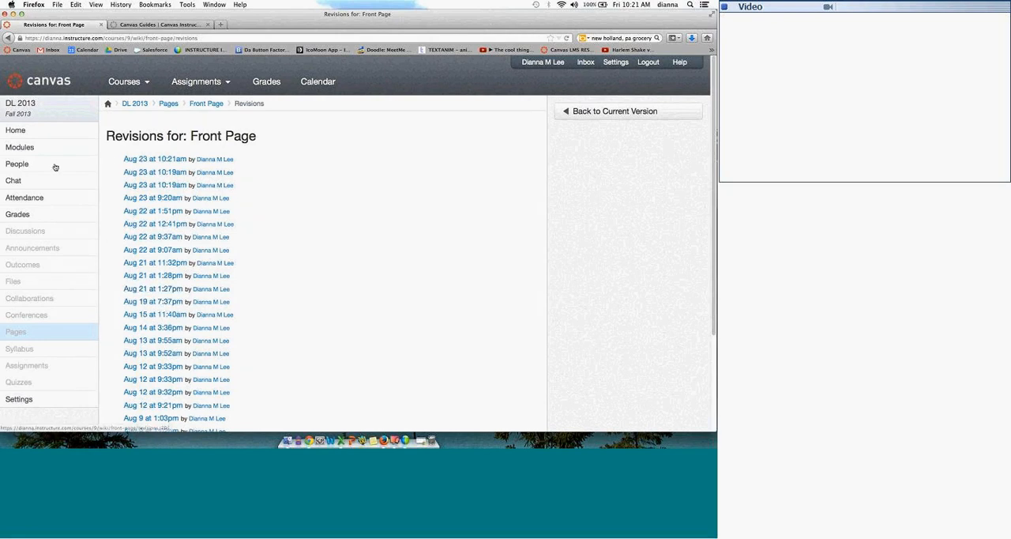
click(38, 137)
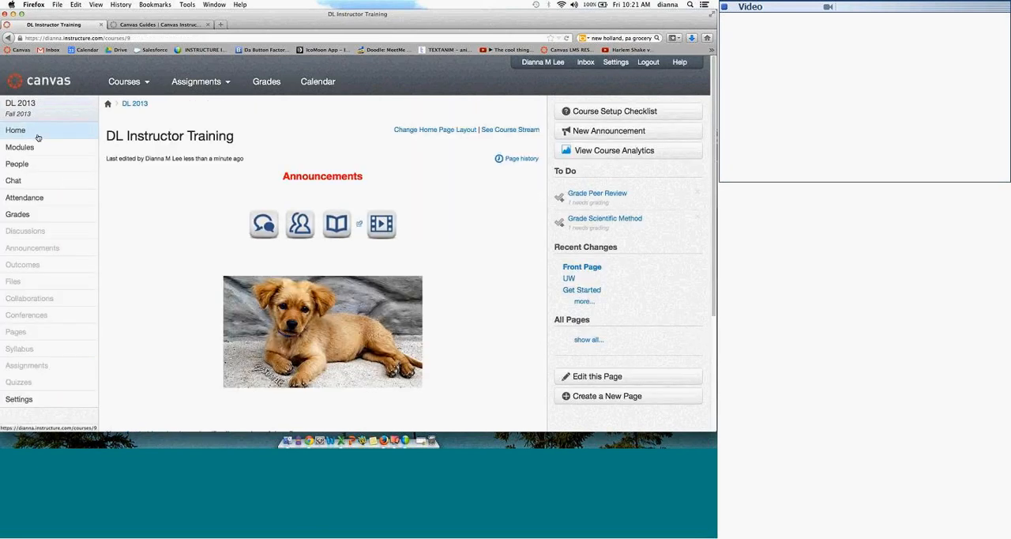
Step: Create a course module named UW without choosing a prerequisite module, and move it above Unit 1: Scientific Method
click(29, 149)
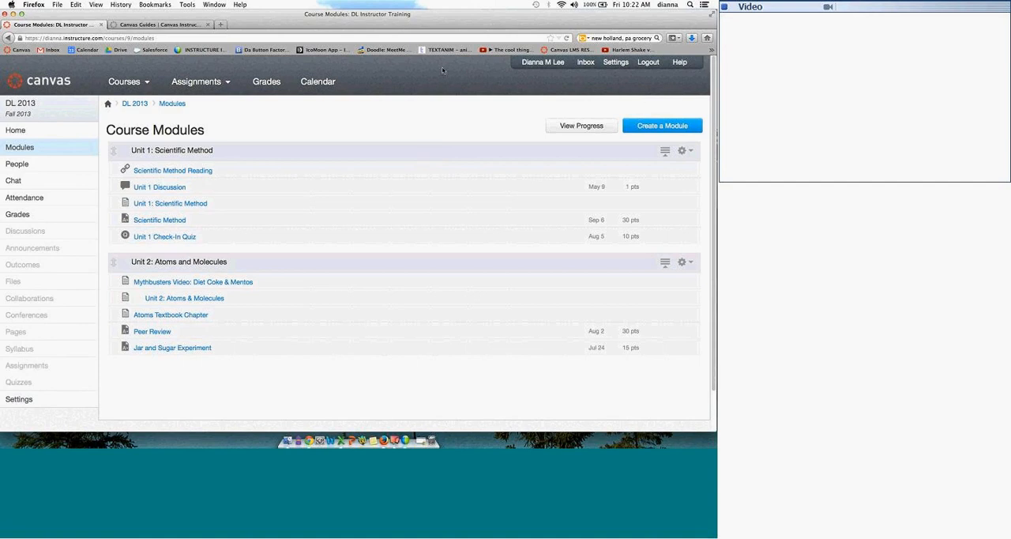
click(657, 126)
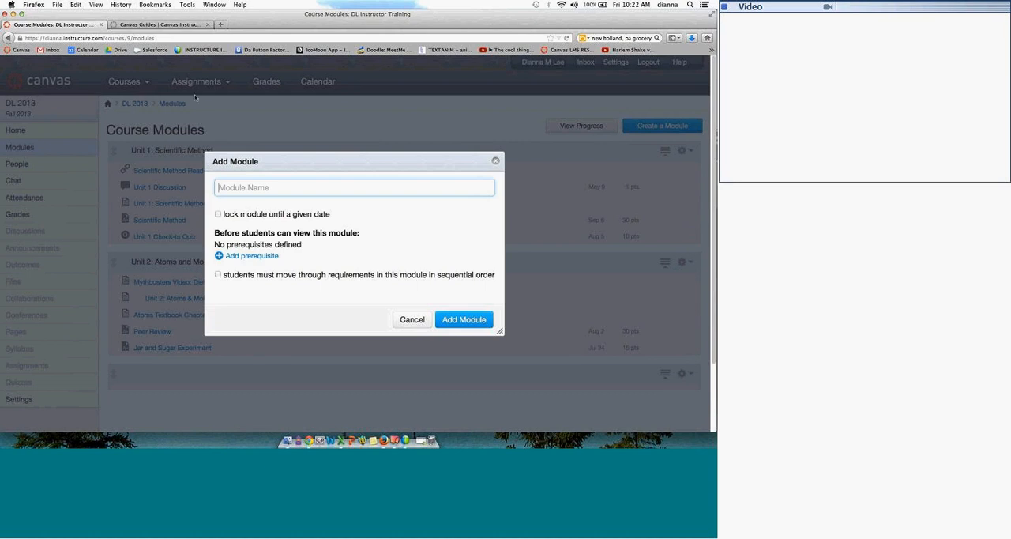
click(297, 182)
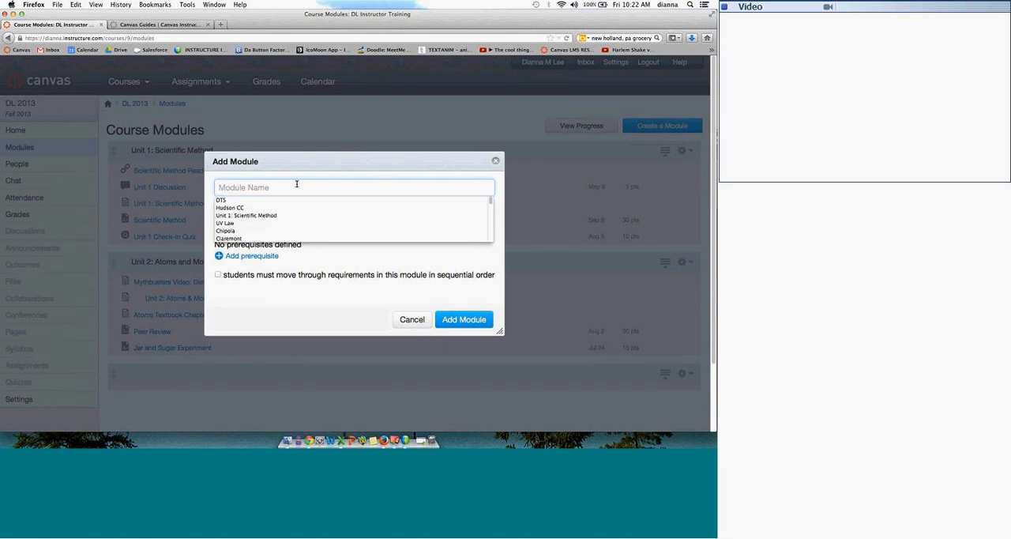
text(UW)
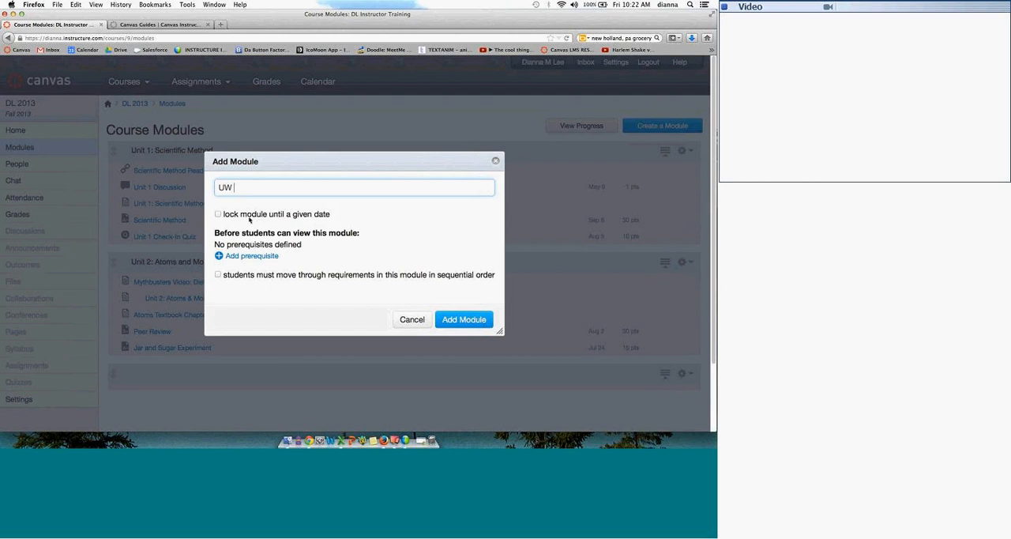
click(259, 256)
click(408, 247)
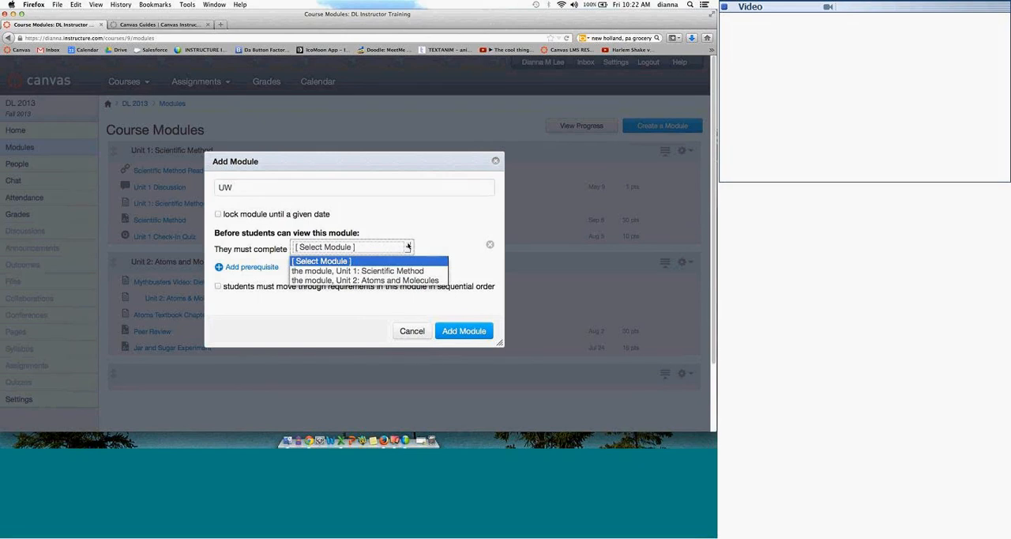
click(459, 234)
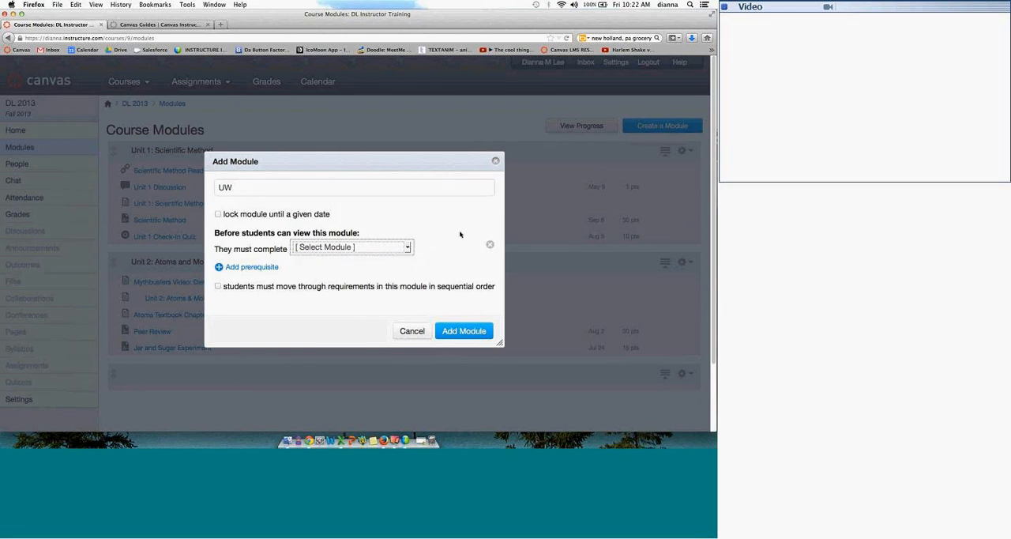
click(463, 333)
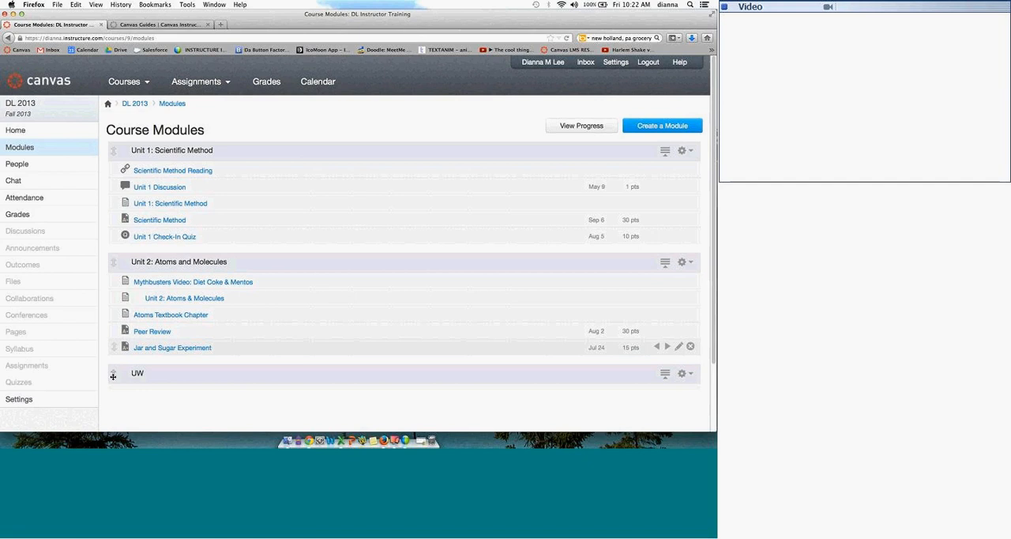
drag(113, 376, 140, 151)
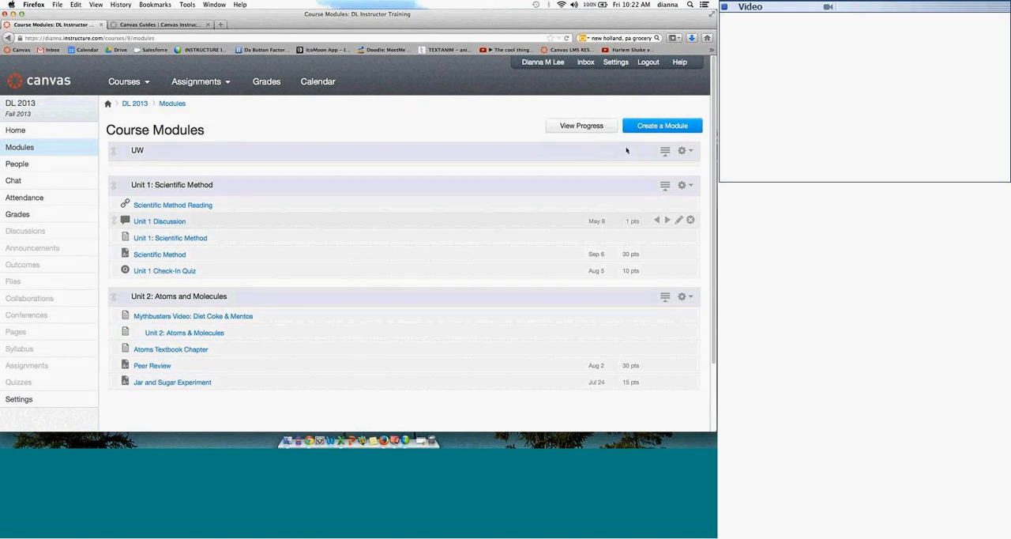
Step: Add the existing assignment UW Assignment 1 to the UW module without indentation
click(689, 151)
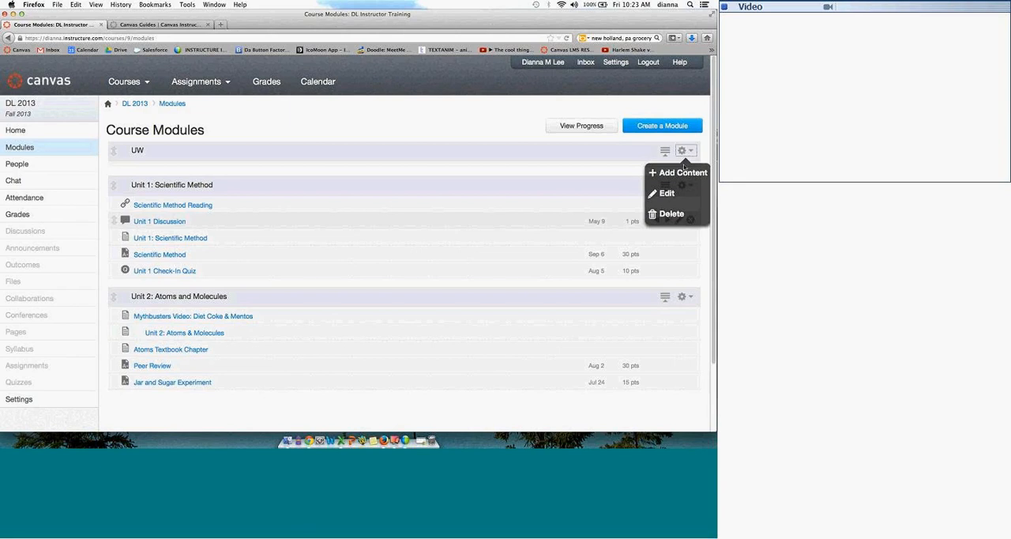
click(664, 173)
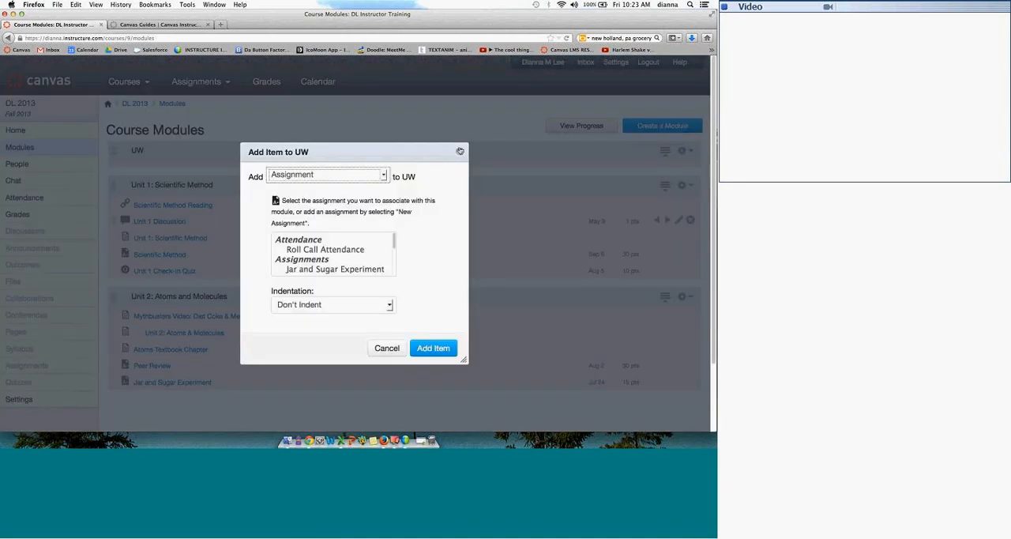
scroll(384, 237, down, 3)
click(329, 248)
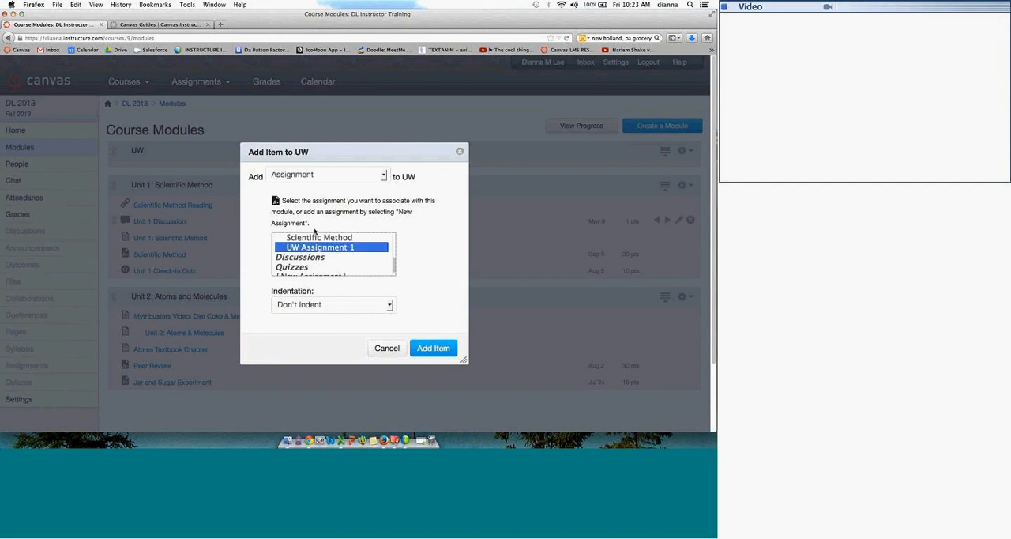
click(431, 347)
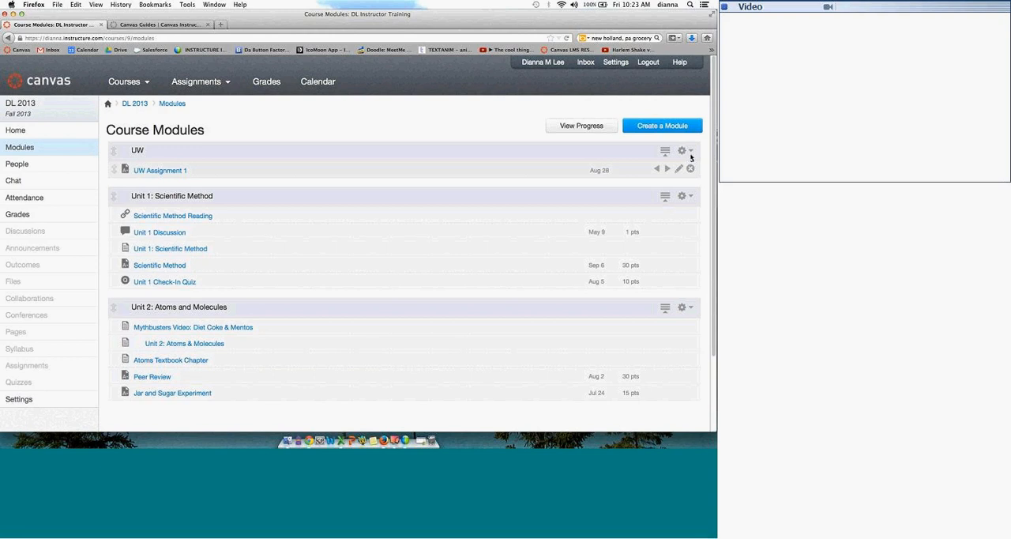
Step: Start adding an item to the UW module and view the existing discussion topics and the new topic option without adding one
click(684, 151)
click(681, 175)
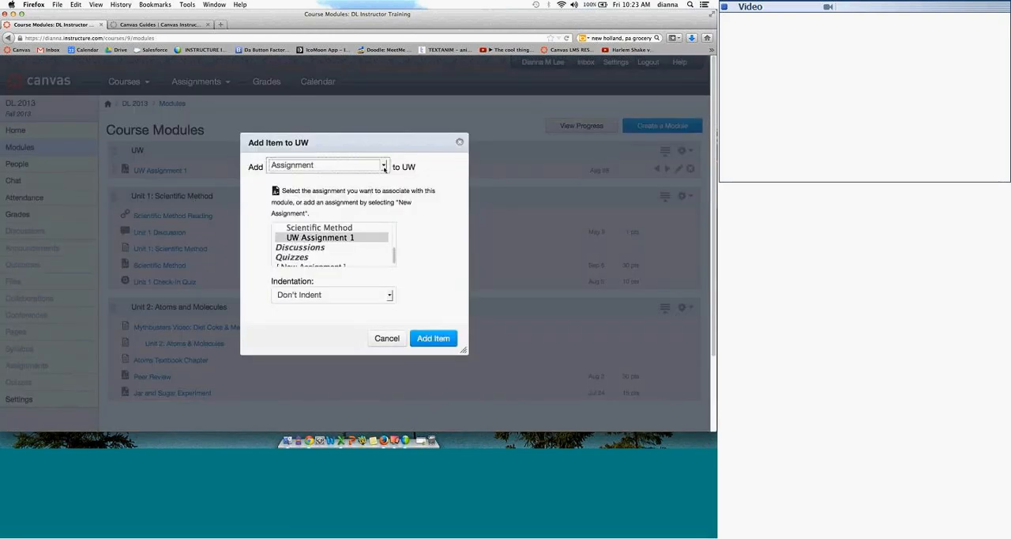
click(324, 166)
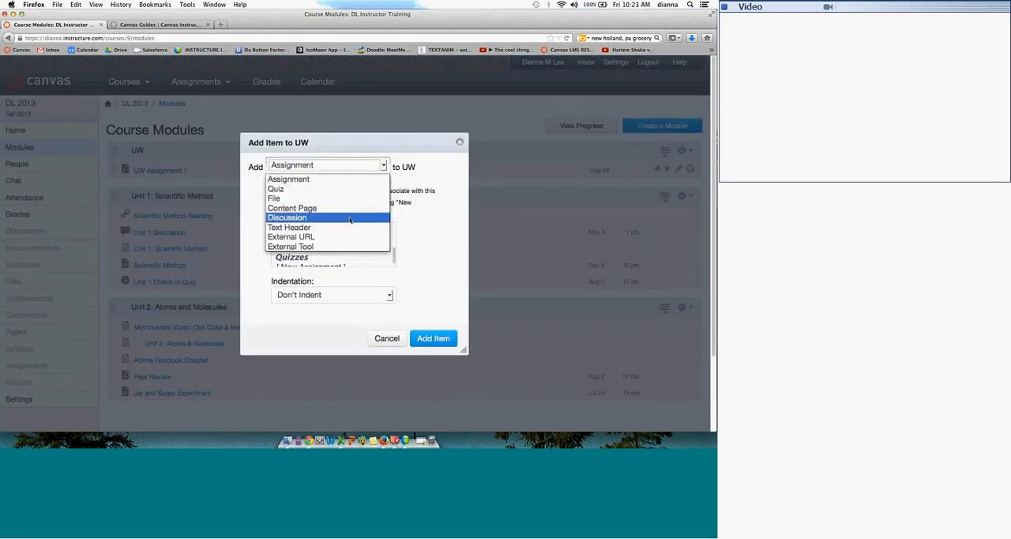
click(350, 218)
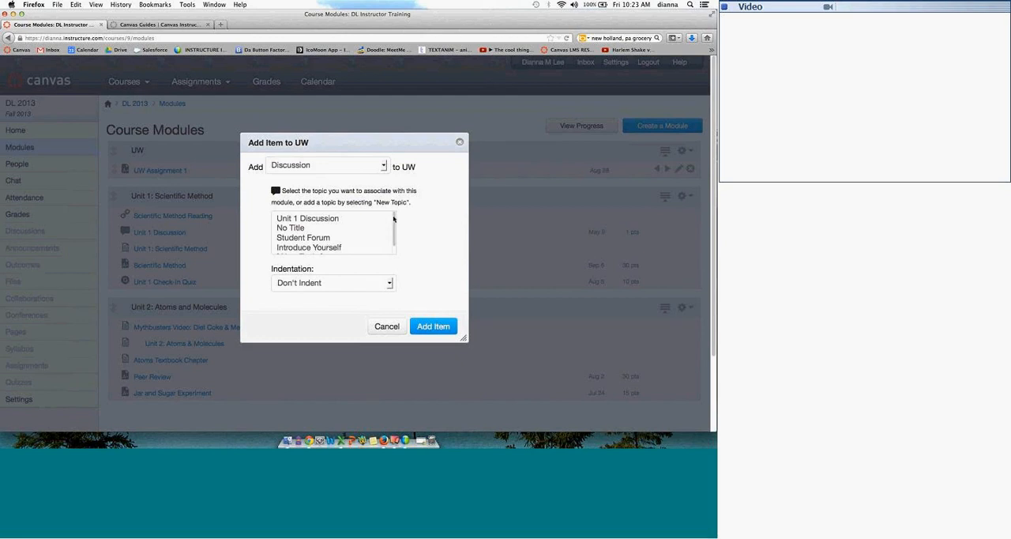
scroll(316, 245, down, 1)
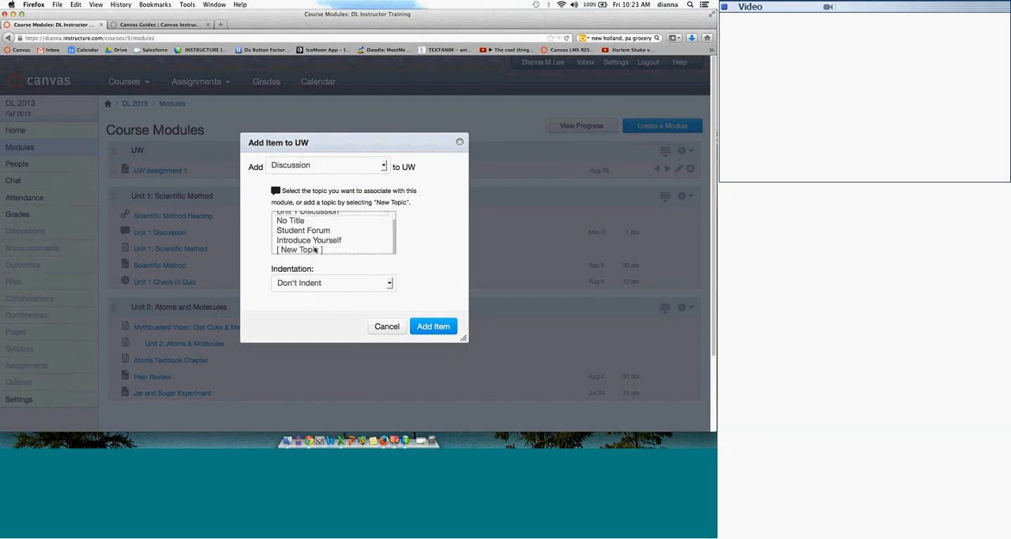
click(314, 250)
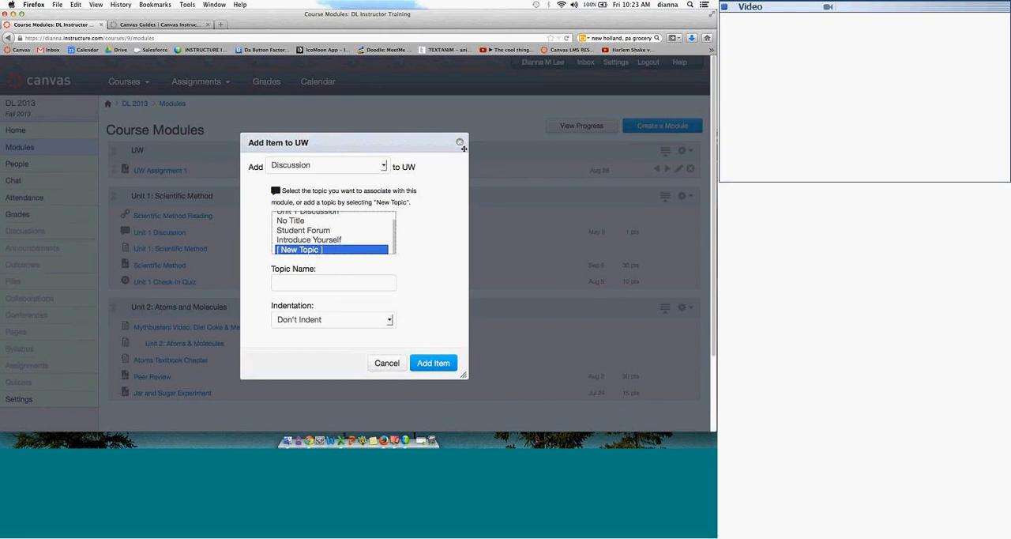
Step: Add the existing course file the_atom.ppt from the Worksheets folder to the UW module without indentation
click(385, 165)
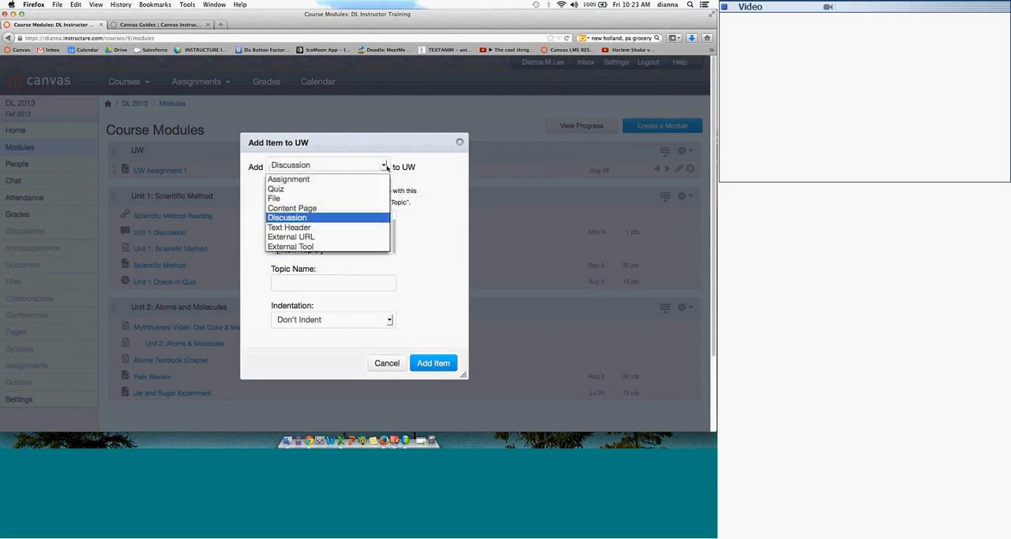
click(320, 199)
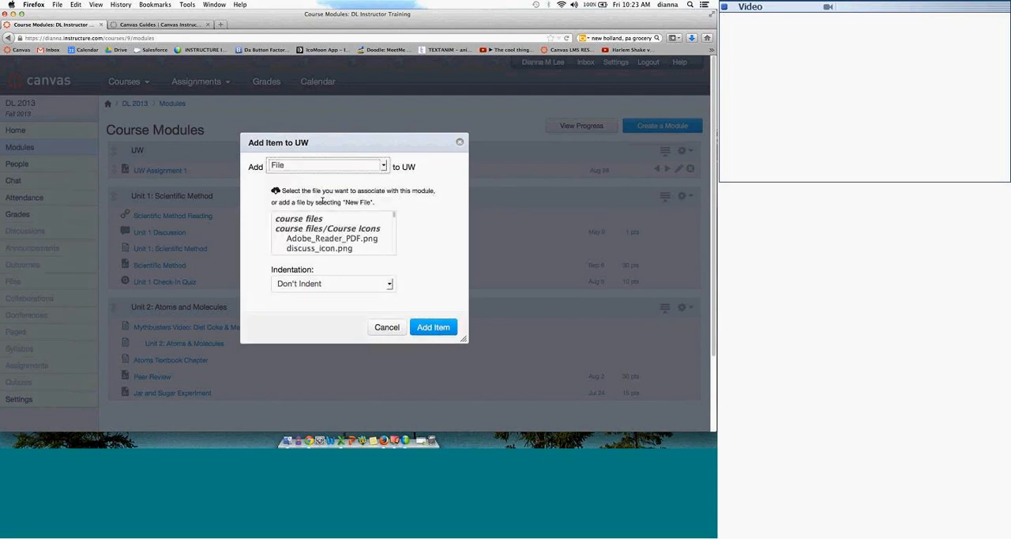
mouse_move(390, 218)
mouse_down()
mouse_move(393, 248)
mouse_move(392, 213)
mouse_move(389, 229)
mouse_up()
scroll(389, 229, down, 5)
scroll(388, 230, down, 10)
scroll(389, 241, down, 10)
scroll(389, 229, up, 10)
scroll(389, 221, down, 6)
scroll(390, 226, down, 6)
scroll(389, 228, down, 4)
scroll(389, 234, down, 3)
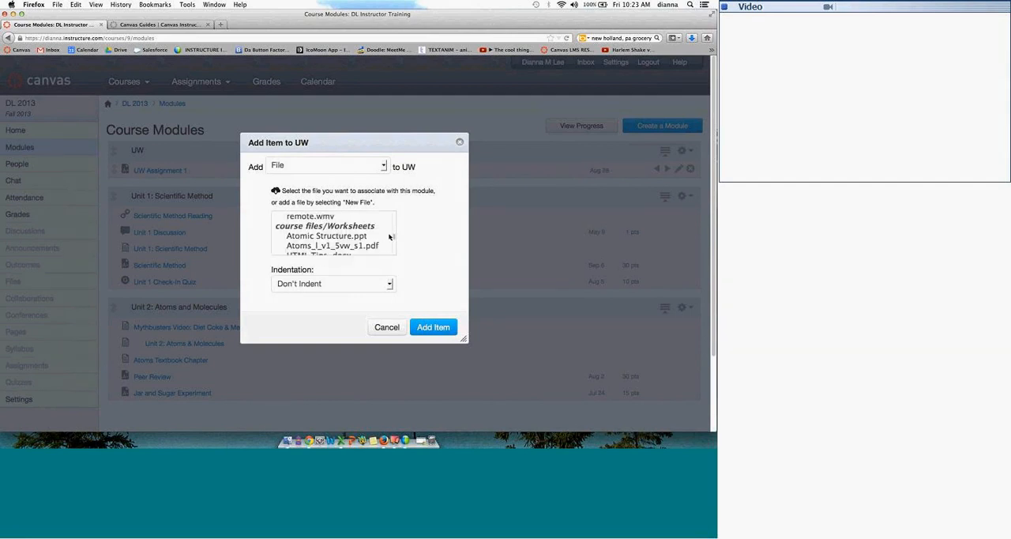
scroll(390, 237, down, 2)
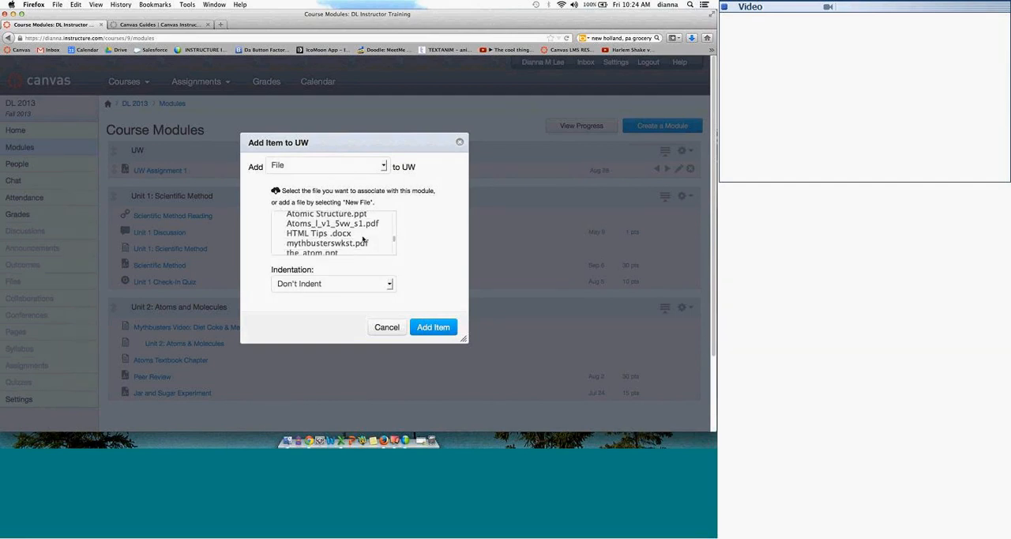
click(349, 234)
click(341, 253)
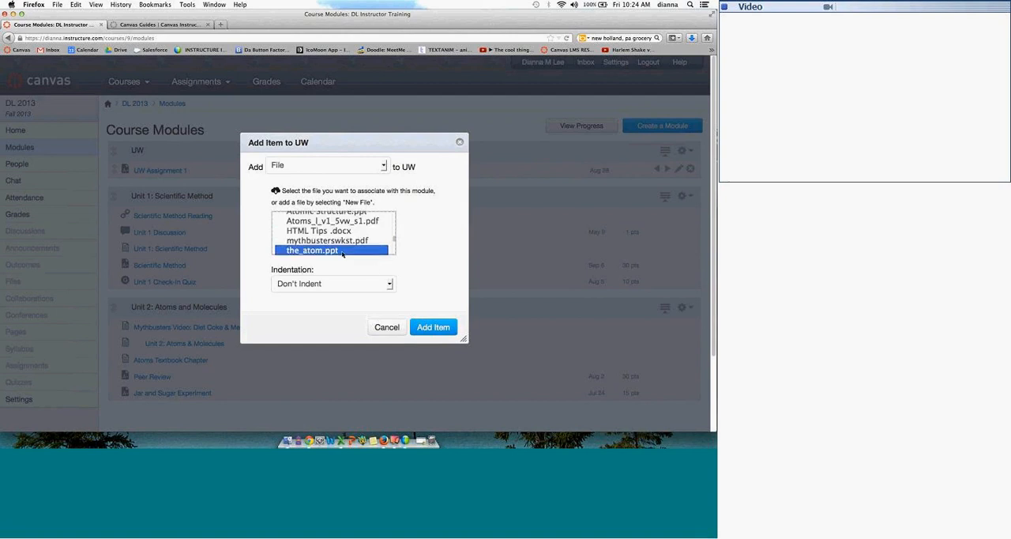
click(433, 327)
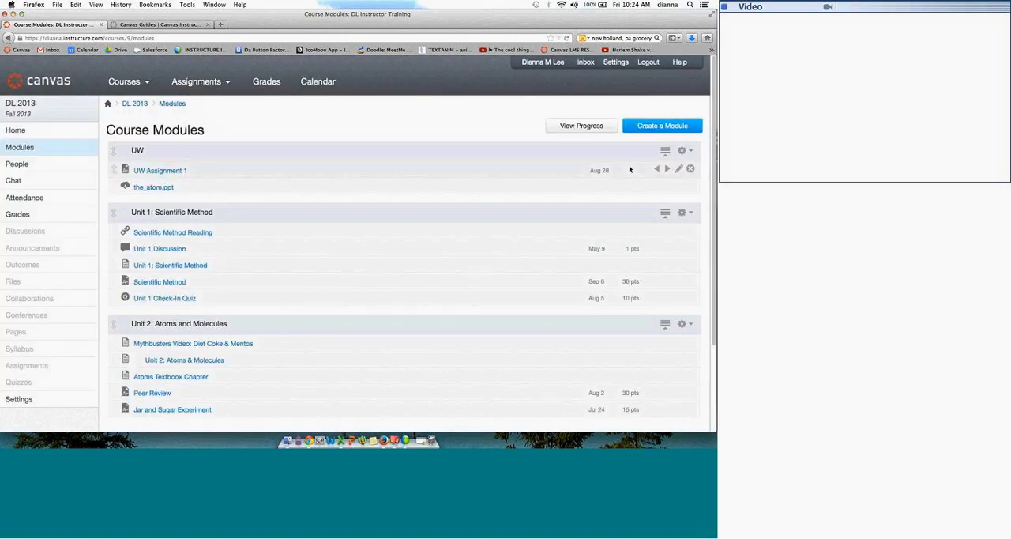
Step: Add the existing content page UW to the UW module without indentation
click(684, 150)
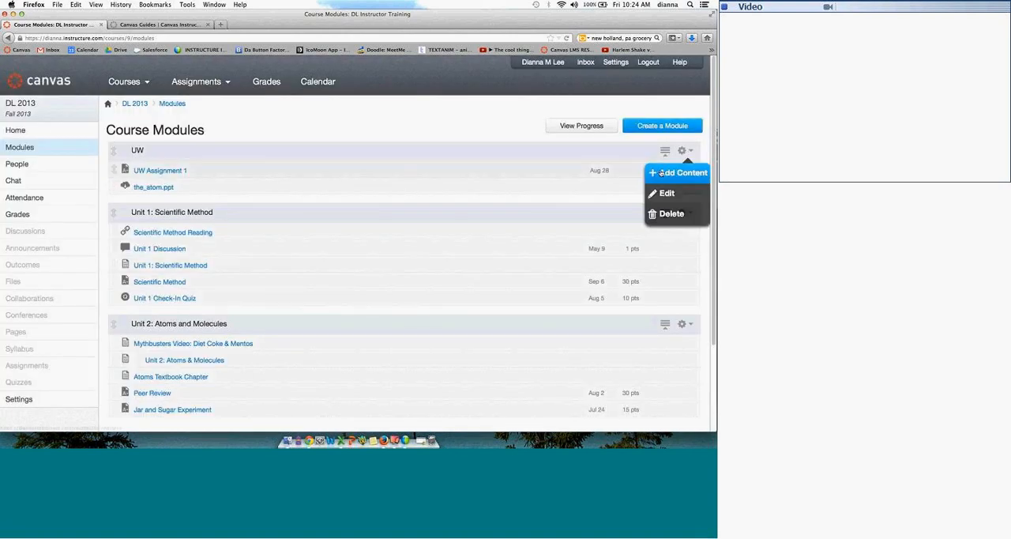
click(662, 172)
click(383, 170)
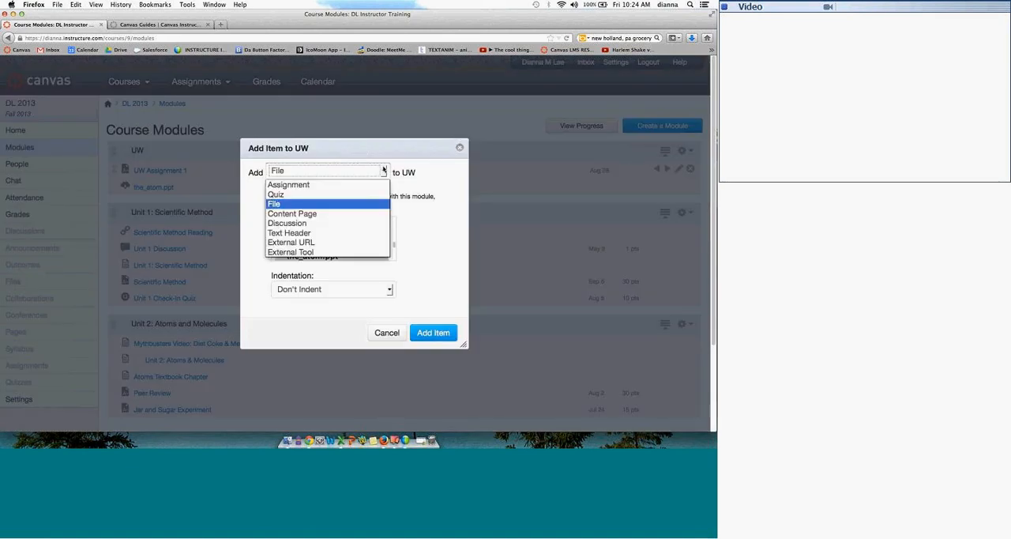
click(359, 213)
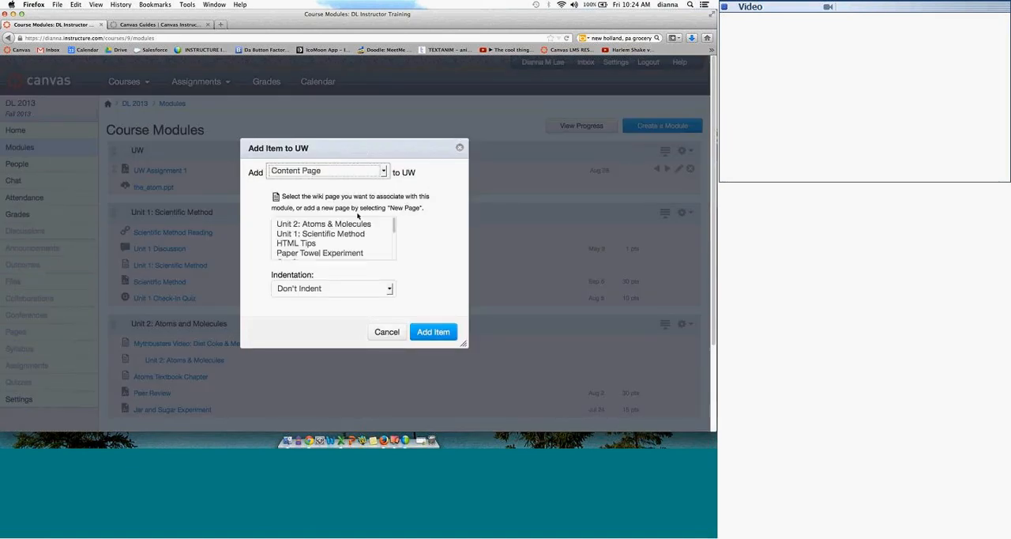
drag(395, 223, 391, 258)
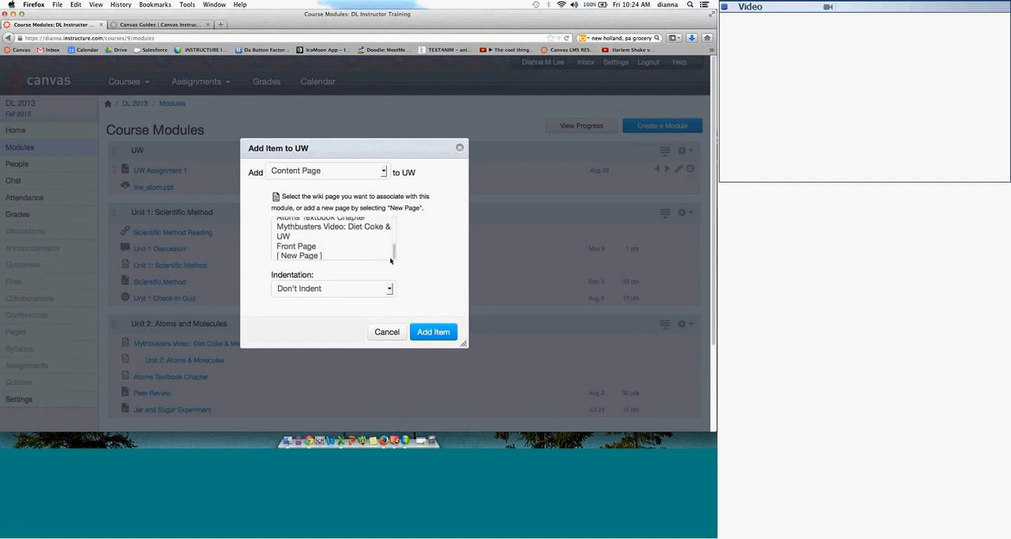
click(350, 239)
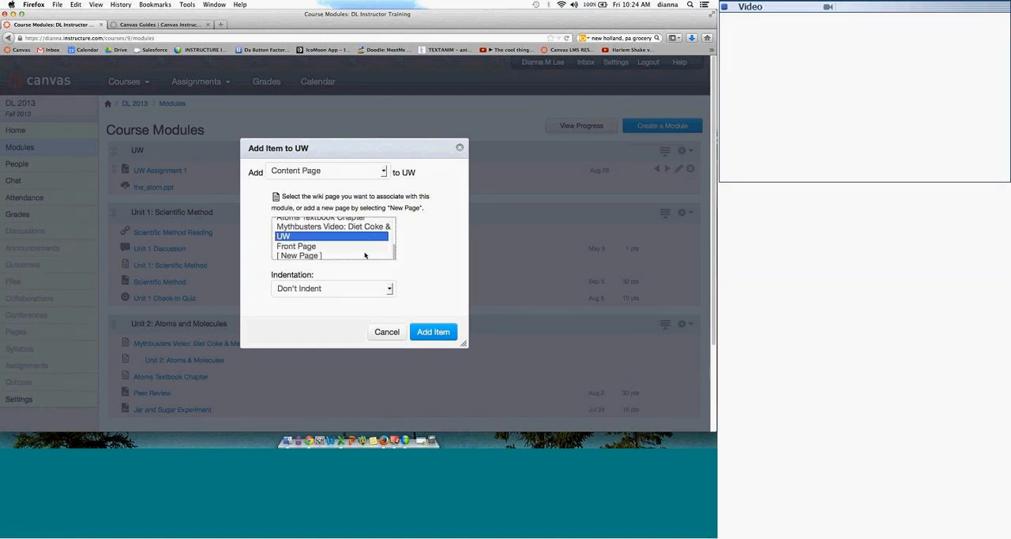
click(426, 332)
click(662, 127)
click(412, 319)
Step: Add an external URL item to the UW module with the address instructure.com and the page name Canvas
click(683, 150)
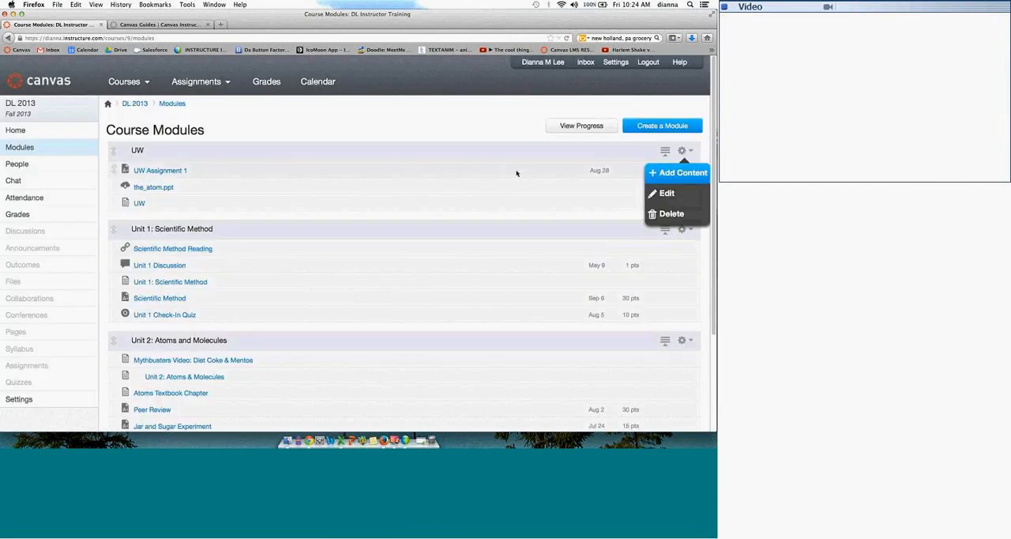
click(689, 171)
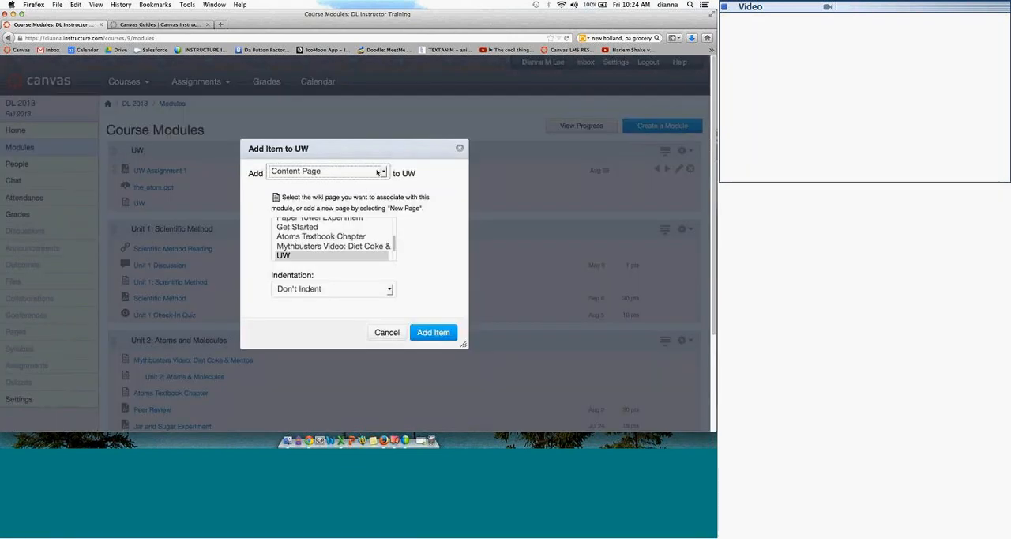
click(378, 172)
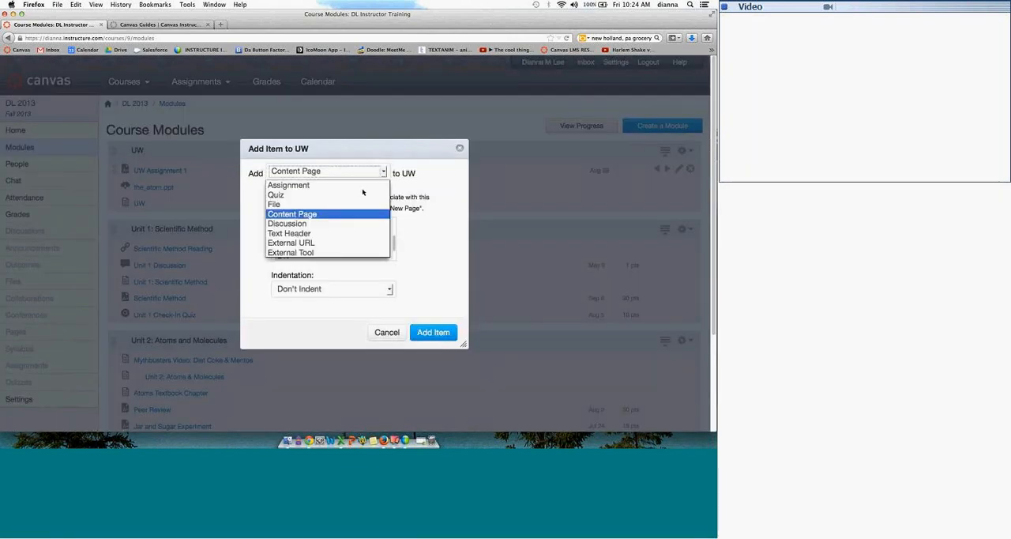
click(340, 243)
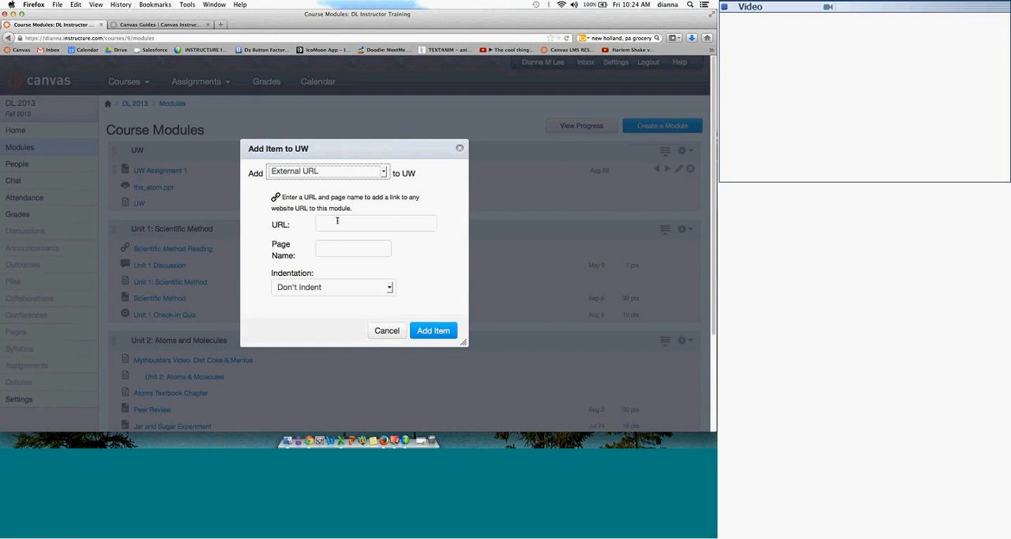
click(337, 220)
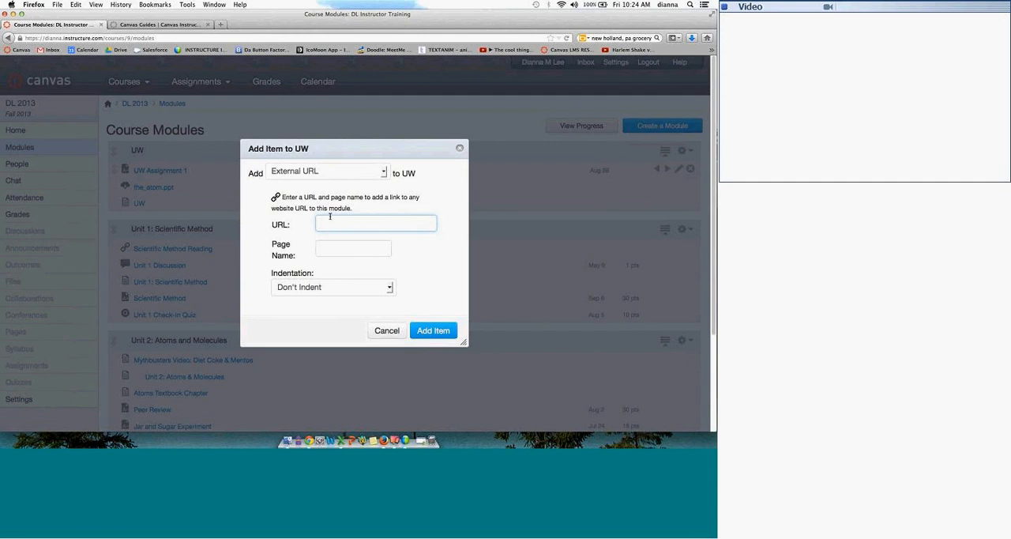
text(h)
text(nstructure.com)
click(346, 249)
text(Canvas)
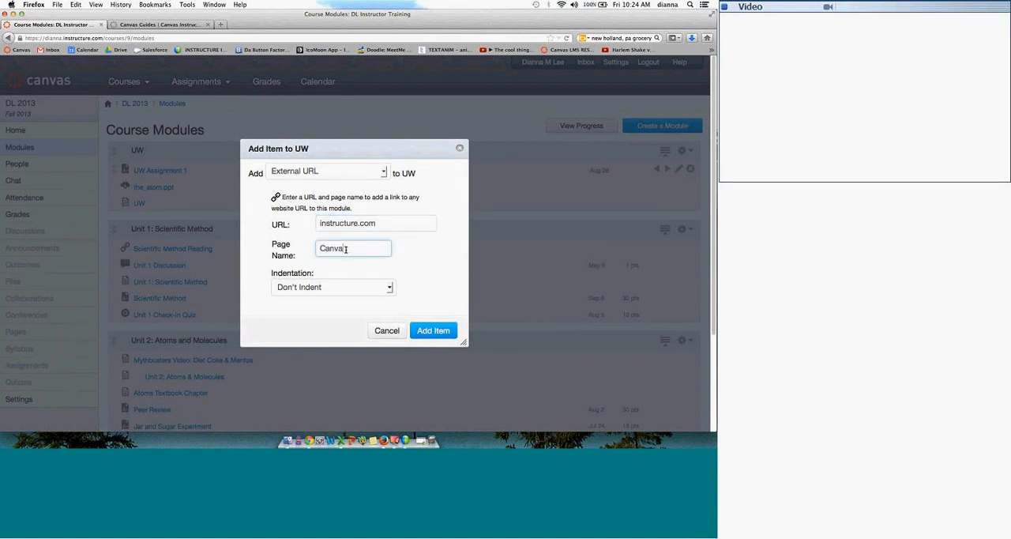
click(436, 331)
Step: Open the bookmarked Harlem Shake video on YouTube, copy its URL, and return to the course modules page
click(687, 151)
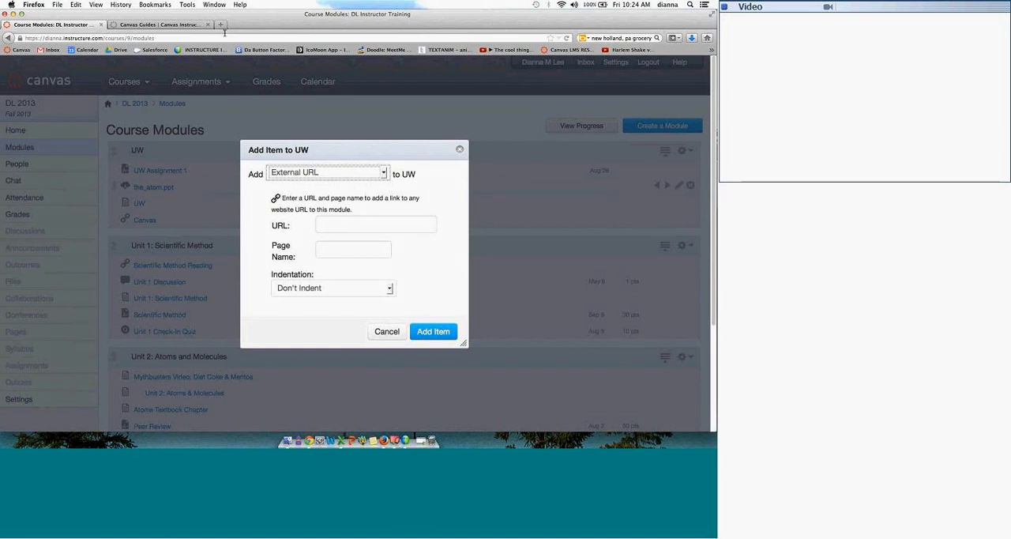
click(624, 50)
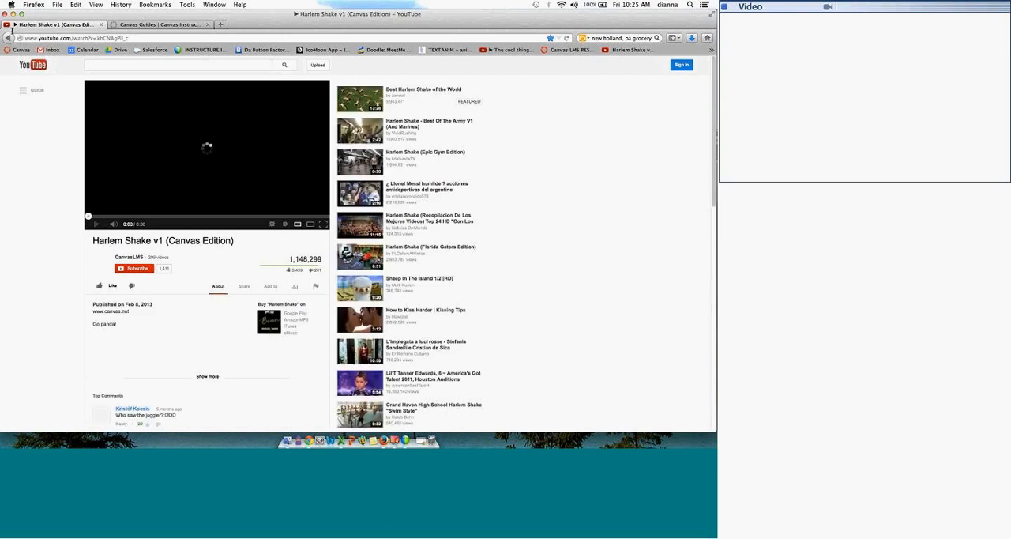
click(13, 38)
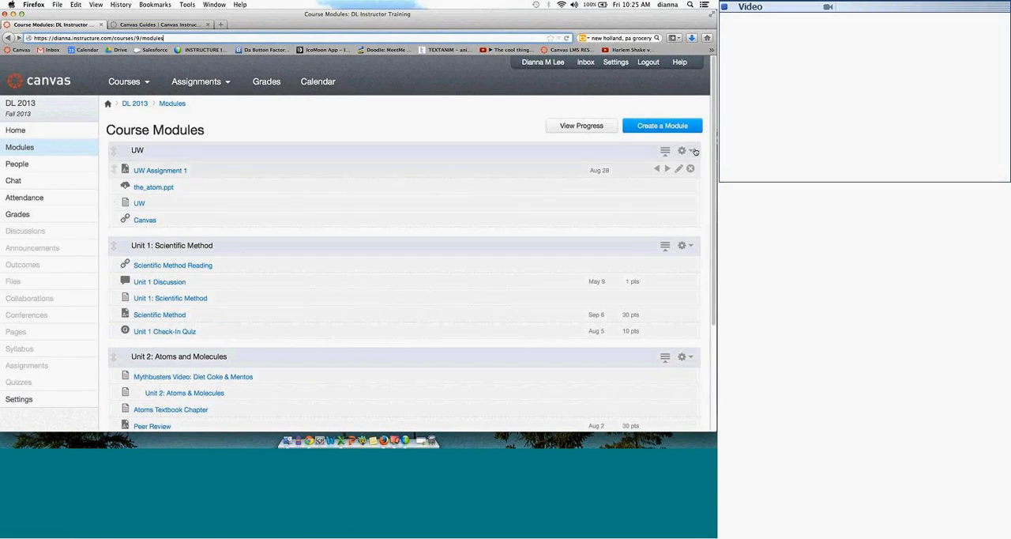
Step: Add an external URL item to the UW module using the copied YouTube video address and the page name Harlem Shake
click(693, 151)
click(674, 172)
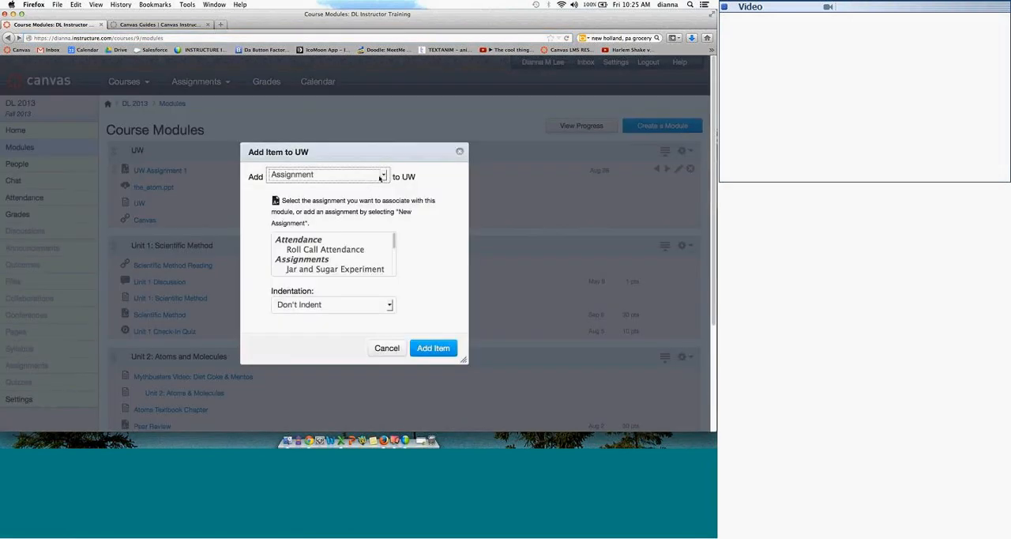
click(380, 175)
key(Down)
key(Down)
key(Return)
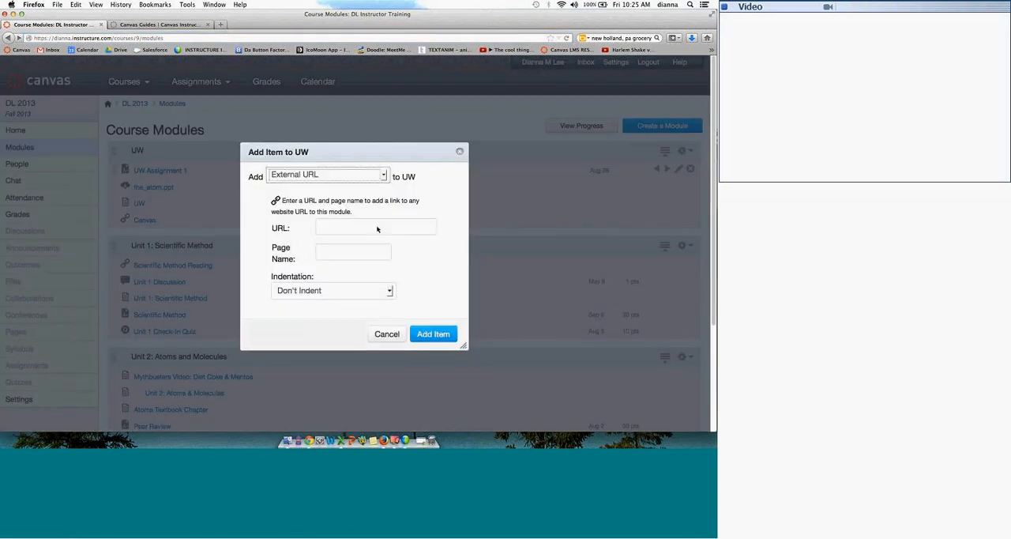
click(334, 227)
key(super+v)
click(359, 255)
text(Harel)
key(BackSpace)
key(BackSpace)
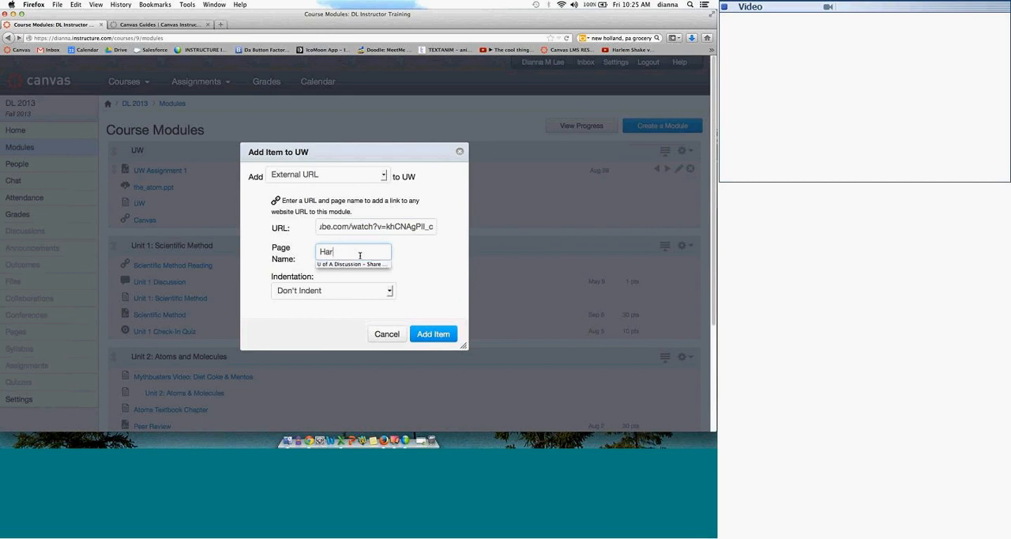
text(lemS)
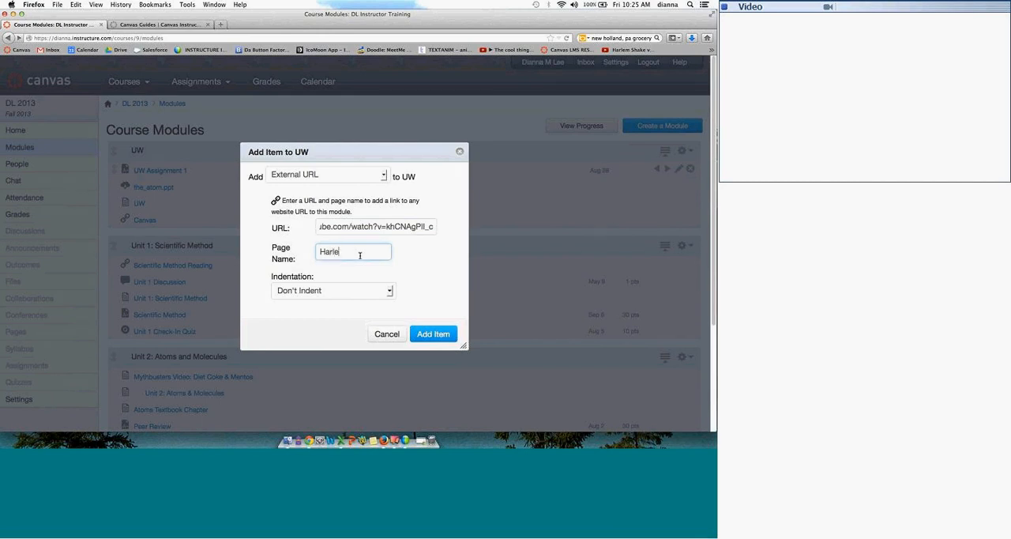
key(BackSpace)
text(Shake)
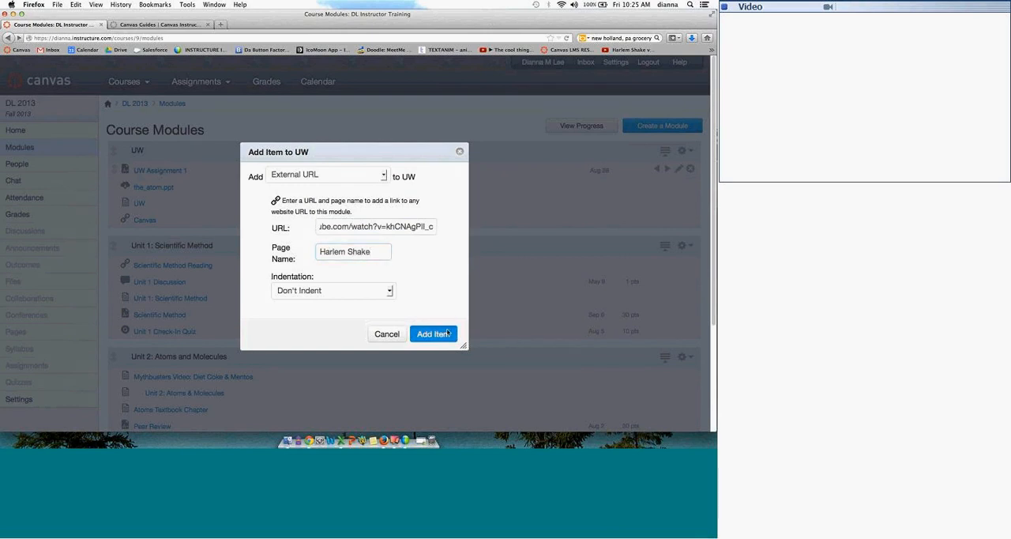
click(433, 333)
Step: Add a text header named Readings to the UW module without indentation
click(690, 149)
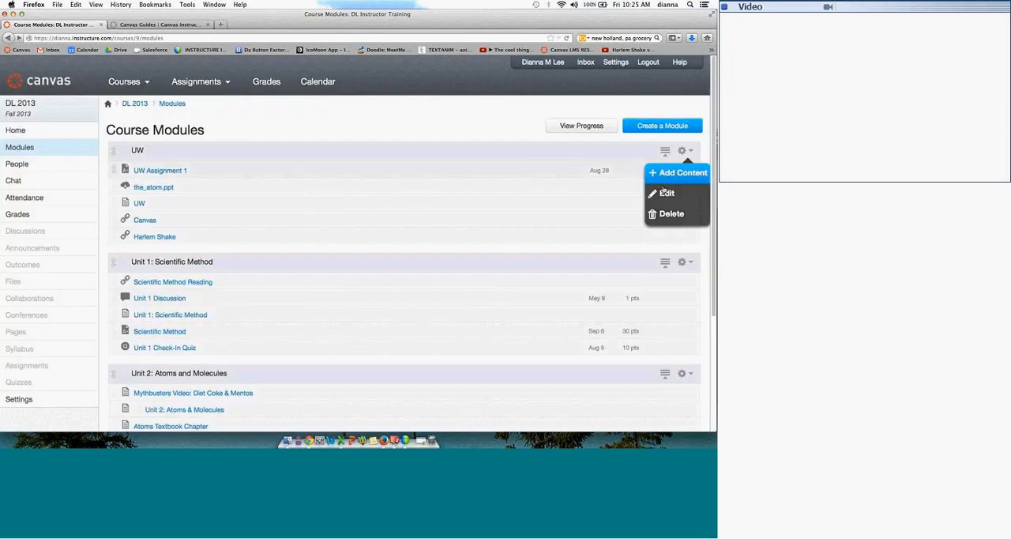
click(674, 171)
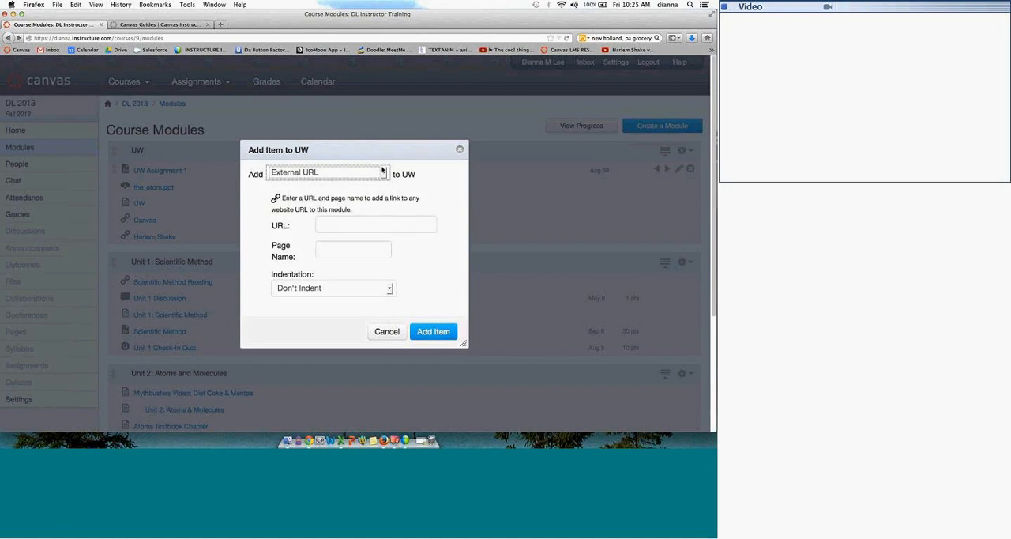
click(384, 172)
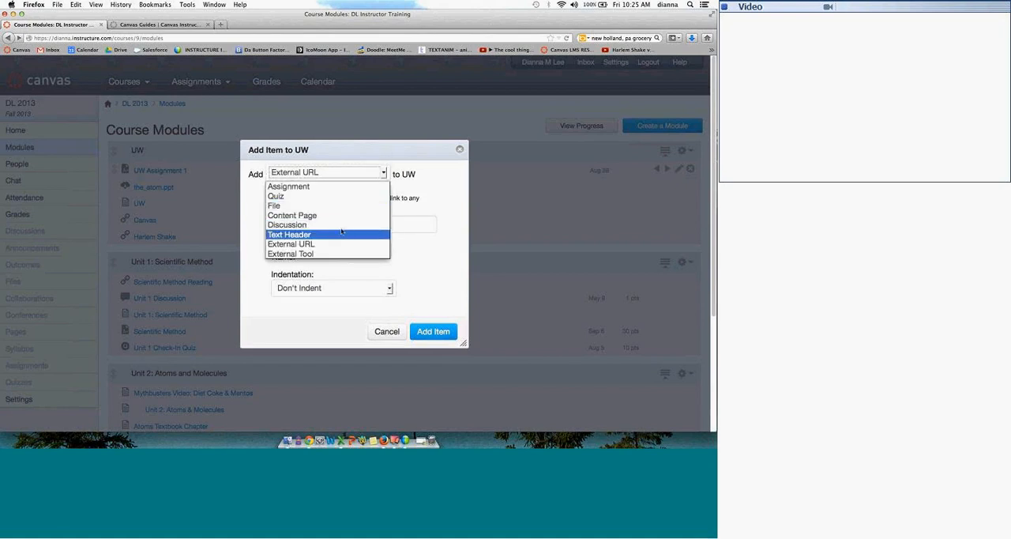
click(342, 234)
click(338, 212)
text(Rea)
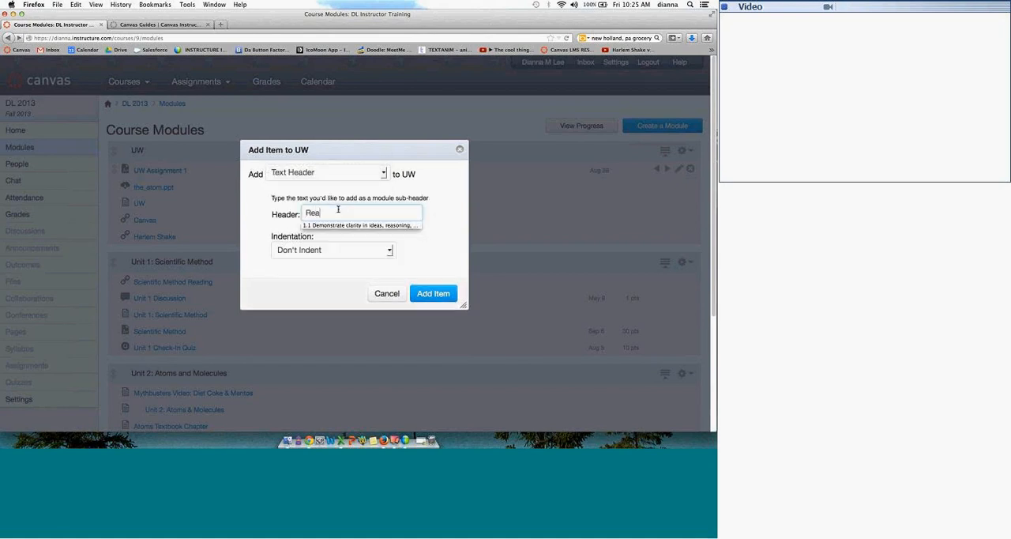
text(dings)
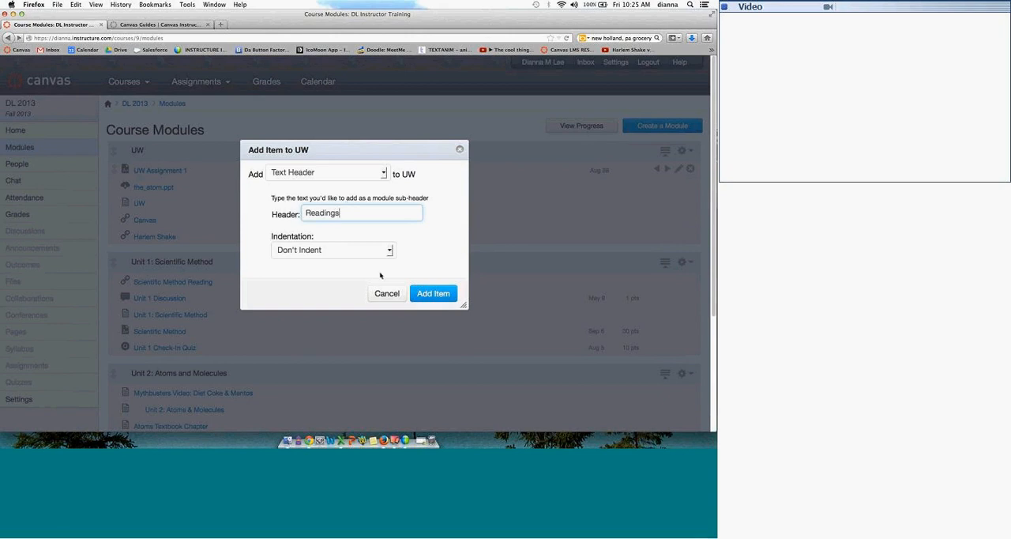
click(443, 295)
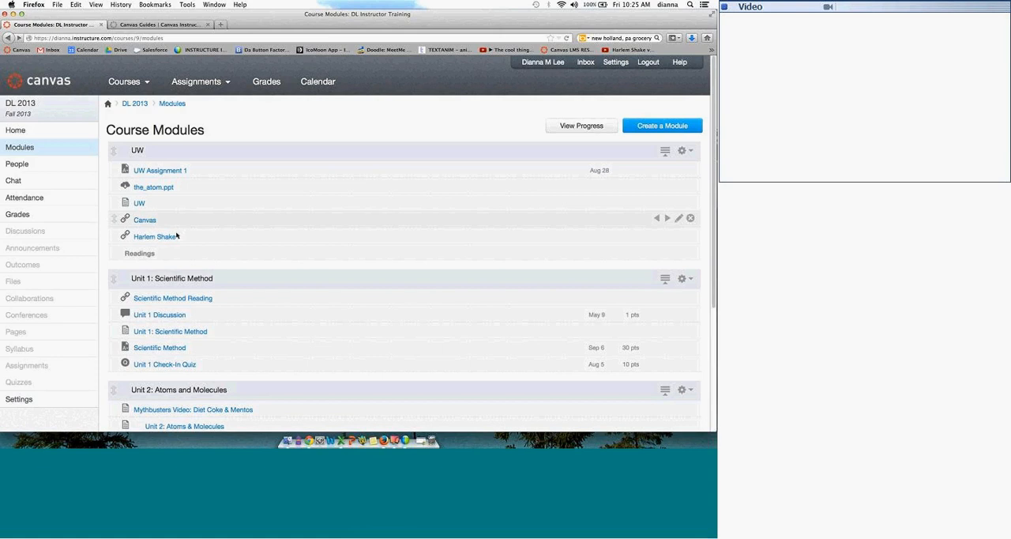
Step: Reorder the Readings header within the UW module so it sits between the_atom.ppt and the UW page
drag(114, 251, 121, 181)
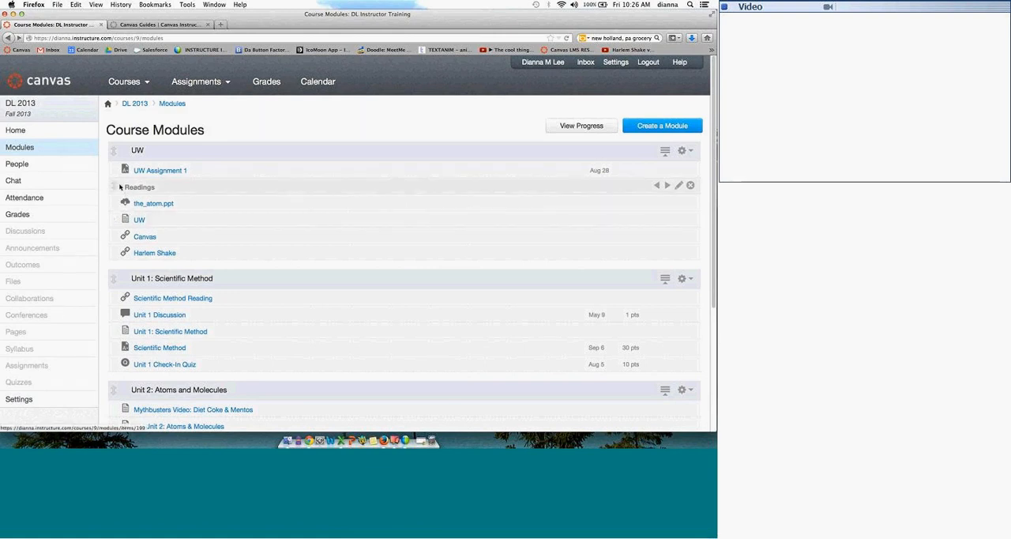
drag(115, 186, 116, 205)
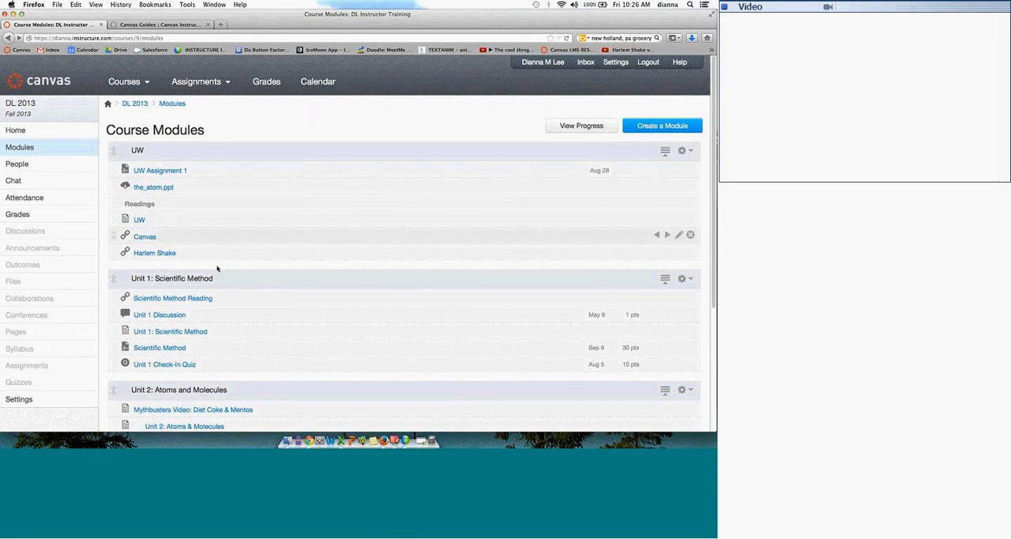
mouse_move(713, 134)
mouse_down()
mouse_move(716, 186)
mouse_move(715, 133)
mouse_up()
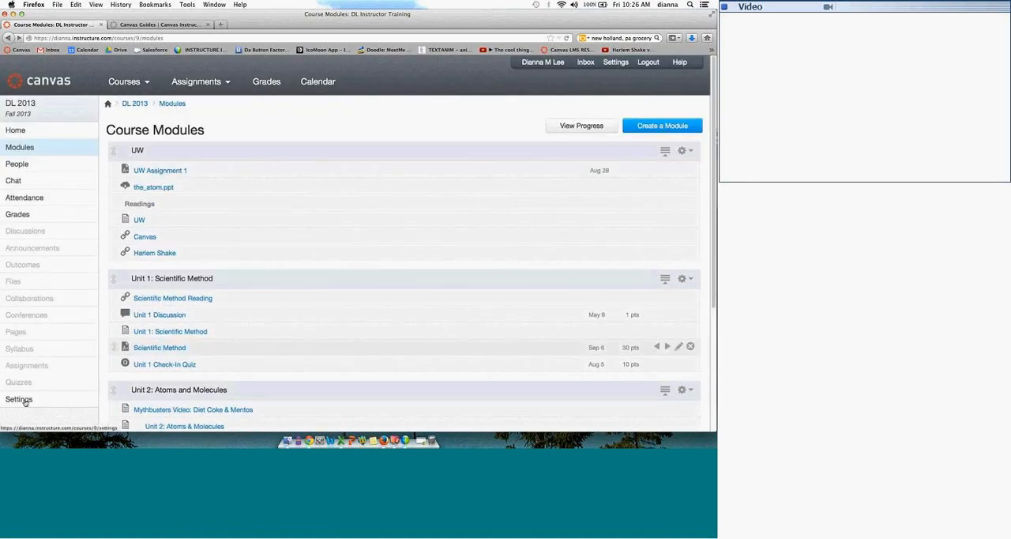
Step: Enter Student View from the course settings and test the Announcements link on the course home page
click(25, 400)
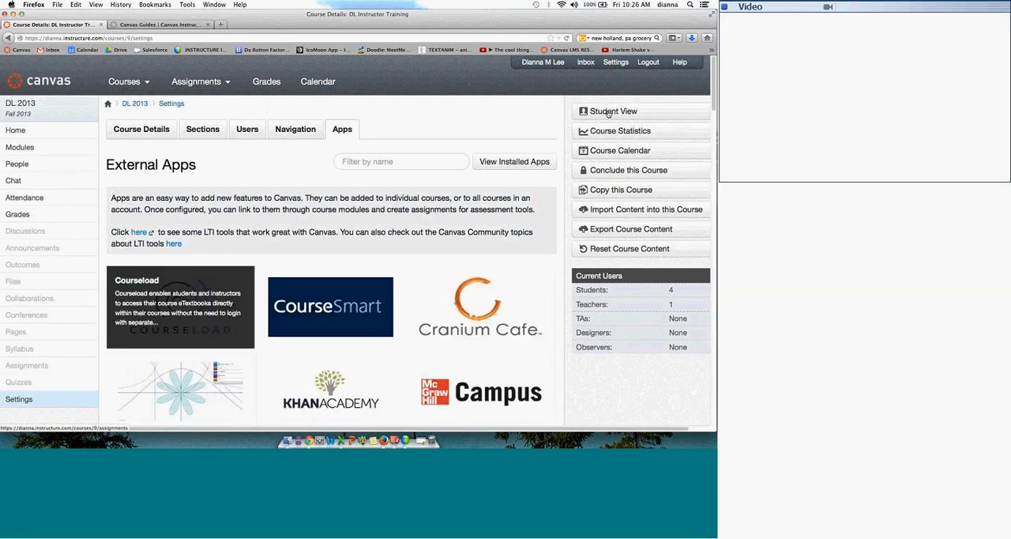
click(637, 116)
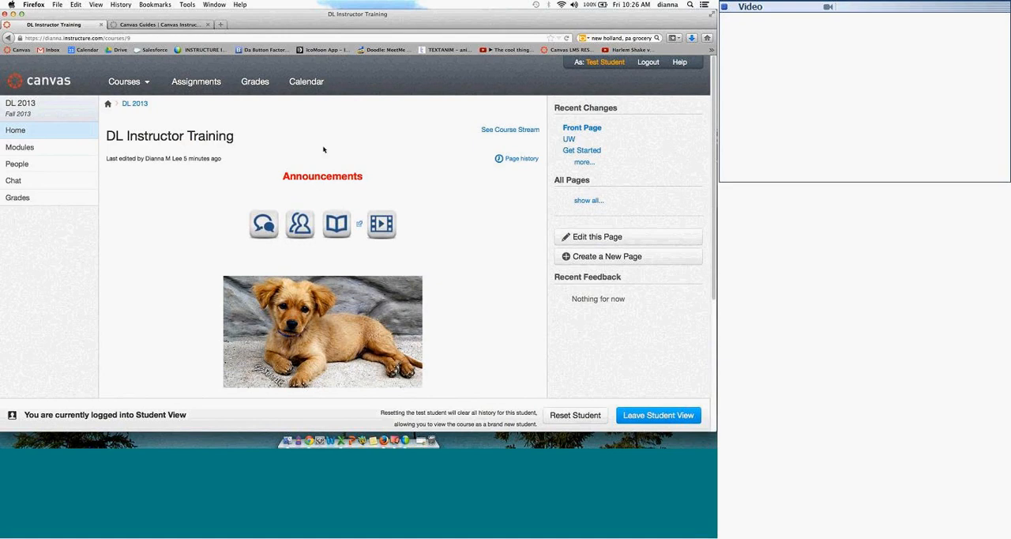
click(318, 180)
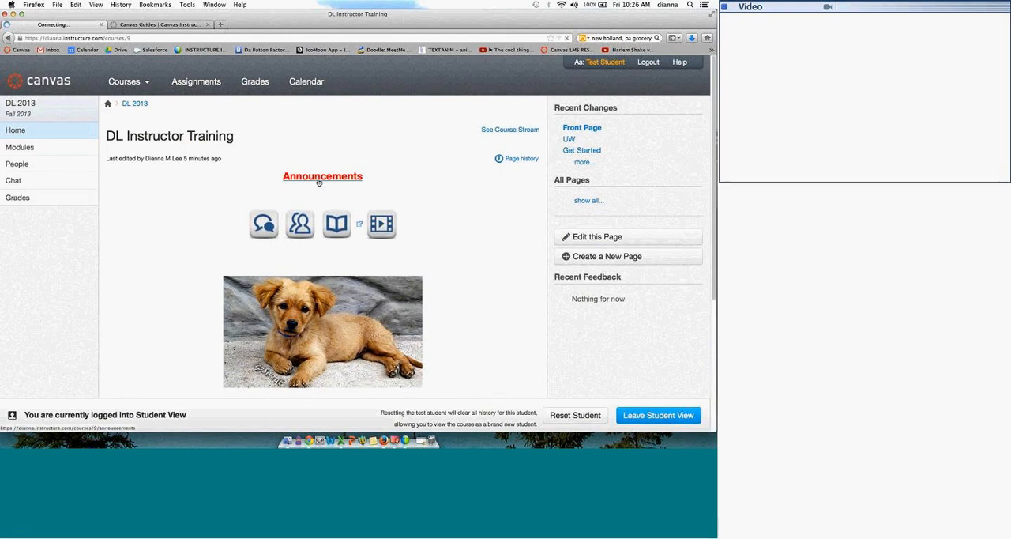
click(319, 192)
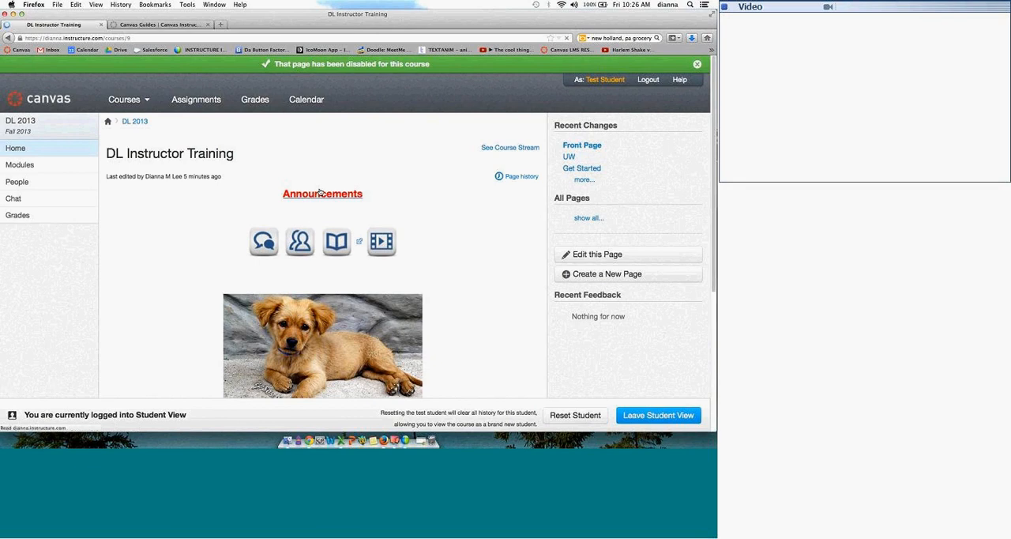
click(320, 193)
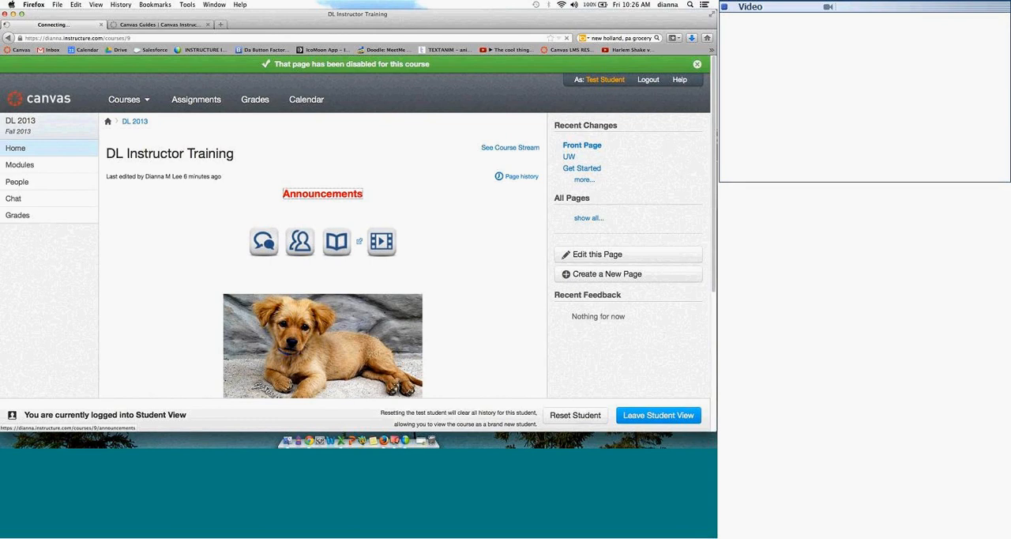
Step: Test the discussions icon on the home page, return to the course home page and look it over
click(276, 236)
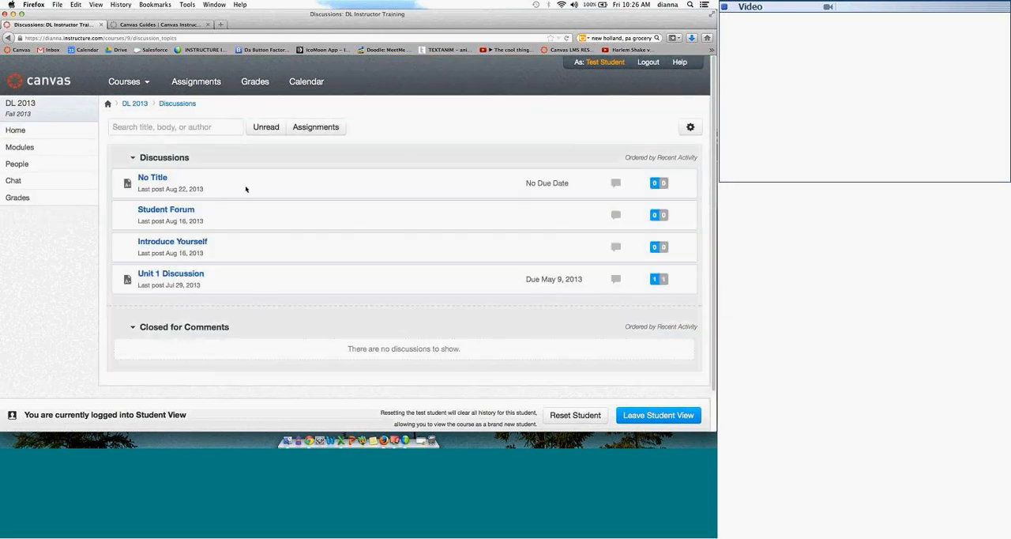
click(49, 130)
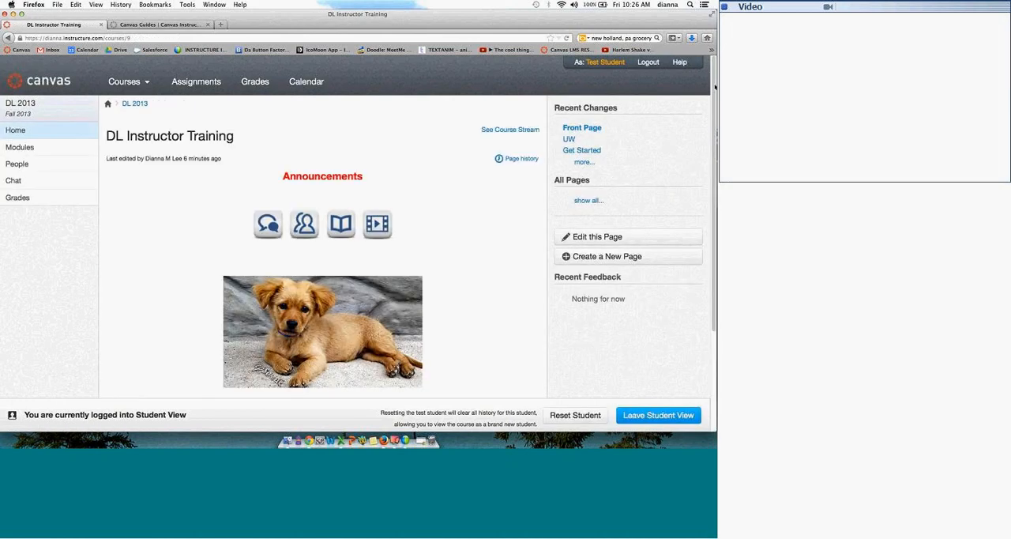
scroll(659, 107, down, 3)
scroll(356, 237, up, 3)
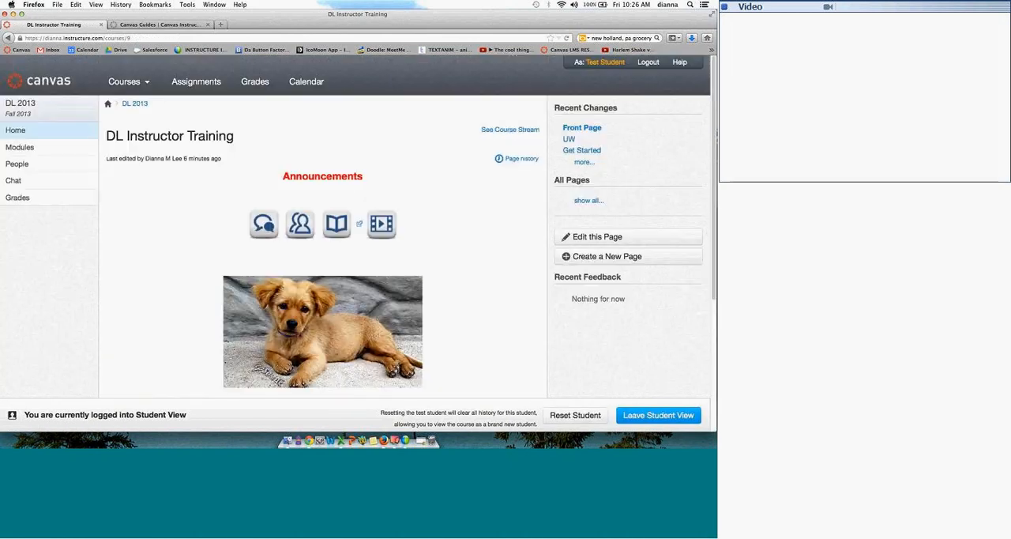
Step: Open the_atom.ppt from the UW module as a student and try the zoom controls in its slide preview
click(69, 153)
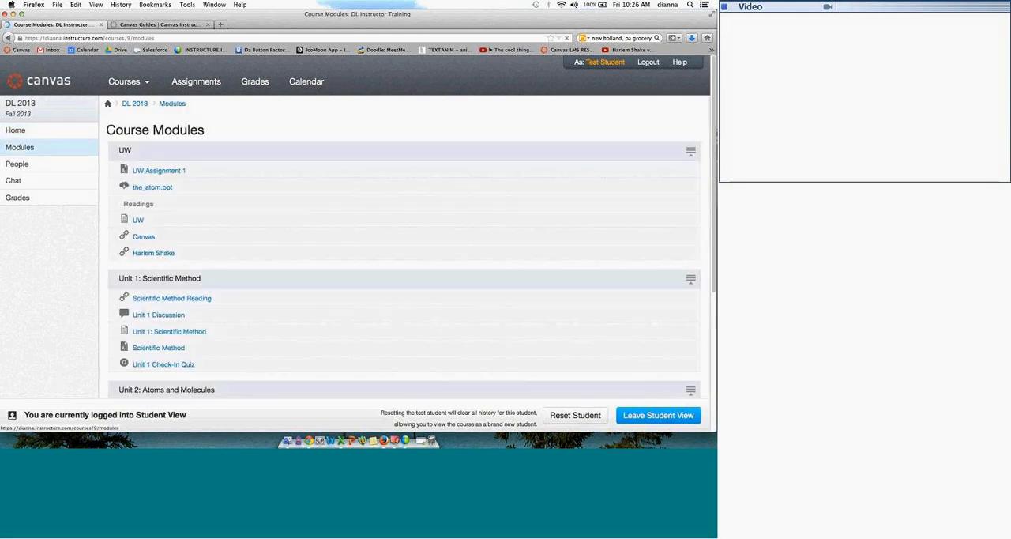
click(158, 188)
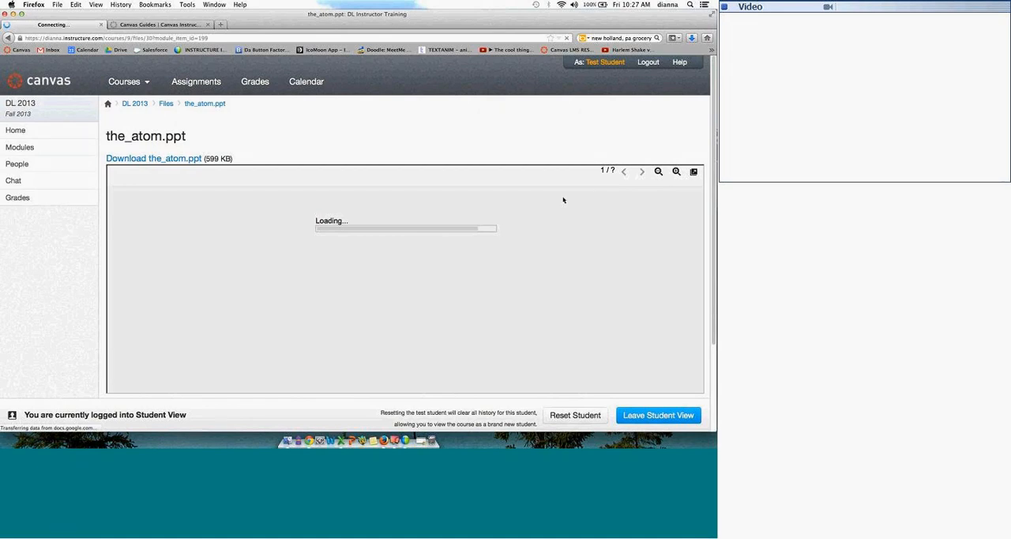
click(659, 171)
click(659, 172)
click(677, 172)
click(676, 171)
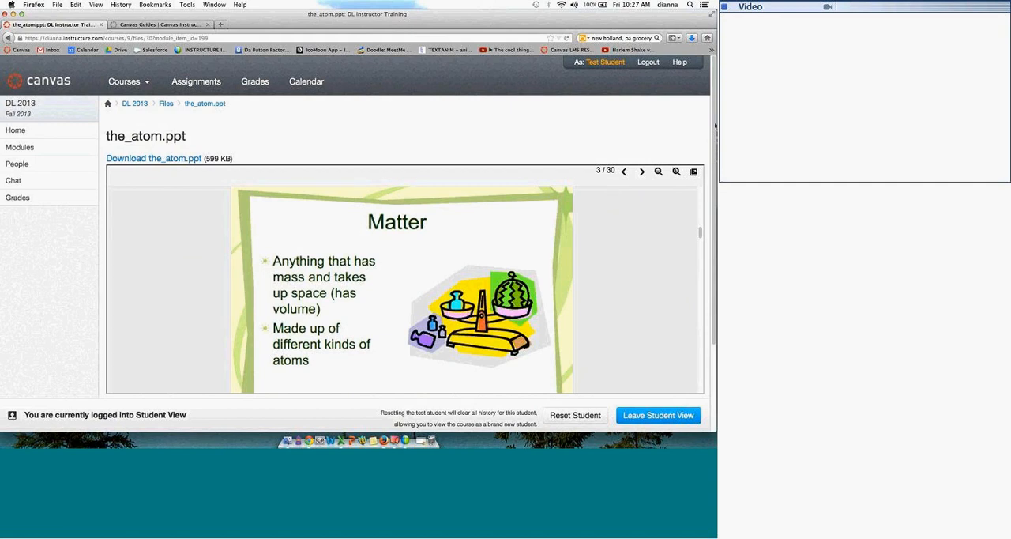
Step: Advance from the_atom.ppt through the following UW module items: the UW page, the Canvas link and the Harlem Shake video
scroll(714, 171, down, 2)
scroll(715, 171, down, 2)
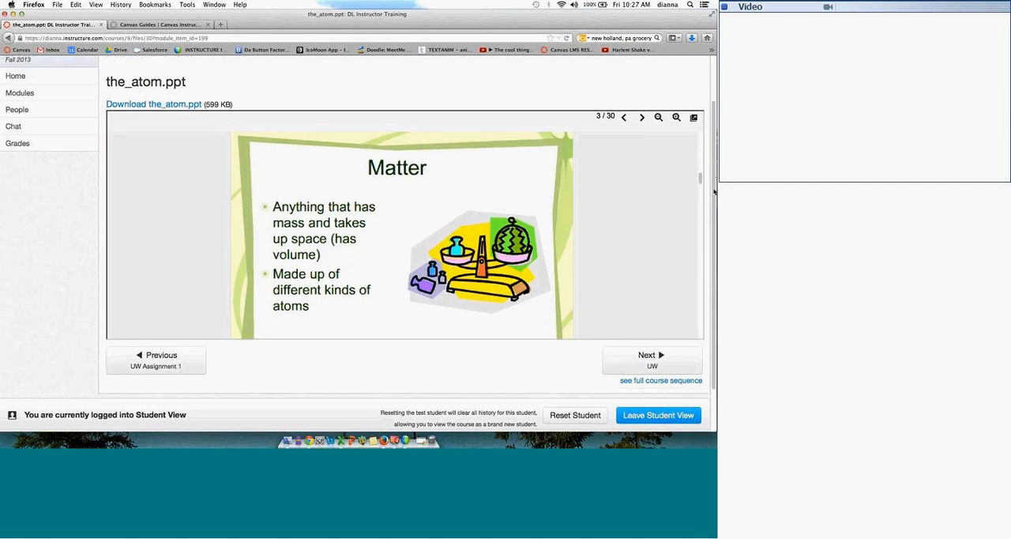
click(653, 338)
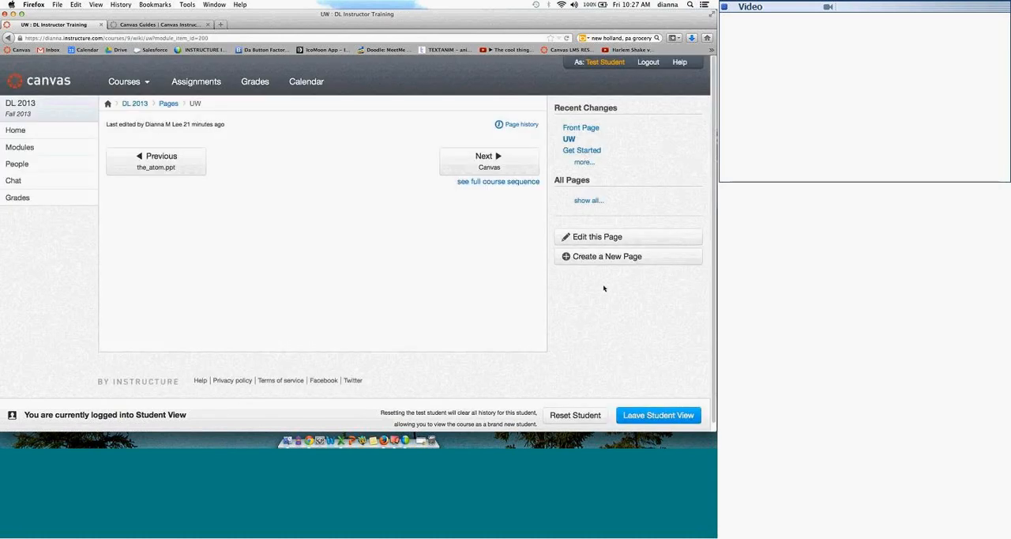
click(504, 169)
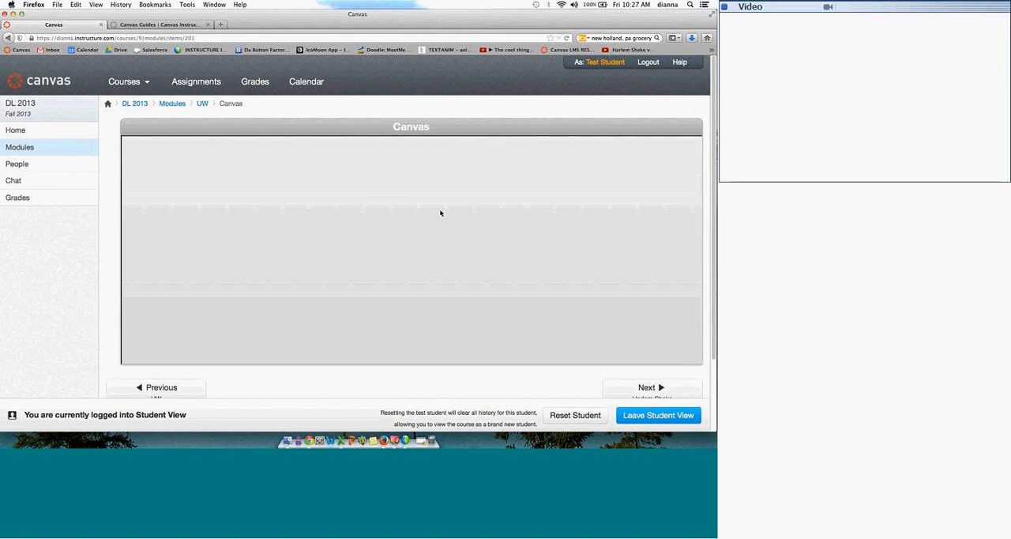
click(609, 388)
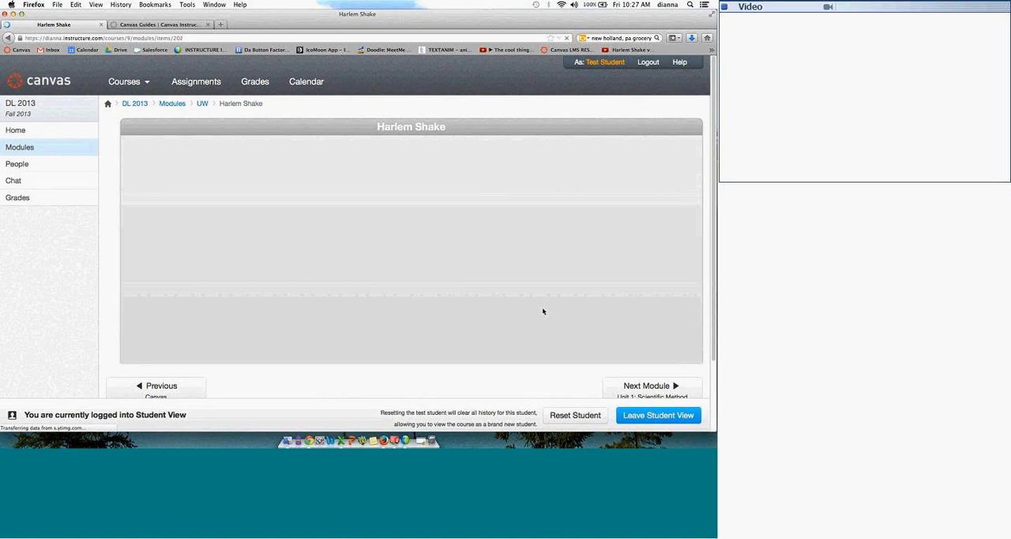
scroll(409, 133, down, 1)
scroll(409, 133, up, 1)
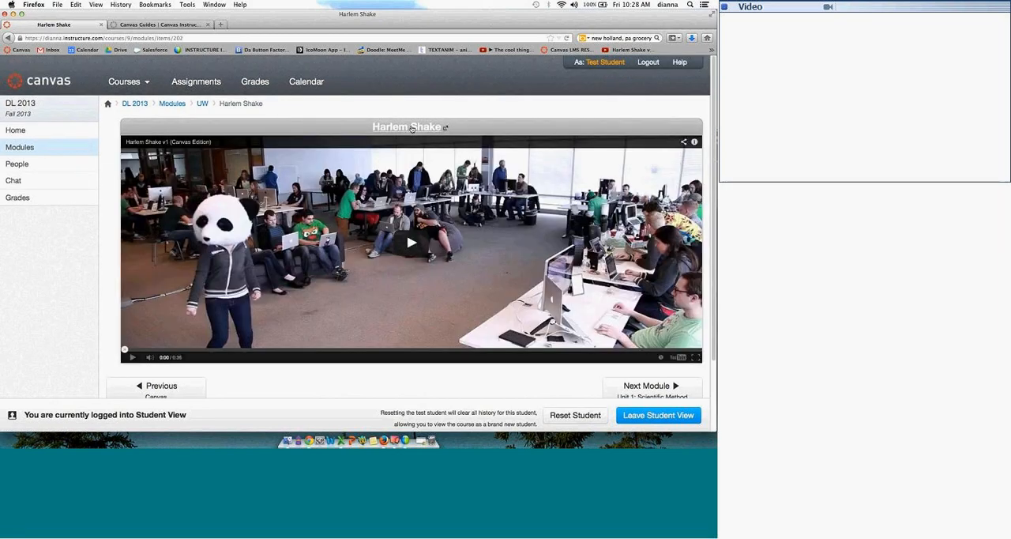
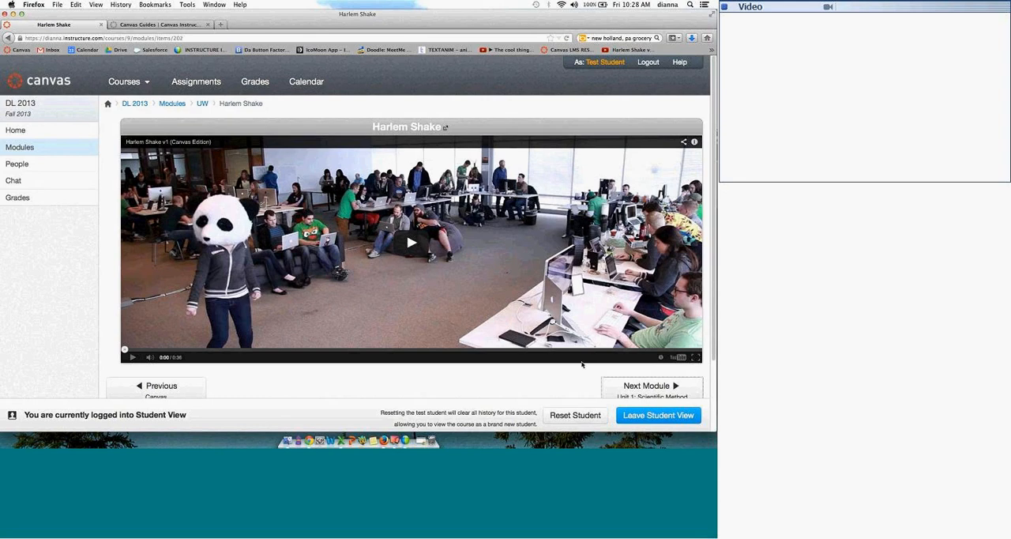
Step: Open the Scientific Method assignment from the Unit 1 module and review its instructions and rubric
click(13, 148)
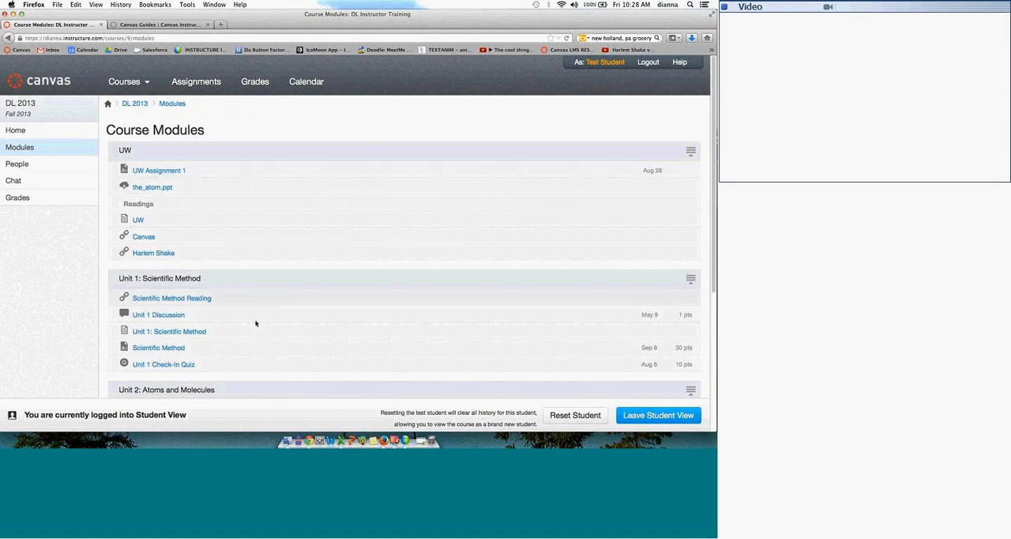
click(159, 349)
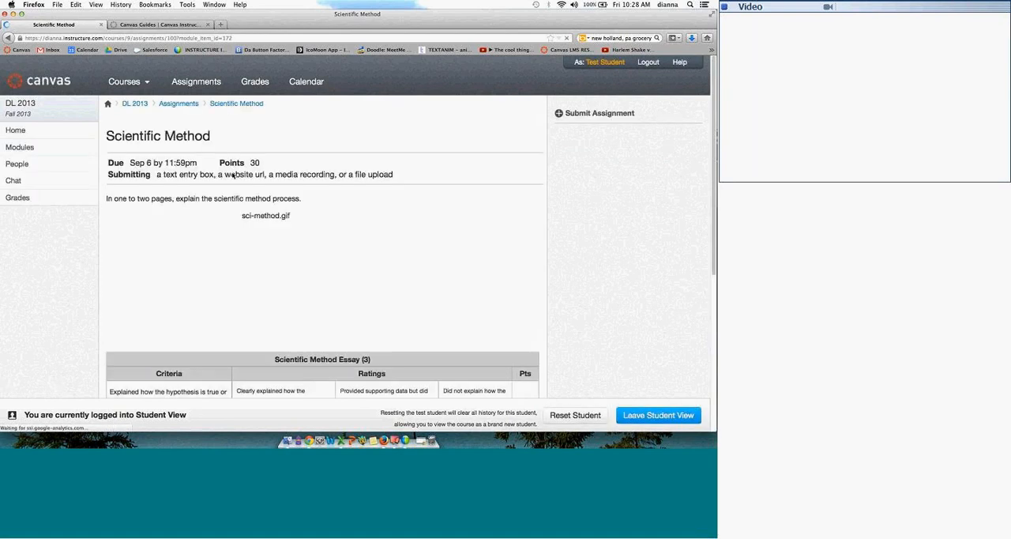
scroll(711, 119, down, 2)
scroll(612, 210, down, 3)
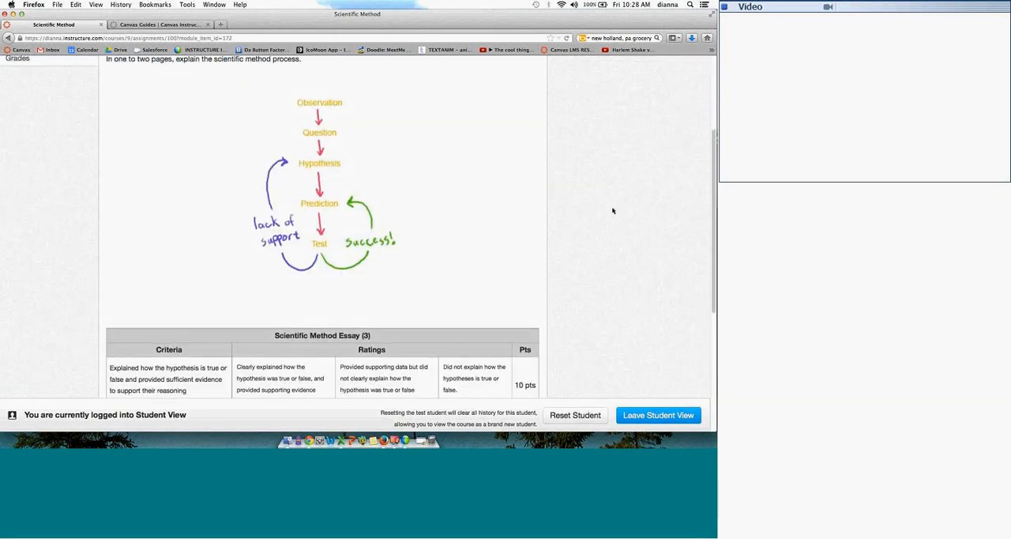
scroll(612, 210, down, 6)
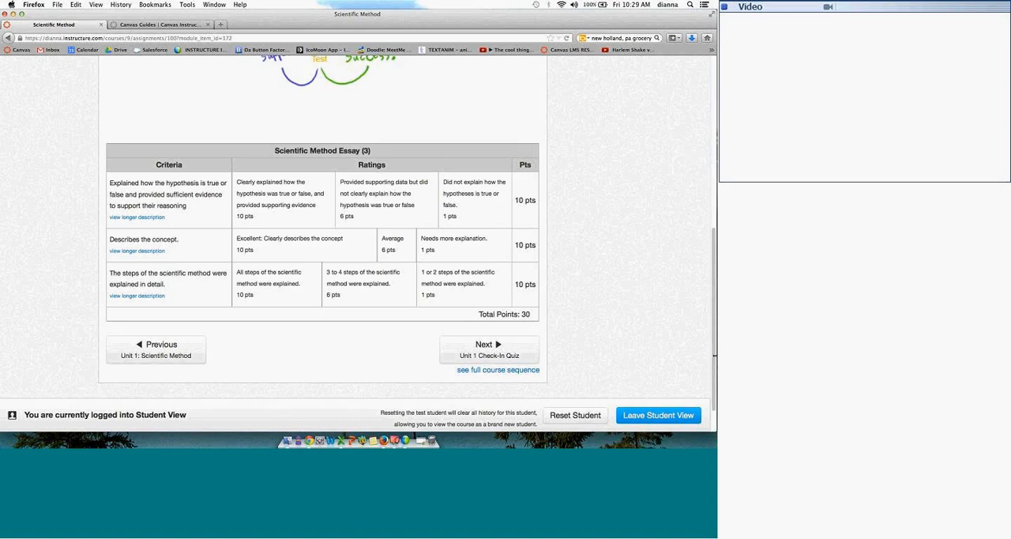
scroll(610, 113, up, 9)
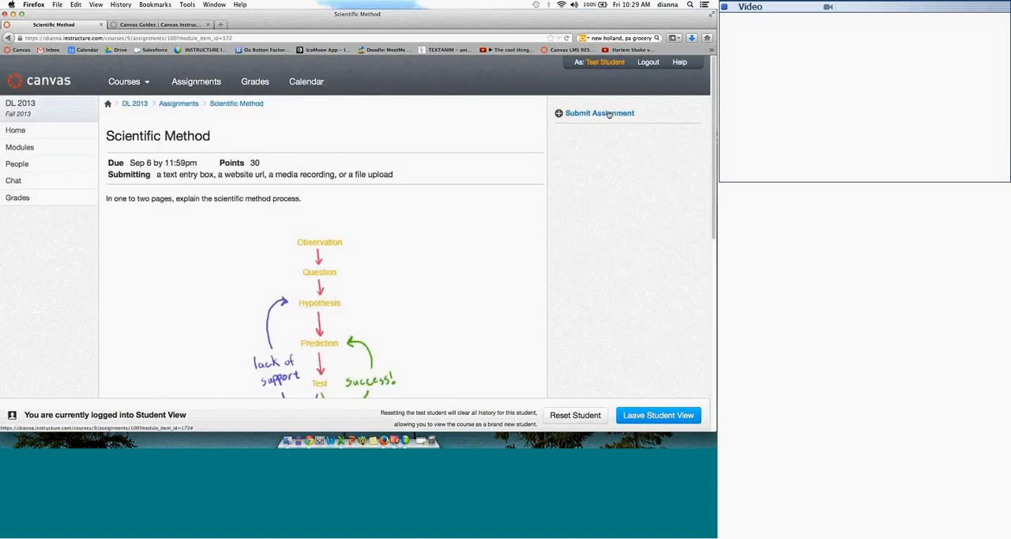
Step: Start a submission for the Scientific Method assignment and look through the text entry, website URL and media submission options
click(609, 113)
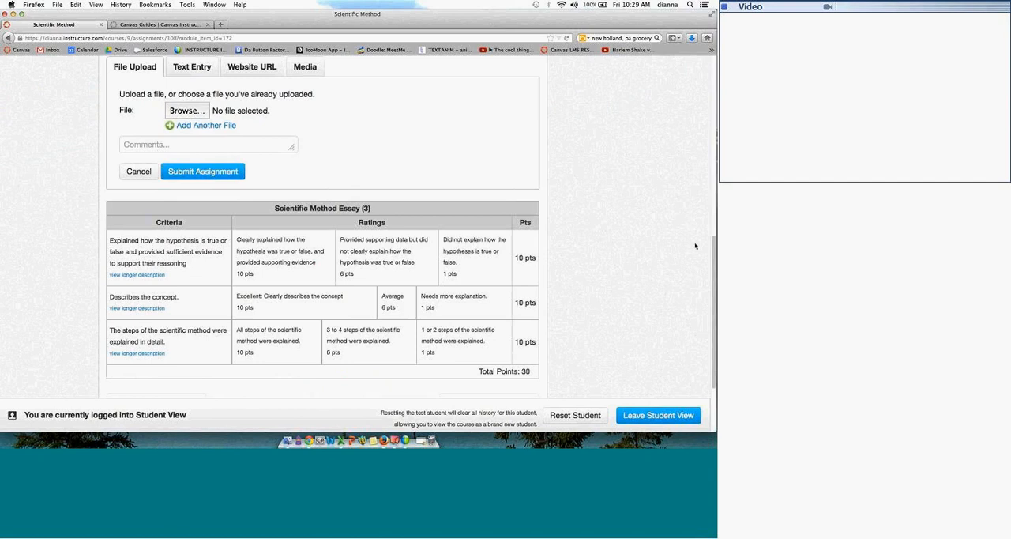
scroll(716, 291, up, 1)
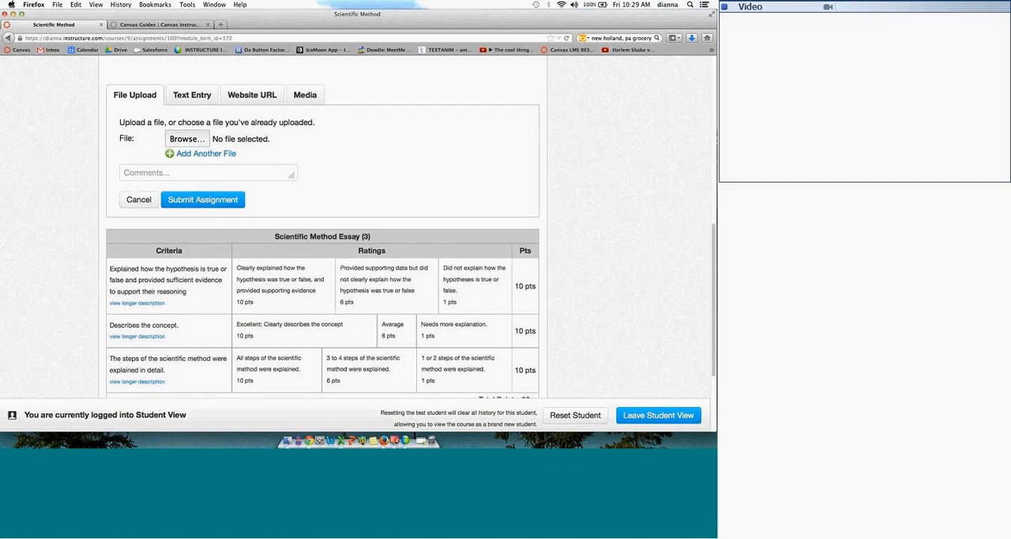
scroll(716, 292, up, 3)
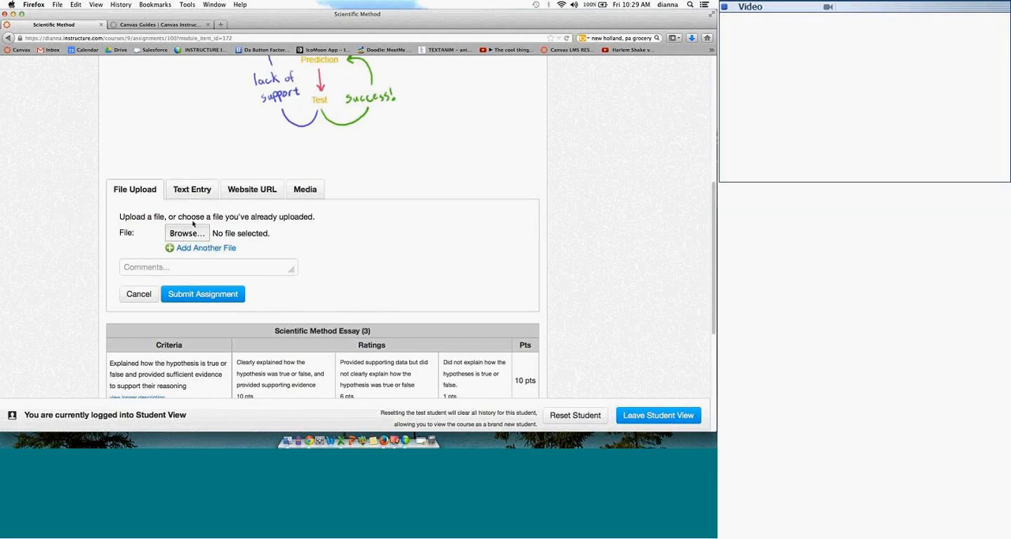
click(197, 190)
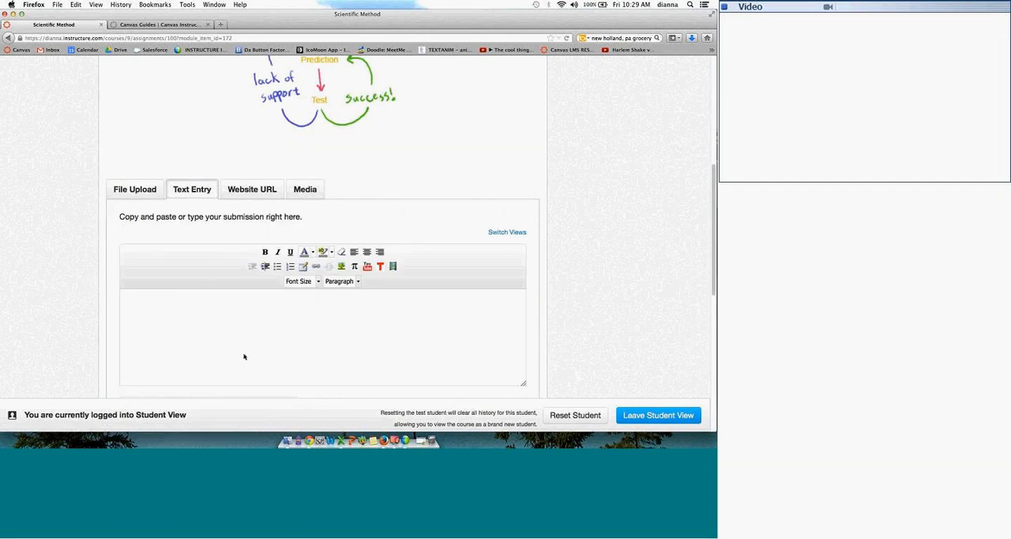
click(259, 195)
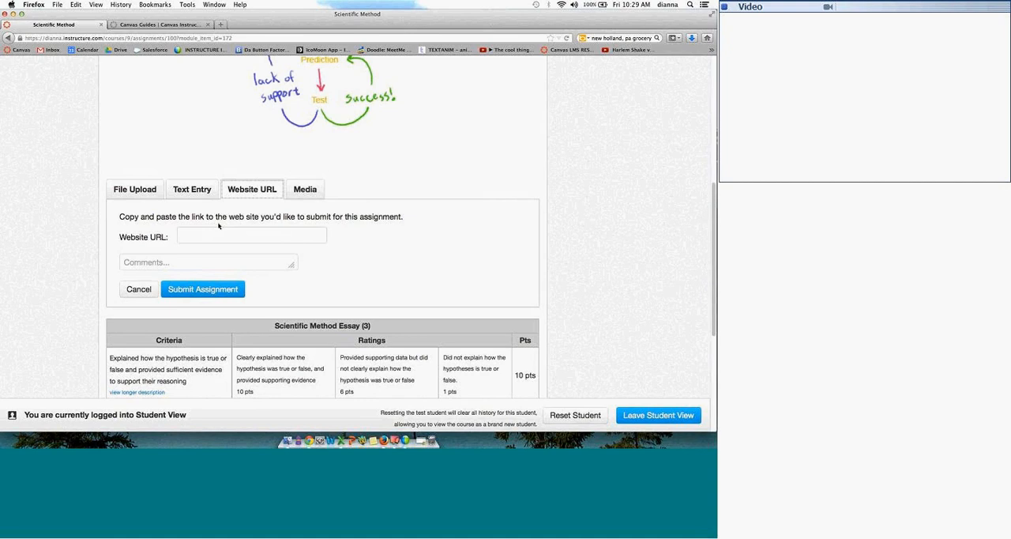
click(311, 191)
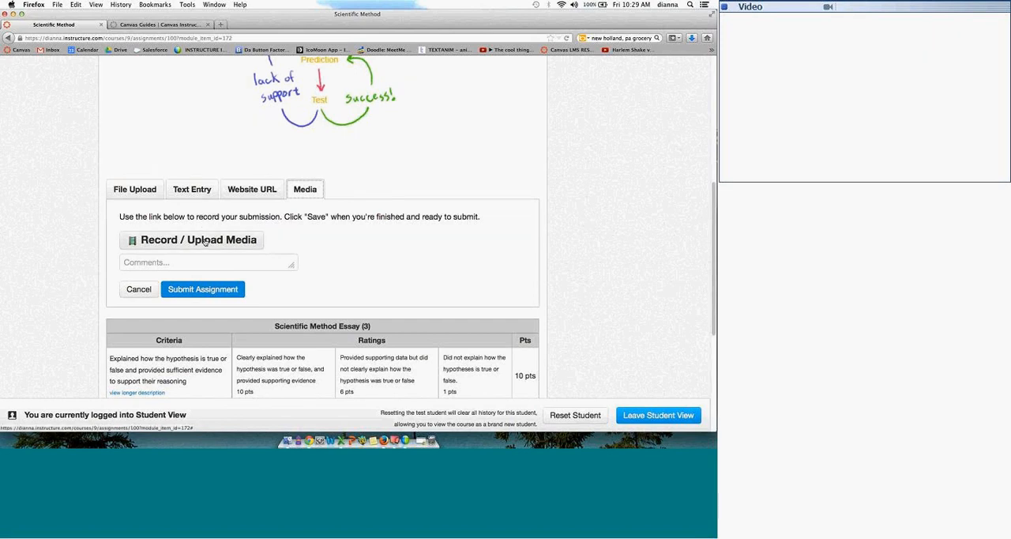
Step: Choose the Scientific Method document from the Instructor Training folder as a file upload and submit the assignment
click(149, 190)
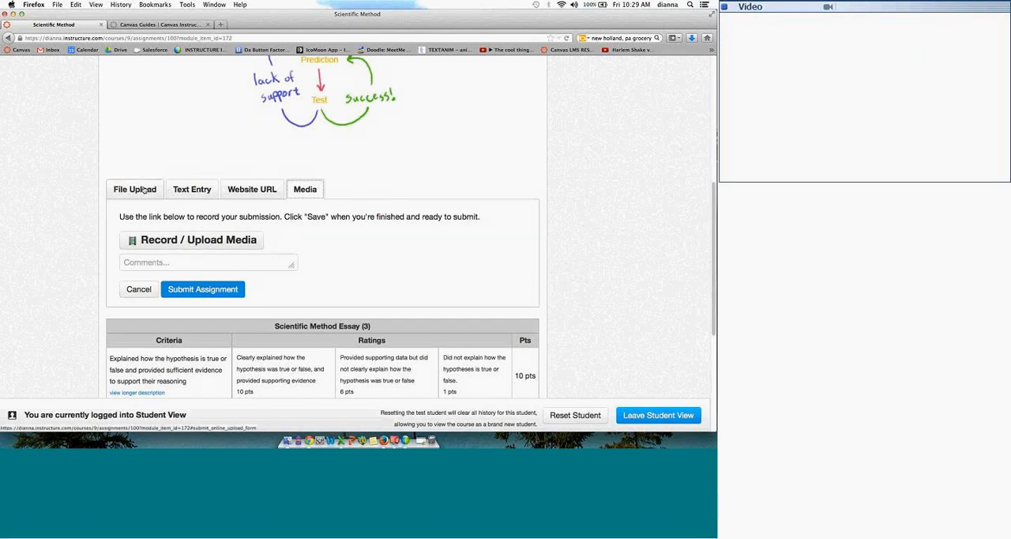
click(187, 231)
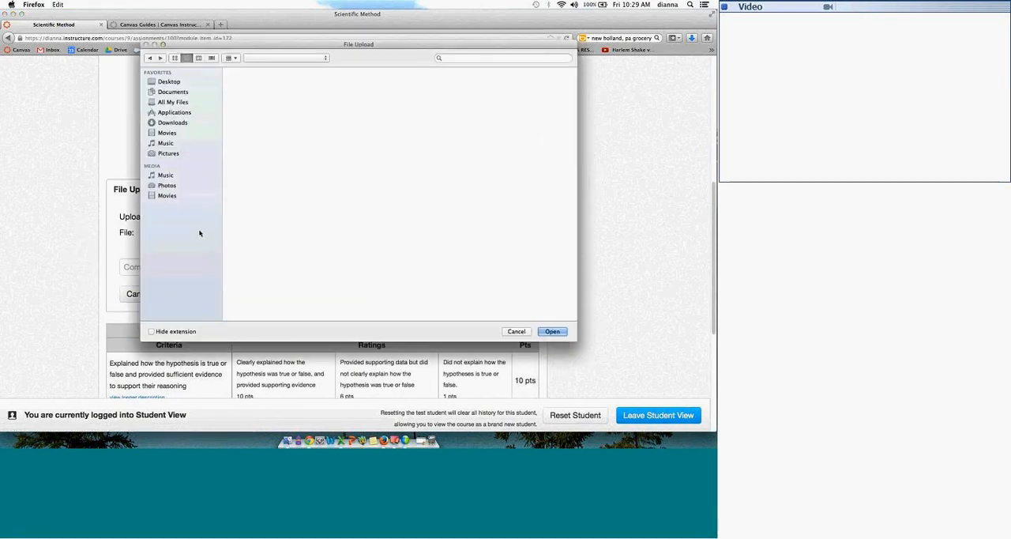
click(265, 160)
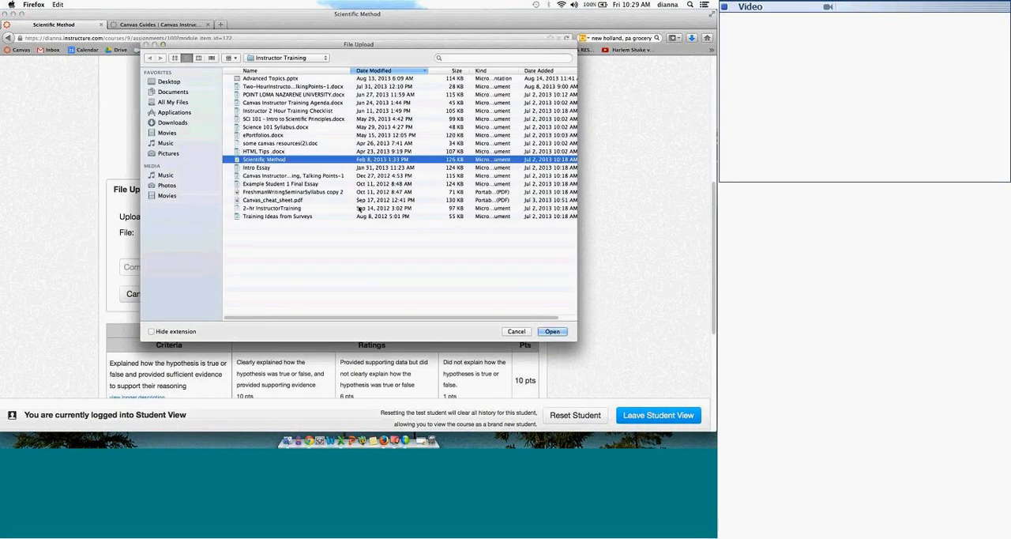
click(552, 331)
click(237, 295)
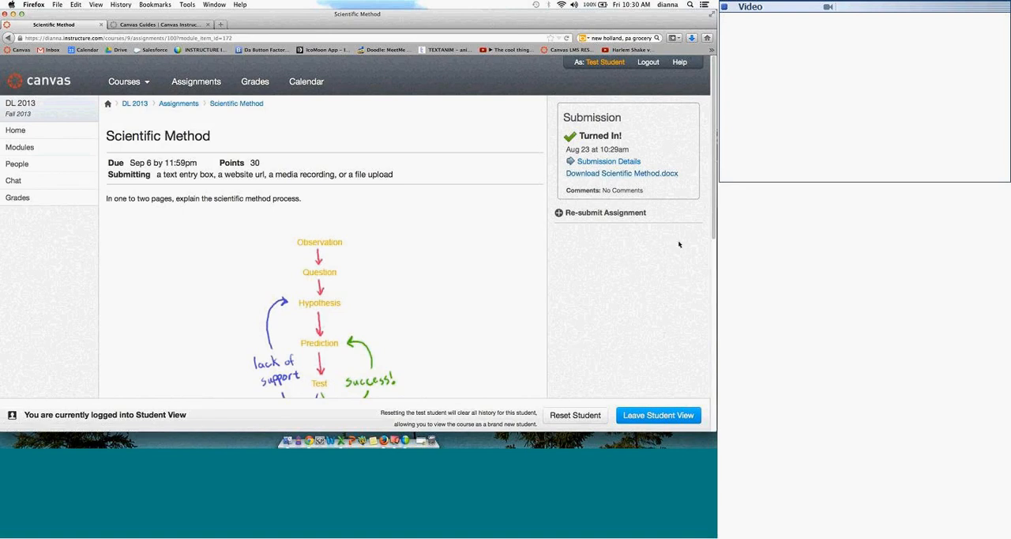
Step: Advance from the Scientific Method assignment to the Unit 1 Check-In Quiz and start taking it
drag(715, 207, 713, 395)
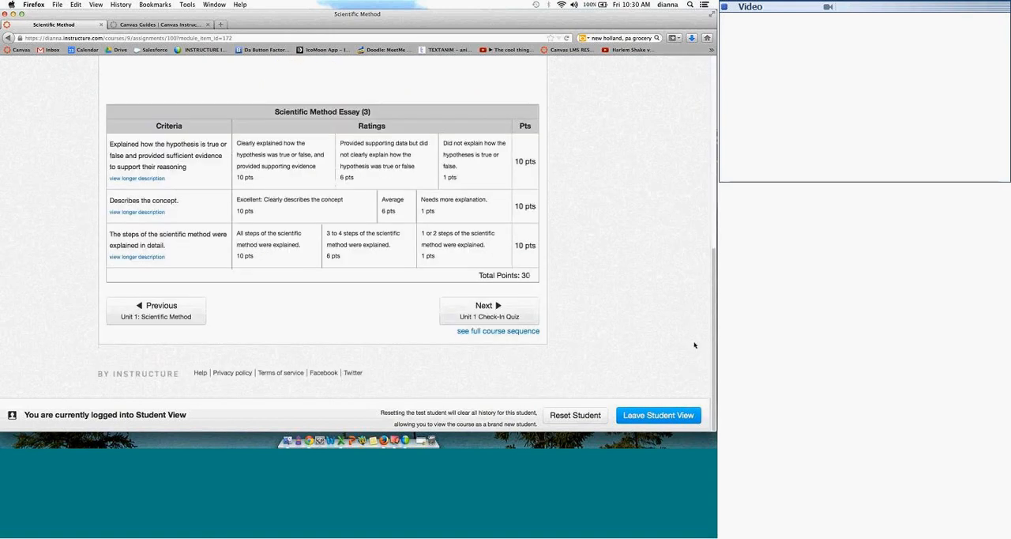
click(533, 308)
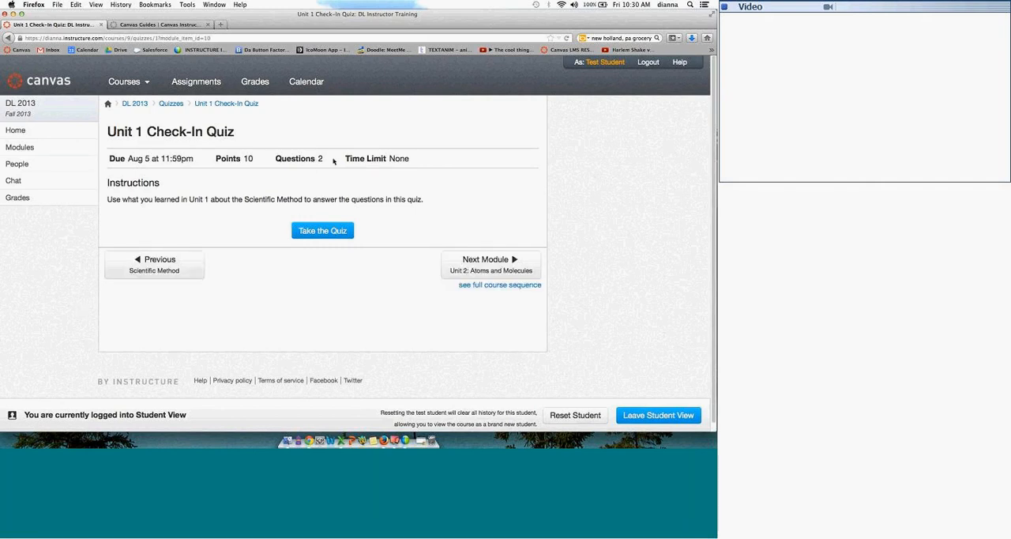
click(326, 230)
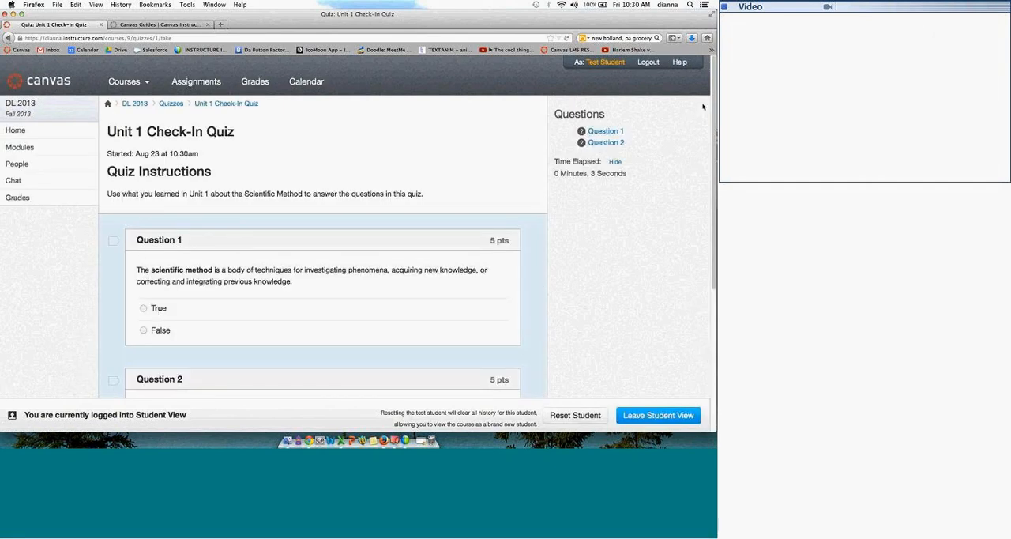
Step: Try flagging Question 1 for later review, jump to it from the question list and remove the flag
scroll(666, 99, down, 2)
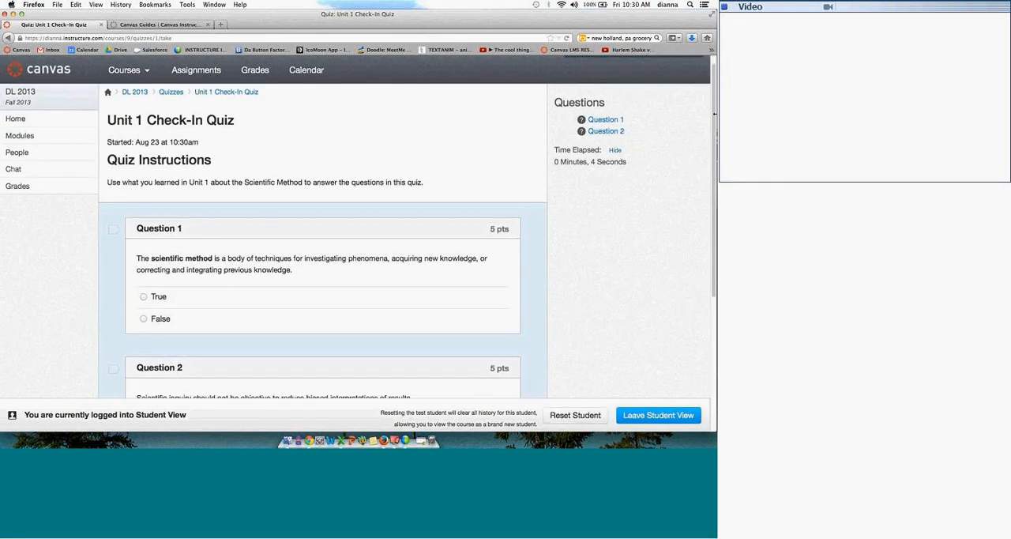
click(113, 208)
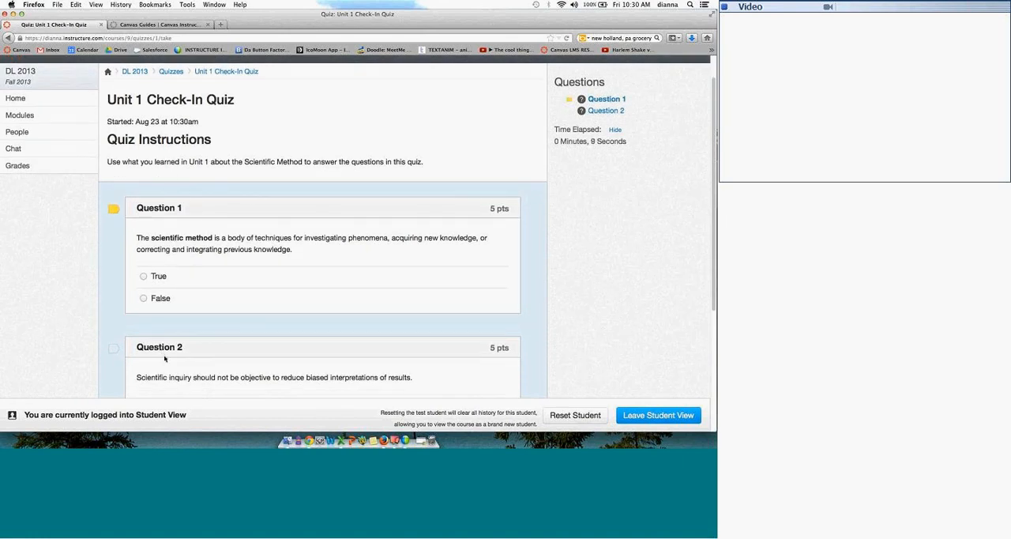
click(601, 101)
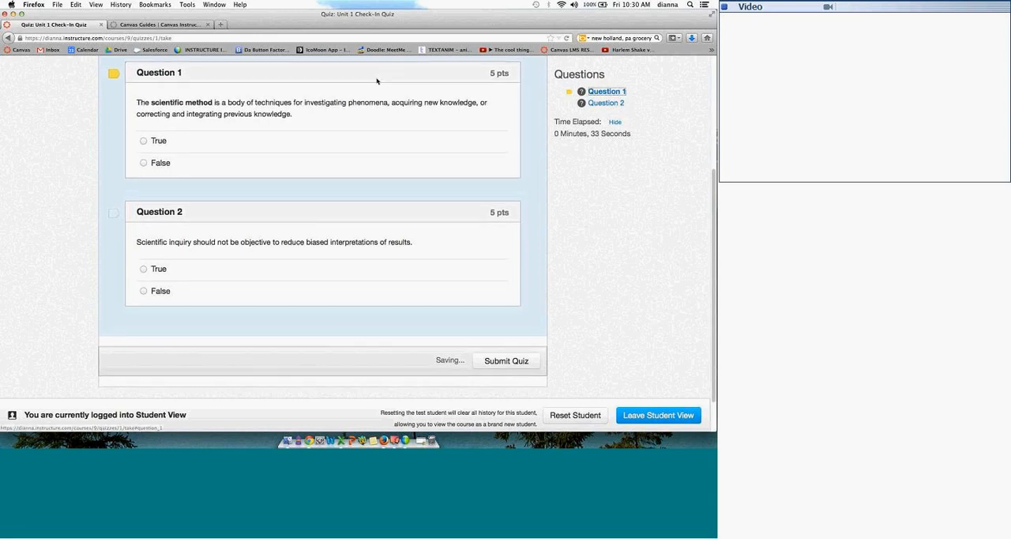
click(115, 74)
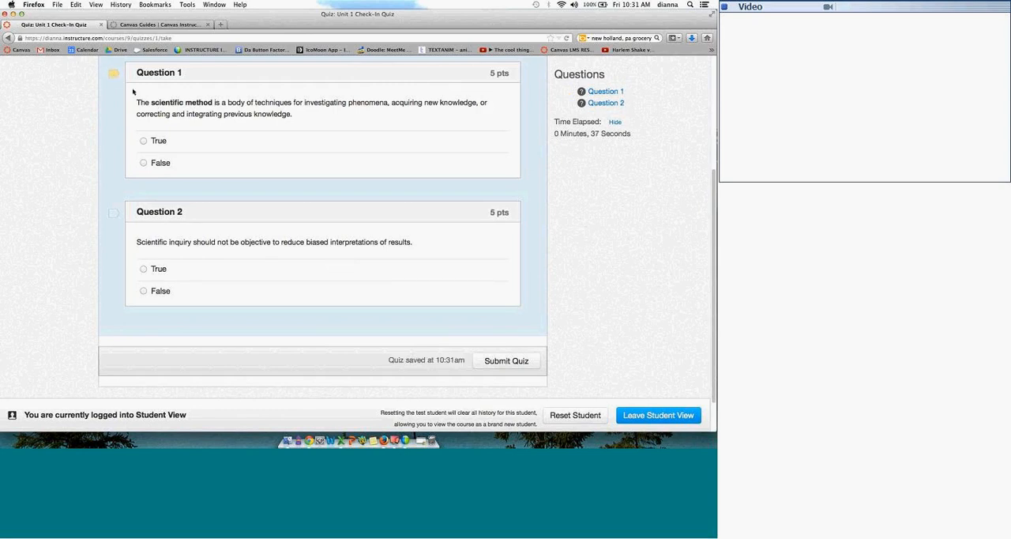
Step: Answer True to both quiz questions and submit the Unit 1 Check-In Quiz
click(143, 141)
click(145, 270)
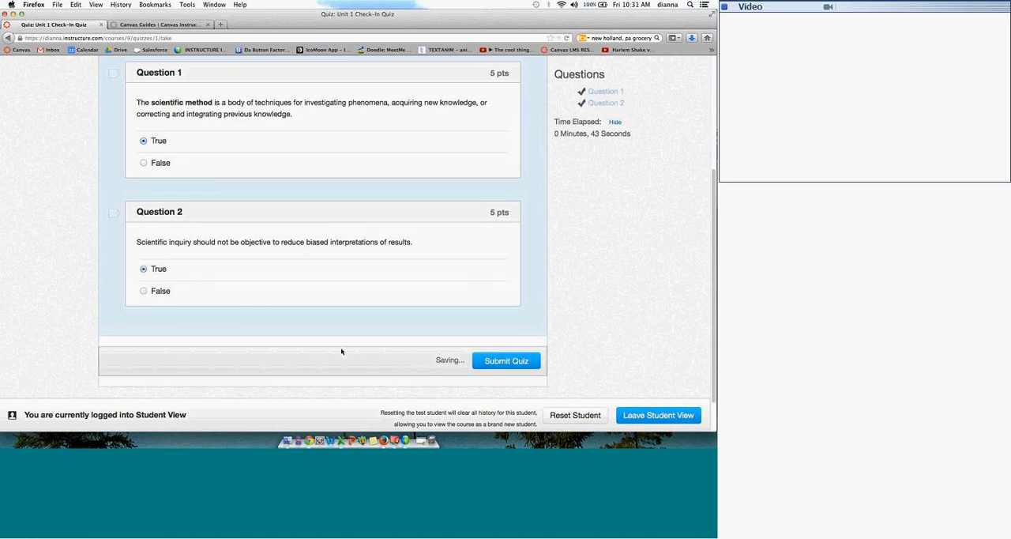
click(503, 363)
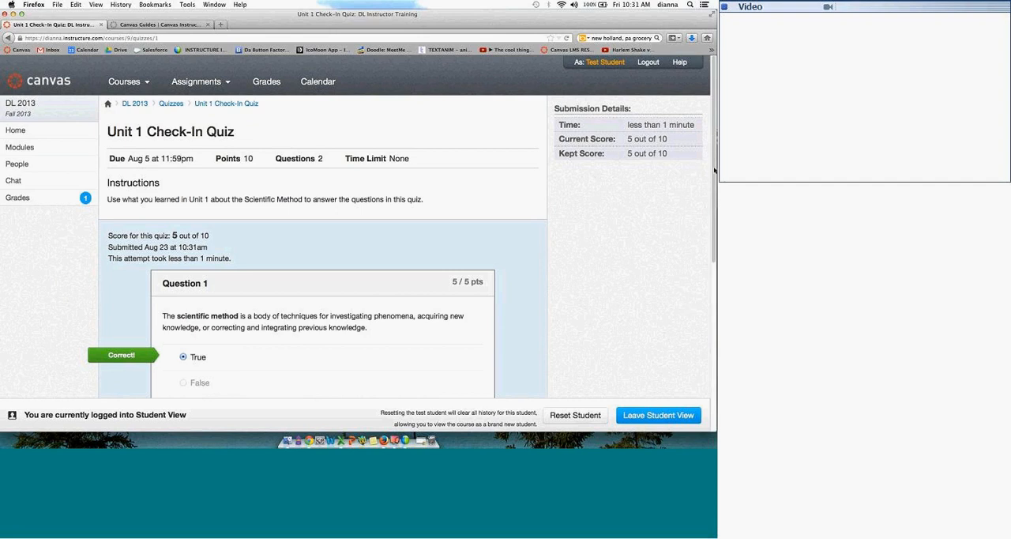
Step: Review the submitted quiz's results, including the feedback on each answer and the score details
scroll(714, 218, down, 1)
scroll(711, 237, down, 4)
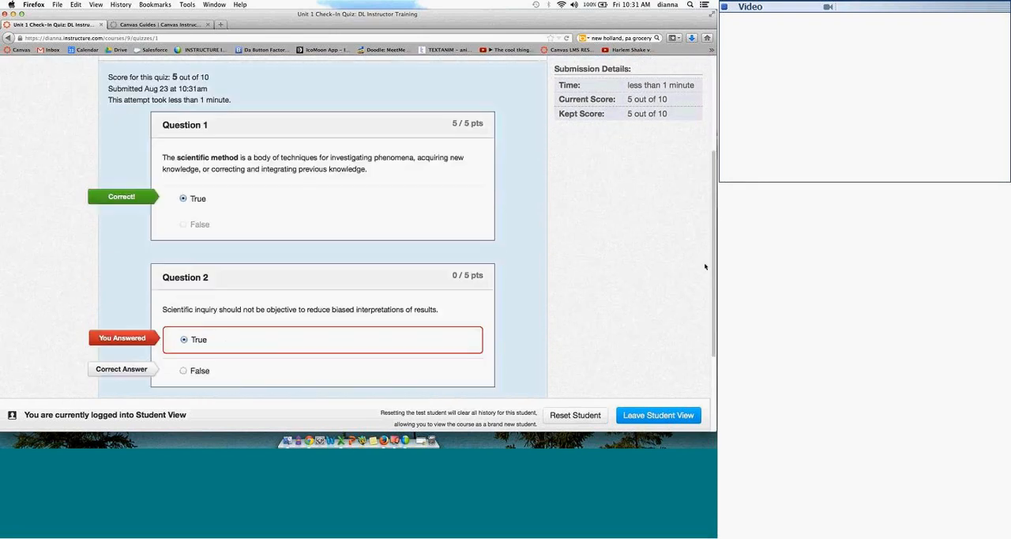
scroll(706, 266, down, 1)
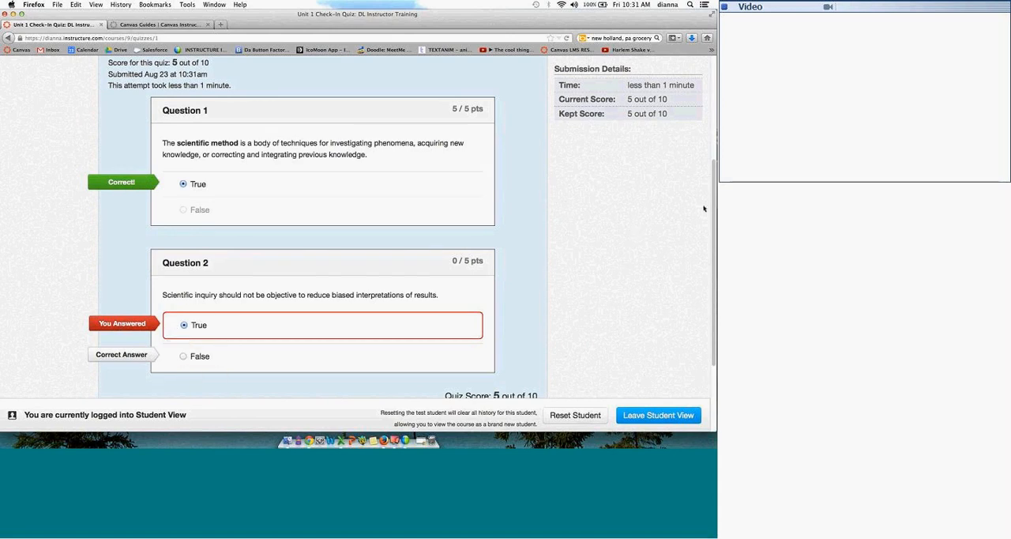
scroll(714, 237, down, 2)
scroll(714, 236, down, 1)
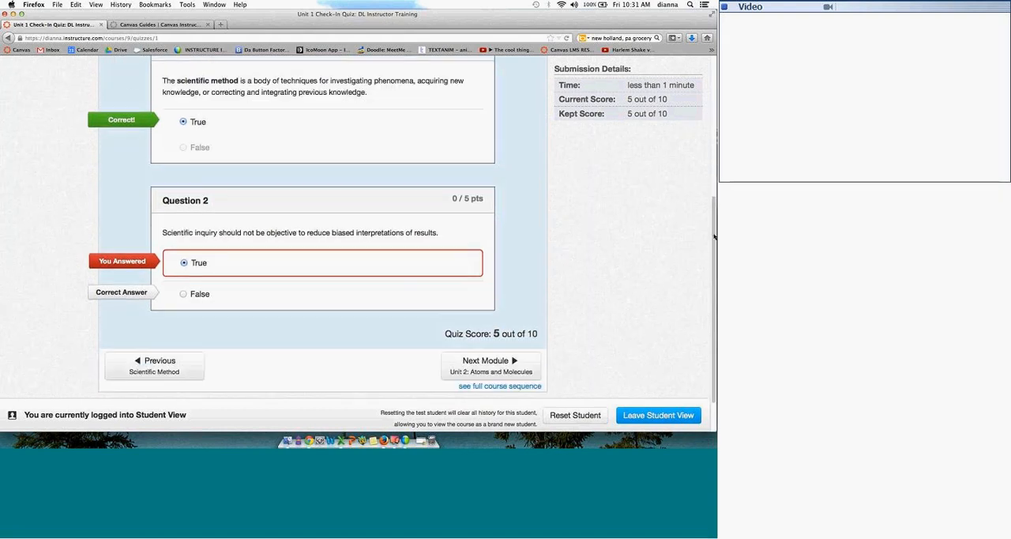
scroll(478, 394, up, 4)
scroll(479, 394, down, 4)
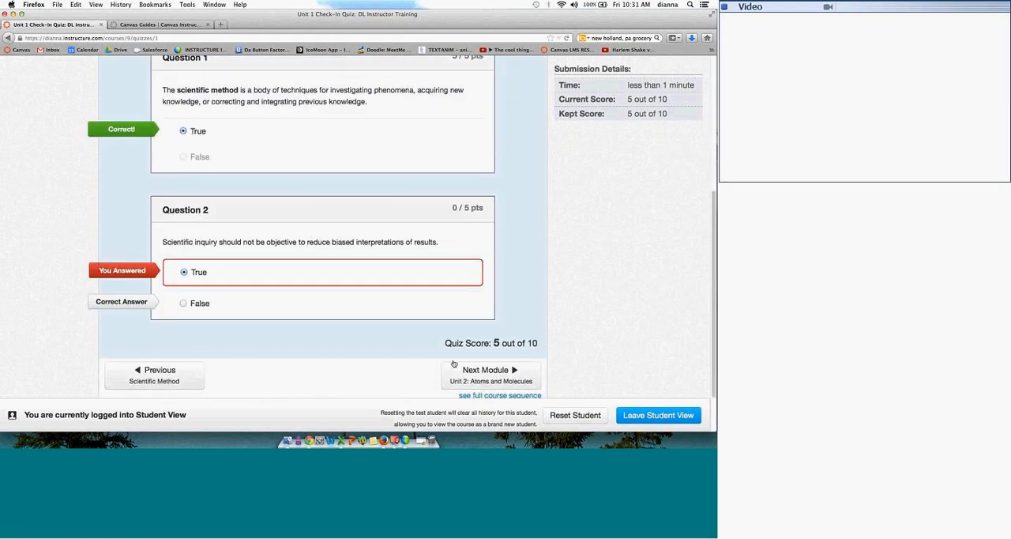
scroll(675, 286, up, 1)
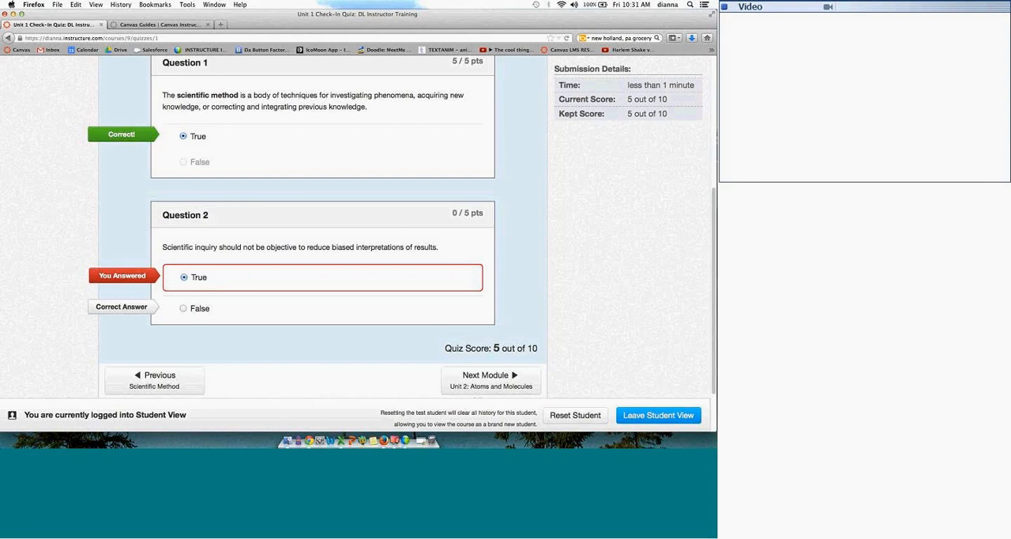
scroll(704, 89, up, 10)
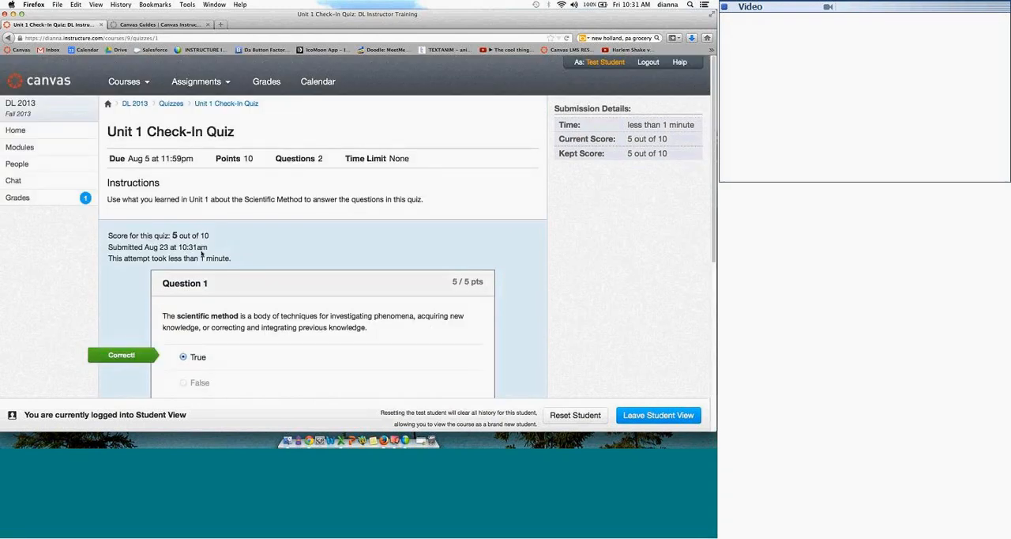
Step: Open the test student's grades and try what-if scores of 1 for Unit 1 Discussion and 30 for Peer Review
click(21, 200)
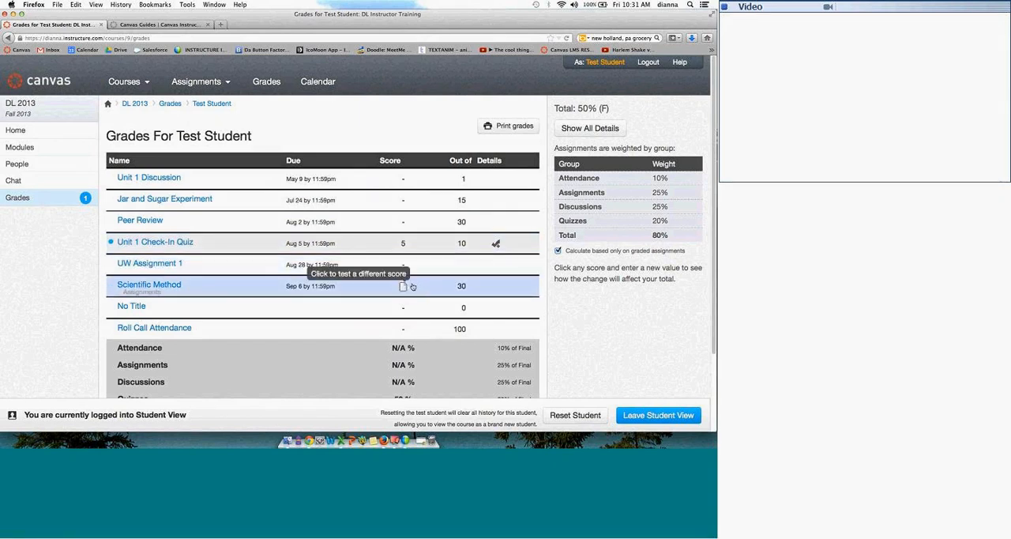
click(409, 181)
text(1)
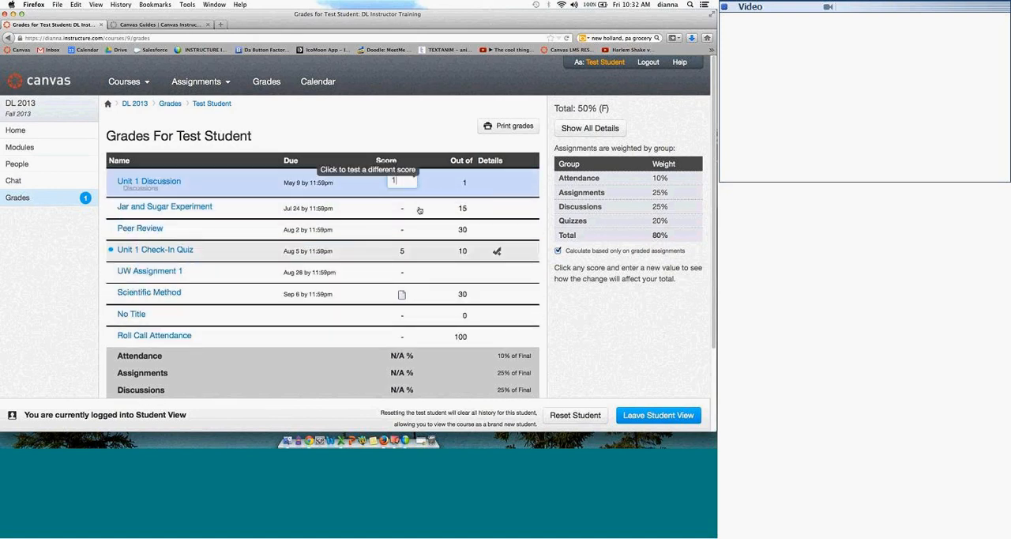
key(Return)
click(409, 229)
text(30)
key(Return)
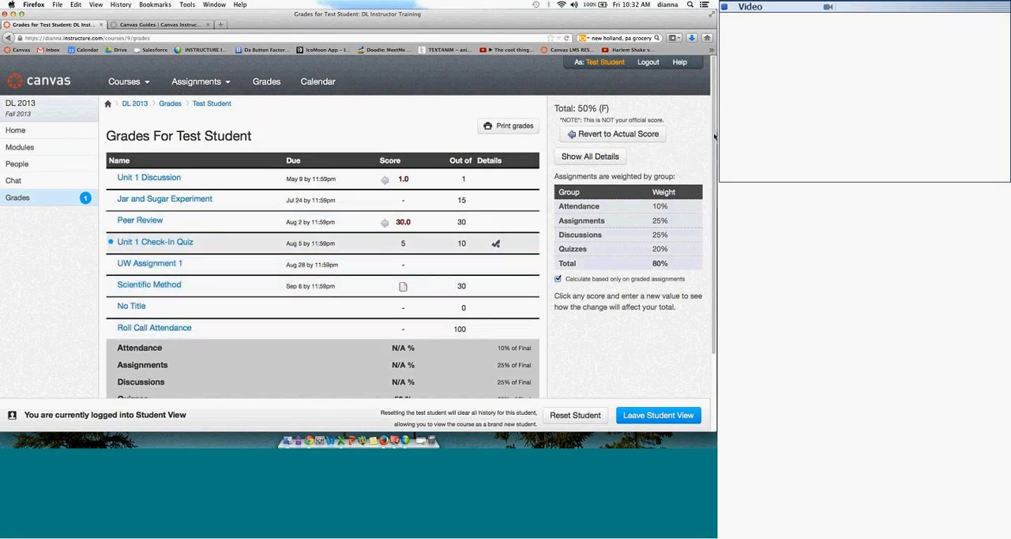
Step: Try what-if scores of 100 for Roll Call Attendance and 30 for Scientific Method, and revert all scores to the actual ones
scroll(715, 137, down, 2)
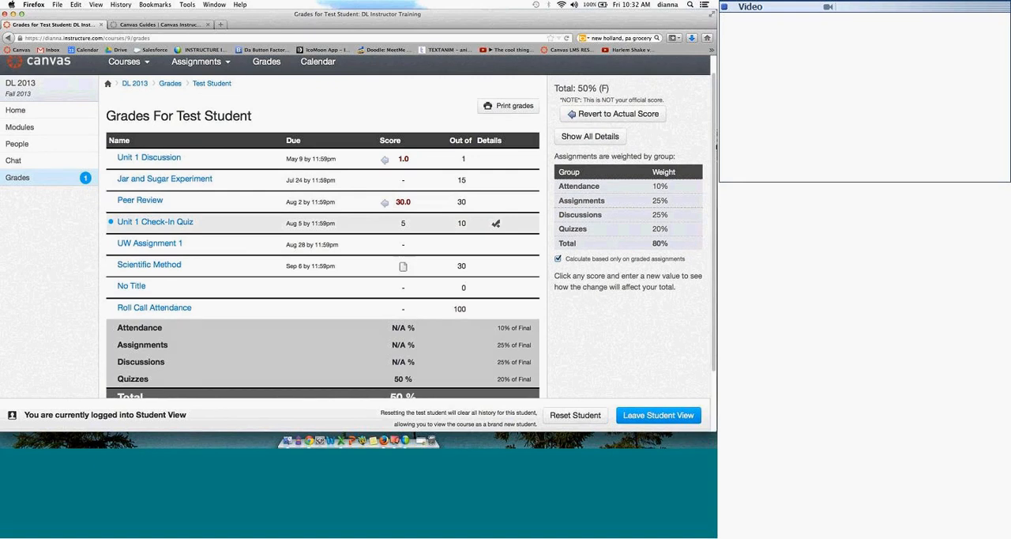
scroll(715, 137, down, 1)
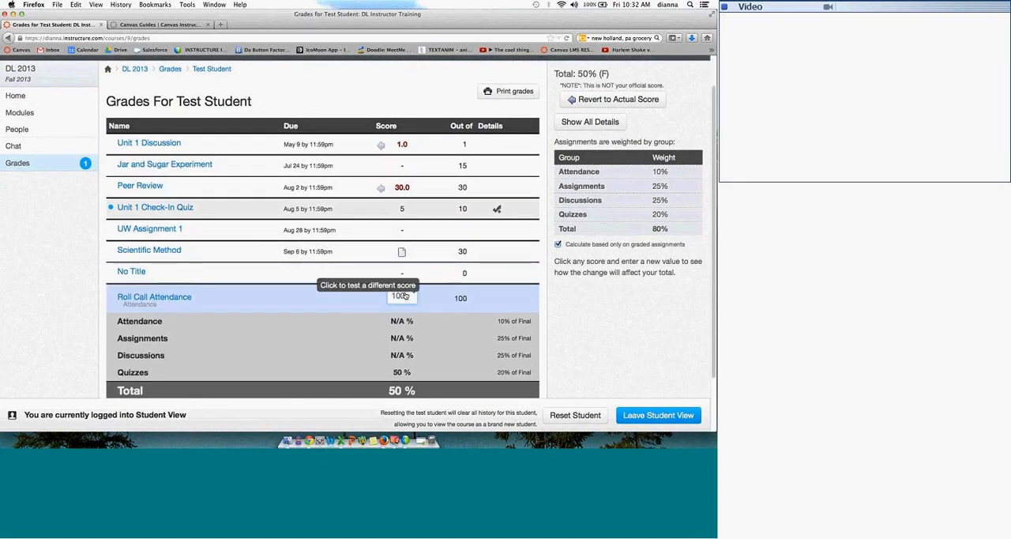
click(404, 296)
key(Return)
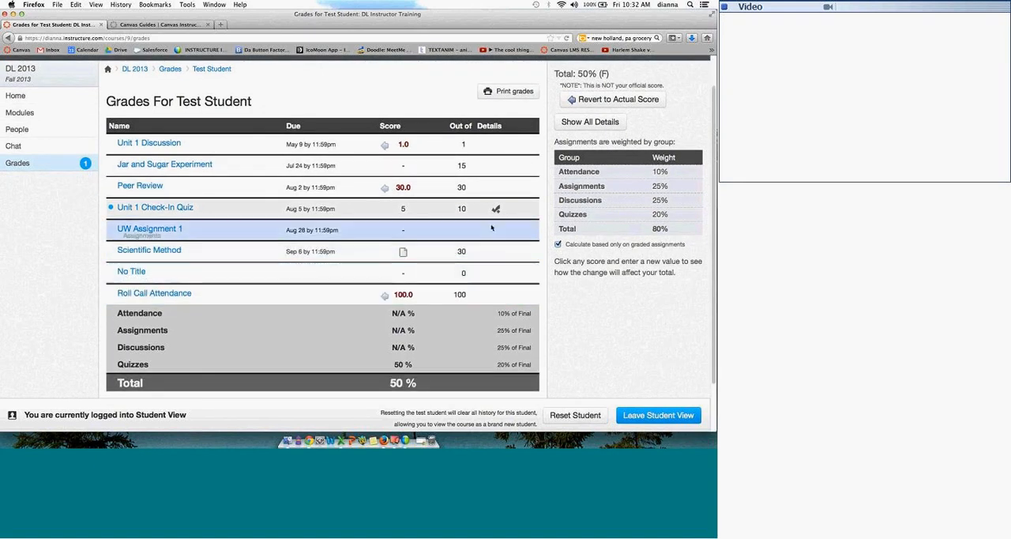
click(412, 253)
text(30)
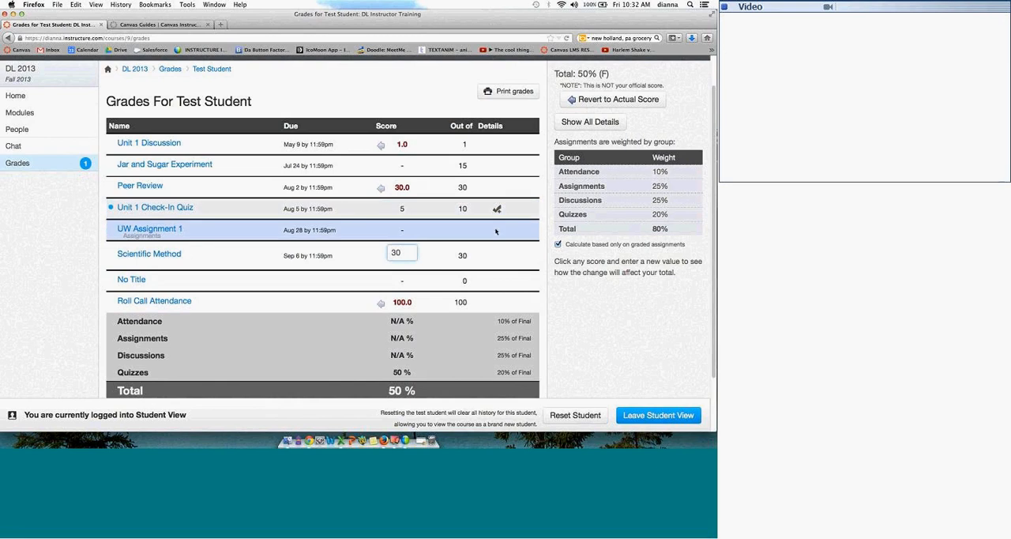
key(Return)
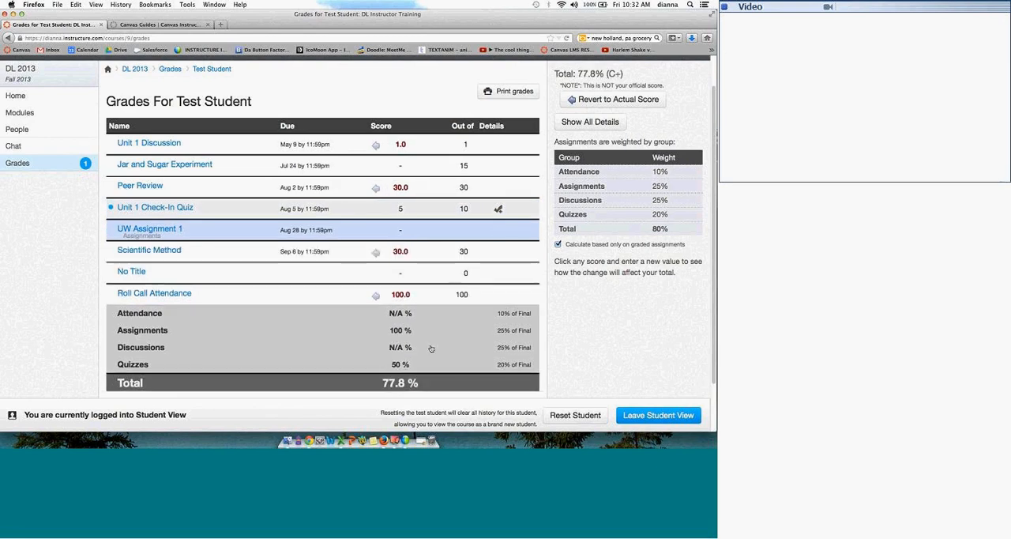
click(616, 100)
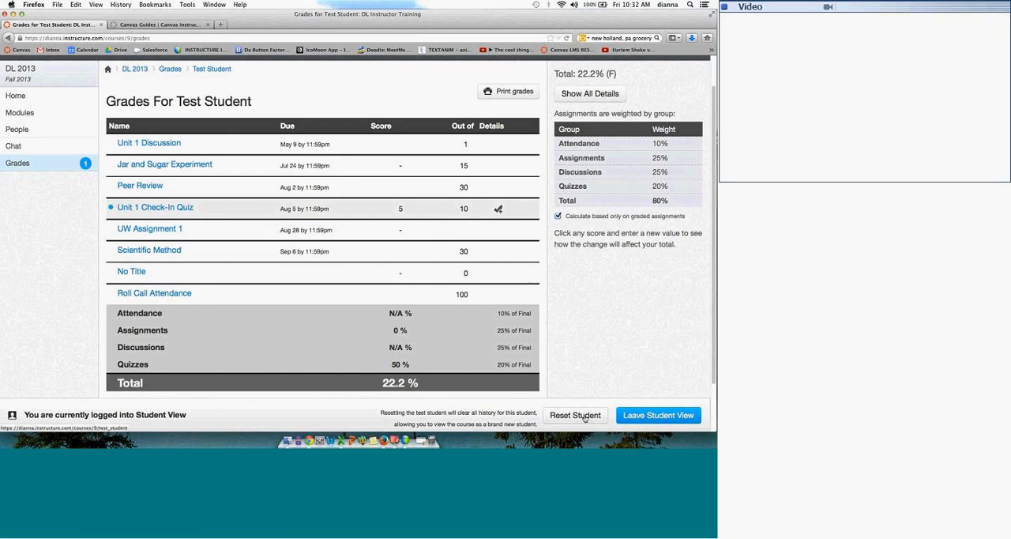
Step: Leave Student View and turn off weighting the final grade by assignment groups on the DL 2013 course's Assignments page
click(647, 416)
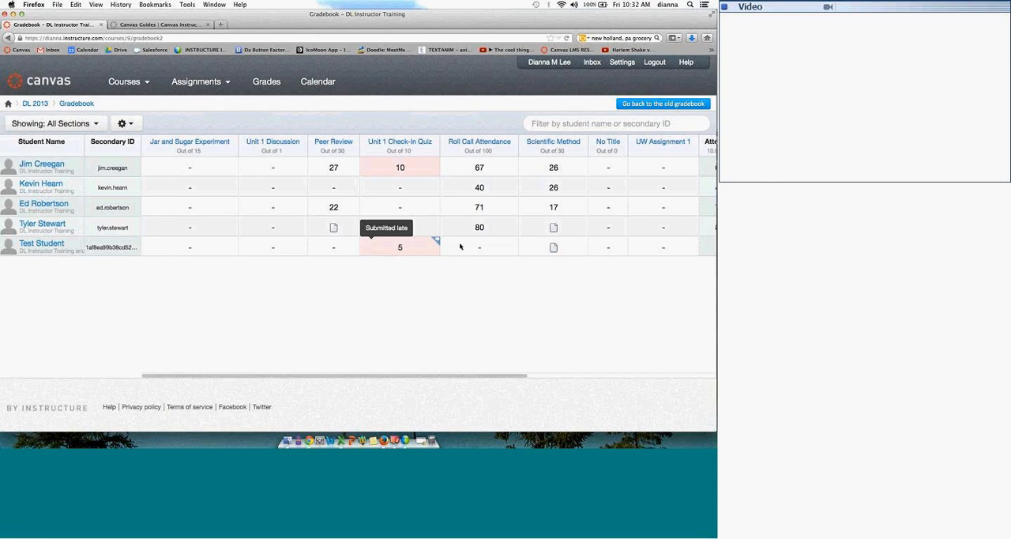
click(59, 82)
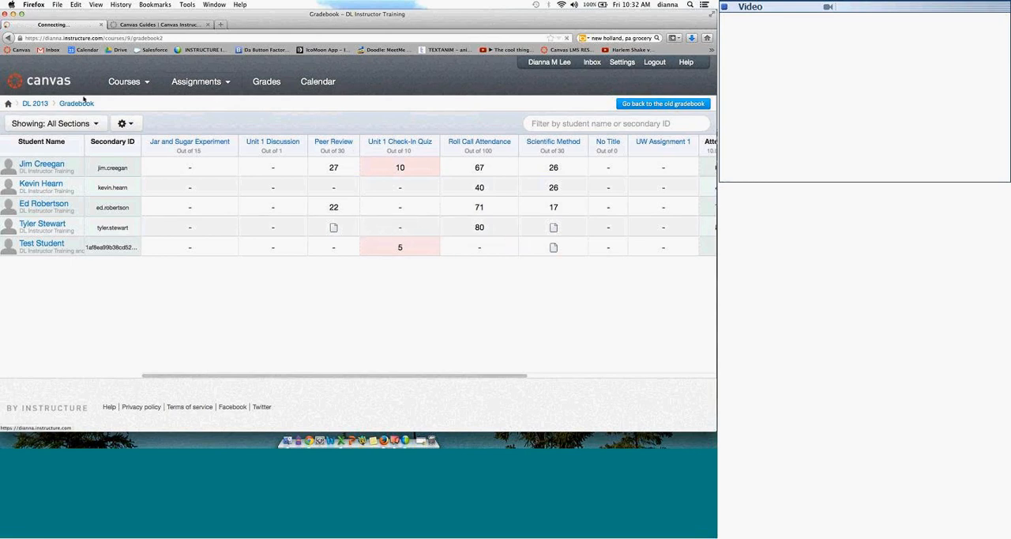
click(35, 104)
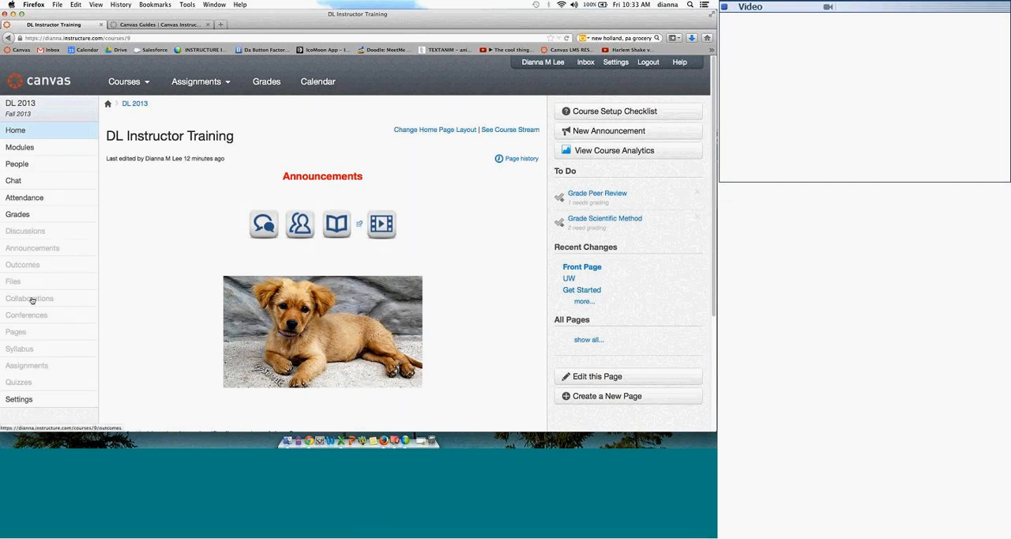
click(34, 366)
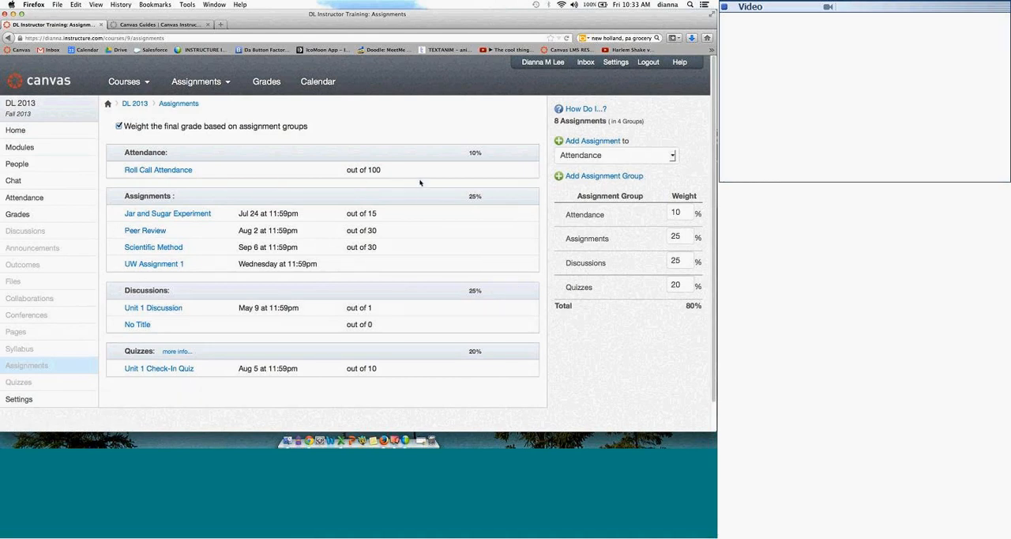
click(119, 126)
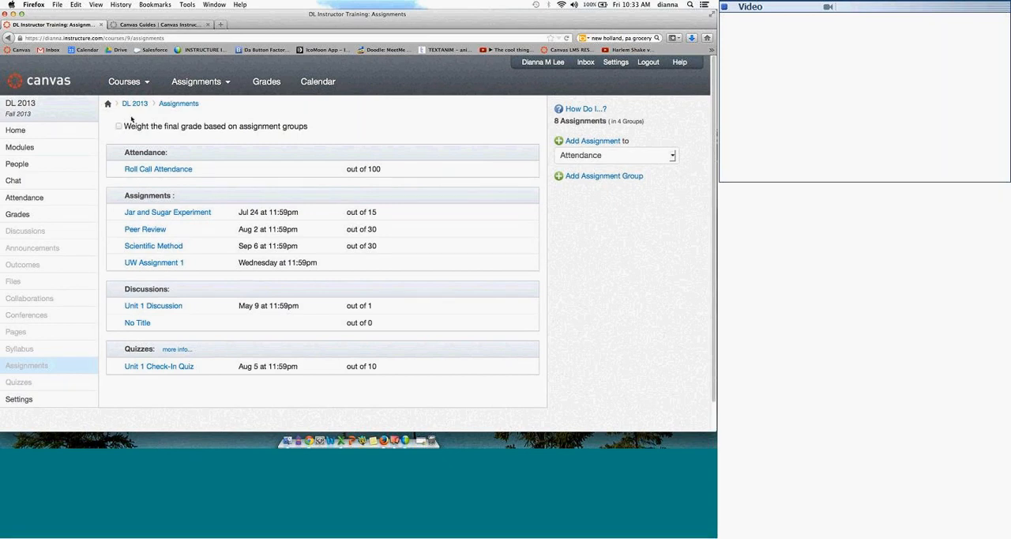
Step: Add an assignment group named Presentations to the course
mouse_move(150, 157)
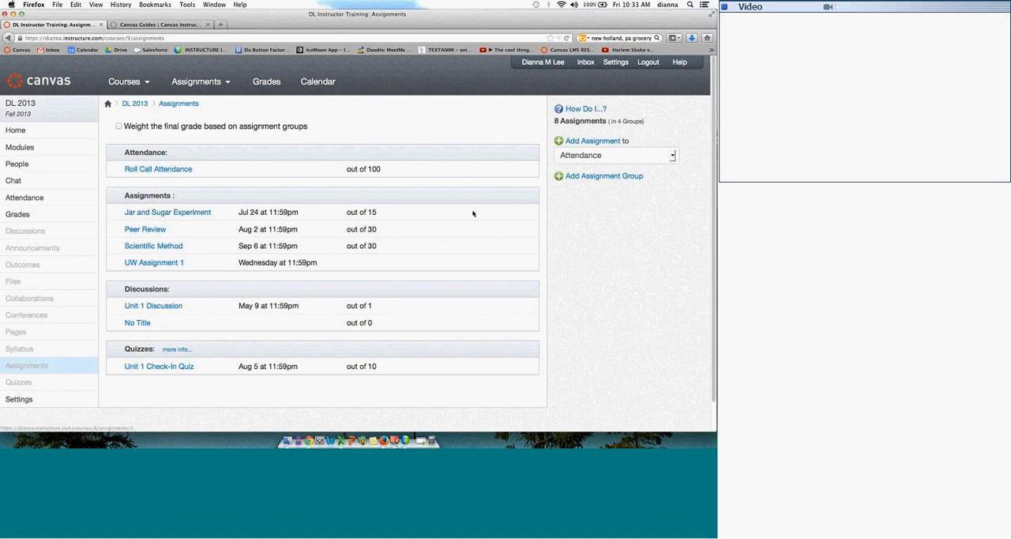
click(580, 175)
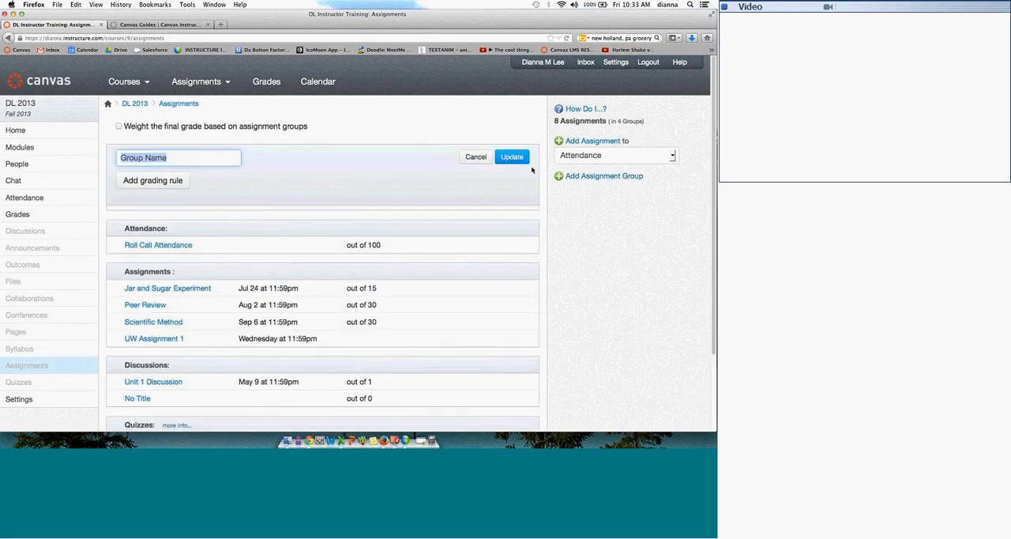
text(Presentations)
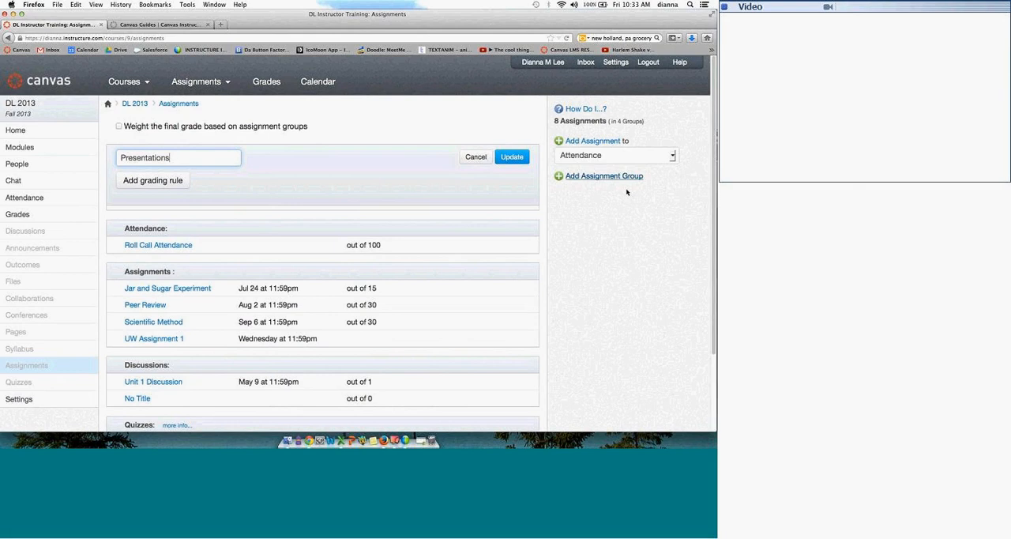
click(512, 157)
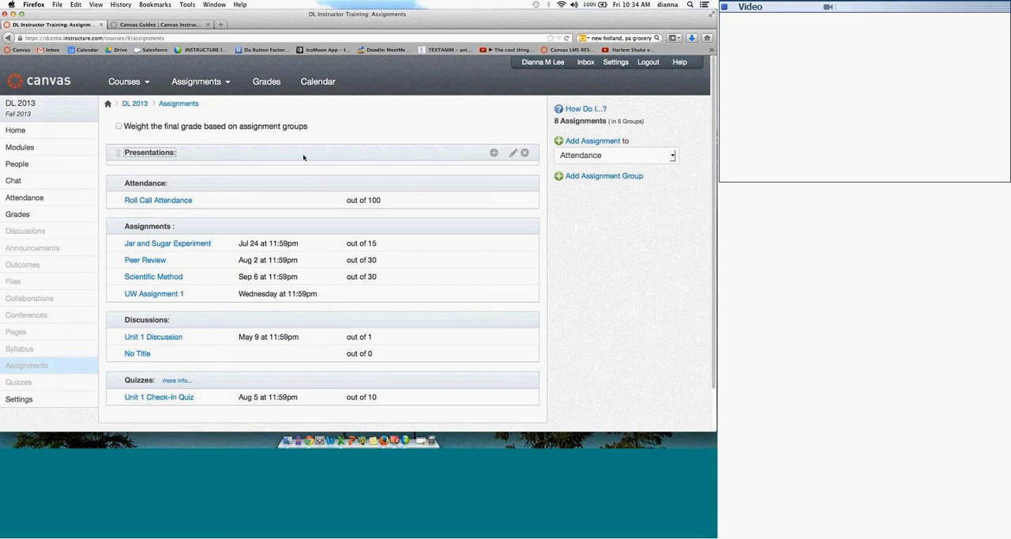
Step: Add three assignments to the Presentations group, keeping the suggested names and leaving due dates and points empty
click(494, 153)
click(528, 194)
click(494, 152)
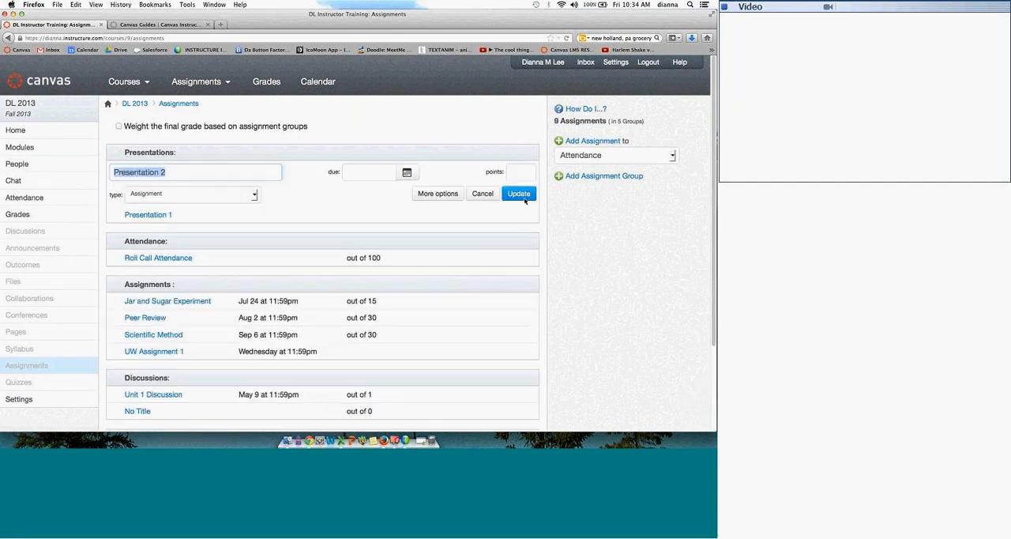
click(525, 199)
click(494, 153)
click(519, 193)
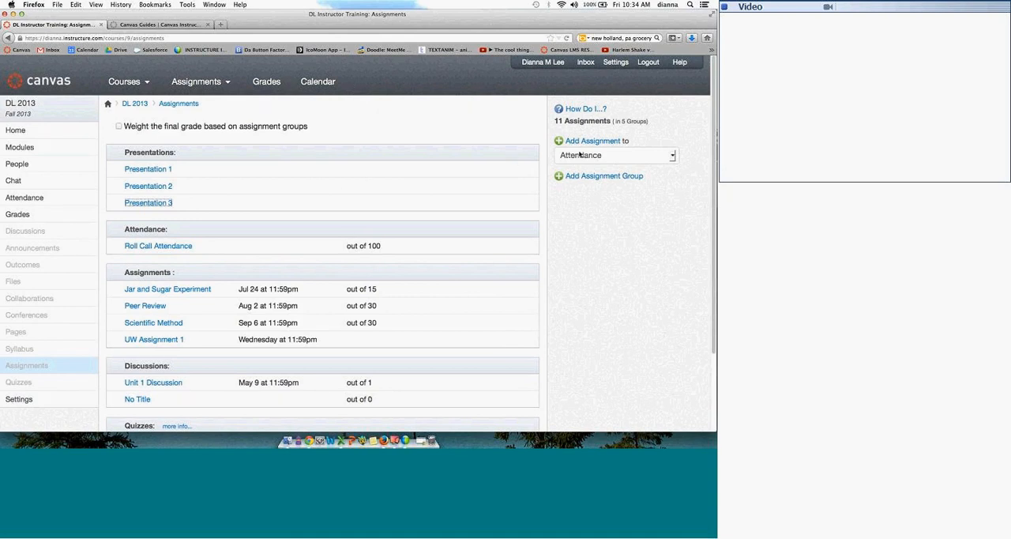
Step: Try adding an assignment to the Attendance group through the group selector, and delete the added assignment
click(610, 142)
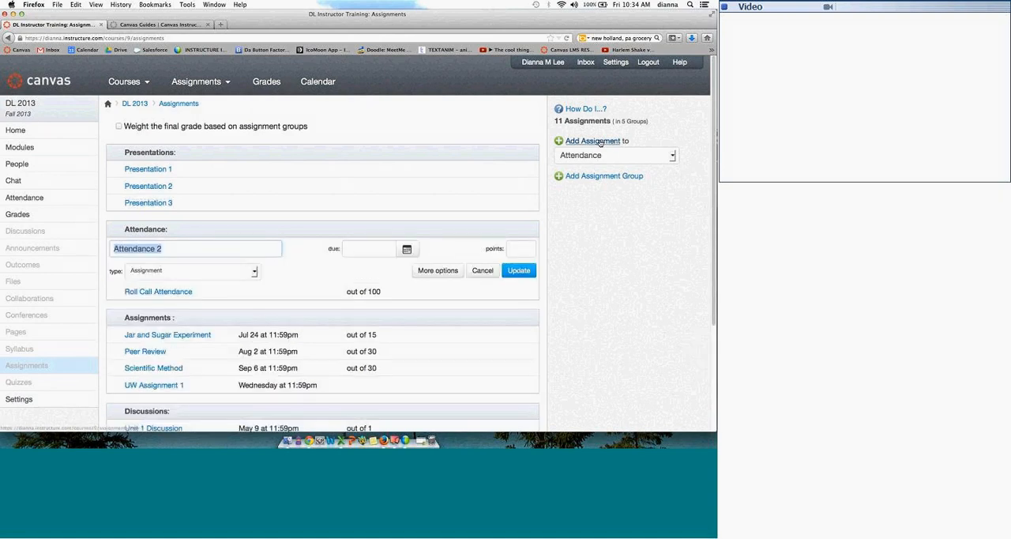
click(519, 270)
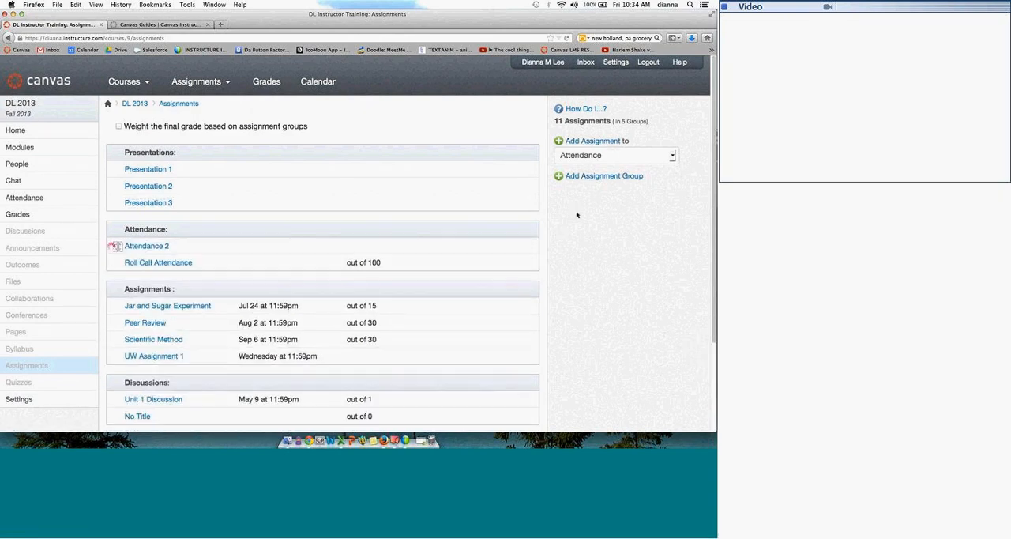
click(674, 156)
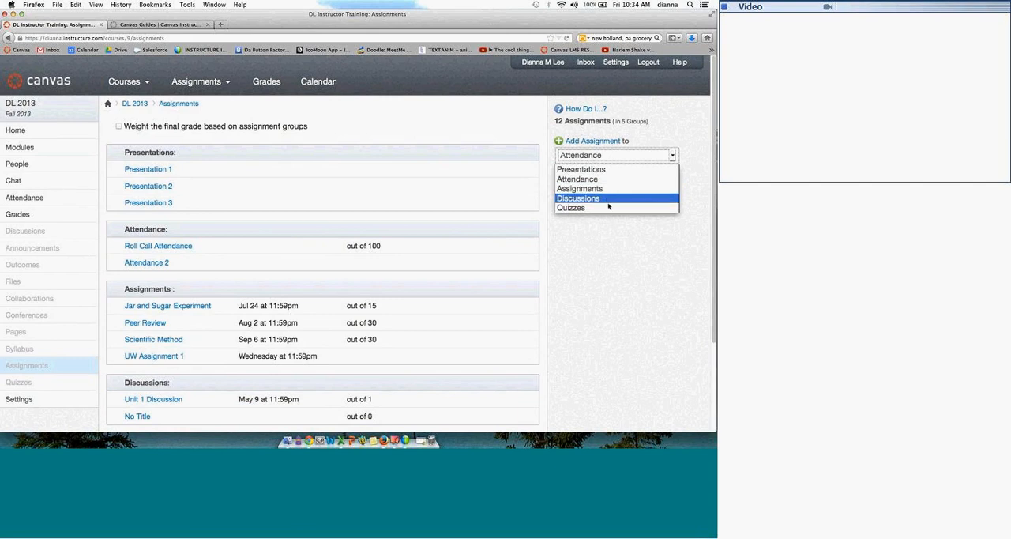
click(614, 233)
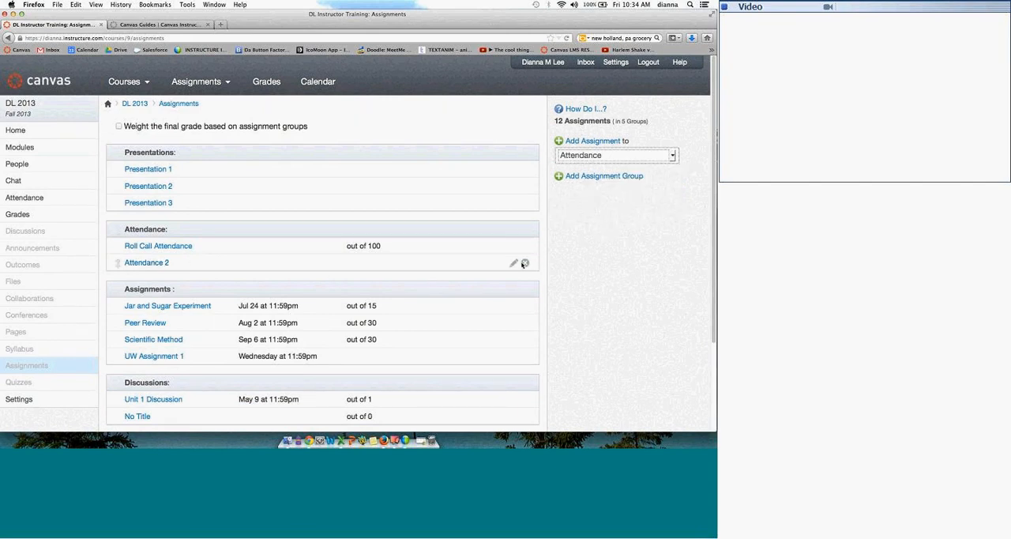
click(524, 263)
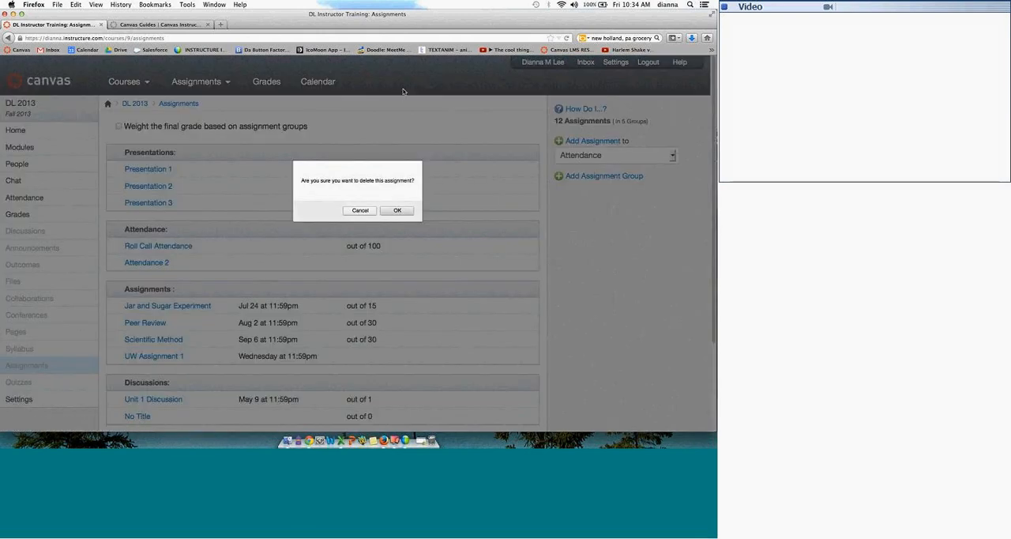
click(398, 210)
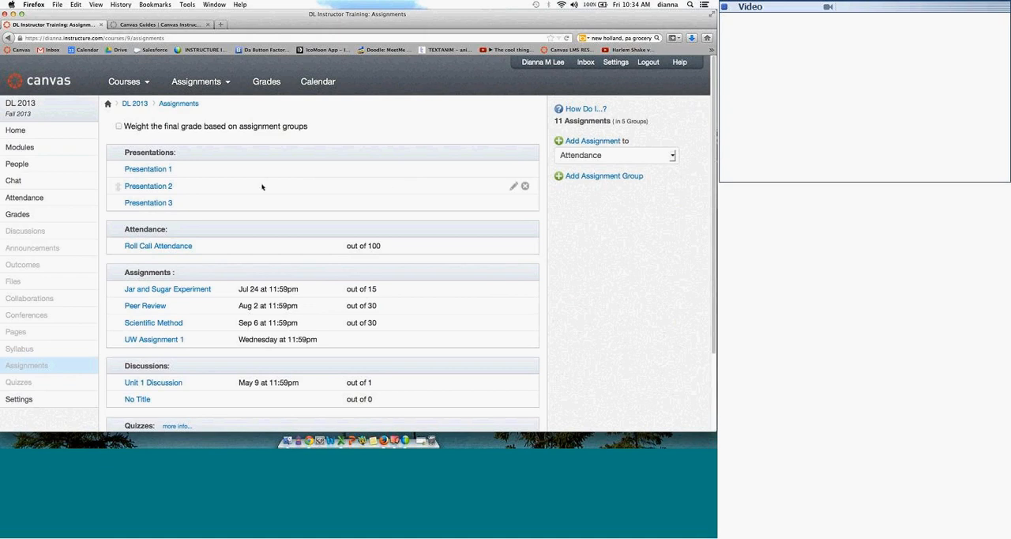
Step: Move the Presentations group down the assignment list so it sits between Discussions and Quizzes
scroll(443, 209, down, 1)
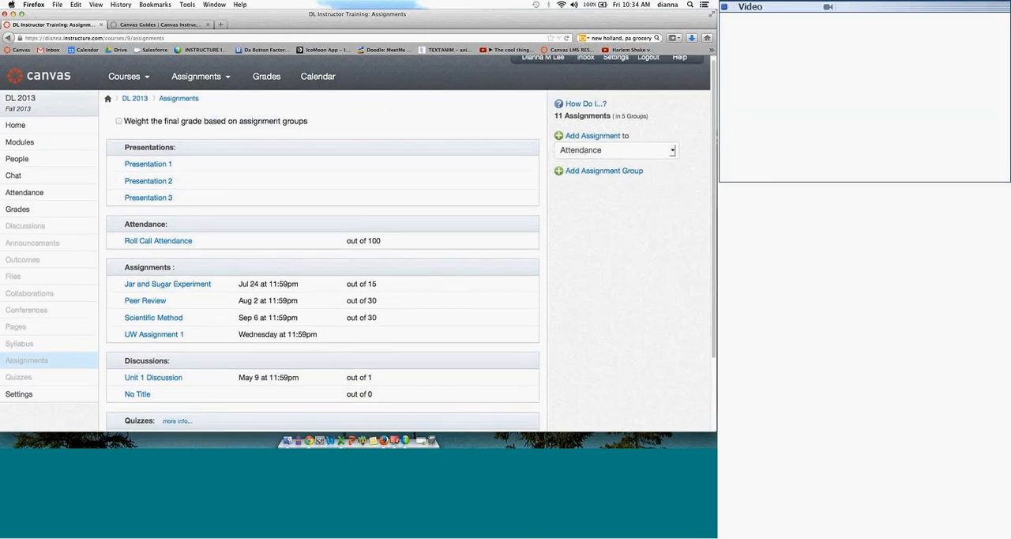
scroll(118, 129, down, 2)
drag(118, 129, 104, 343)
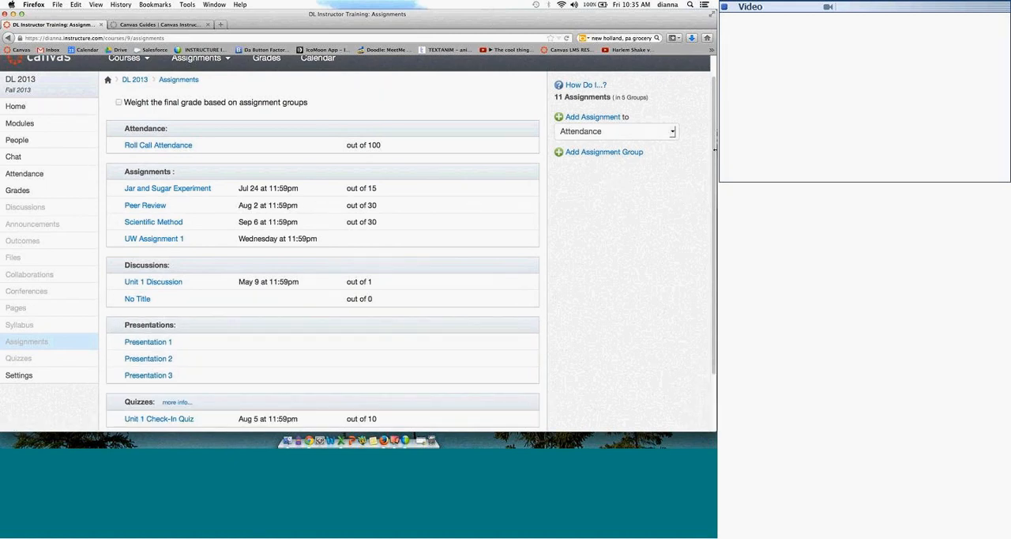
scroll(715, 182, down, 2)
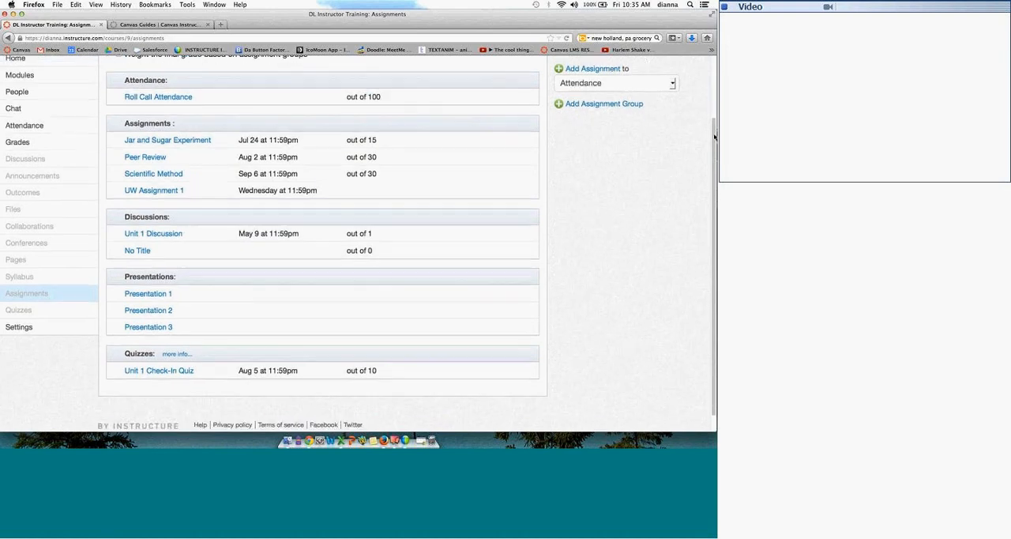
scroll(715, 136, up, 3)
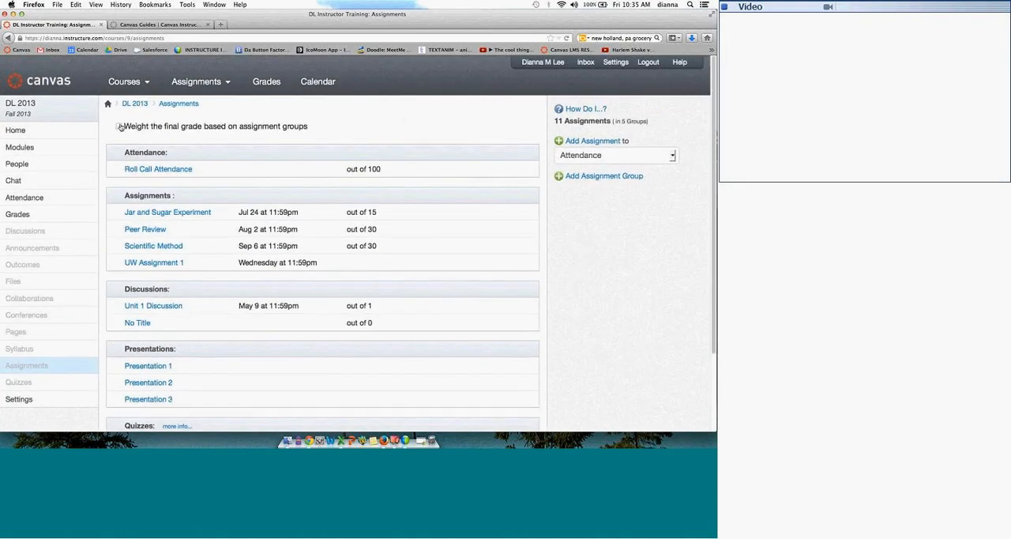
Step: Turn on weighting the final grade by assignment groups and set the Presentations weight to 20%
click(119, 127)
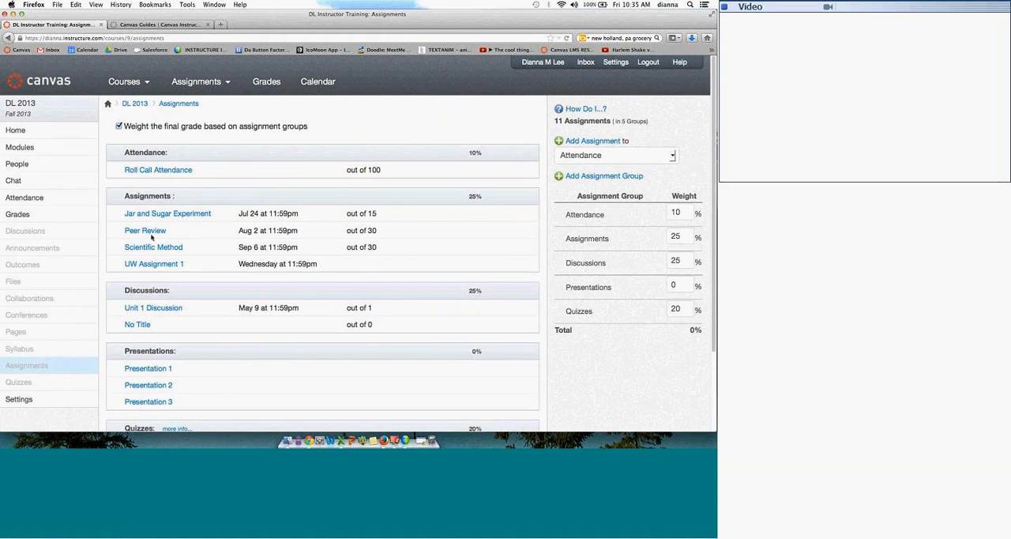
double_click(676, 285)
text(20)
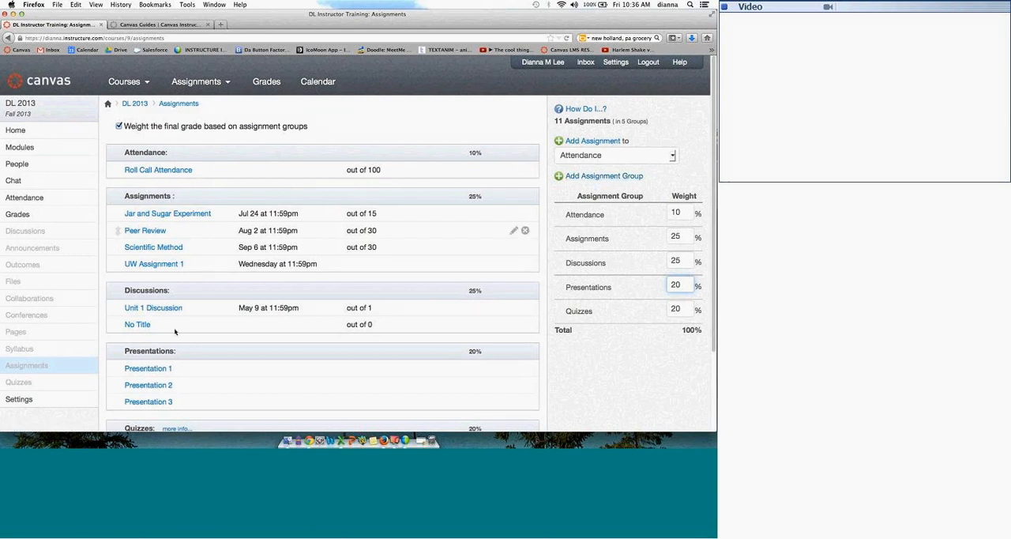
Step: Open the Presentation 1 assignment for editing and choose Presentations as its assignment group
click(148, 369)
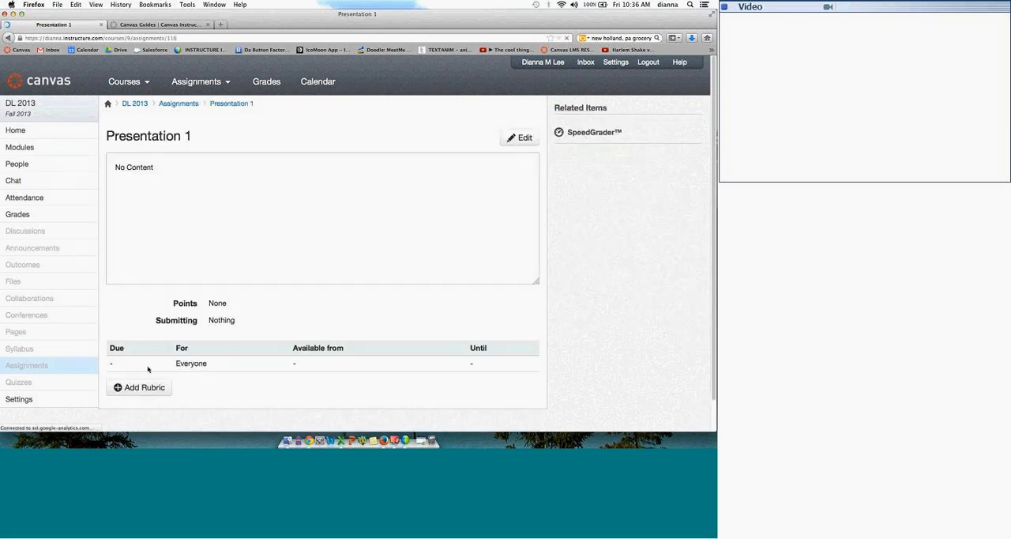
click(525, 137)
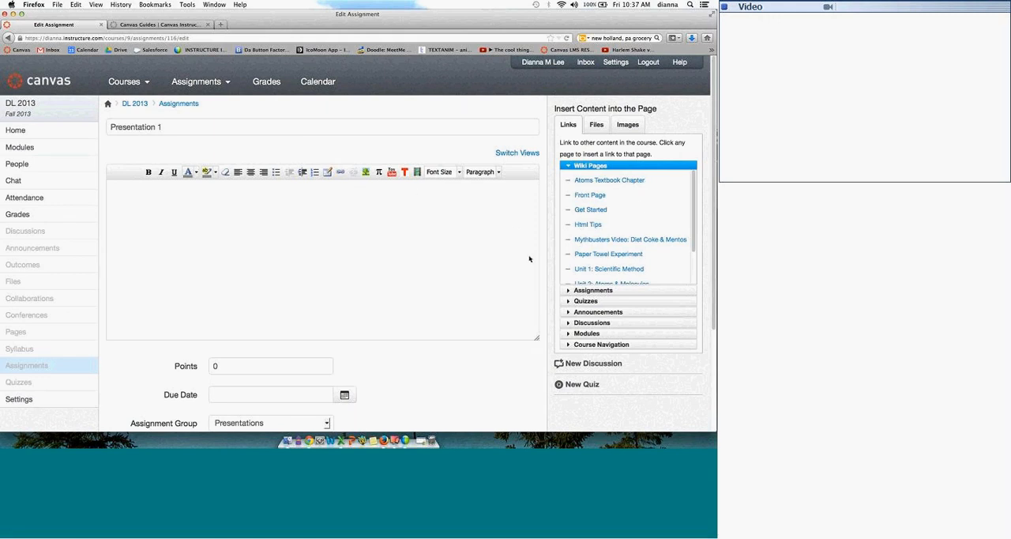
scroll(714, 202, down, 3)
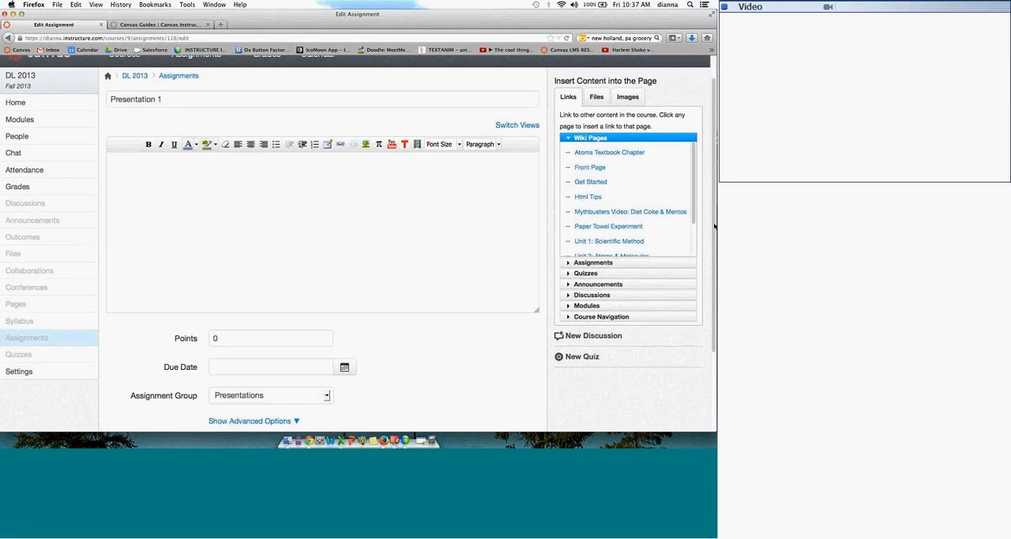
scroll(707, 288, down, 3)
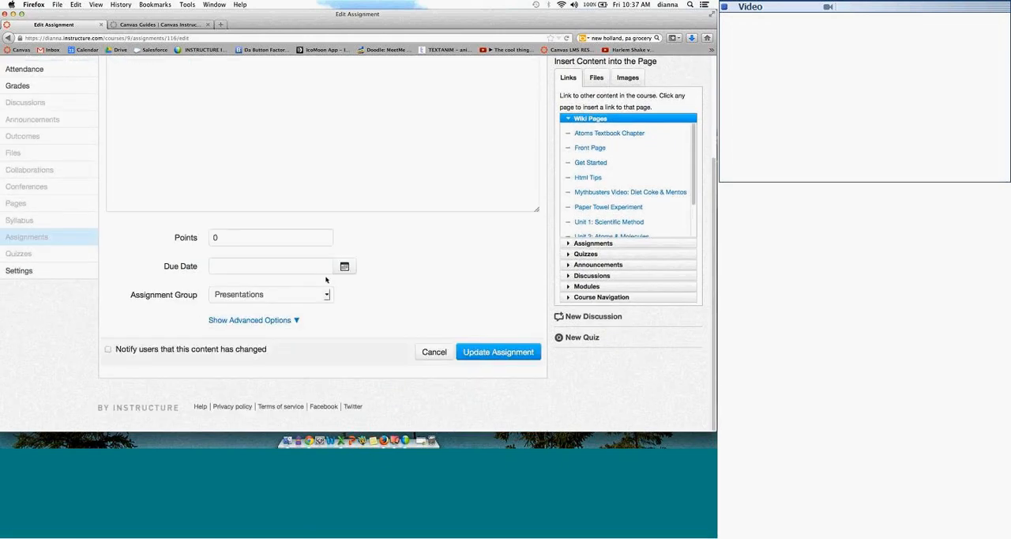
click(327, 294)
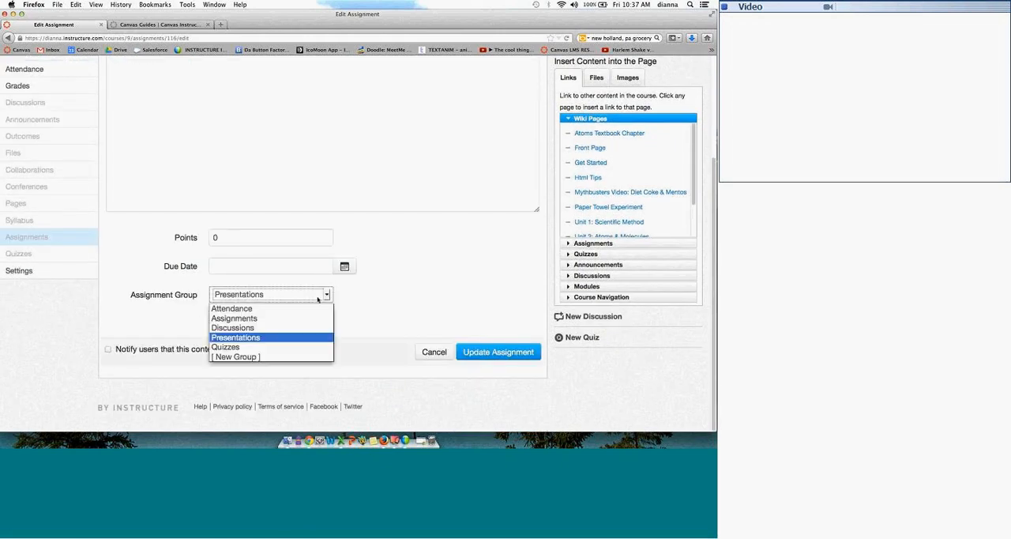
click(280, 338)
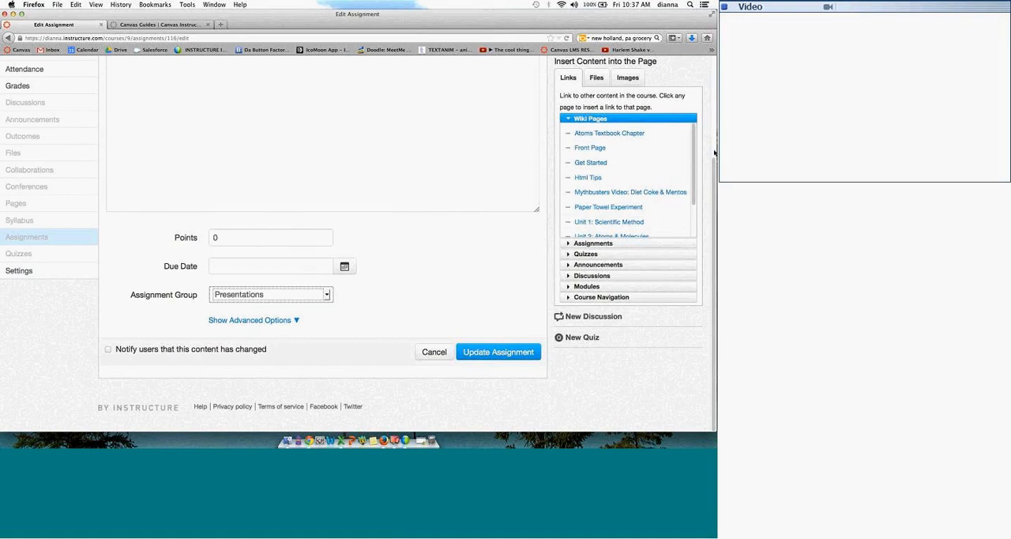
Step: Rename the assignment to "UW Presentation 1"
scroll(715, 153, up, 6)
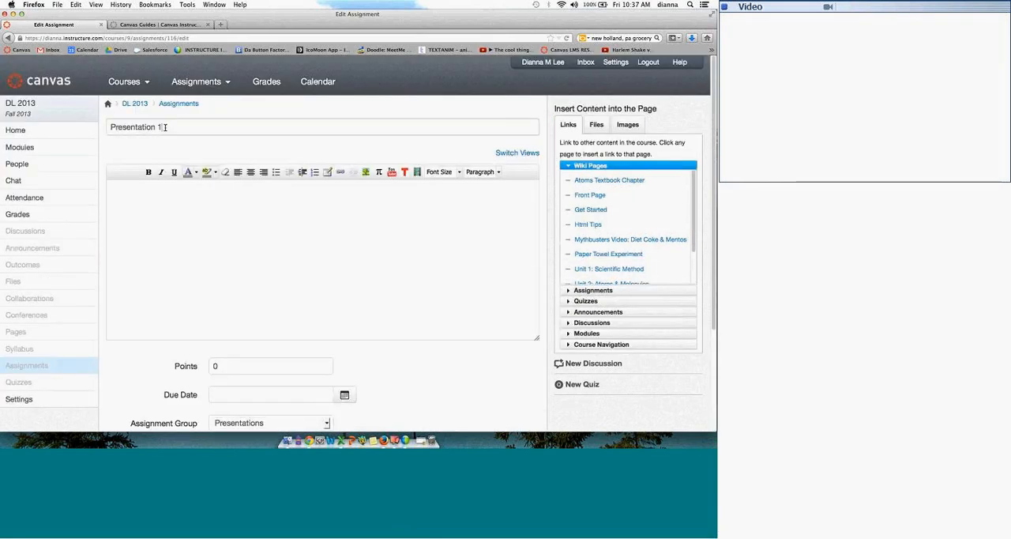
drag(163, 127, 109, 126)
click(108, 126)
text(UW)
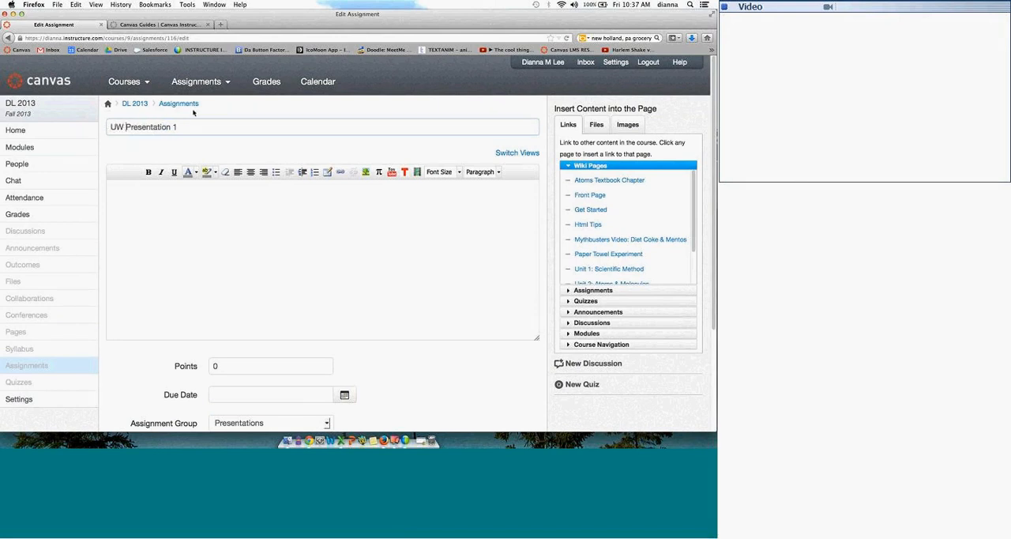
Step: Enter "assignment details" as the assignment description and view the course files and images available for inserting
click(188, 244)
text(as)
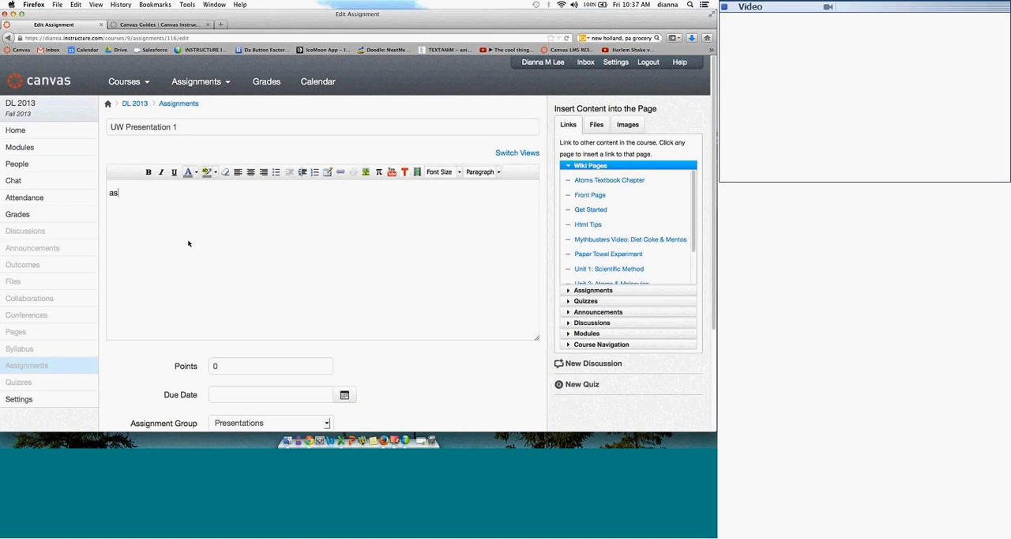
text(signments)
key(BackSpace)
text(details)
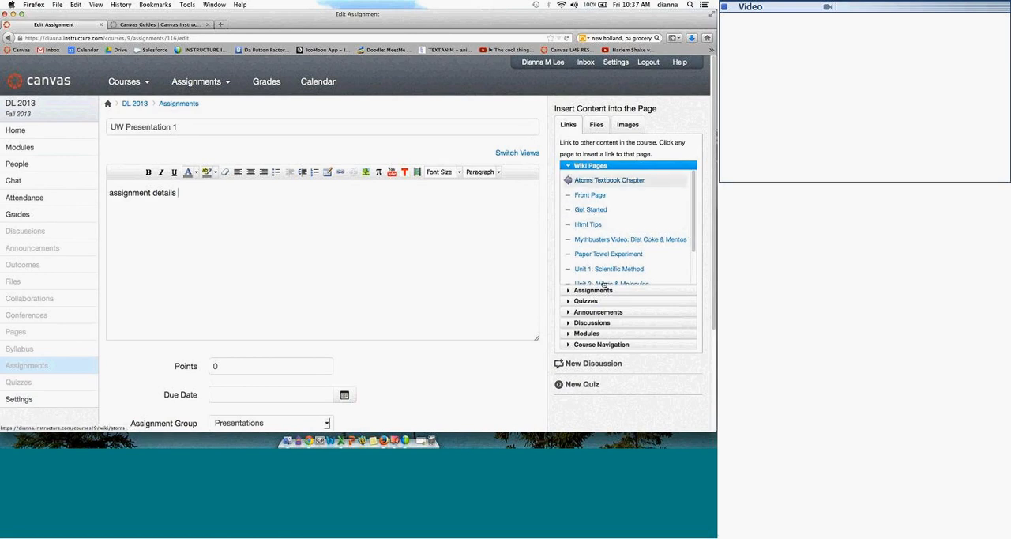
click(597, 127)
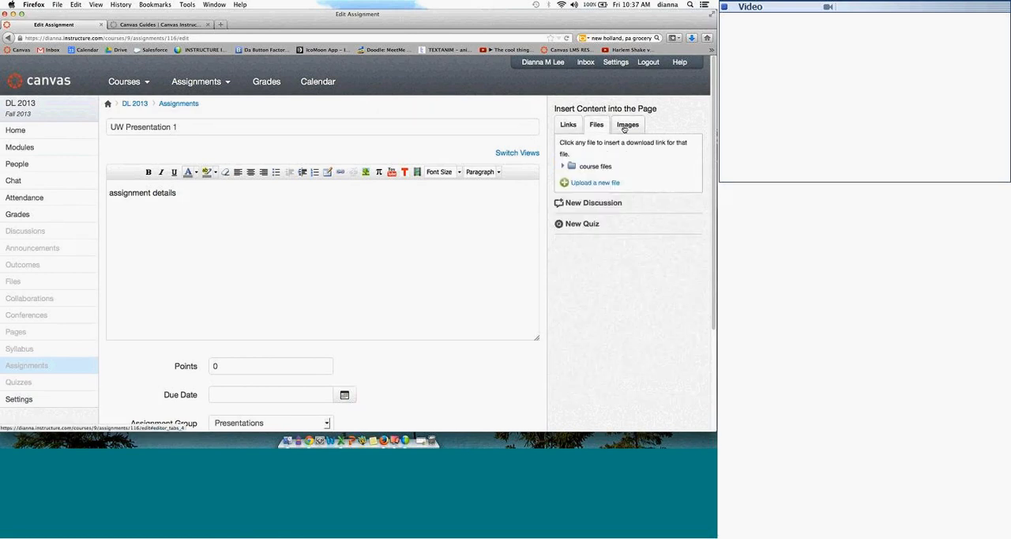
click(626, 127)
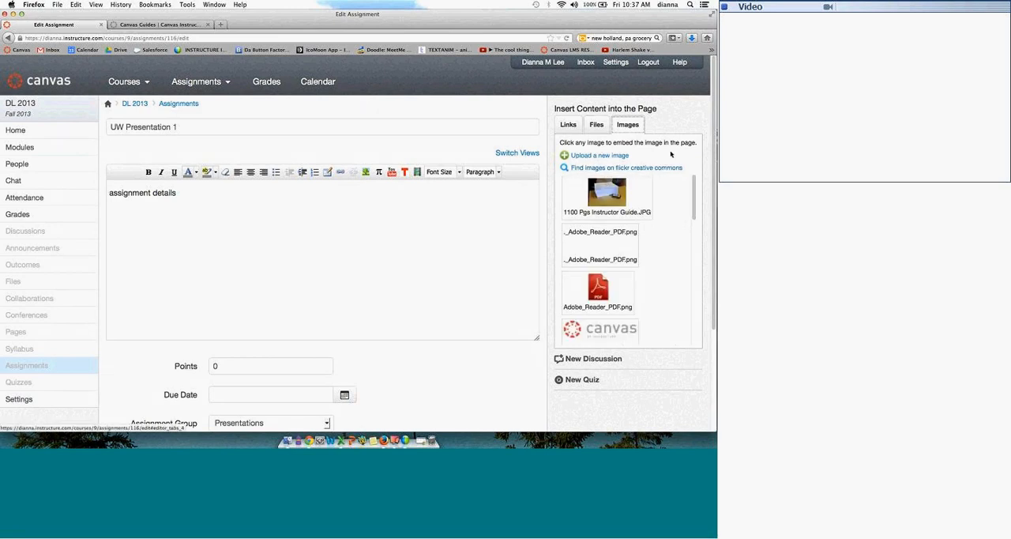
Step: Set the assignment's points to 10 and its due date to Aug 28, 2013
scroll(715, 158, down, 1)
scroll(715, 158, down, 3)
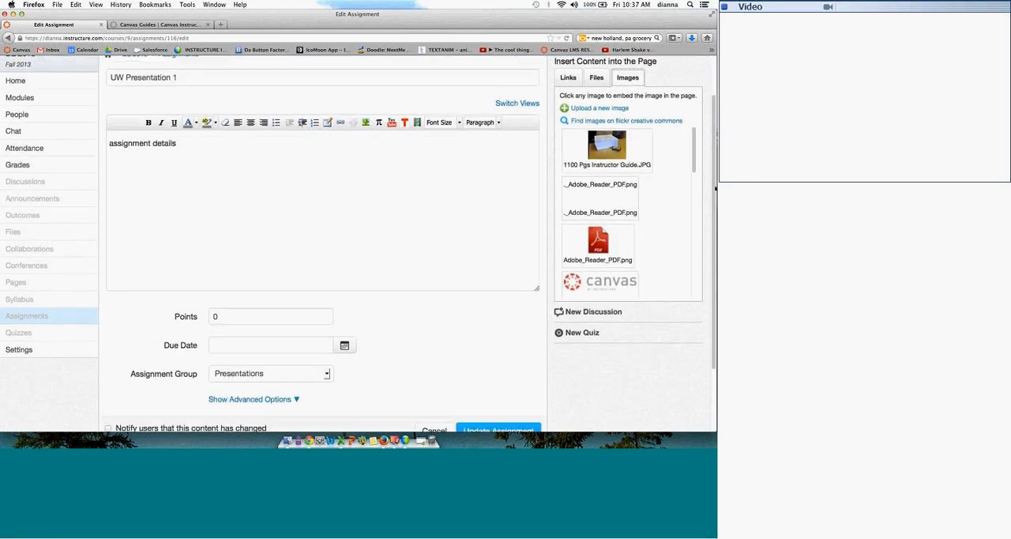
drag(715, 188, 715, 246)
drag(225, 245, 192, 244)
text(10)
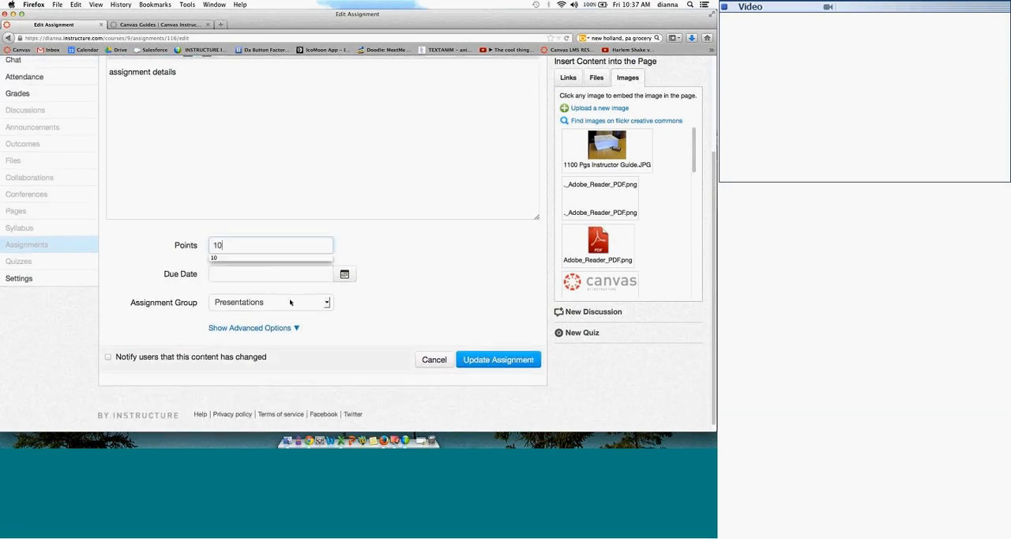
click(344, 273)
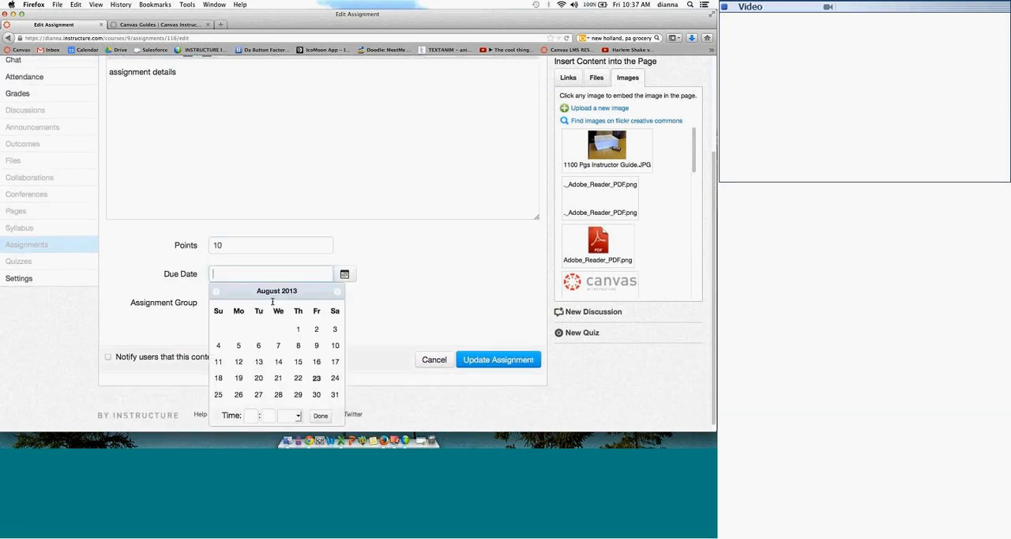
click(278, 394)
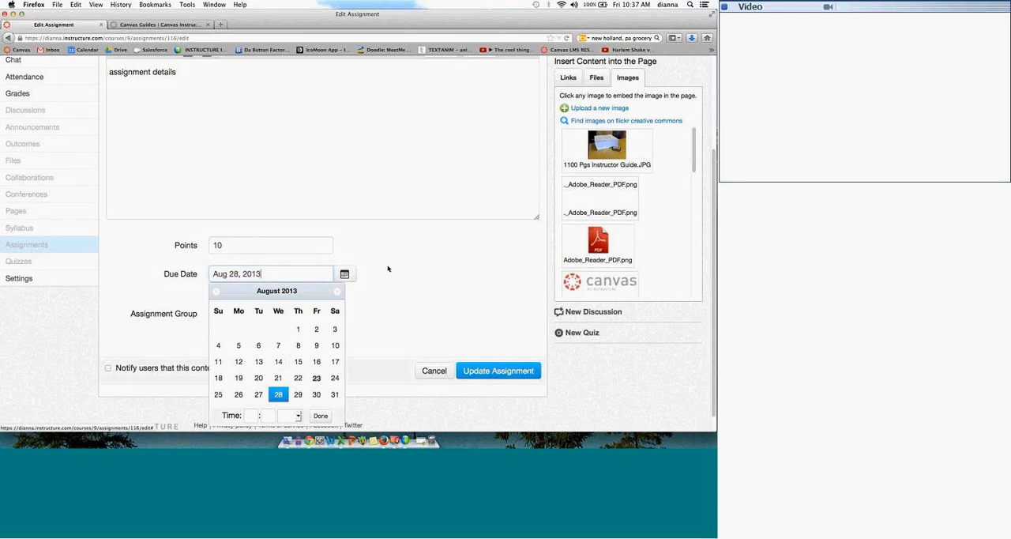
key(Escape)
Step: Show the assignment's advanced options and set the submission type to Online
click(266, 339)
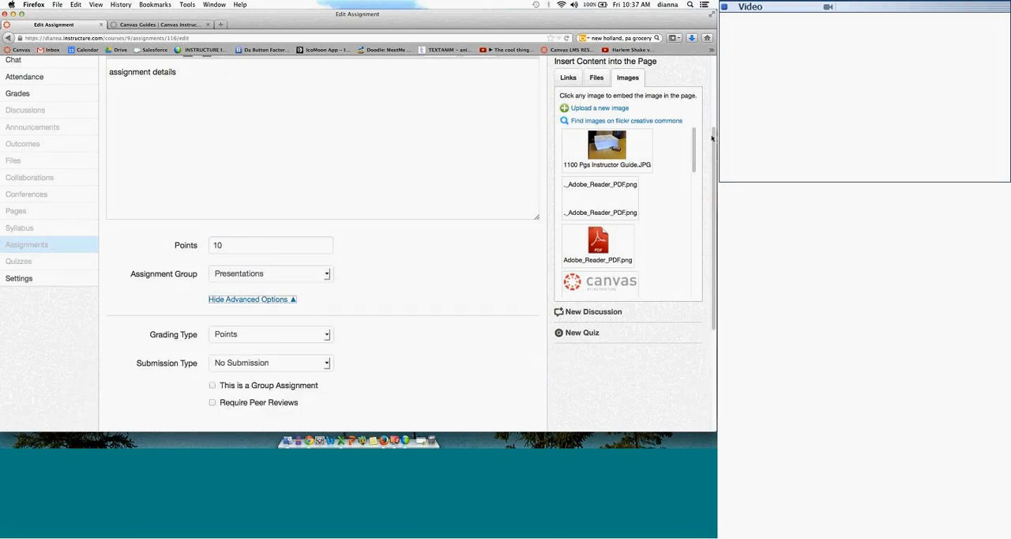
scroll(714, 156, down, 5)
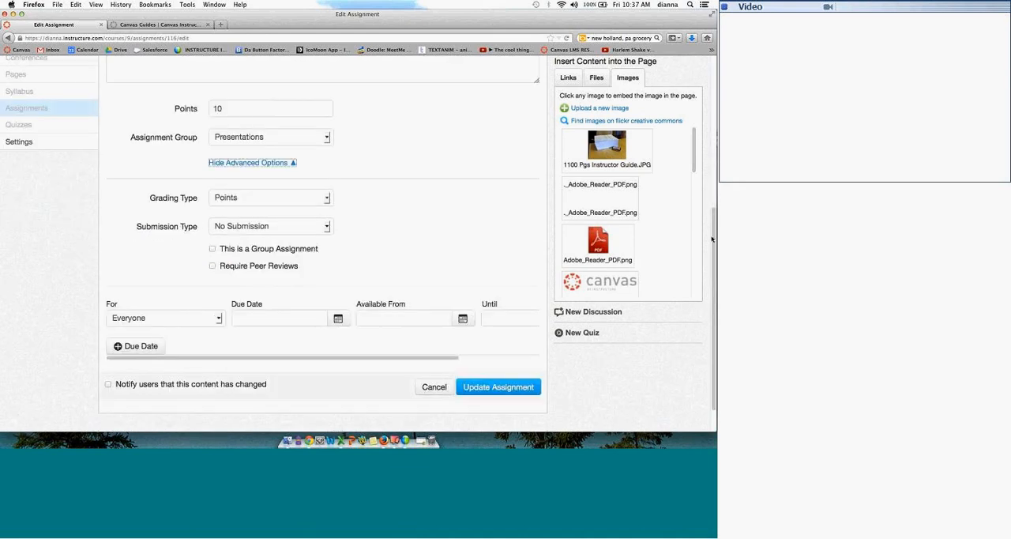
drag(135, 192, 197, 195)
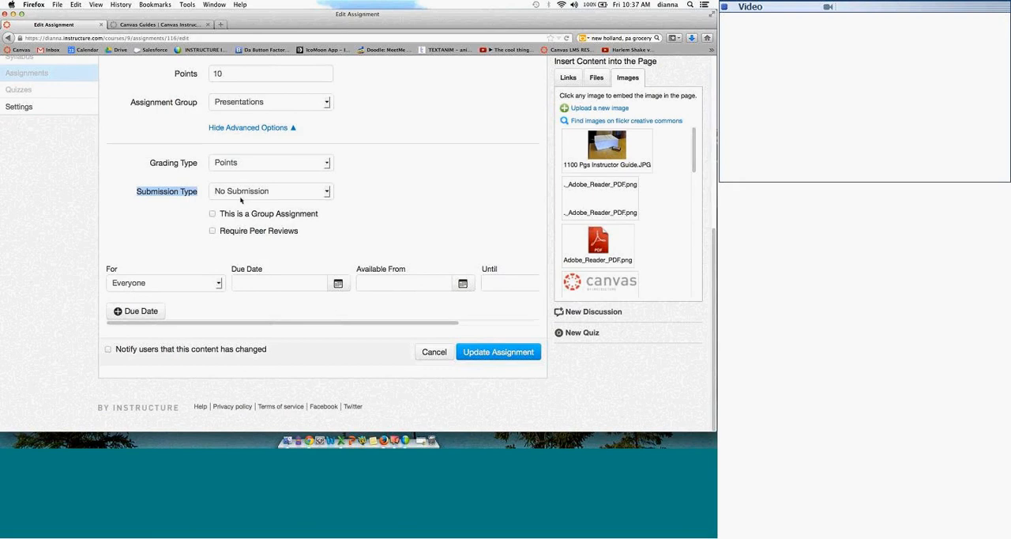
click(322, 197)
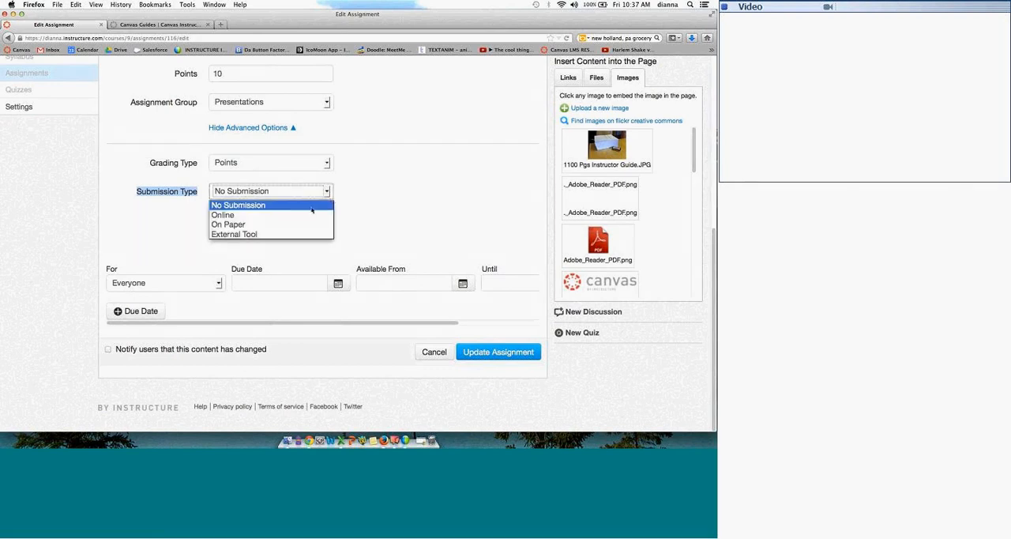
click(307, 214)
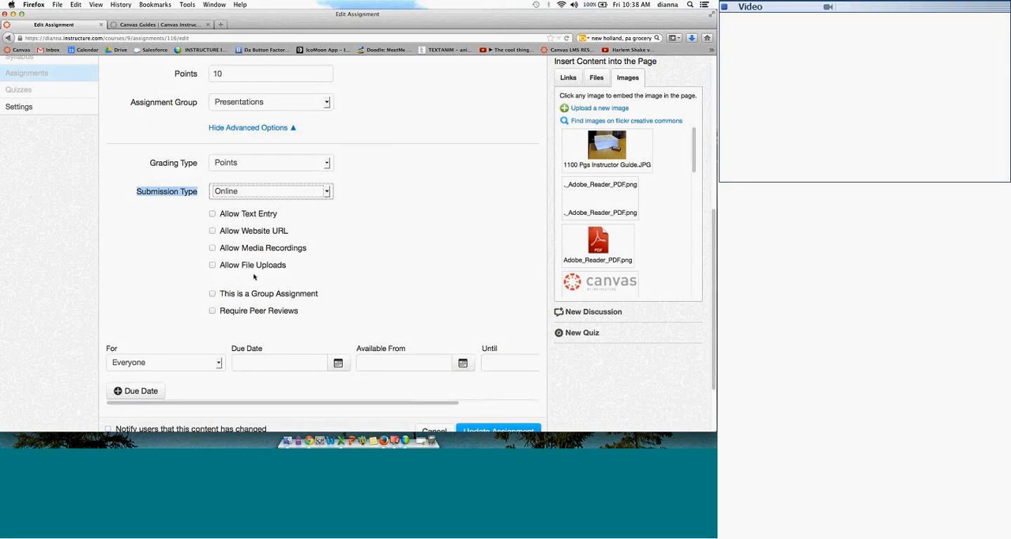
Step: Allow text entry, website URL, media recordings and file uploads as online submissions, without restricting upload file types
click(211, 248)
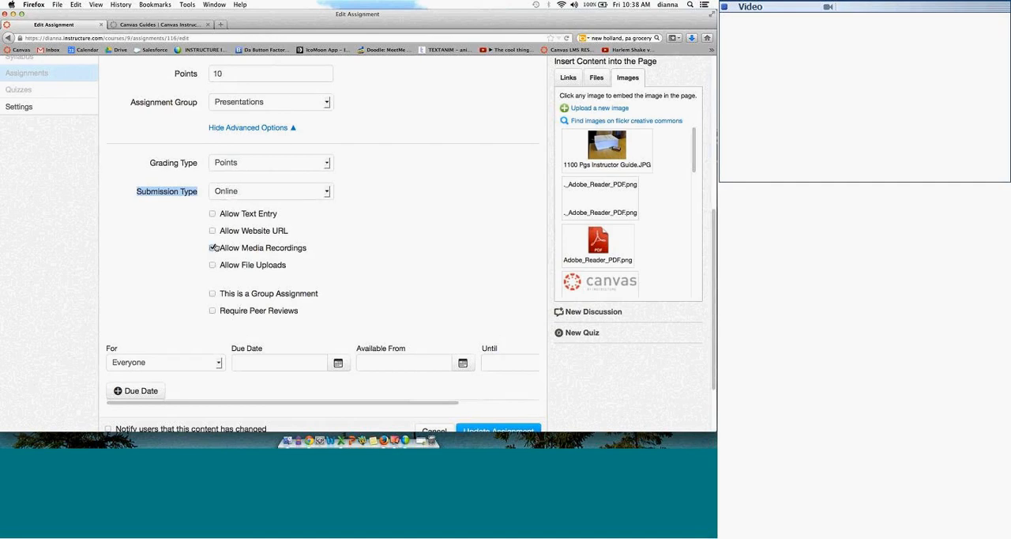
click(213, 248)
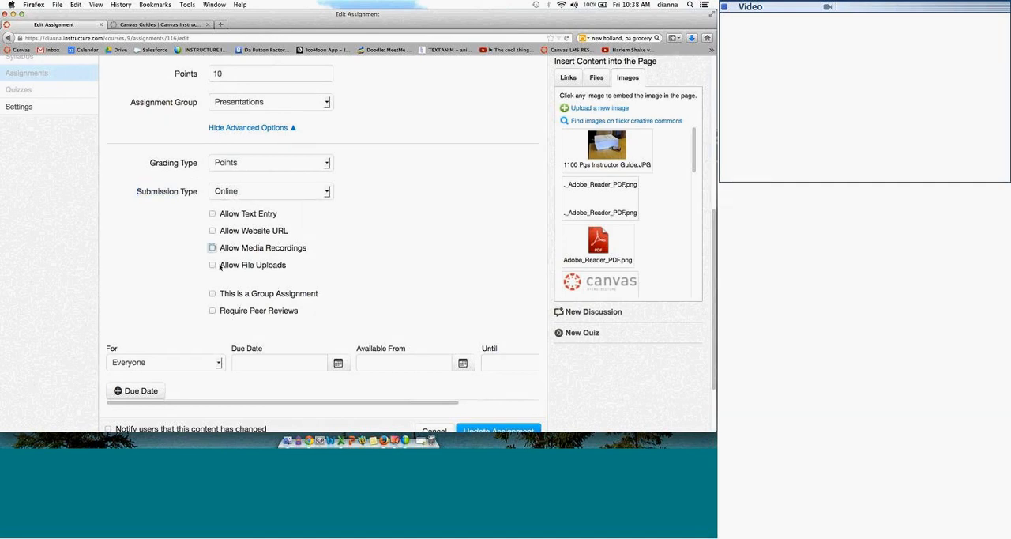
click(220, 267)
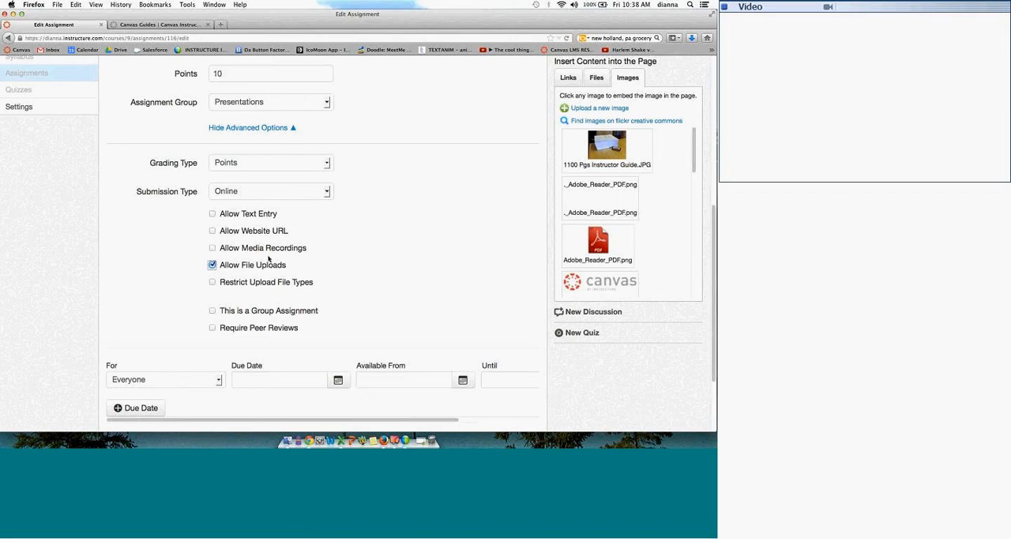
click(269, 263)
click(212, 213)
click(212, 247)
click(212, 230)
click(211, 265)
Step: Check the section choices and availability date fields, leave the assignment for Everyone, and save the updated assignment
scroll(333, 421, right, 3)
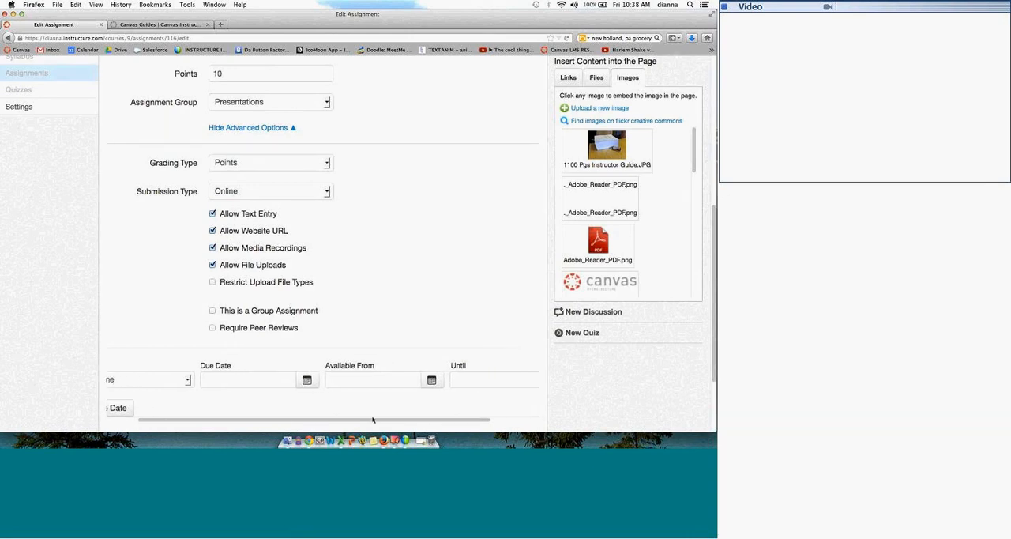
scroll(228, 406, left, 3)
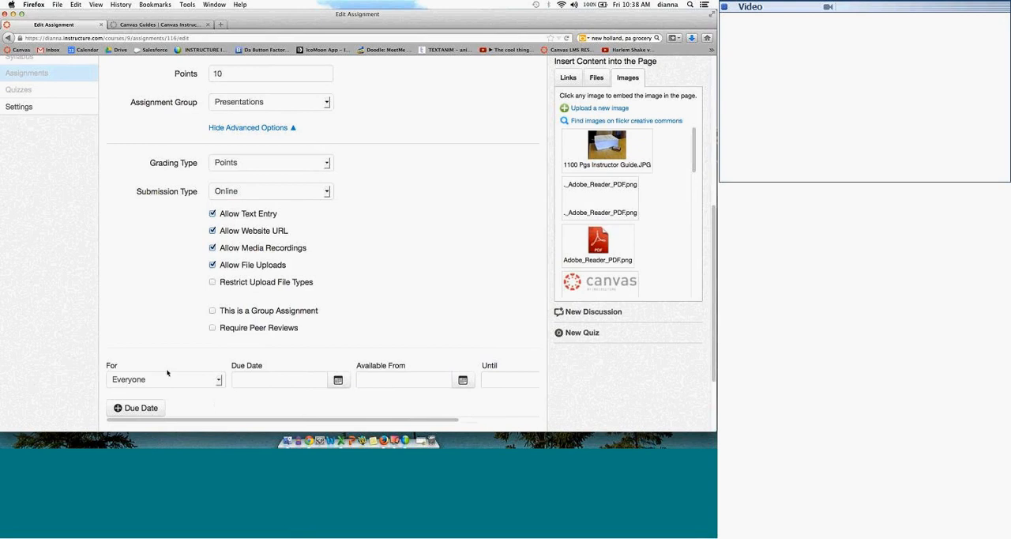
click(214, 382)
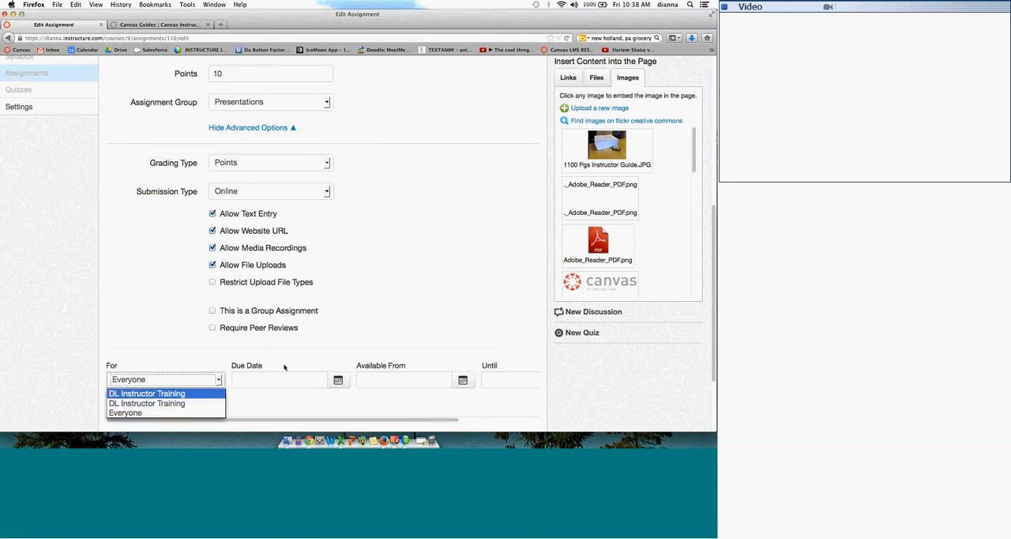
click(351, 423)
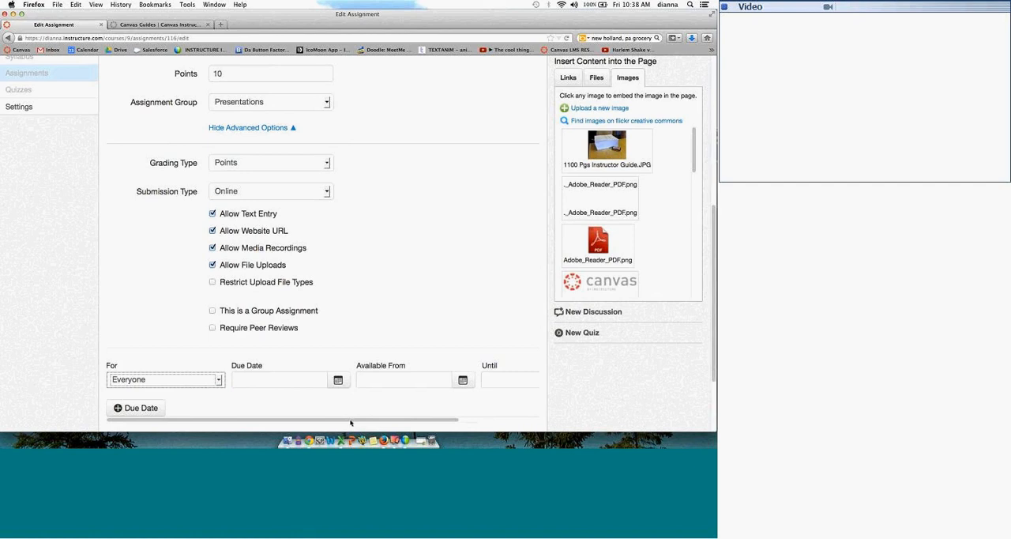
drag(357, 421, 429, 419)
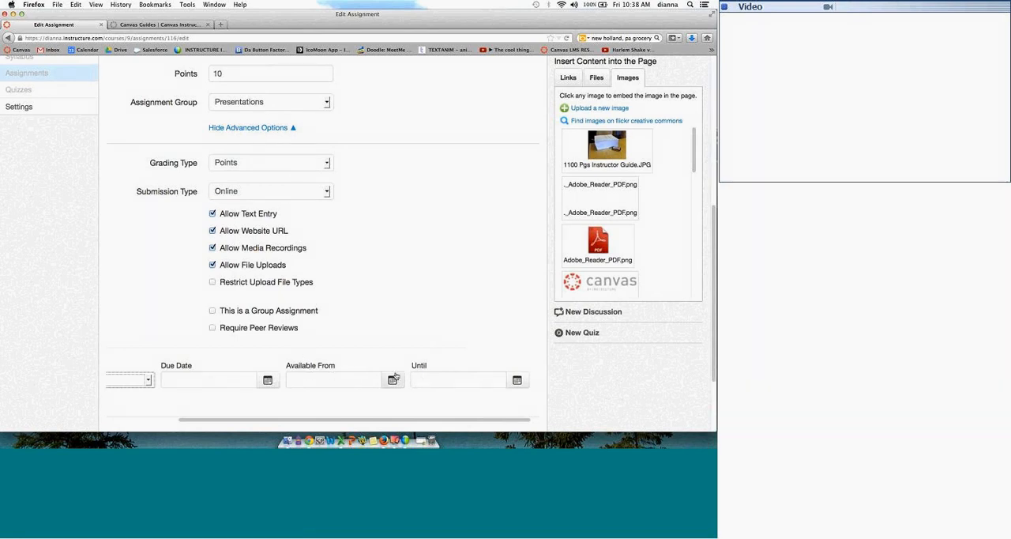
click(126, 327)
scroll(494, 319, down, 5)
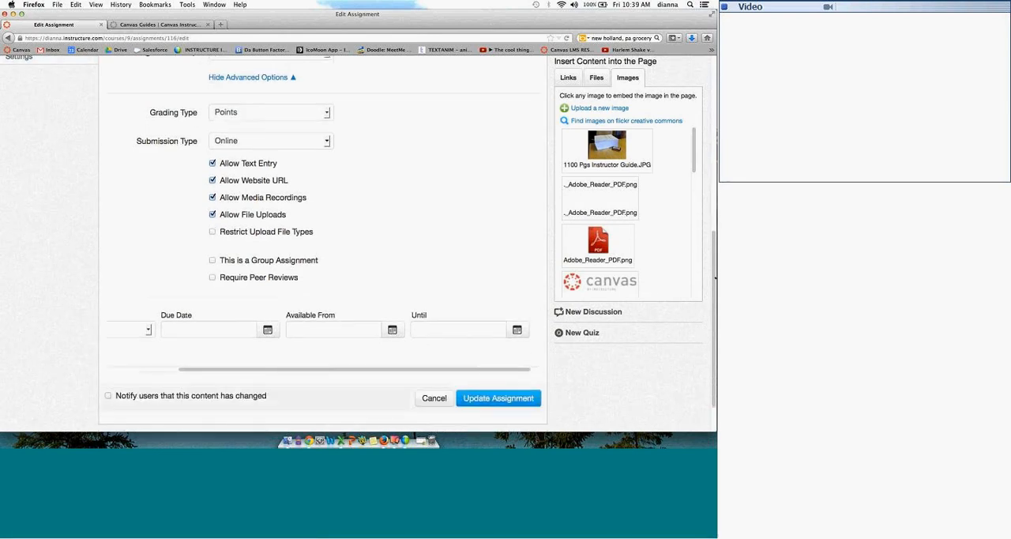
click(480, 354)
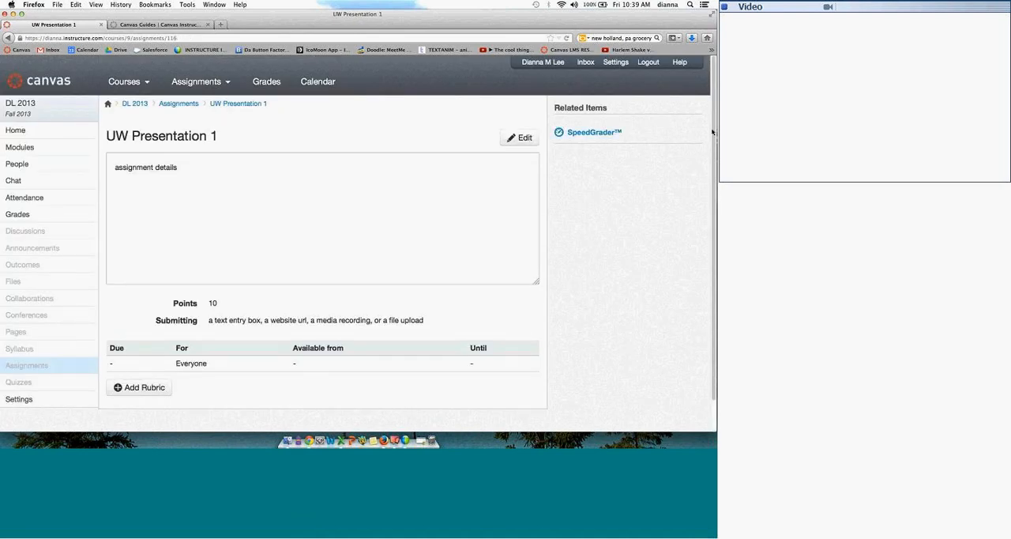
Step: Start a new rubric for the UW Presentation 1 assignment and add a rating between Full Marks and No Marks
scroll(715, 162, down, 1)
scroll(715, 162, down, 2)
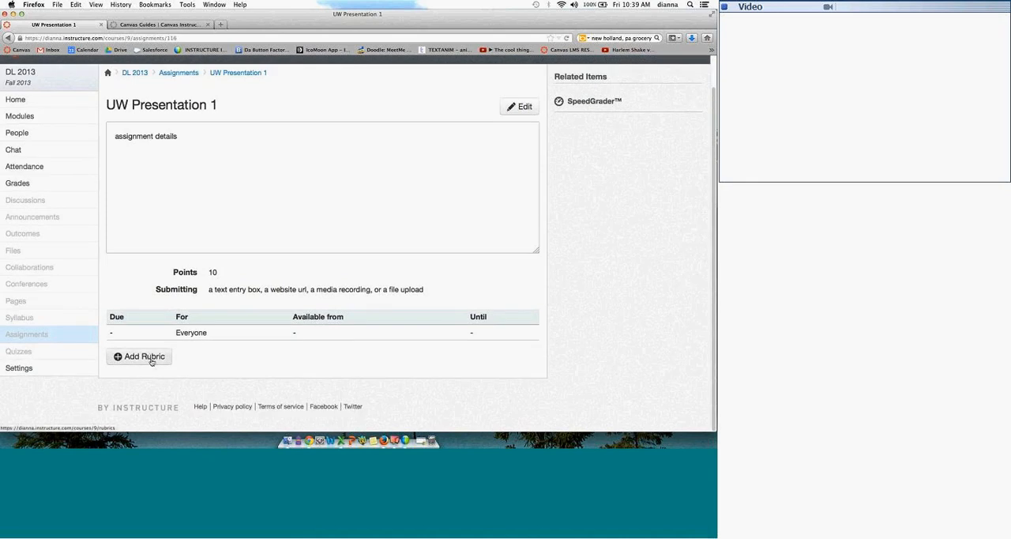
click(150, 357)
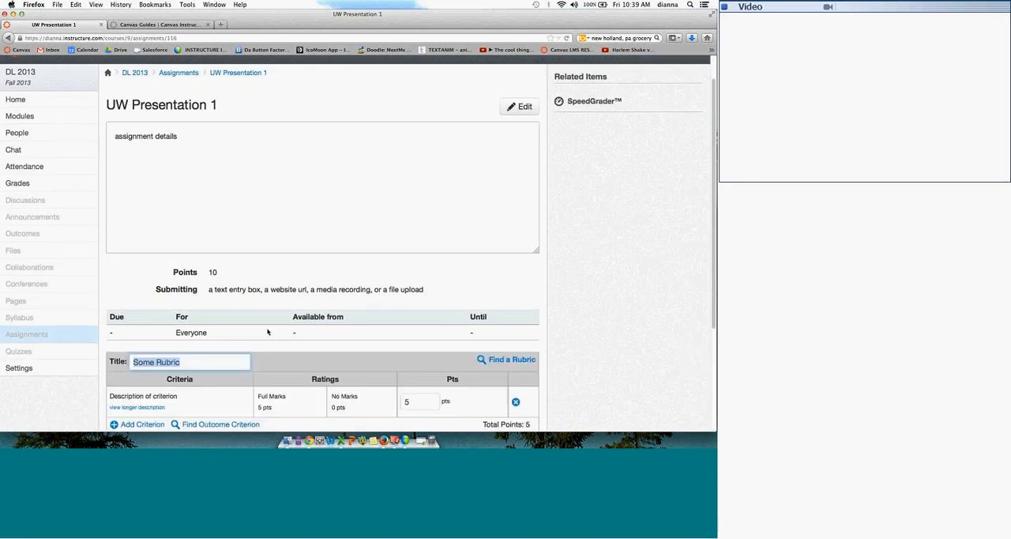
mouse_move(524, 14)
mouse_down()
mouse_move(524, 53)
mouse_move(524, 13)
mouse_up()
drag(714, 248, 705, 318)
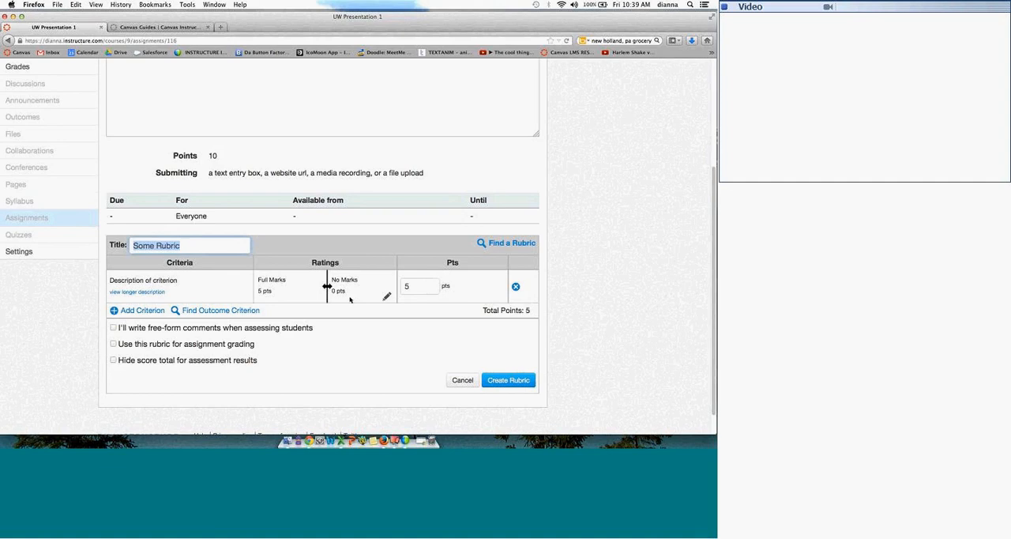
click(327, 290)
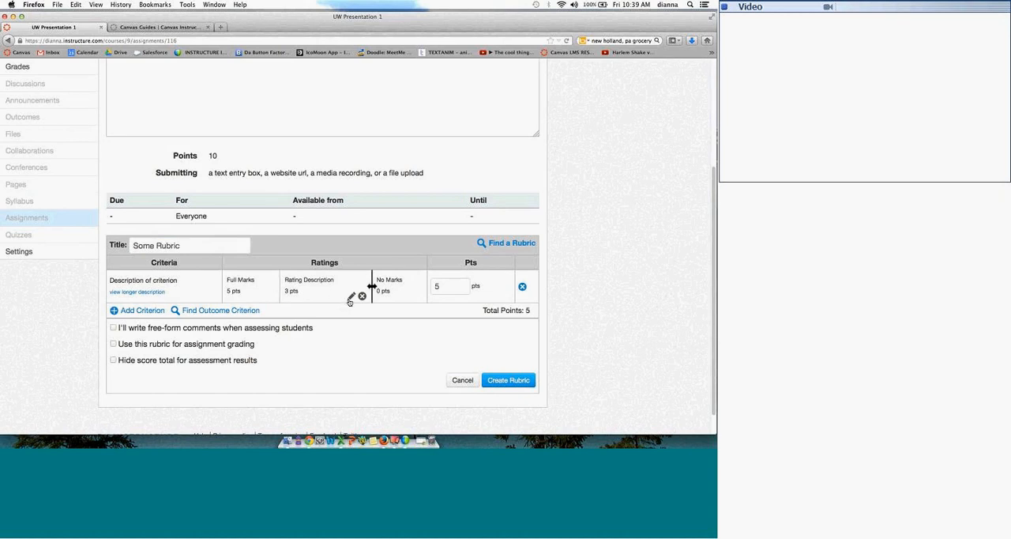
Step: Add two more criteria to the rubric and look at the outcomes available as criteria
click(351, 295)
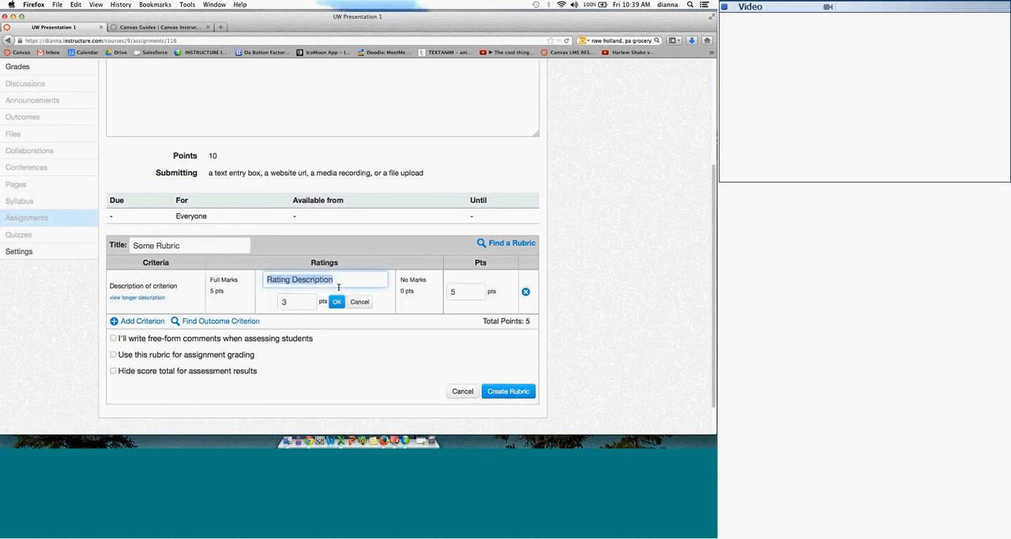
click(356, 368)
click(143, 321)
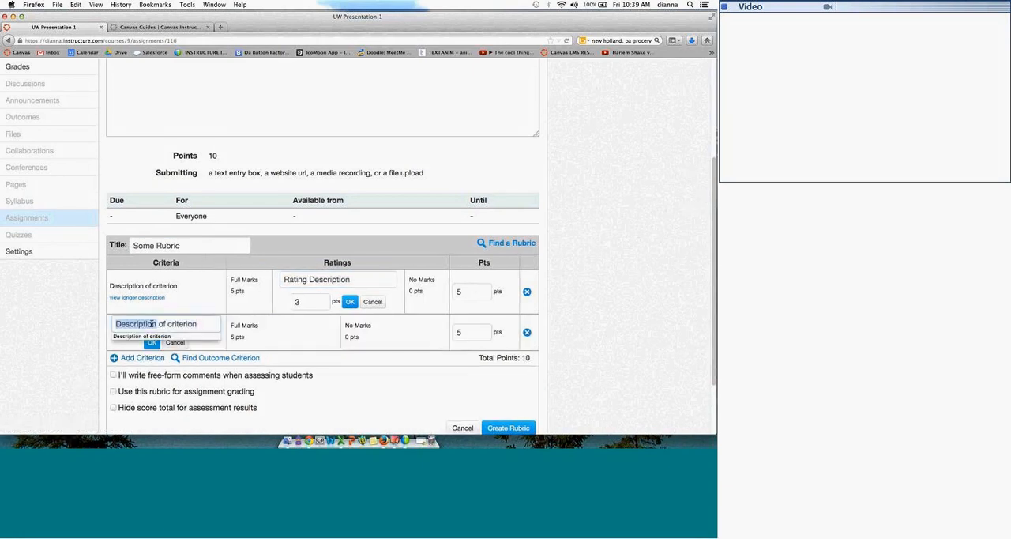
click(143, 357)
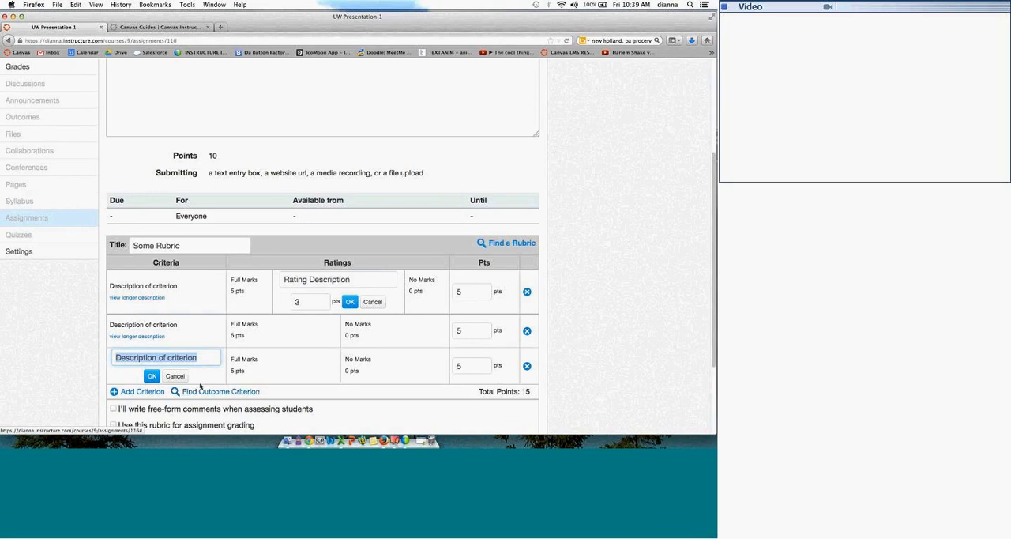
click(212, 392)
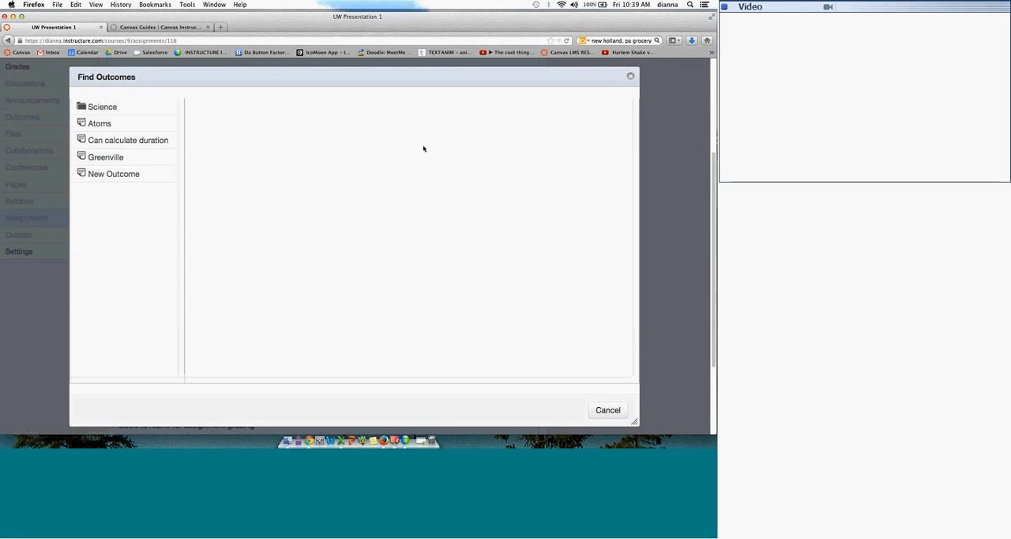
click(629, 78)
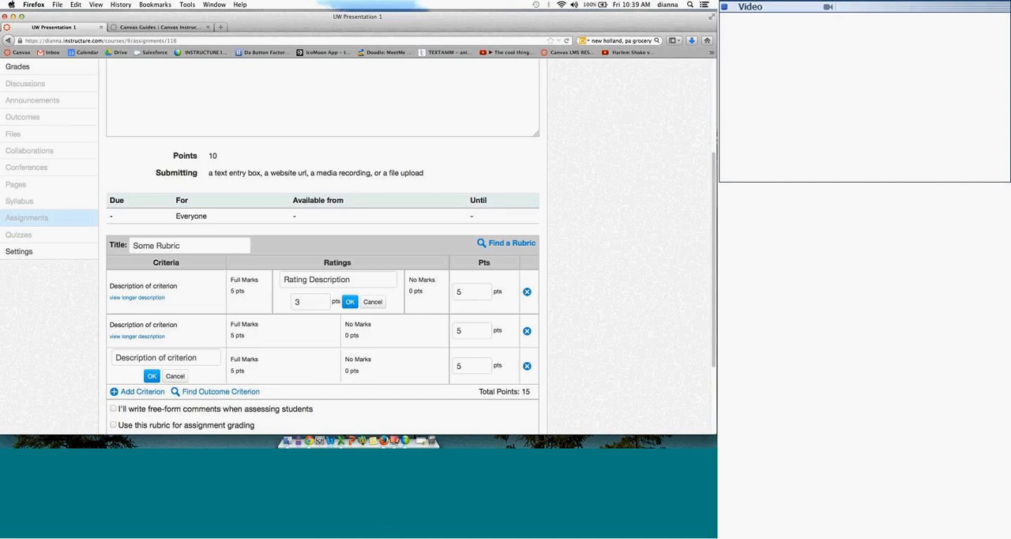
Step: Mark the rubric for use in assignment grading and cancel the rubric without creating it
scroll(713, 199, down, 2)
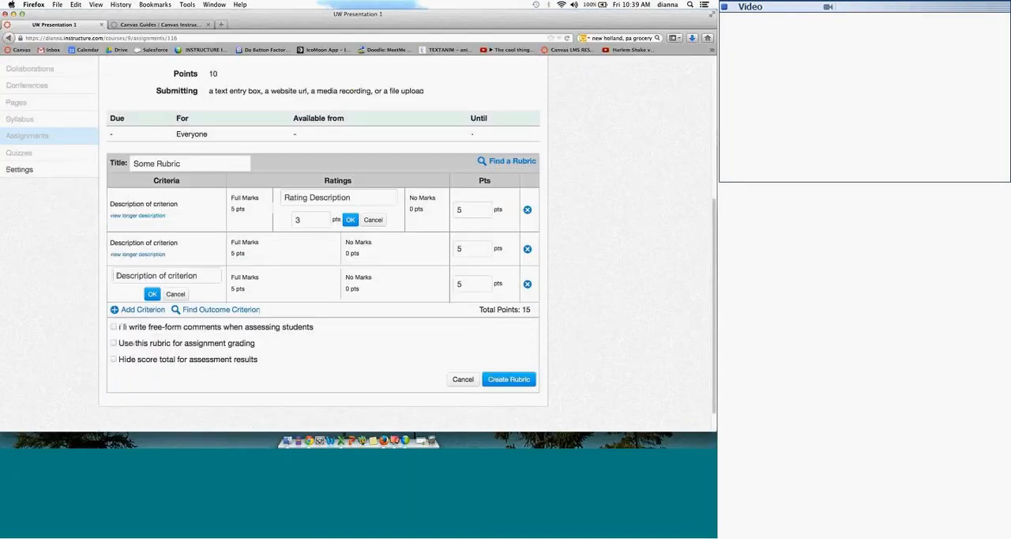
scroll(553, 267, down, 1)
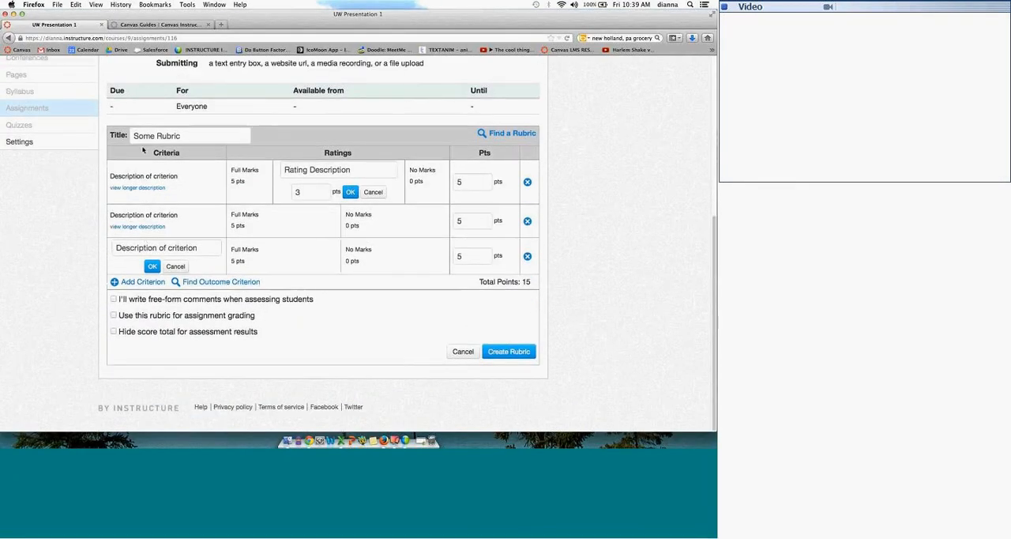
click(123, 316)
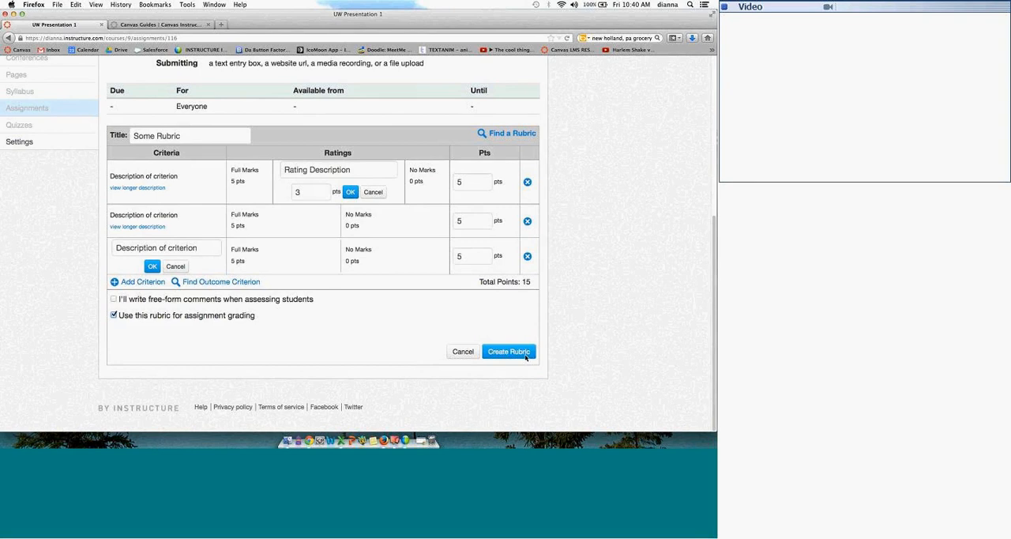
click(463, 351)
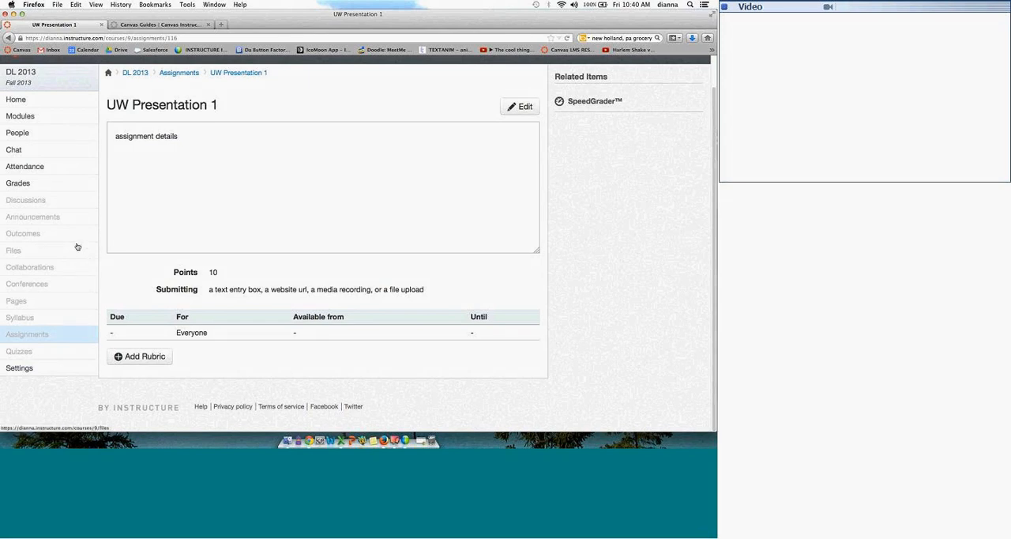
Step: View the course's list of assignment quizzes and its question banks
click(30, 349)
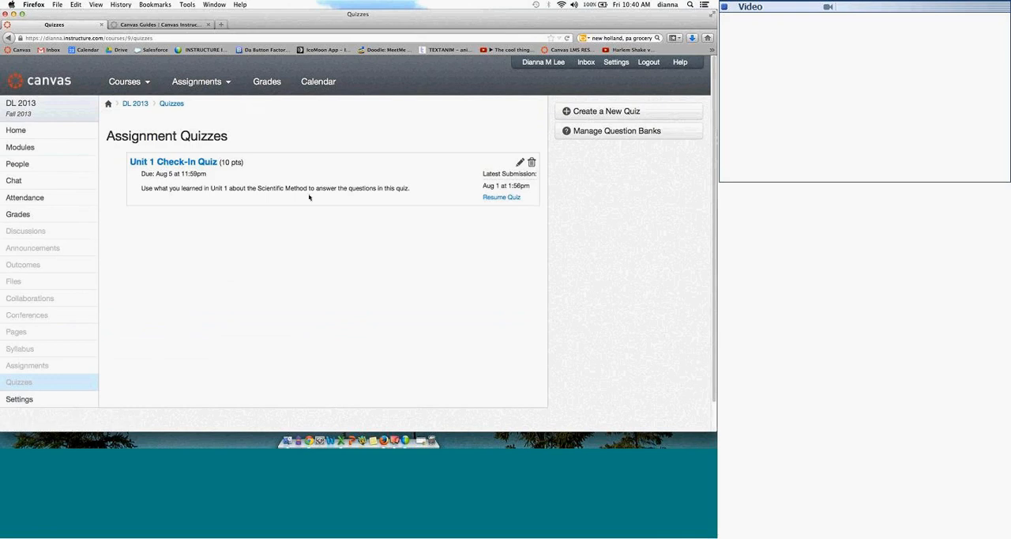
click(594, 132)
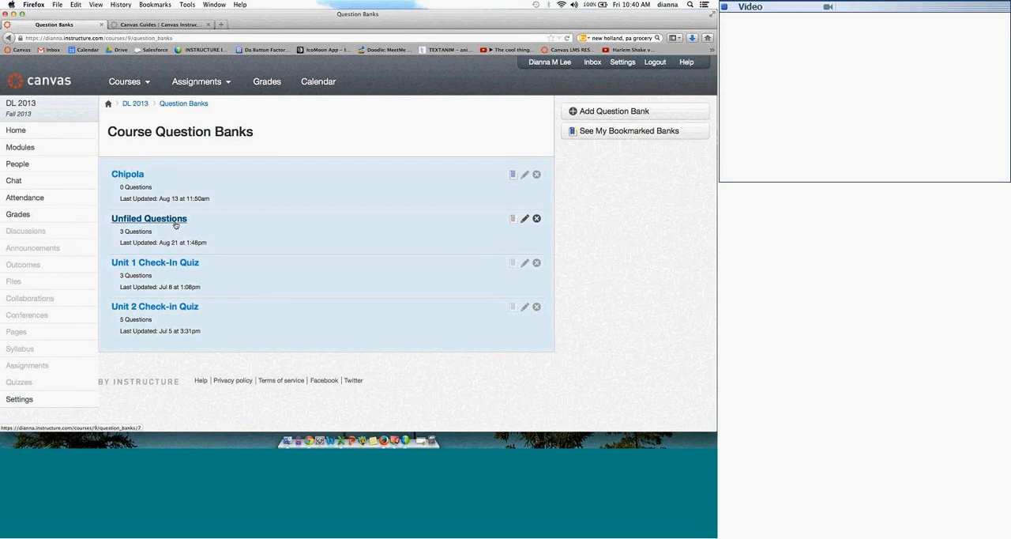
key(XF86AudioRaiseVolume)
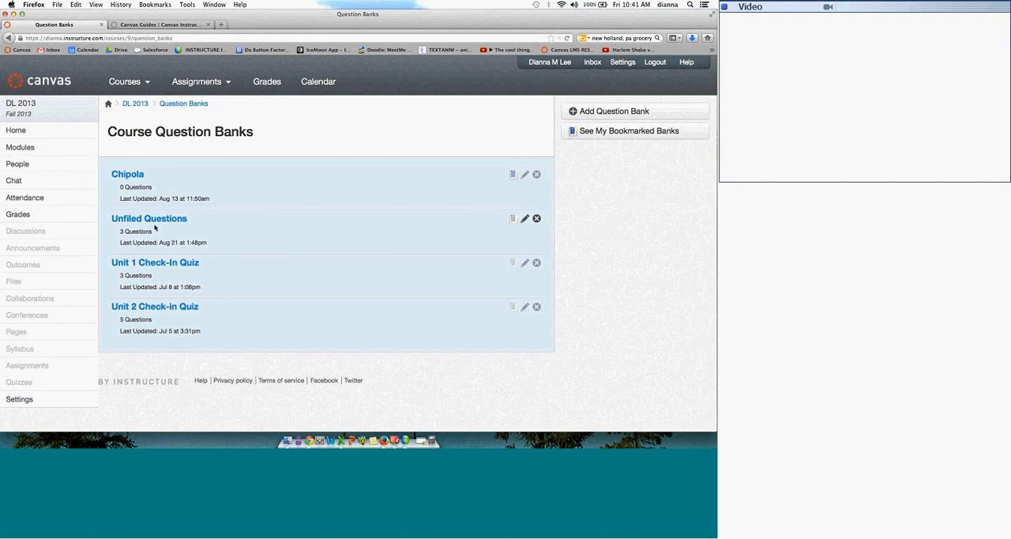
Step: Add an assignment group named Final Exam worth 10% of the total grade
click(39, 365)
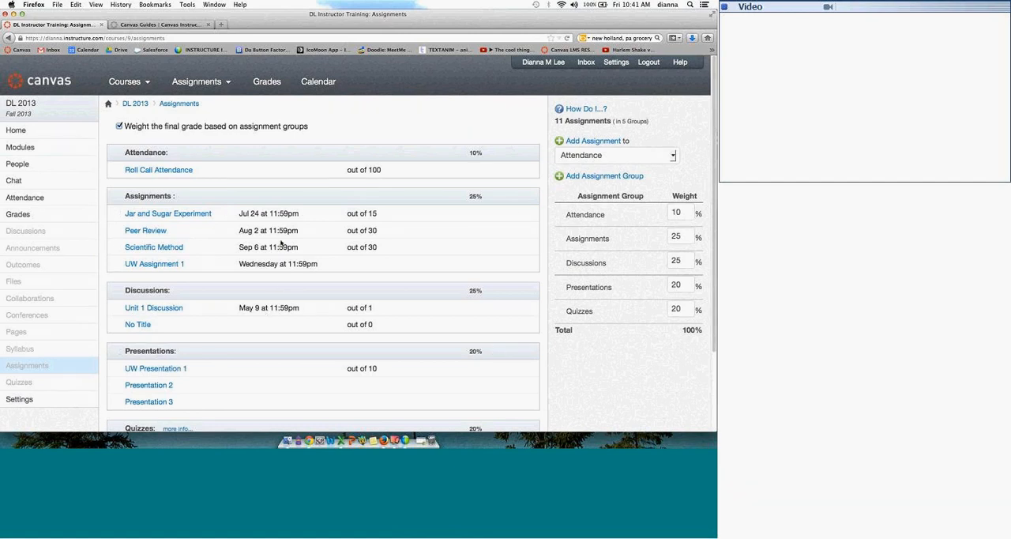
click(558, 174)
text(Final Eam)
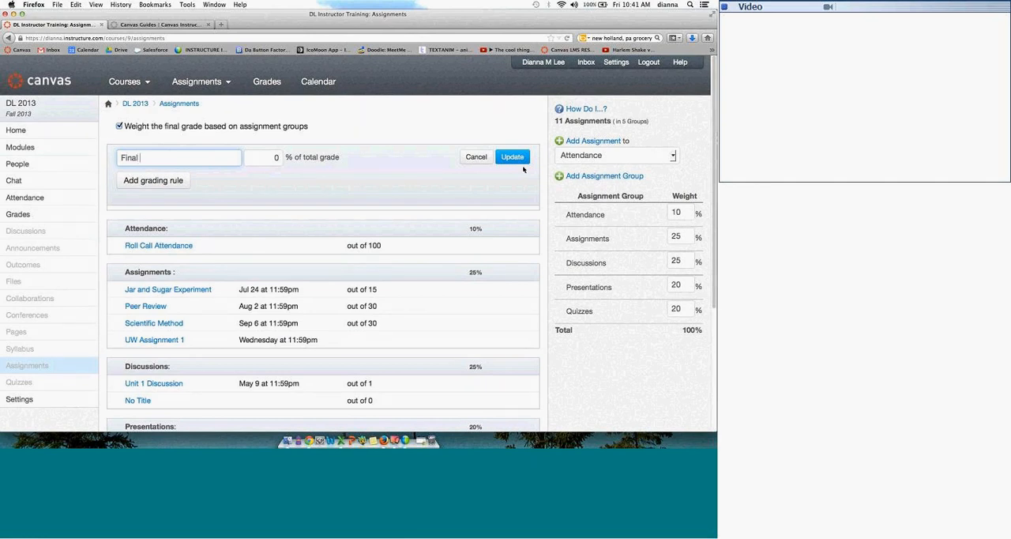
key(BackSpace)
key(BackSpace)
text(xam)
click(276, 154)
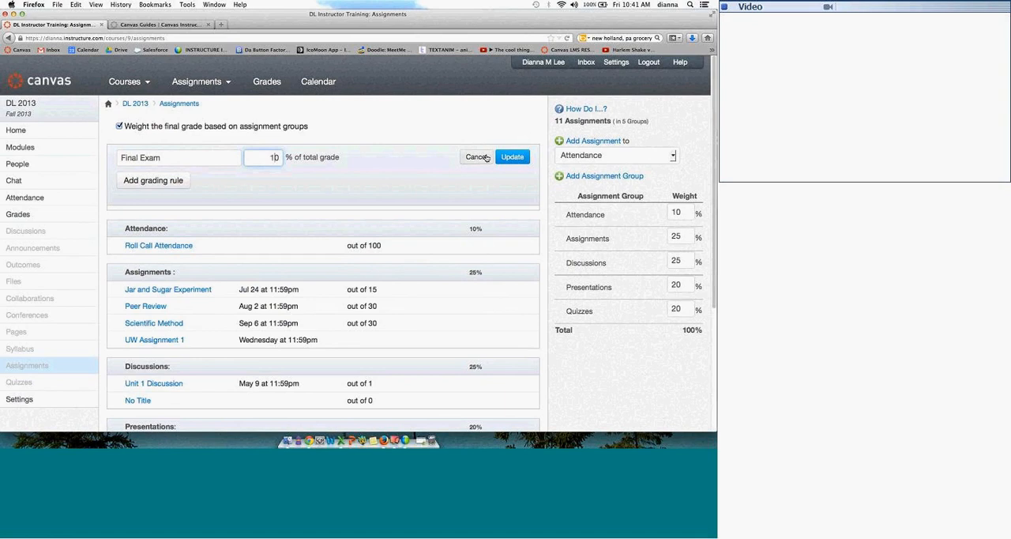
click(512, 156)
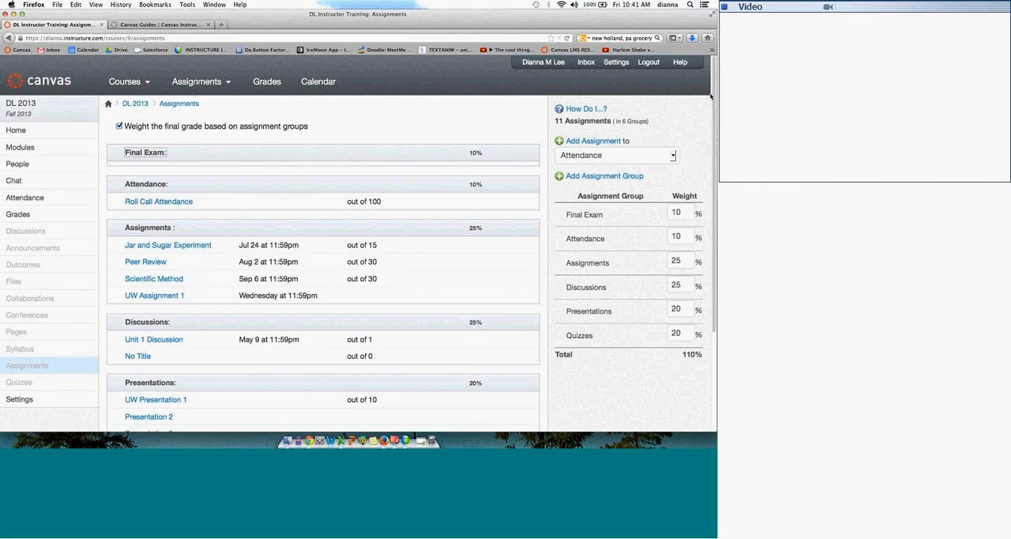
Step: Review the score-dropping choices for the Quizzes assignment group, keep Drop the Lowest 1, and save the group
scroll(219, 60, down, 3)
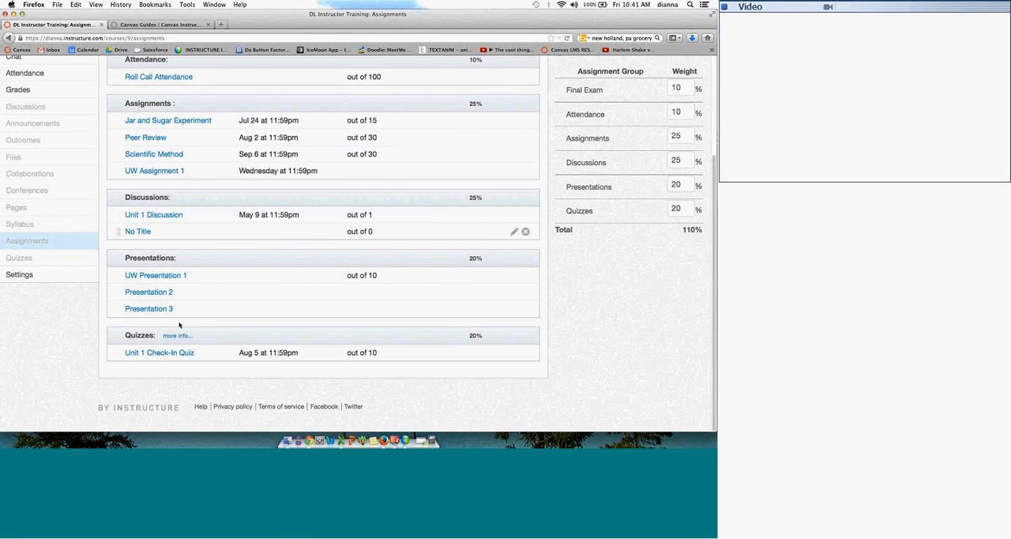
click(174, 336)
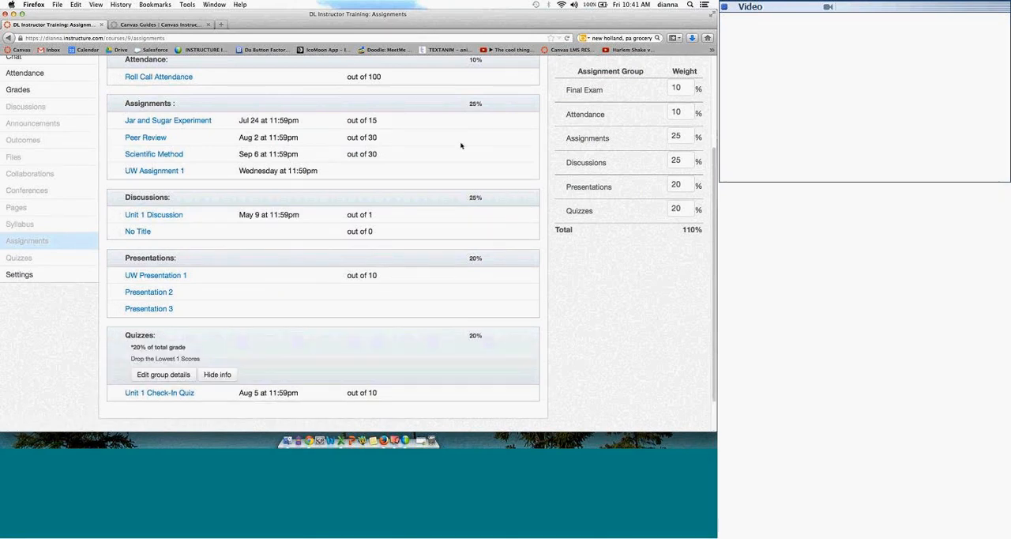
click(166, 374)
click(204, 362)
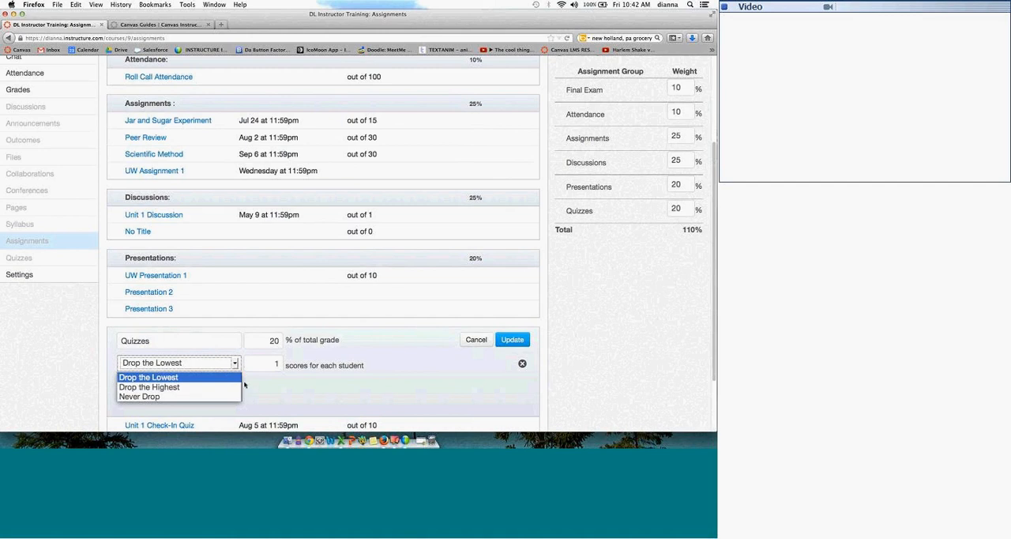
click(357, 348)
click(512, 339)
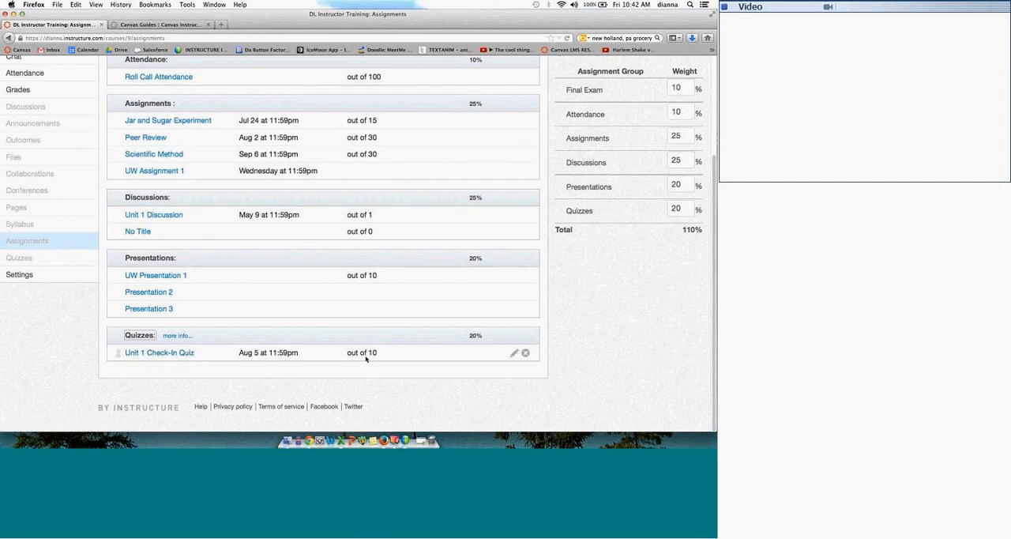
Step: Look over the Unit 1 Check-In Quiz page and the gradebook's assignment group and total columns
click(190, 354)
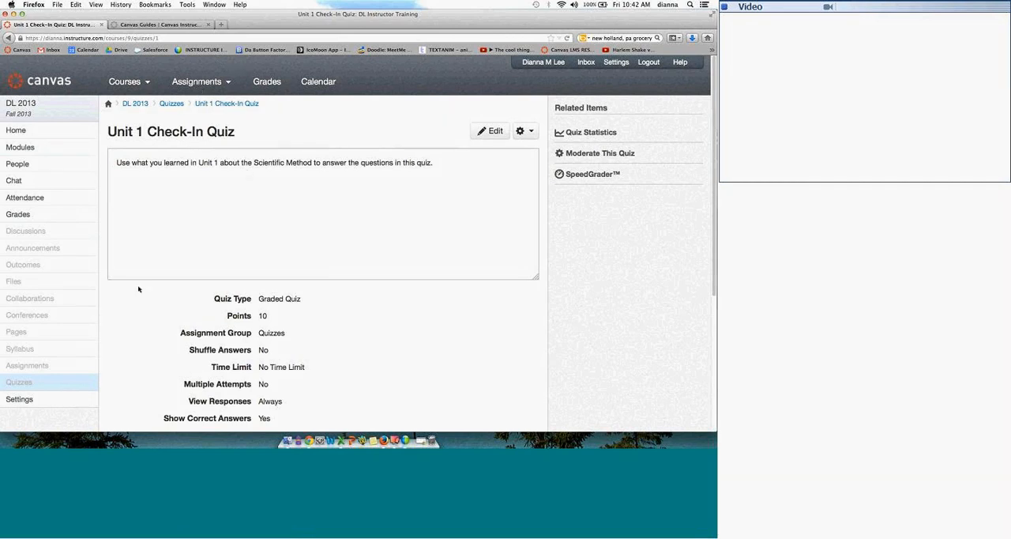
click(46, 365)
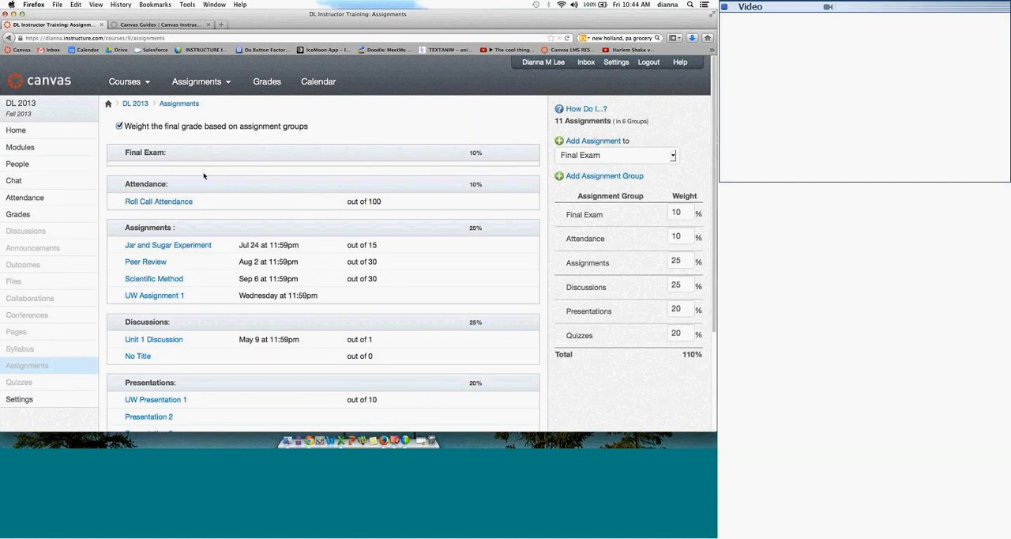
click(35, 214)
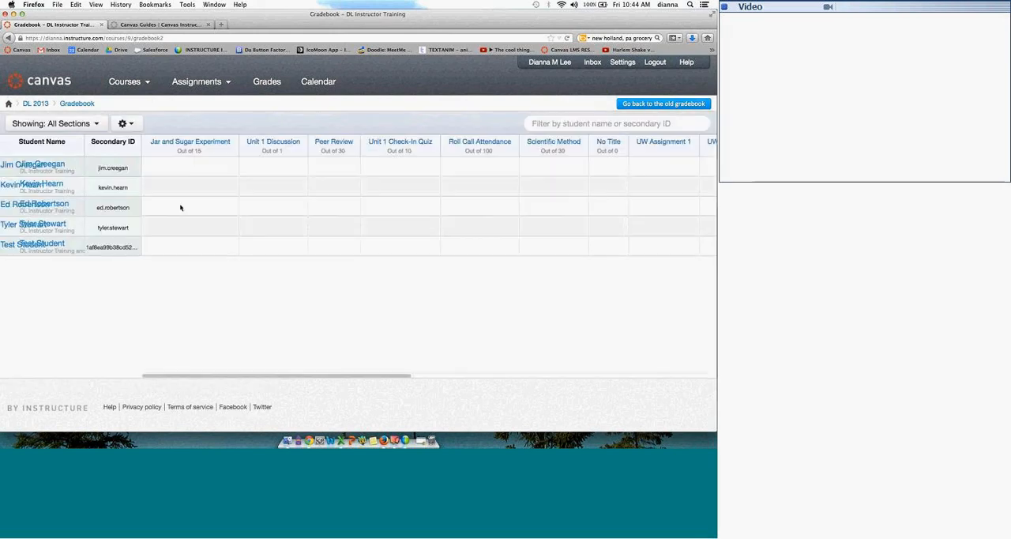
drag(183, 376, 553, 356)
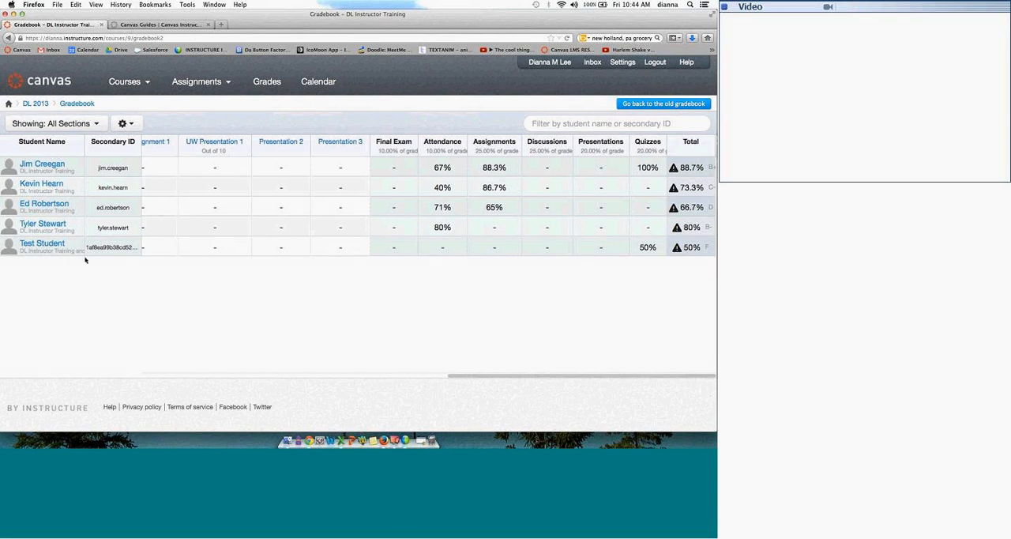
Step: Return from the gradebook to the course's quizzes and examine the question banks again
click(39, 107)
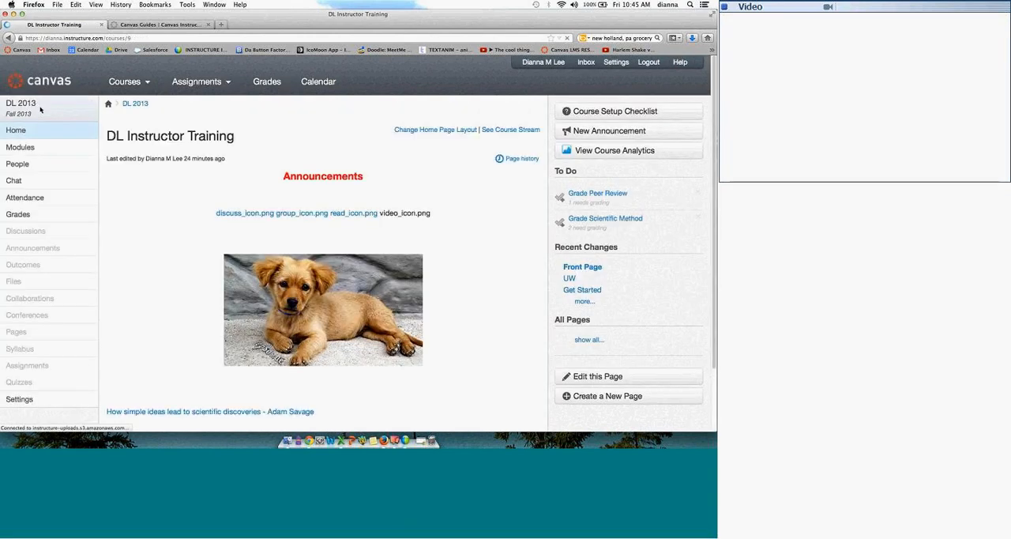
click(32, 383)
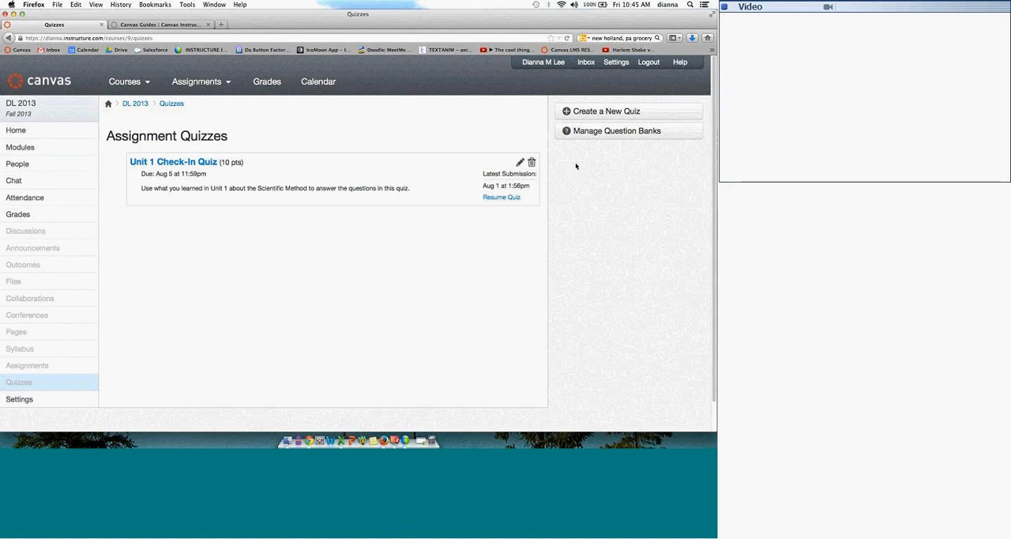
click(594, 136)
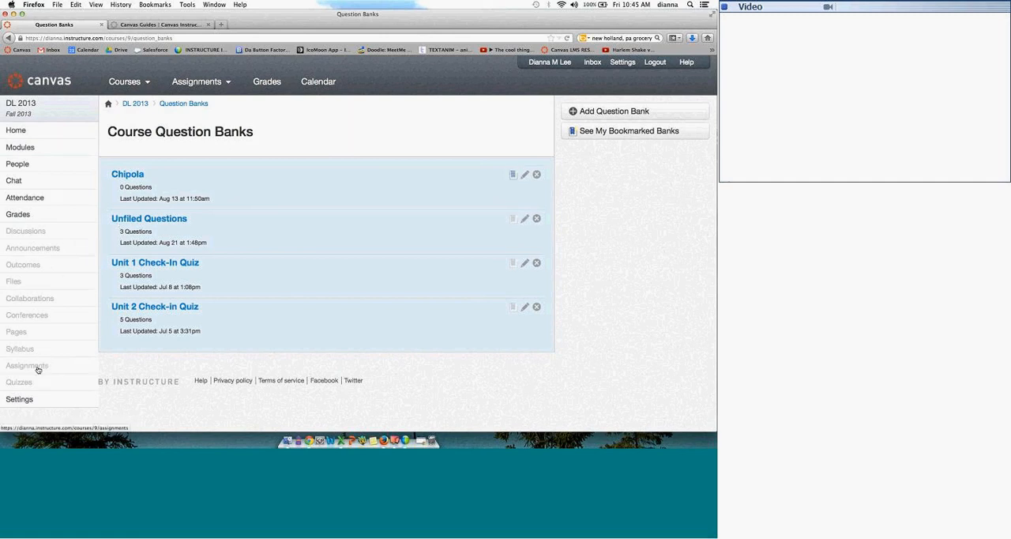
Step: Create a new quiz in the course and title it UW Quiz 1
click(19, 383)
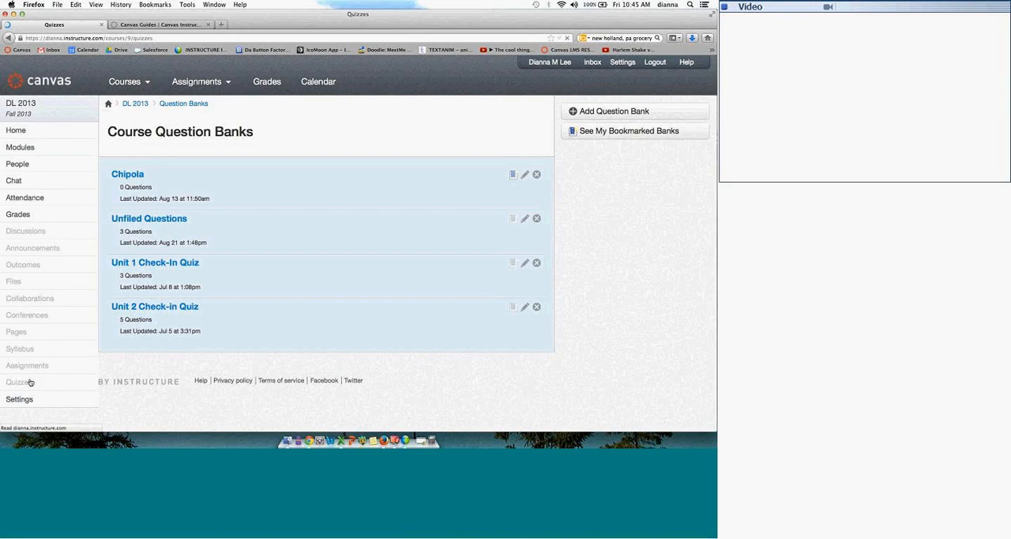
click(592, 112)
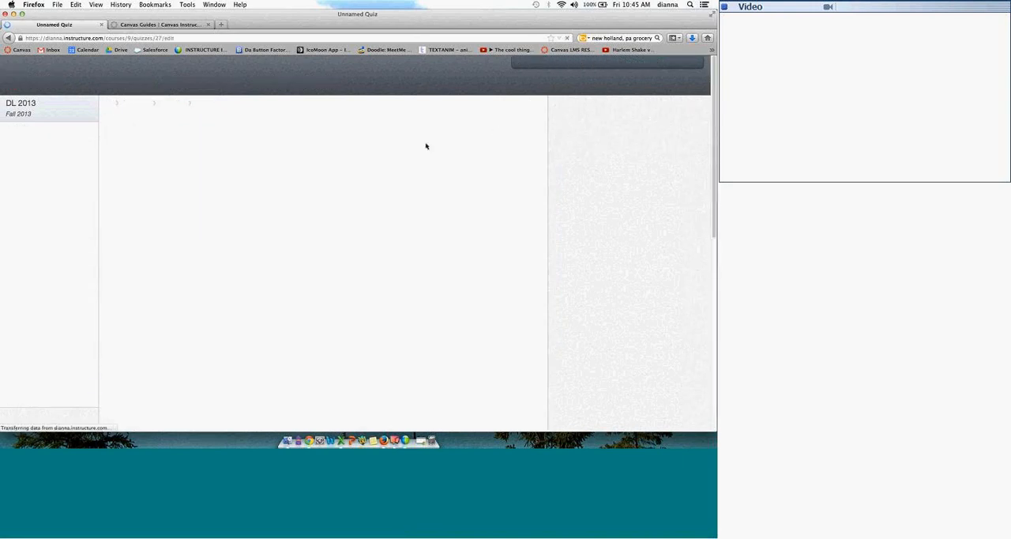
click(186, 128)
text(UW Quiz 1)
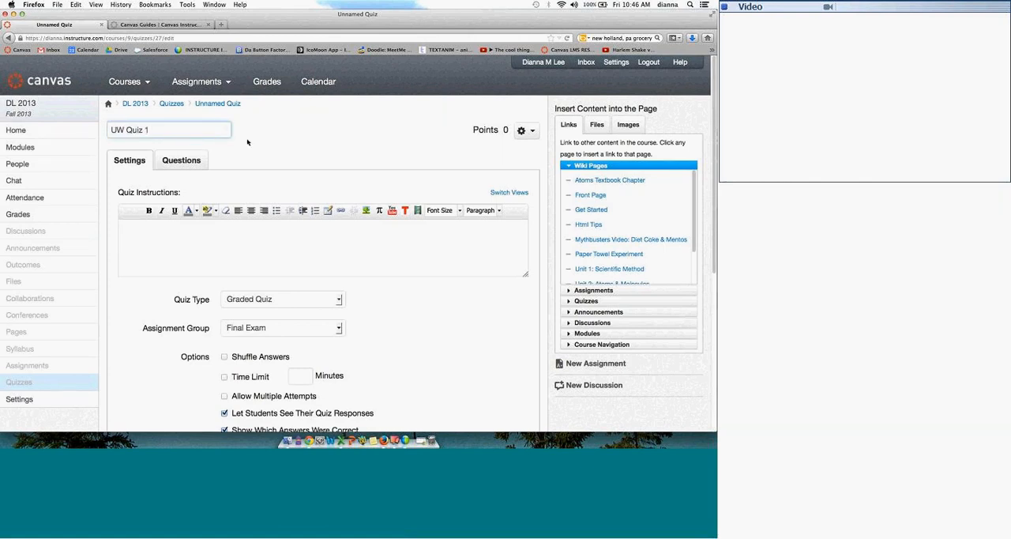
click(345, 140)
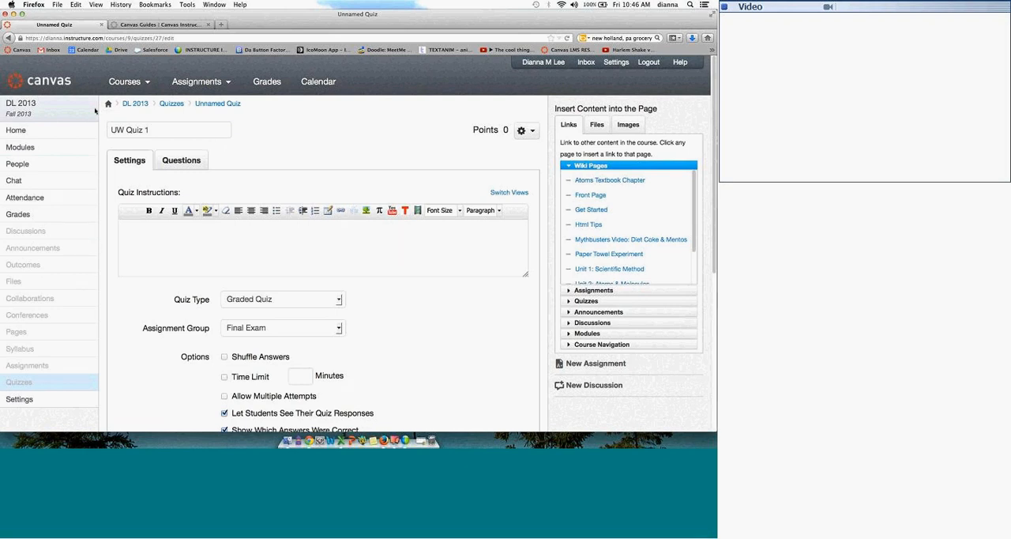
Step: Keep UW Quiz 1 as a Graded Quiz and assign it to the Final Exam assignment group
click(338, 304)
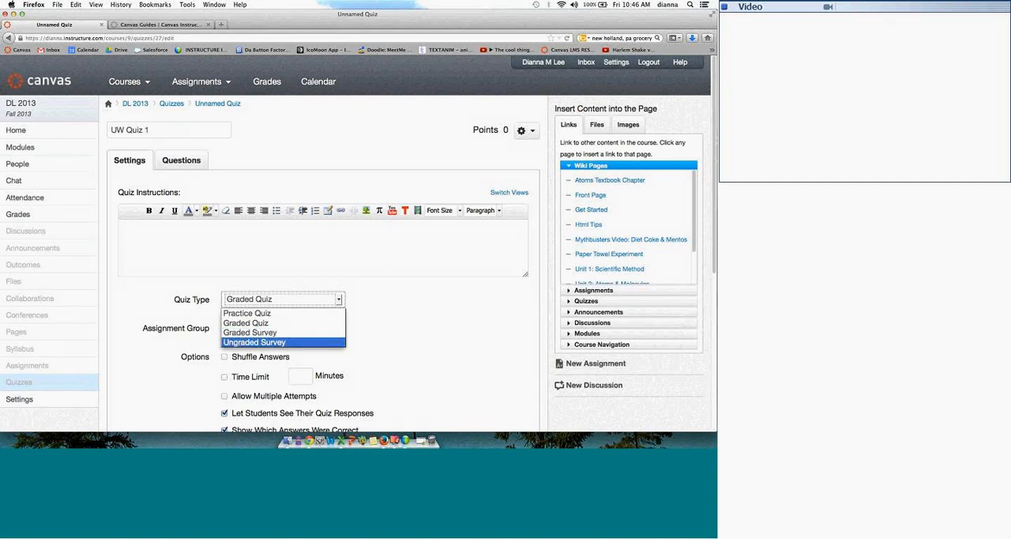
click(320, 323)
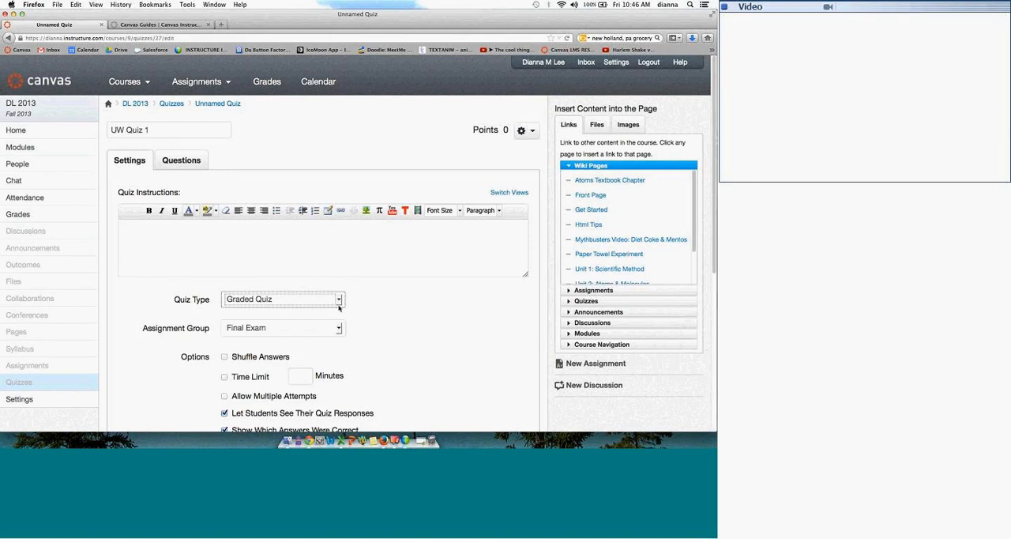
click(307, 327)
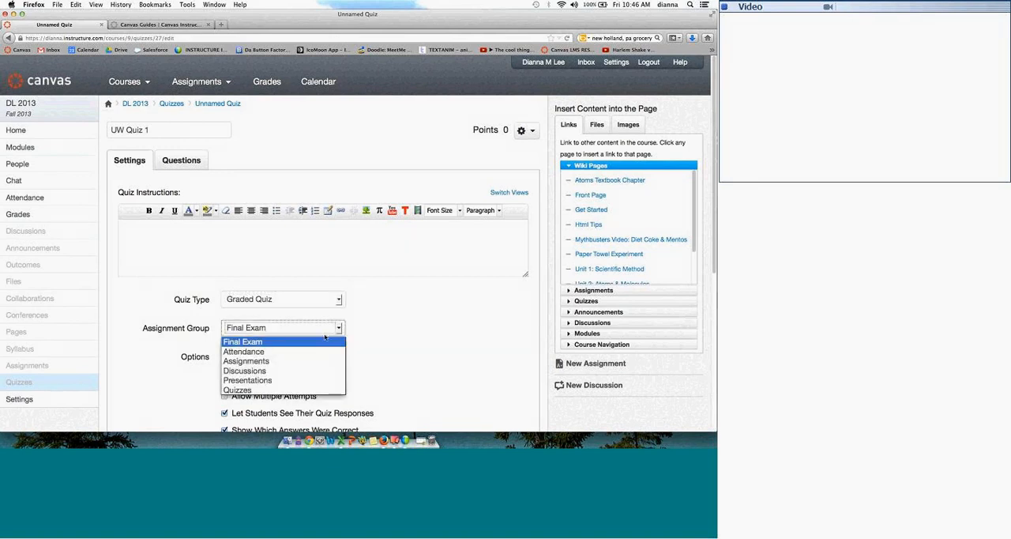
click(306, 342)
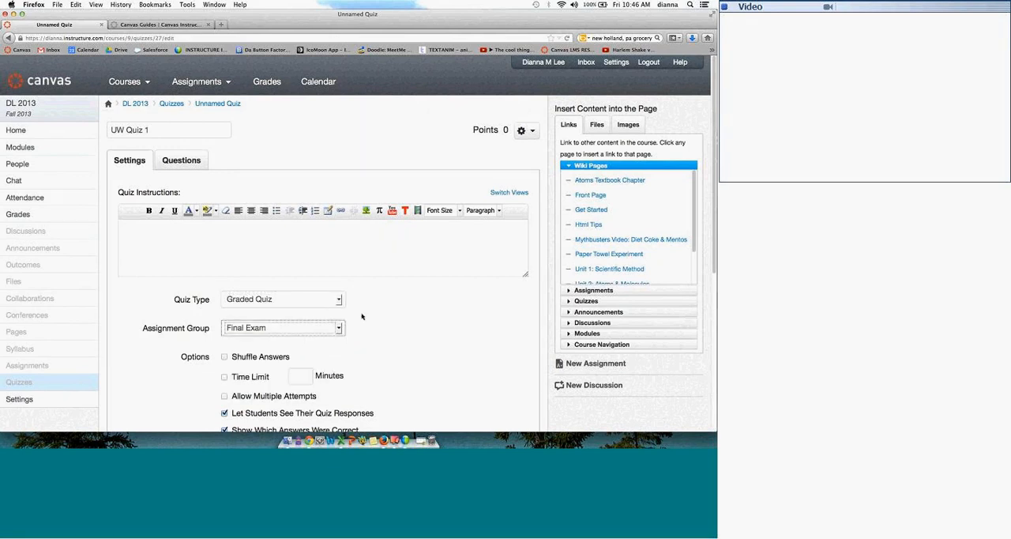
Step: Try the Shuffle Answers option for UW Quiz 1 and turn it off again
click(225, 358)
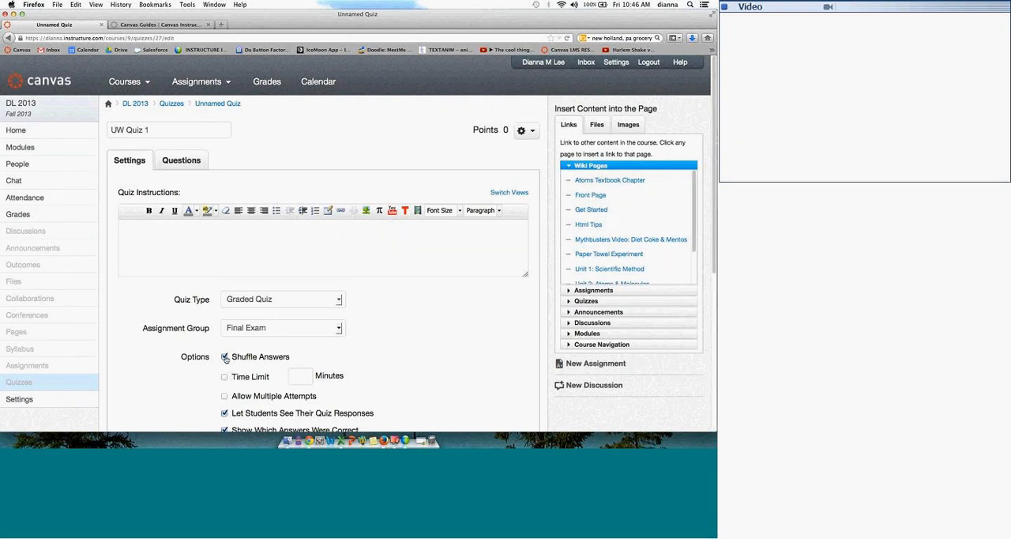
click(225, 358)
scroll(714, 181, down, 1)
scroll(713, 181, down, 5)
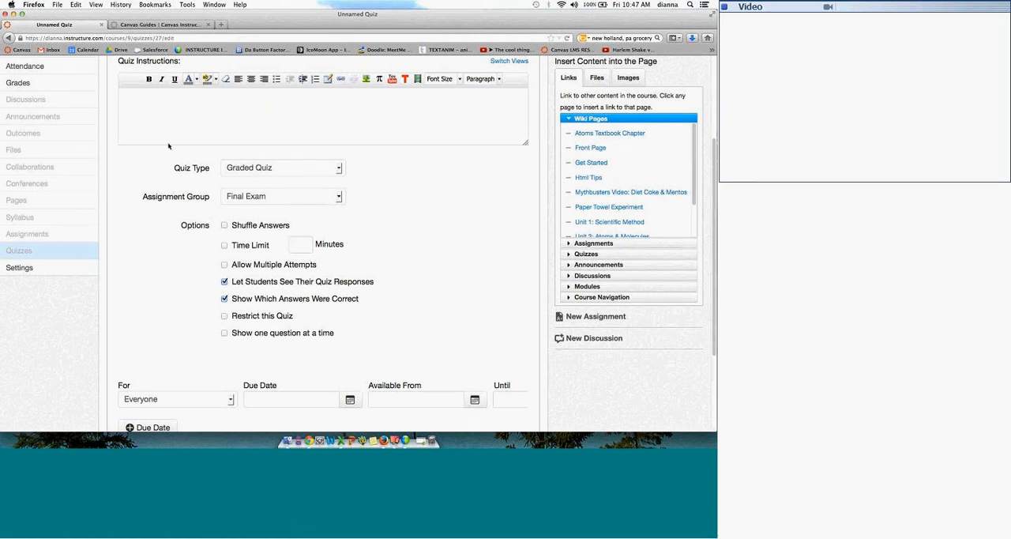
Step: Try allowing multiple attempts with 3 allowed attempts and the highest score kept, and turn the option off again
click(225, 265)
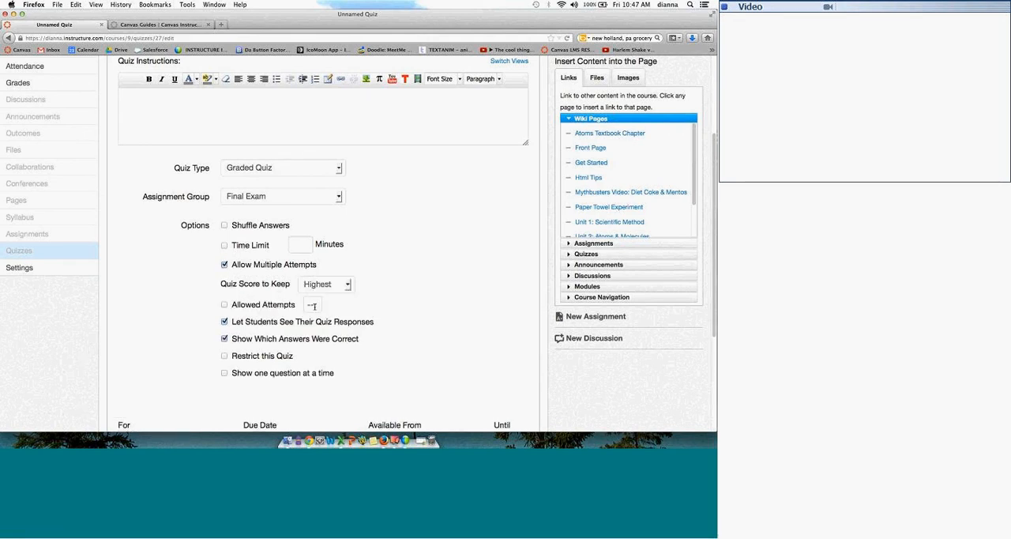
click(225, 305)
key(BackSpace)
text(3)
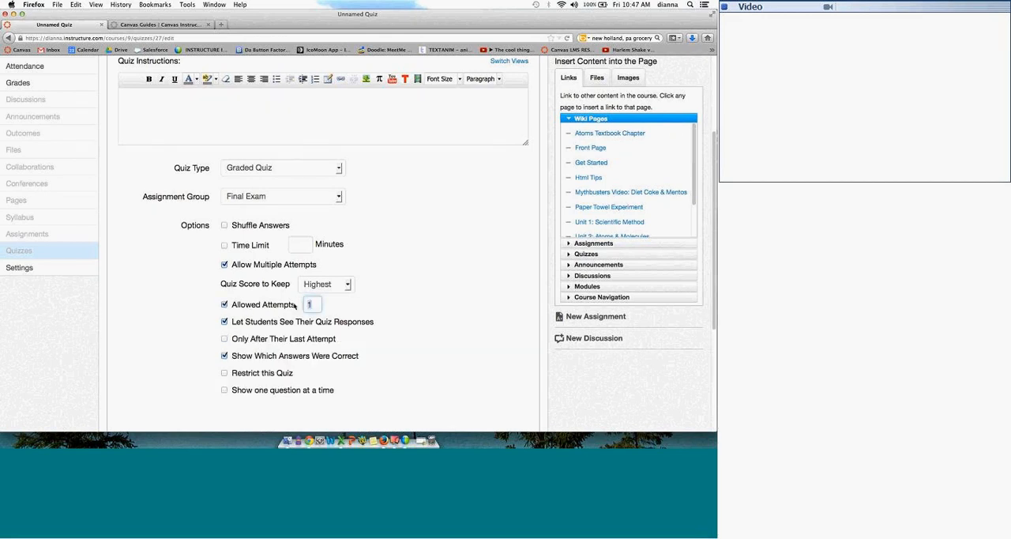
click(225, 265)
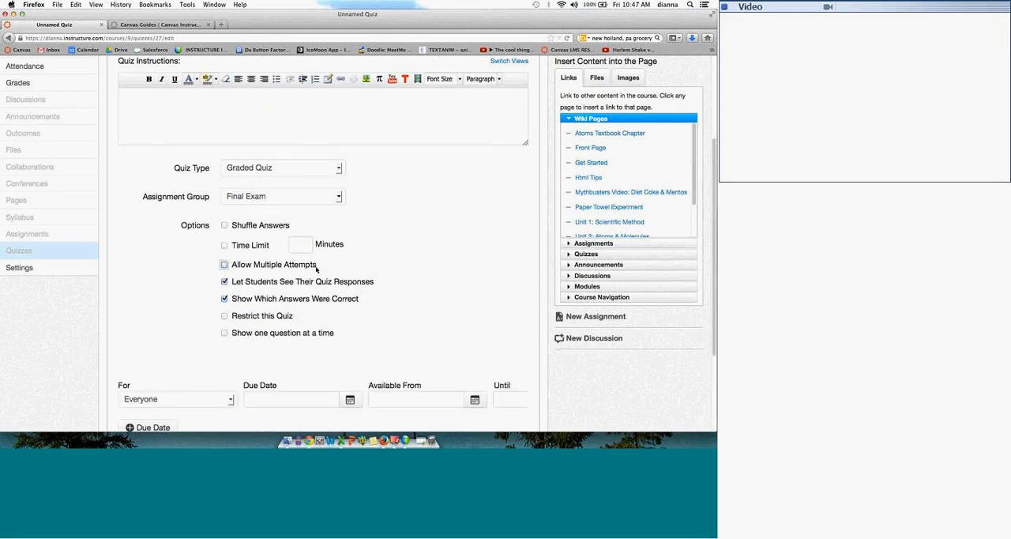
click(226, 265)
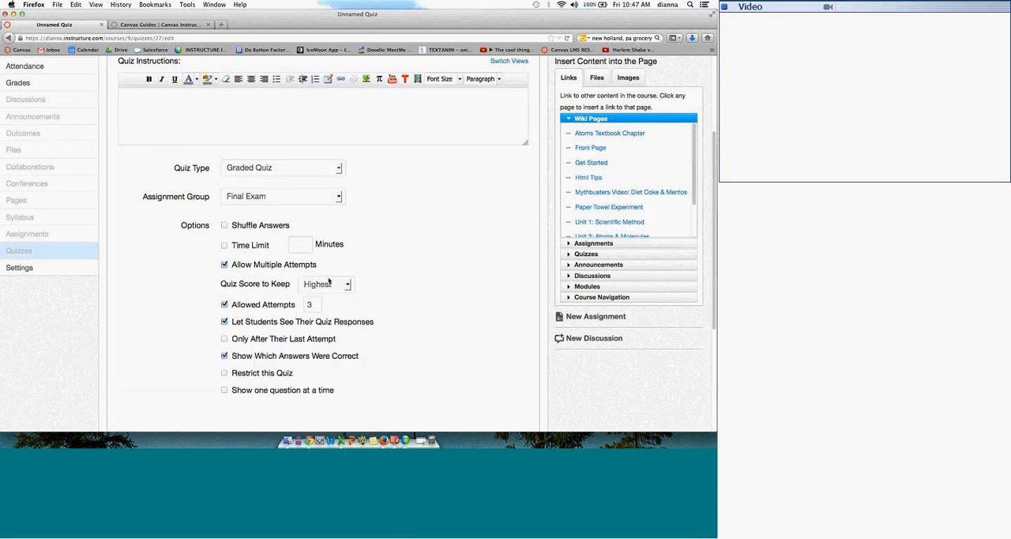
click(346, 286)
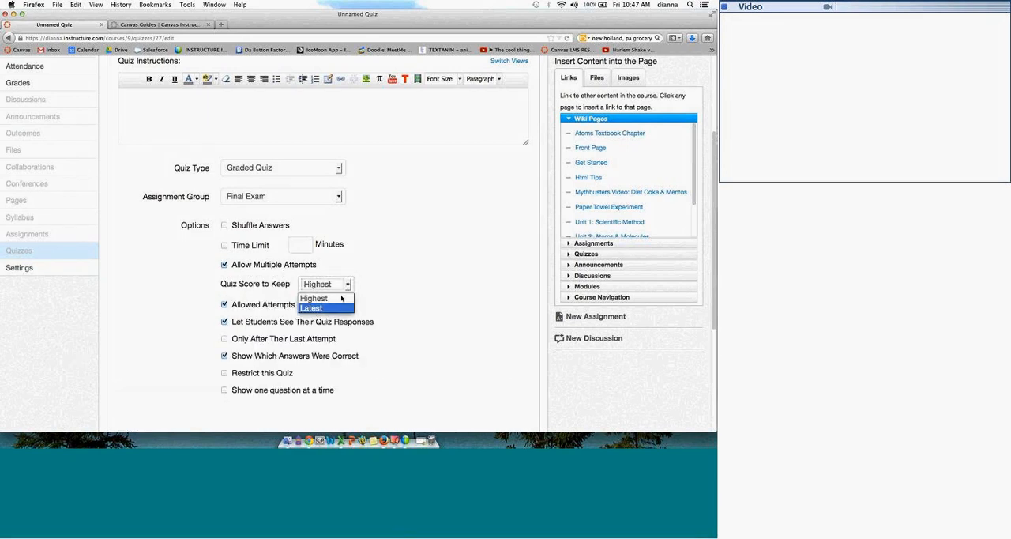
click(379, 255)
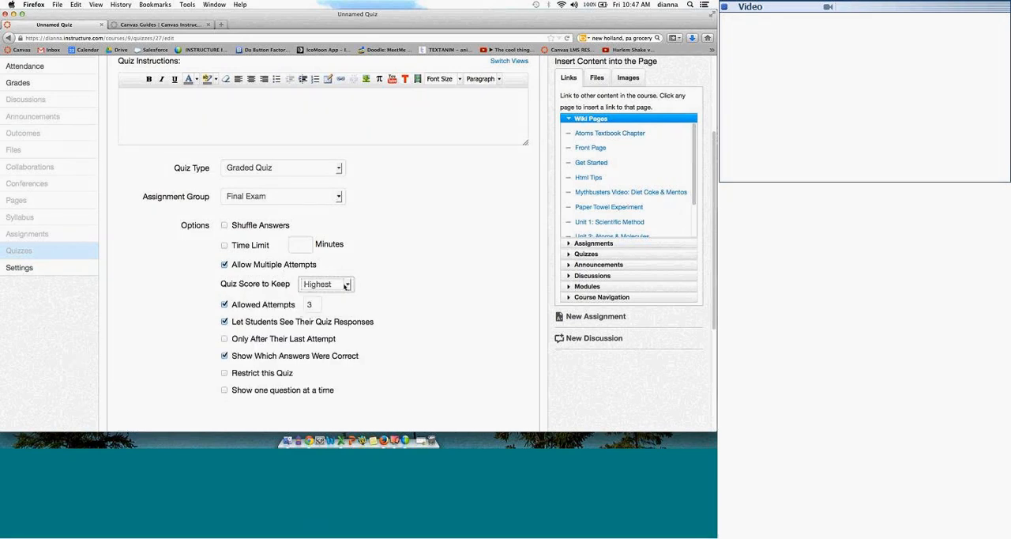
click(225, 266)
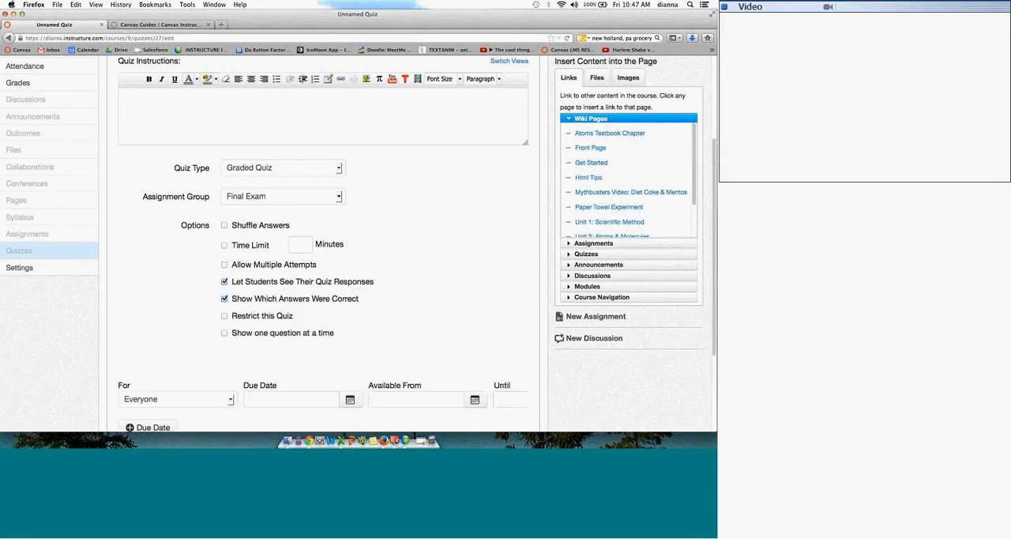
Step: Enable Restrict this Quiz, trying out the access code and IP address filter options and turning both off
drag(232, 282, 376, 283)
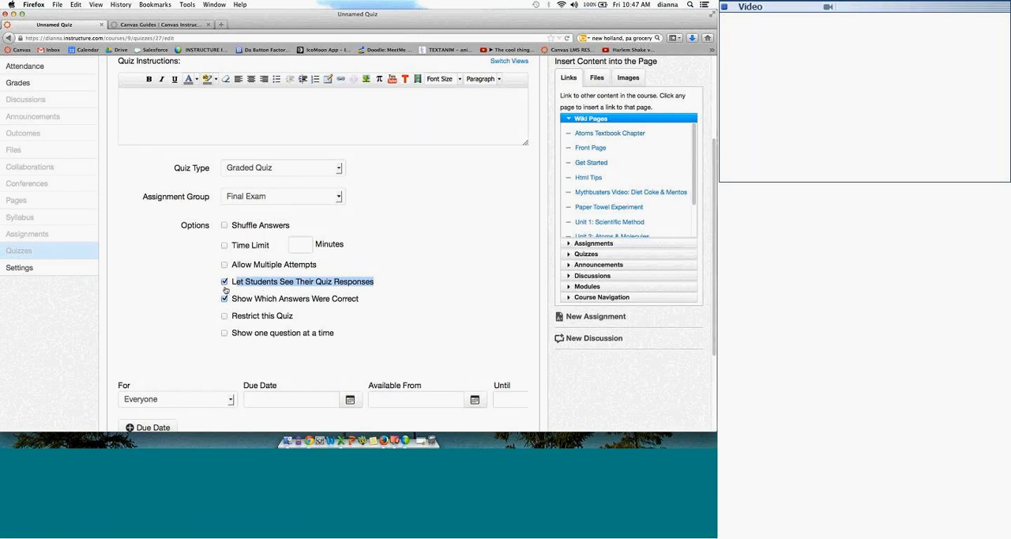
click(225, 315)
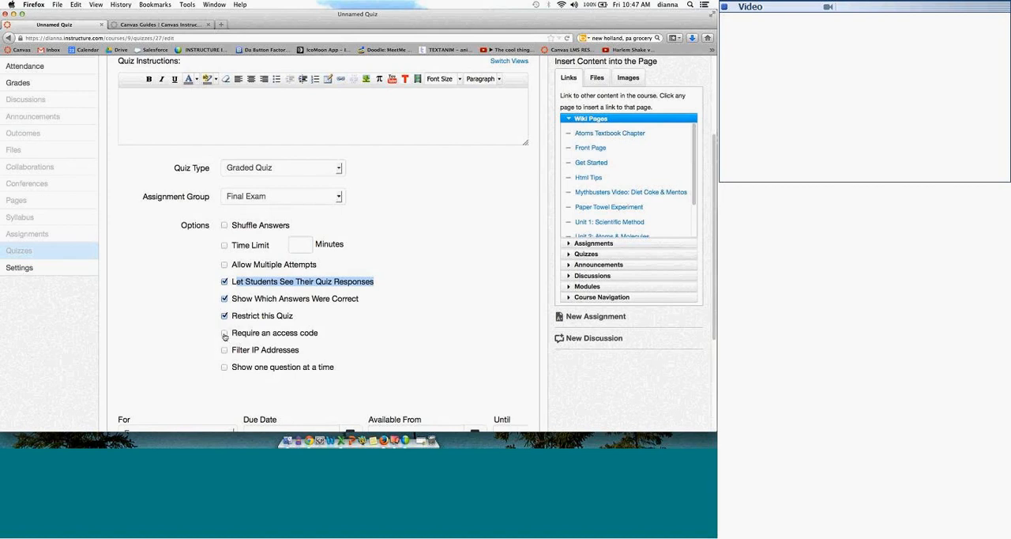
click(224, 333)
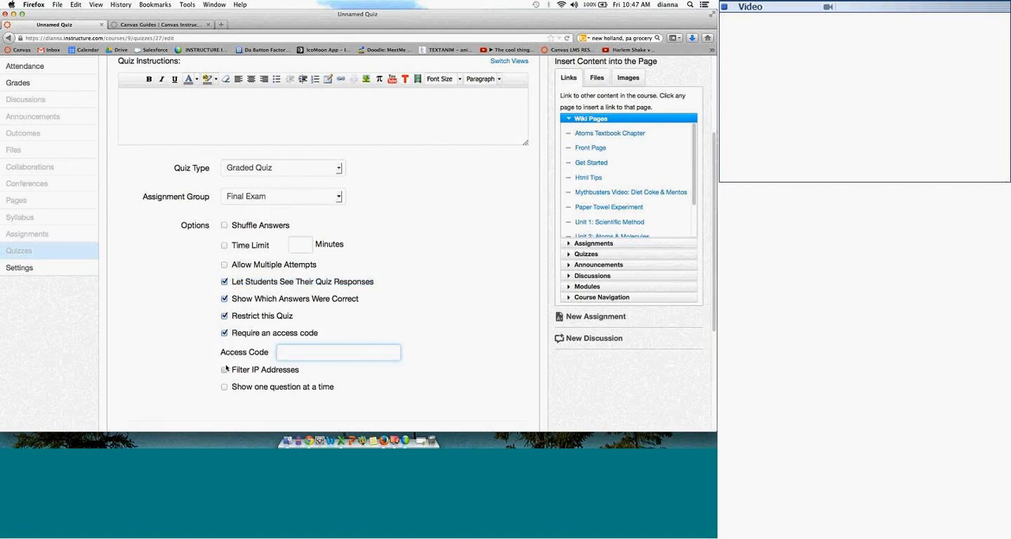
click(226, 369)
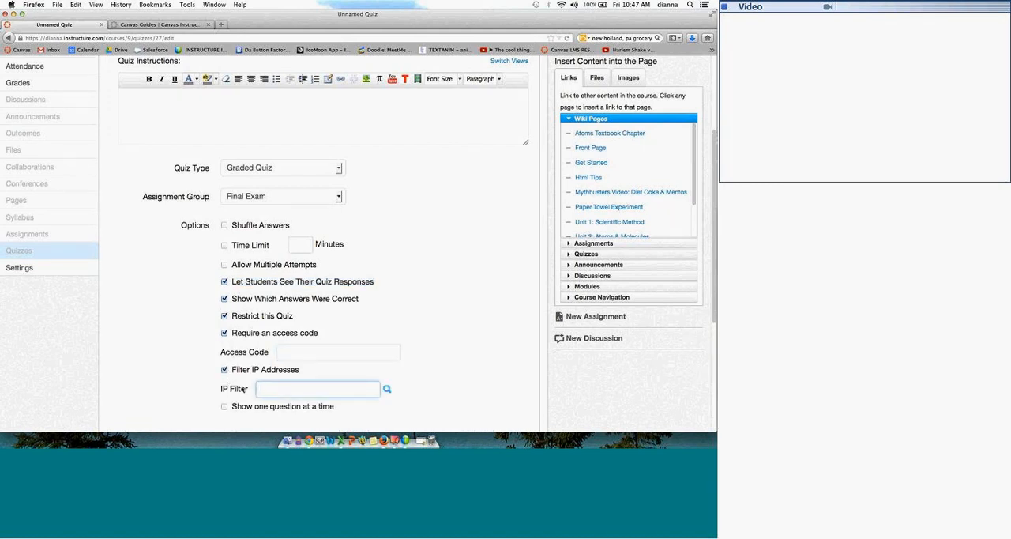
click(225, 369)
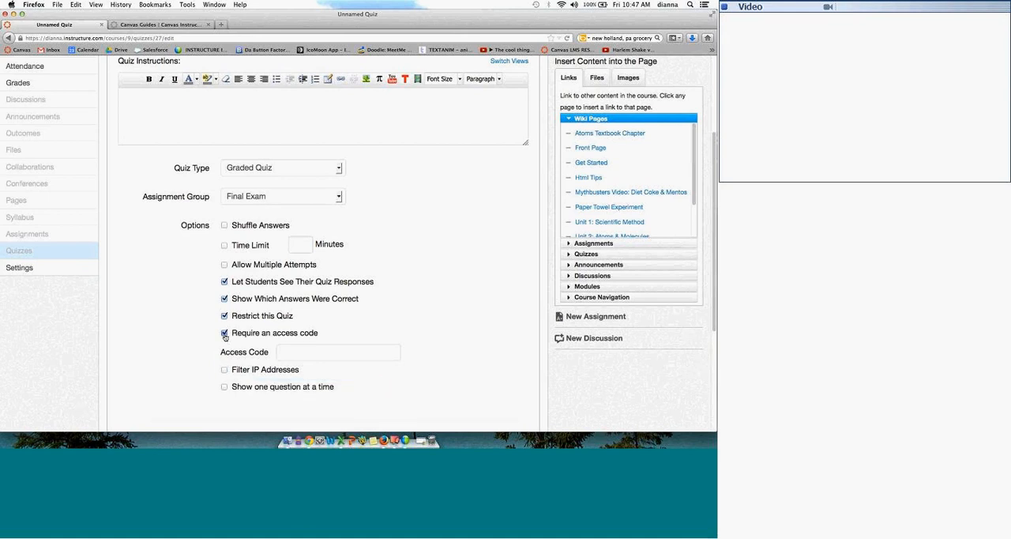
click(224, 333)
Step: Try showing one question at a time with questions locked after answering, along with the IP filter, and turn these options off
click(224, 367)
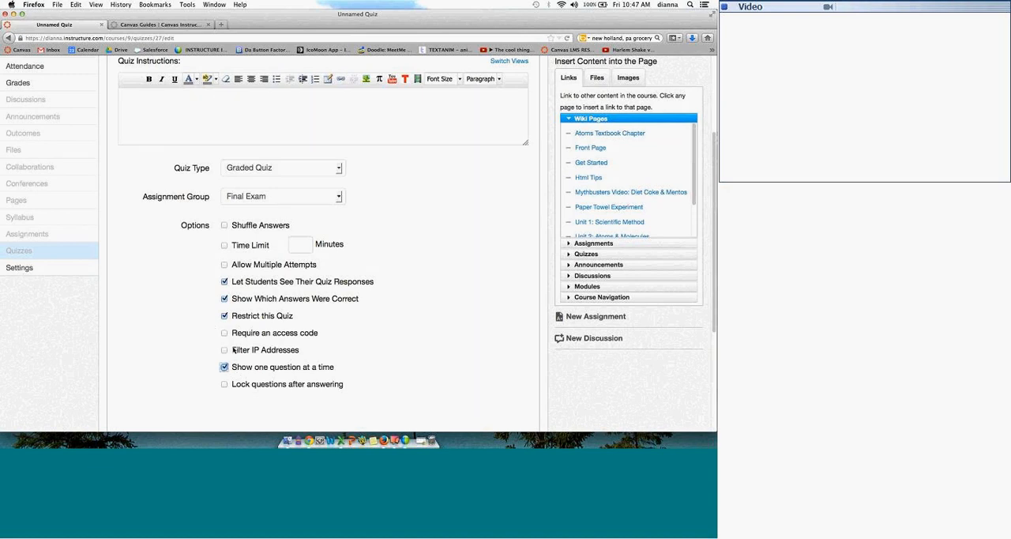
click(225, 350)
click(225, 404)
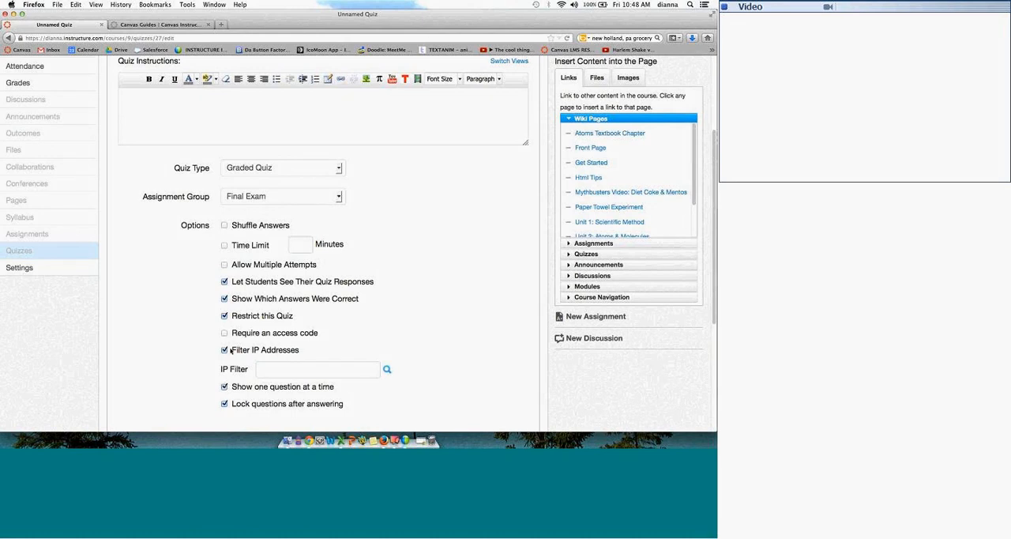
click(224, 350)
click(224, 368)
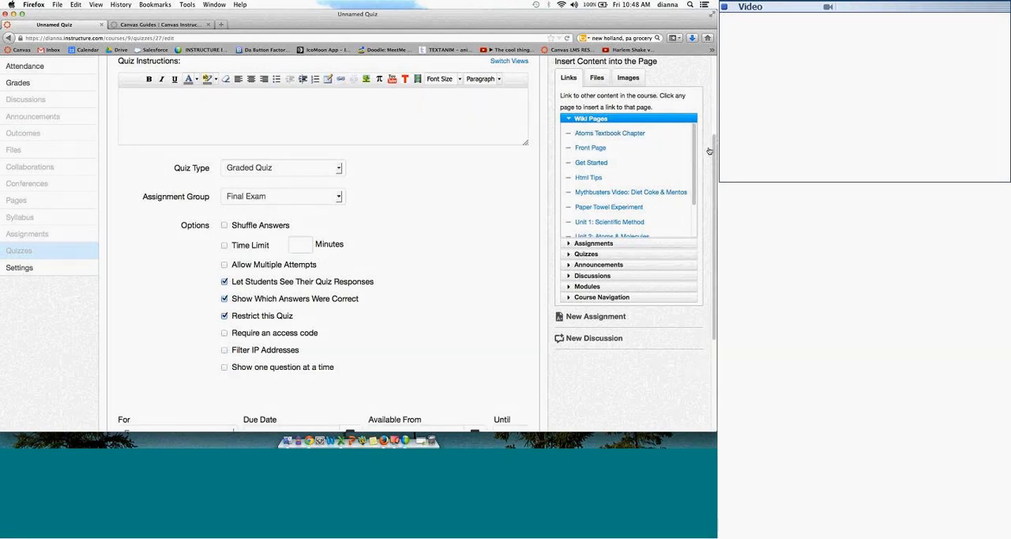
Step: Look over the availability dates, leave the quiz assigned to Everyone and save it
drag(714, 180, 714, 237)
click(225, 334)
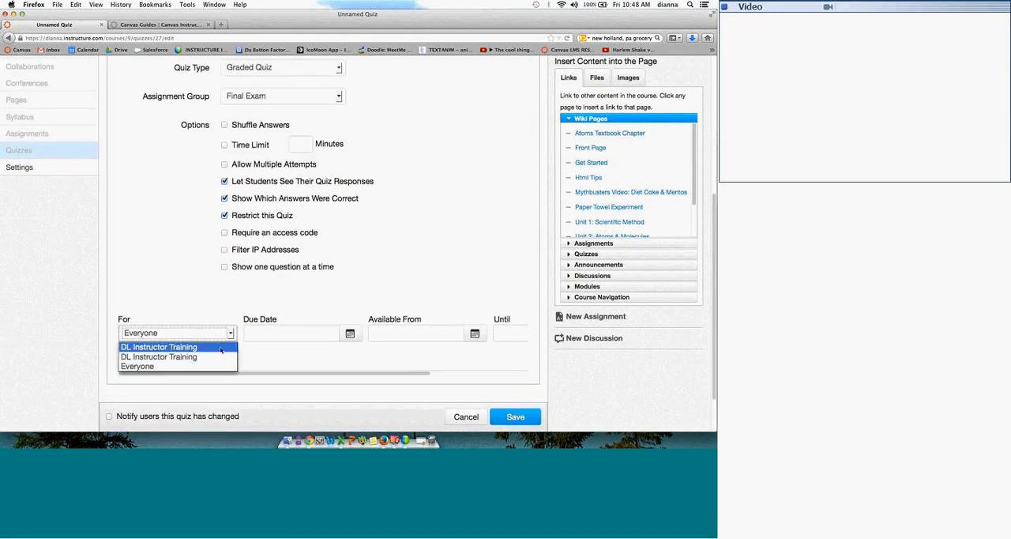
click(224, 305)
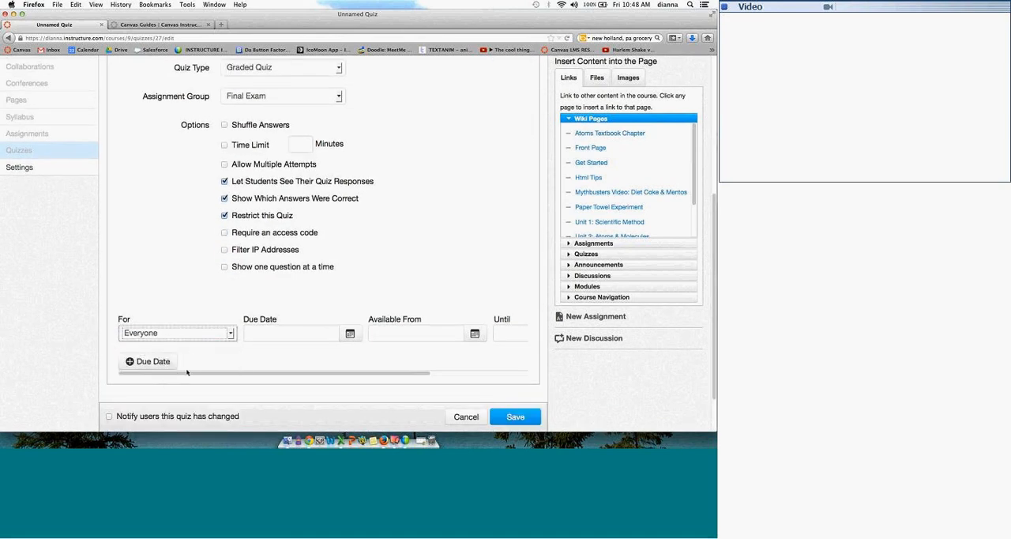
scroll(237, 363, right, 5)
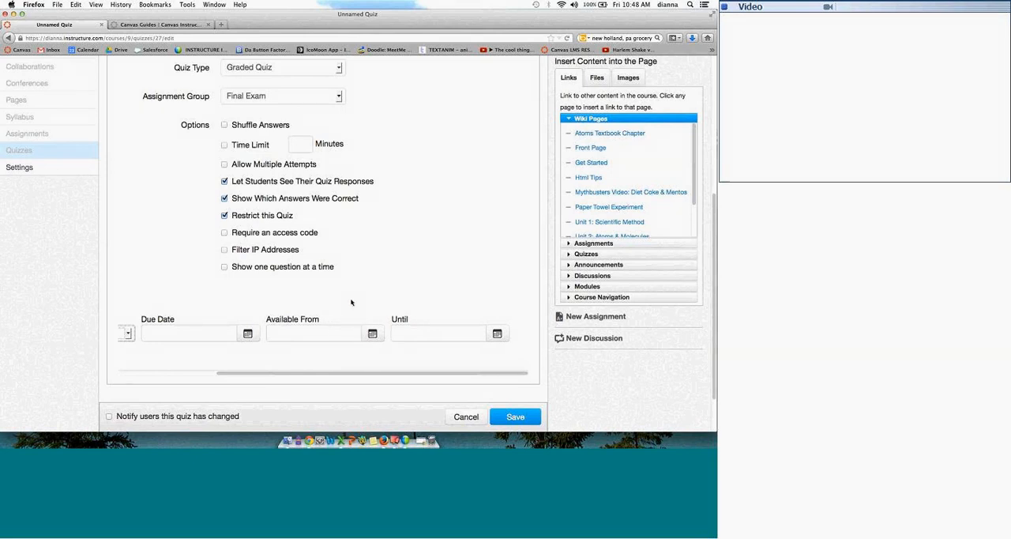
click(507, 415)
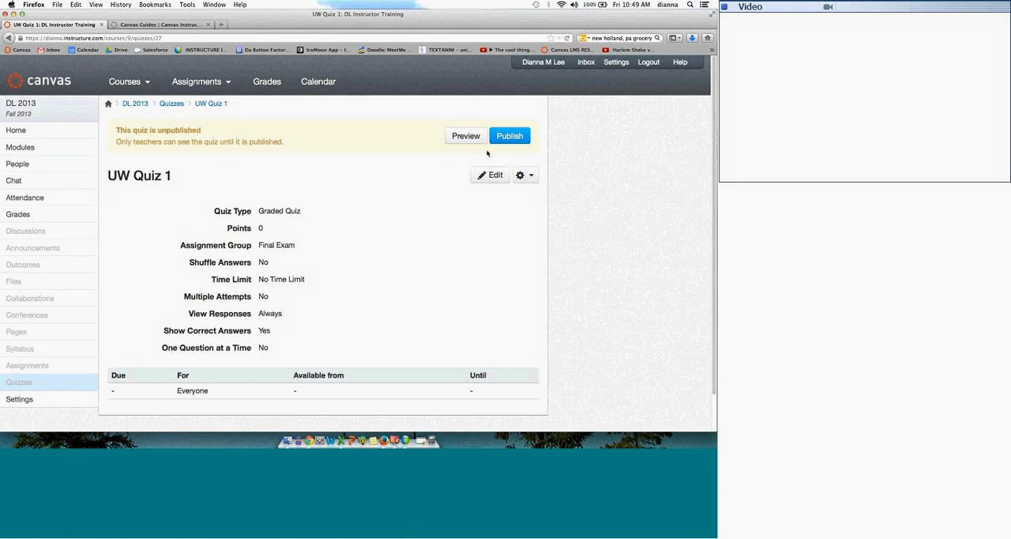
Step: Edit UW Quiz 1 and create a question group named MC that picks 1 question at 1 point each
click(493, 175)
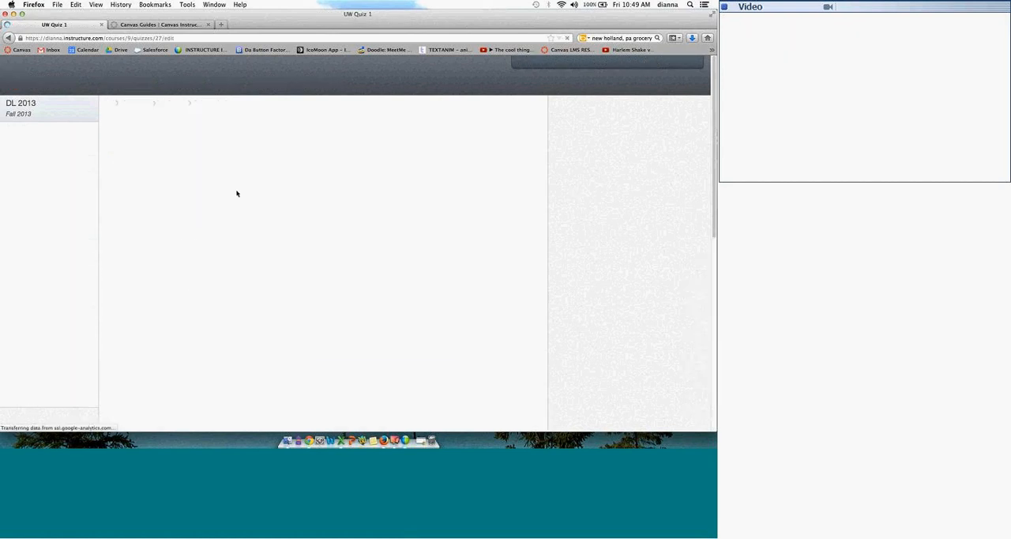
click(201, 161)
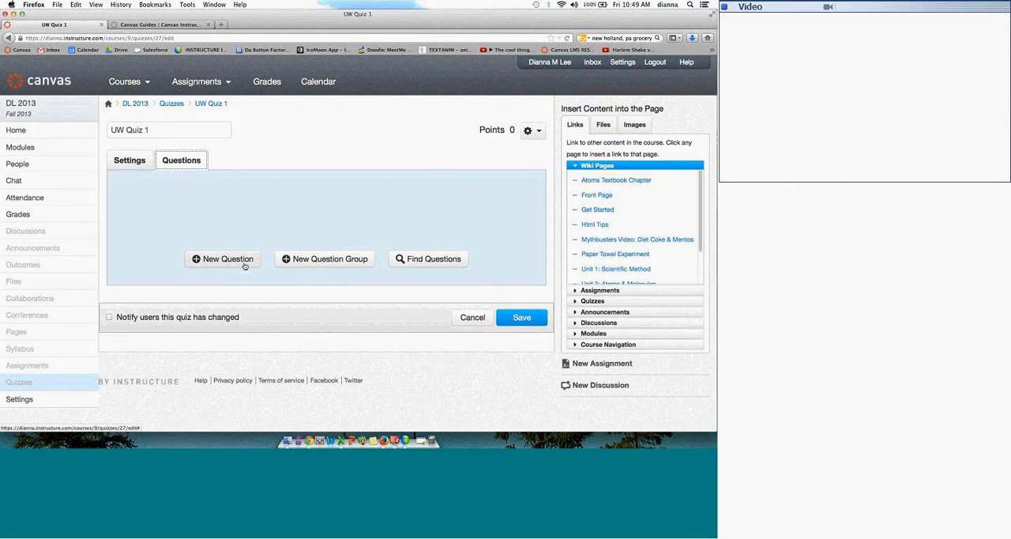
click(335, 260)
text(Group 1)
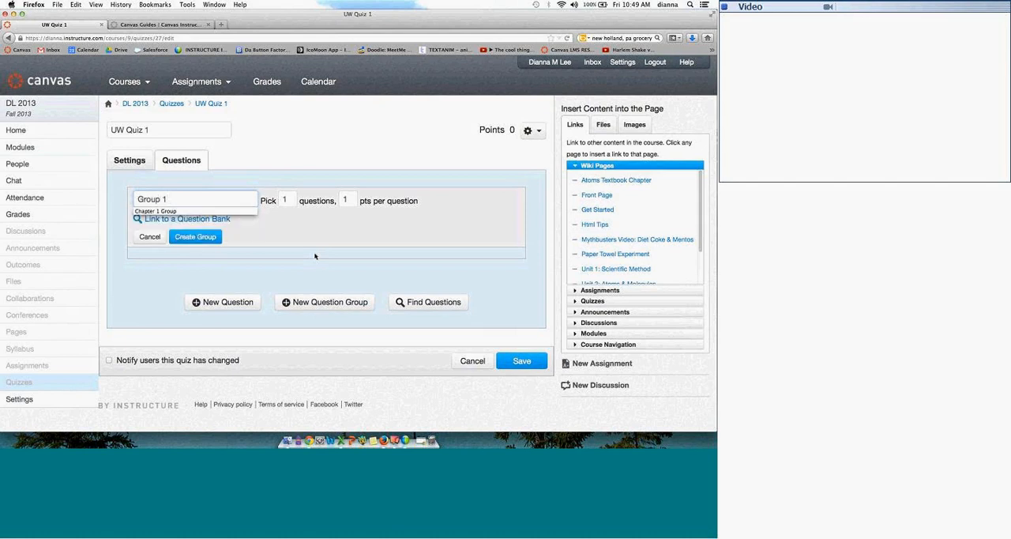
key(BackSpace)
key(BackSpace)
key(BackSpace)
key(BackSpace)
key(BackSpace)
key(BackSpace)
key(BackSpace)
text(MC)
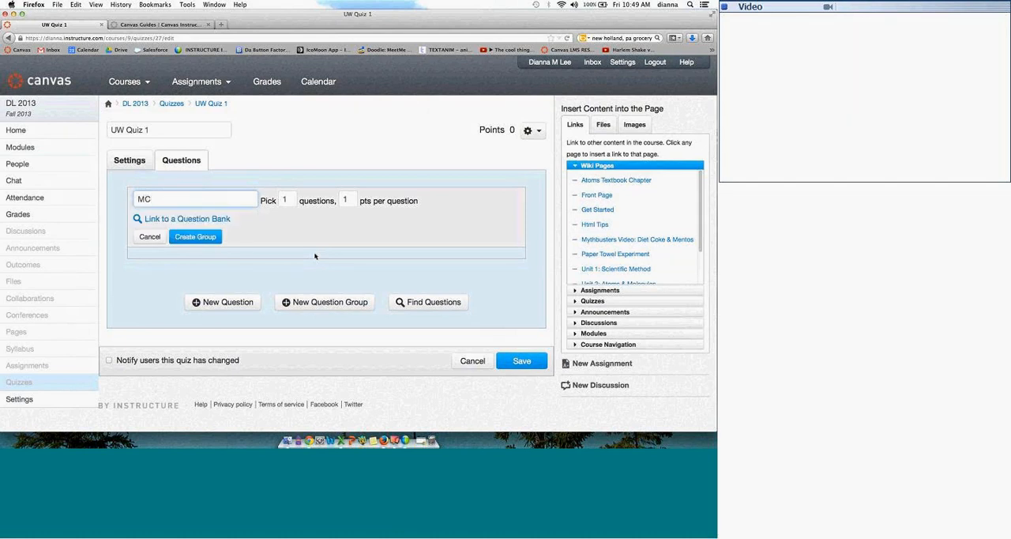
click(211, 238)
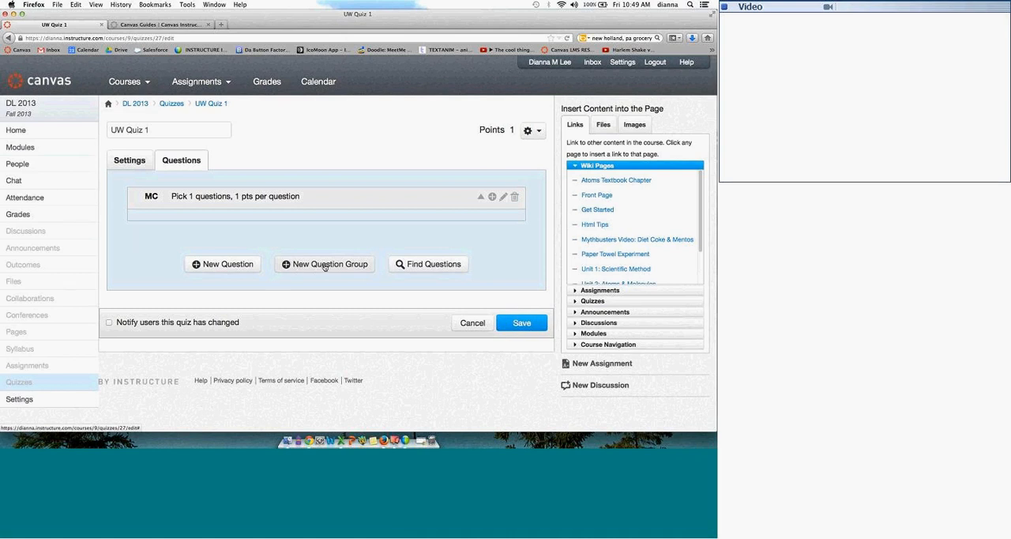
Step: Add a Multiple Choice question to the MC group and mark its third answer as the correct one
click(492, 196)
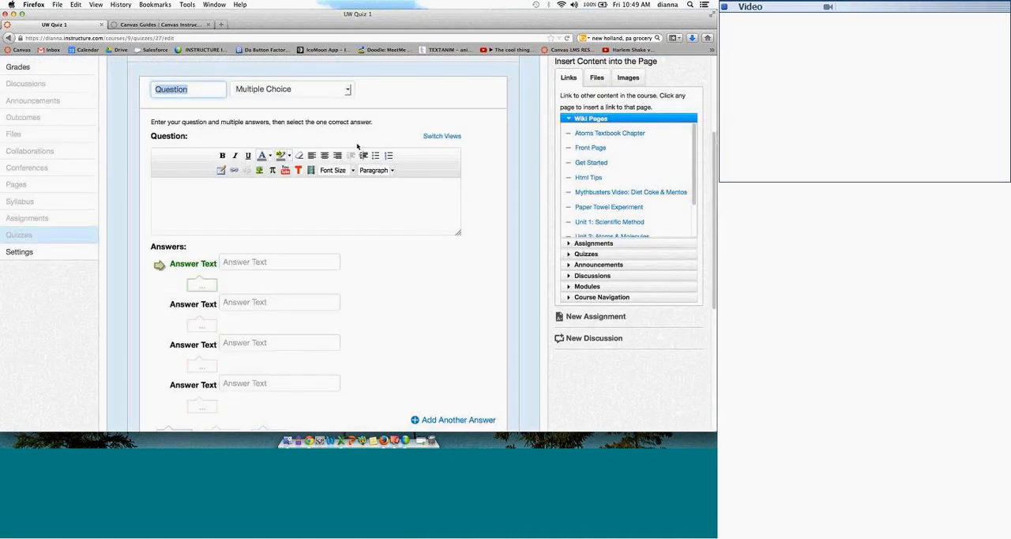
click(291, 88)
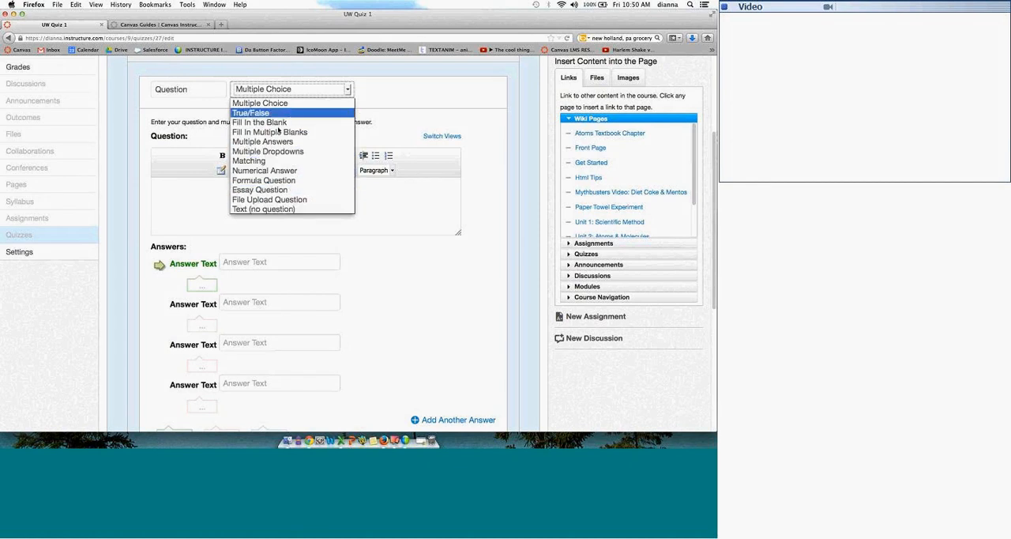
click(156, 307)
click(157, 307)
click(158, 347)
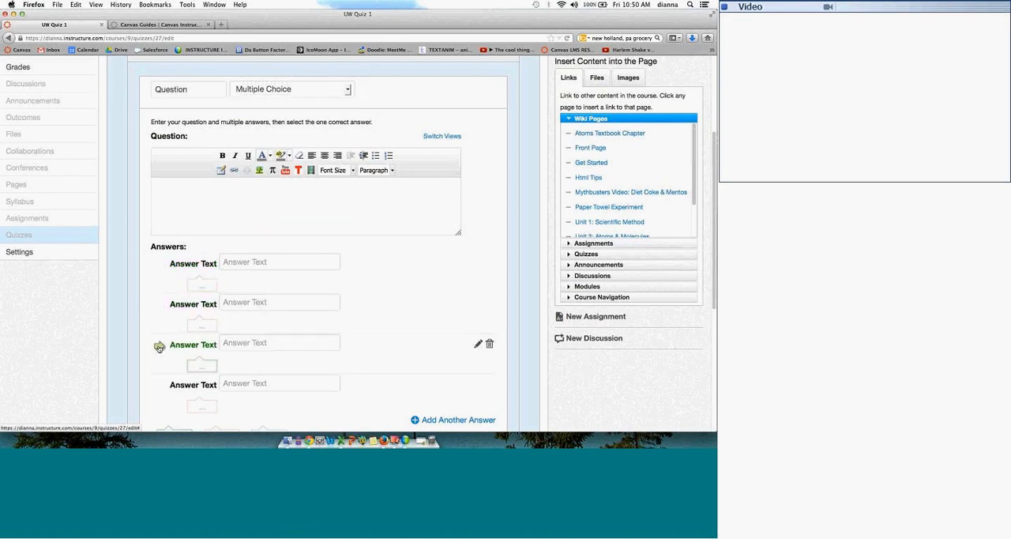
click(158, 387)
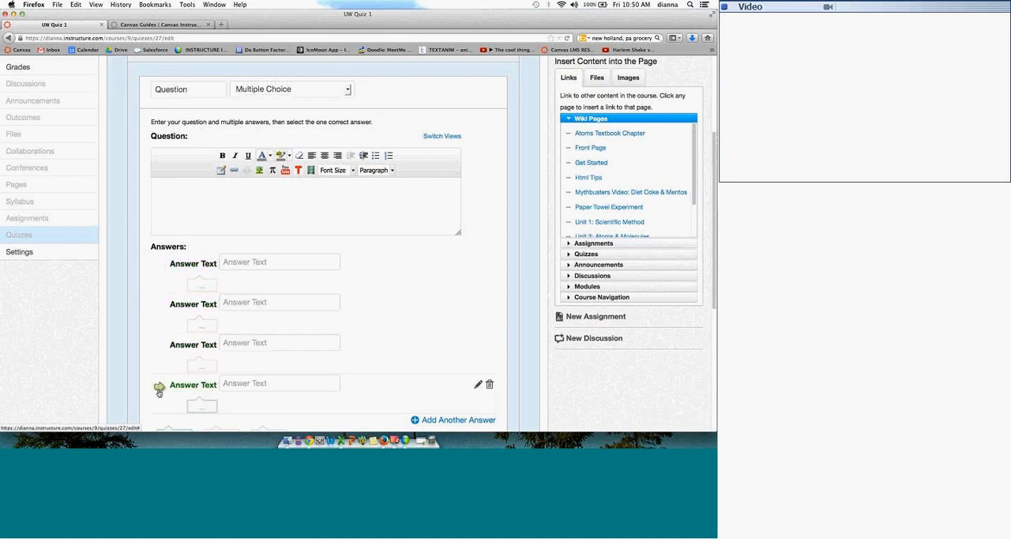
click(160, 264)
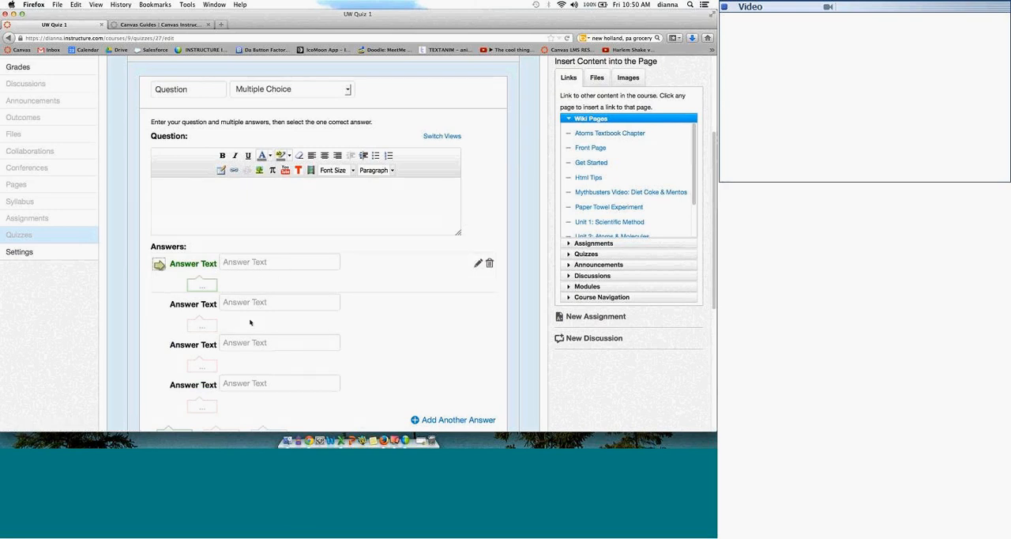
click(158, 345)
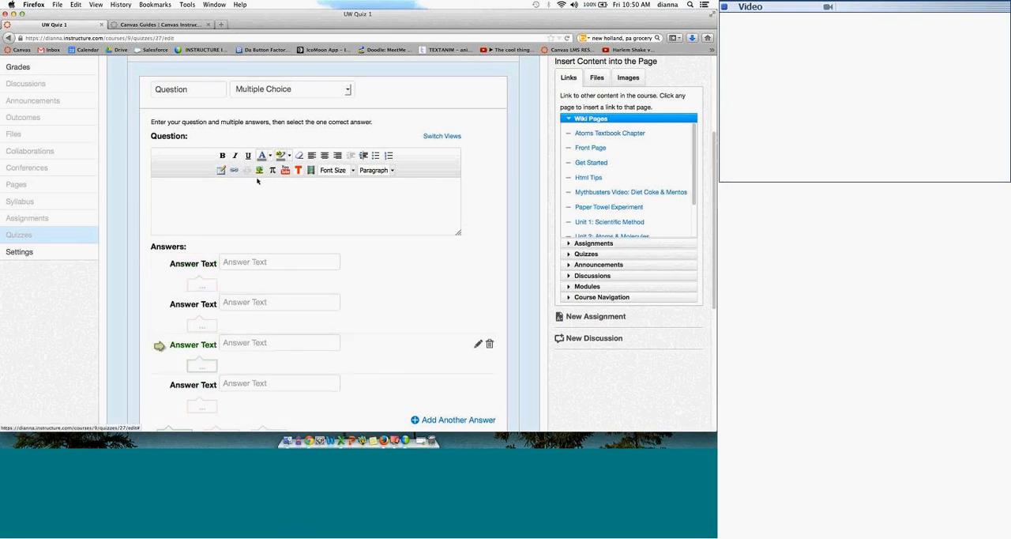
Step: Switch the question type to True/False, change it to Multiple Dropdowns, and examine the bracketed example in its instructions
click(308, 89)
click(278, 116)
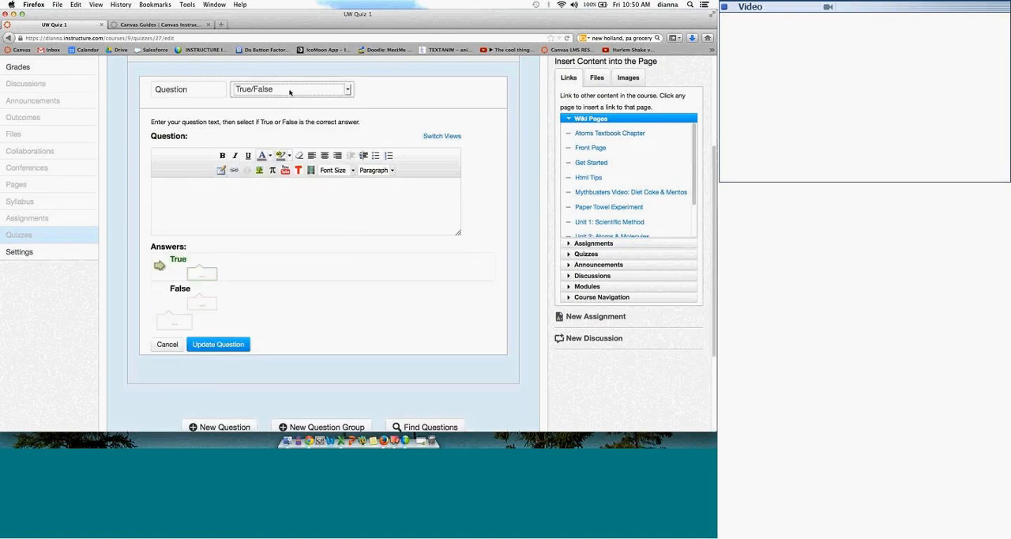
click(289, 93)
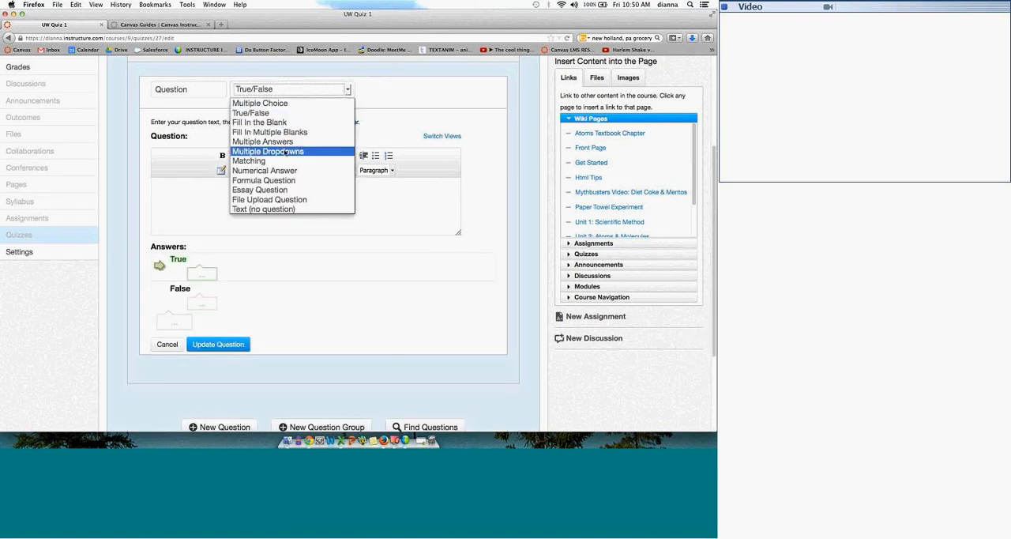
click(286, 151)
drag(282, 187, 151, 182)
key(super+c)
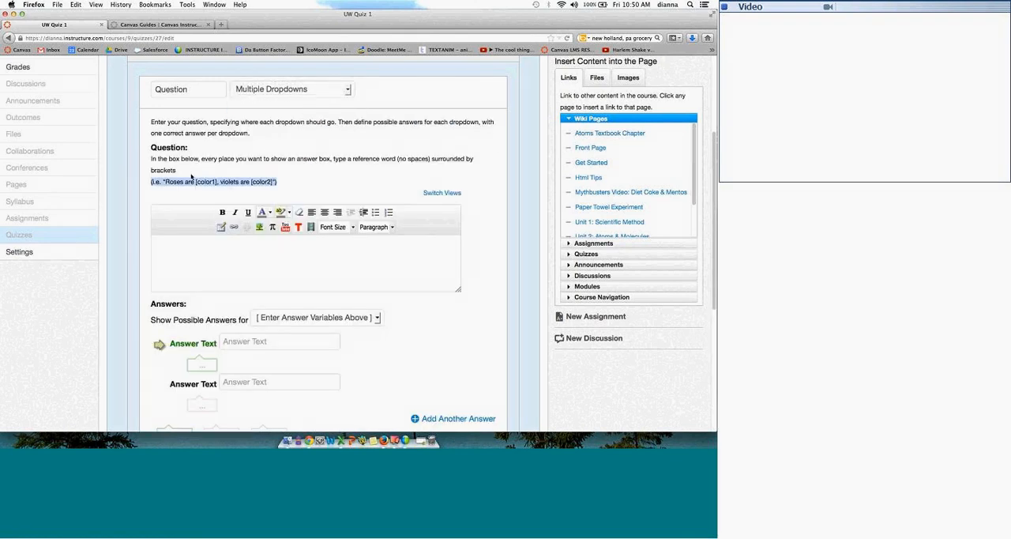
Step: Enter the example "Roses are [color1], violets are [color2]" as the question text and examine the answer variables available for it
click(178, 246)
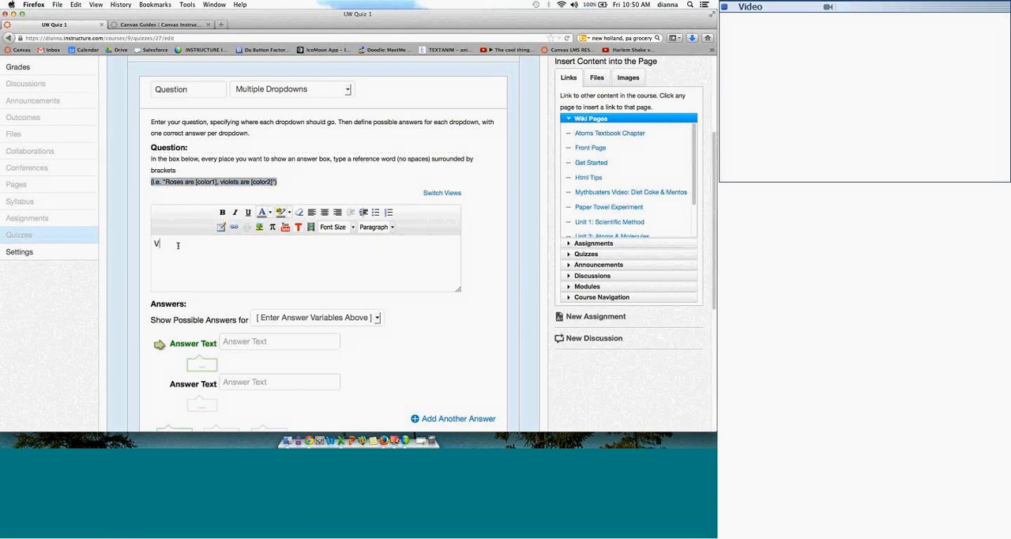
key(super+v)
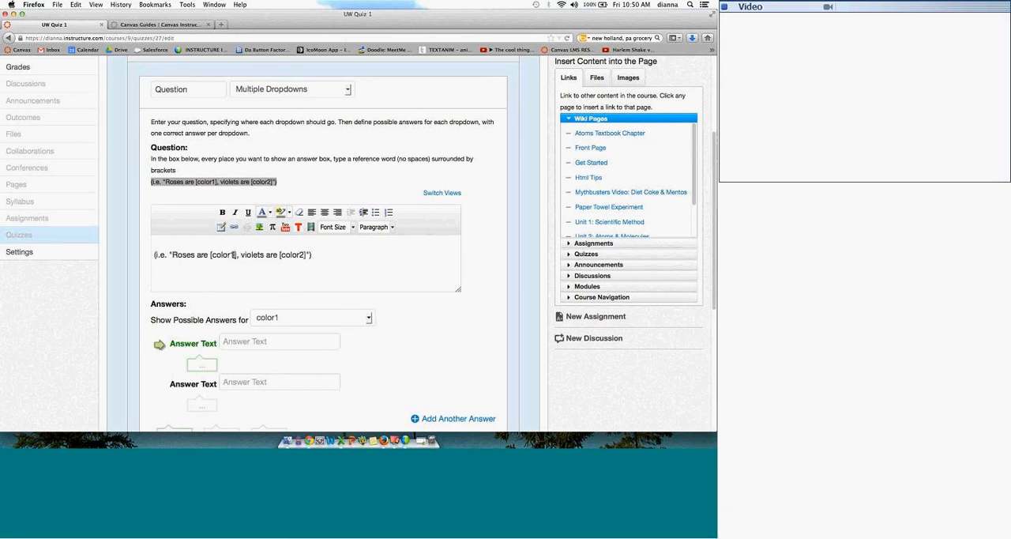
drag(156, 319, 251, 319)
click(357, 319)
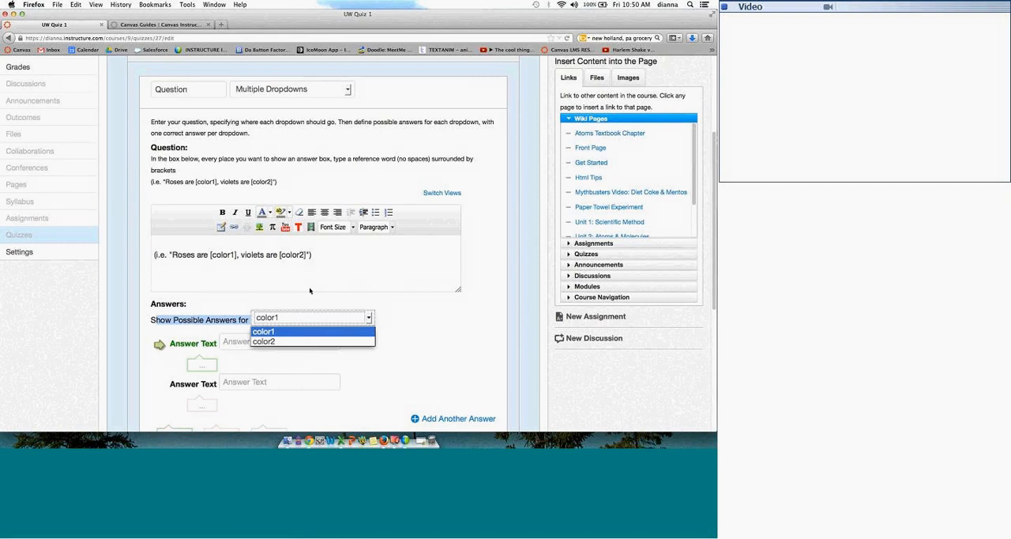
click(285, 298)
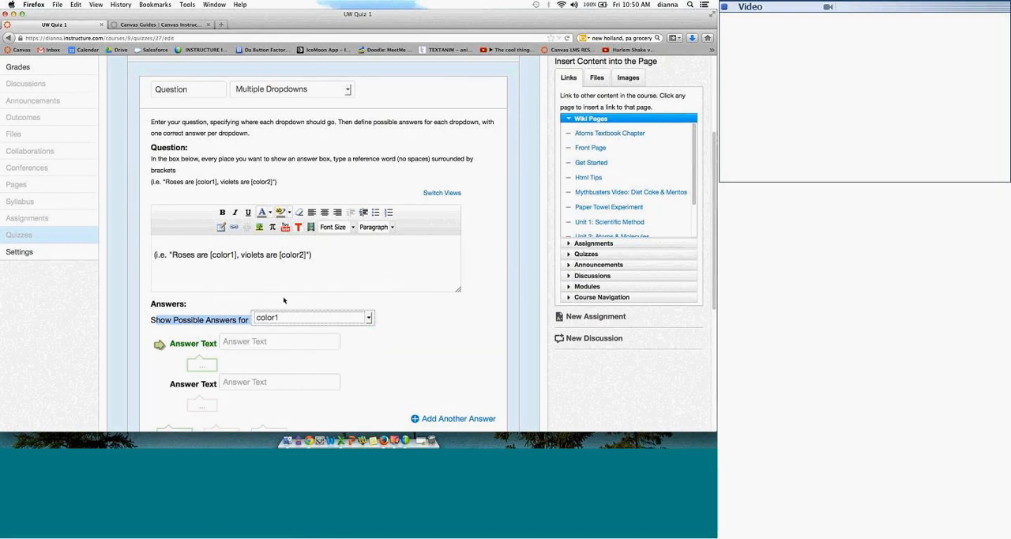
Step: Look over the available question types, keep Multiple Dropdowns, and update the question in the MC group
click(300, 89)
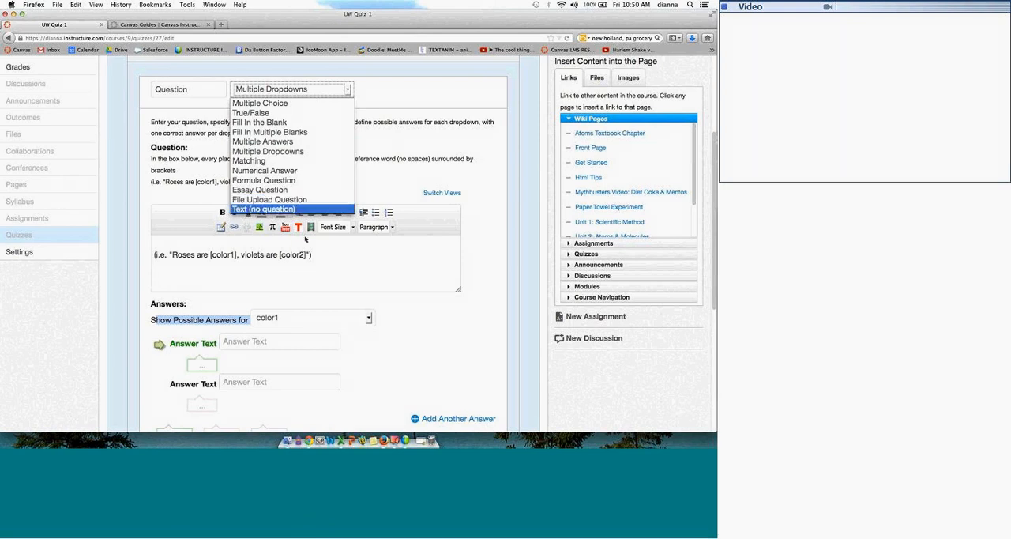
click(394, 244)
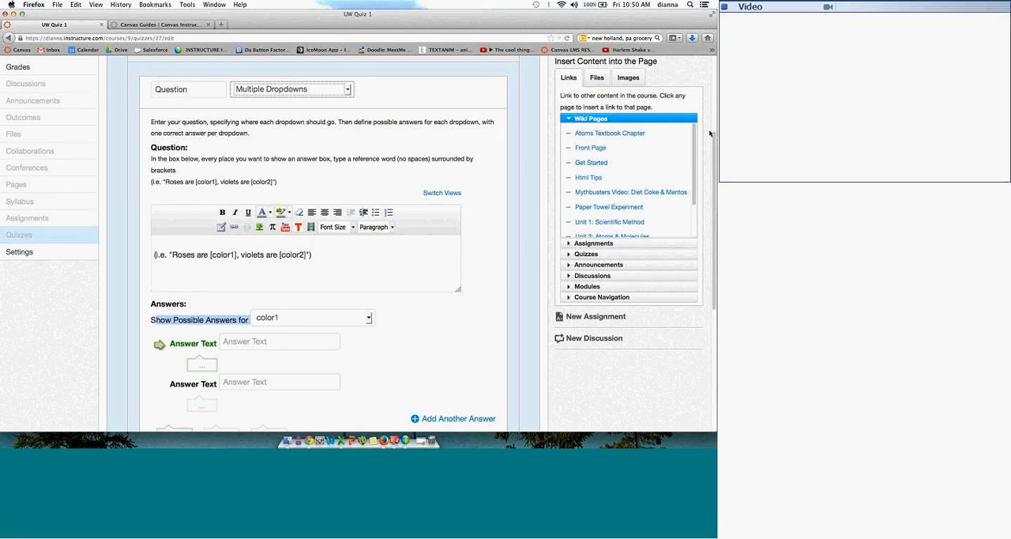
mouse_move(506, 13)
mouse_down()
mouse_move(506, 34)
mouse_move(505, 14)
mouse_up()
scroll(212, 327, down, 5)
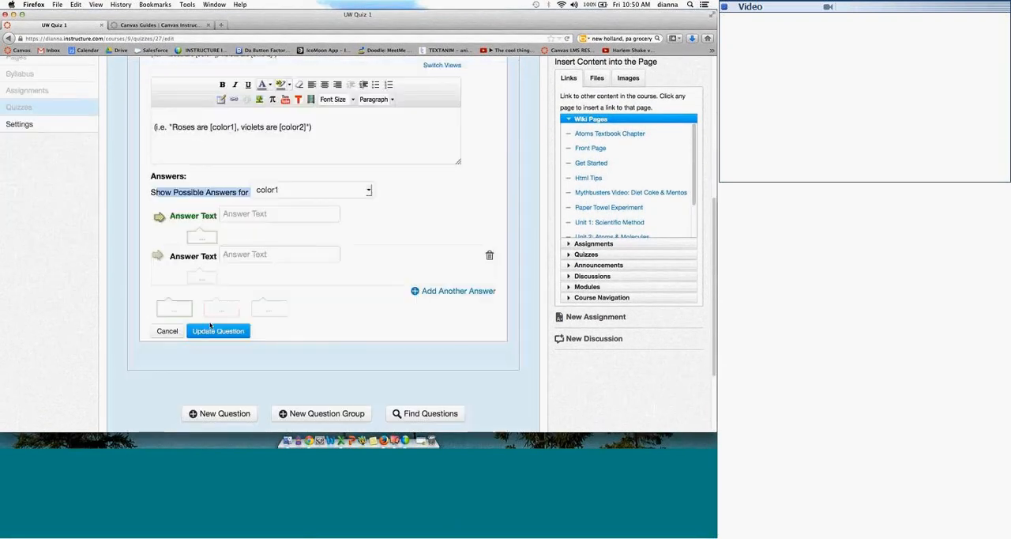
click(212, 330)
scroll(252, 255, down, 3)
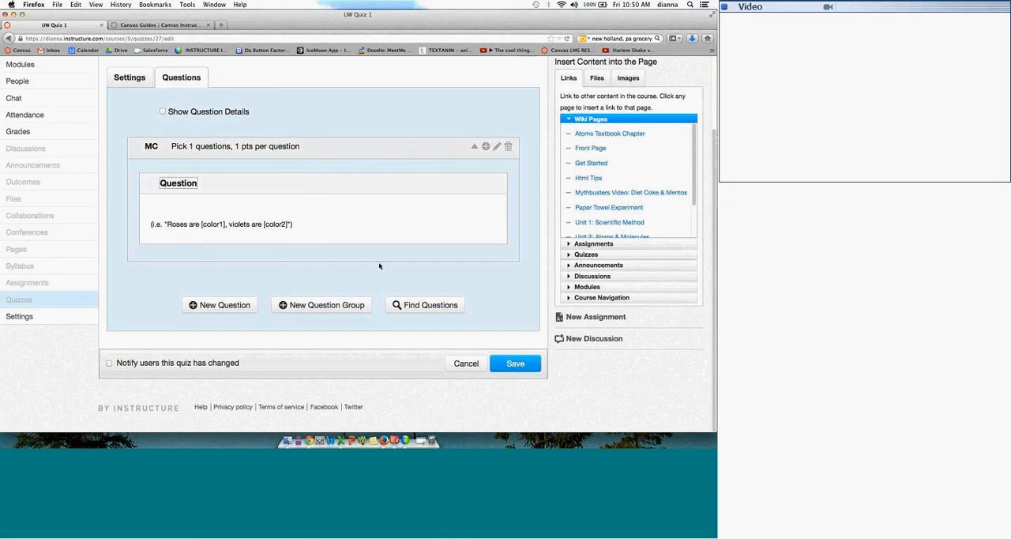
Step: Start a new question group named Chapter 1 Group and link it to the Unit 1 Check-In Quiz question bank
click(327, 305)
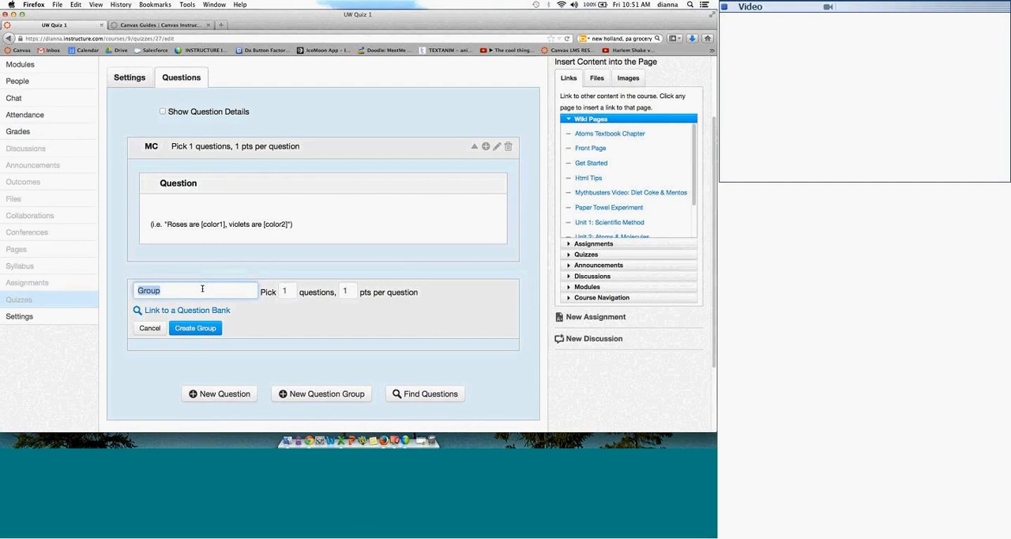
text(C)
key(Down)
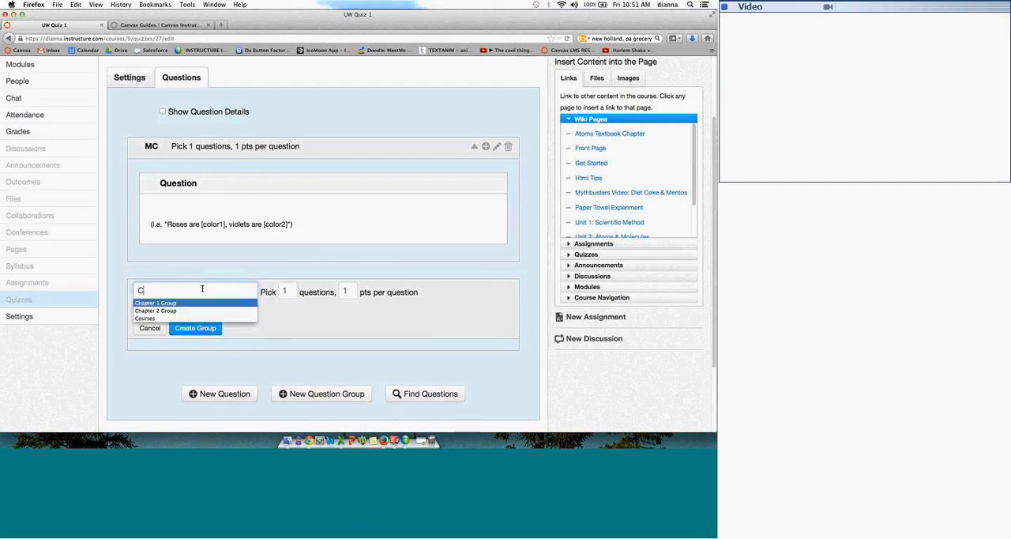
key(Return)
click(196, 311)
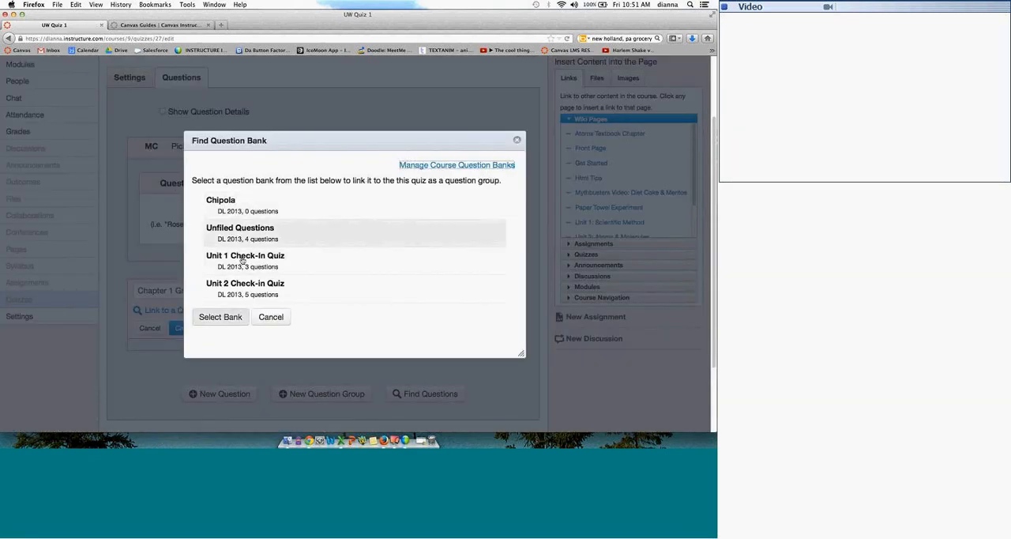
click(245, 261)
click(227, 319)
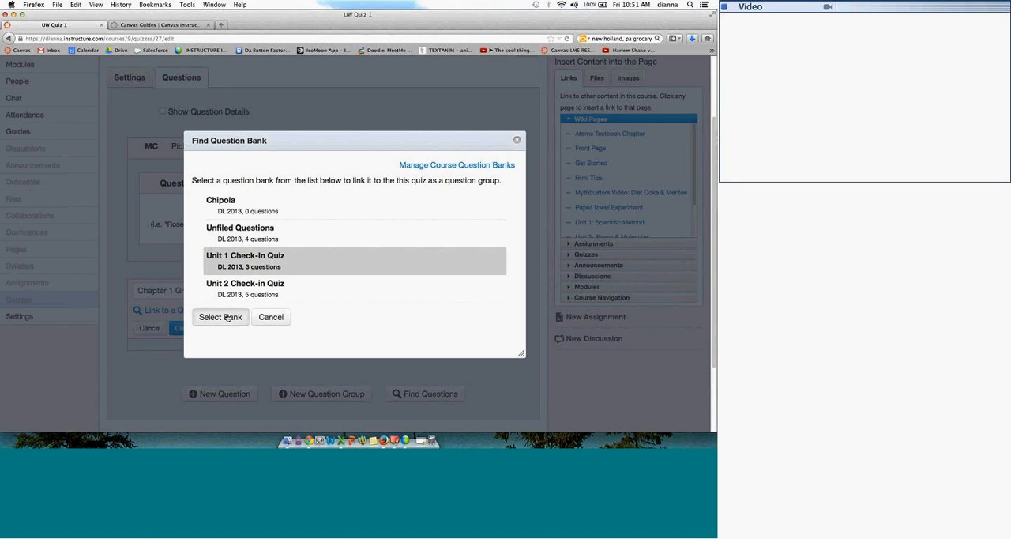
Step: Set Chapter 1 Group to pick 3 questions and create the group
double_click(286, 291)
text(3)
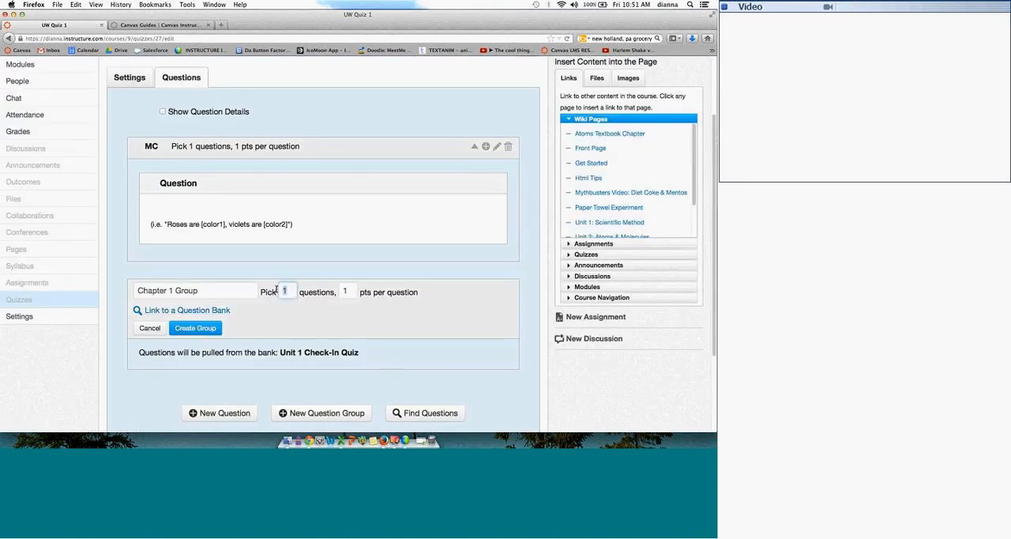
click(298, 321)
click(203, 327)
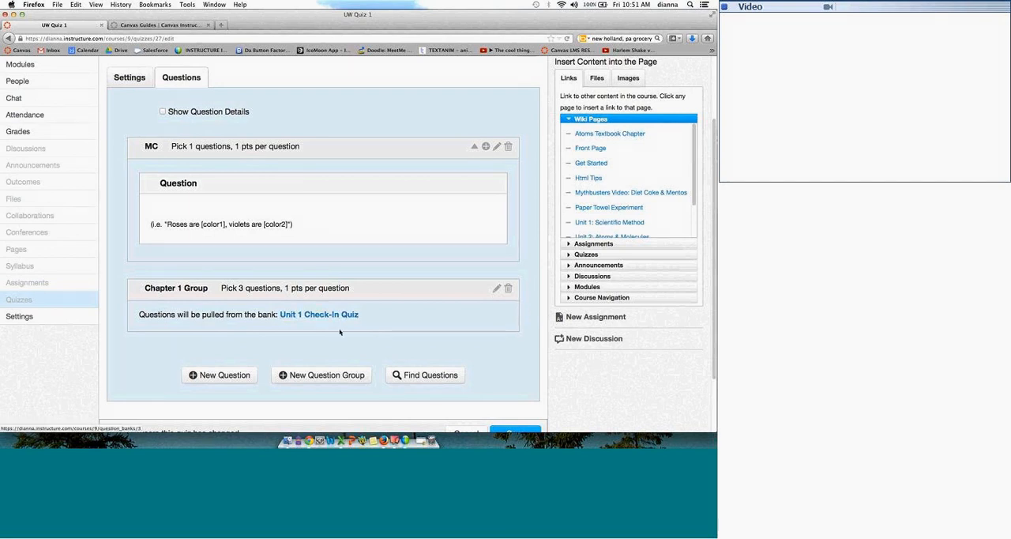
Step: Find existing questions in the Unfiled Questions bank and add the second and fourth ones to the quiz with no group
click(419, 374)
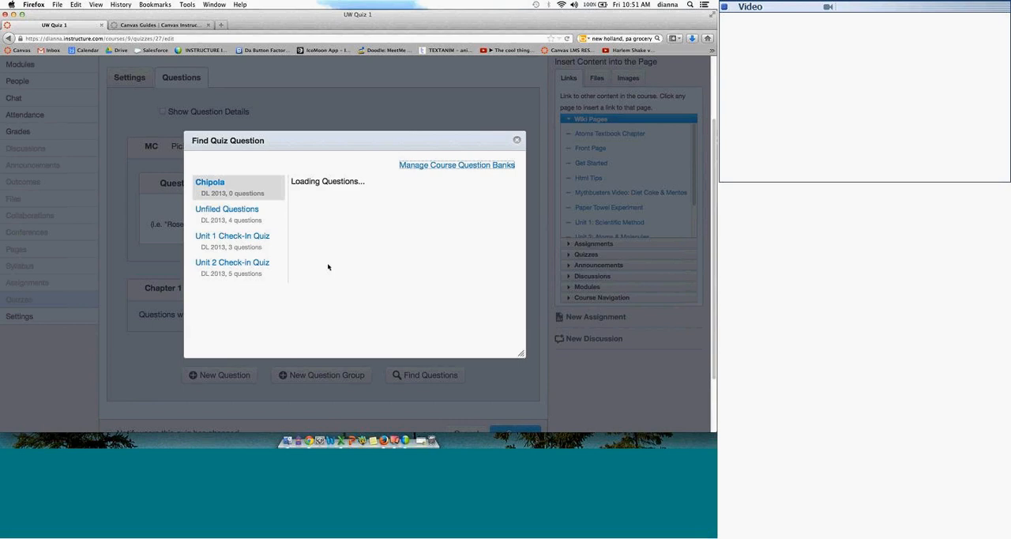
click(245, 222)
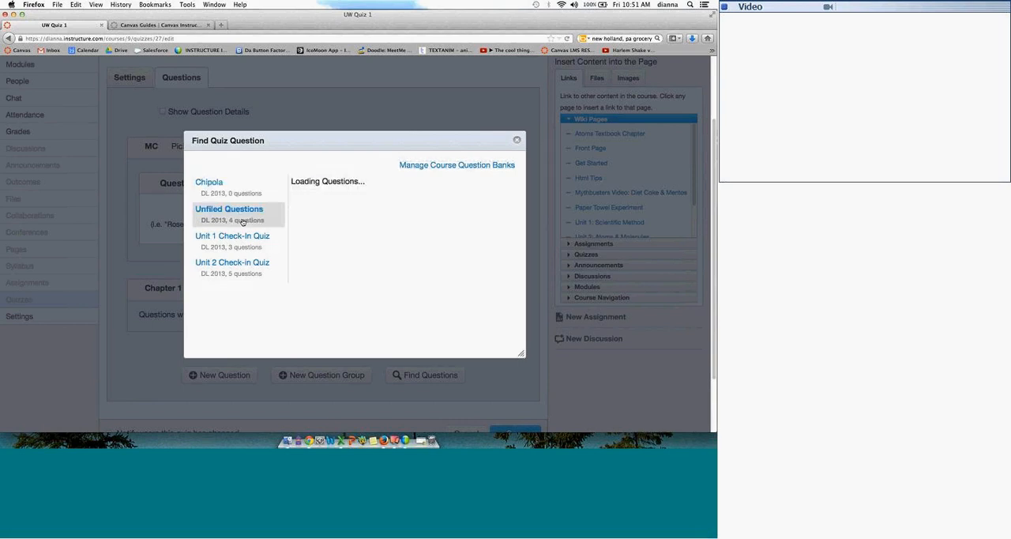
click(295, 213)
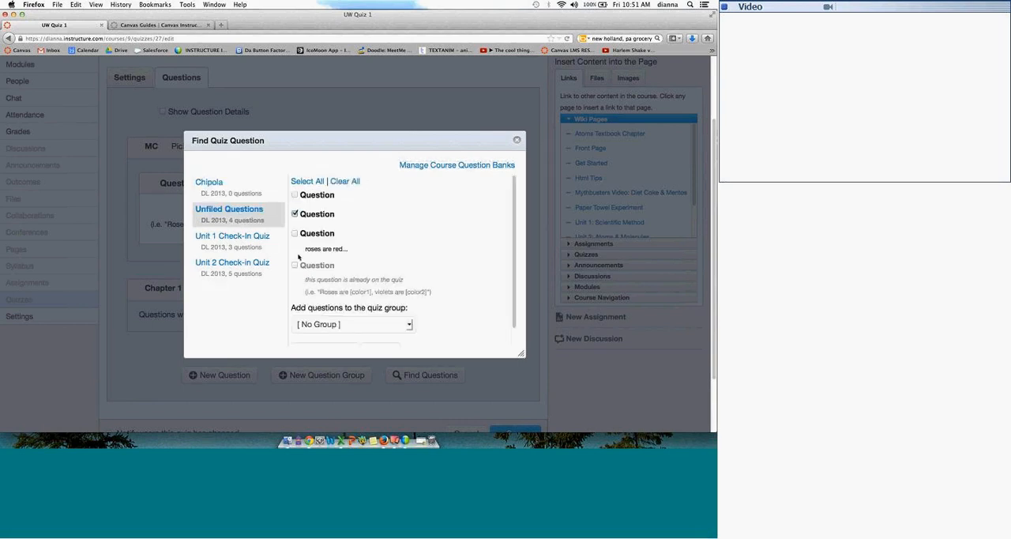
click(295, 266)
scroll(501, 266, down, 1)
click(324, 335)
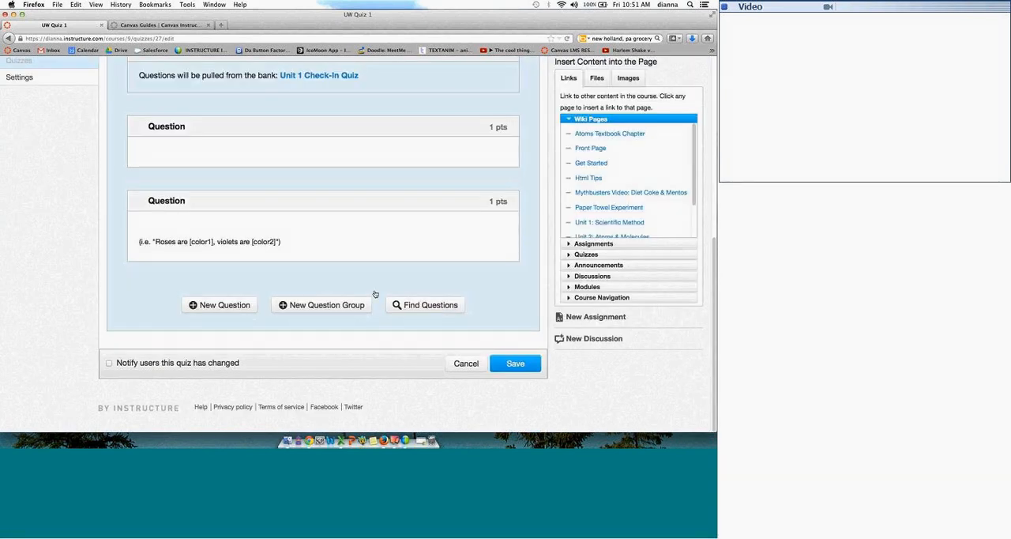
Step: Save UW Quiz 1 and publish it
click(505, 363)
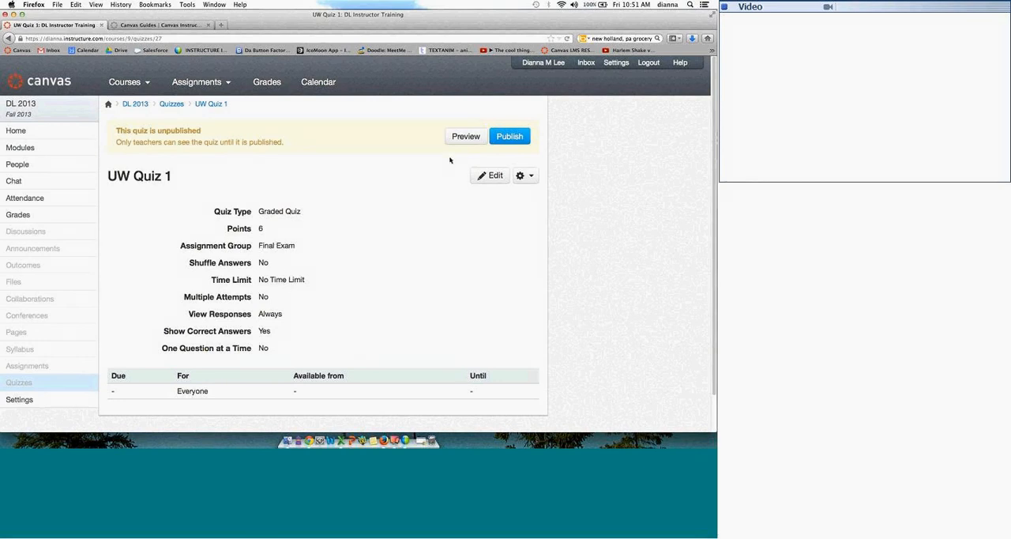
click(510, 137)
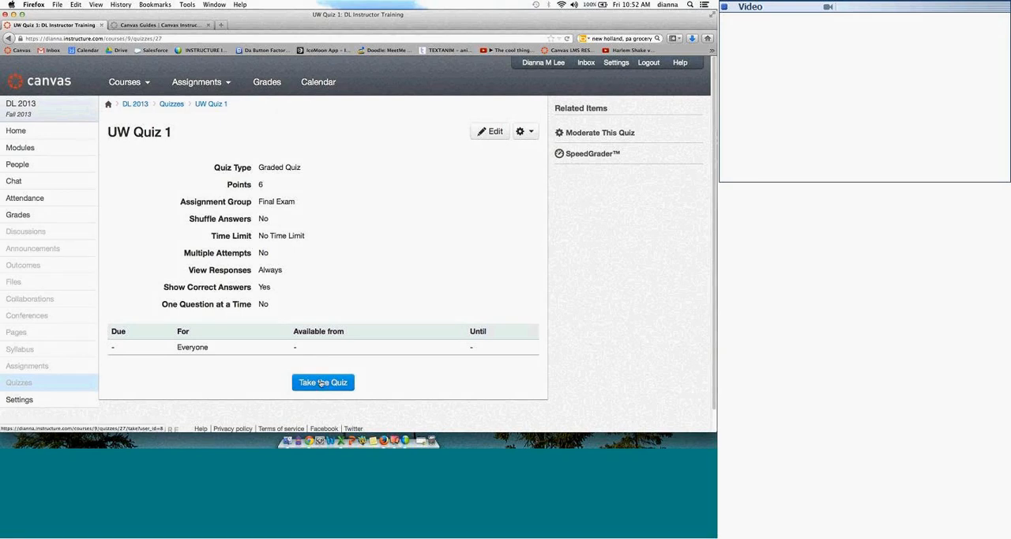
Step: Take UW Quiz 1, flag Question 3 and jump to it from the question list, and leave the attempt unsubmitted
click(321, 382)
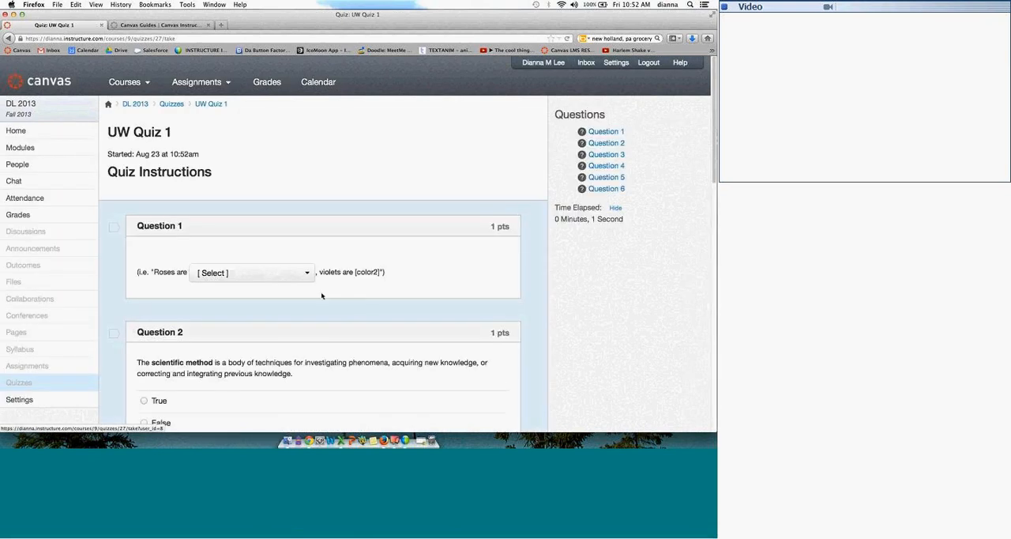
click(298, 274)
click(529, 126)
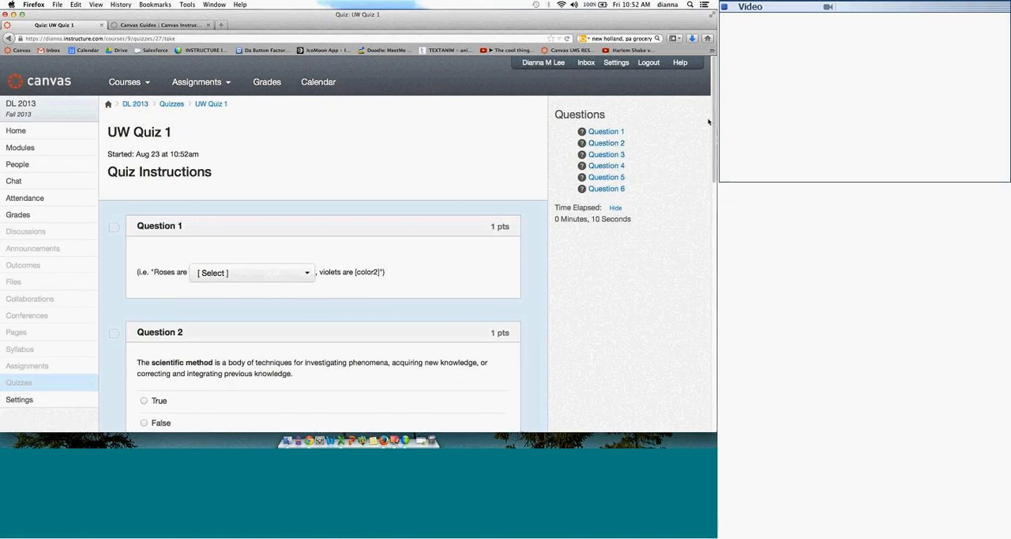
scroll(317, 276, down, 5)
click(115, 273)
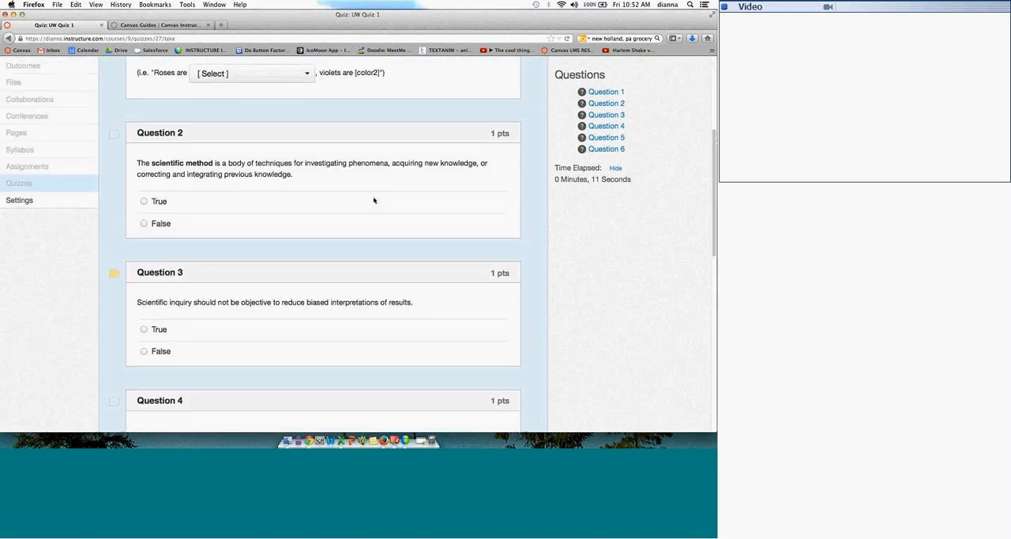
click(620, 114)
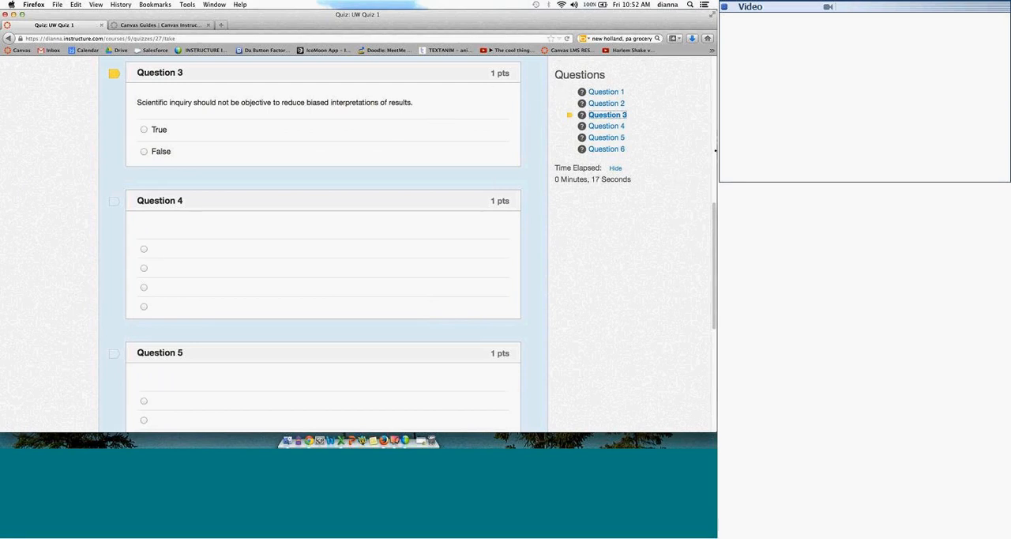
click(8, 39)
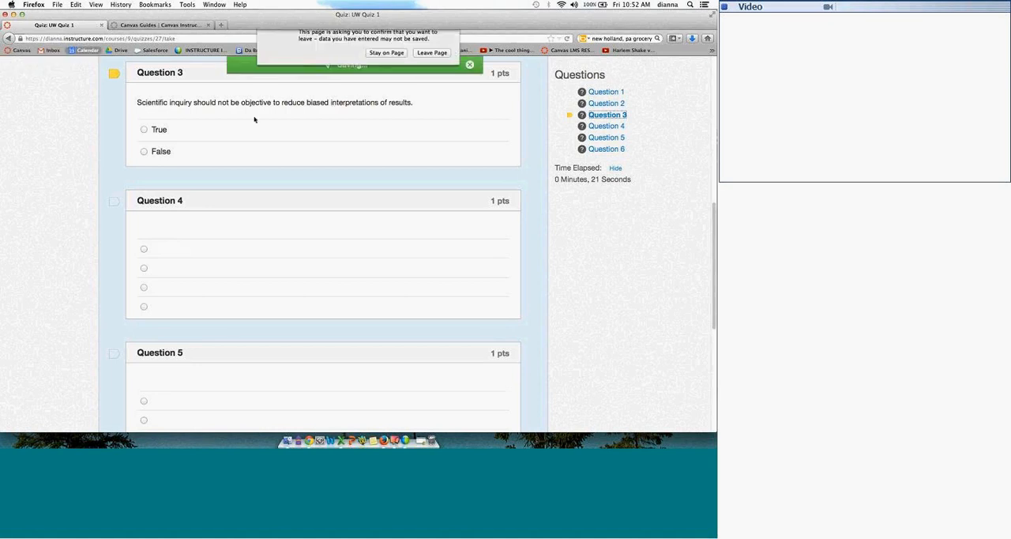
click(432, 73)
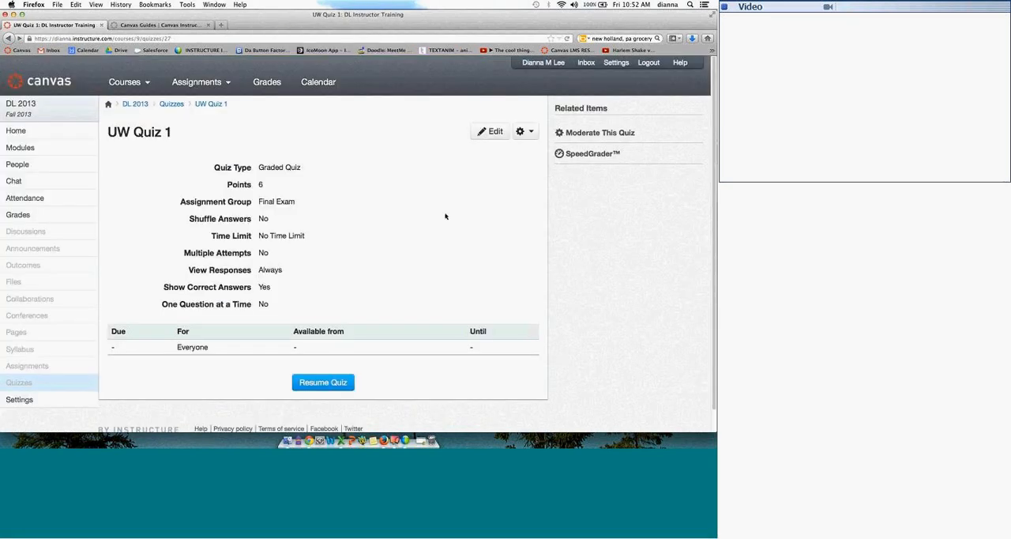
Step: Examine the quiz's moderation page with the students' attempts, and look over the quiz's additional options
click(598, 140)
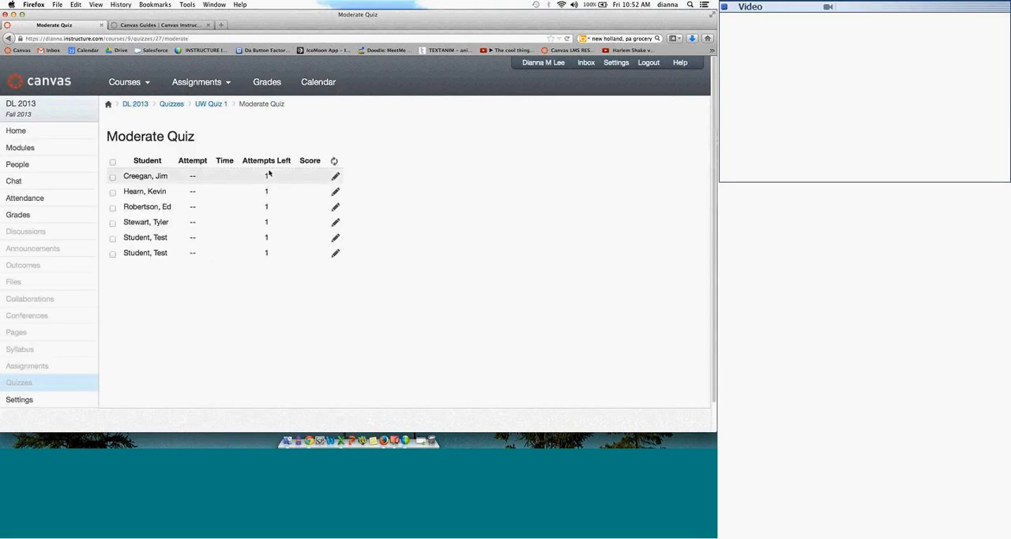
click(9, 38)
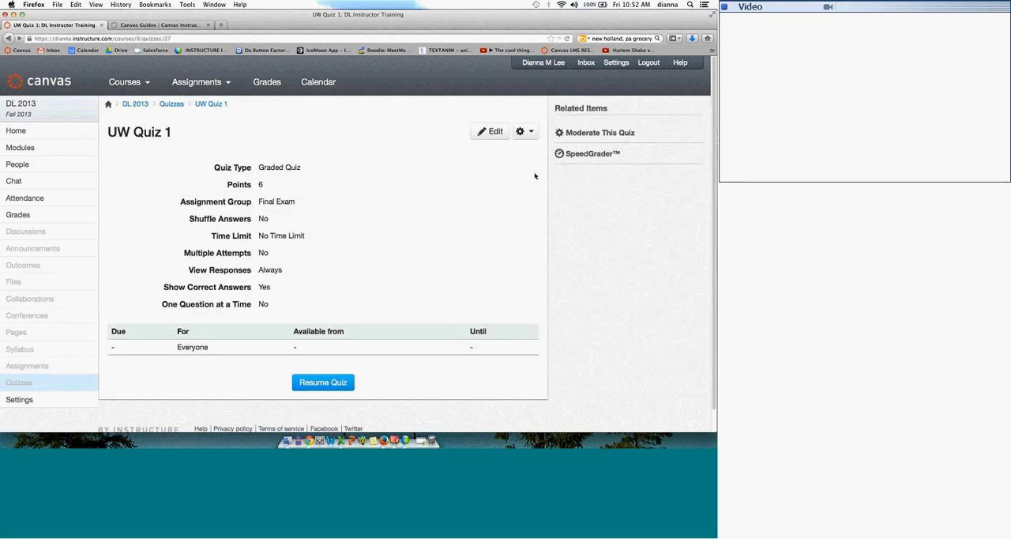
click(533, 136)
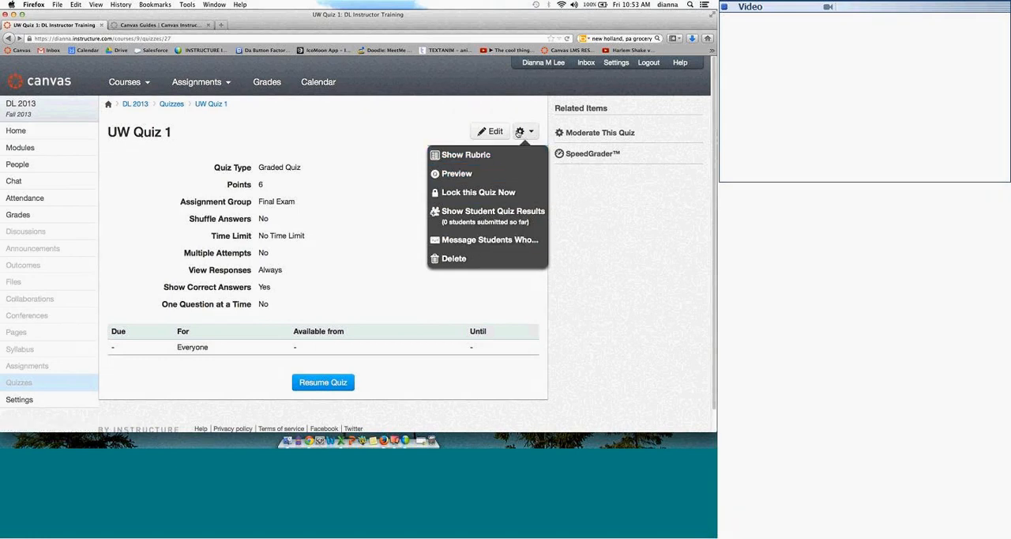
click(411, 119)
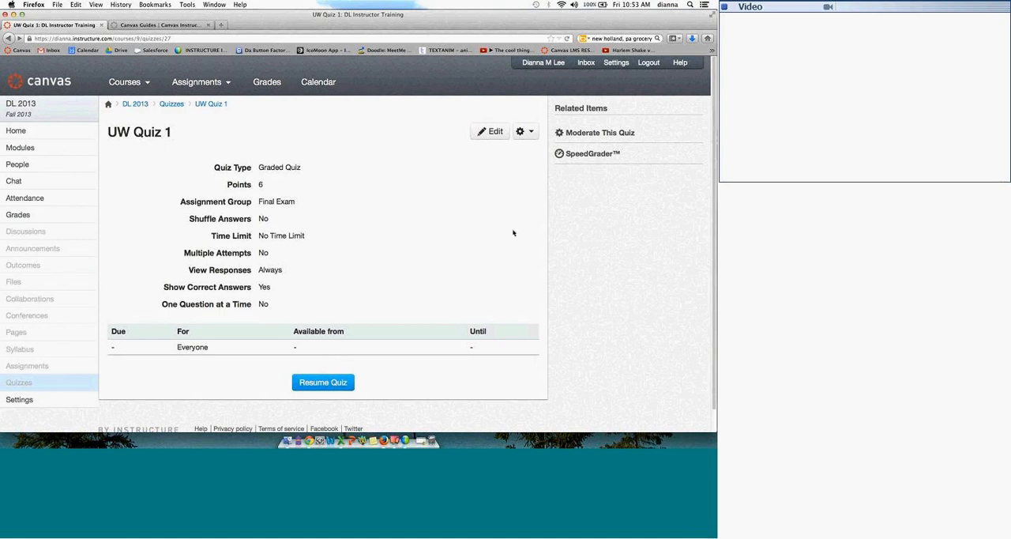
Step: Open UW Quiz 1's questions for editing and show the Chapter 1 Group's name, pick count and points fields
click(502, 130)
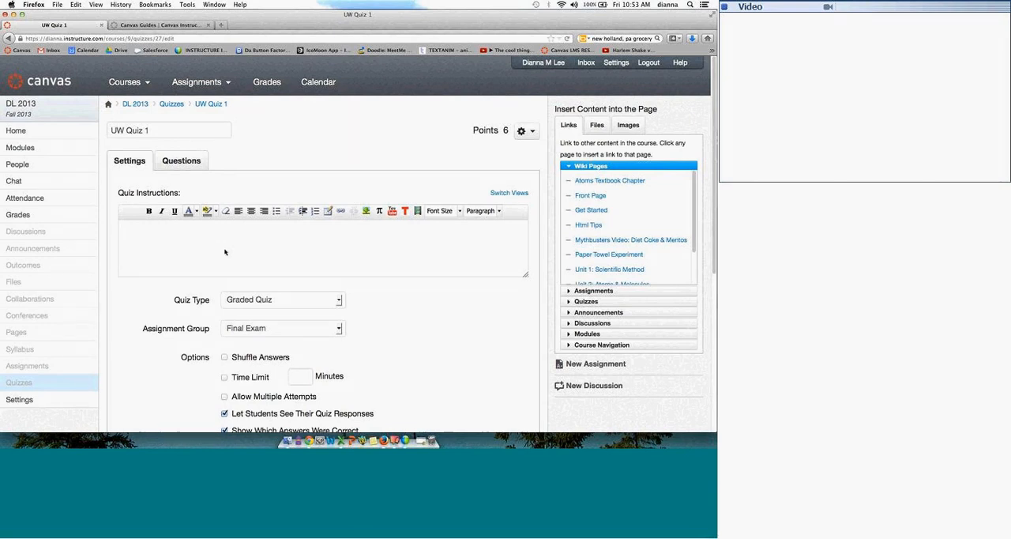
click(190, 165)
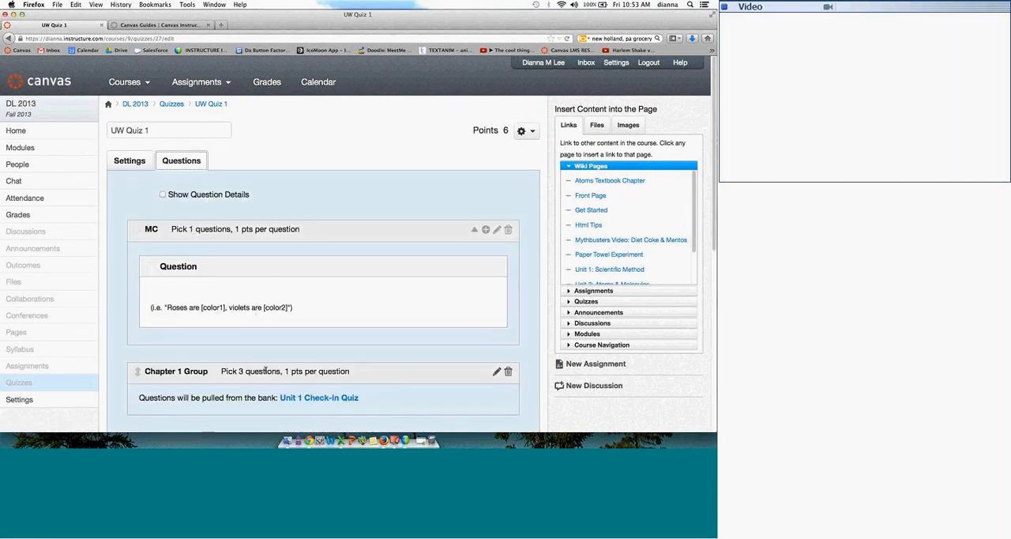
click(497, 371)
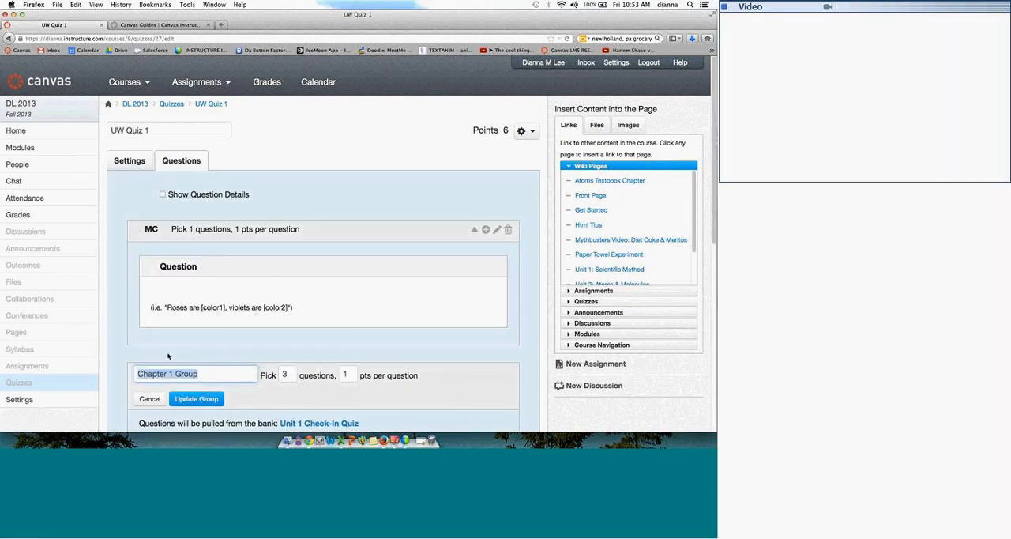
click(229, 377)
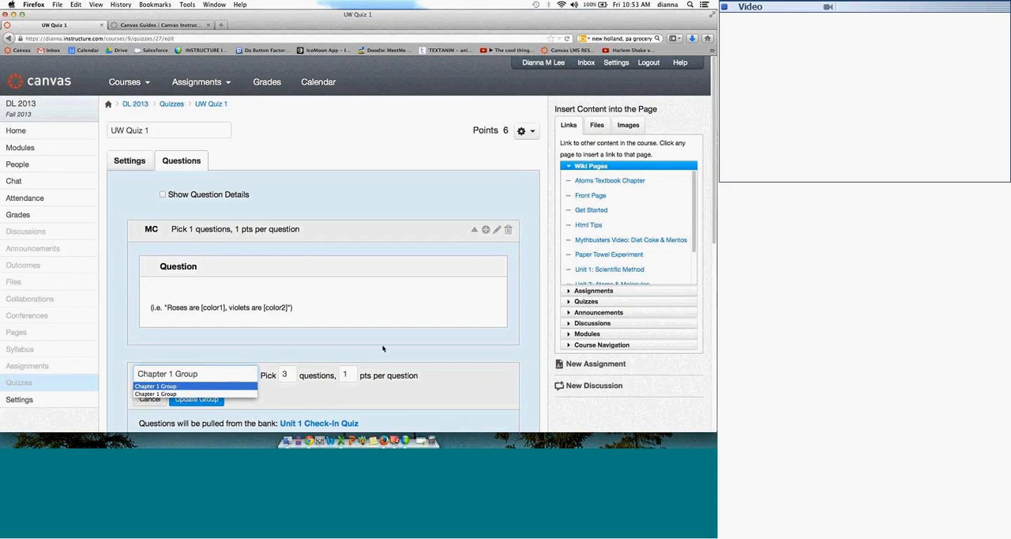
click(353, 337)
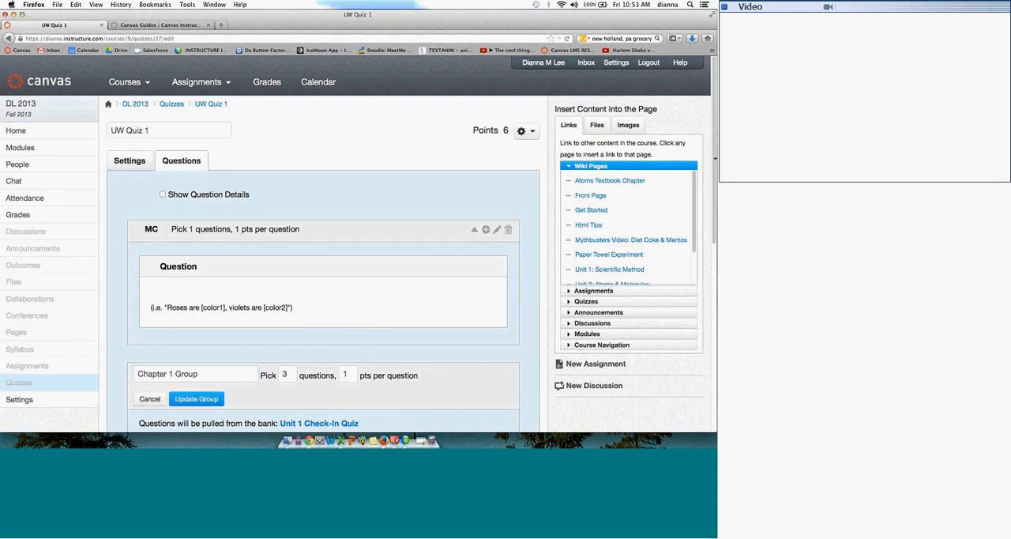
Step: Start a new blank Multiple Choice question at the end of UW Quiz 1 and look over its fields
scroll(713, 198, down, 2)
scroll(712, 198, down, 10)
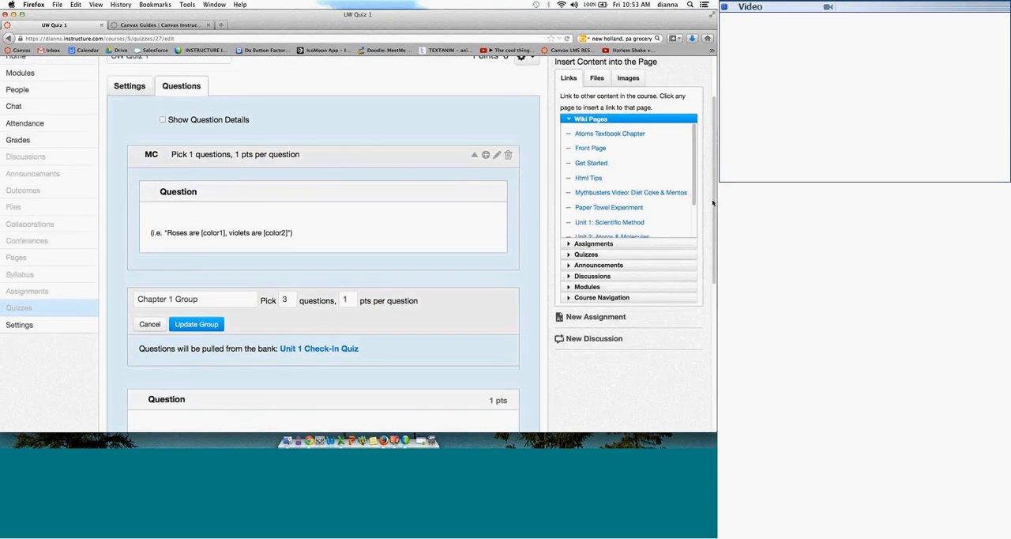
click(219, 316)
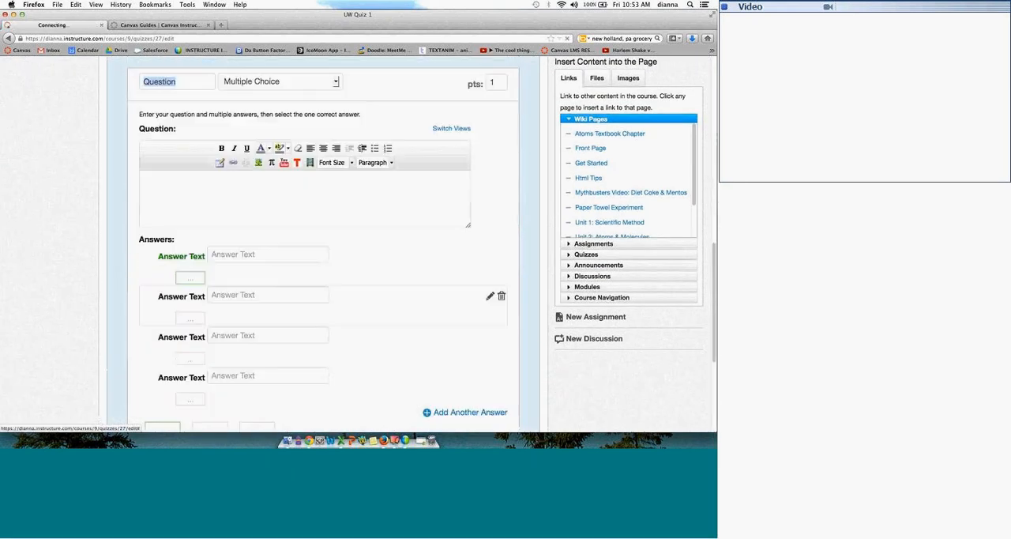
click(224, 203)
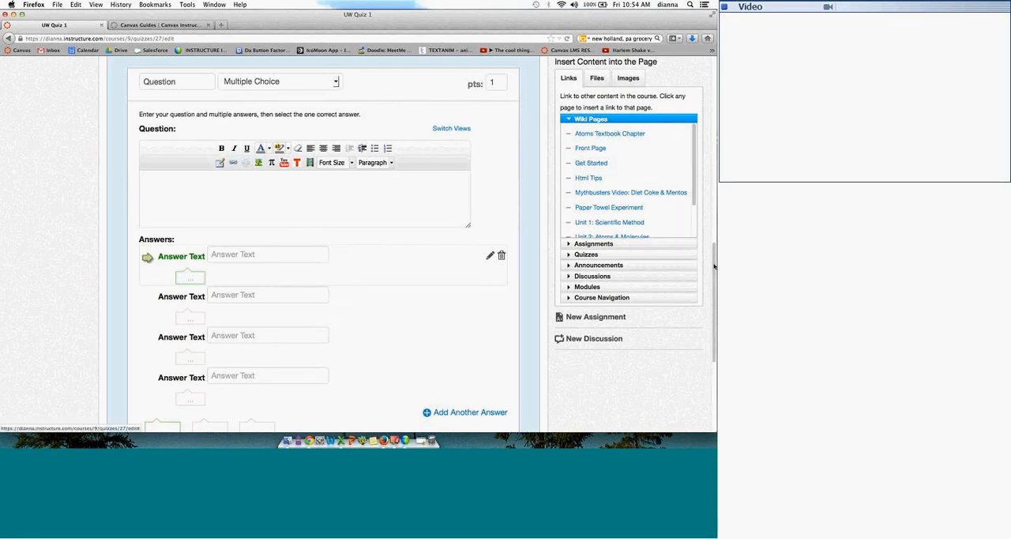
scroll(707, 201, up, 1)
scroll(707, 201, up, 10)
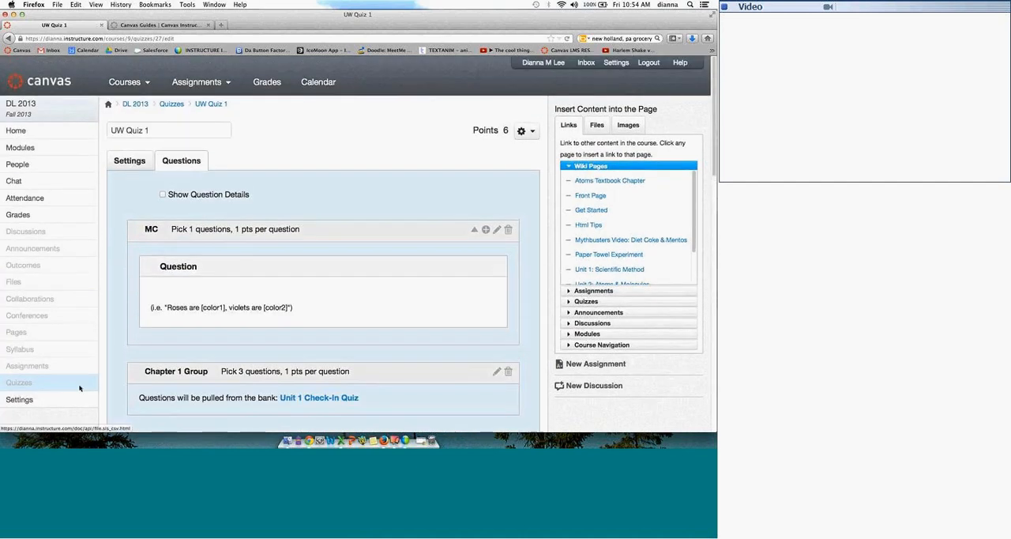
Step: Enter Student View from the course settings, reset the test student, and return to the instructor view
click(28, 400)
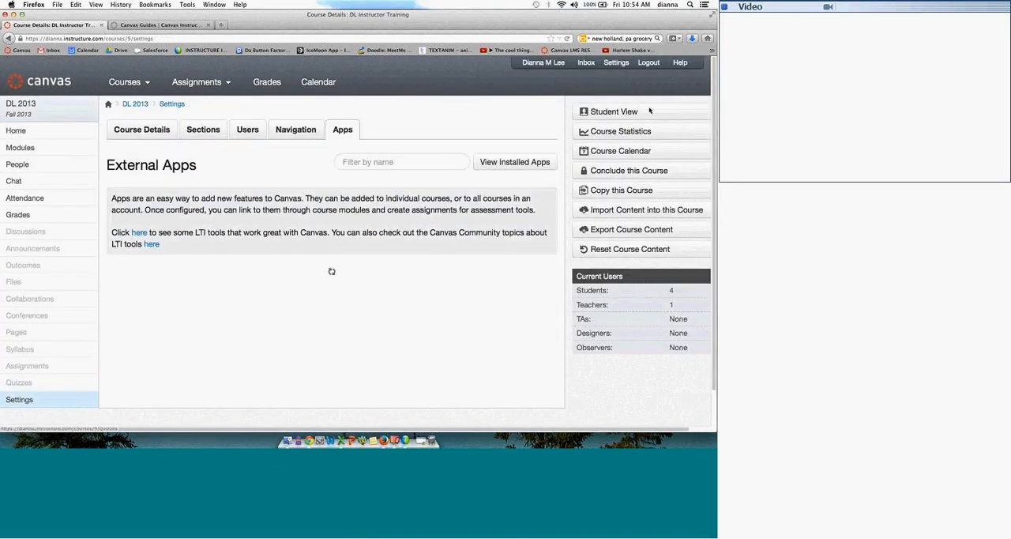
click(635, 111)
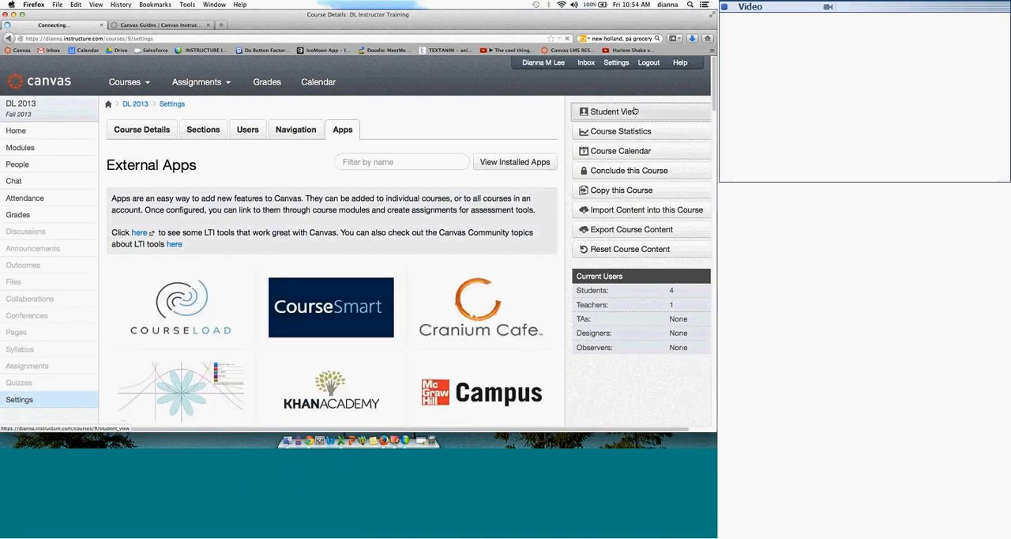
click(586, 418)
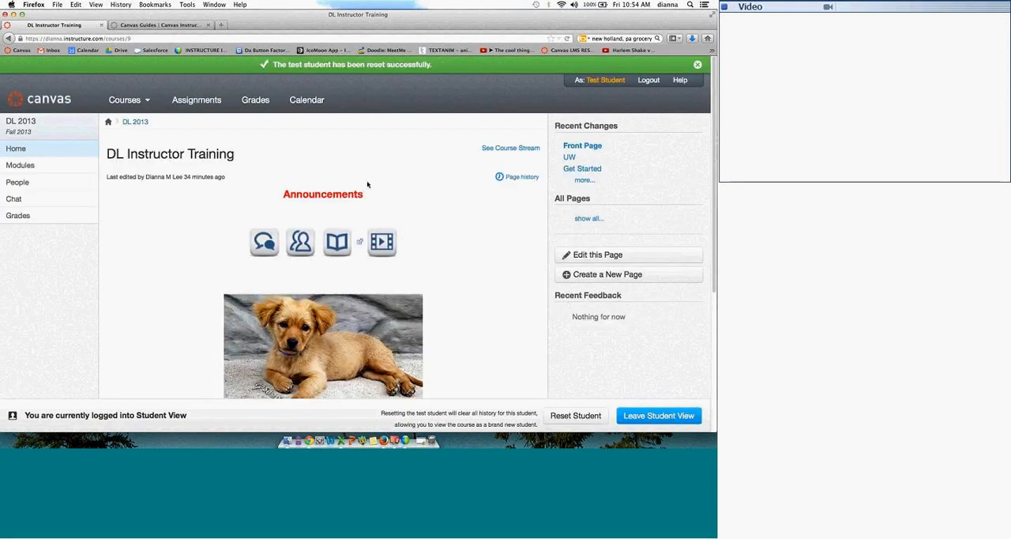
click(649, 420)
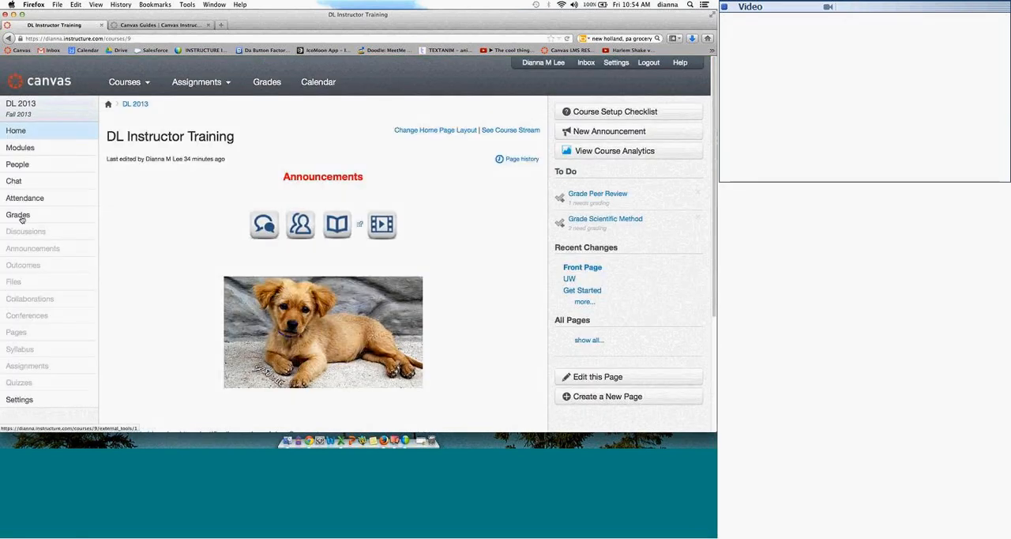
Step: Resume the UW Quiz 1 attempt to look over its question page, and leave it for the course settings
click(21, 382)
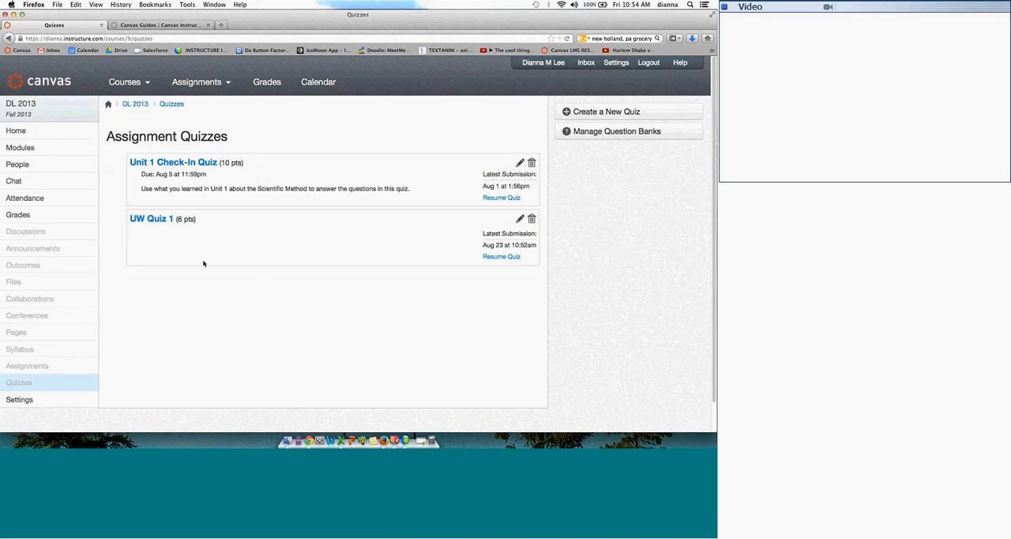
click(151, 219)
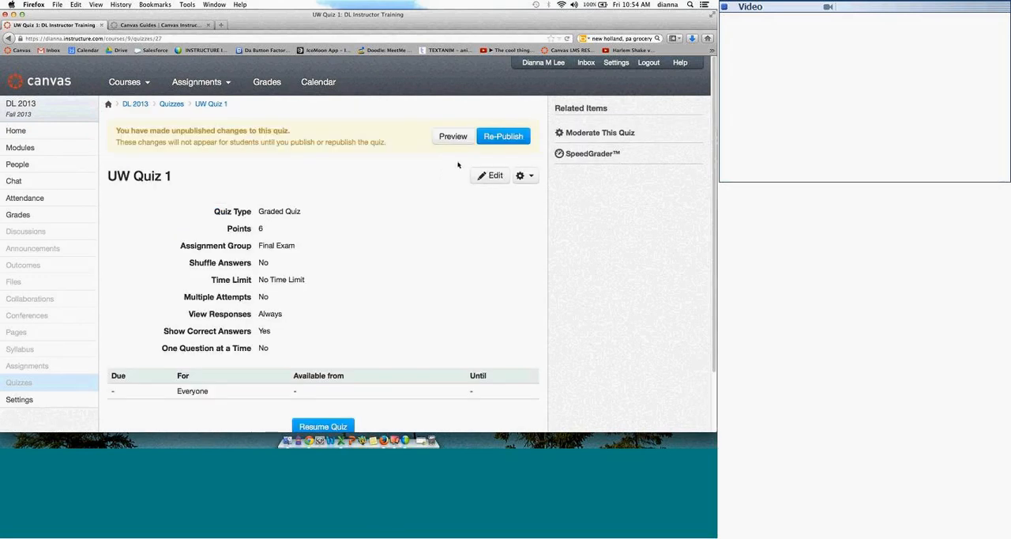
scroll(378, 344, down, 2)
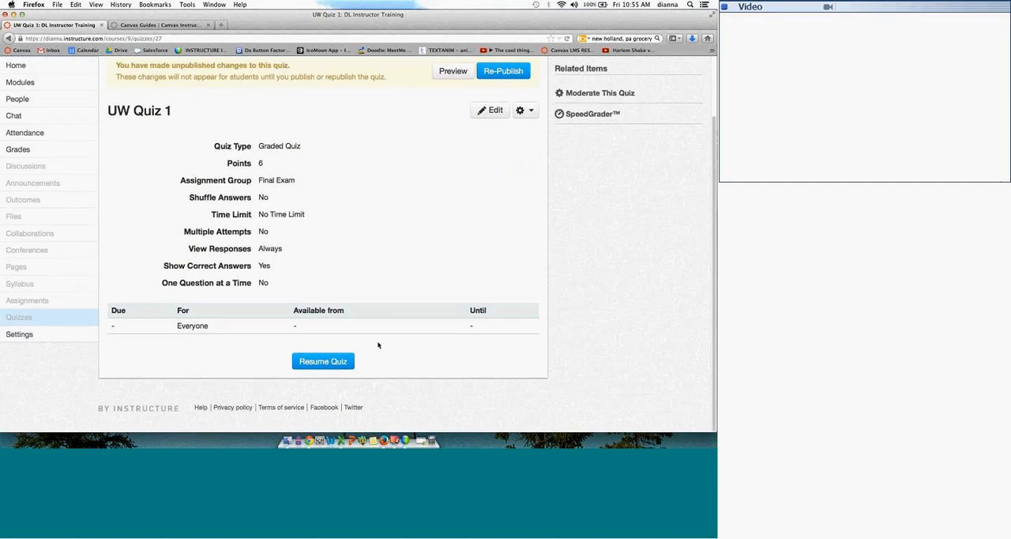
click(333, 359)
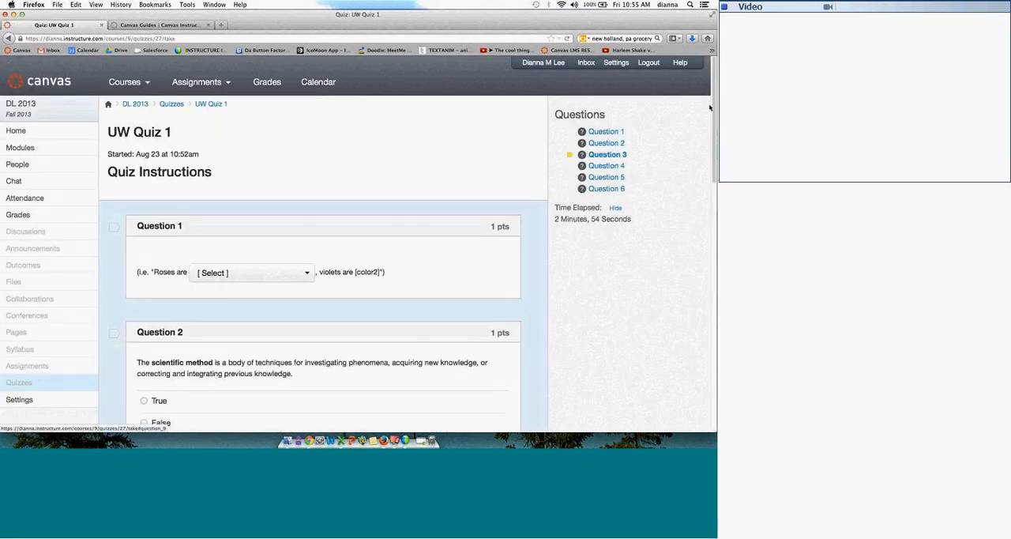
mouse_move(714, 183)
mouse_down()
mouse_move(715, 359)
mouse_move(708, 168)
mouse_up()
scroll(708, 169, up, 10)
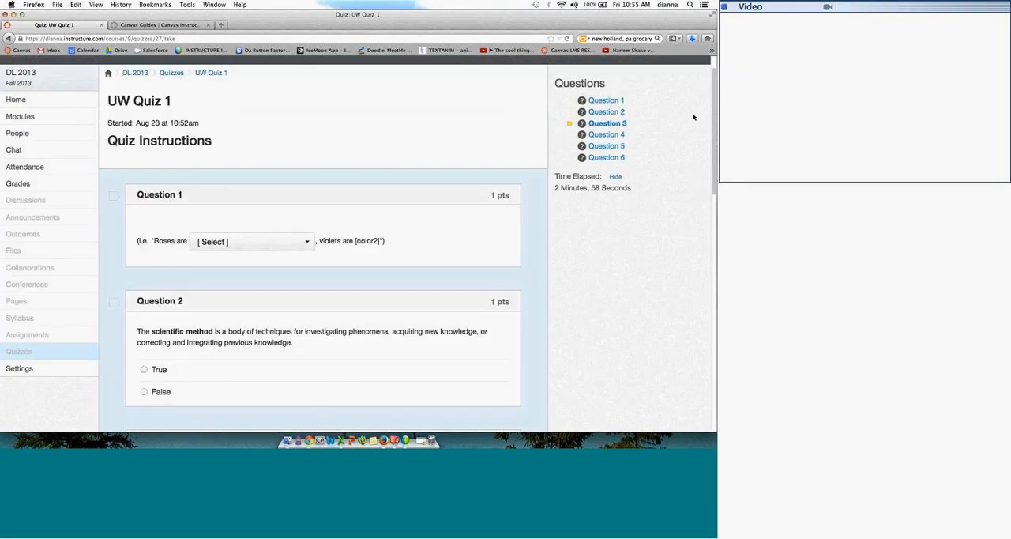
scroll(688, 113, up, 2)
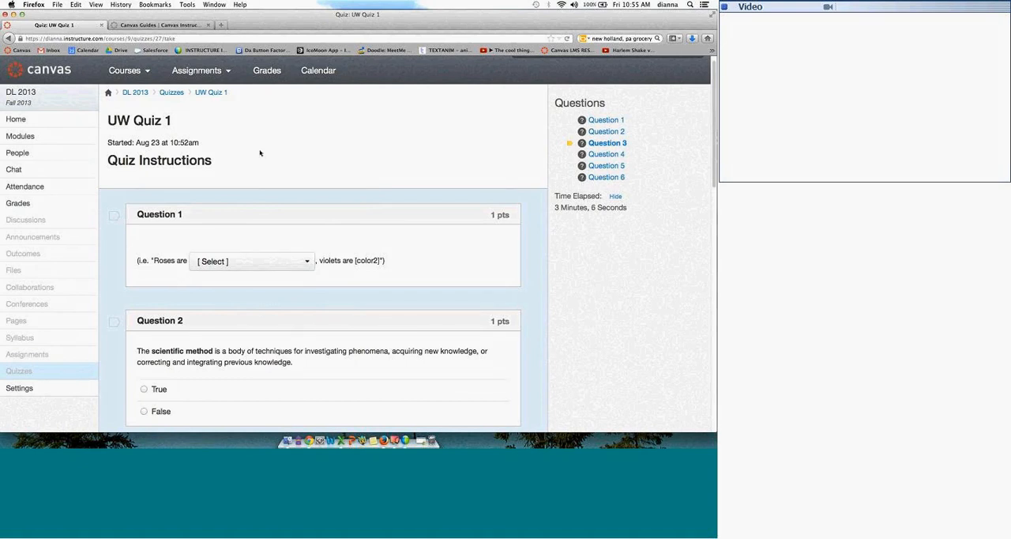
click(38, 387)
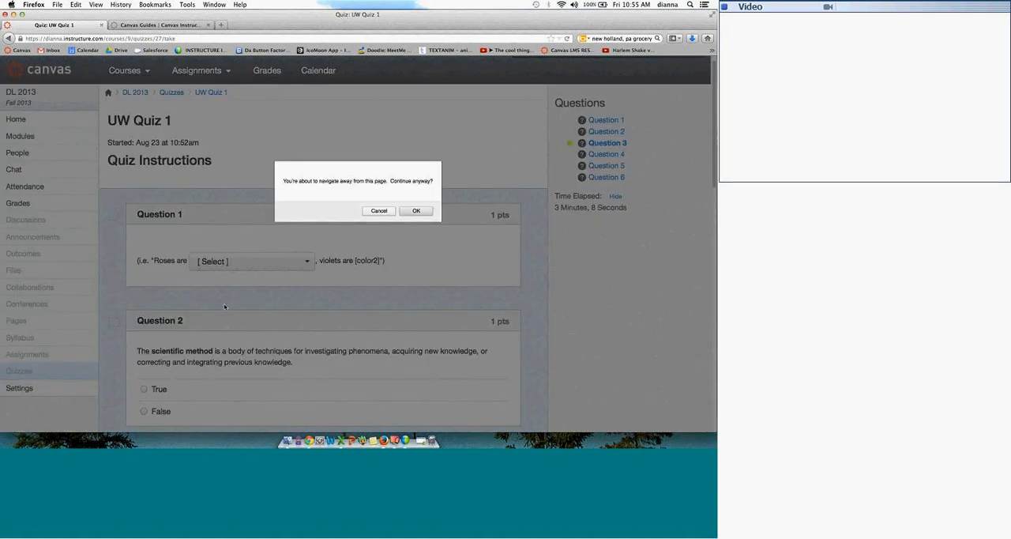
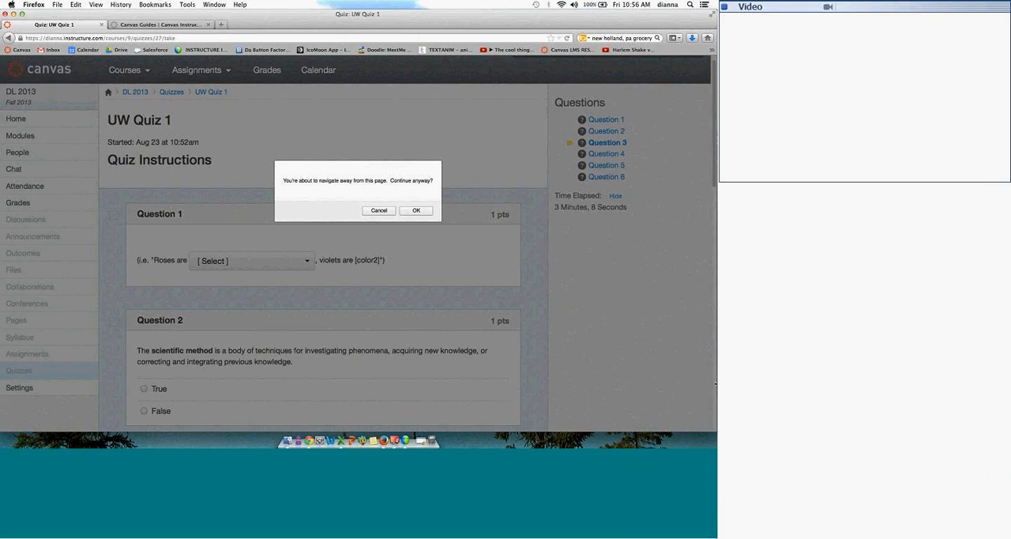
drag(716, 429, 703, 430)
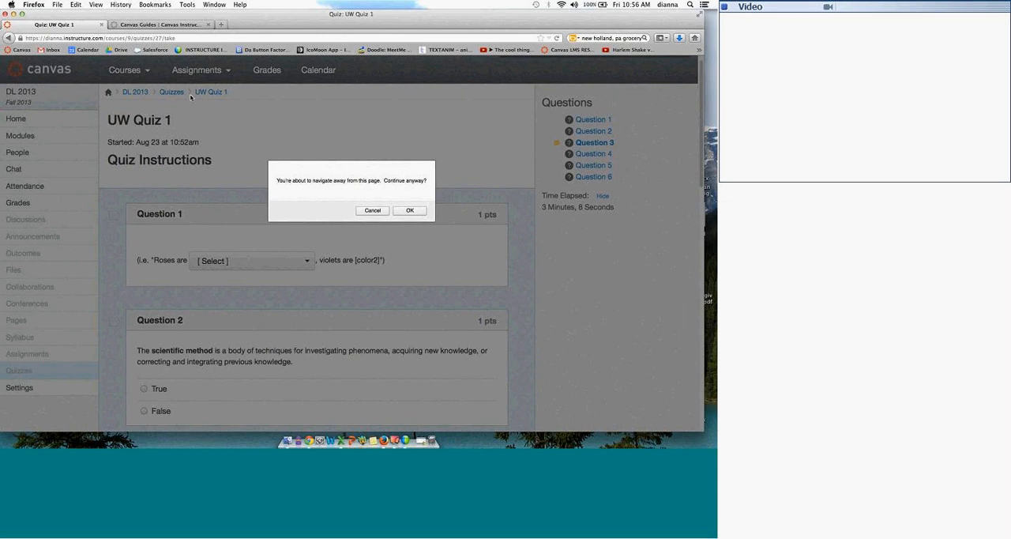
click(156, 25)
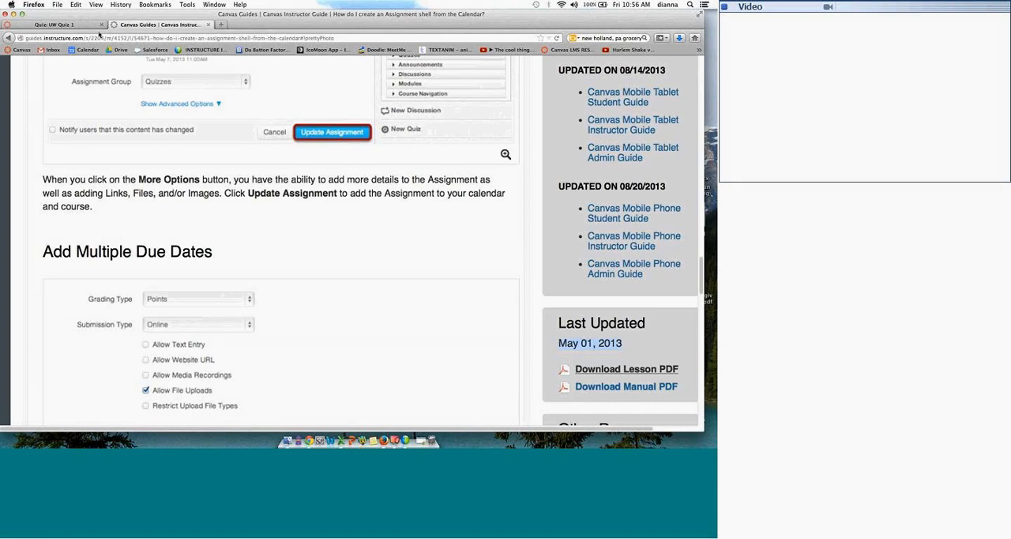
click(94, 26)
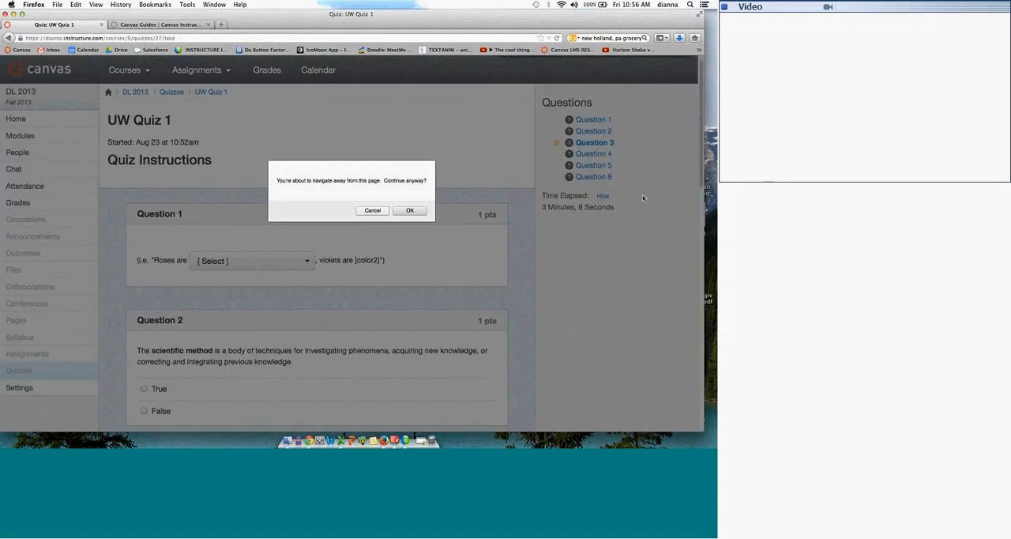
mouse_move(243, 14)
mouse_down()
mouse_move(253, 16)
mouse_move(238, 16)
mouse_up()
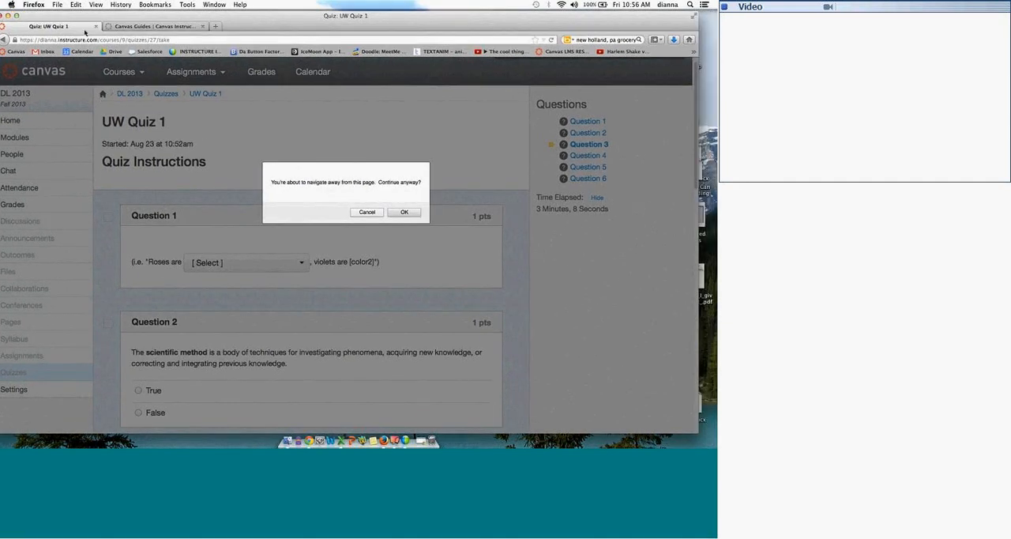
click(146, 27)
click(92, 28)
Step: Close the browser page holding the stuck UW Quiz 1 attempt and confirm leaving it
click(96, 27)
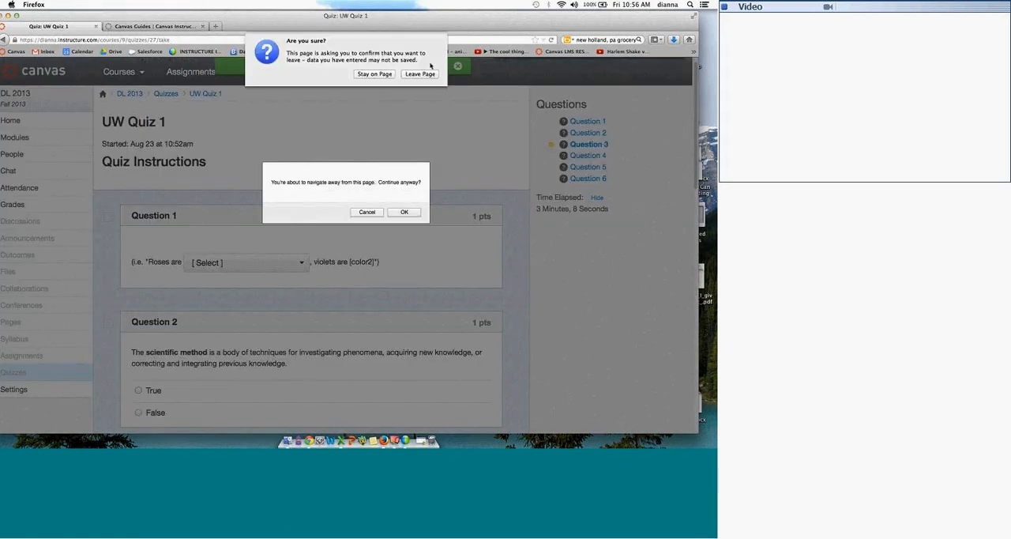
click(406, 74)
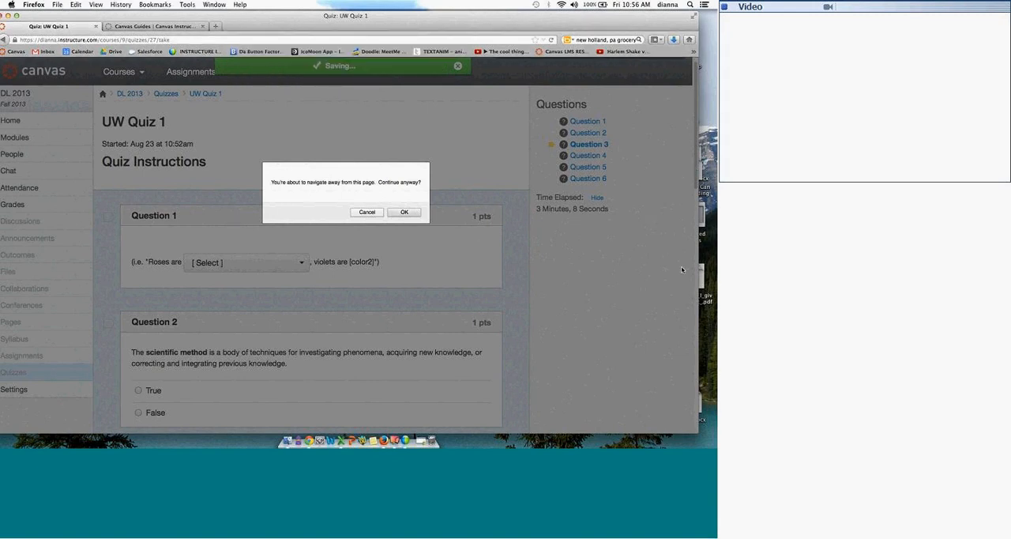
click(95, 26)
click(413, 73)
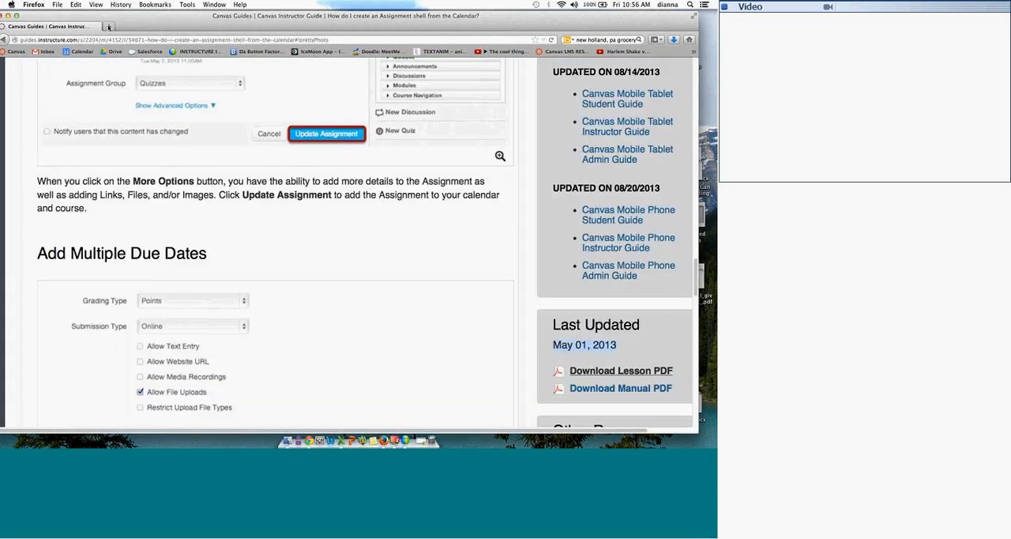
Step: Try to log in to the bookmarked Canvas training site in a new browser tab with a saved username and password
click(109, 27)
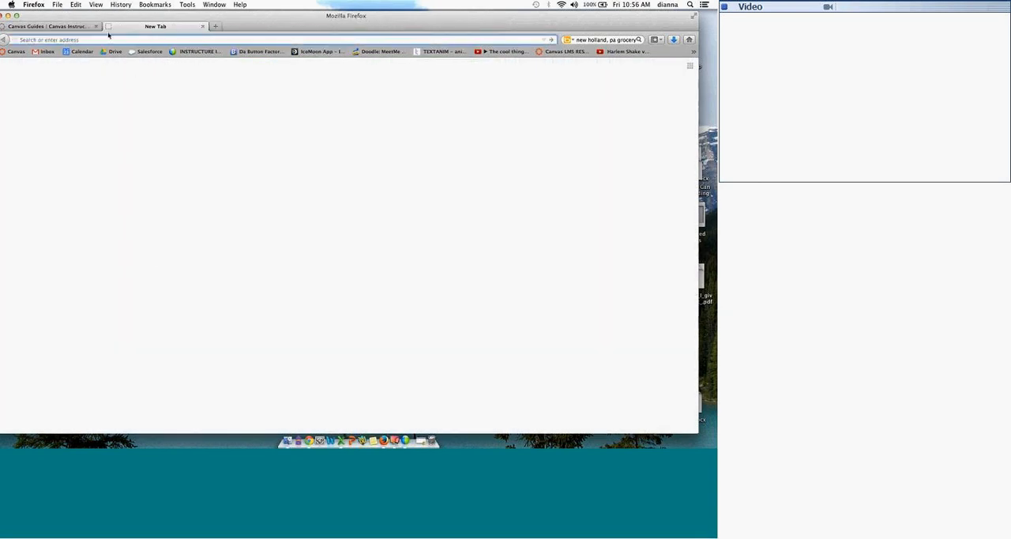
click(16, 51)
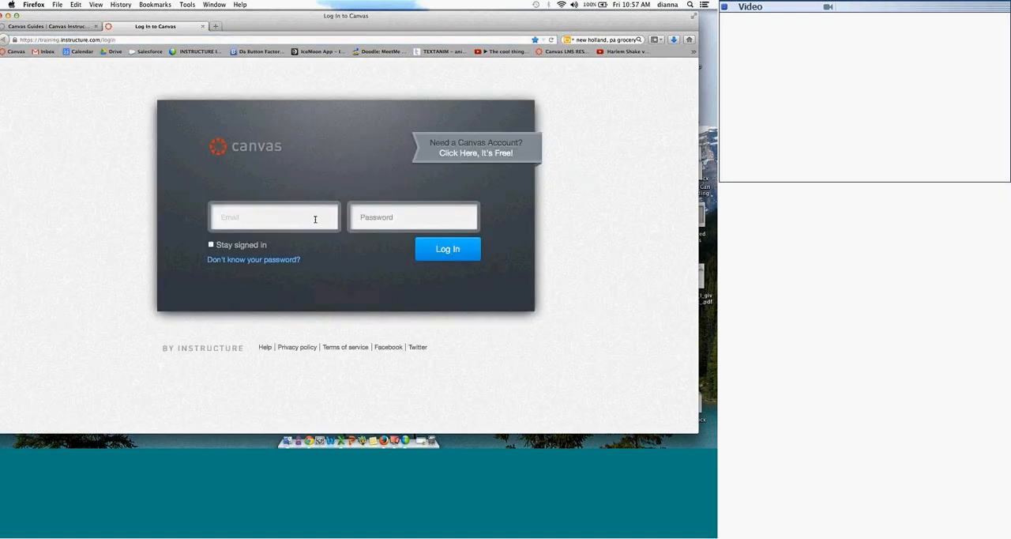
click(304, 216)
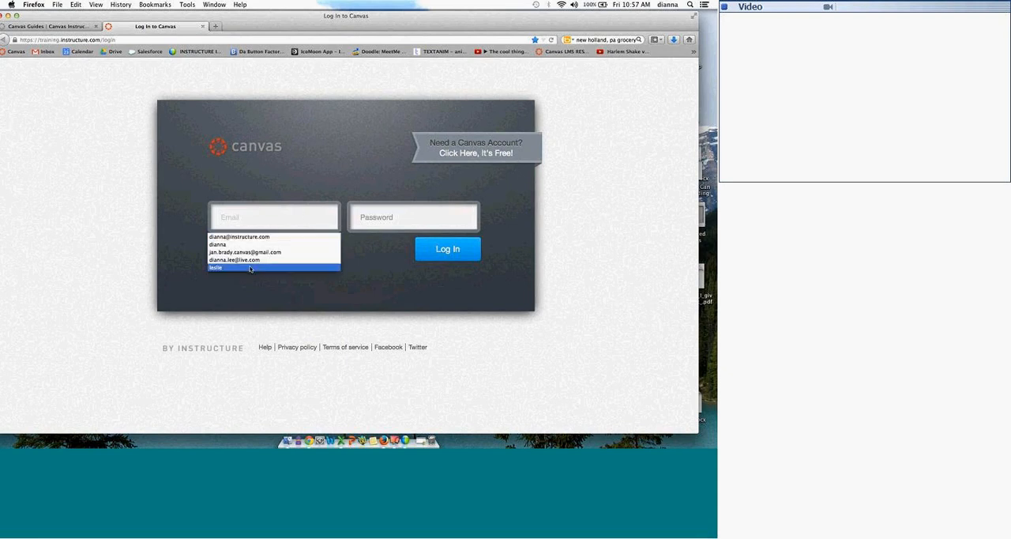
click(316, 267)
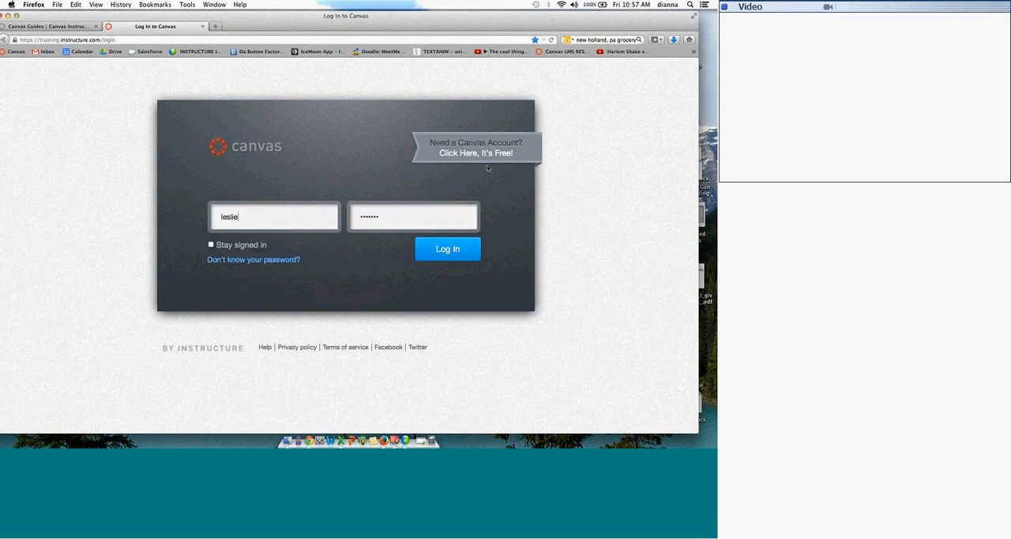
click(447, 250)
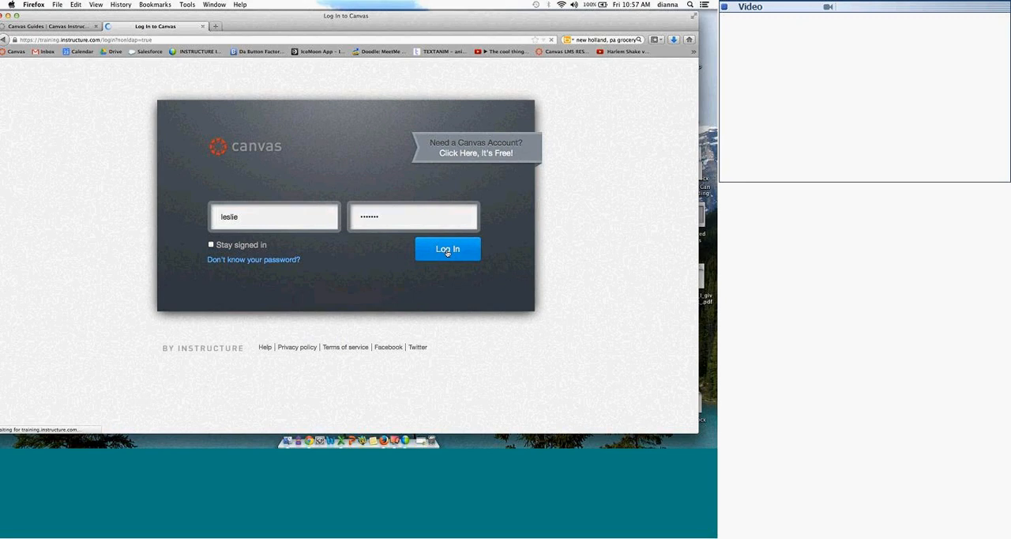
Step: Go to the instructor's own instructure.com Canvas site and open the Discussions page of the DL 2013 course
drag(104, 35, 103, 37)
click(100, 40)
text(dianna.instructure.com/)
key(Return)
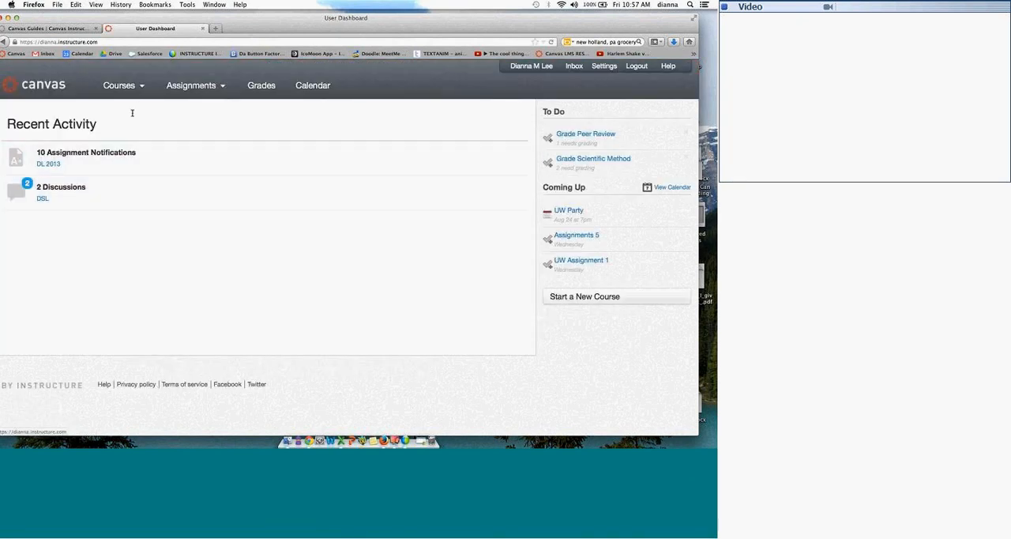
mouse_move(134, 91)
click(133, 125)
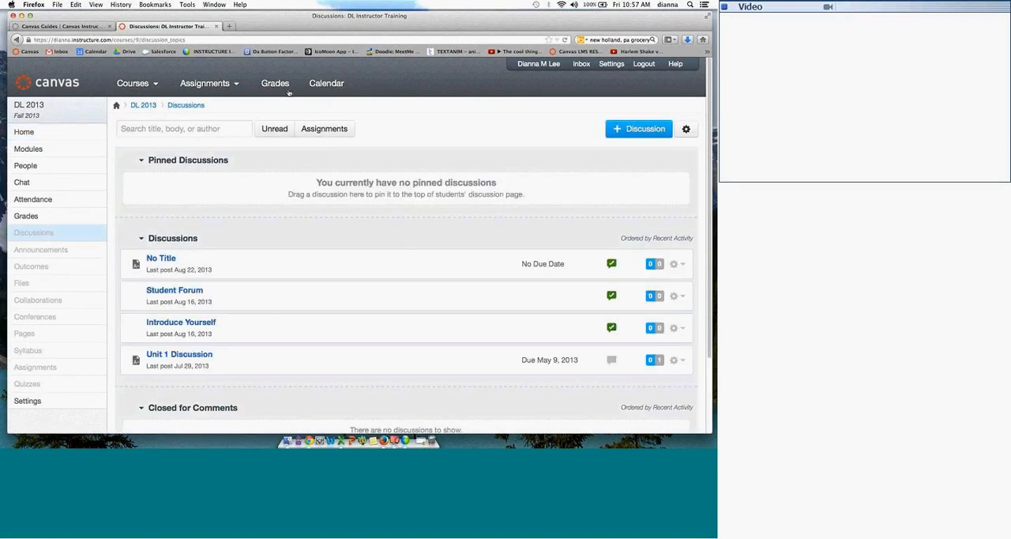
Step: Start a new discussion and look over its topic title, message body and the option requiring users to post before seeing replies
click(630, 129)
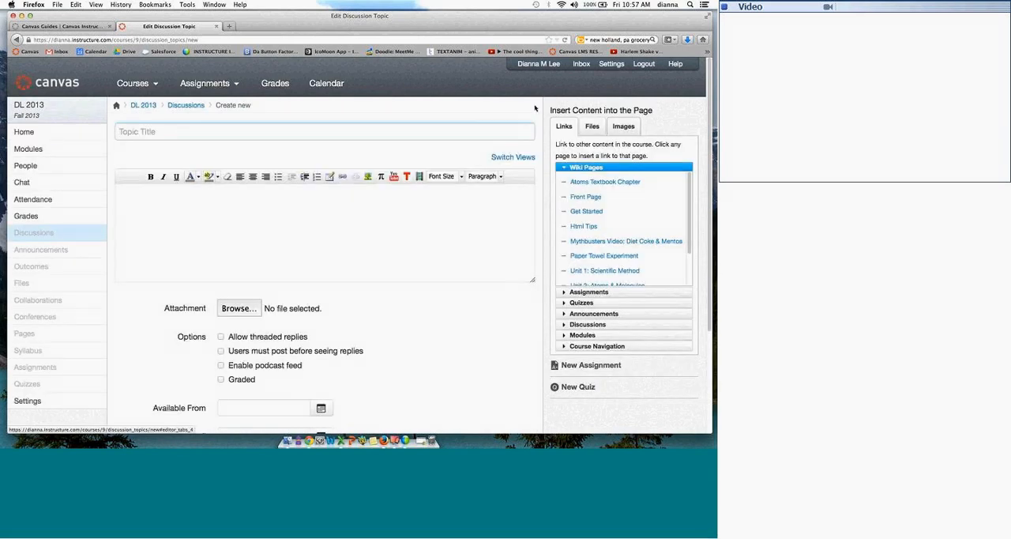
click(275, 126)
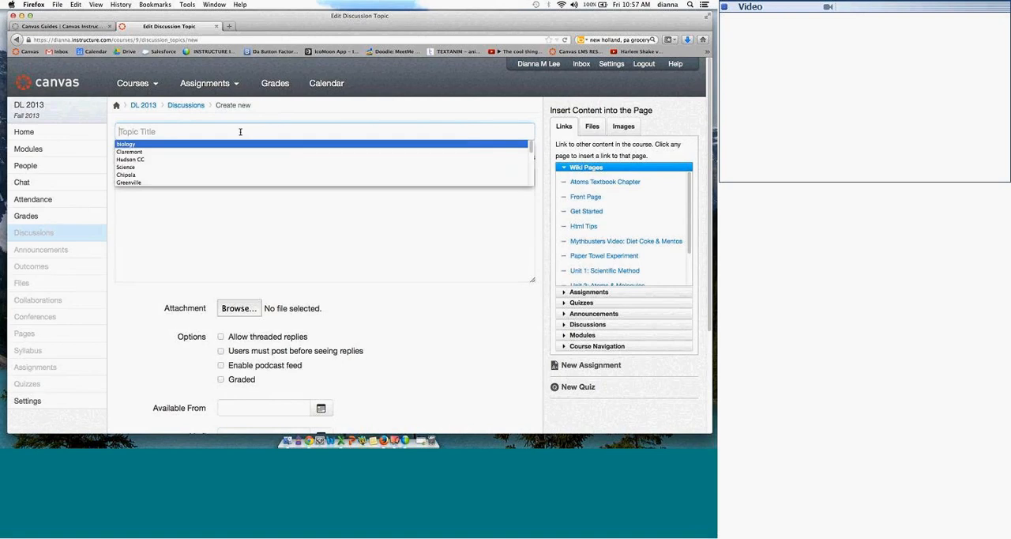
click(235, 210)
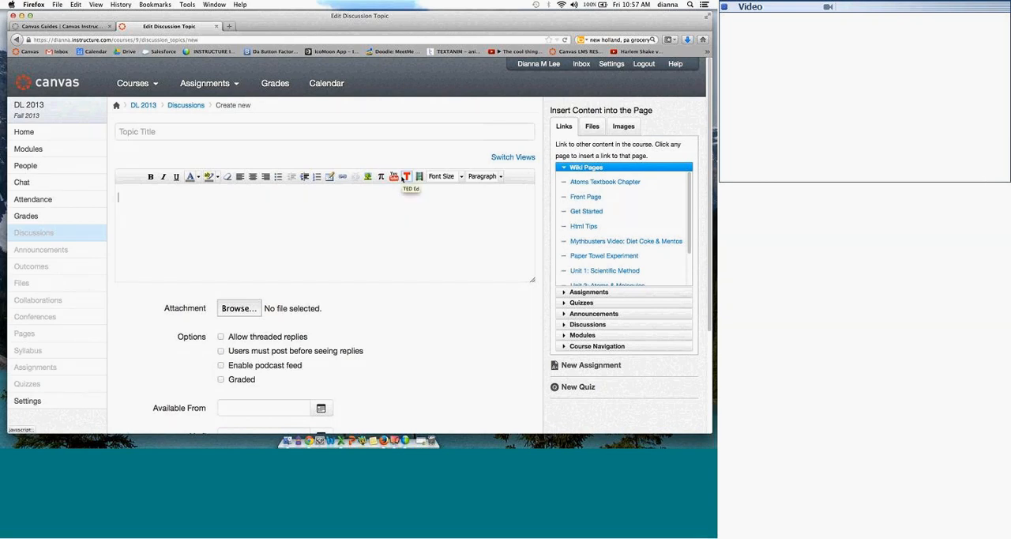
drag(239, 353, 360, 357)
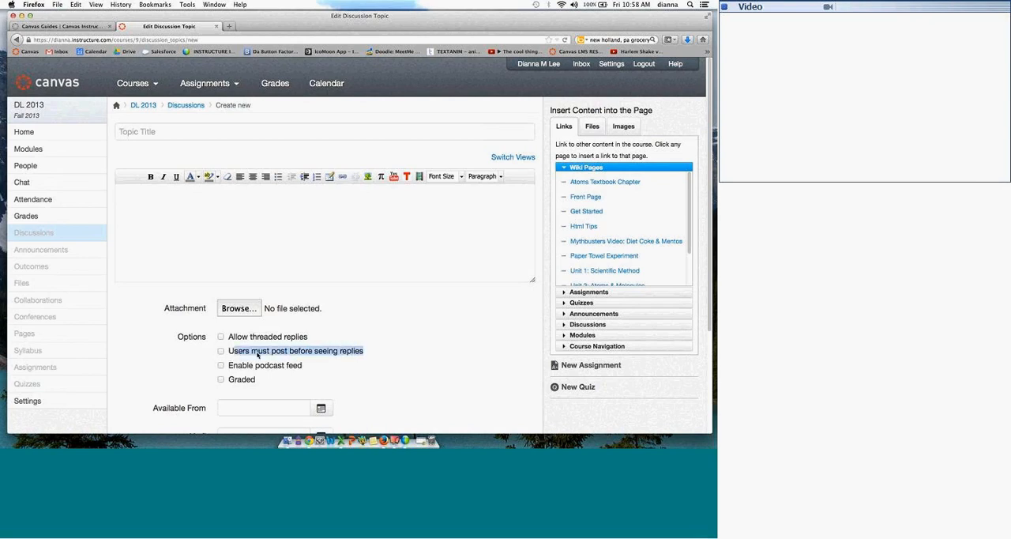
click(222, 351)
click(221, 350)
Step: Make the new discussion graded and place it in the Discussions assignment group
click(221, 380)
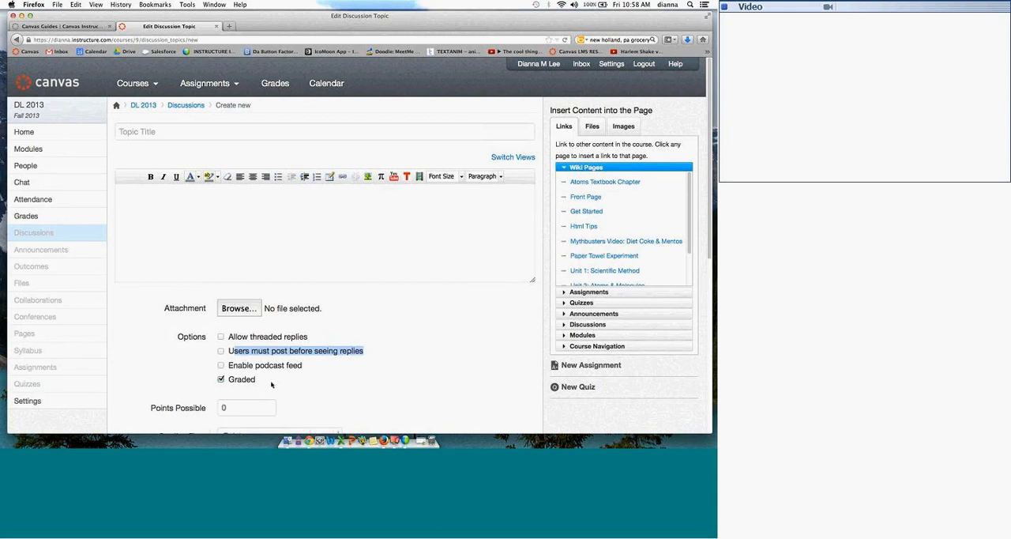
scroll(709, 208, down, 1)
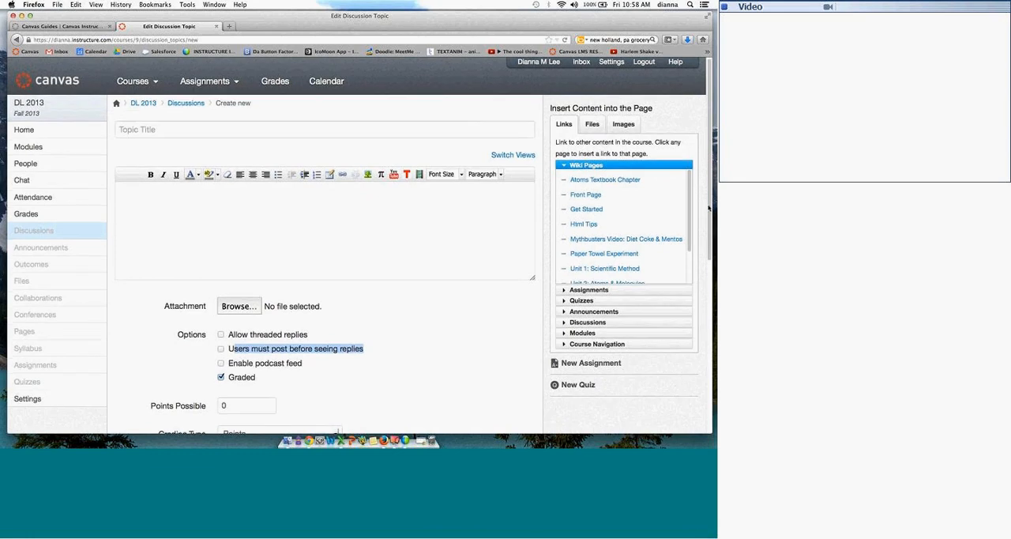
scroll(708, 208, down, 8)
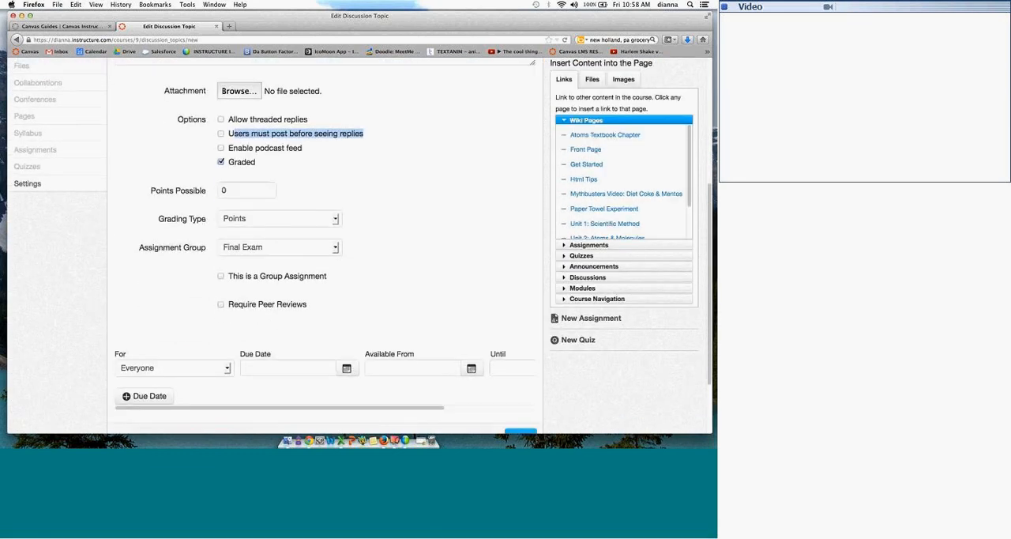
drag(167, 218, 287, 215)
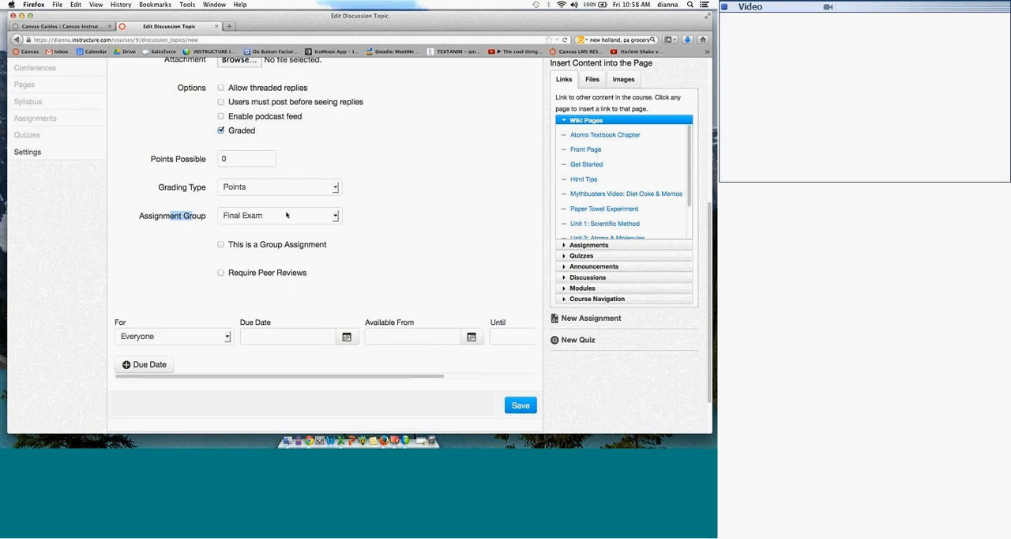
click(261, 215)
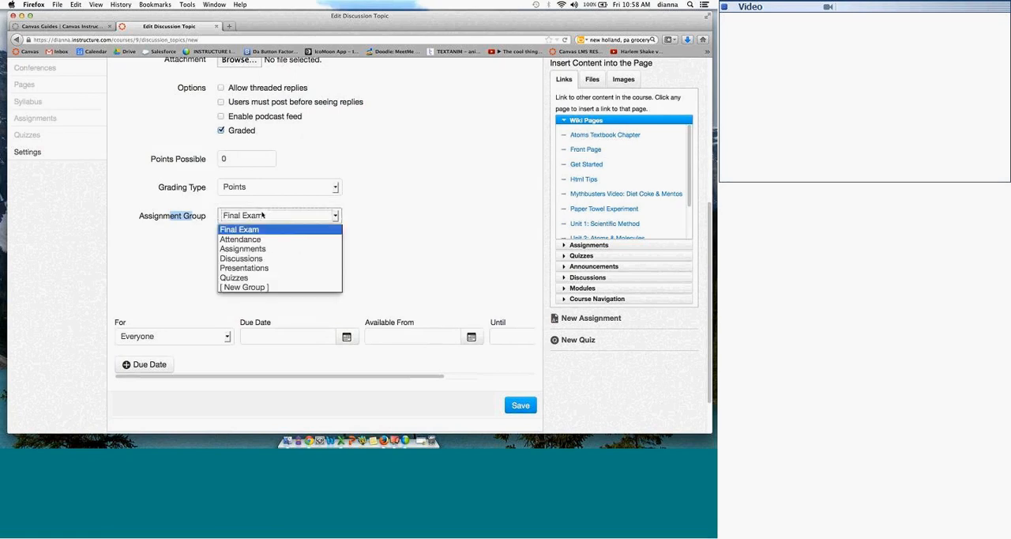
click(261, 259)
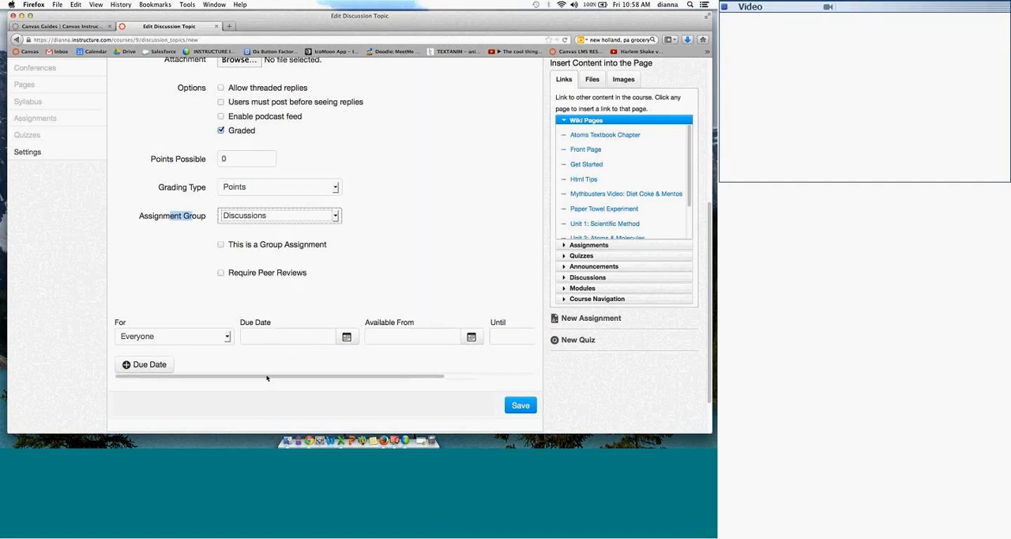
Step: Keep the discussion assigned to Everyone, look over its due and availability date fields, and save it untitled
click(227, 337)
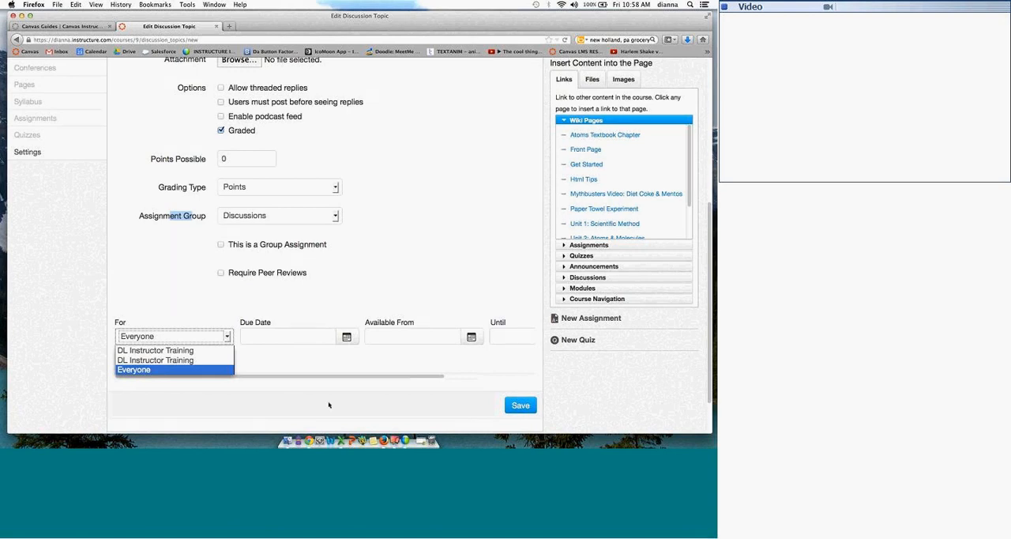
click(351, 369)
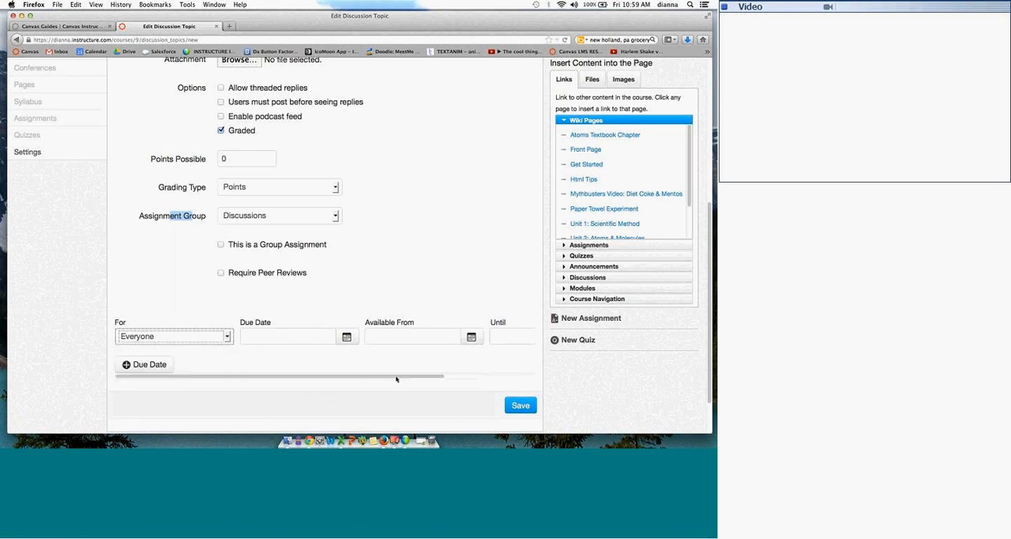
scroll(396, 379, right, 3)
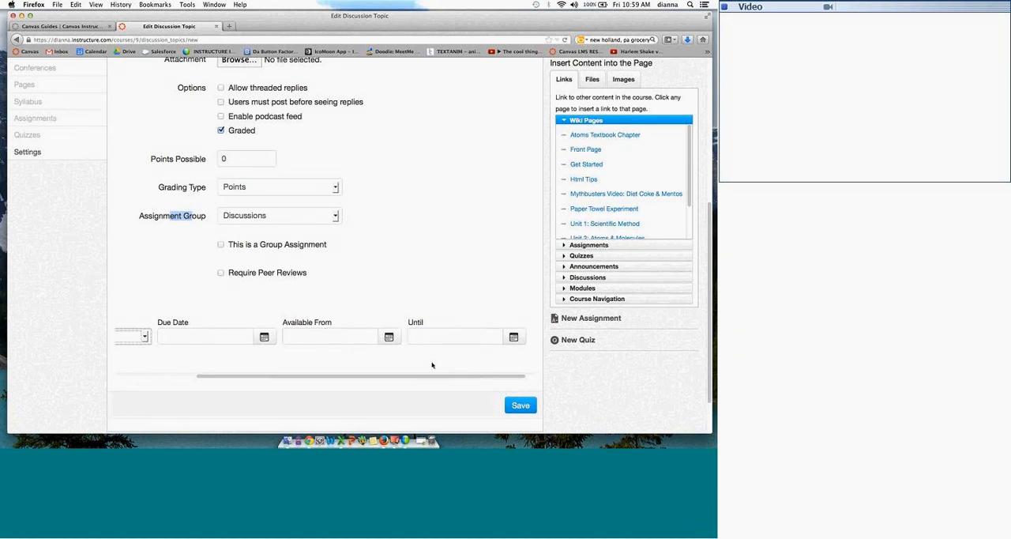
click(515, 408)
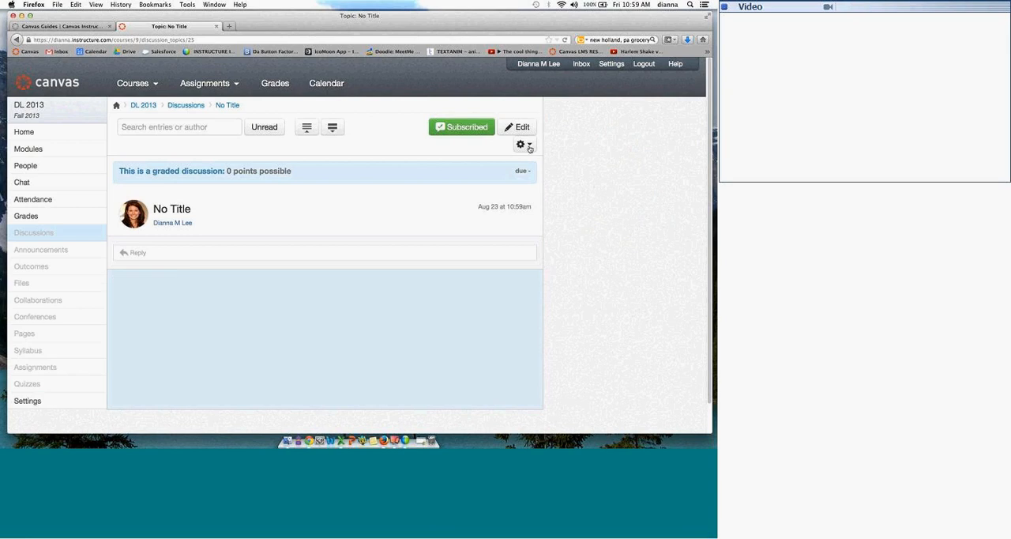
Step: Unsubscribe from the saved discussion's comment notifications and show its management options
click(478, 127)
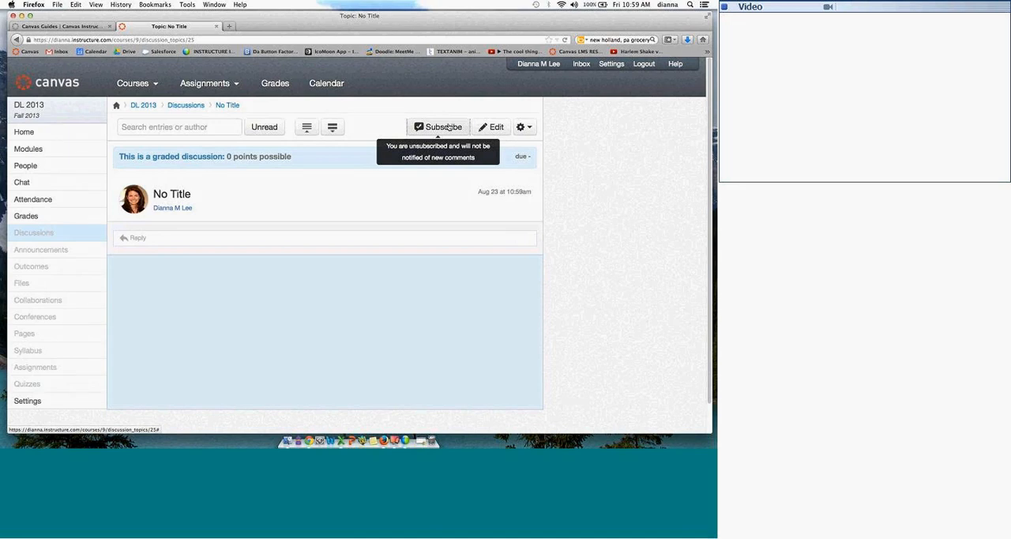
click(526, 128)
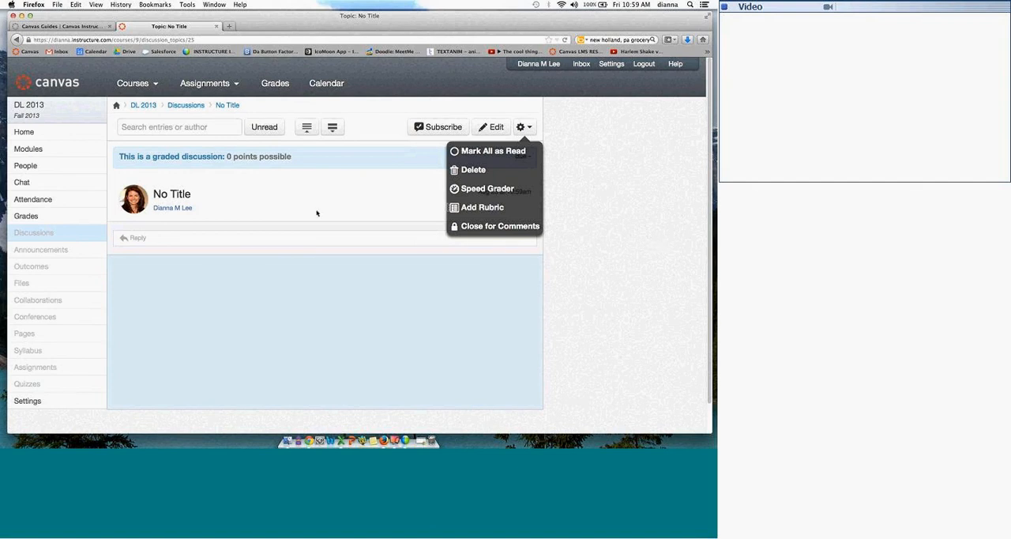
Step: Open UW Quiz 1 from the course's quizzes, look over its management options, and display its questions for editing
click(29, 367)
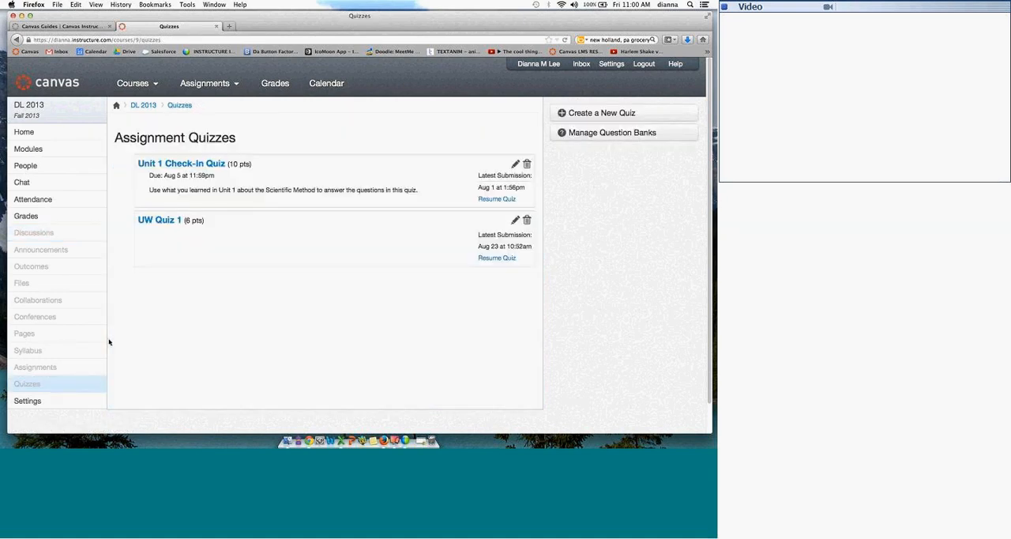
click(159, 224)
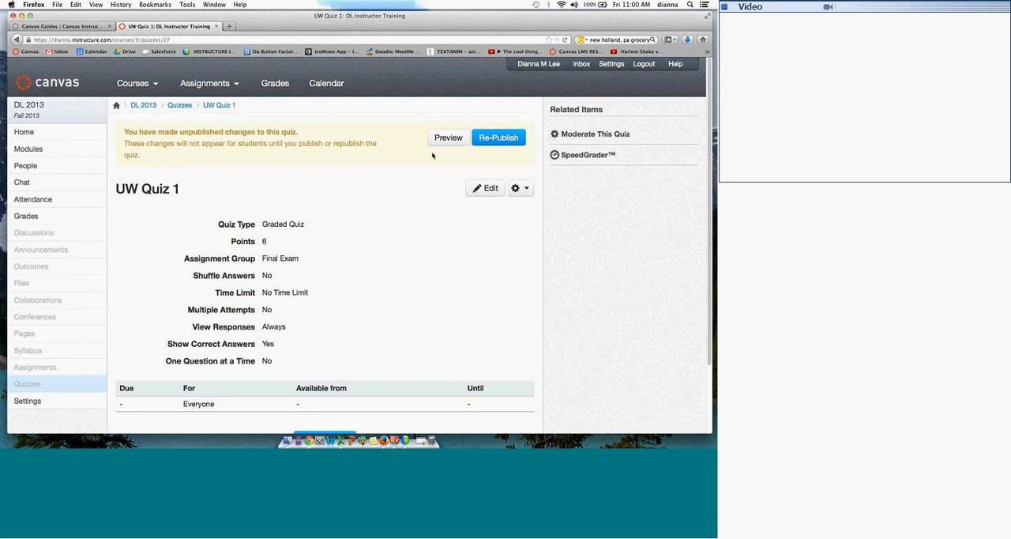
click(525, 190)
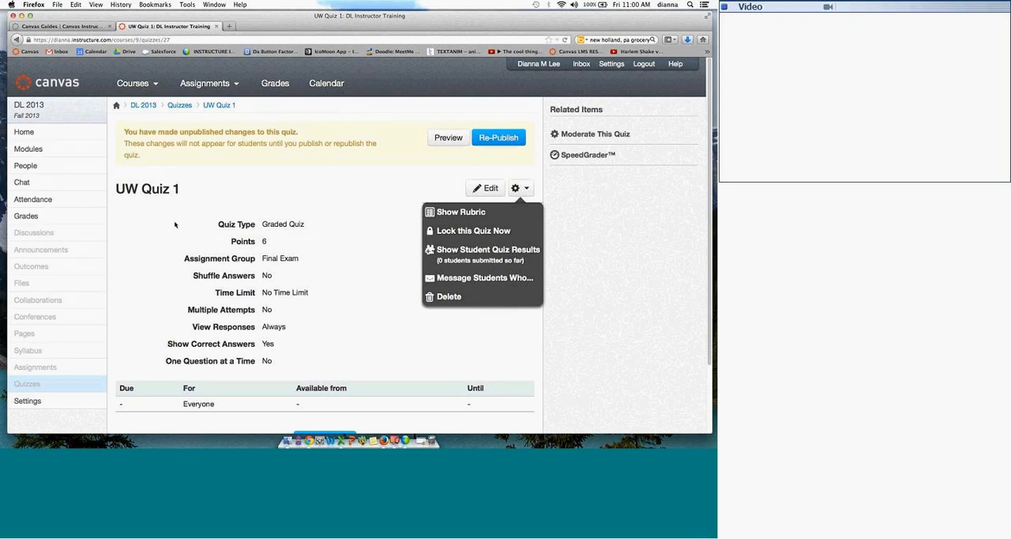
click(485, 188)
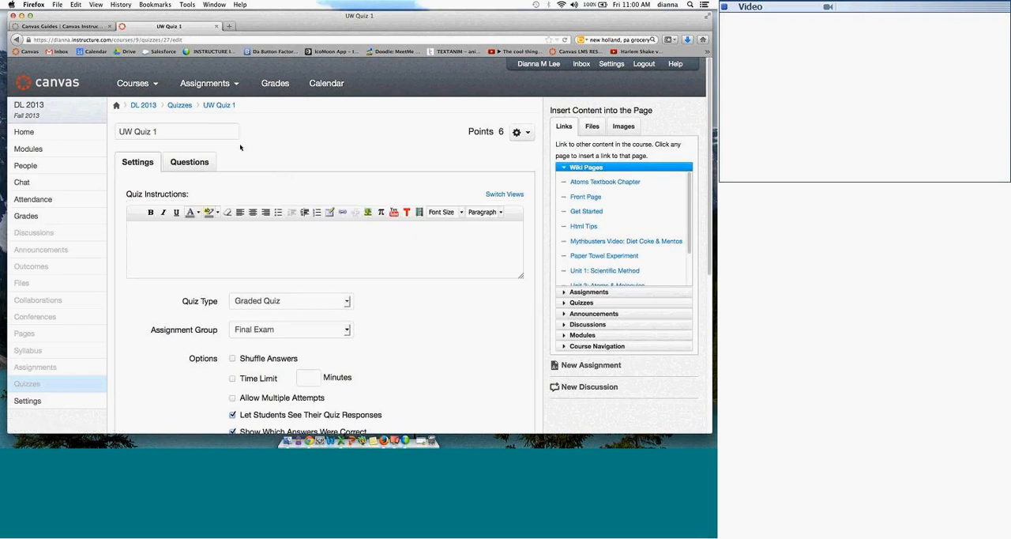
click(185, 163)
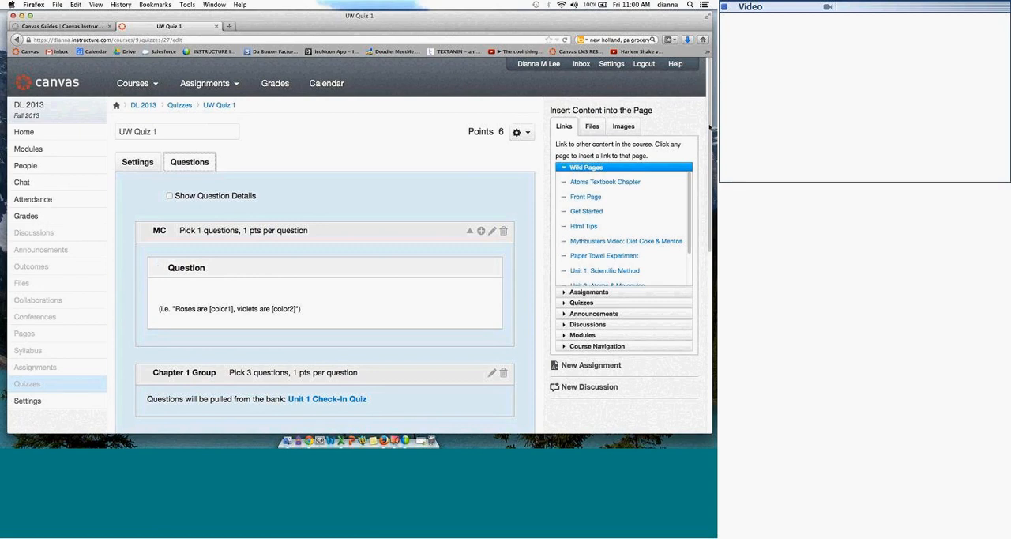
Step: Look over UW Quiz 1's questions and the new question group options, and save and republish the quiz
scroll(709, 127, down, 2)
scroll(709, 189, down, 10)
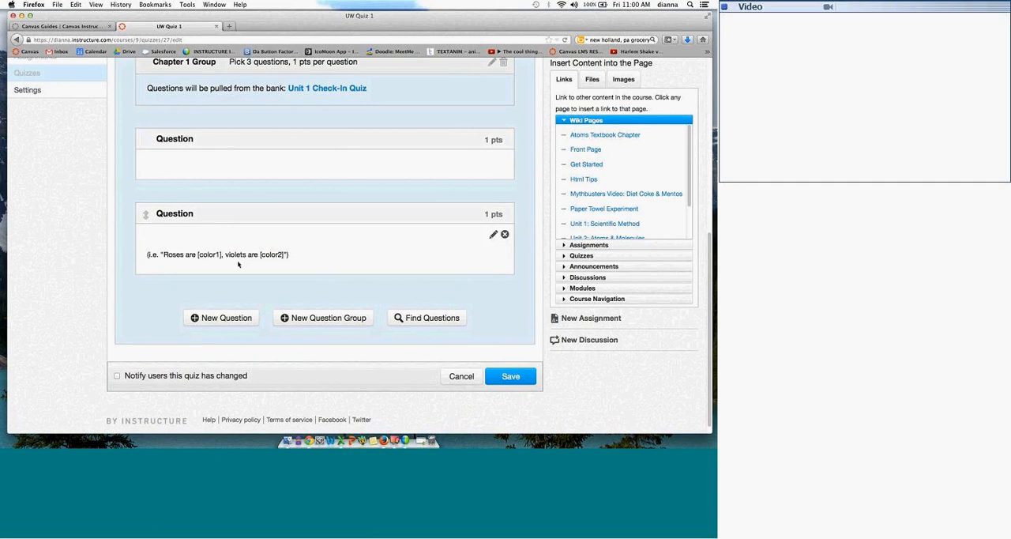
click(308, 318)
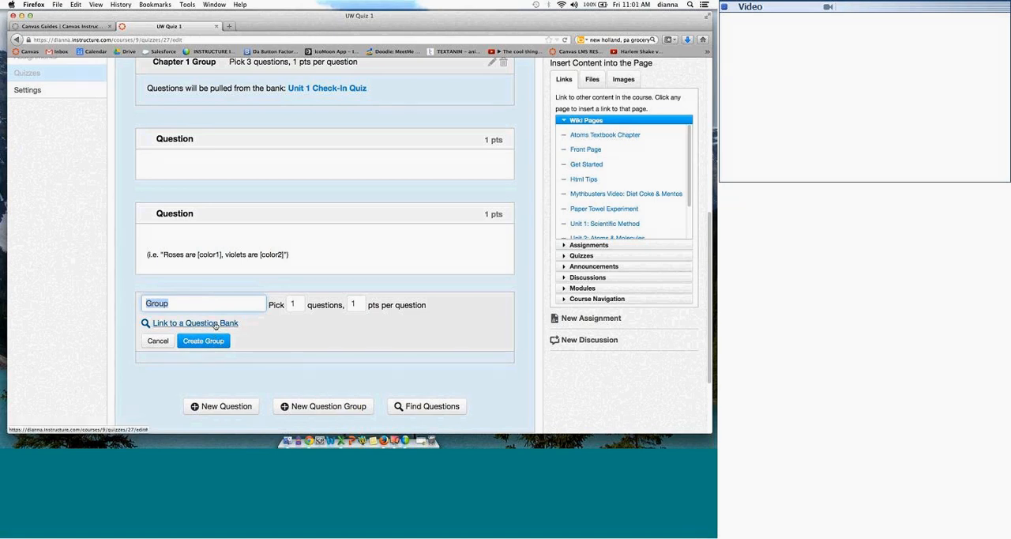
click(157, 340)
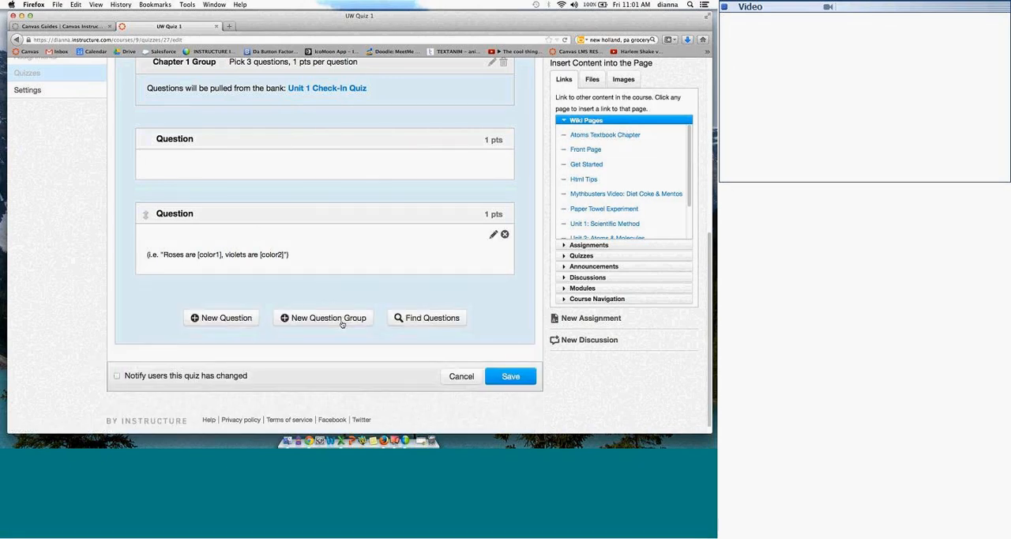
click(514, 376)
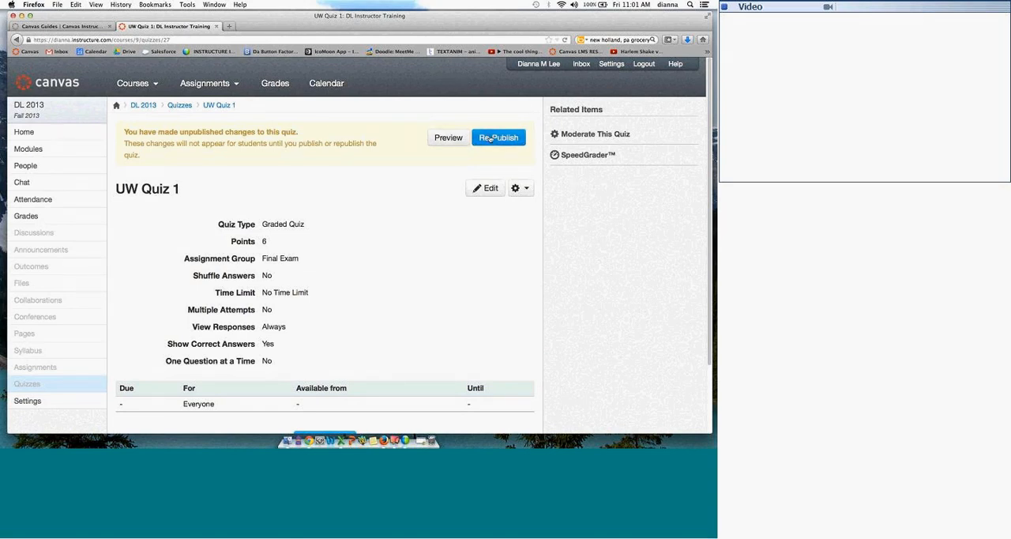
click(500, 139)
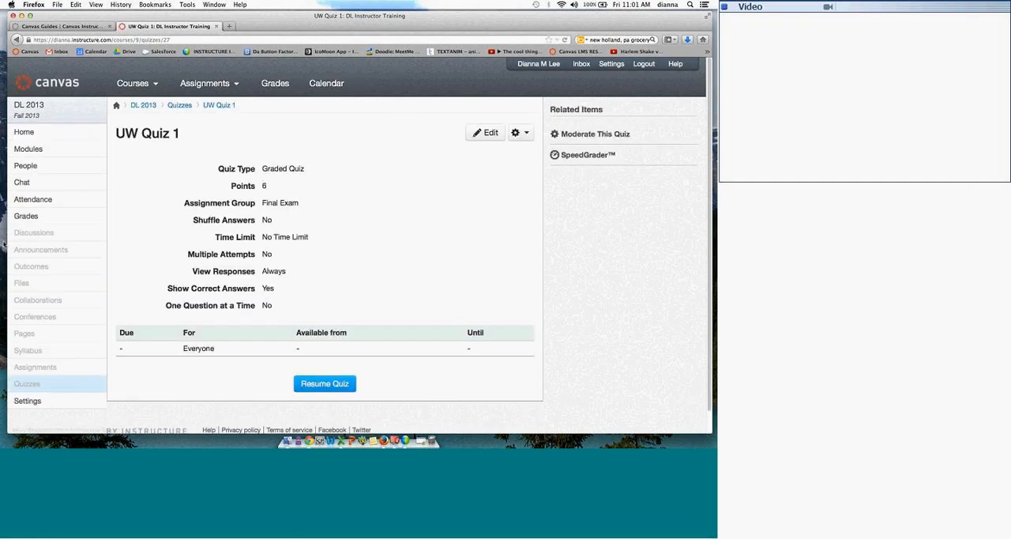
Step: Open the course's people roster and display its user groups
click(37, 172)
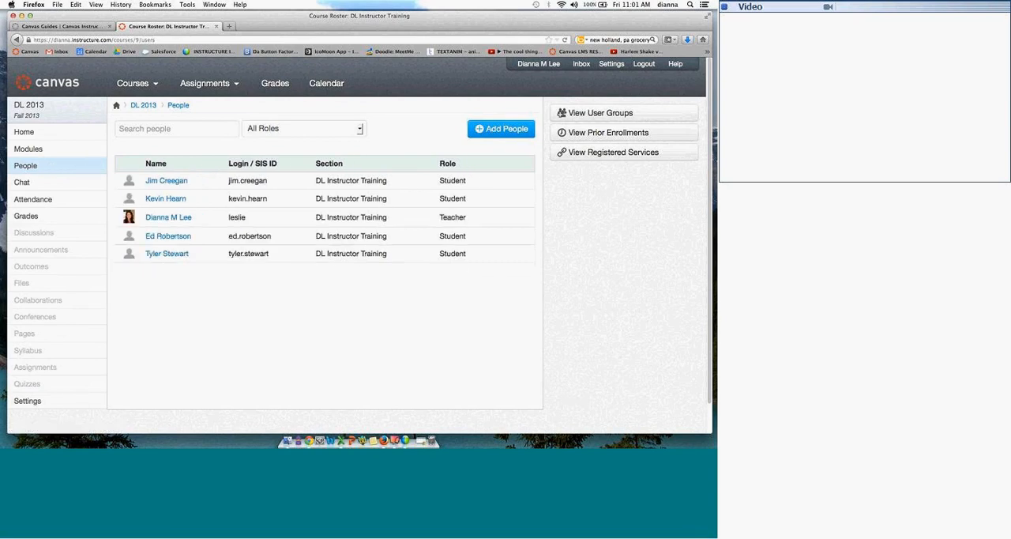
click(586, 114)
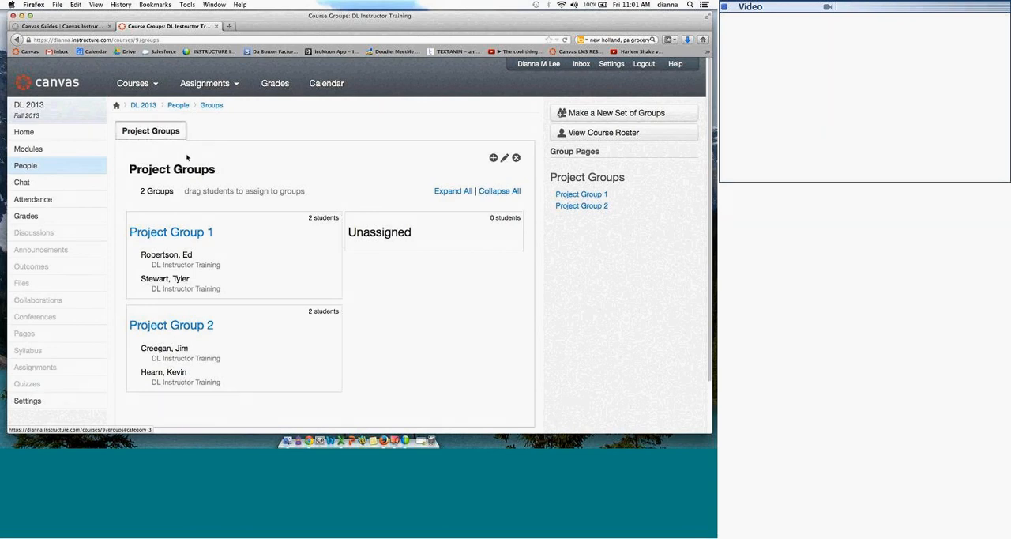
Step: Add a third group to Project Groups with the default name and reassign two students among the groups by way of Unassigned
click(493, 158)
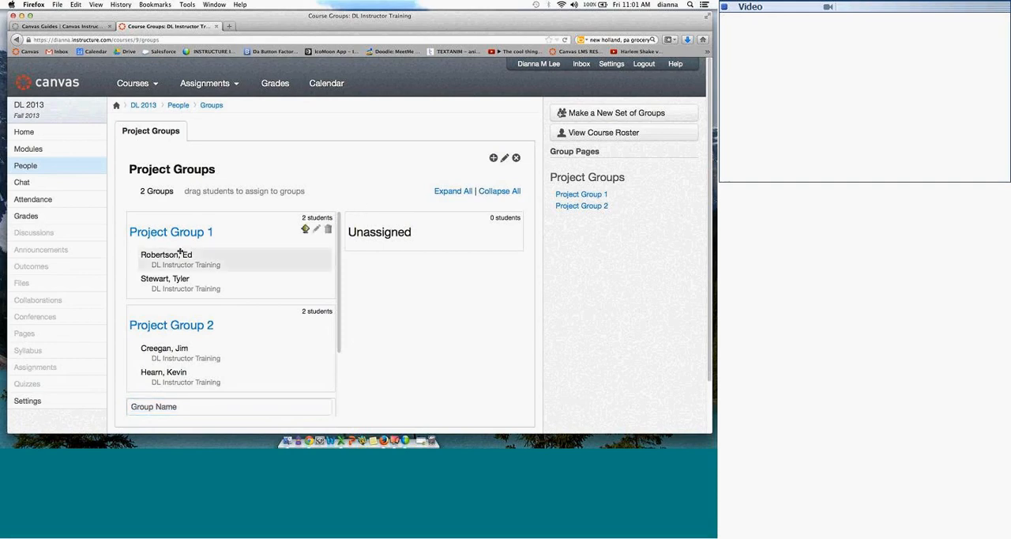
drag(279, 260, 367, 240)
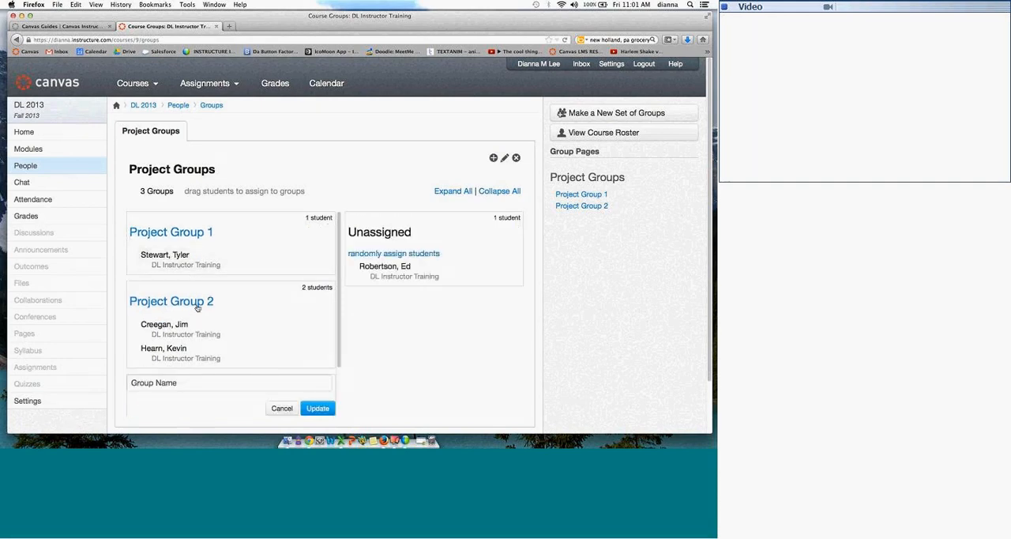
drag(203, 321, 290, 299)
drag(374, 266, 128, 390)
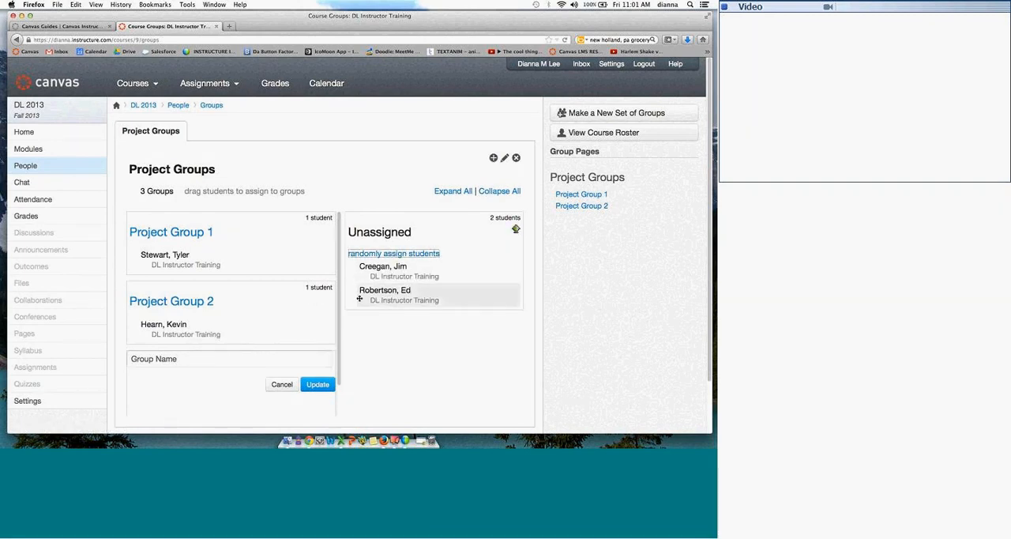
click(308, 388)
drag(384, 290, 198, 375)
drag(367, 270, 177, 266)
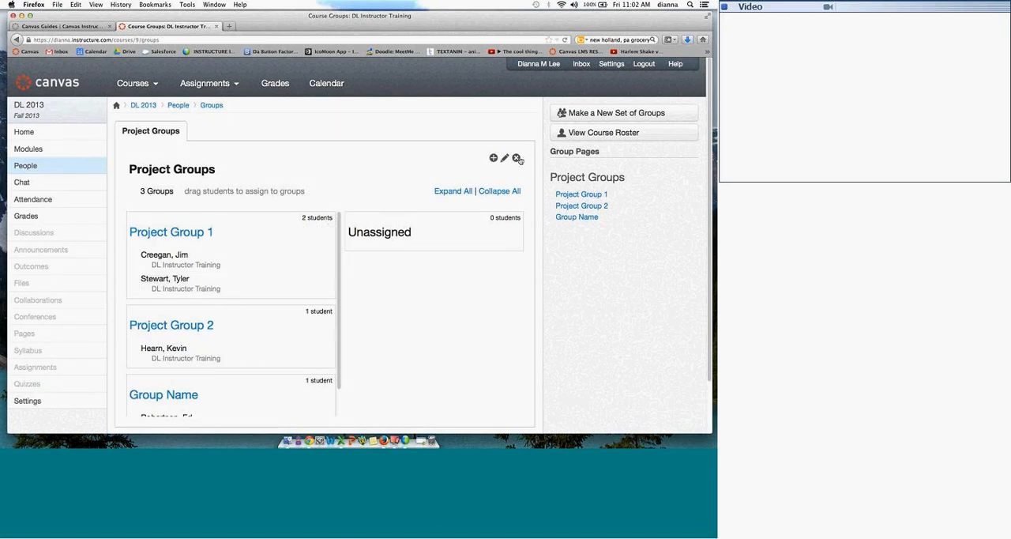
Step: Remove the entire Project Groups set from the course
click(517, 158)
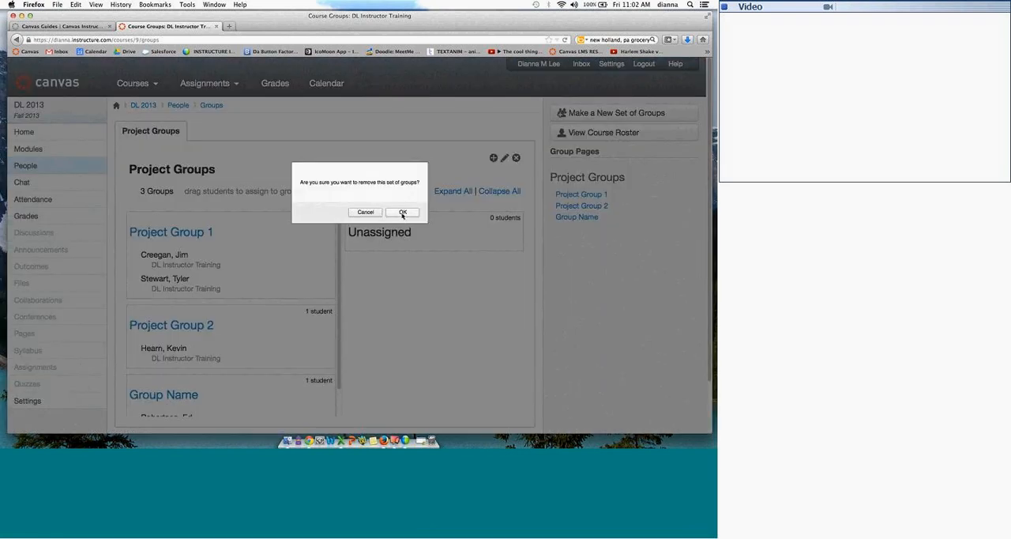
click(403, 213)
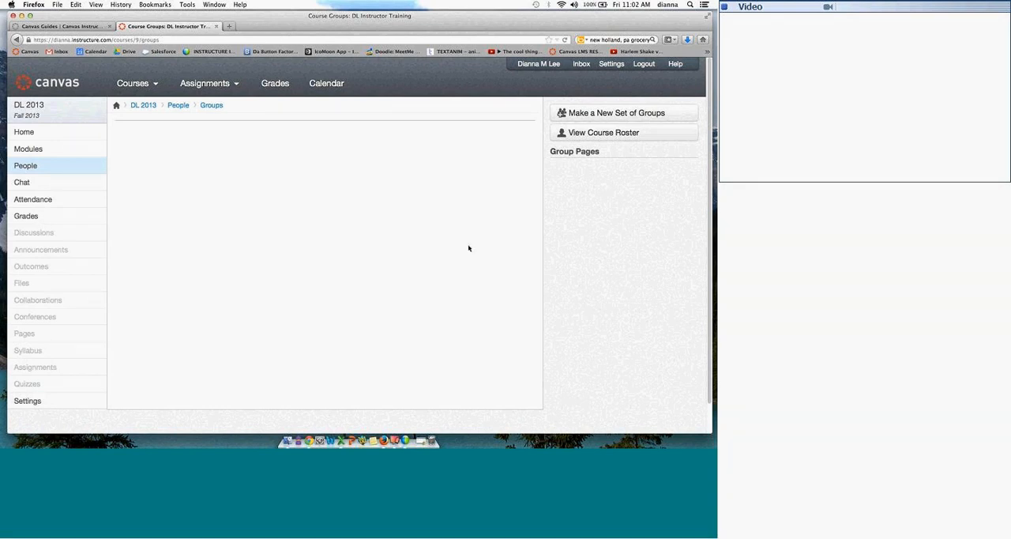
Step: Switch to Chrome and look over the Canvas Cohort - 7/10/12 group's home, conferences and collaborations pages at a larger zoom
click(425, 426)
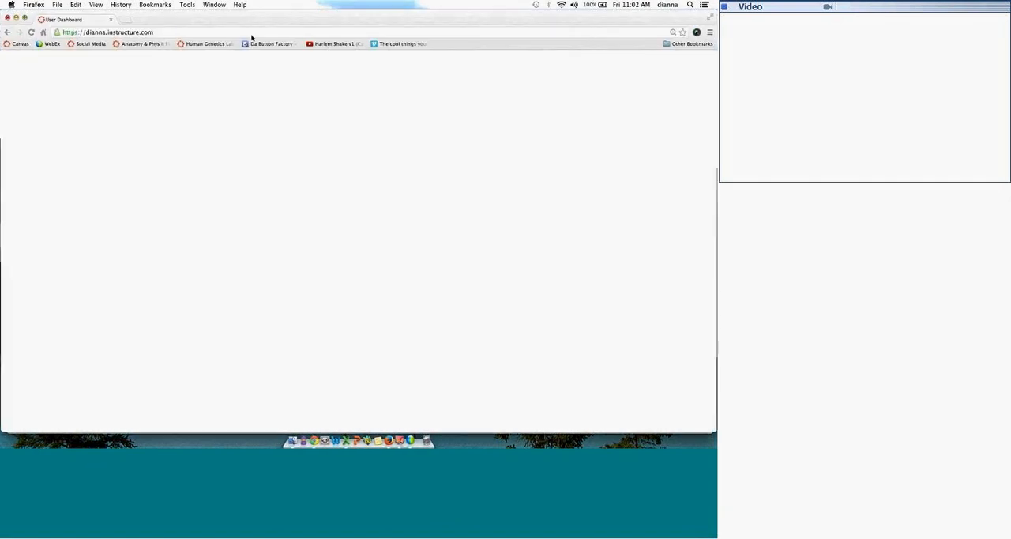
mouse_move(147, 72)
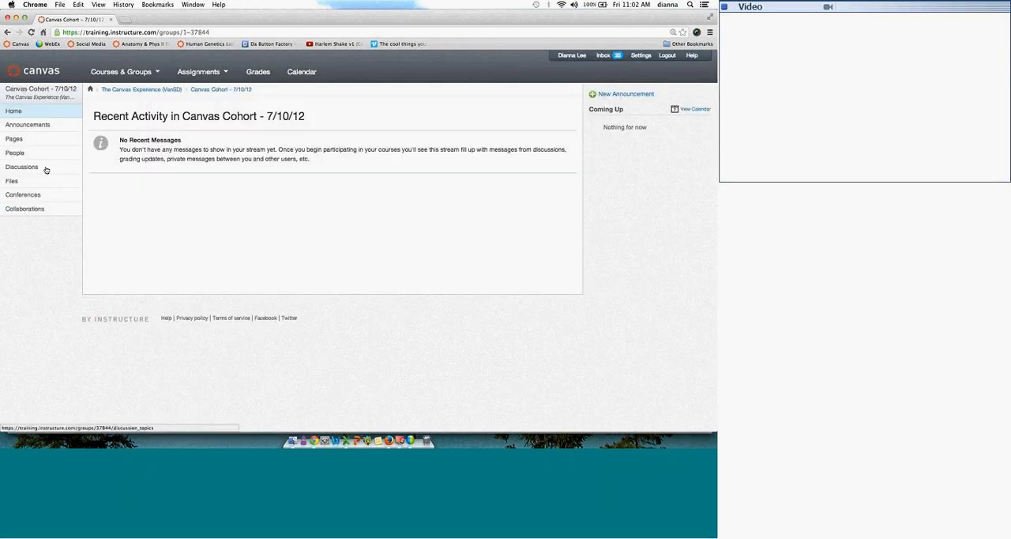
key(super+plus)
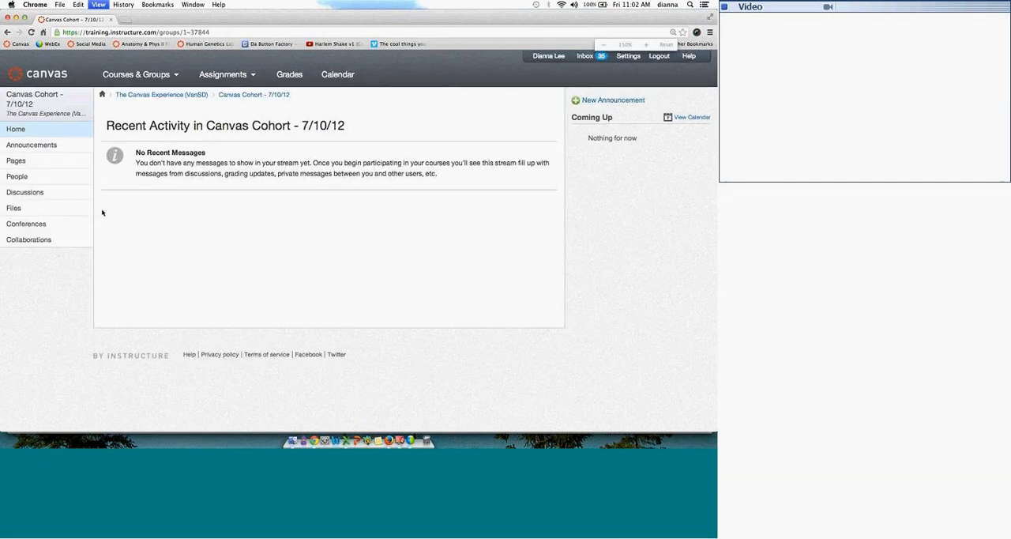
key(super+plus)
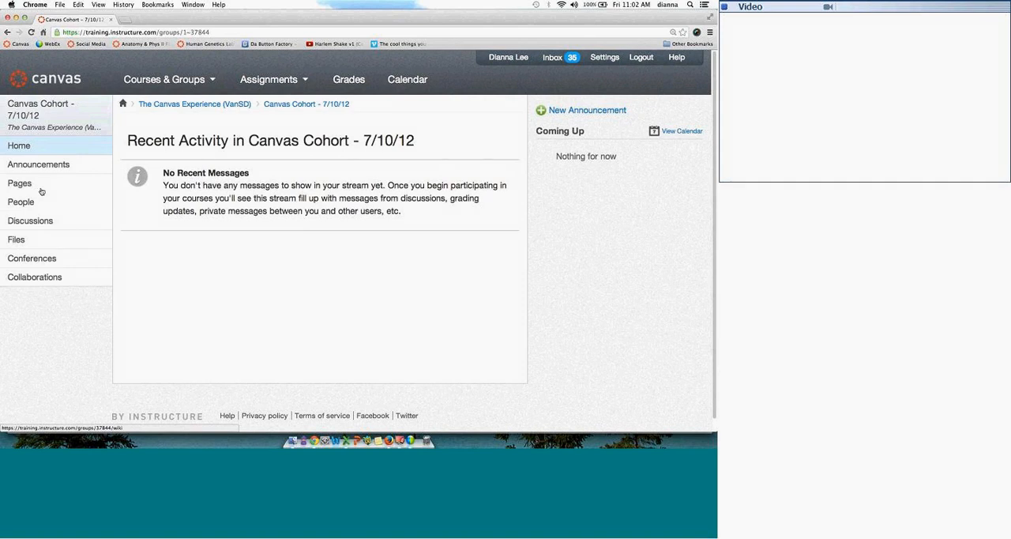
click(38, 258)
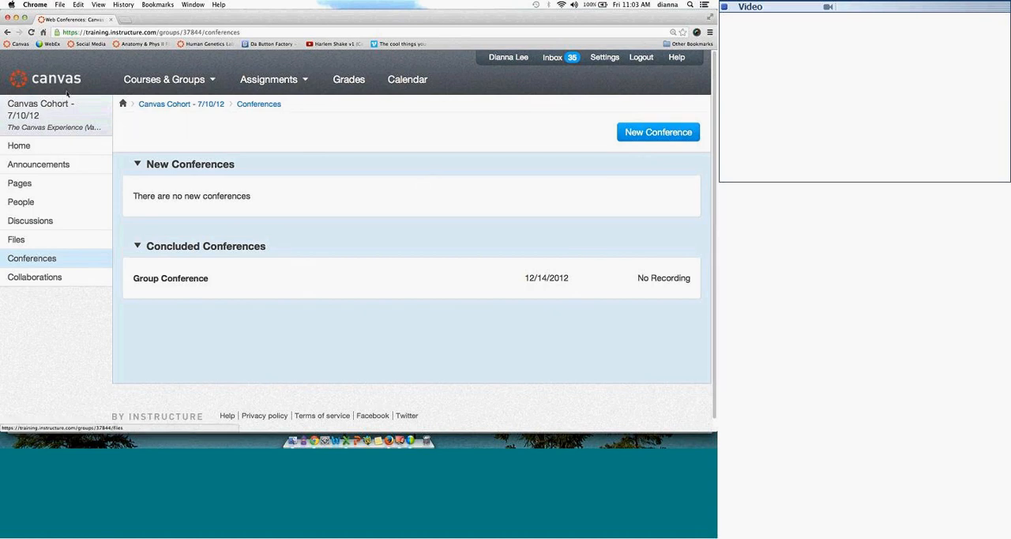
click(57, 278)
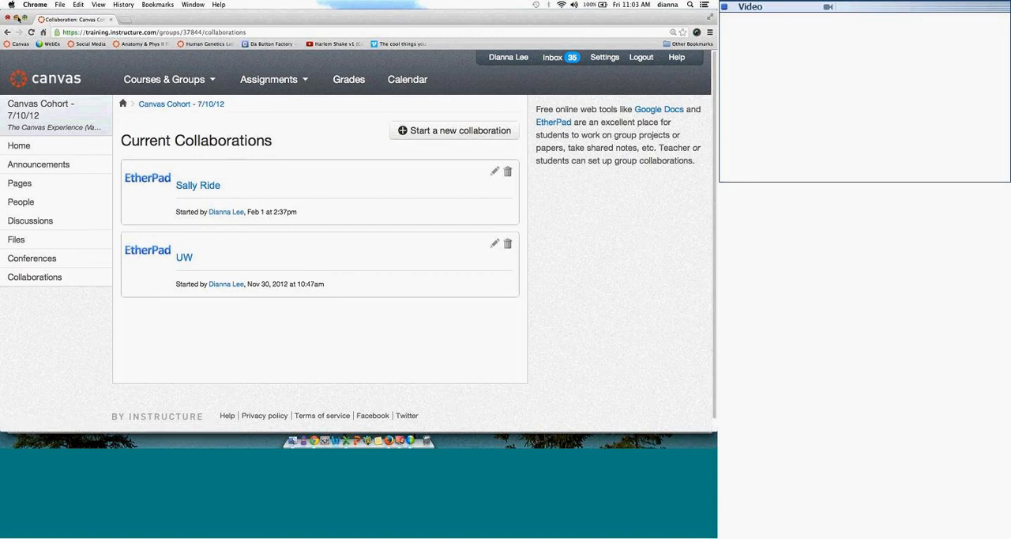
Step: Return to the DL 2013 course in Firefox and look over its Chat page
click(18, 18)
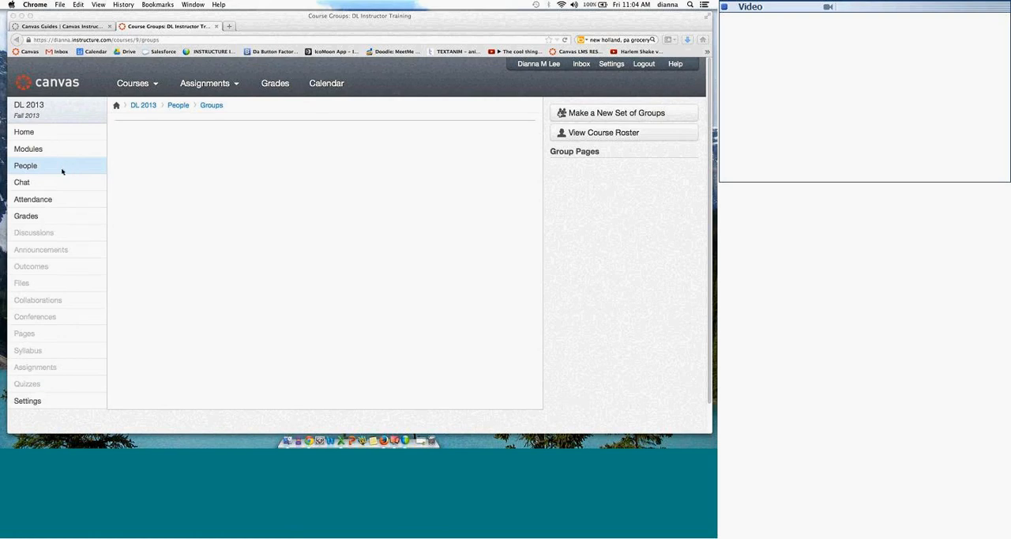
click(57, 189)
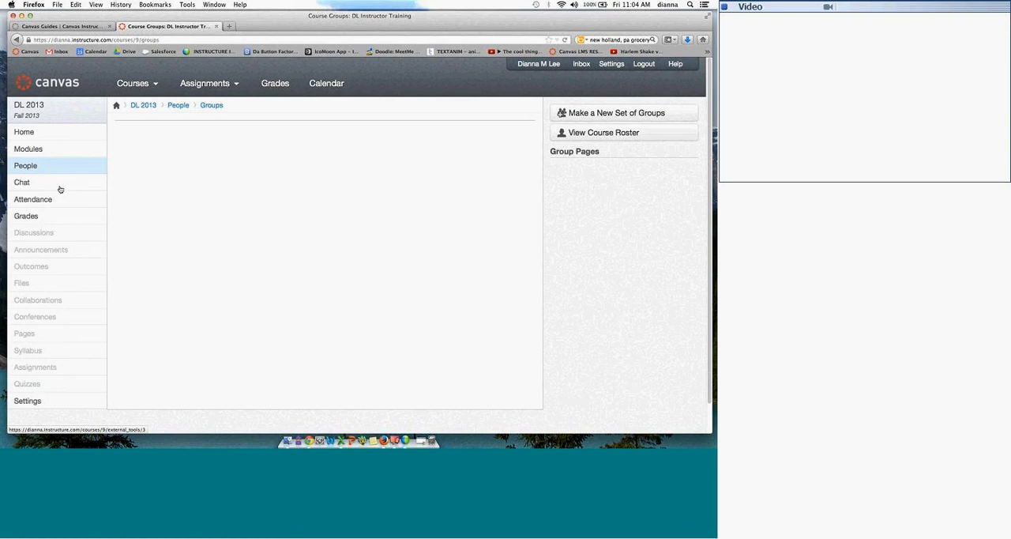
click(24, 184)
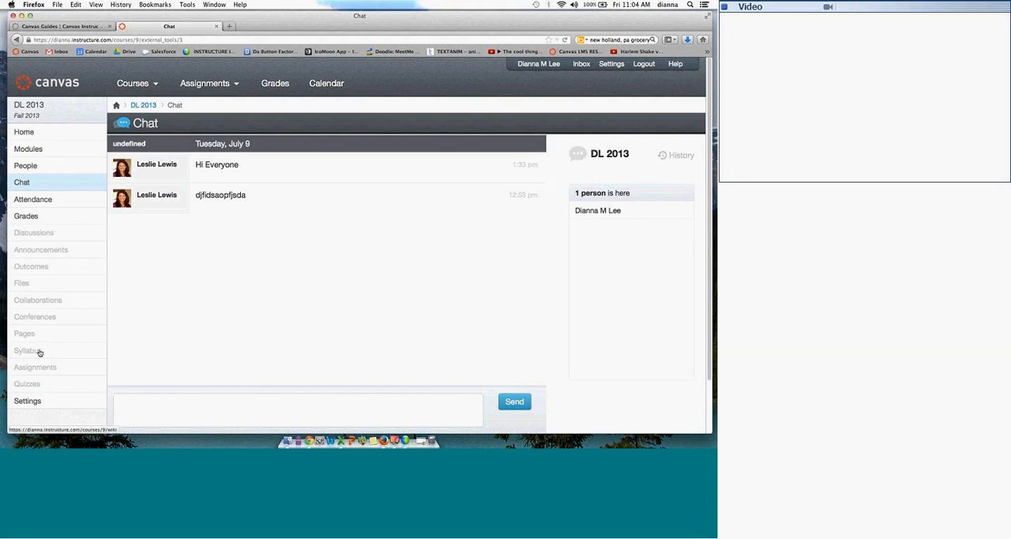
Step: Upload Fun Videos.zip from the desktop into the main folder of the course's files and extract its contents there
click(45, 286)
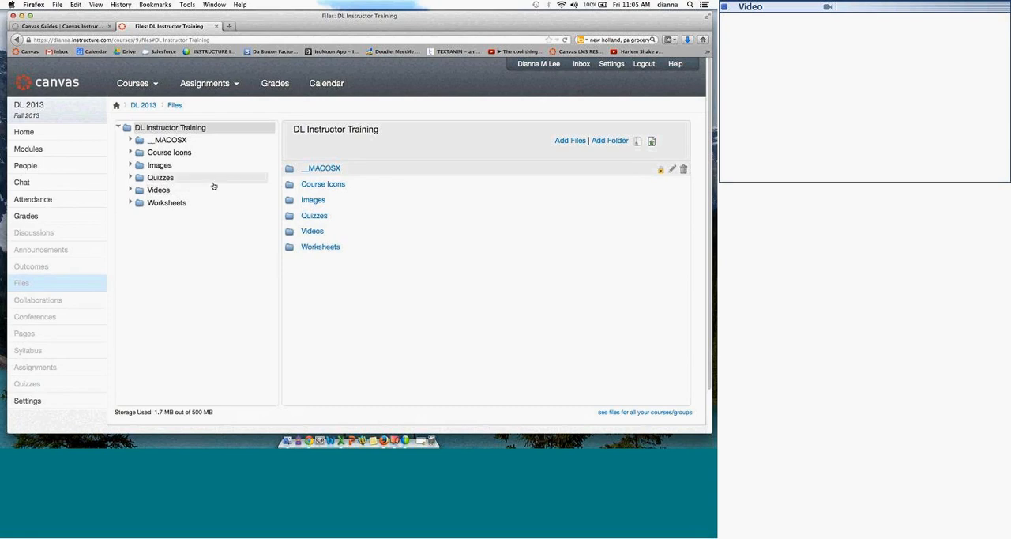
drag(562, 23, 488, 22)
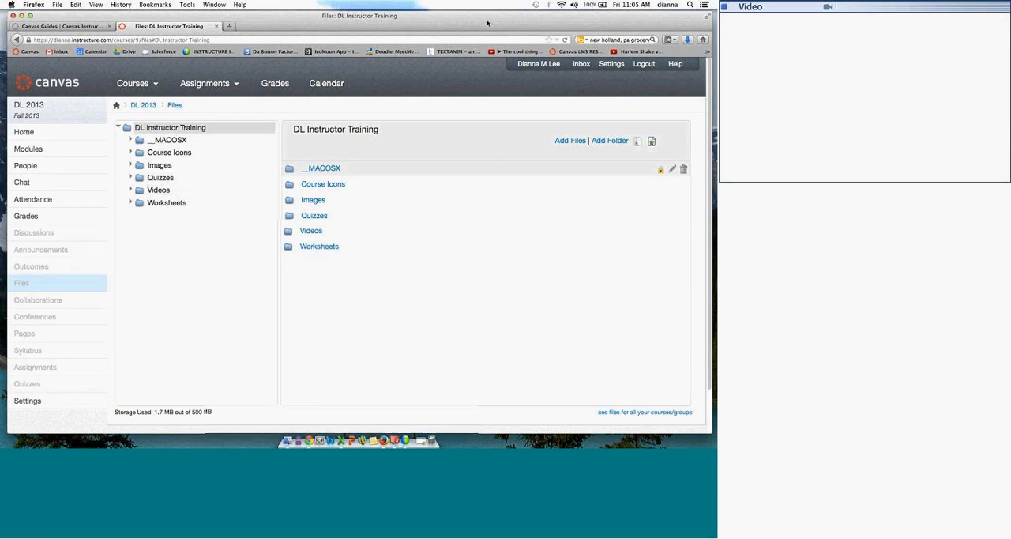
drag(690, 42, 416, 213)
click(374, 211)
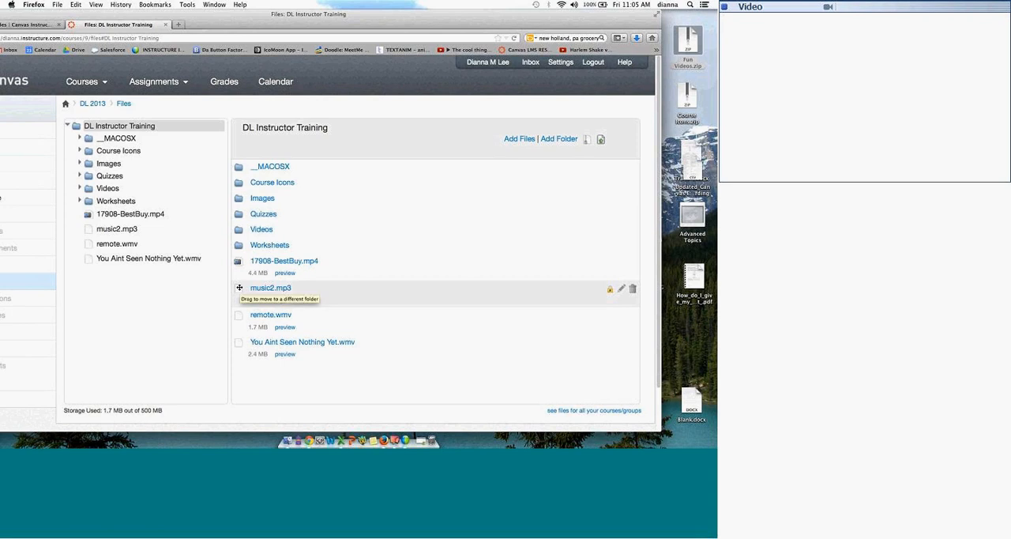
Step: Move music2.mp3, remote.wmv and 17908-BestBuy.mp4 into the Videos folder, and look over the options for adding files and folders
drag(240, 287, 133, 190)
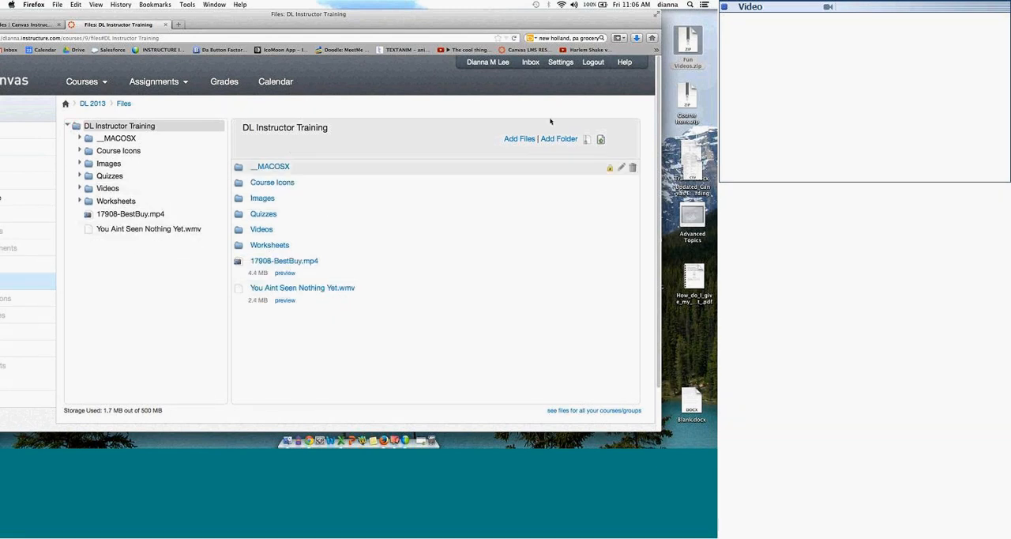
click(530, 139)
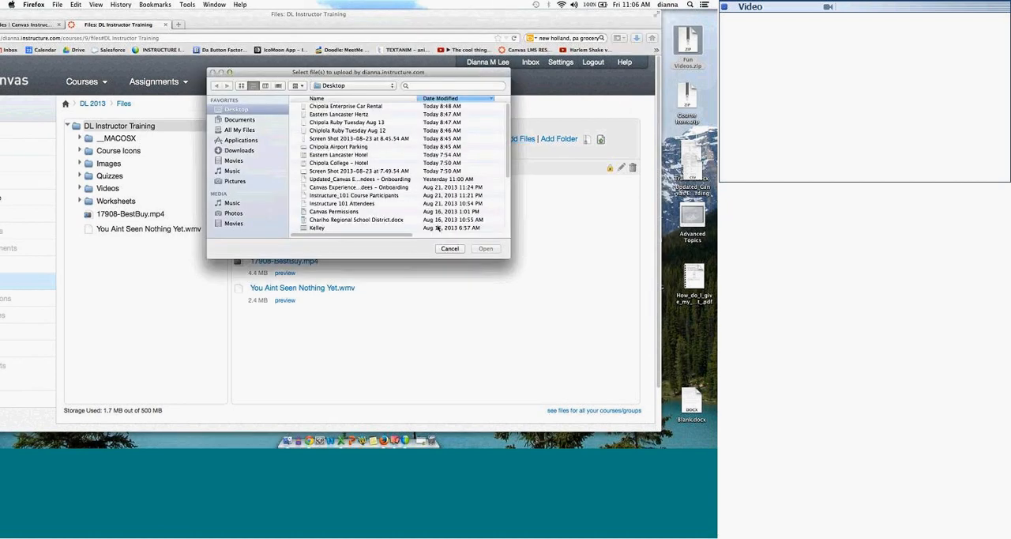
click(456, 248)
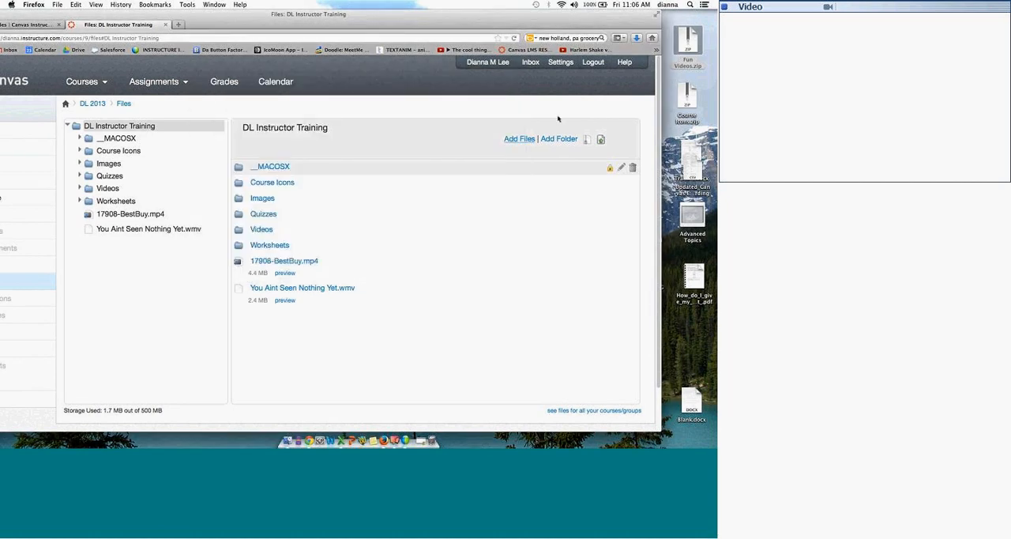
click(559, 142)
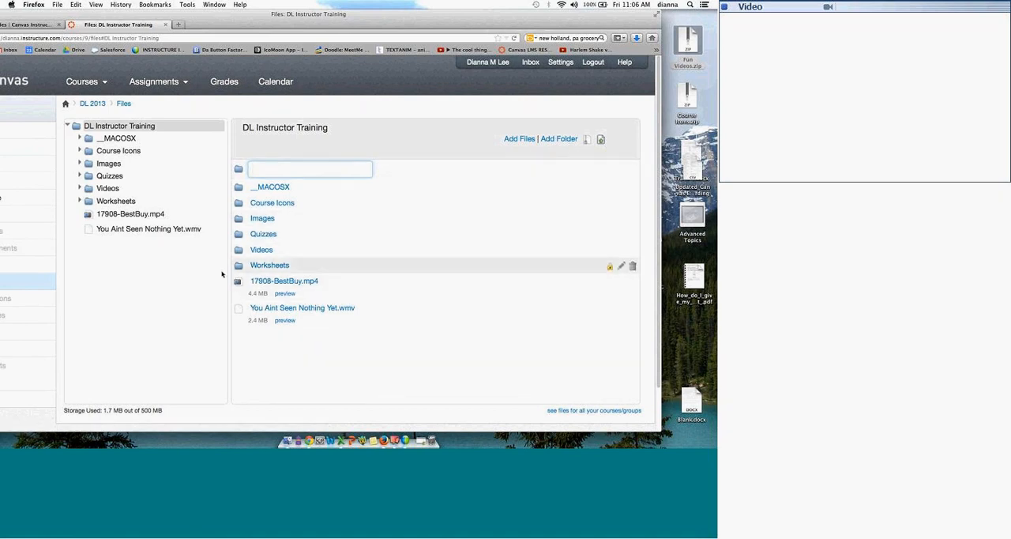
drag(237, 280, 135, 188)
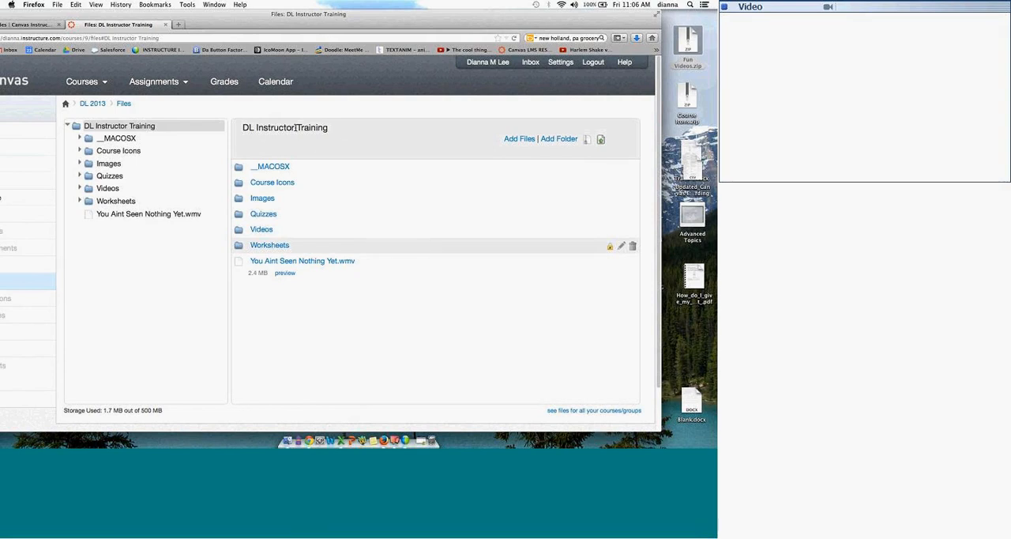
Step: Go to the course settings, open the content import page, and display the content types available for import
drag(269, 25, 289, 25)
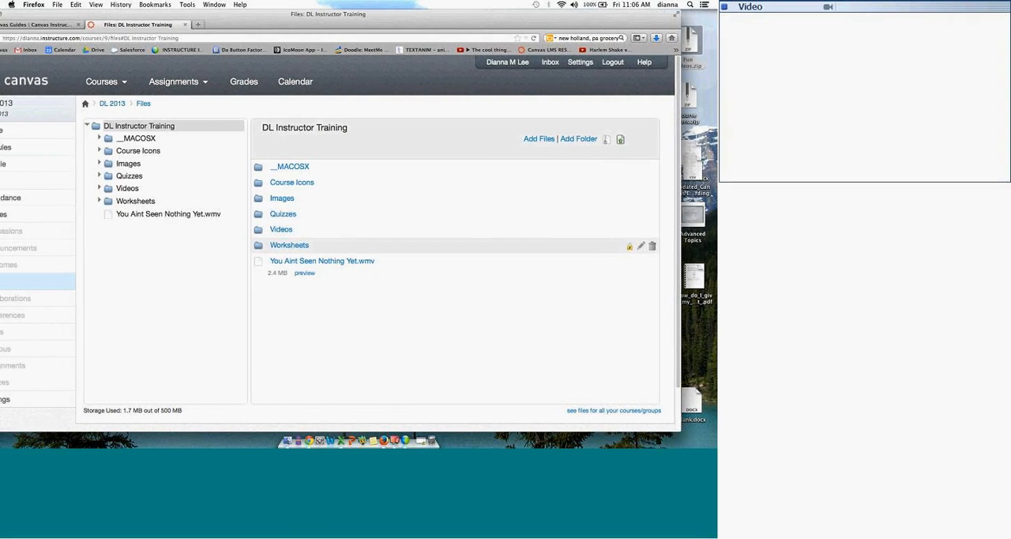
drag(547, 16, 568, 16)
click(24, 400)
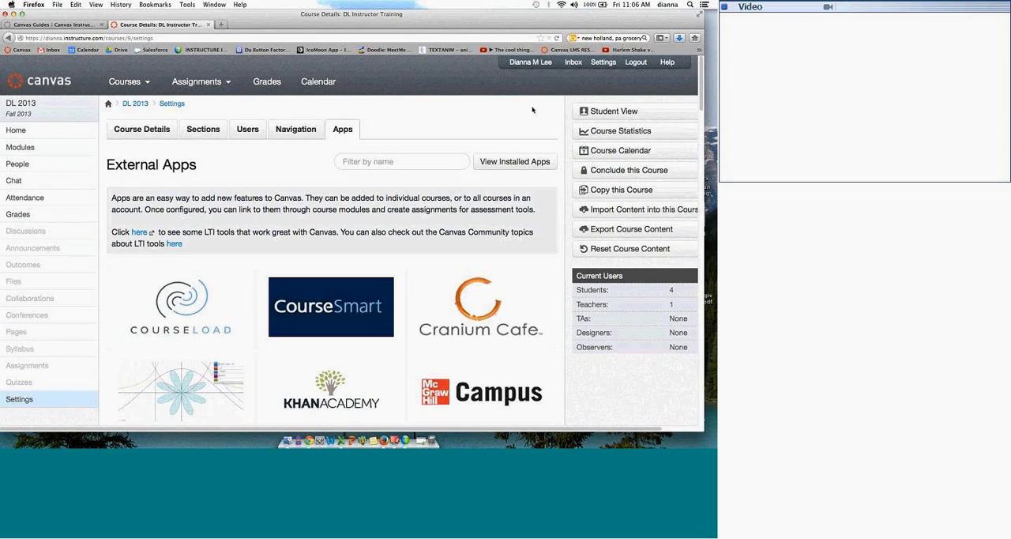
drag(703, 429, 716, 429)
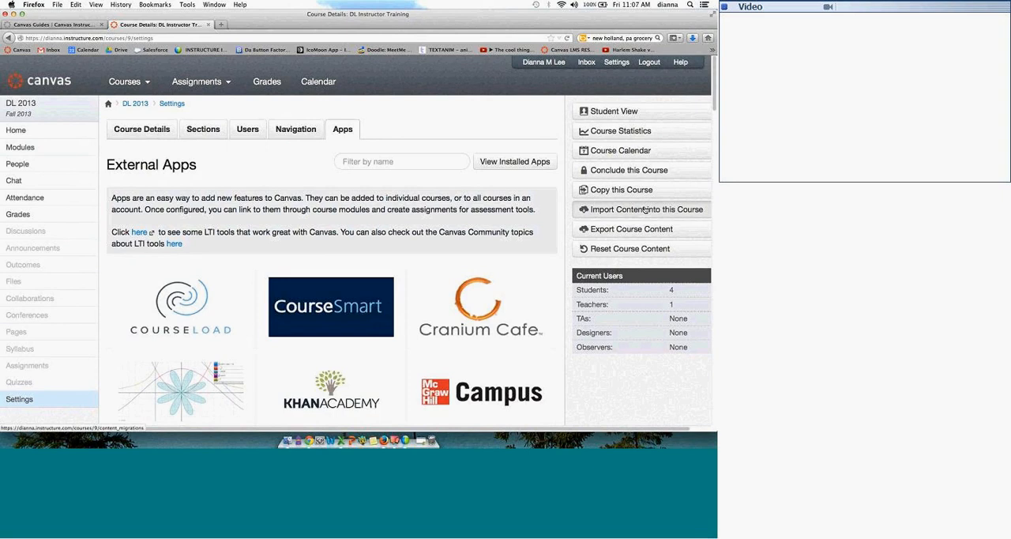
click(645, 210)
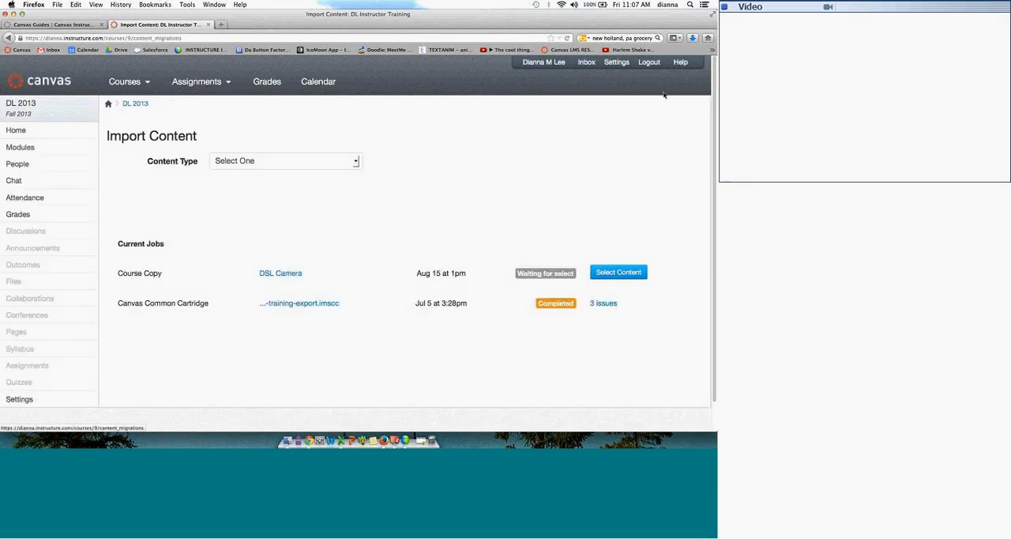
click(356, 161)
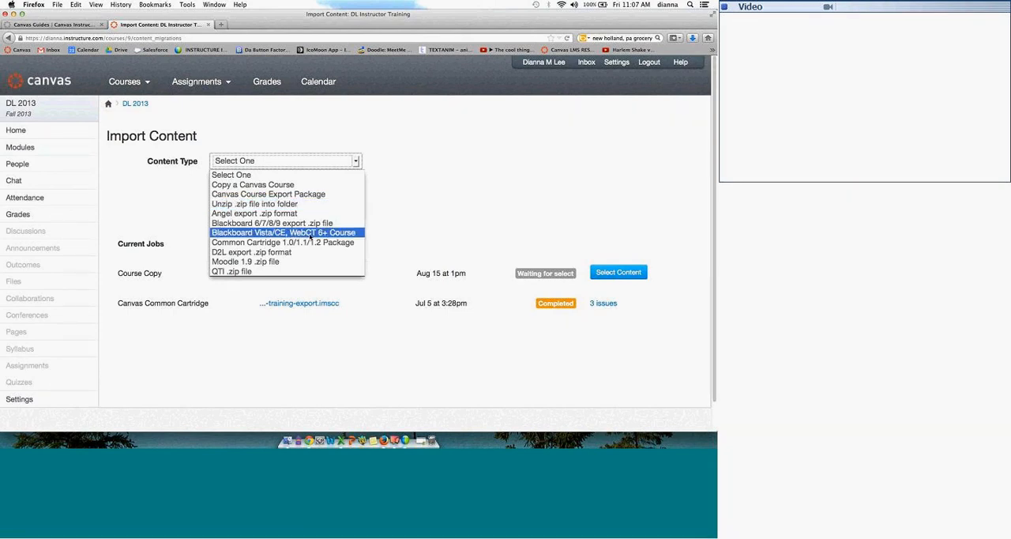
Step: Set the import content type to QTI .zip file and look over the question banks available as its destination
click(246, 272)
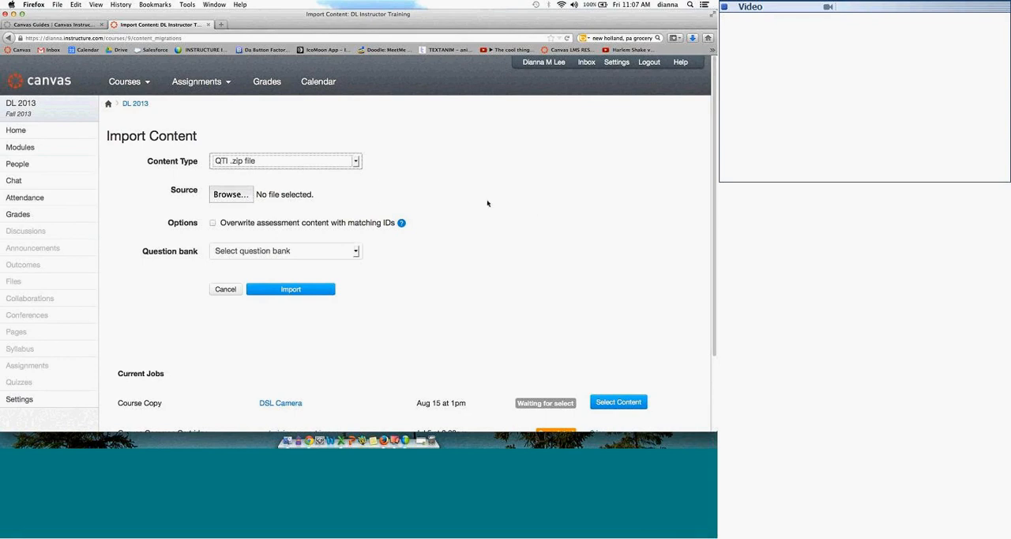
click(358, 160)
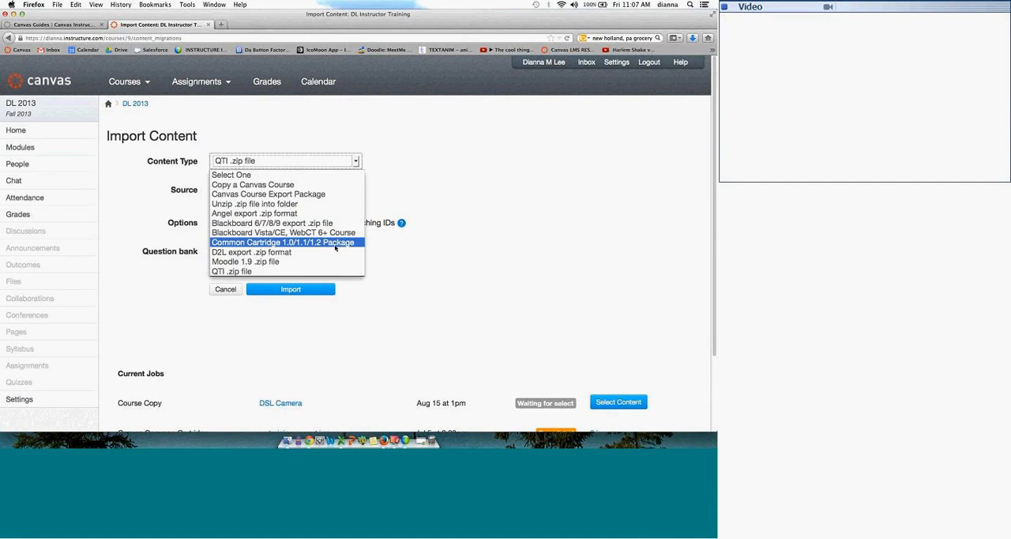
click(325, 270)
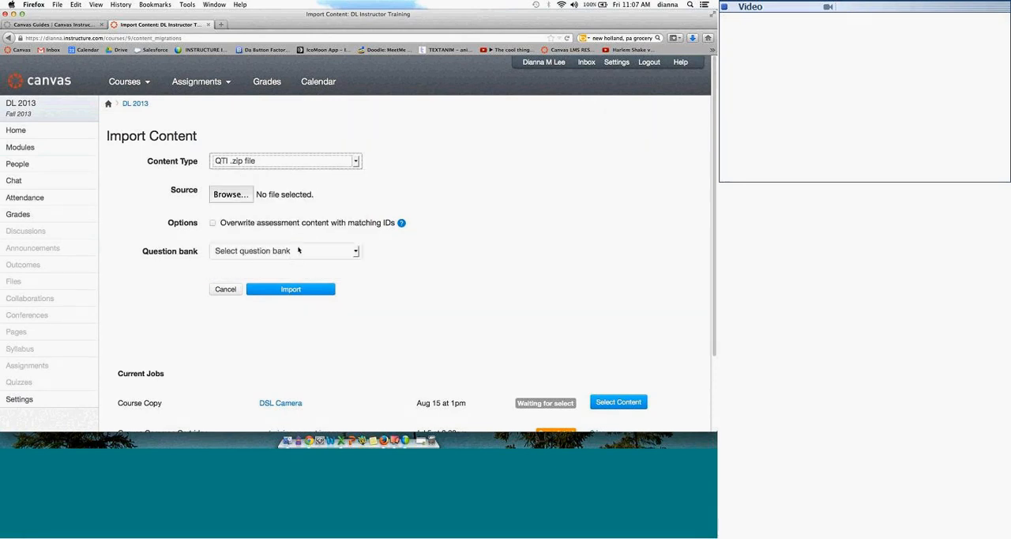
click(355, 254)
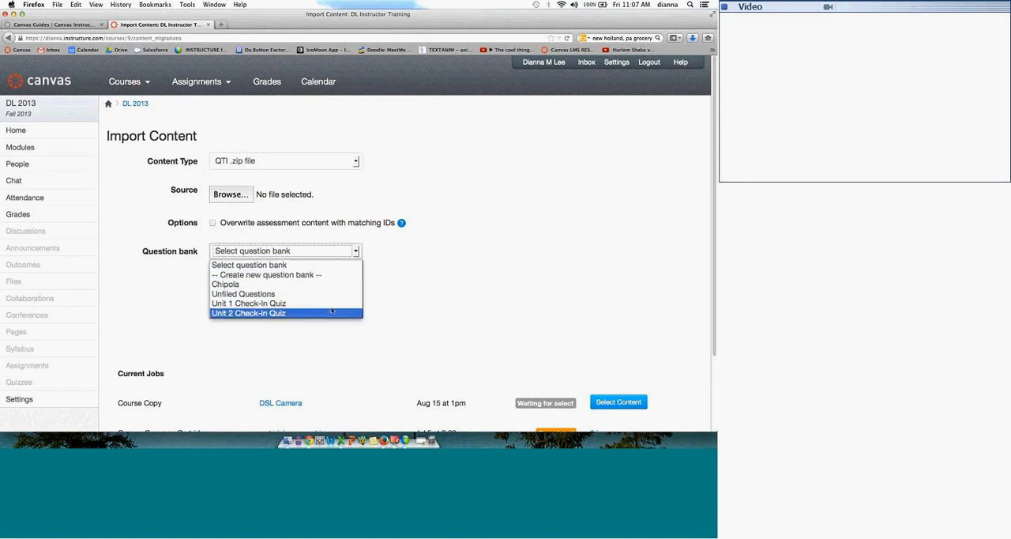
click(421, 255)
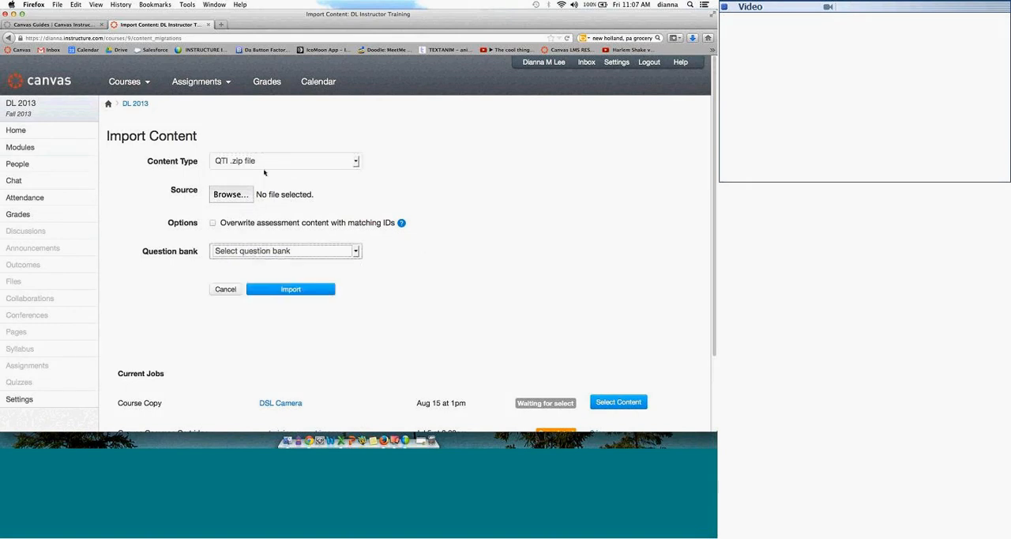
Step: Browse for a source file for the QTI import, then close the file chooser without selecting one
click(245, 192)
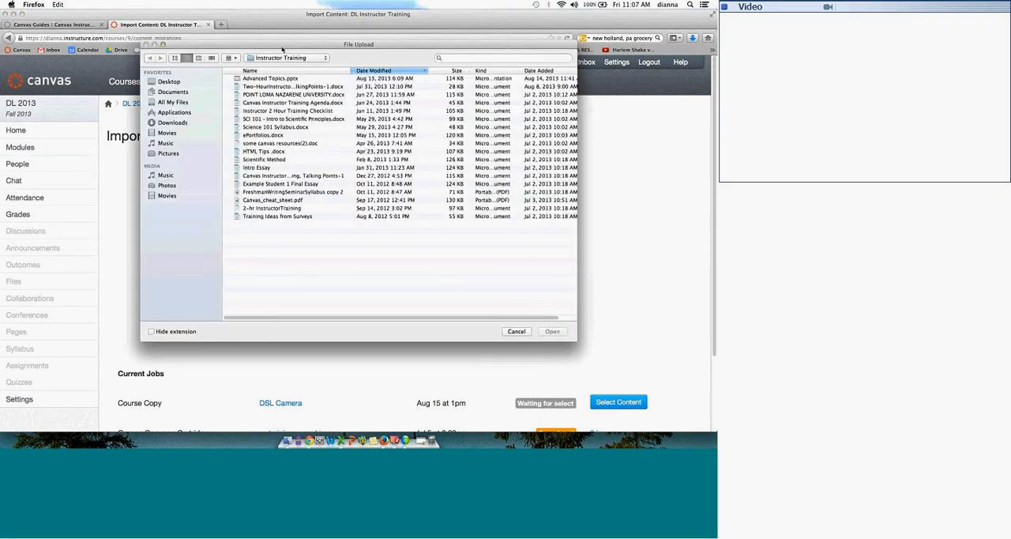
drag(226, 44, 218, 44)
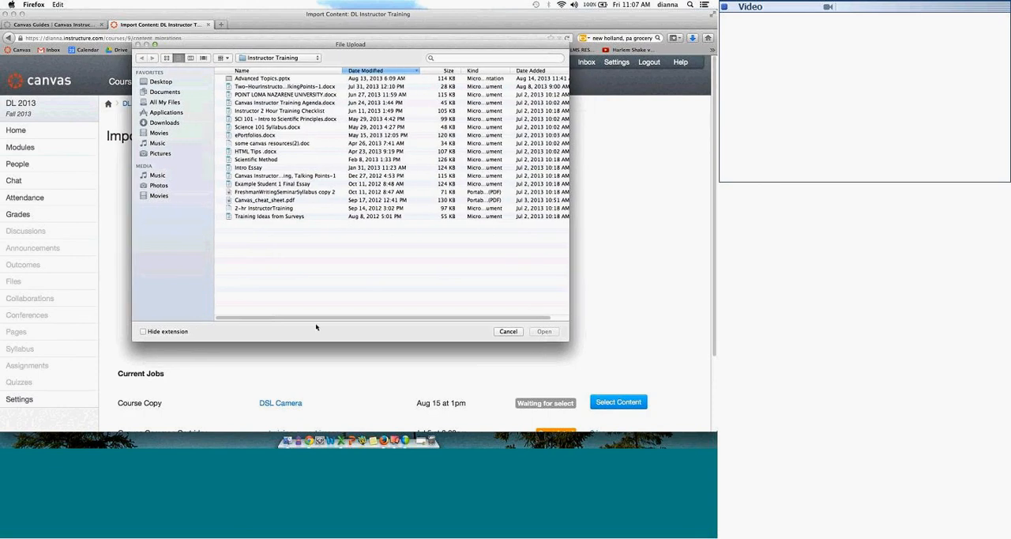
click(508, 332)
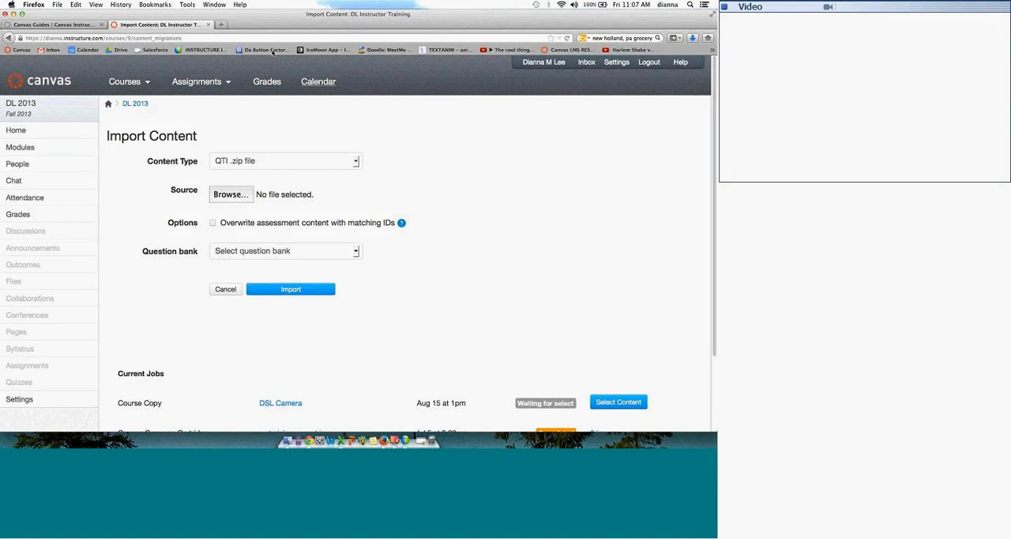
Step: Open the course's Attendance page and switch the roll to the class seating view
drag(264, 24, 288, 23)
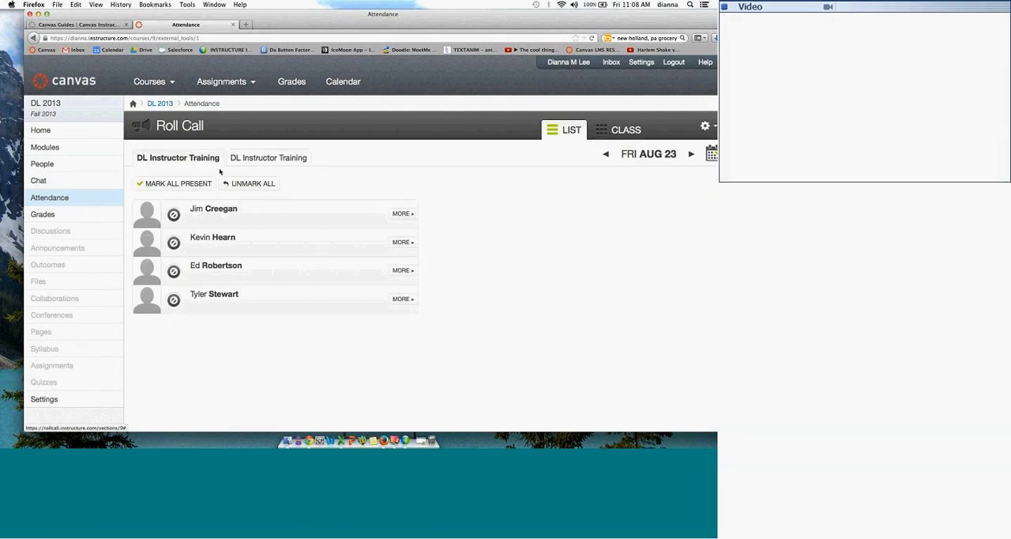
drag(451, 24, 430, 24)
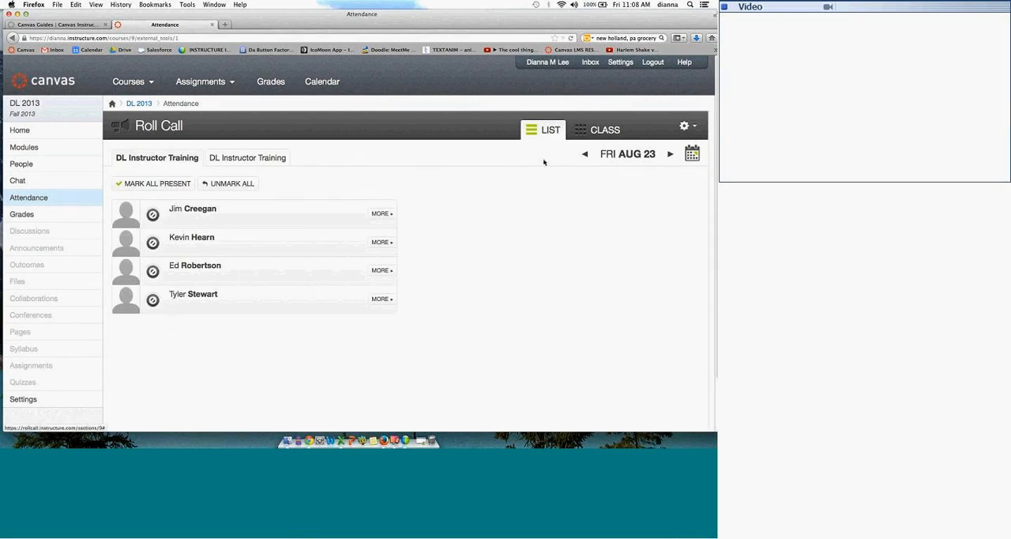
click(595, 135)
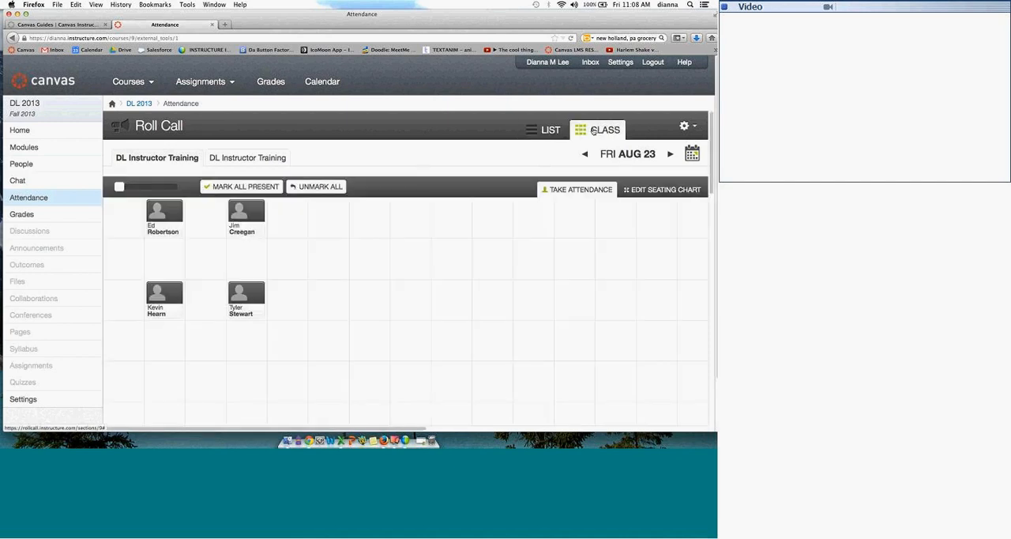
drag(162, 221, 314, 222)
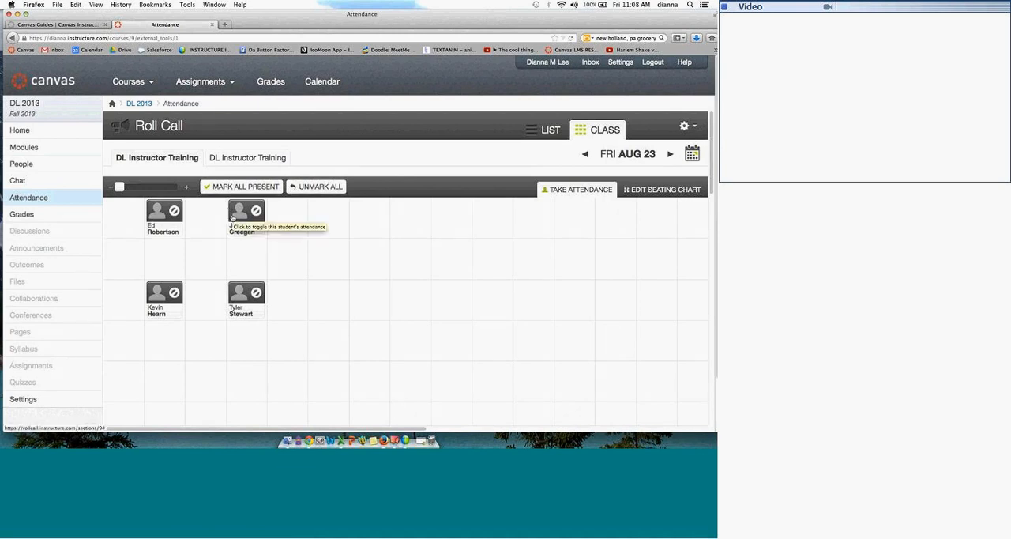
Step: Cycle the attendance status of the two students in the seating chart's front row
click(174, 210)
click(174, 210)
click(174, 210)
click(174, 210)
click(174, 210)
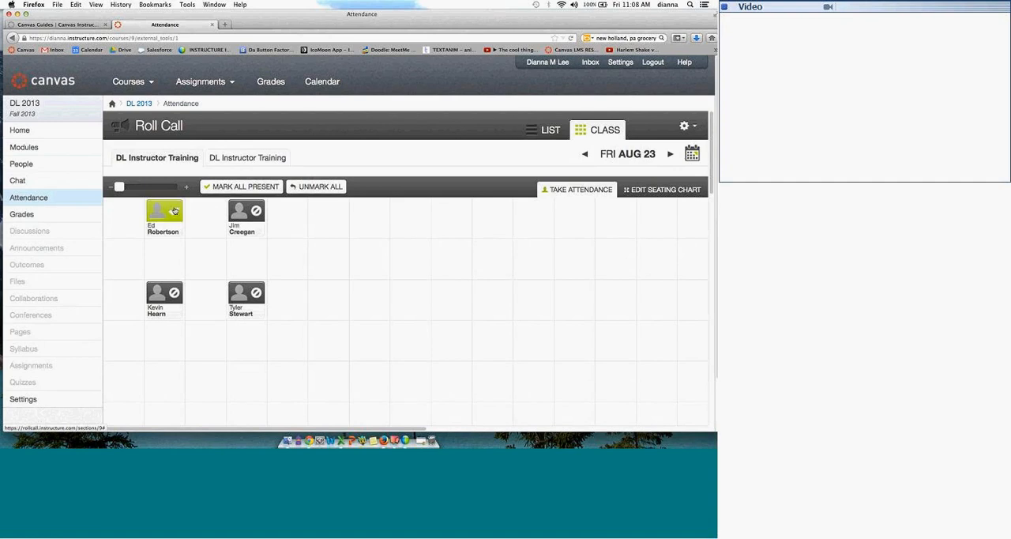
click(174, 211)
click(173, 215)
click(173, 214)
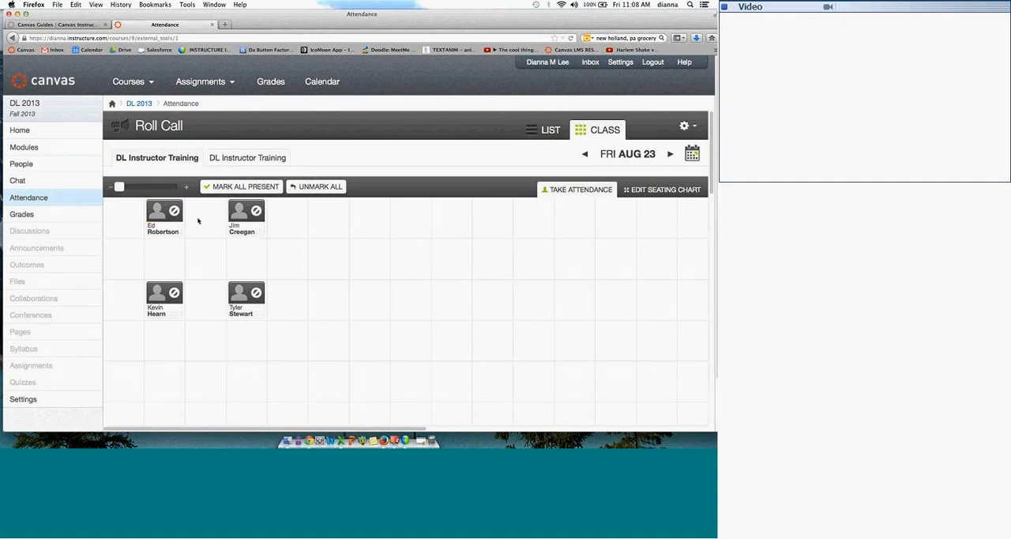
click(252, 211)
click(251, 210)
Step: Return to the list view and mark the first student as late
click(546, 129)
click(157, 218)
click(156, 218)
click(156, 219)
click(156, 218)
click(154, 216)
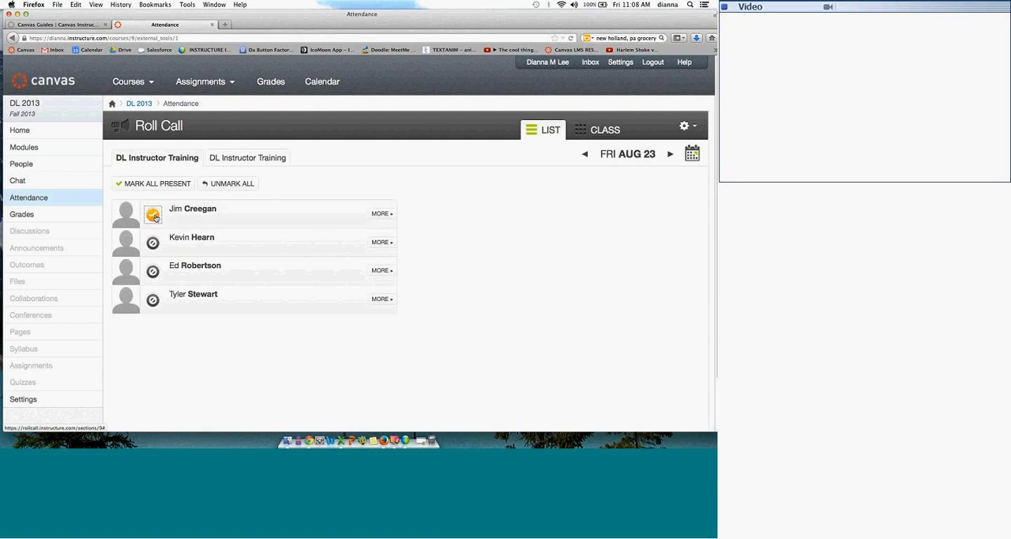
Step: Show the first student's attendance details, try each status for Fri Aug 23, and mark the student present
click(390, 214)
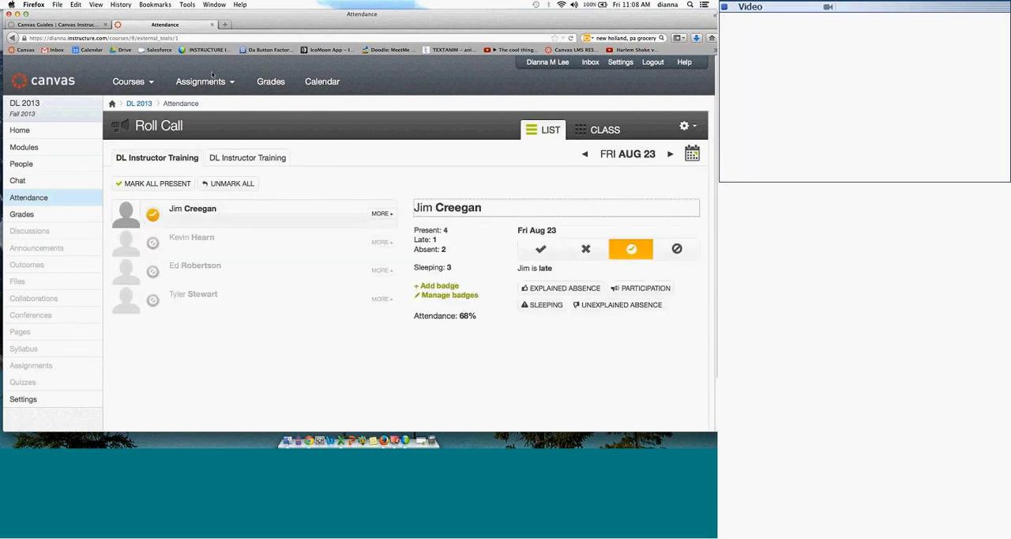
click(540, 248)
click(589, 250)
click(632, 250)
click(677, 249)
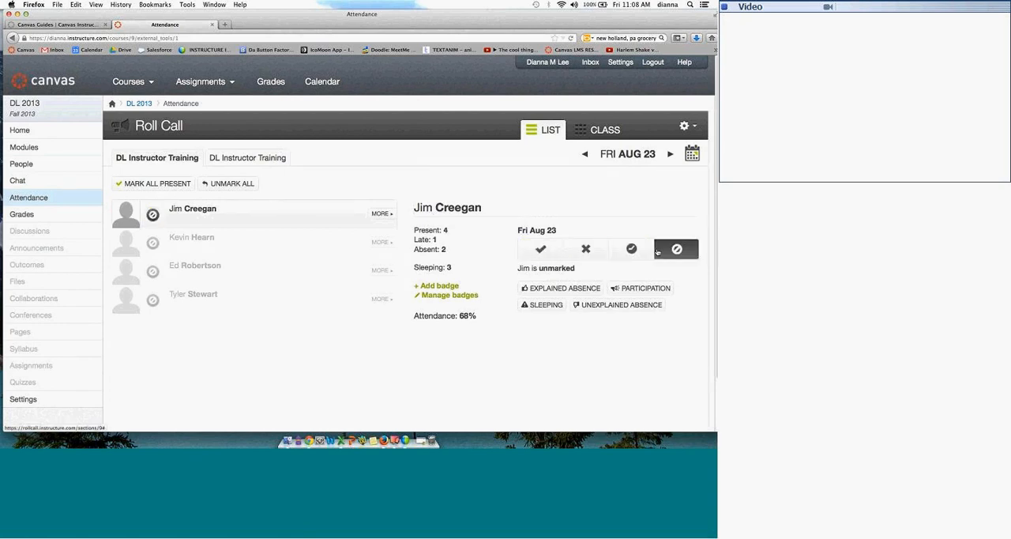
click(540, 249)
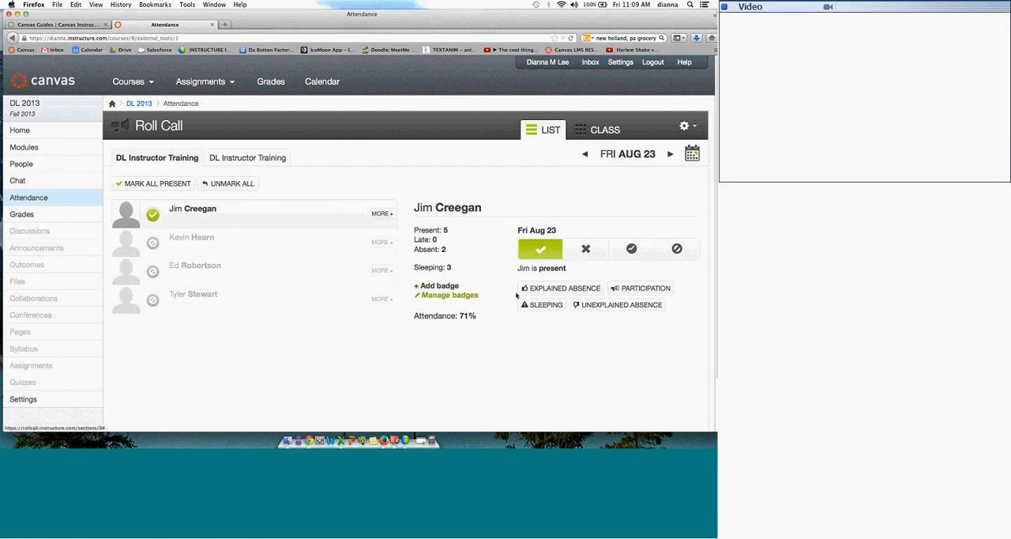
Step: Give the first student the Sleeping, Participation and Explained Absence badges and close the attendance details
click(537, 305)
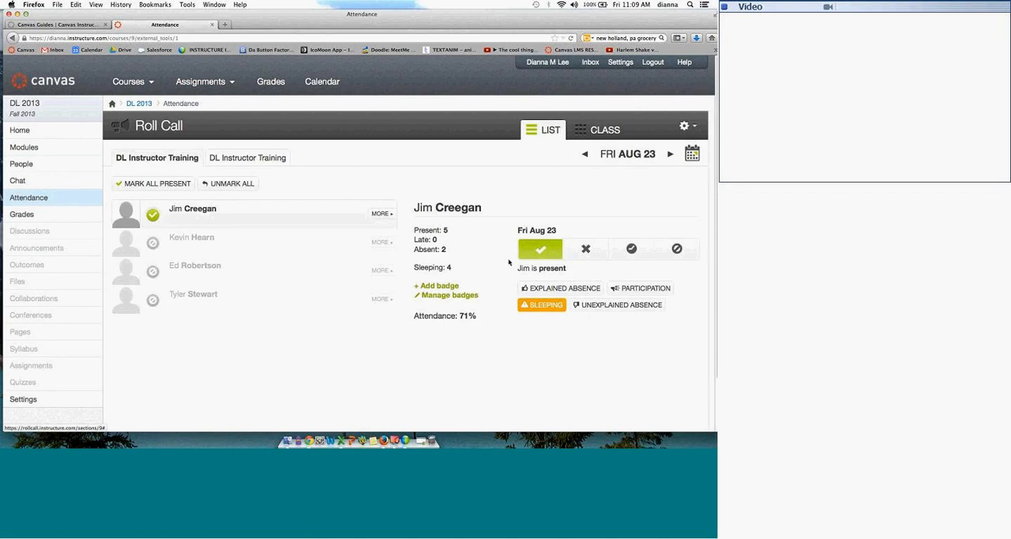
click(638, 290)
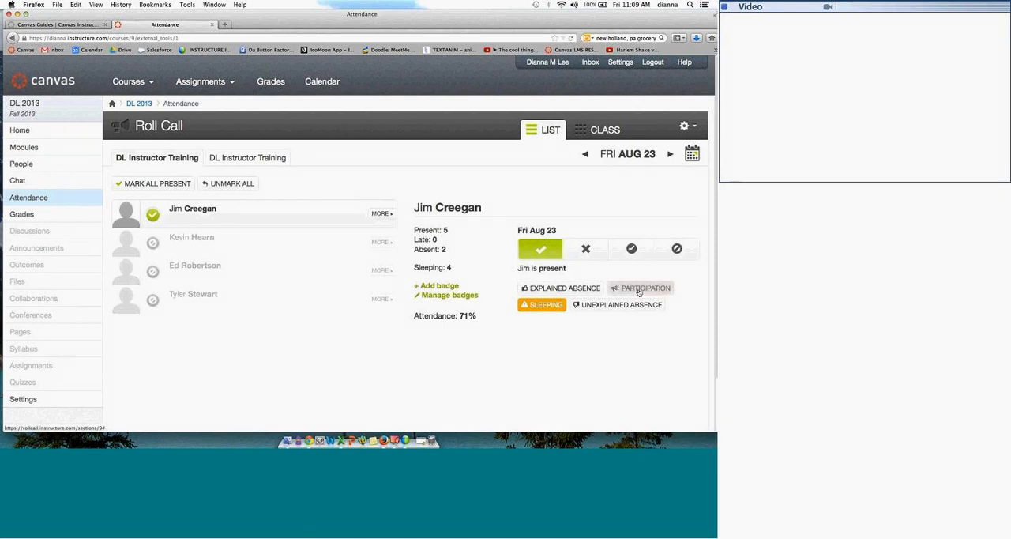
click(564, 291)
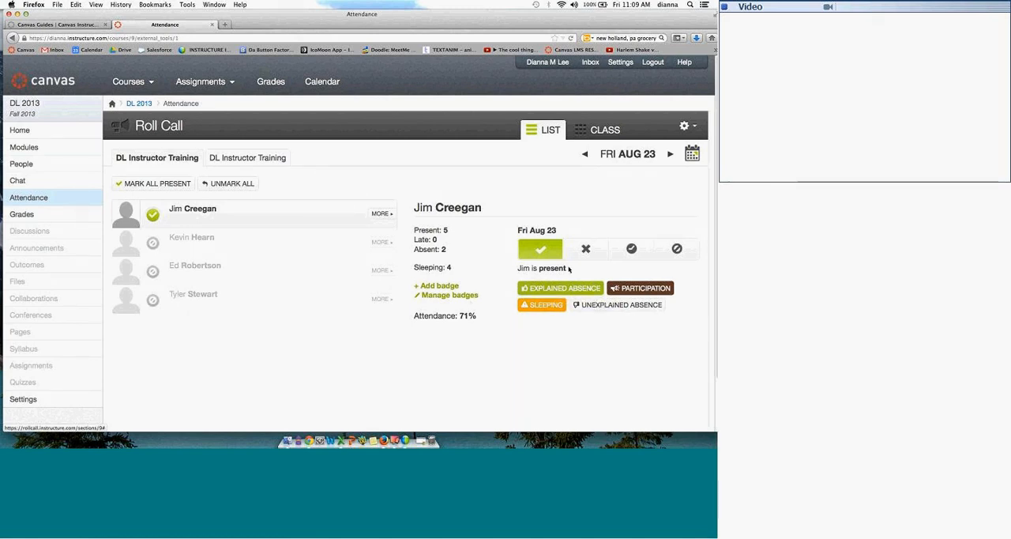
click(694, 126)
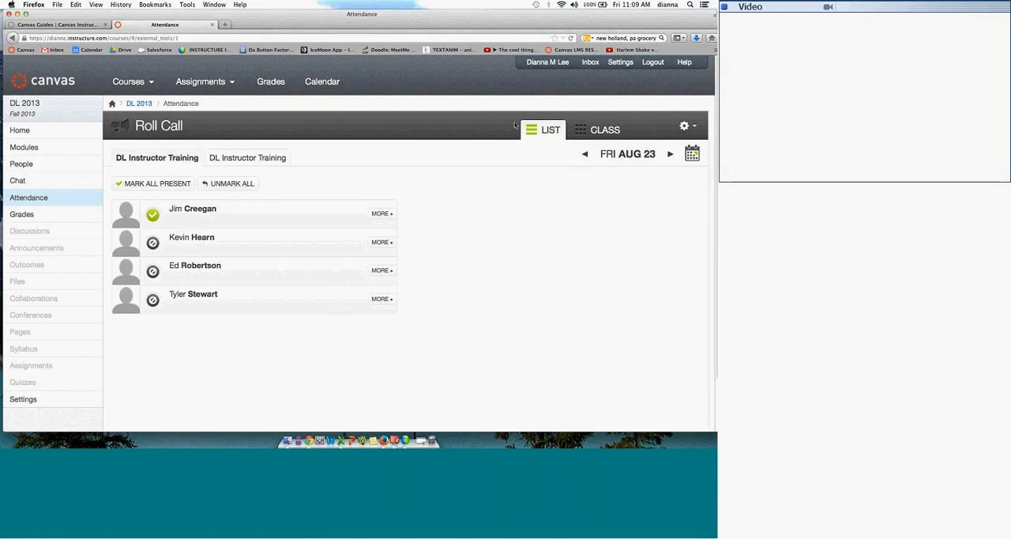
Step: Set a lateness to count as 70% of a presence in the Roll Call settings
click(686, 127)
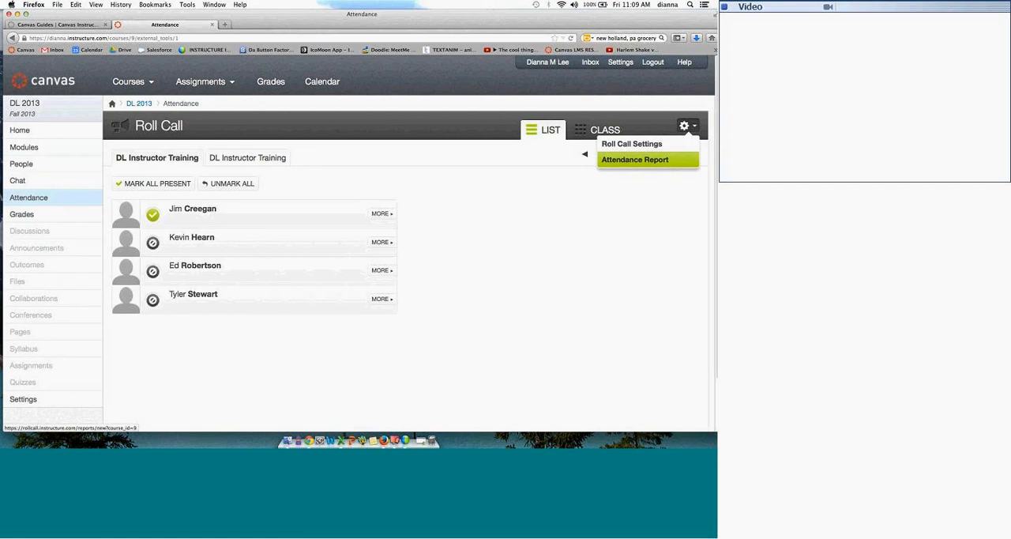
click(649, 148)
drag(317, 191, 207, 147)
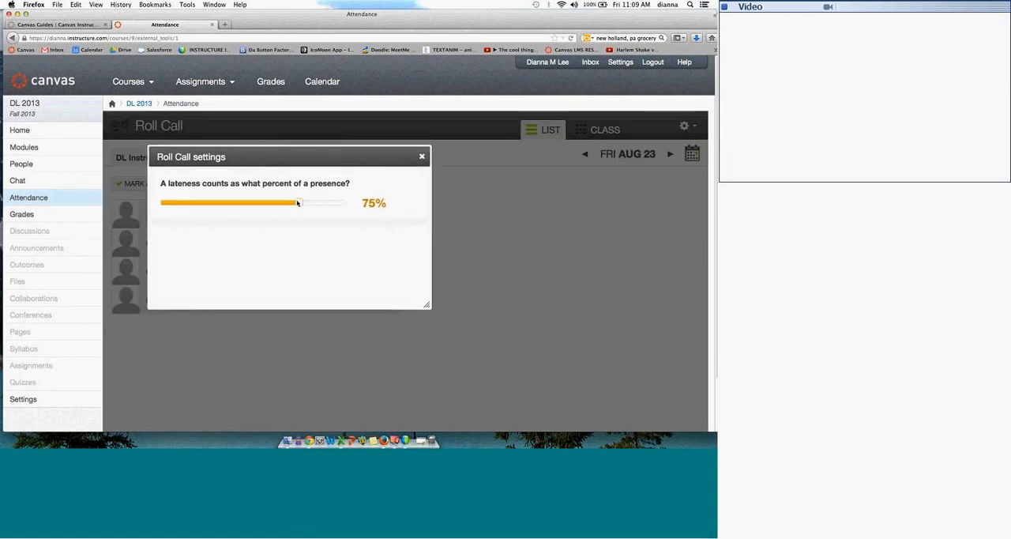
mouse_move(300, 203)
mouse_down()
mouse_move(314, 202)
mouse_move(217, 203)
mouse_move(349, 204)
mouse_move(290, 209)
mouse_up()
drag(284, 158, 240, 158)
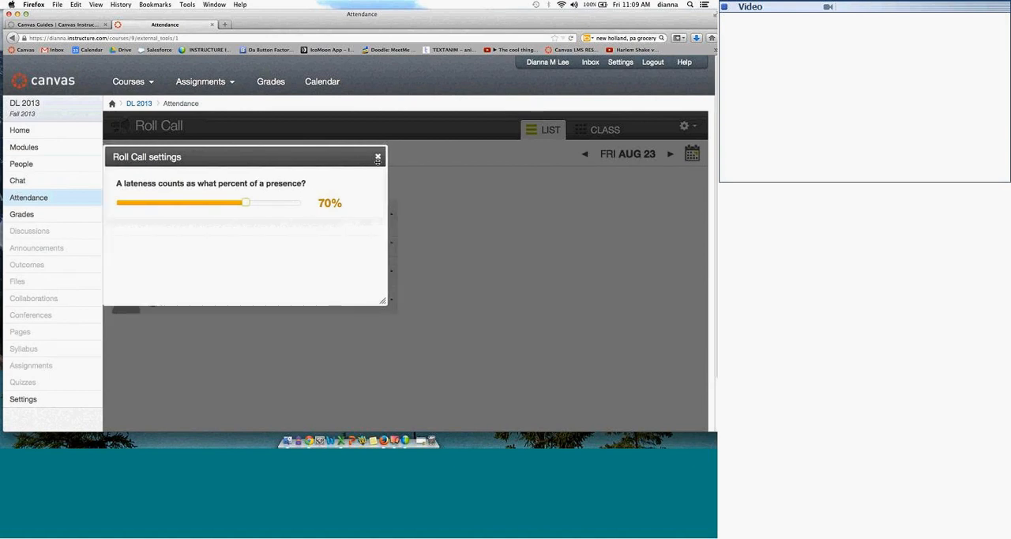
click(376, 158)
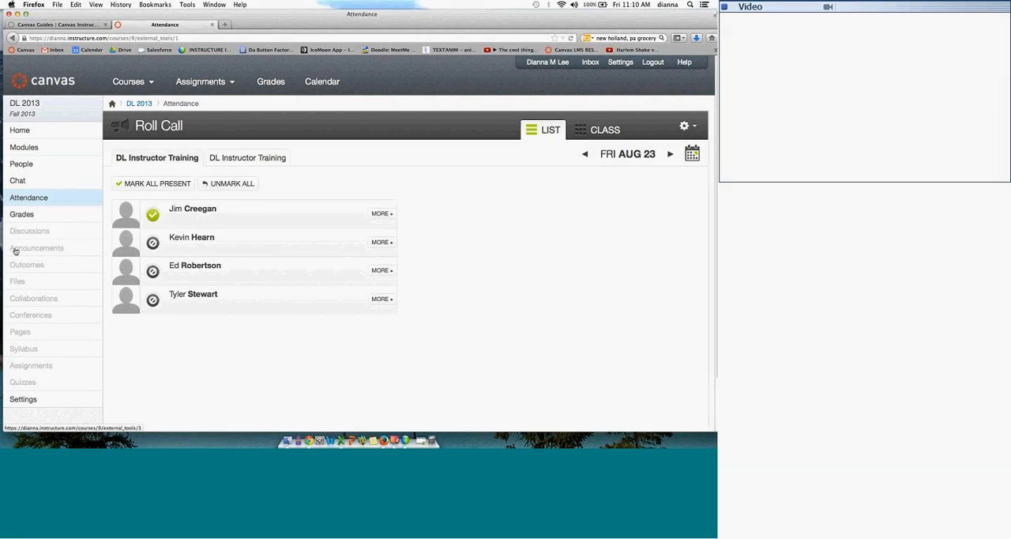
Step: Open the gradebook and move the Roll Call Attendance column ahead of the other assignment columns
click(35, 221)
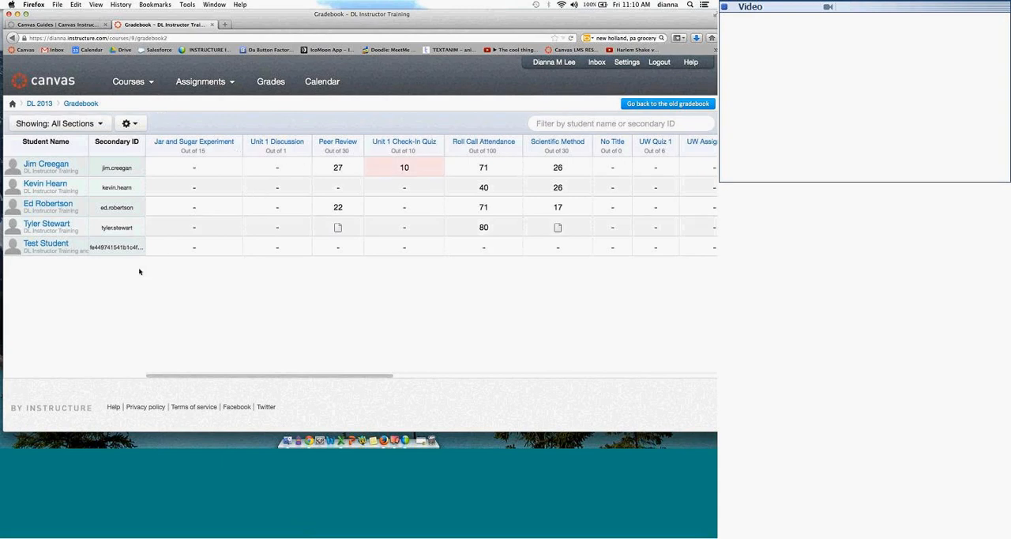
mouse_move(410, 228)
mouse_move(403, 142)
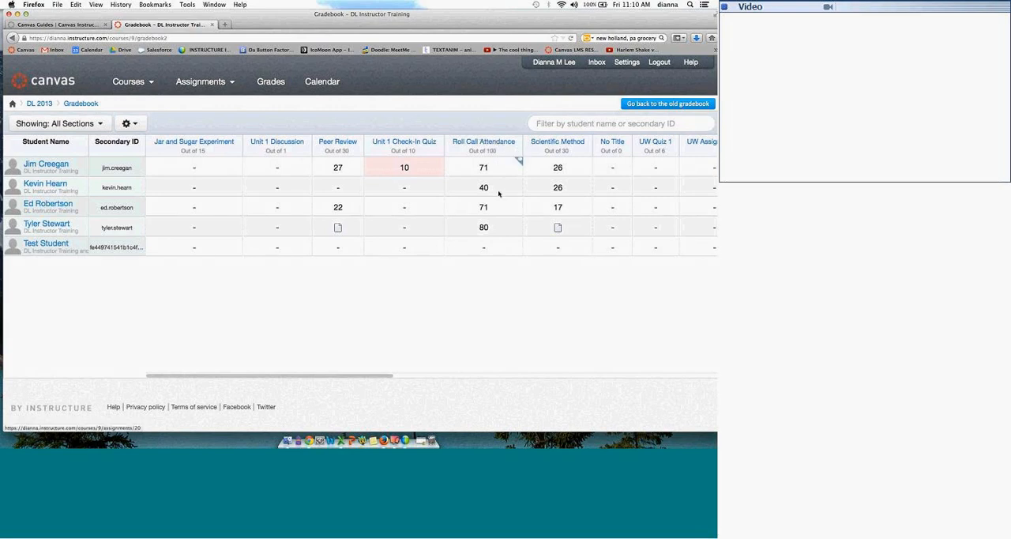
drag(496, 142, 191, 129)
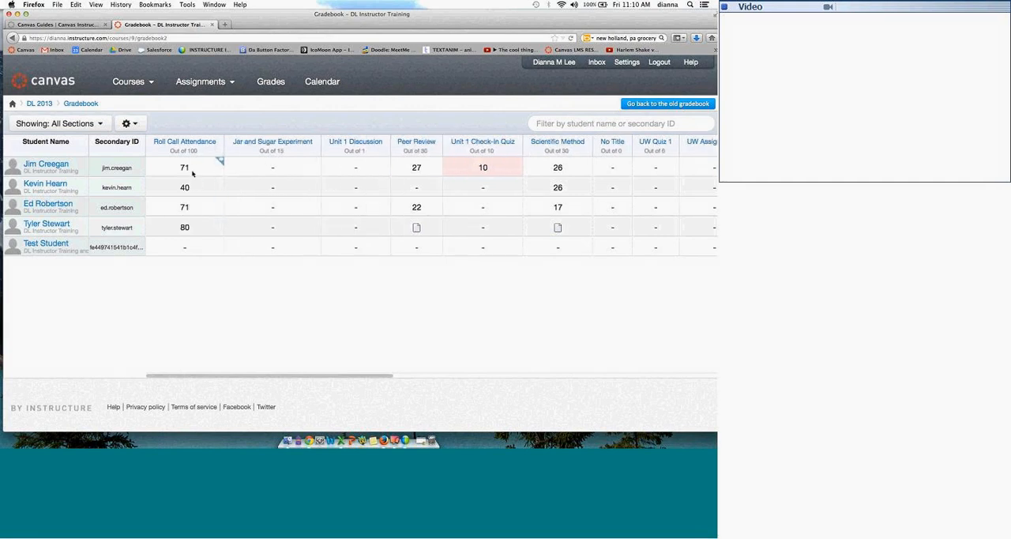
Step: Check the first student's Roll Call Attendance score and look over the assignment group totals in the gradebook
click(187, 168)
key(Escape)
scroll(256, 377, right, 10)
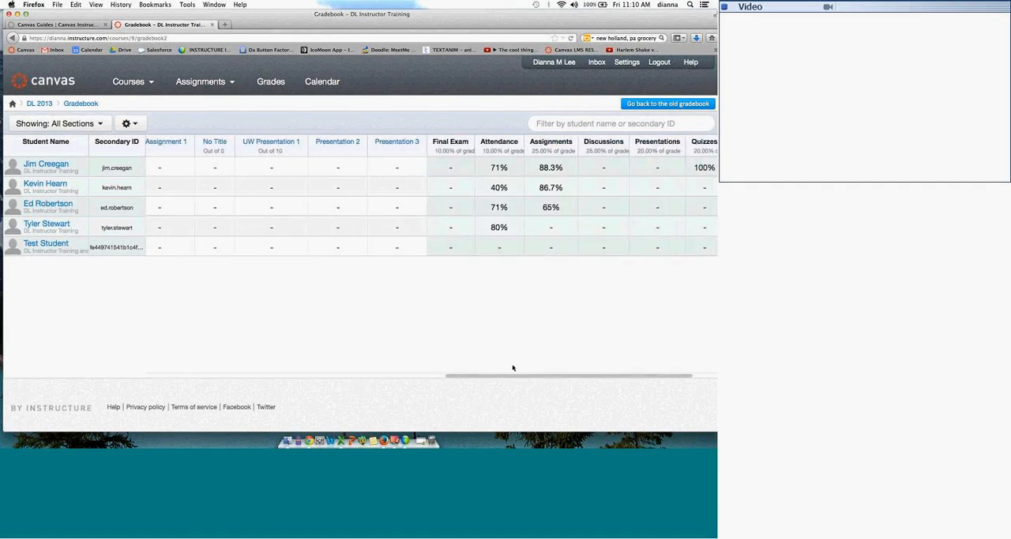
scroll(264, 322, left, 10)
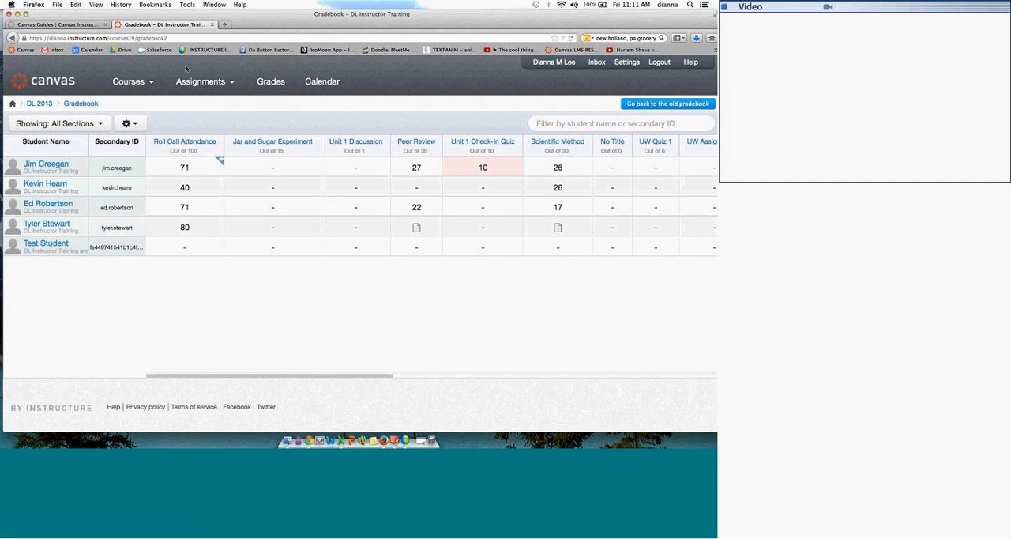
Step: Open the Roll Call Attendance assignment from the gradebook and review its details
click(188, 143)
click(189, 142)
click(189, 143)
click(189, 143)
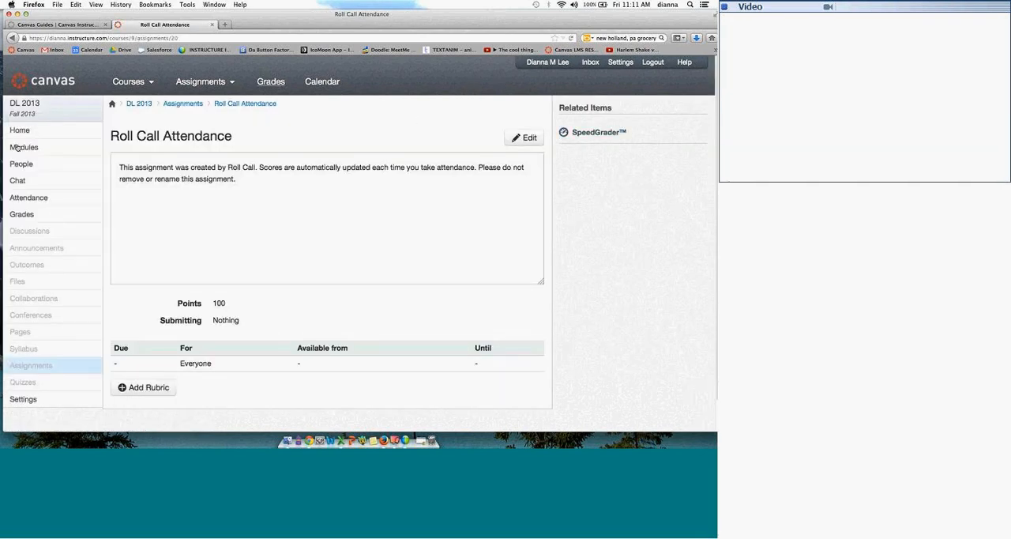
Step: Return to the Attendance page and open the attendance report export form
click(39, 197)
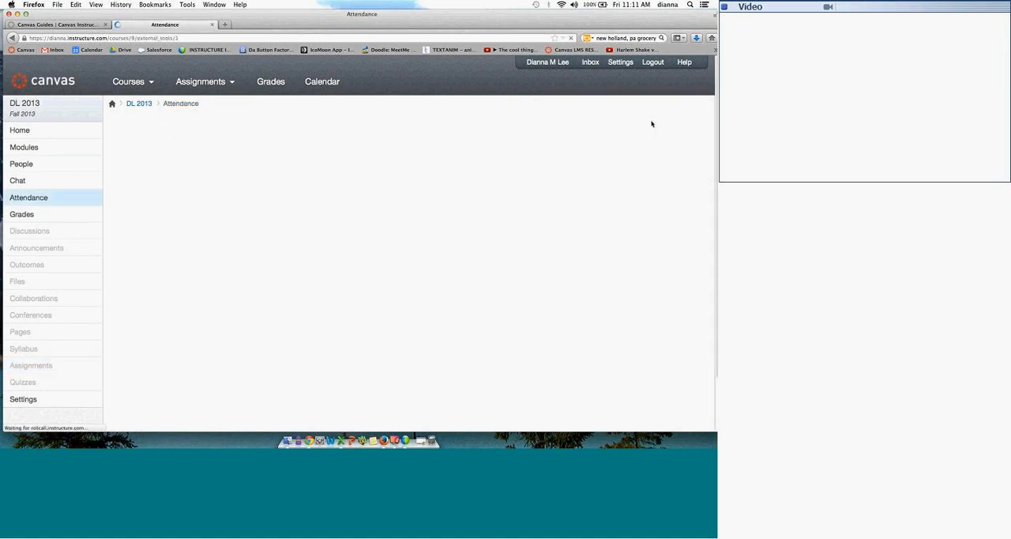
click(698, 124)
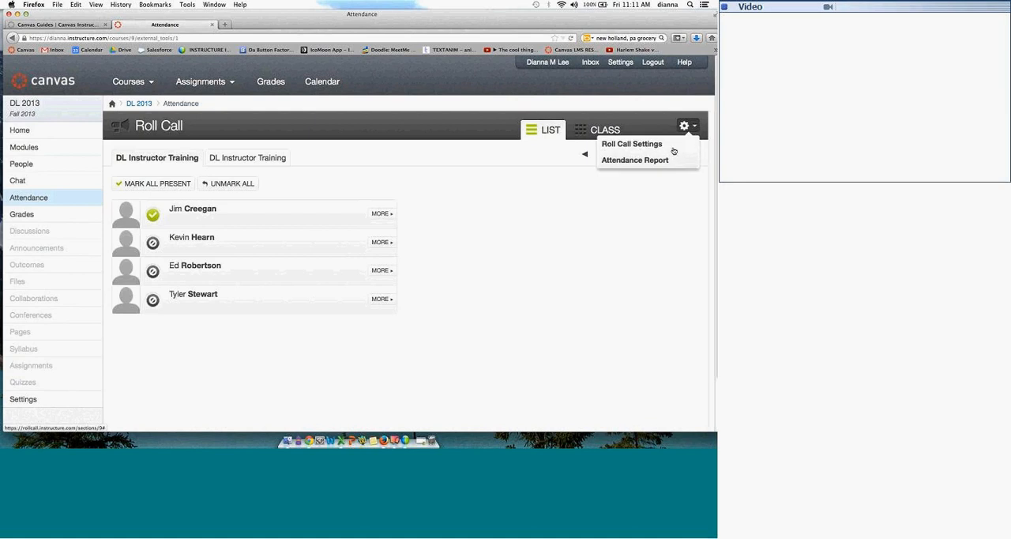
click(636, 145)
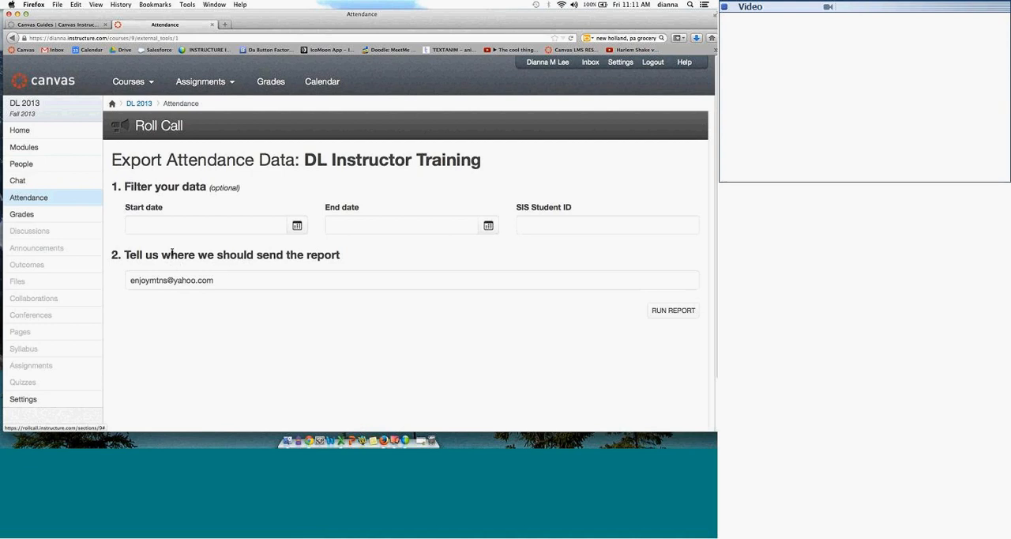
Step: Open the first student's grades from the gradebook, review the scores and group totals, and check the Roll Call Attendance submission details
drag(215, 279, 147, 279)
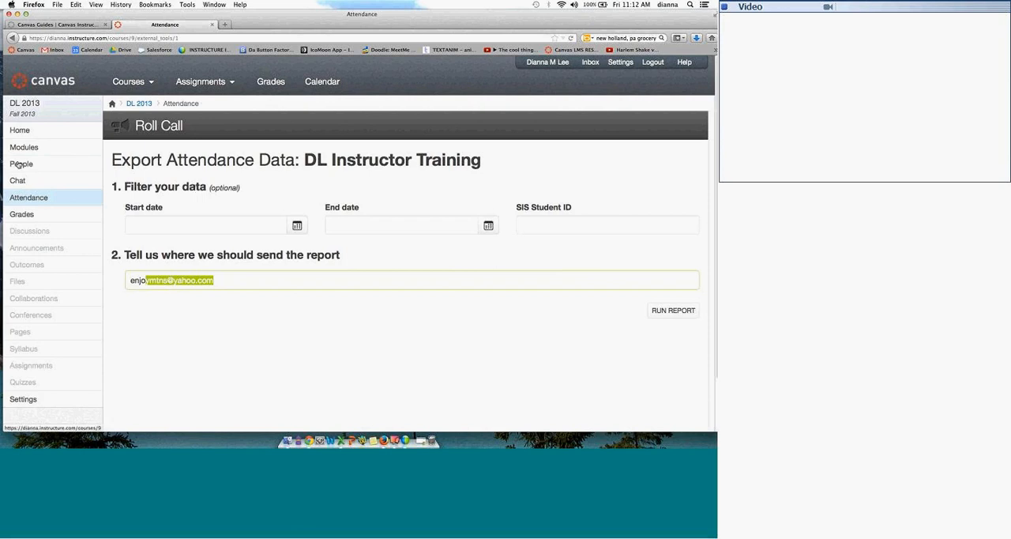
click(32, 214)
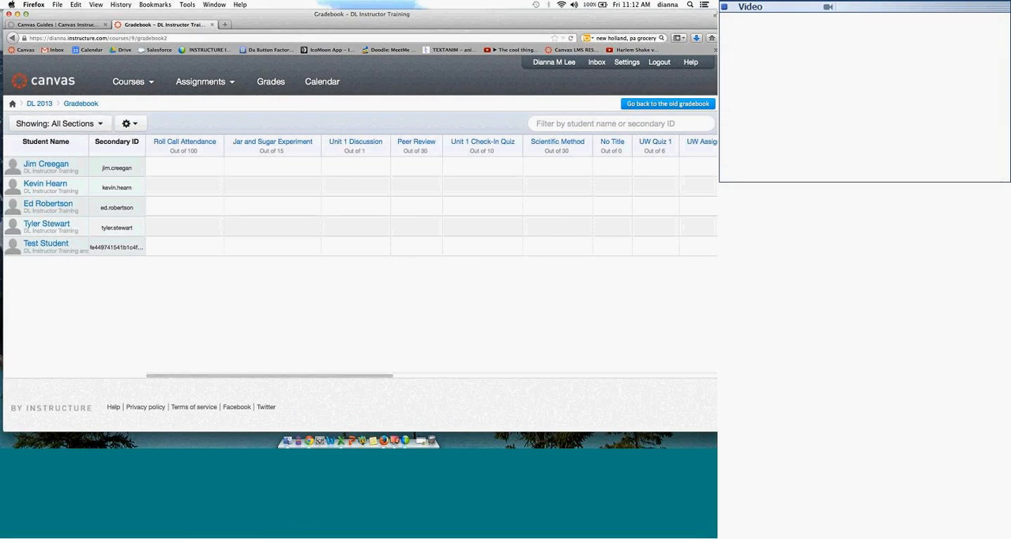
click(50, 163)
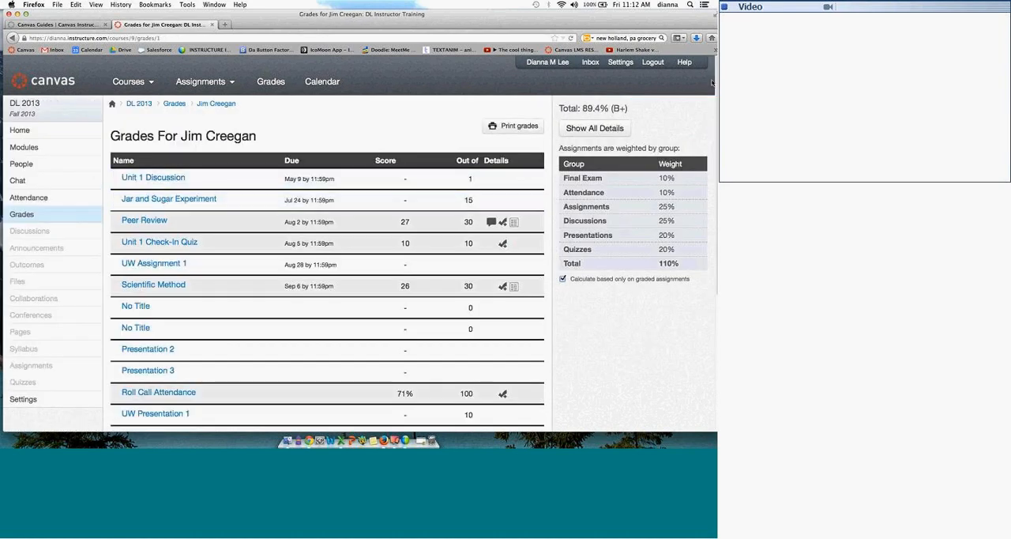
scroll(708, 183, down, 5)
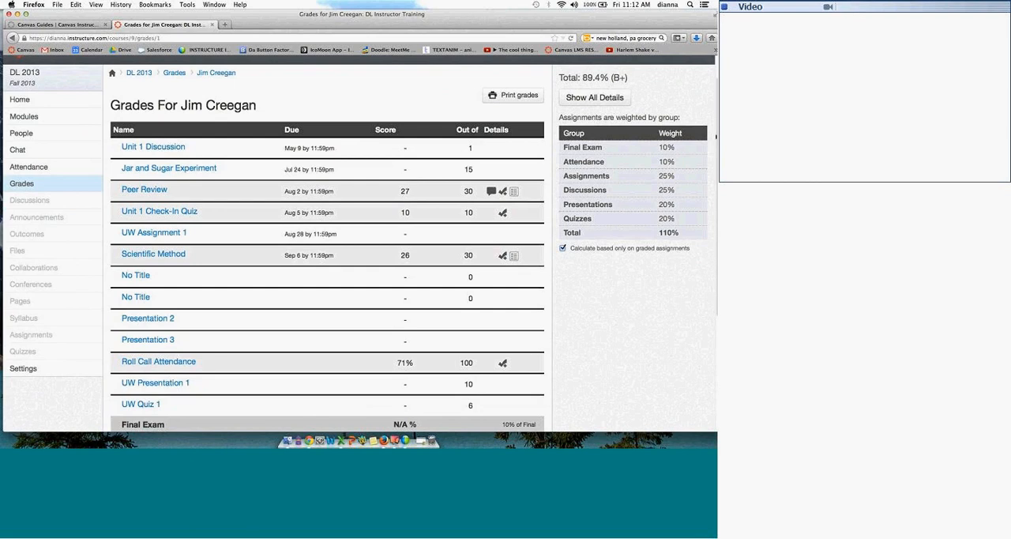
scroll(708, 183, down, 1)
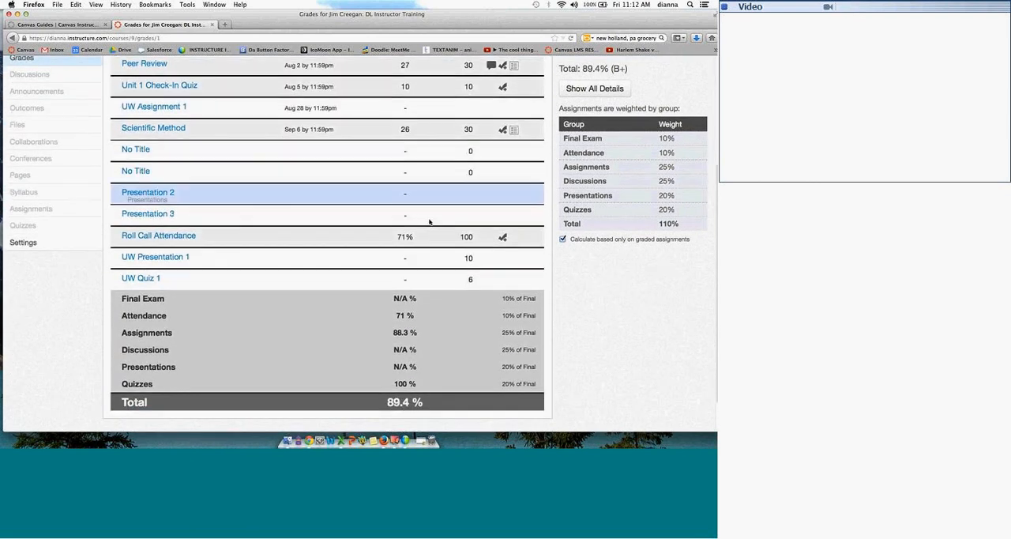
click(177, 237)
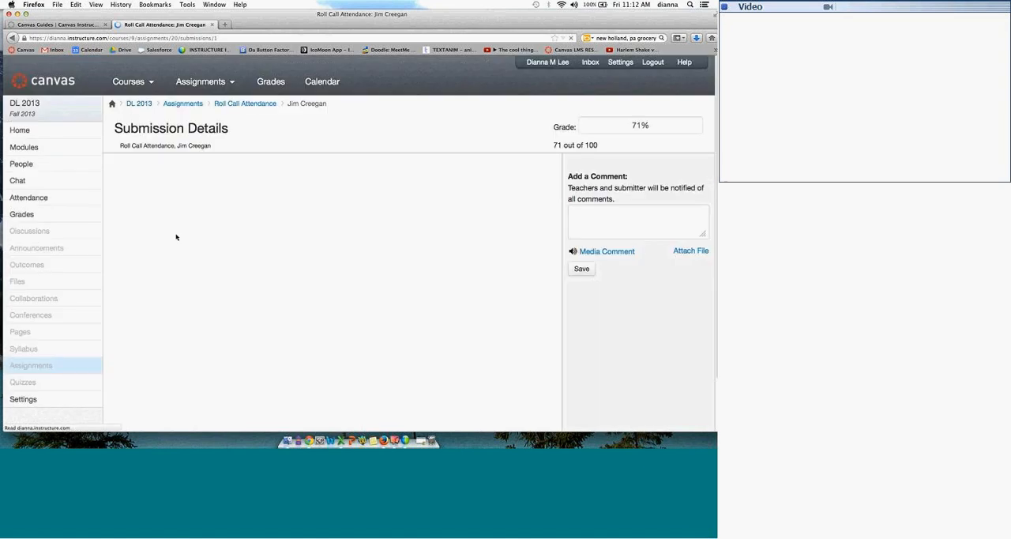
click(12, 38)
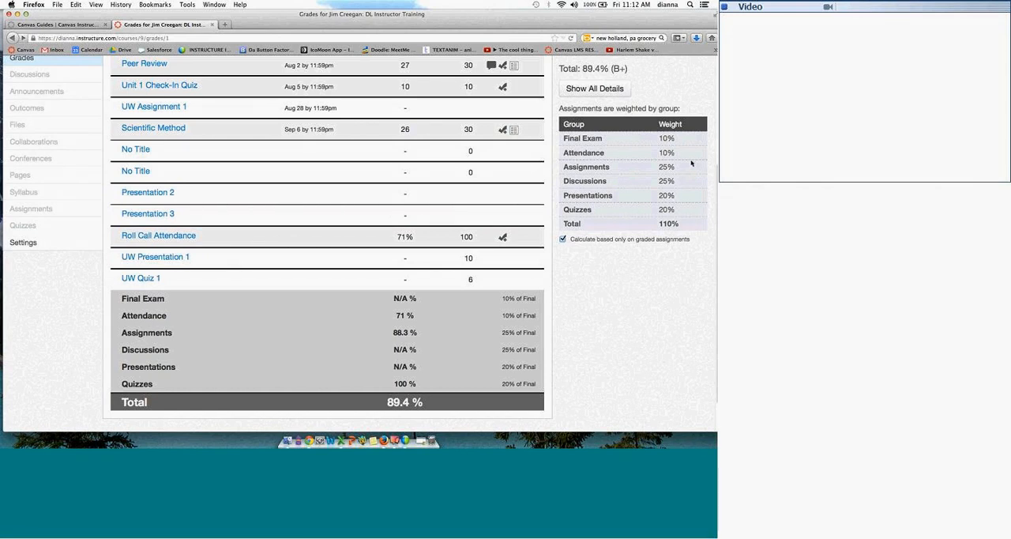
Step: Resize the browser window slightly and reposition it on the desktop
drag(676, 23, 677, 24)
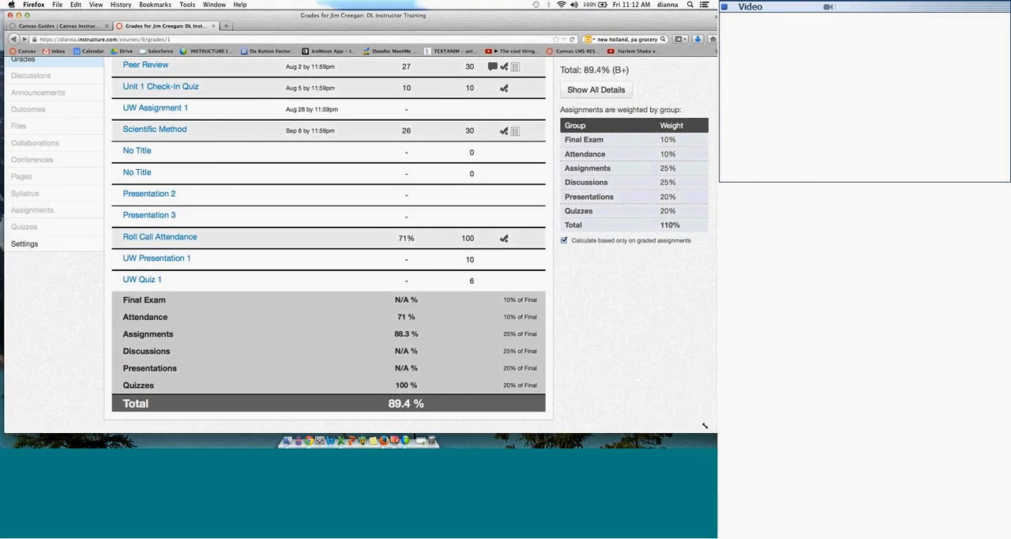
drag(704, 426, 698, 427)
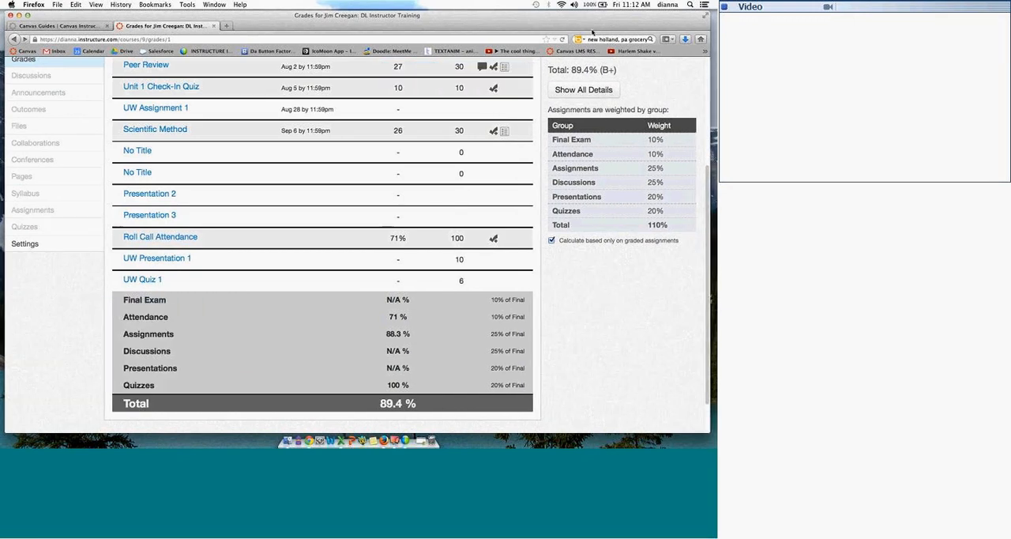
drag(593, 32, 589, 29)
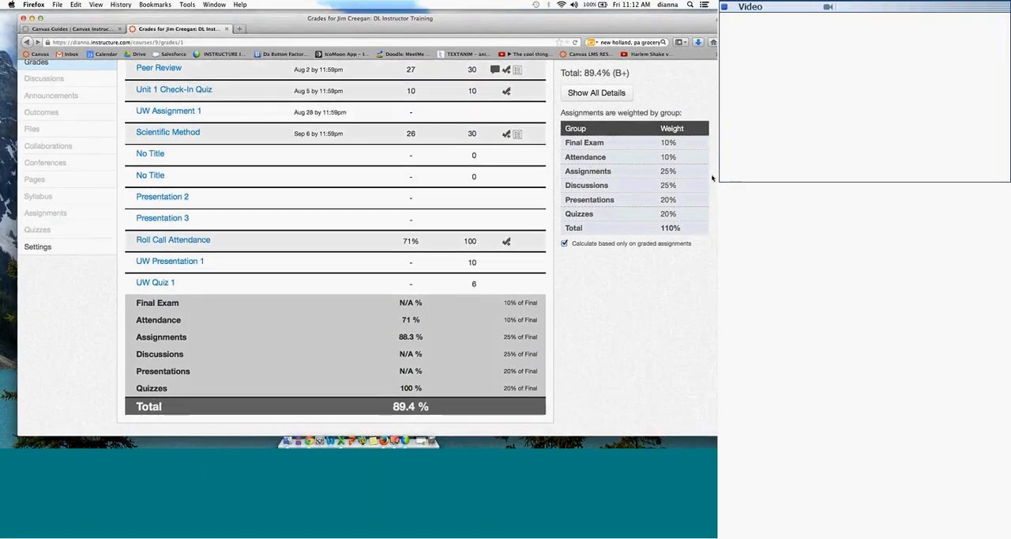
Step: Return from the student's grades page to the full course gradebook
scroll(711, 124, up, 3)
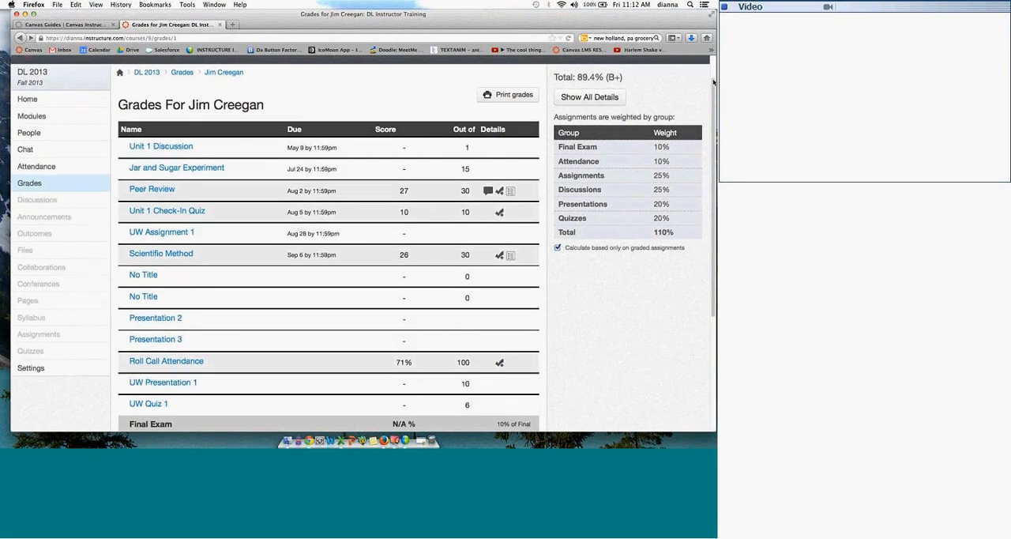
scroll(714, 79, up, 2)
click(30, 202)
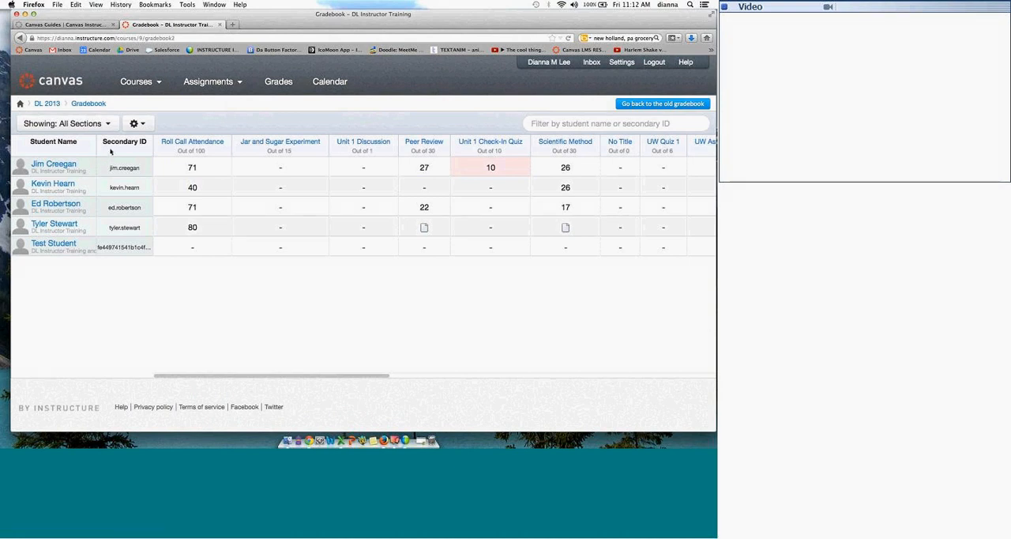
Step: Hide the student names in the gradebook, show them again, and look over the other gradebook options
click(136, 124)
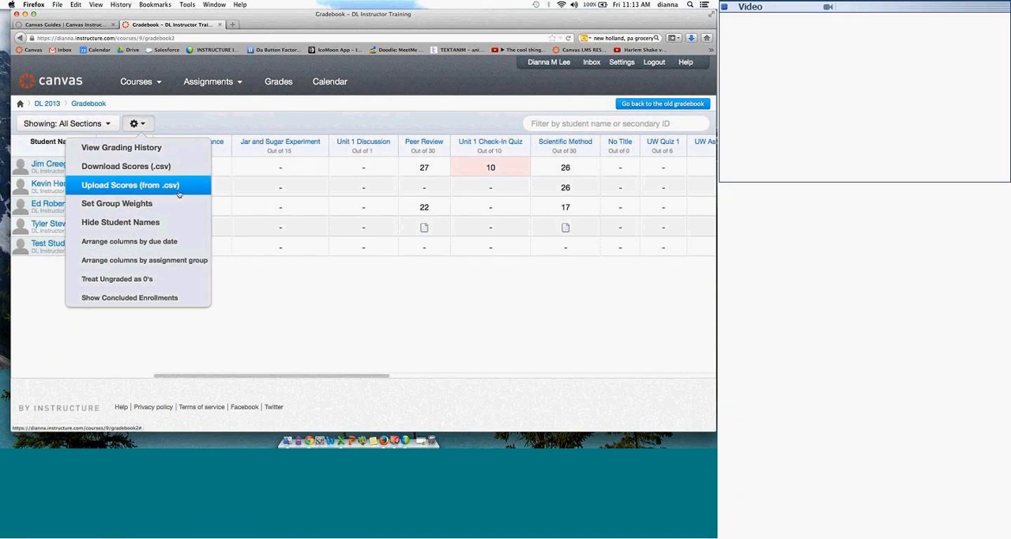
click(162, 222)
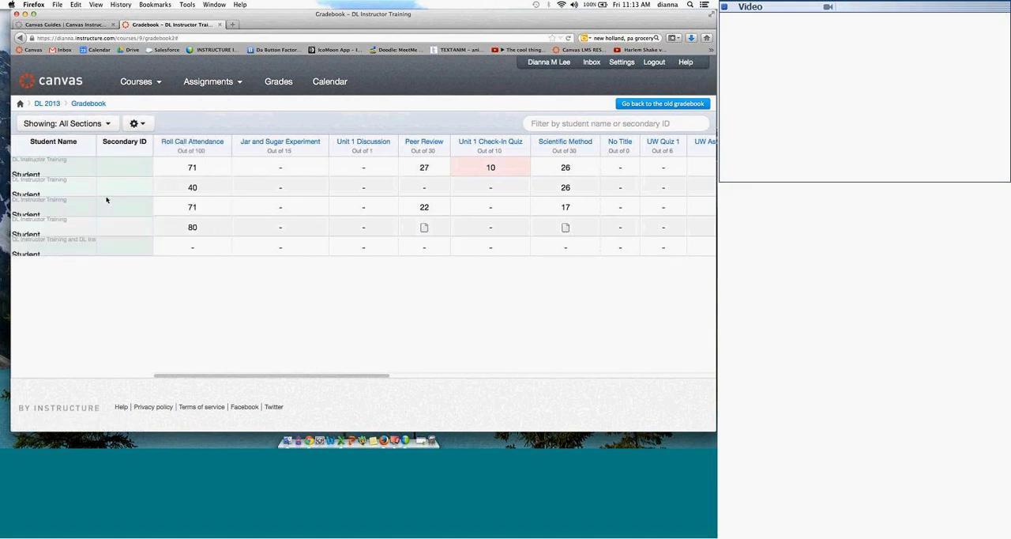
click(137, 123)
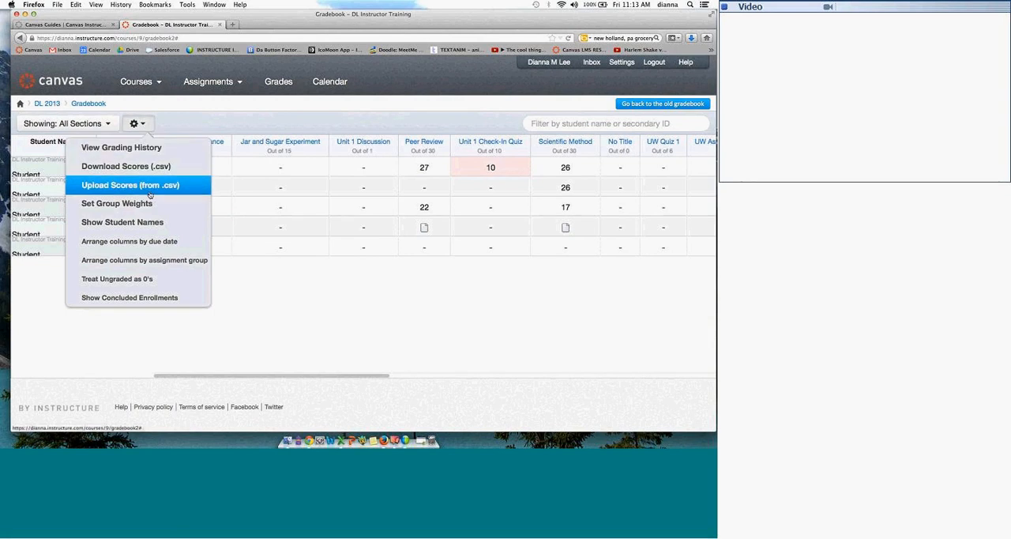
click(141, 222)
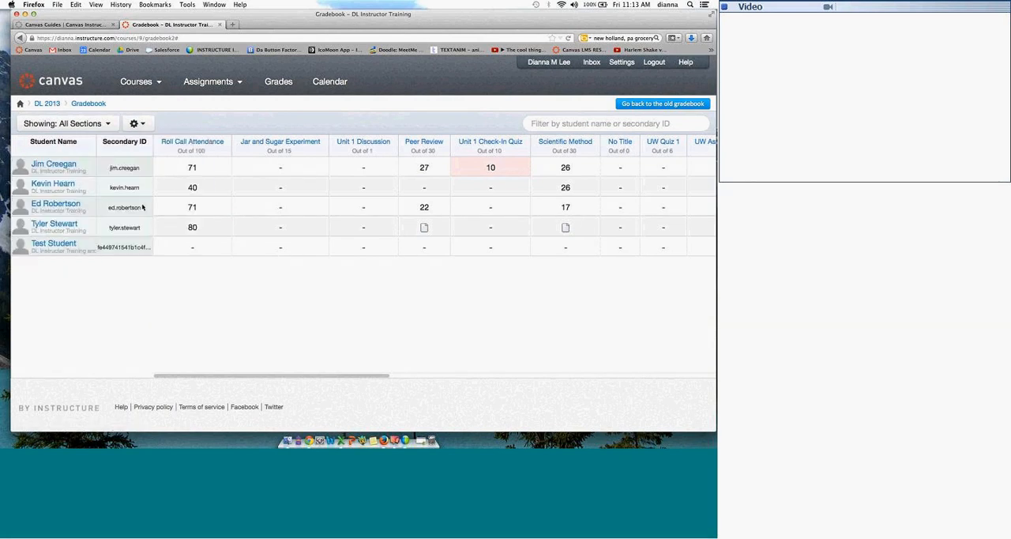
click(139, 124)
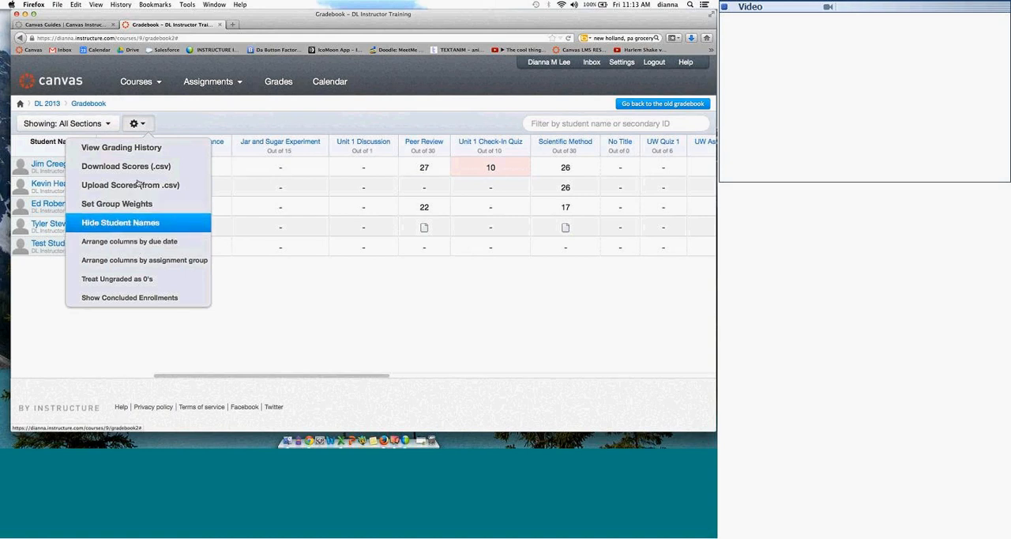
click(235, 119)
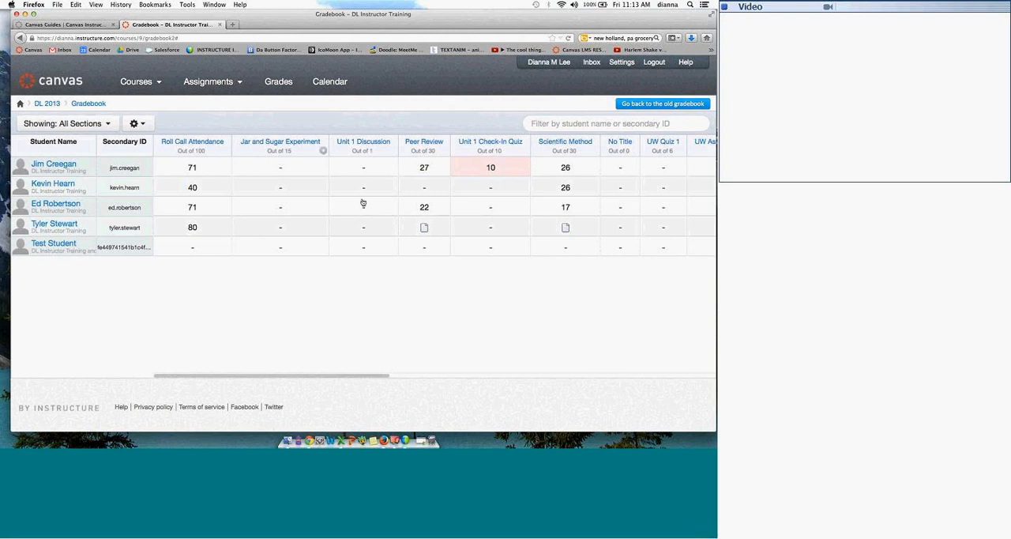
Step: Review the criteria for messaging students about Scientific Method, including ungraded and scored less or more than, and close without sending
drag(248, 376, 356, 359)
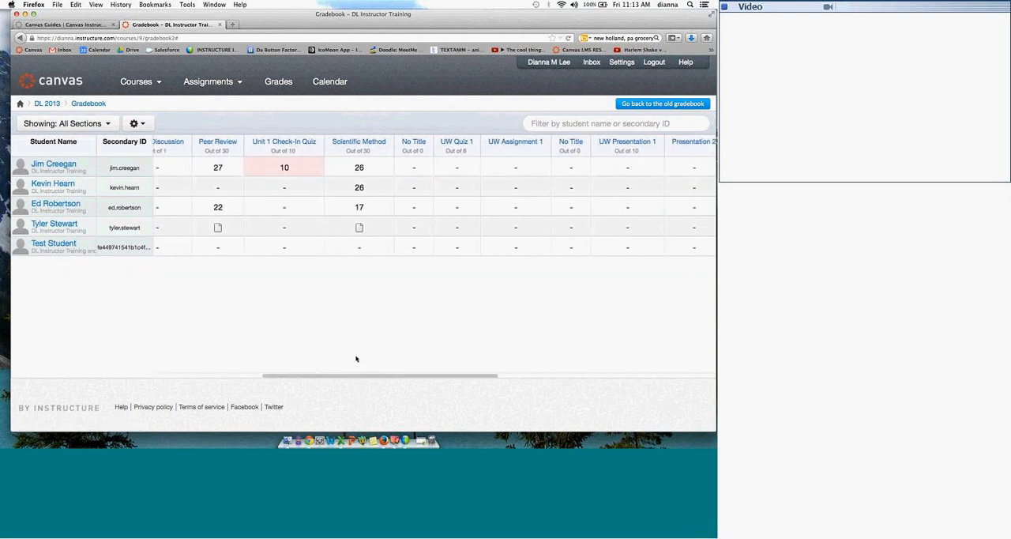
click(388, 151)
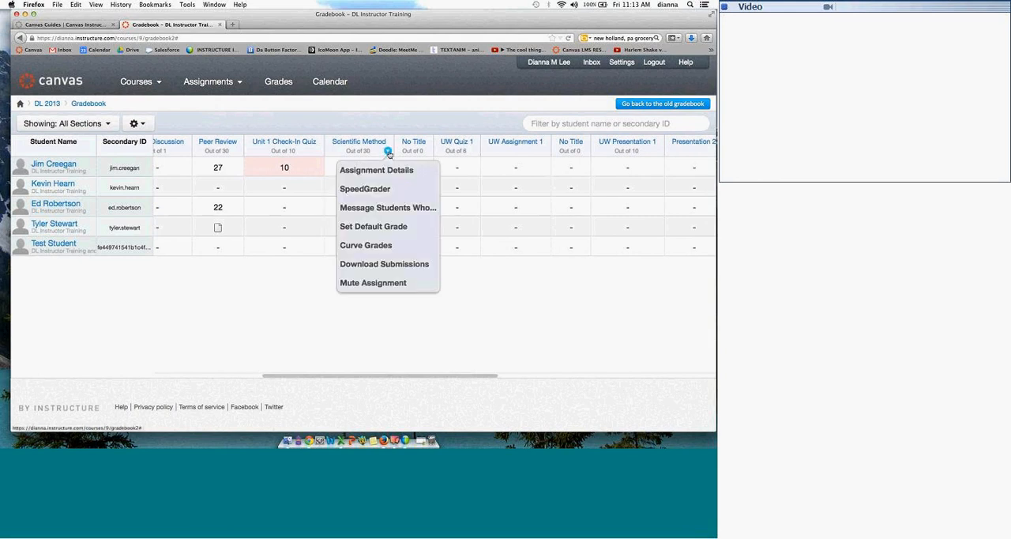
click(388, 207)
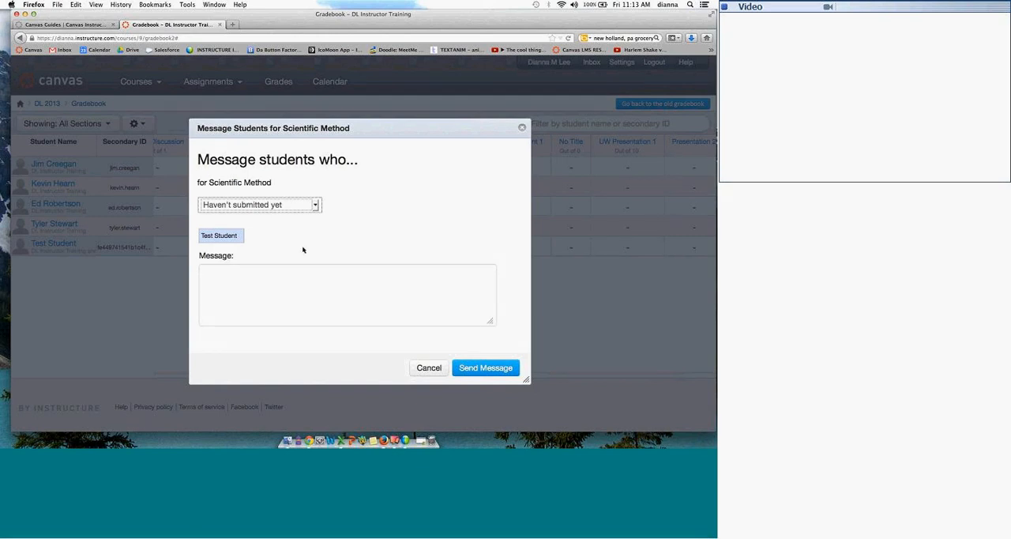
click(314, 207)
click(262, 229)
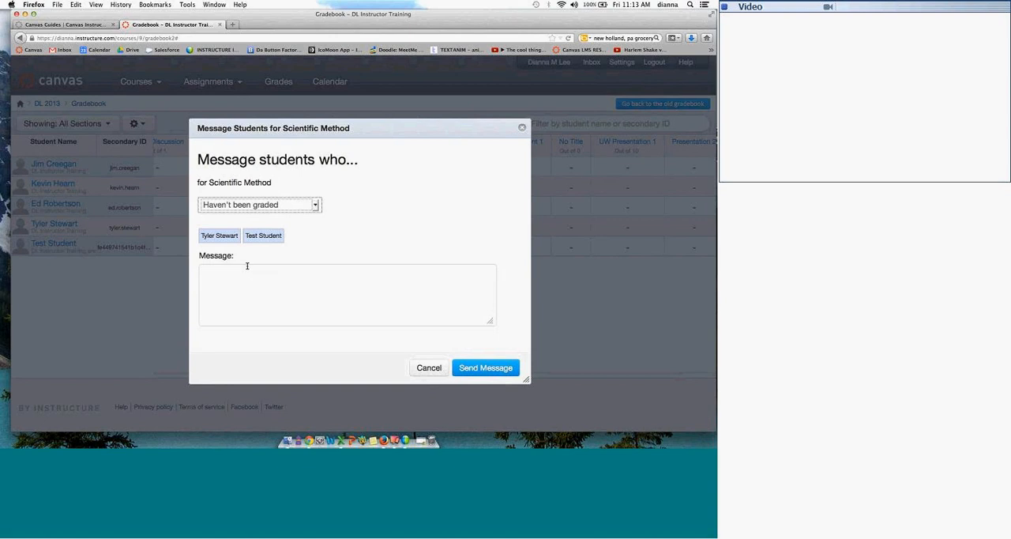
click(300, 207)
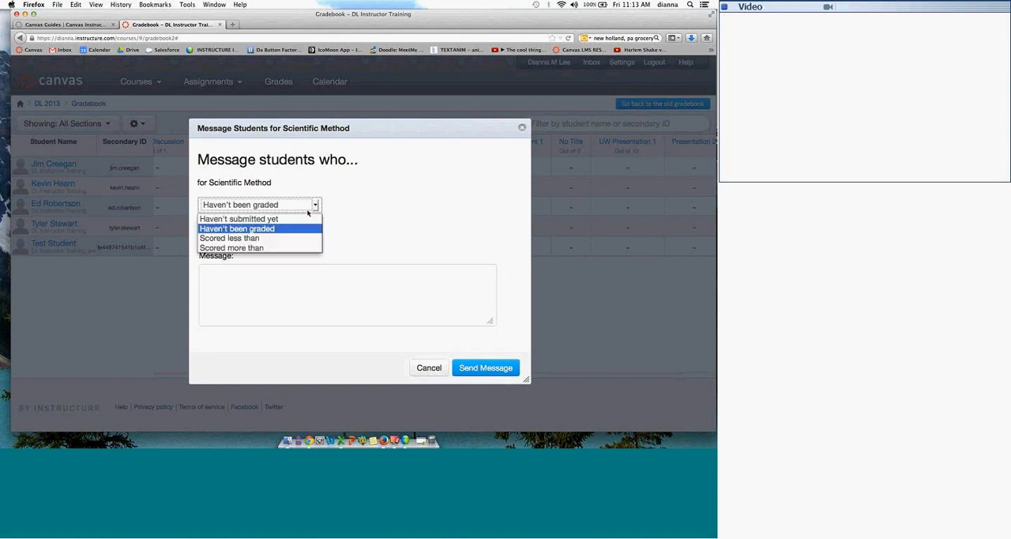
click(295, 238)
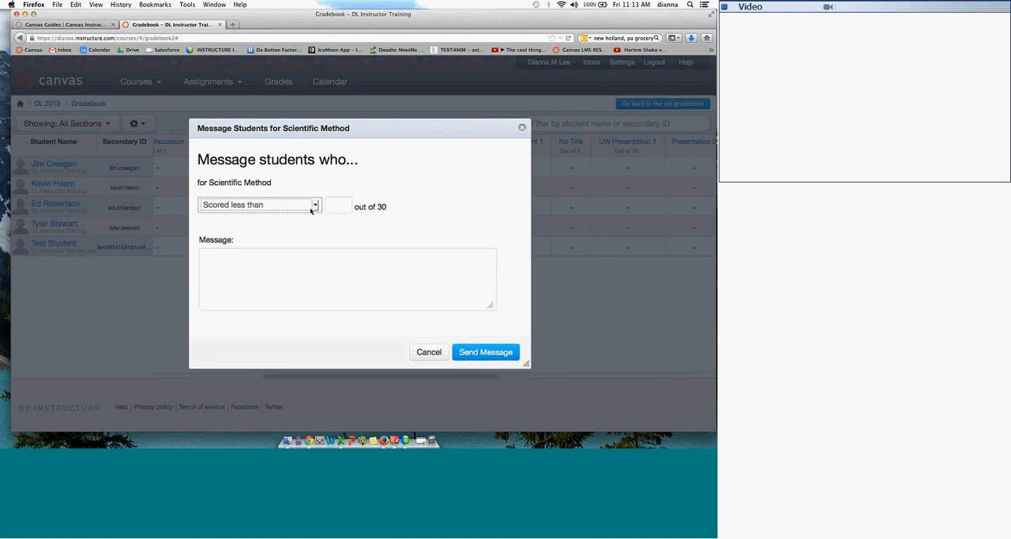
click(314, 206)
click(237, 248)
click(523, 128)
Step: Mute the Scientific Method assignment in the gradebook
click(387, 150)
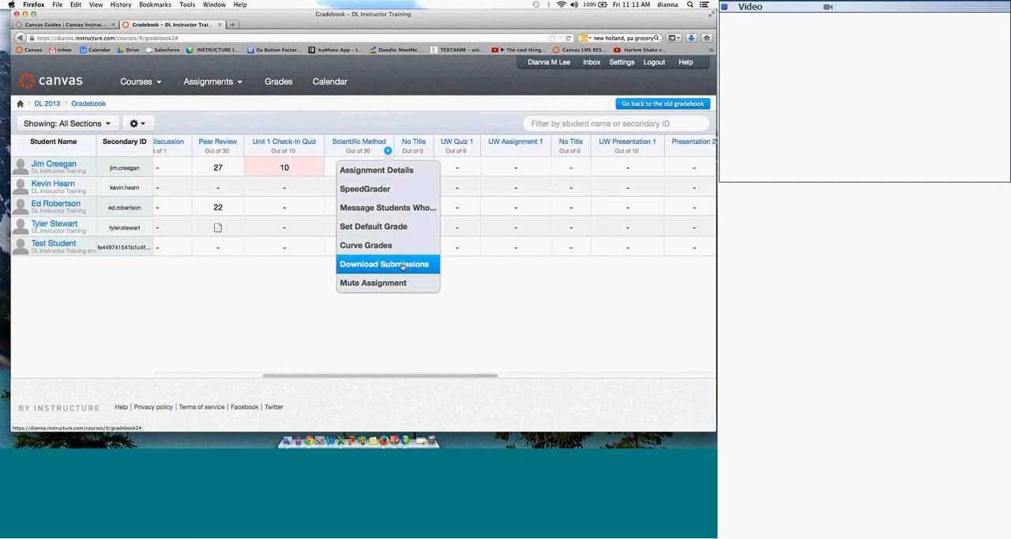
click(388, 283)
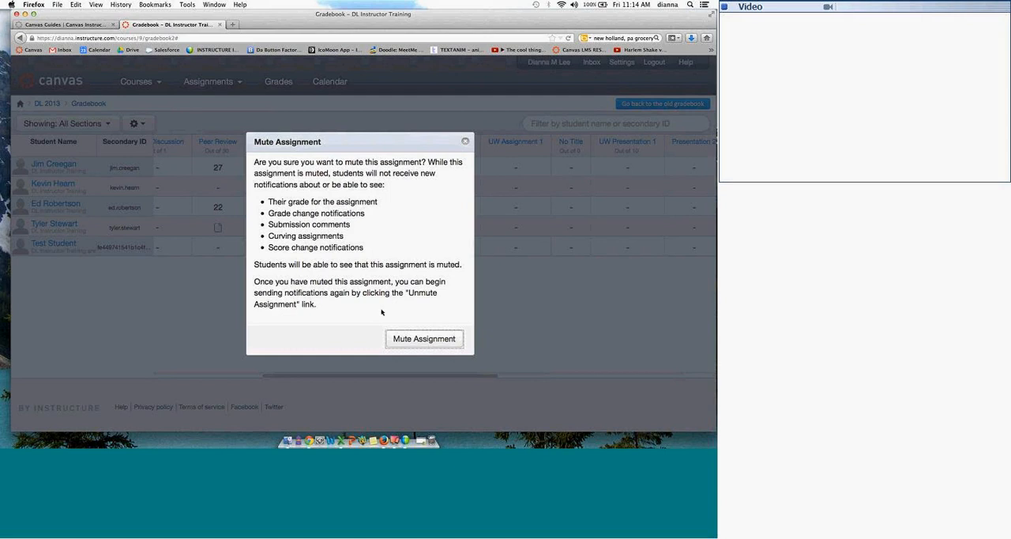
click(448, 341)
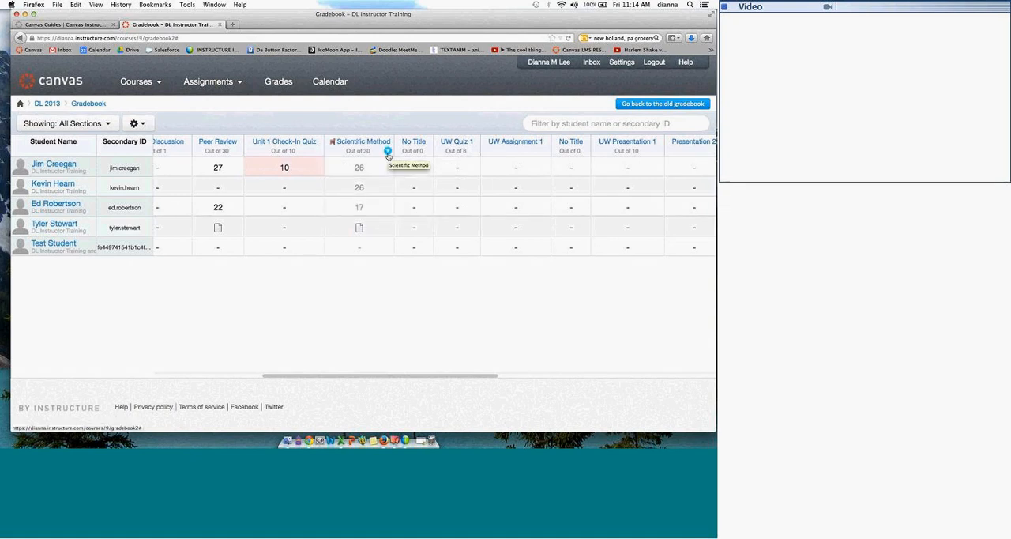
Step: Open the Scientific Method submissions in SpeedGrader and display the list of students
click(387, 151)
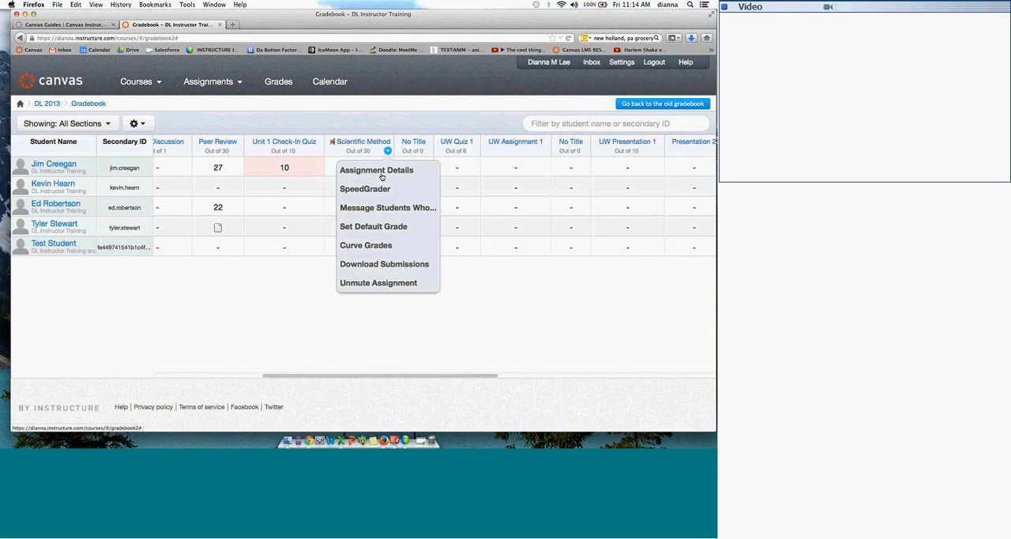
click(374, 188)
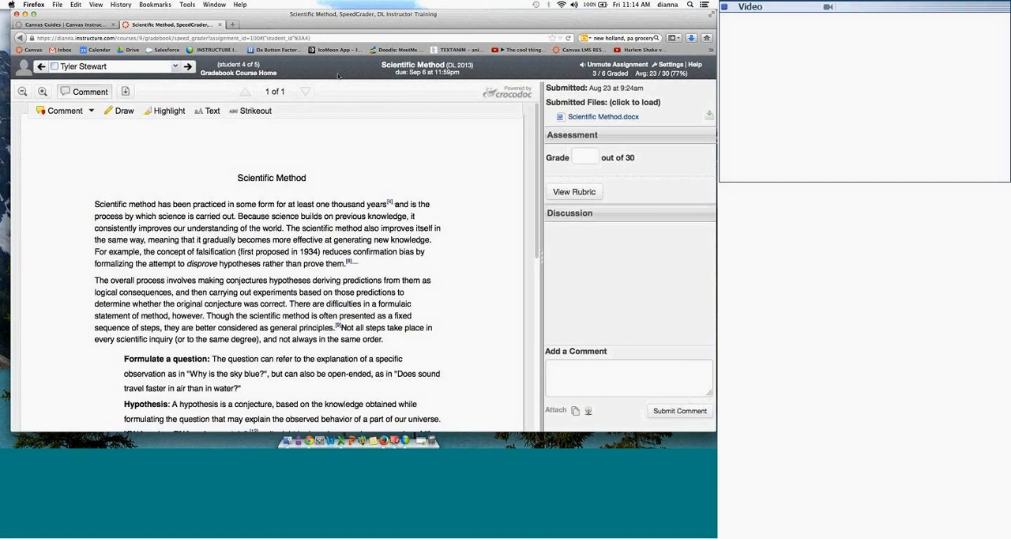
click(175, 67)
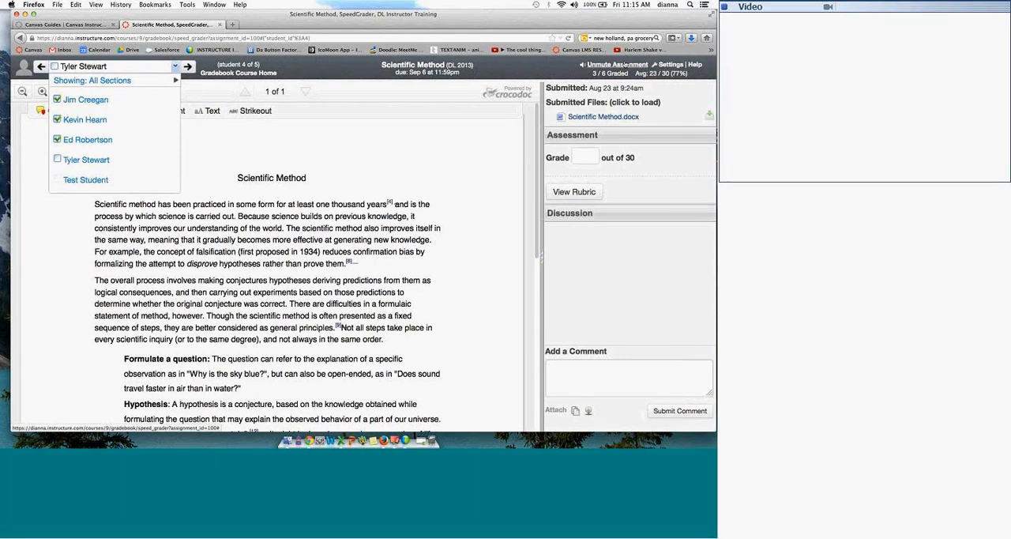
Step: Review how SpeedGrader can sort the student list, try the option to hide student names, and cancel the settings
click(670, 64)
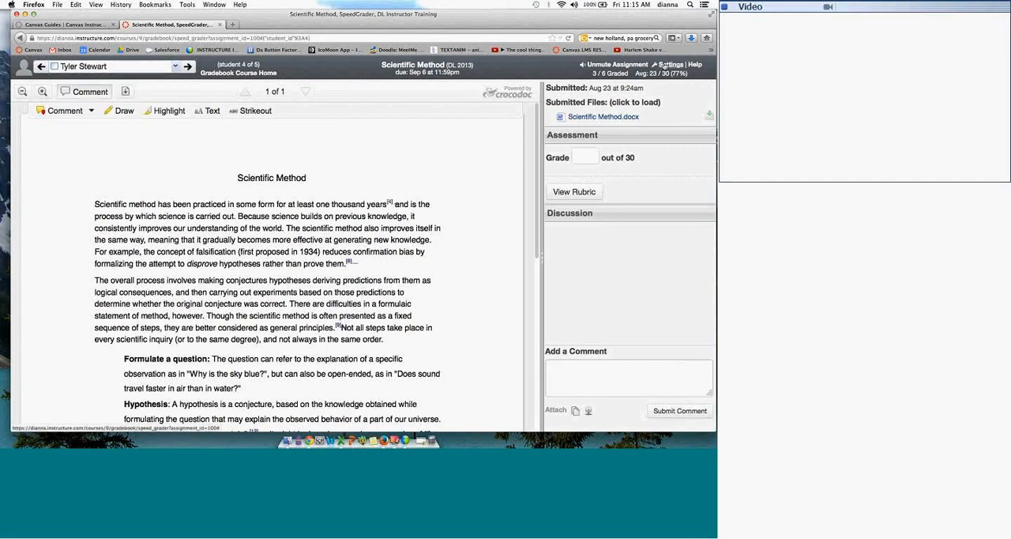
click(430, 215)
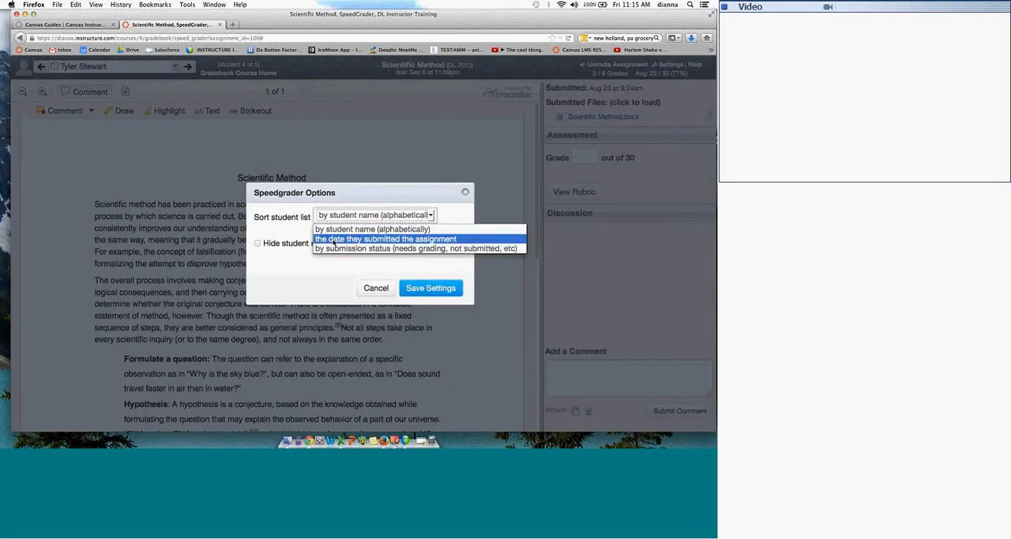
click(281, 245)
click(280, 245)
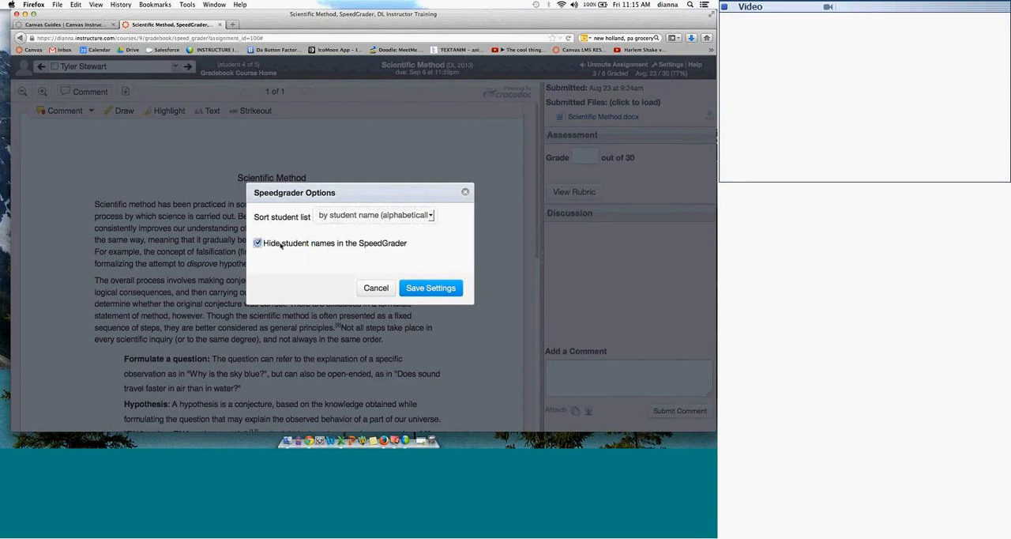
click(265, 245)
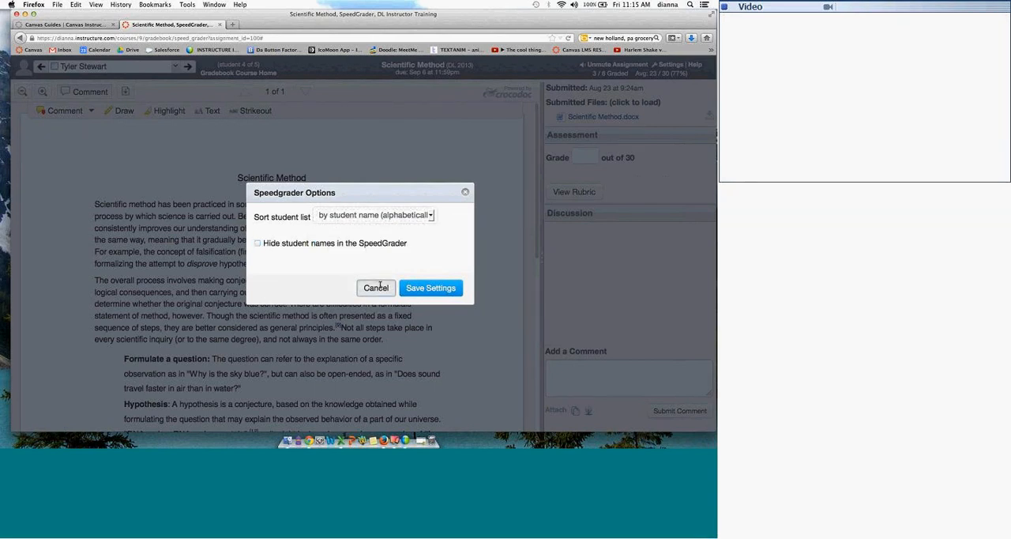
click(381, 287)
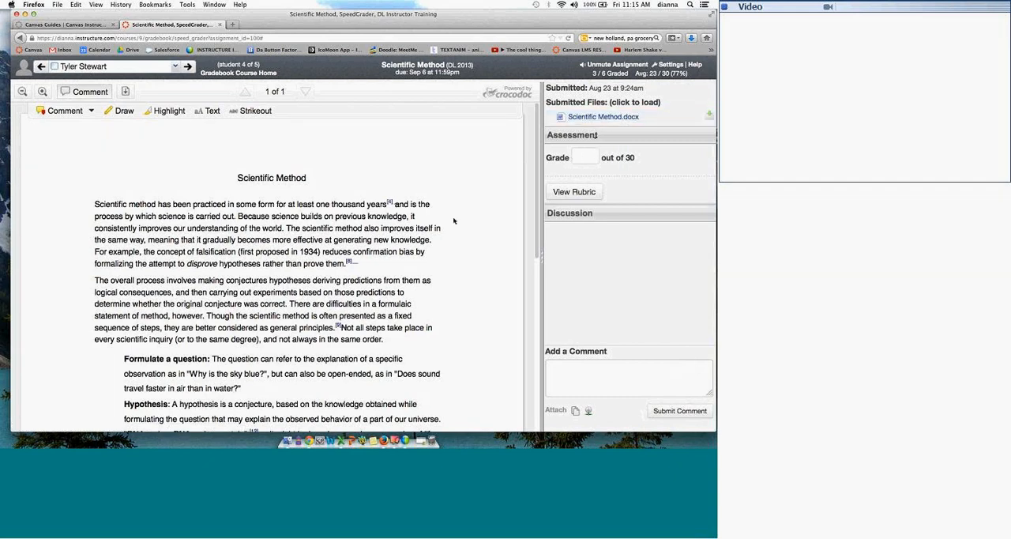
Step: Open the Scientific Method rubric and award 10 points for hypothesis explanation, 6 for describing the concept and 10 for the steps
click(581, 192)
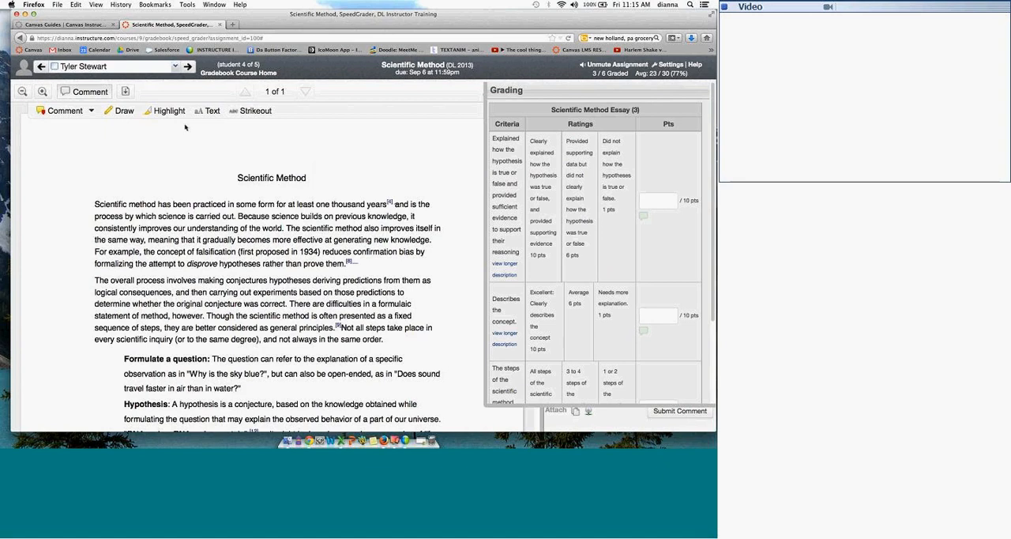
click(551, 186)
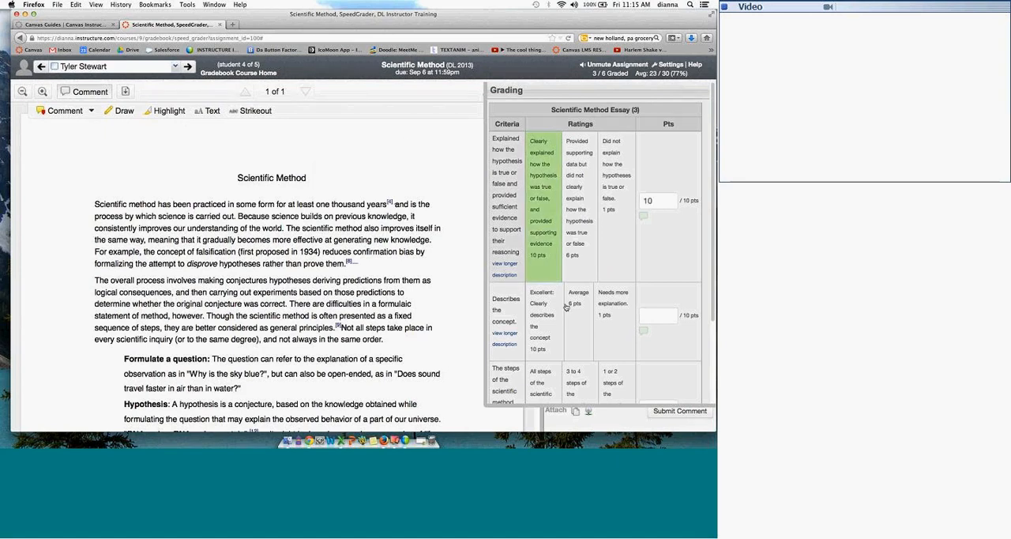
click(580, 308)
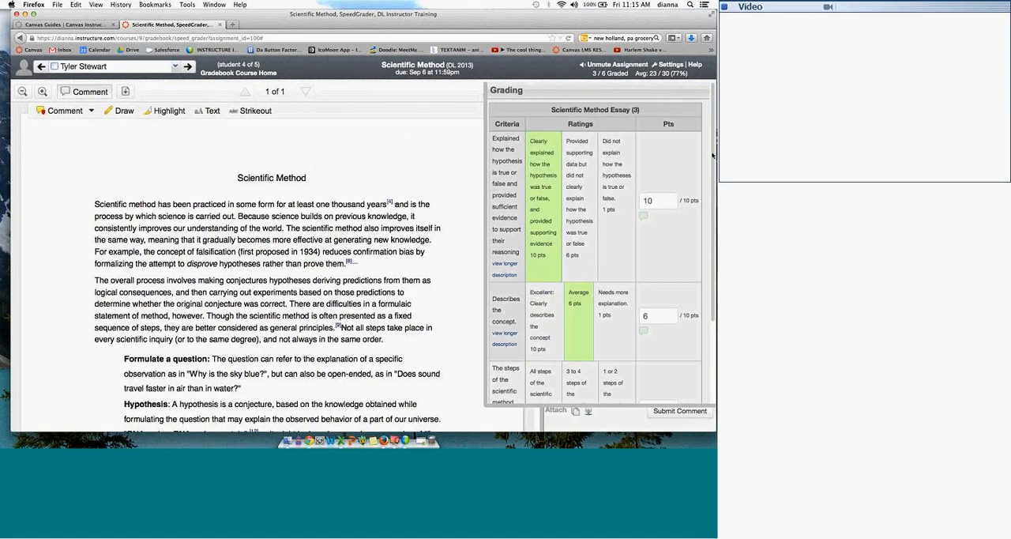
scroll(695, 237, down, 4)
click(544, 324)
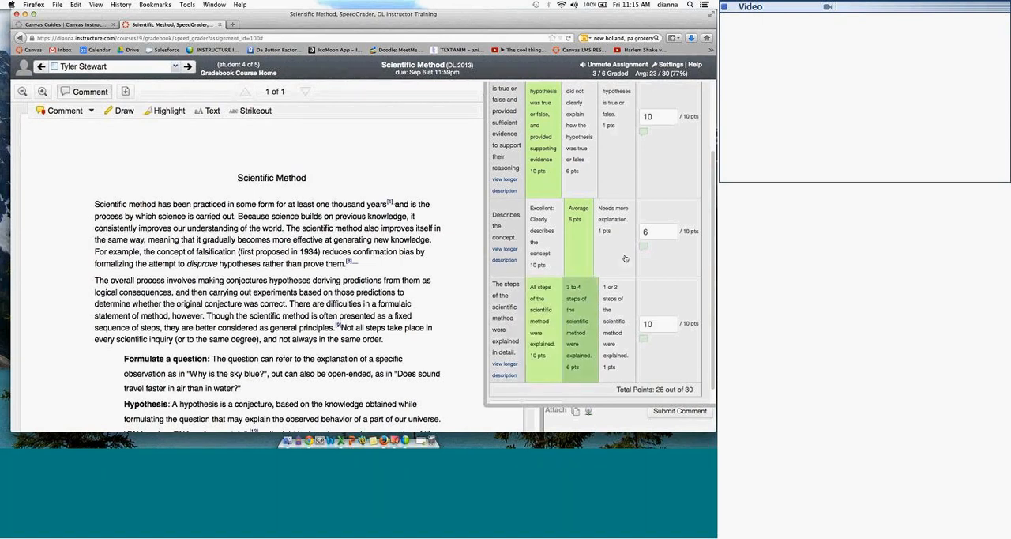
Step: Look at the additional comments box for the hypothesis criterion, close it without a comment, and save the rubric scores
click(645, 133)
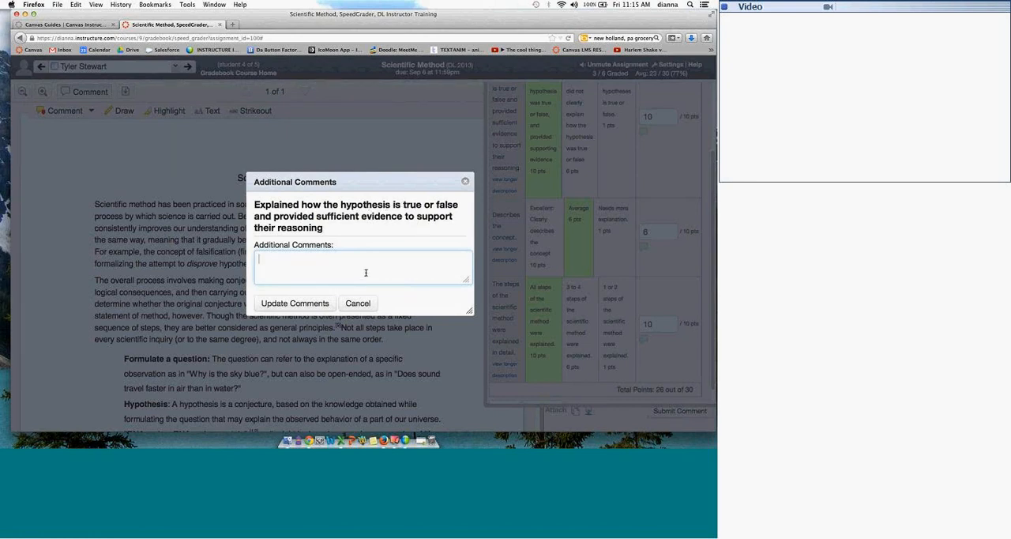
click(465, 181)
drag(712, 181, 711, 229)
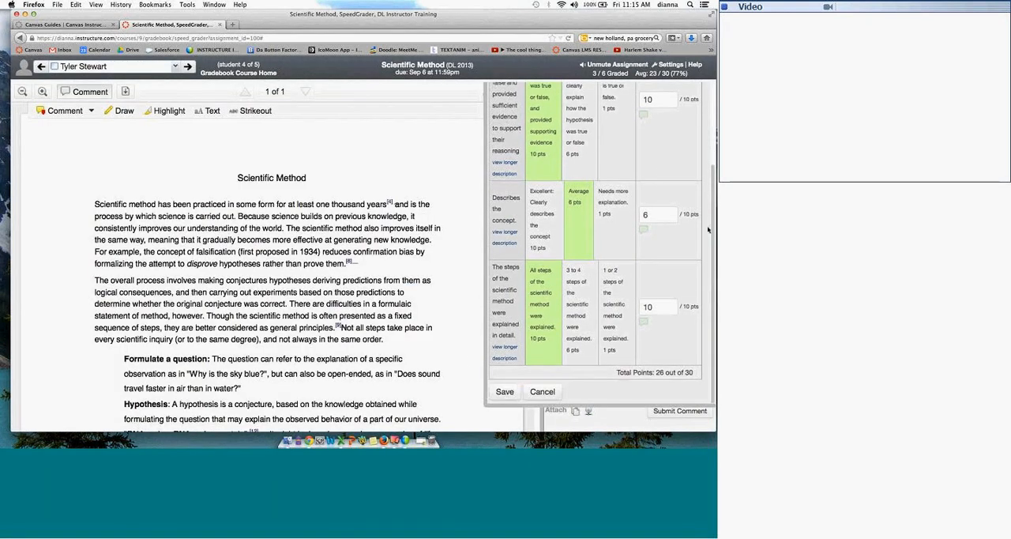
click(501, 391)
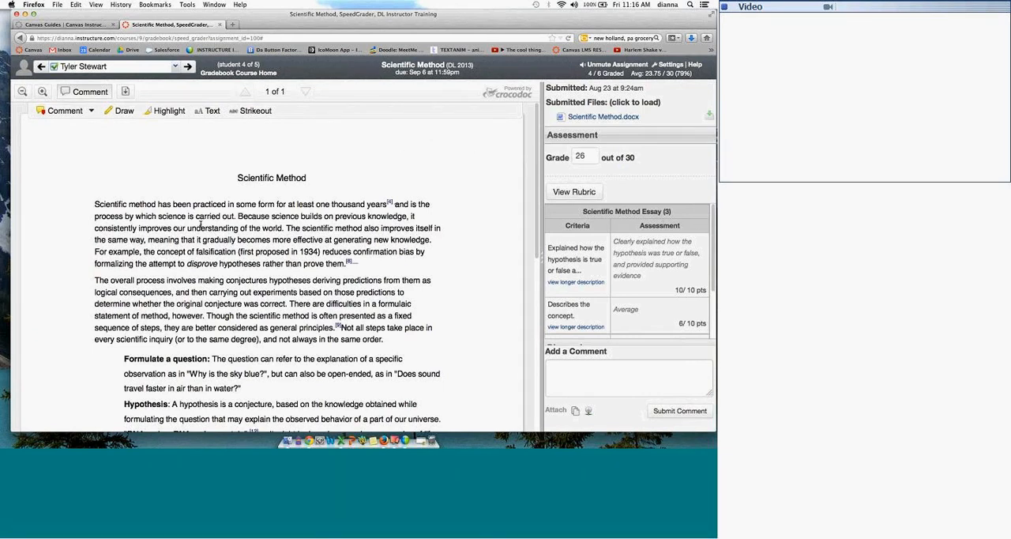
Step: Add a point comment reading "fjdaifodjafsj" above the first line of the essay
click(79, 111)
click(86, 139)
click(176, 197)
text(fjdaifodjafsj)
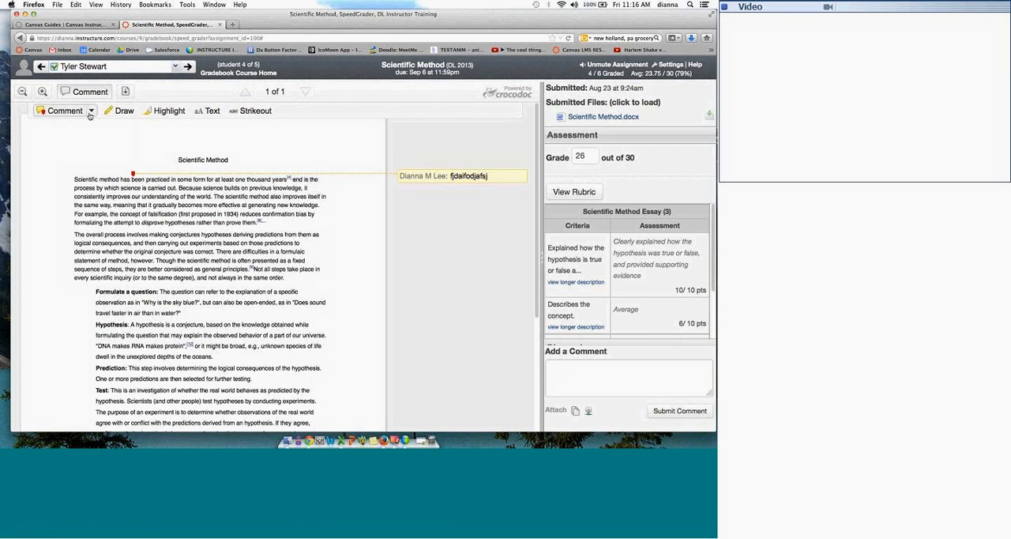
Step: Add an area comment reading "kfjidsaofjdsaif" around the first three lines of the second paragraph
drag(74, 231, 166, 254)
drag(261, 254, 330, 259)
text(kfjdsaofjdsaif)
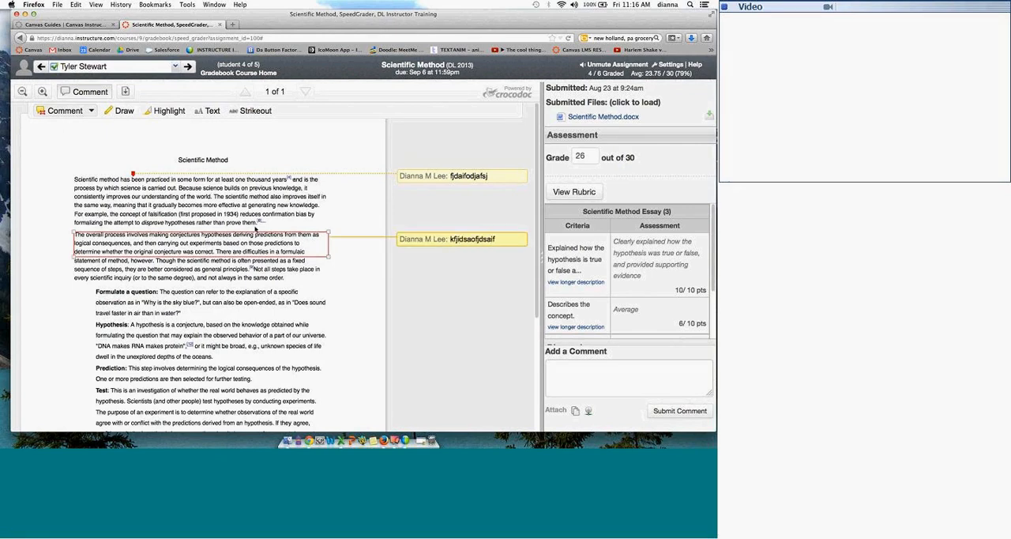
click(483, 176)
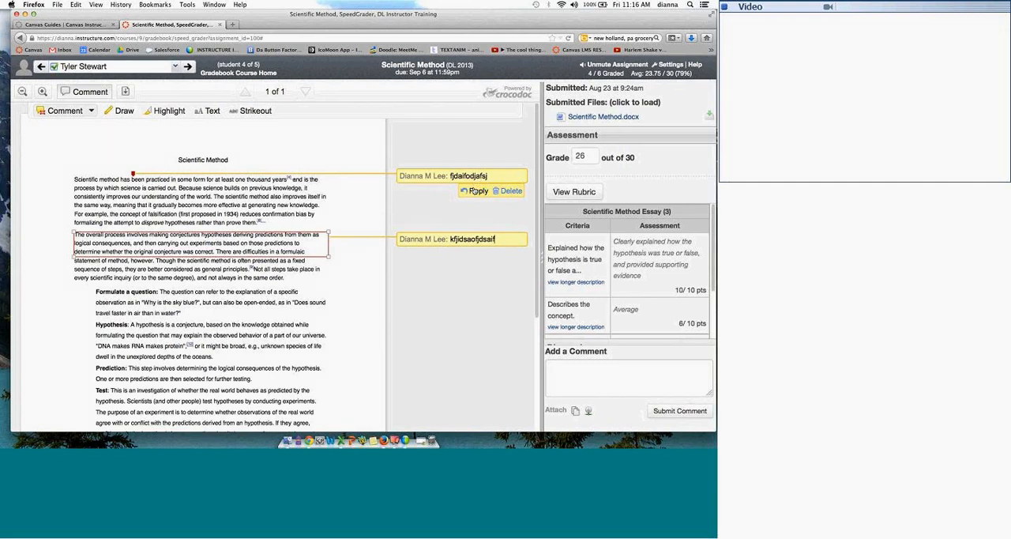
Step: Add a text comment reading "jfioadfidofja" on the first paragraph's passage from "consistently improves" to "generating new knowledge"
click(82, 113)
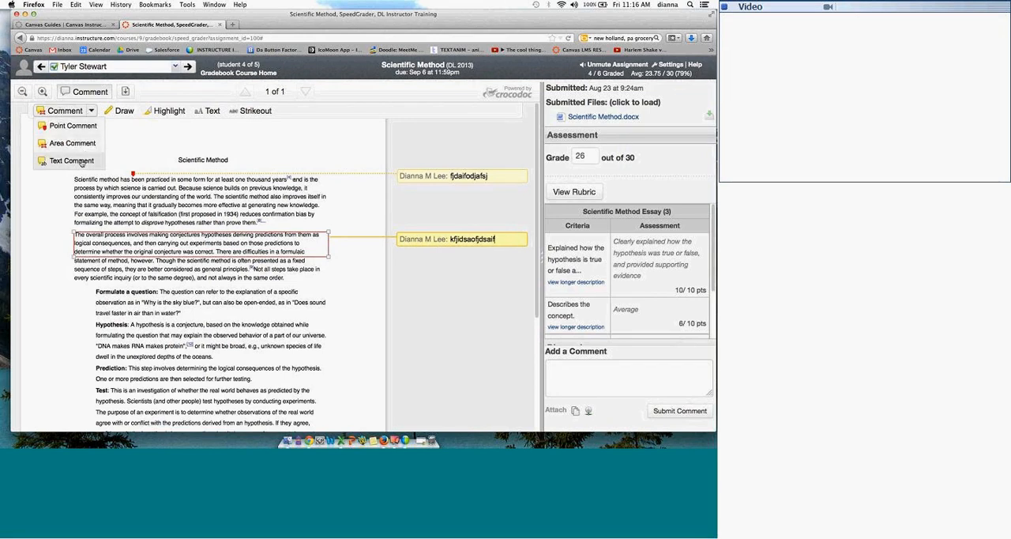
click(79, 161)
drag(74, 196, 233, 204)
text(jfloadfidofja)
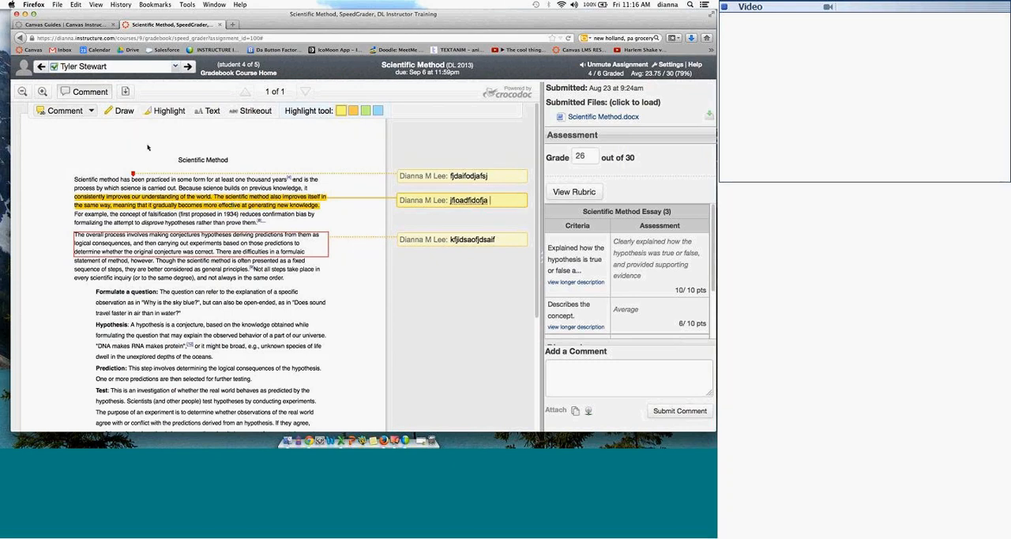
Step: Draw a freehand smiley above the essay, a circle around part of the "Formulate a question" item, and an arrow from it into the margin
click(126, 112)
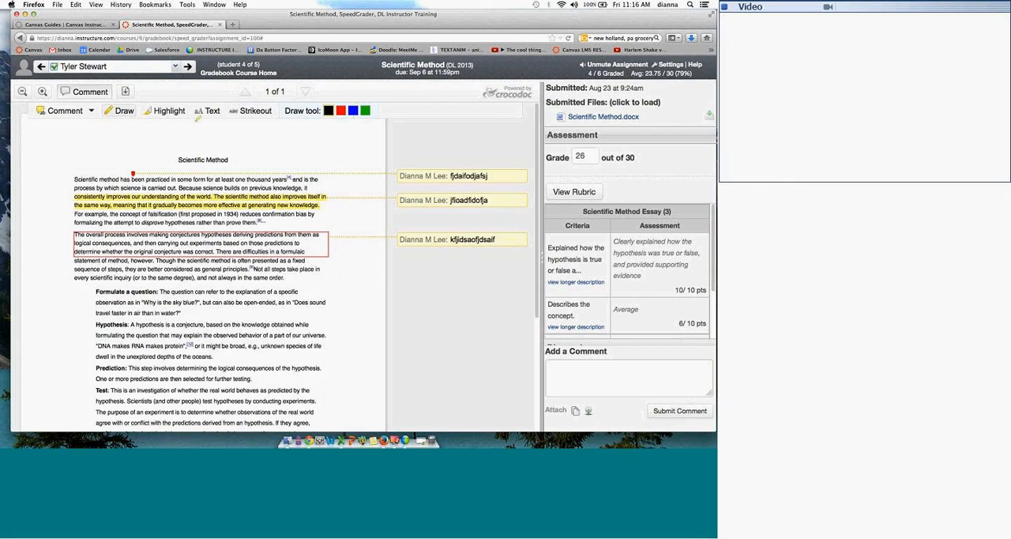
mouse_move(64, 134)
mouse_down()
mouse_move(67, 166)
mouse_move(77, 138)
mouse_up()
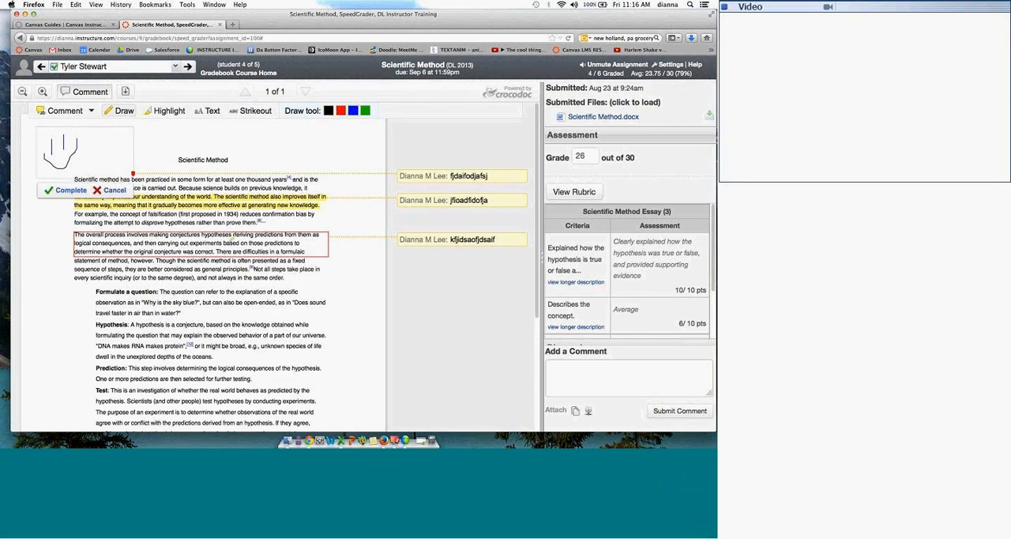
mouse_move(247, 289)
mouse_down()
mouse_move(262, 318)
mouse_move(246, 284)
mouse_up()
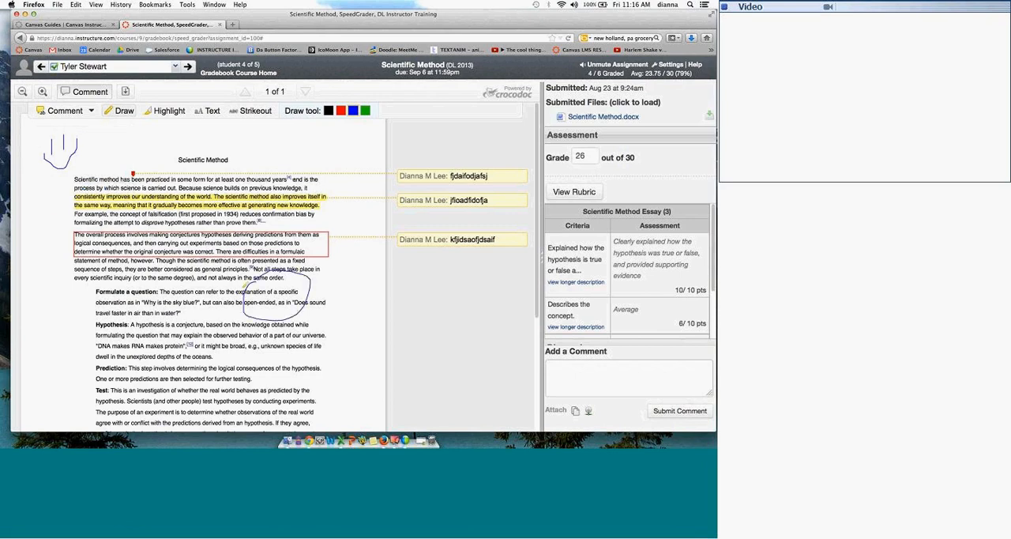
mouse_move(318, 281)
mouse_down()
mouse_move(373, 281)
mouse_move(348, 299)
mouse_up()
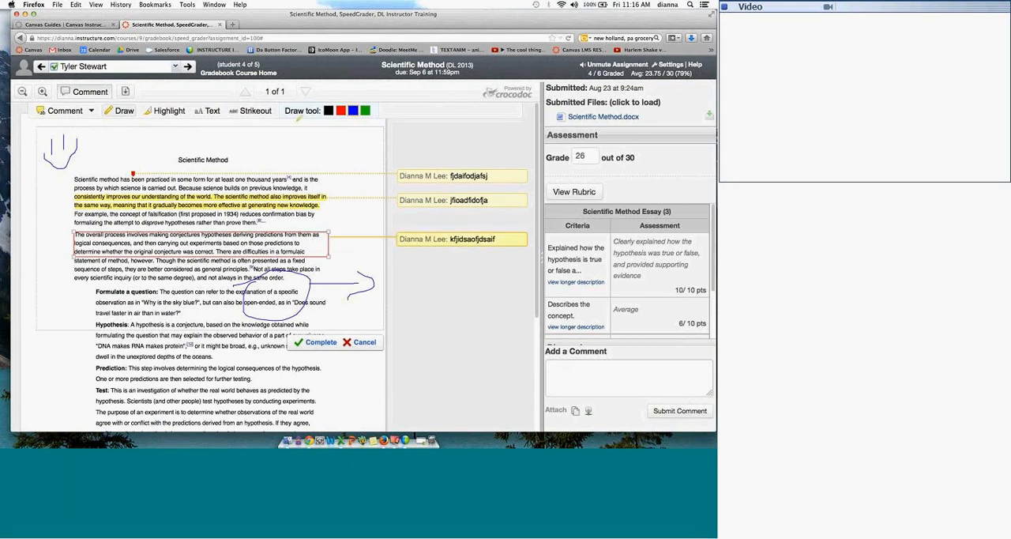
Step: Add the black 10pt text "dfjsdofjidofajd" beside the arrow, and highlight parts of the falsification sentence in yellow and green
click(209, 110)
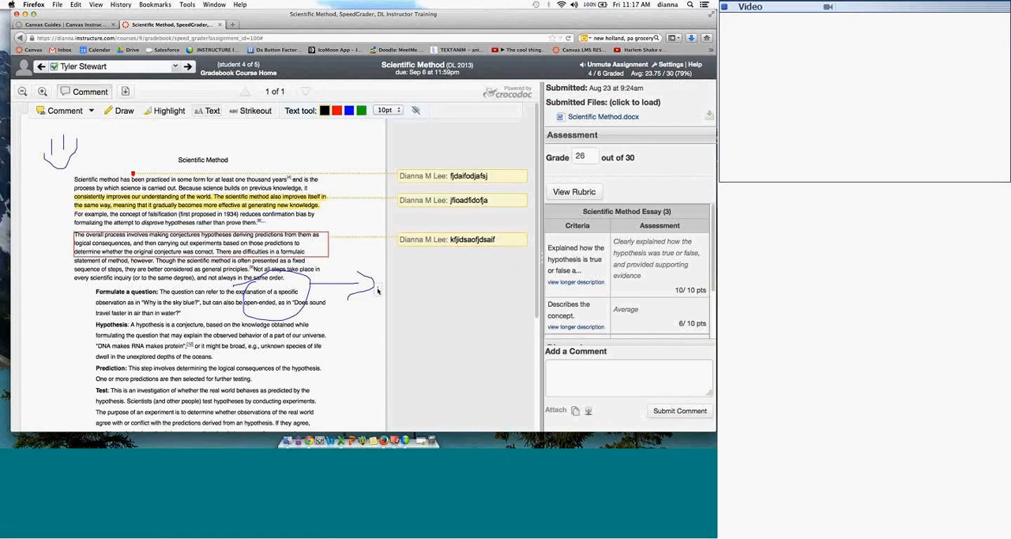
click(376, 292)
text(dfjsd)
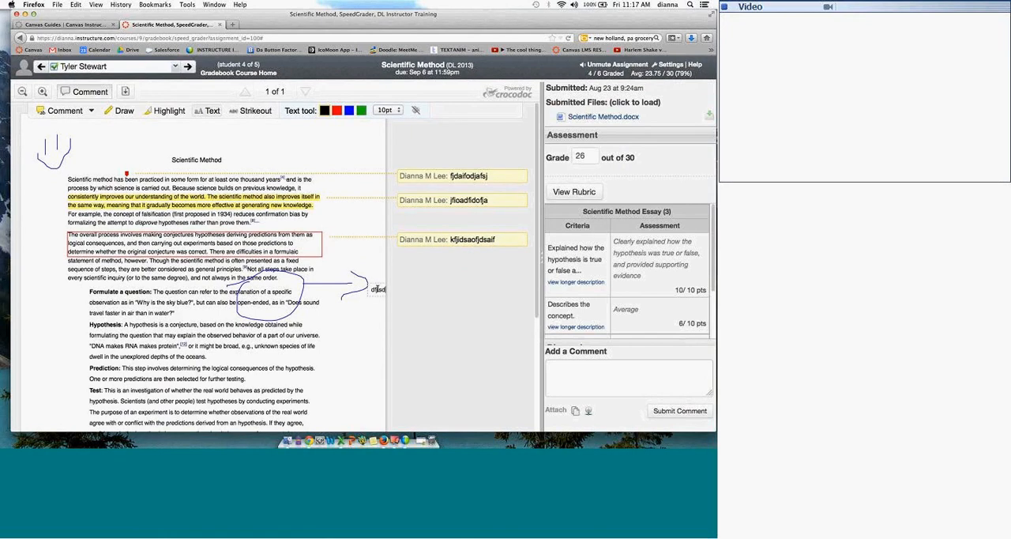
text(ofjidofaid)
click(163, 110)
drag(156, 223, 231, 214)
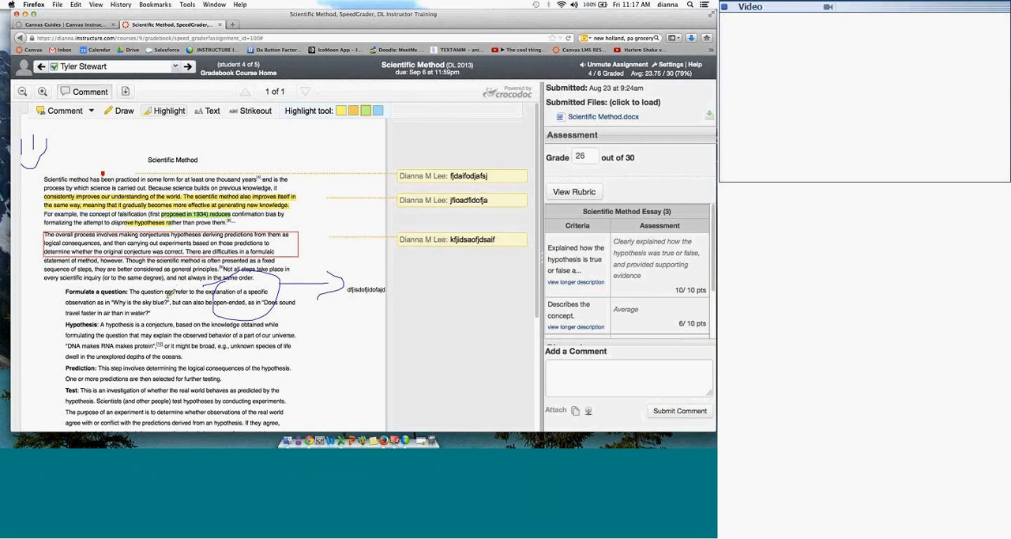
Step: Strike out "method has been practiced in some form for" in the first sentence and place the red text "explain why....." above it
click(252, 110)
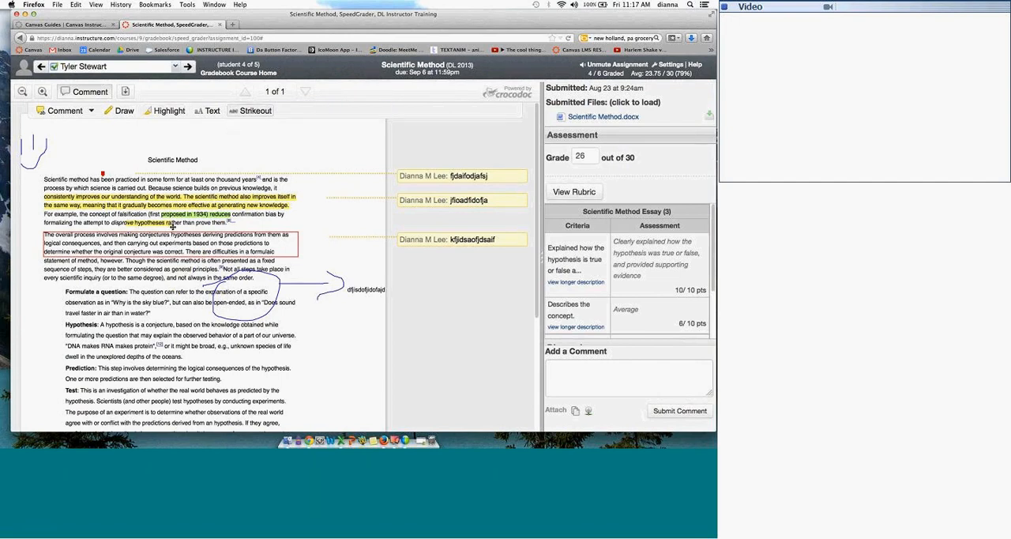
drag(102, 177, 167, 167)
text(explain w)
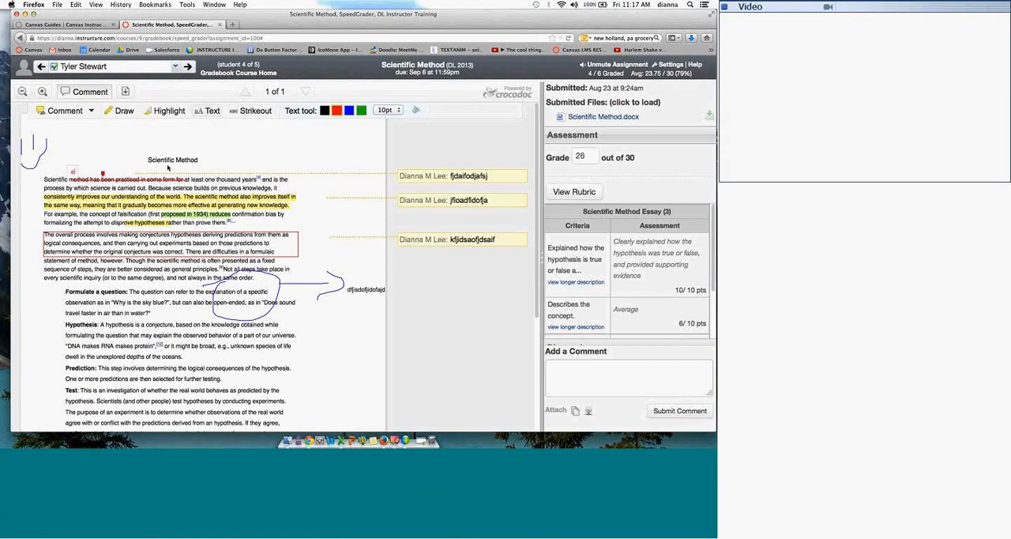
text(hy...)
click(285, 145)
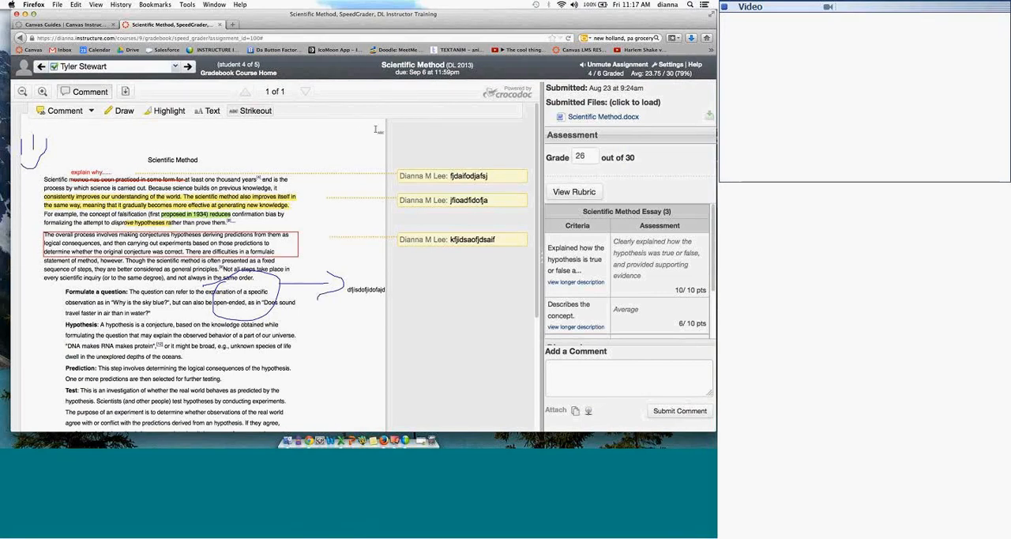
Step: Review the webcam recording and upload options for media comments and the submission's download options, closing both without adding or downloading anything
scroll(365, 146, down, 2)
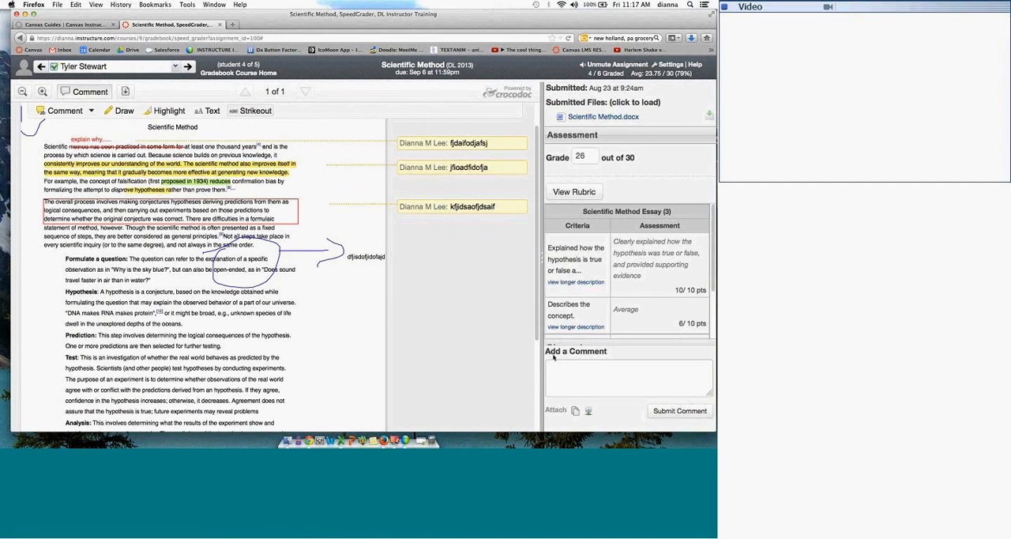
click(594, 372)
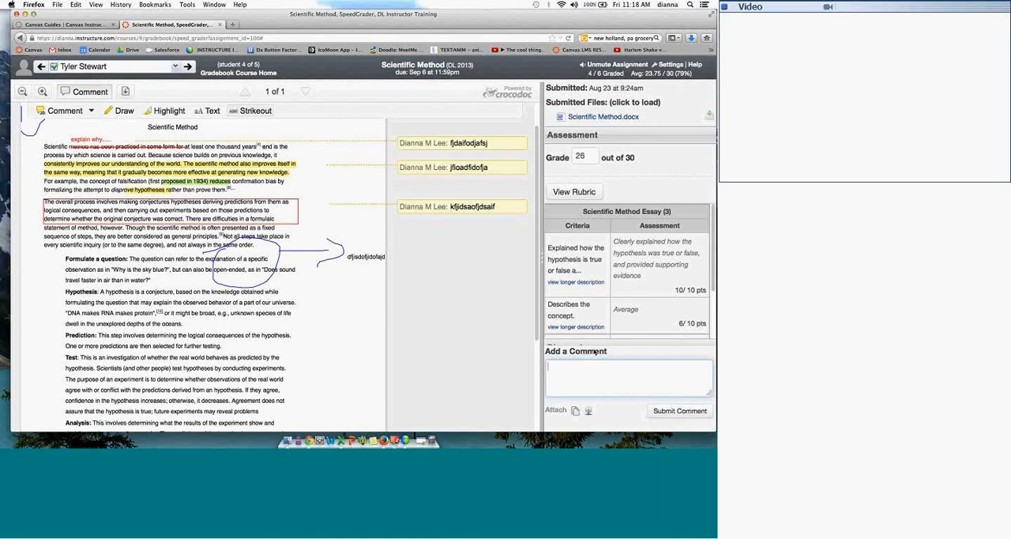
click(593, 365)
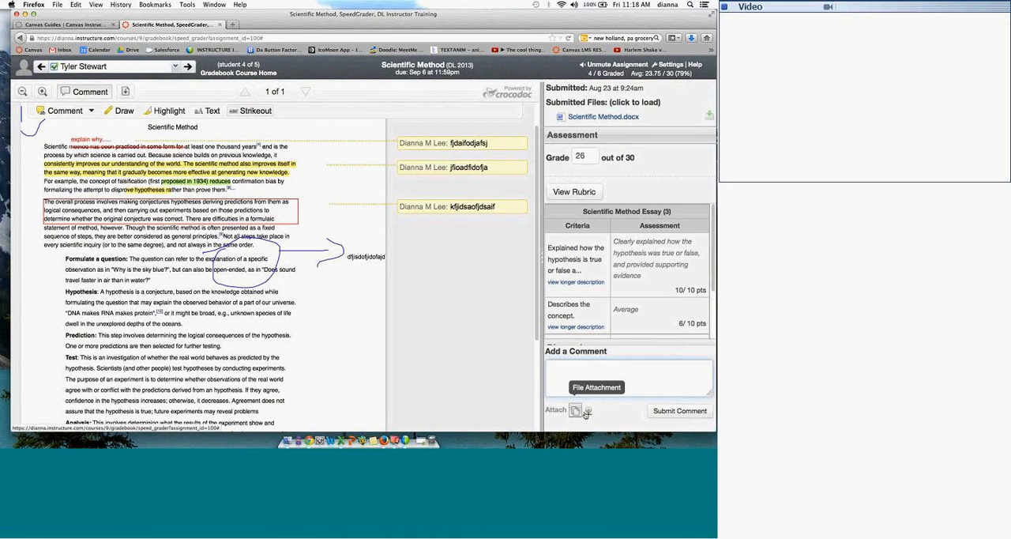
click(588, 411)
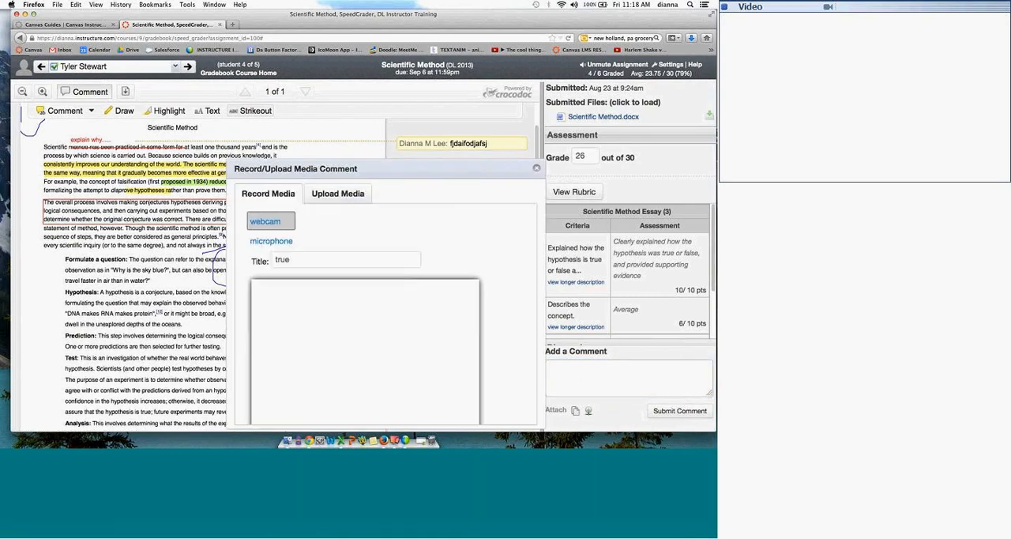
click(271, 221)
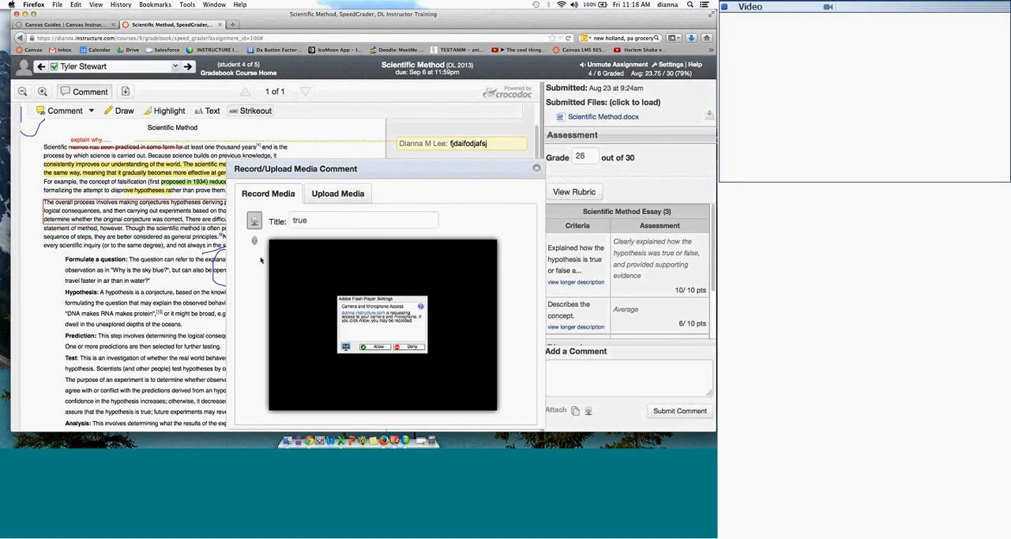
click(348, 193)
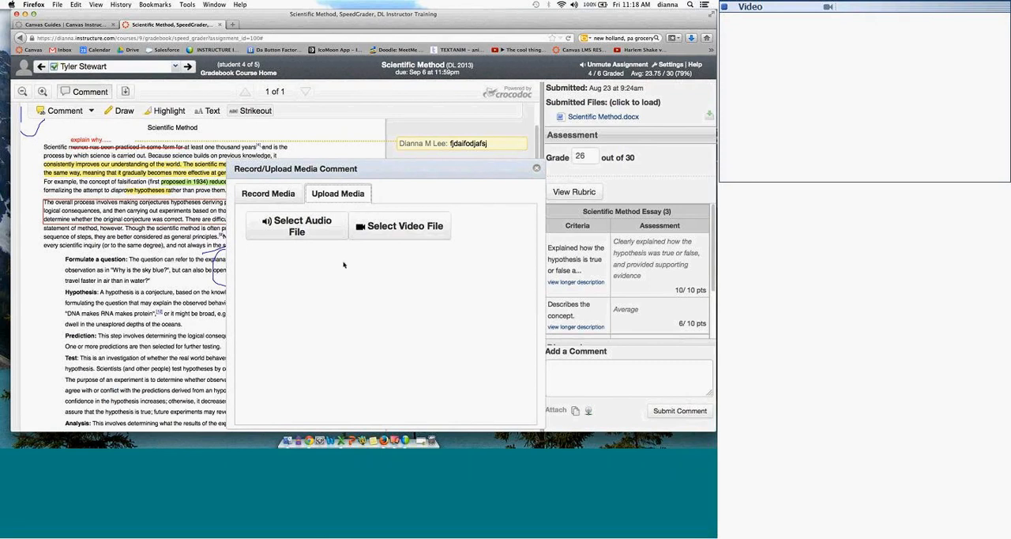
click(536, 168)
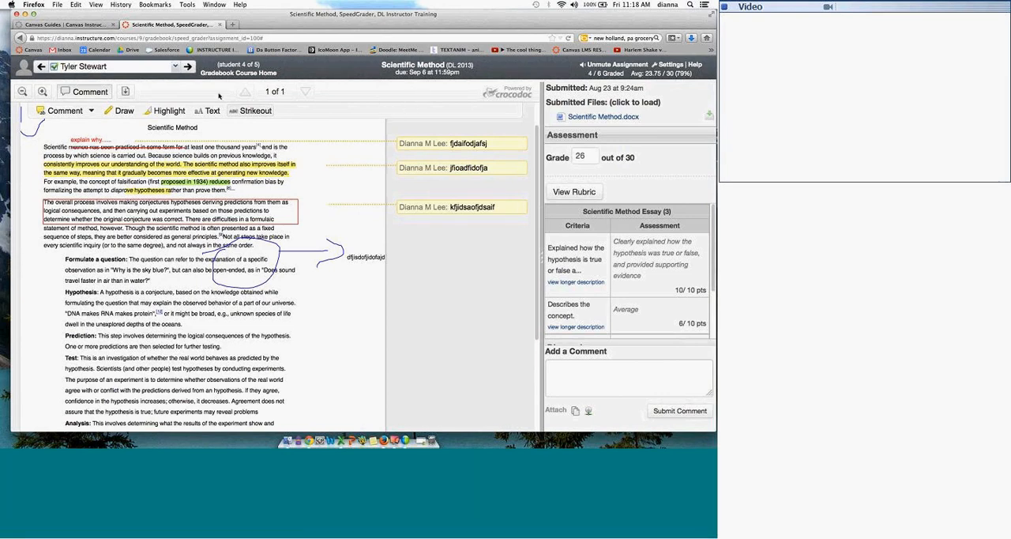
click(125, 91)
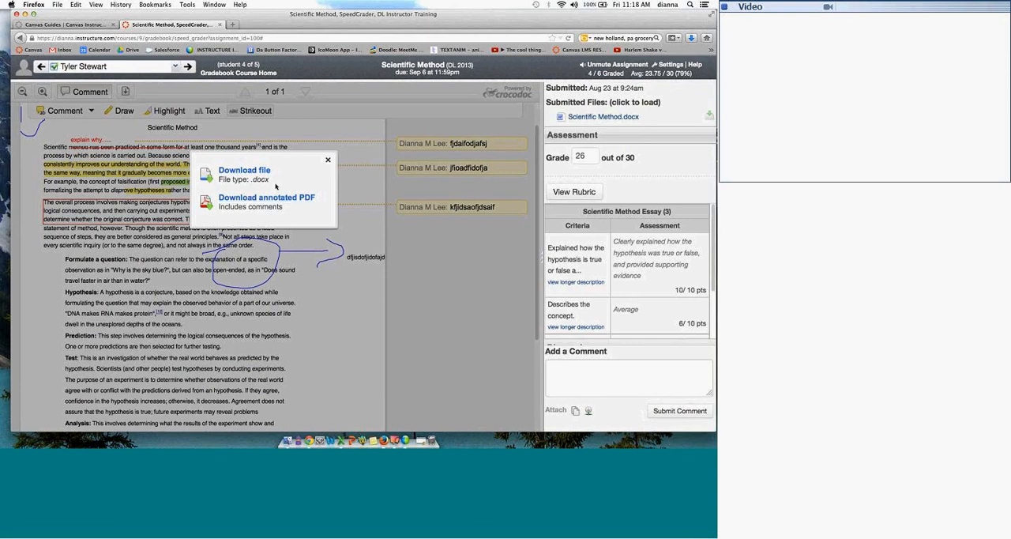
click(328, 159)
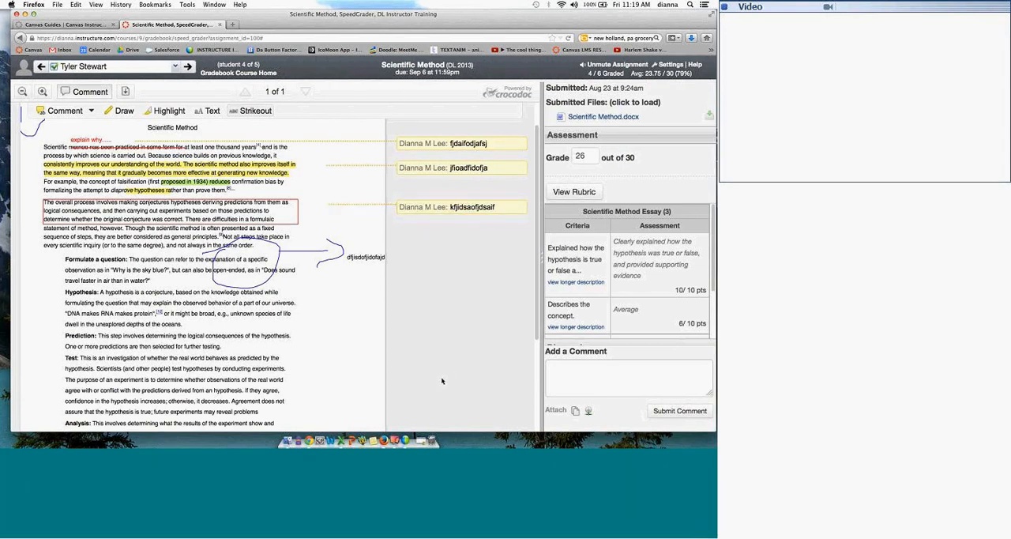
Step: Switch to Chrome, load the instructor's Canvas dashboard, and open the sandbox account's course list
click(421, 440)
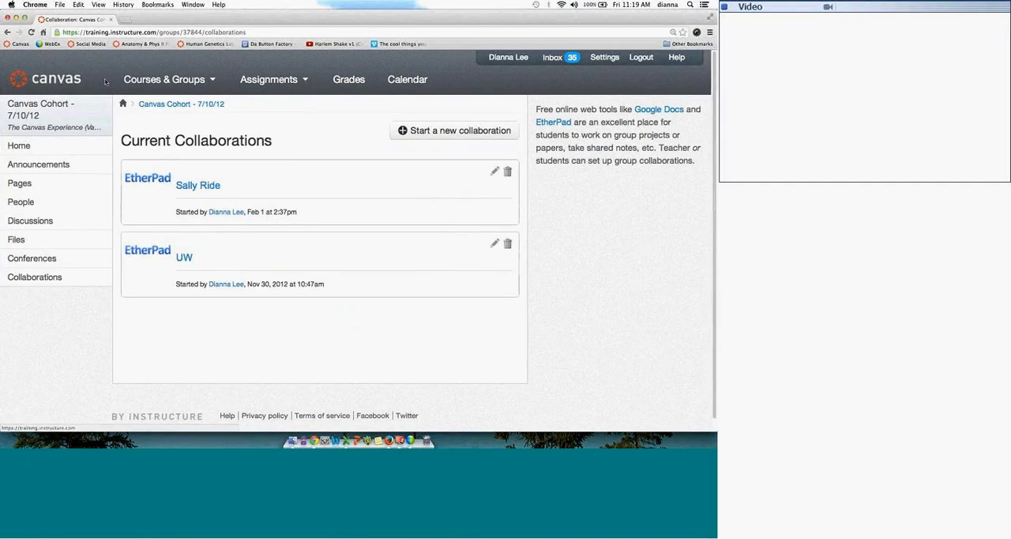
click(113, 33)
text(dianna.instructure.com)
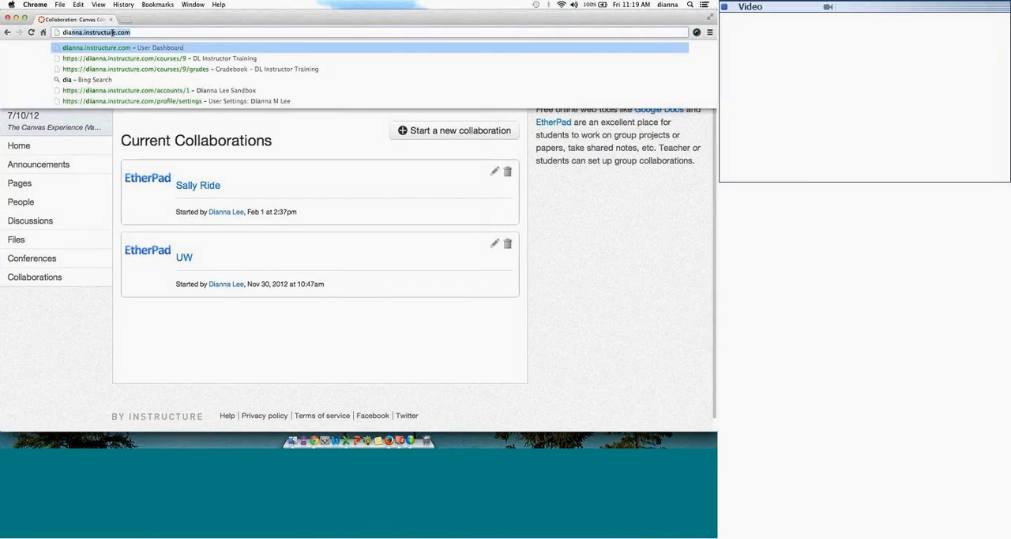
key(Return)
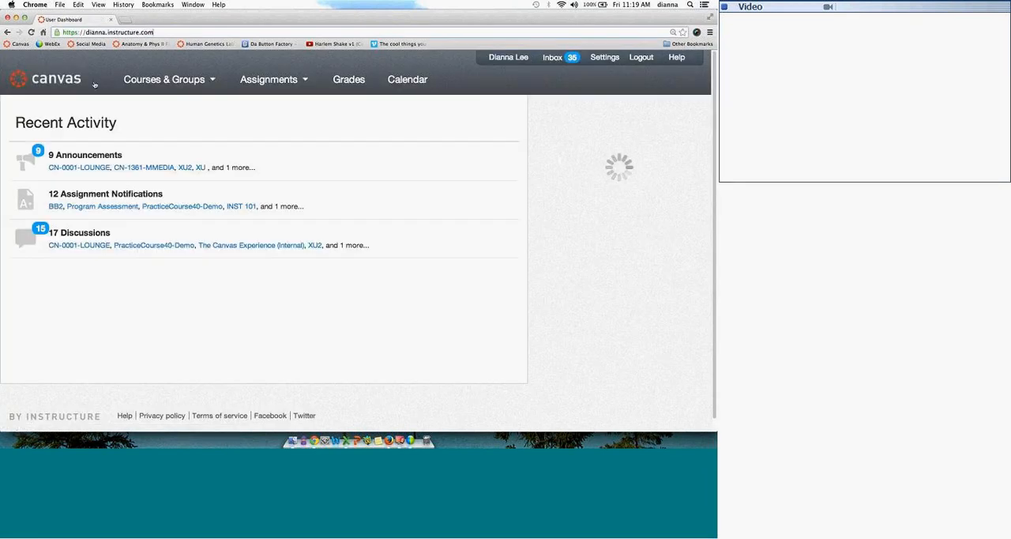
click(162, 79)
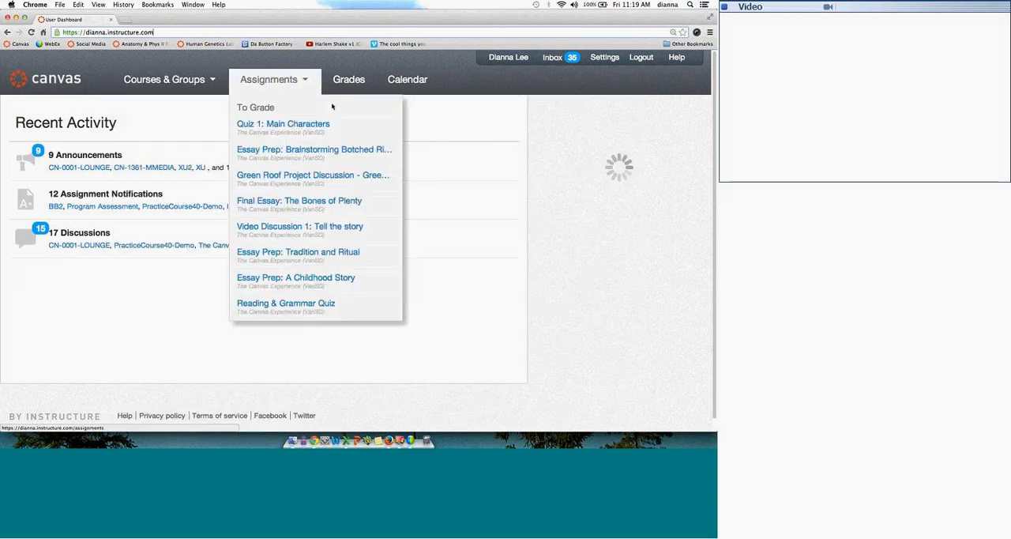
click(499, 200)
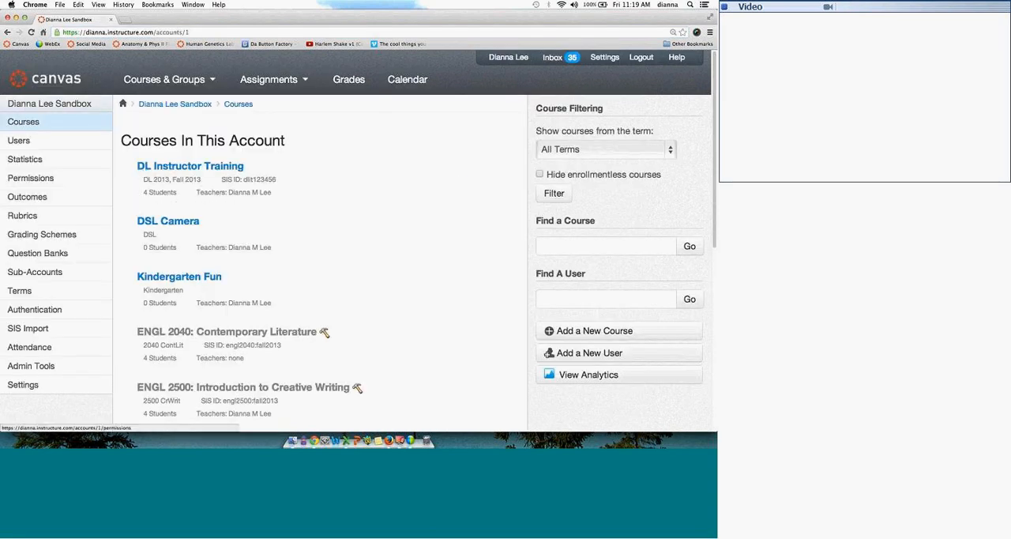
Step: From the DL Instructor Training course, open the account details of one of its students and masquerade as that student
click(155, 168)
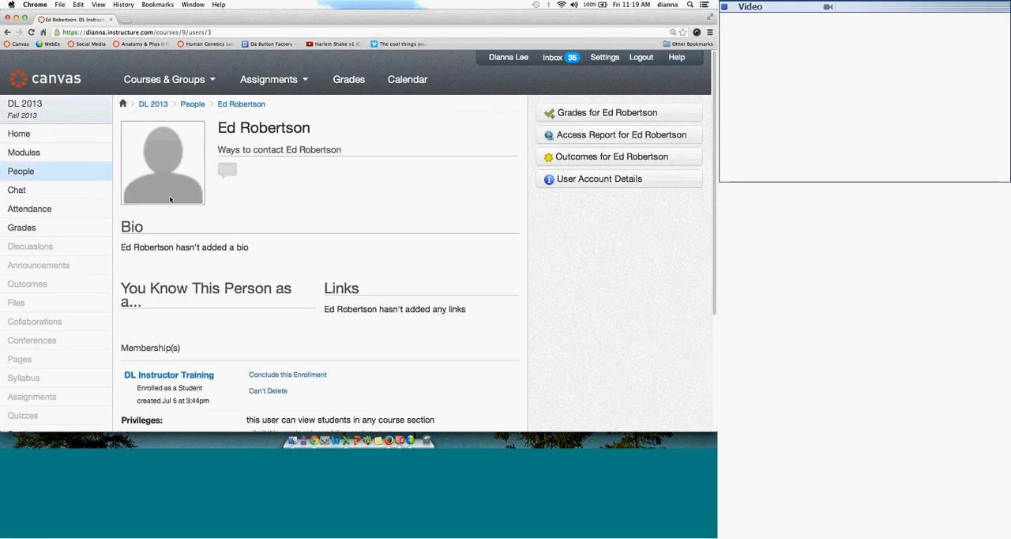
click(7, 31)
click(170, 201)
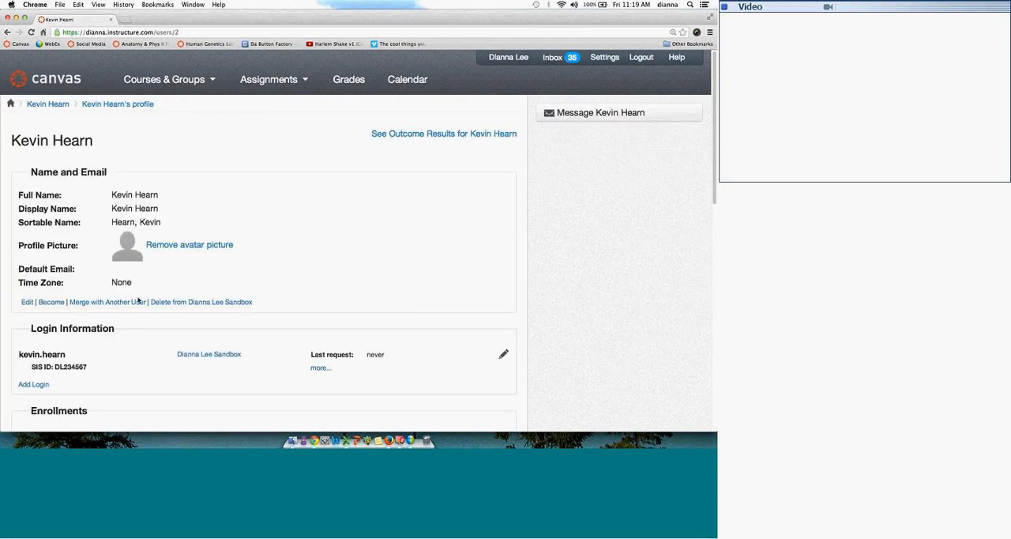
click(51, 302)
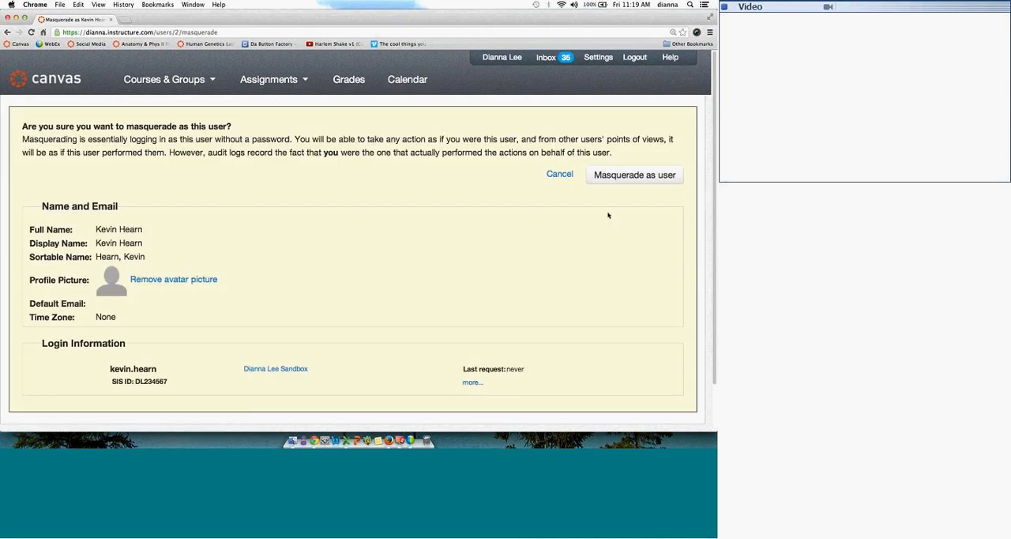
click(619, 177)
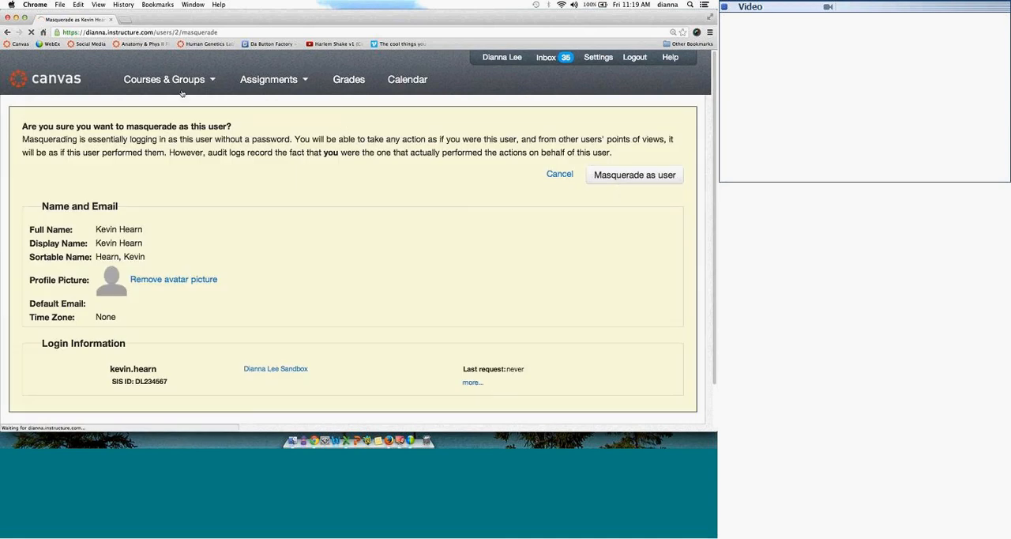
Step: Open the masqueraded student's DL Instructor Training grades, refresh the Scientific Method SpeedGrader page in Firefox, and reload the grades in Chrome
mouse_move(181, 93)
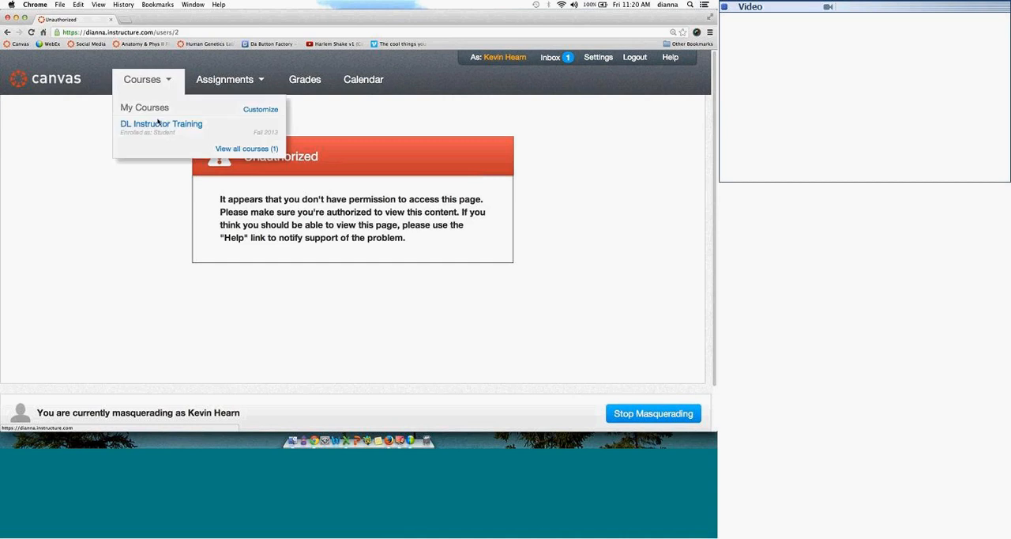
click(159, 126)
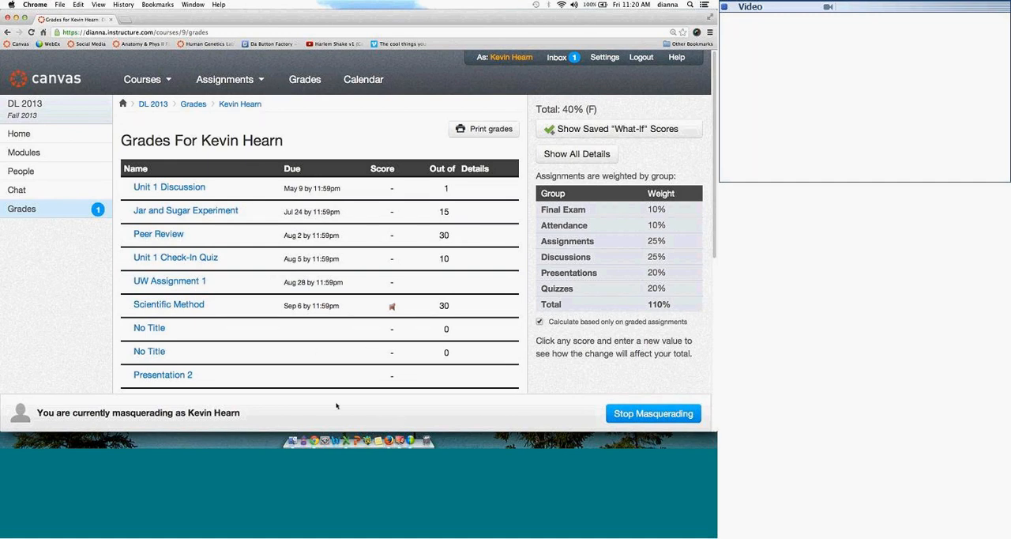
click(388, 441)
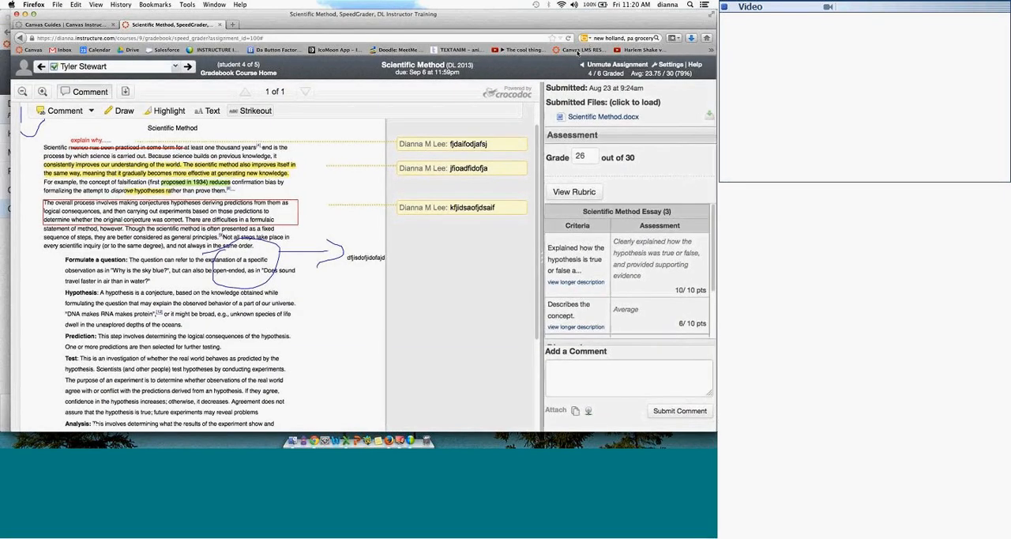
click(568, 37)
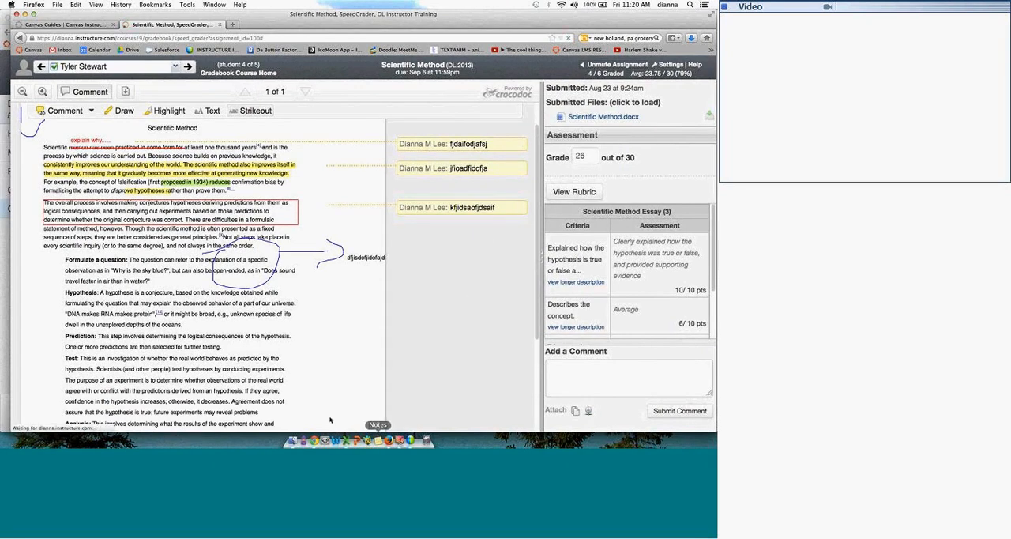
click(314, 442)
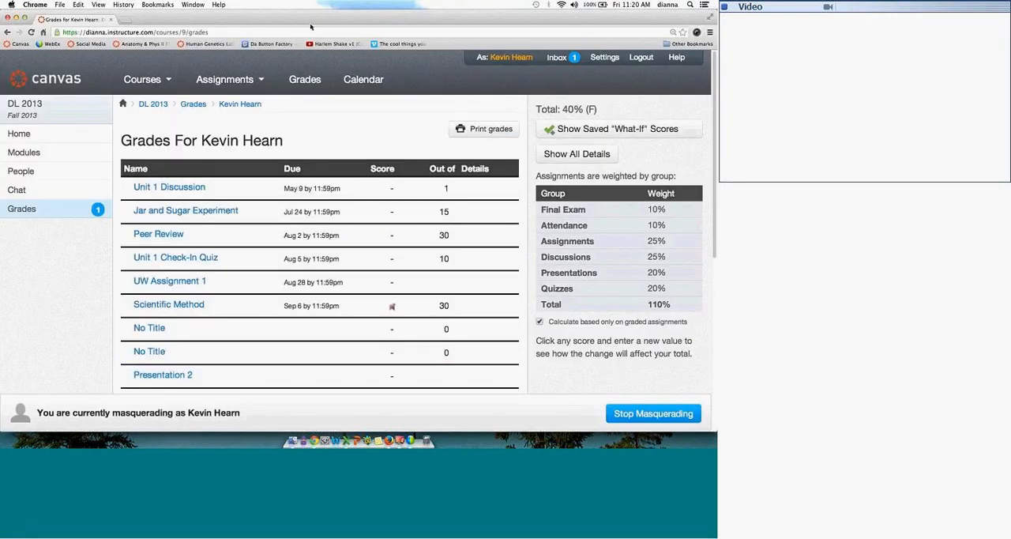
click(30, 32)
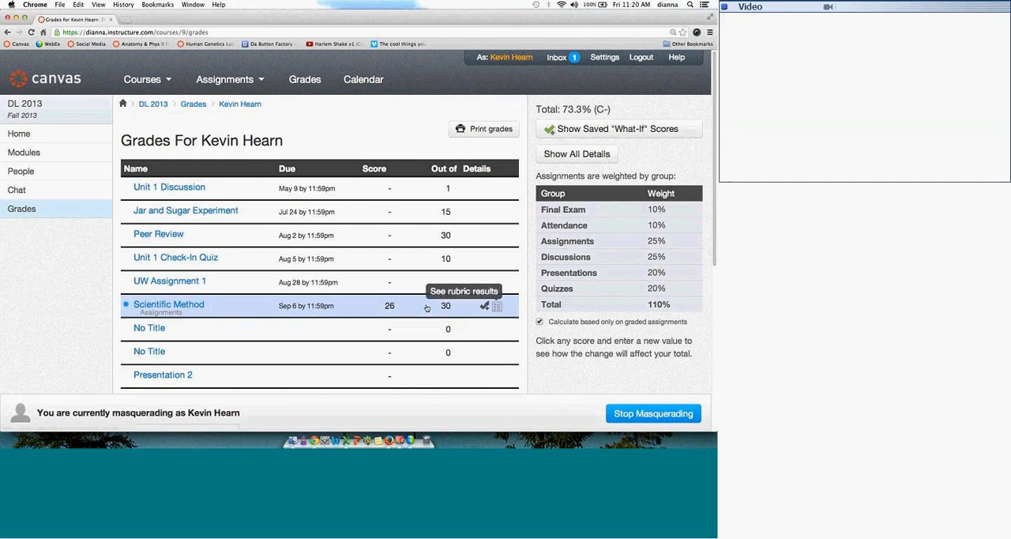
Step: Expand the rubric results for Scientific Method in the student's grades and review the assessment
click(496, 306)
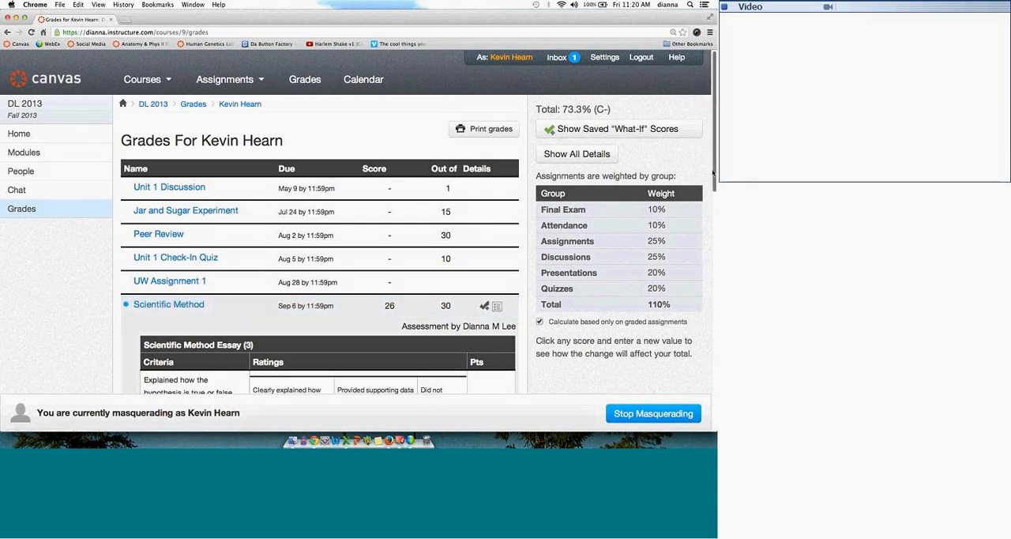
scroll(712, 202, down, 2)
scroll(712, 202, down, 10)
scroll(181, 313, up, 12)
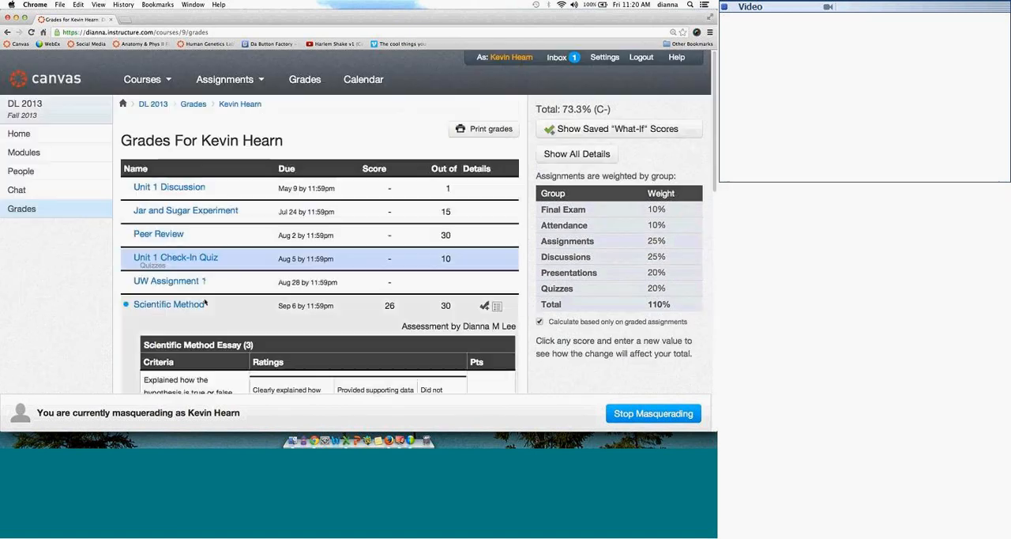
Step: Open the Scientific Method submission details and preview Scientific Method.docx, reviewing the instructor's annotations and margin comments down the page
click(183, 309)
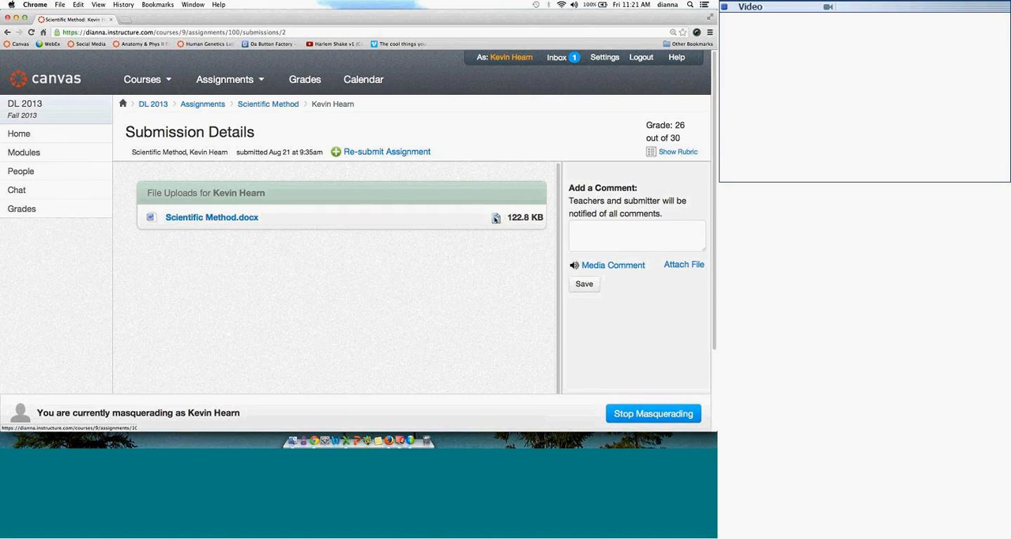
click(496, 219)
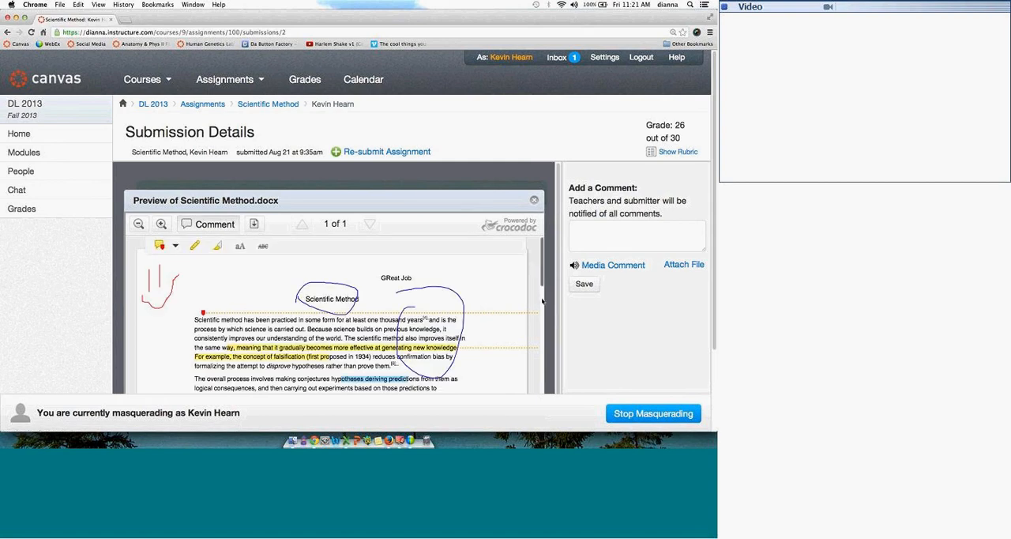
drag(542, 271, 542, 313)
scroll(543, 313, down, 2)
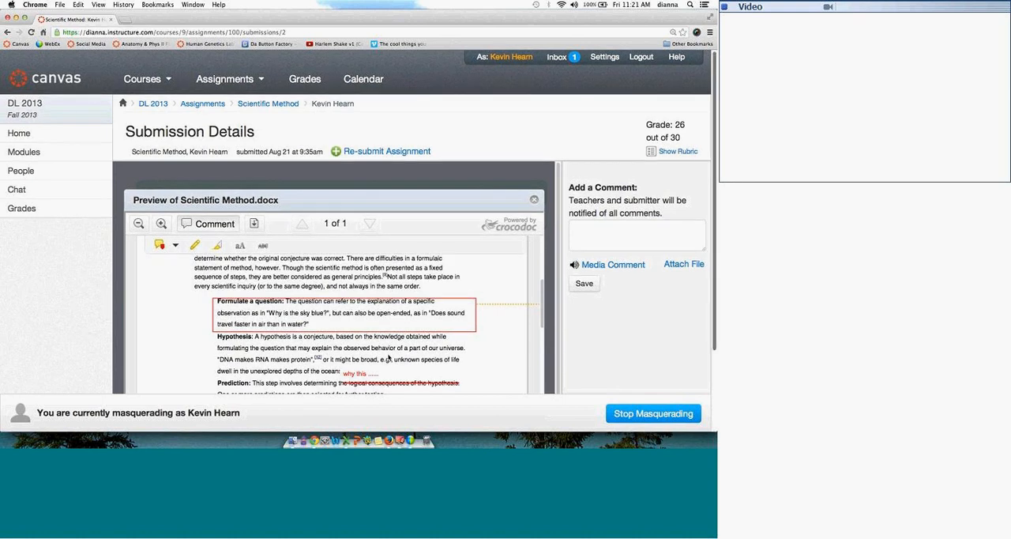
scroll(388, 358, down, 1)
scroll(391, 344, right, 3)
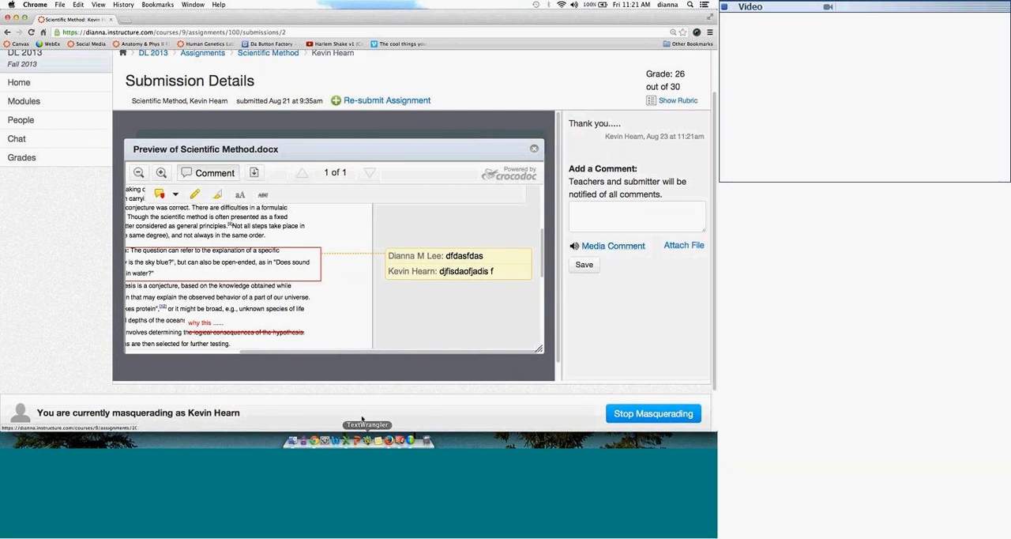
Step: Switch to Firefox, leave SpeedGrader, and open the instructor's inbox conversation containing the student's "Thank you....." comment on Scientific Method
click(16, 20)
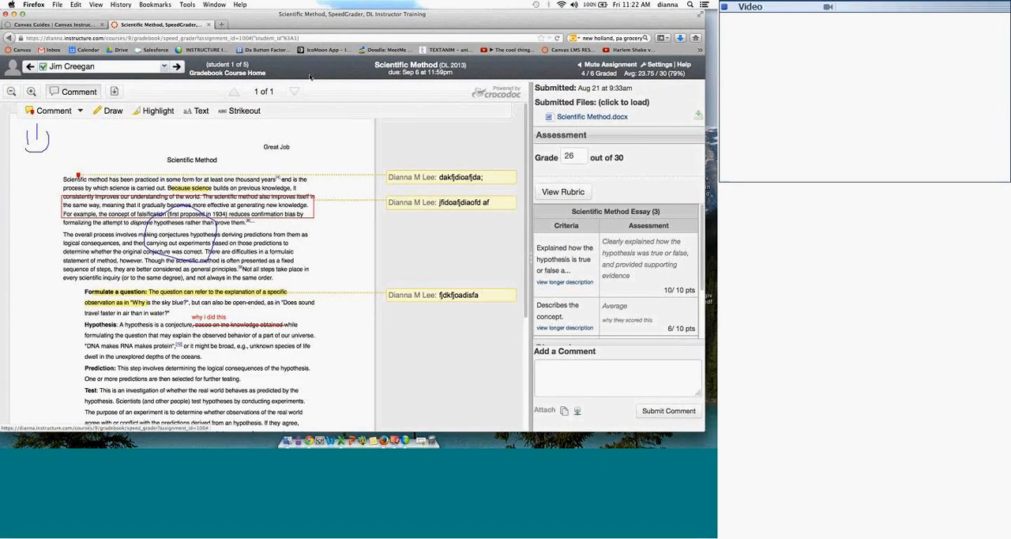
click(256, 74)
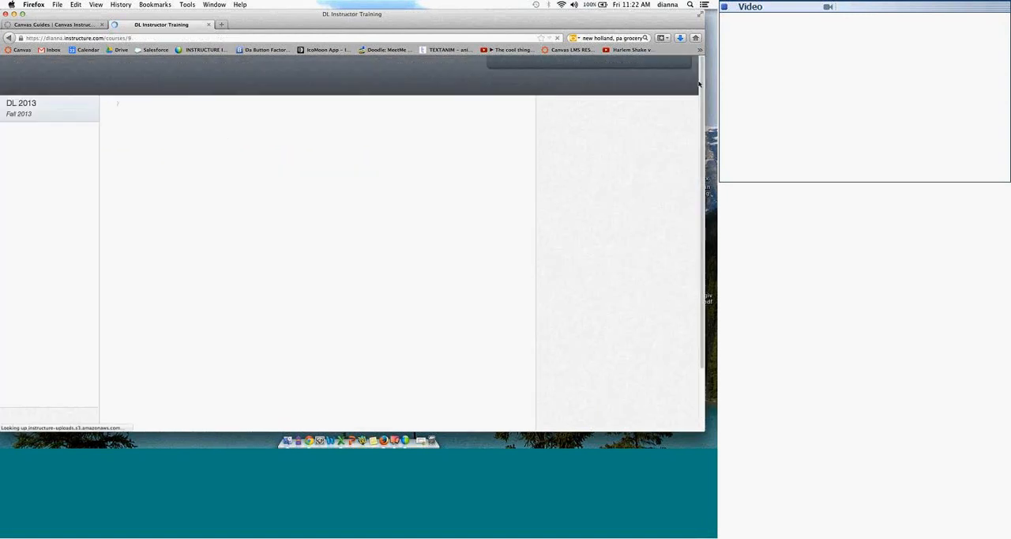
click(568, 62)
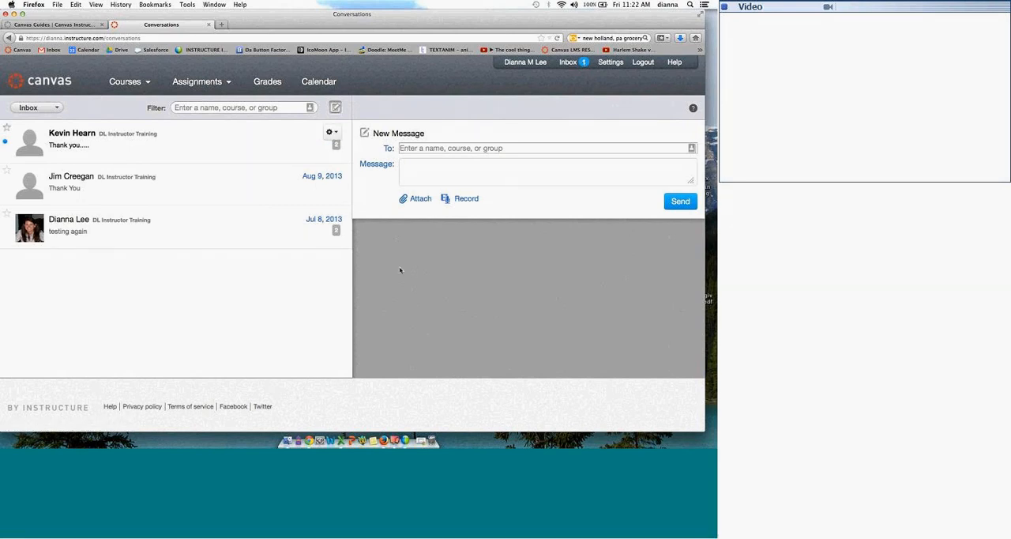
click(338, 147)
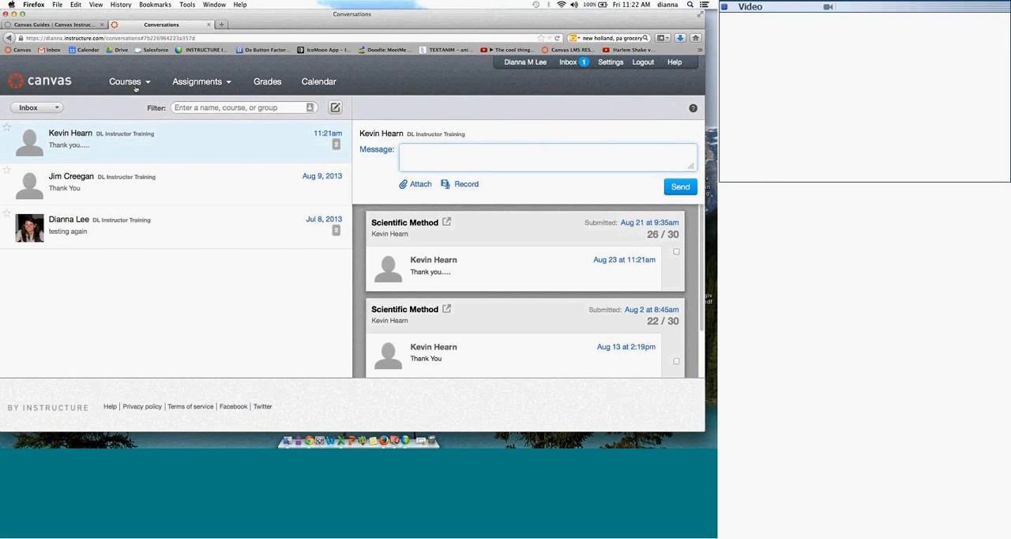
Step: Return to the DL Instructor Training course from the inbox
mouse_move(136, 90)
click(137, 122)
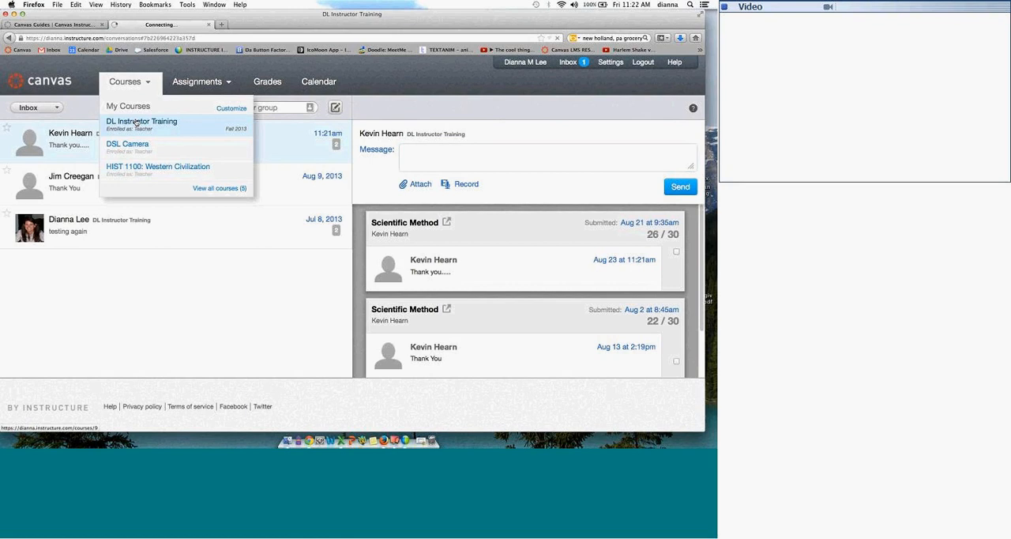